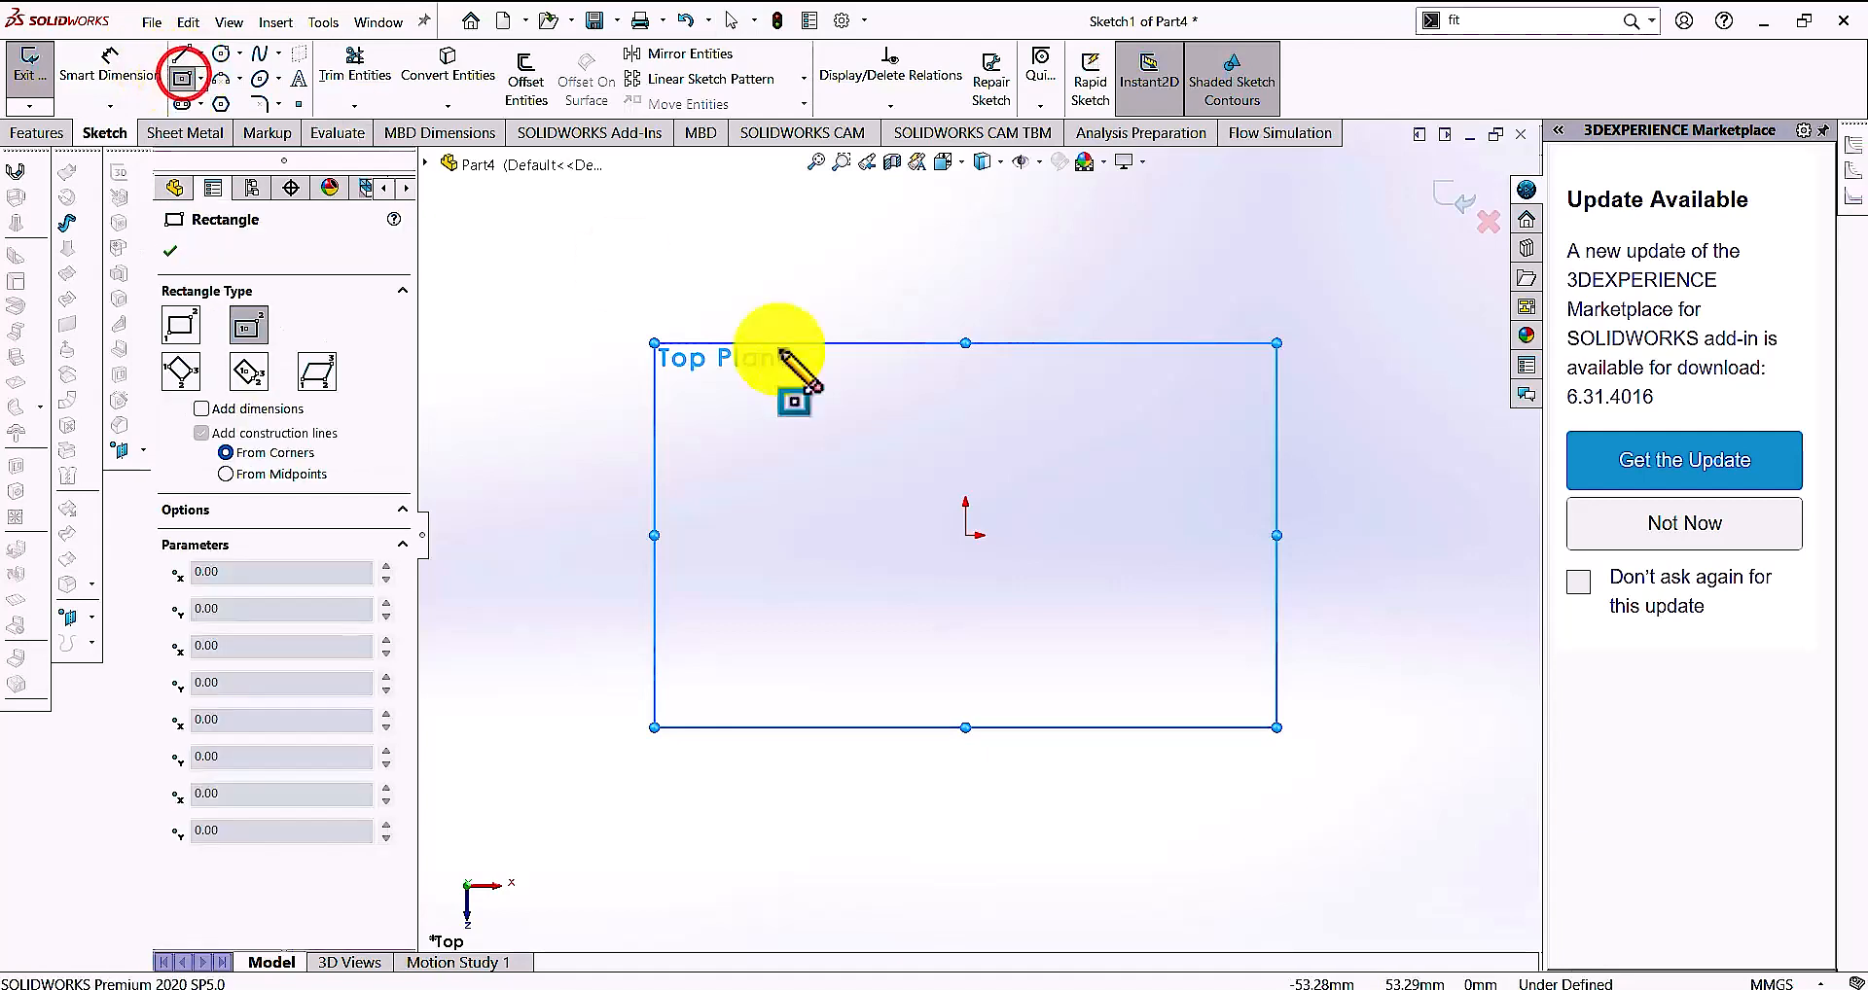
Sketch a center rectangle at the origin and dimension it 120 mm wide by 60 mm high
left_click(966, 536)
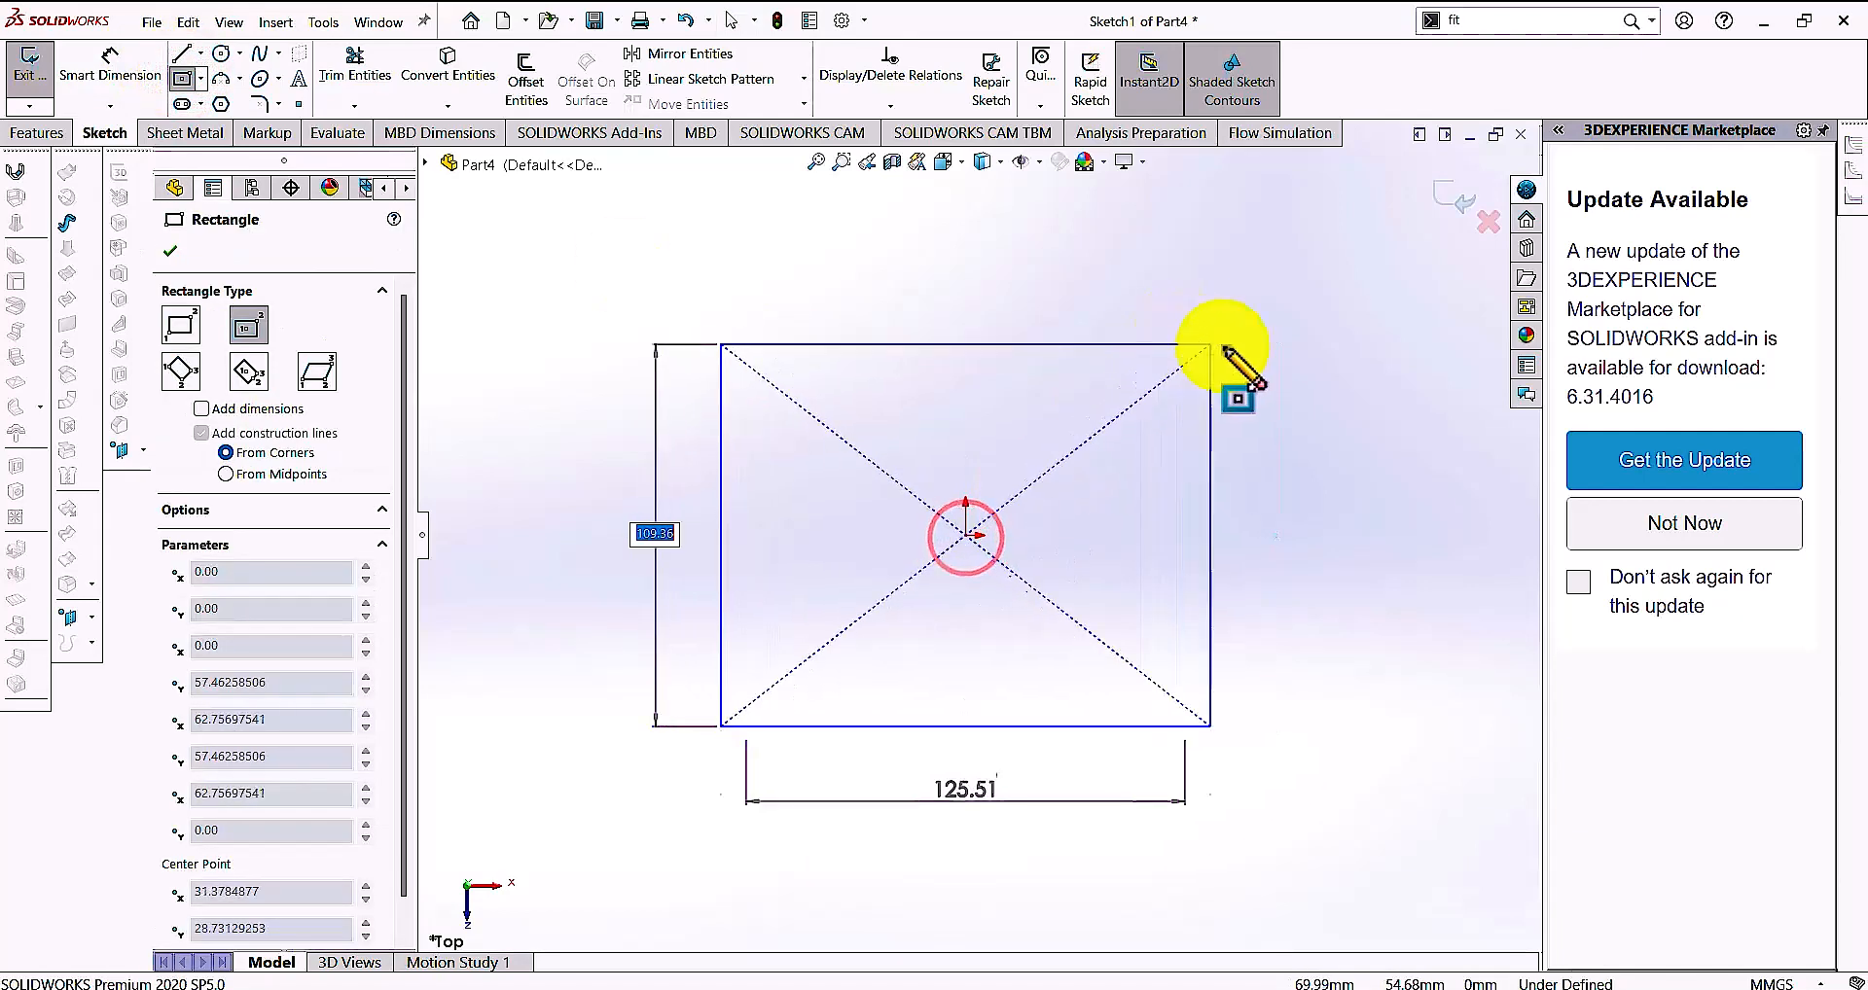
left_click(1268, 374)
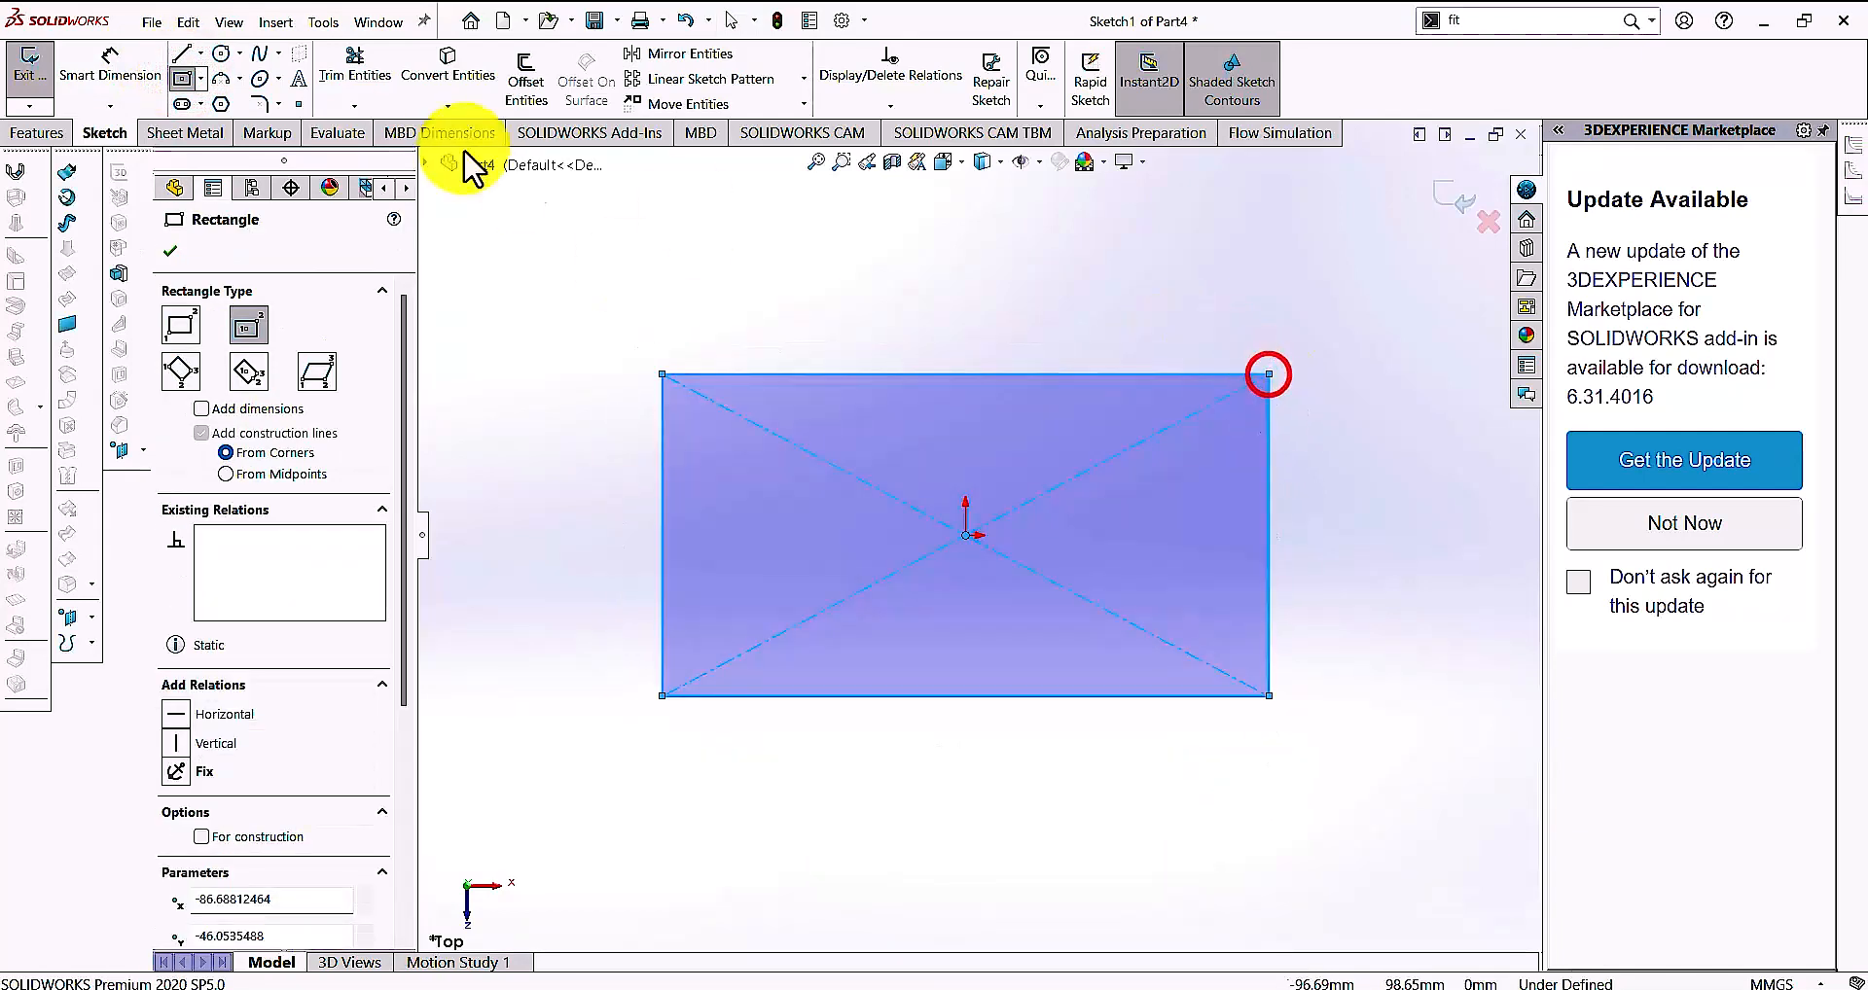
left_click(141, 83)
left_click(942, 374)
left_click(952, 342)
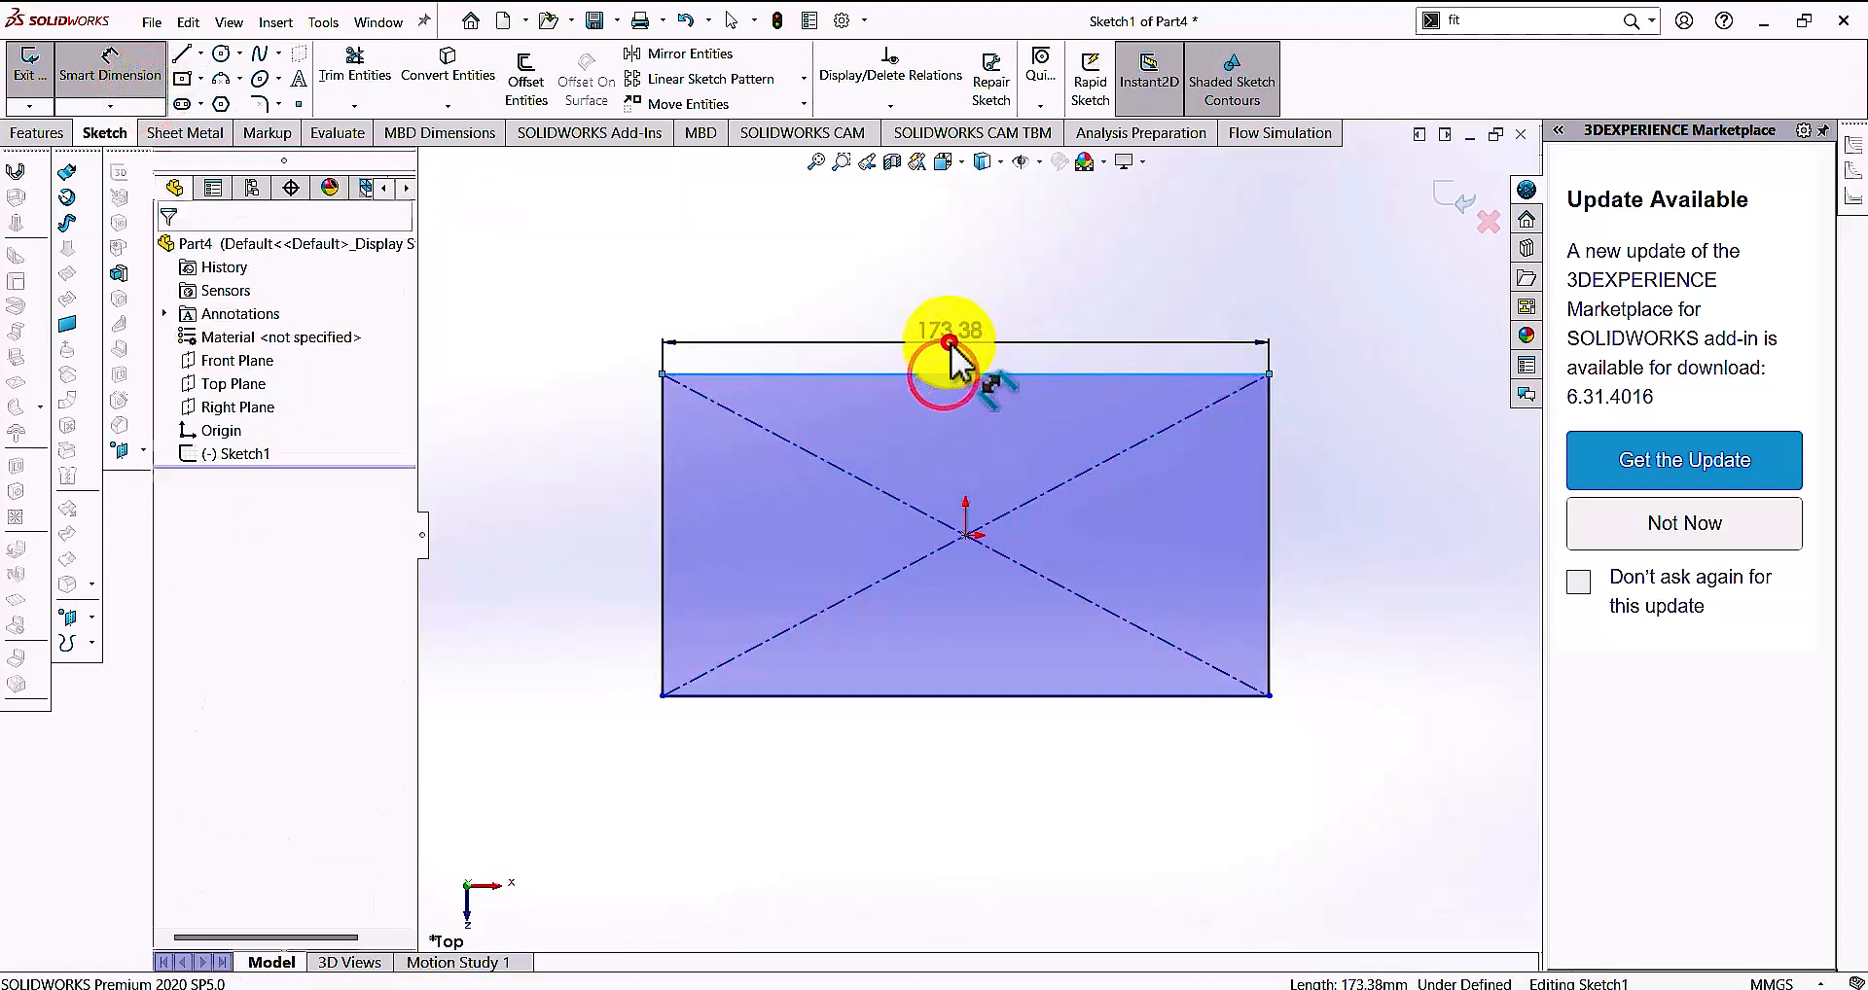
type("120")
key("Return")
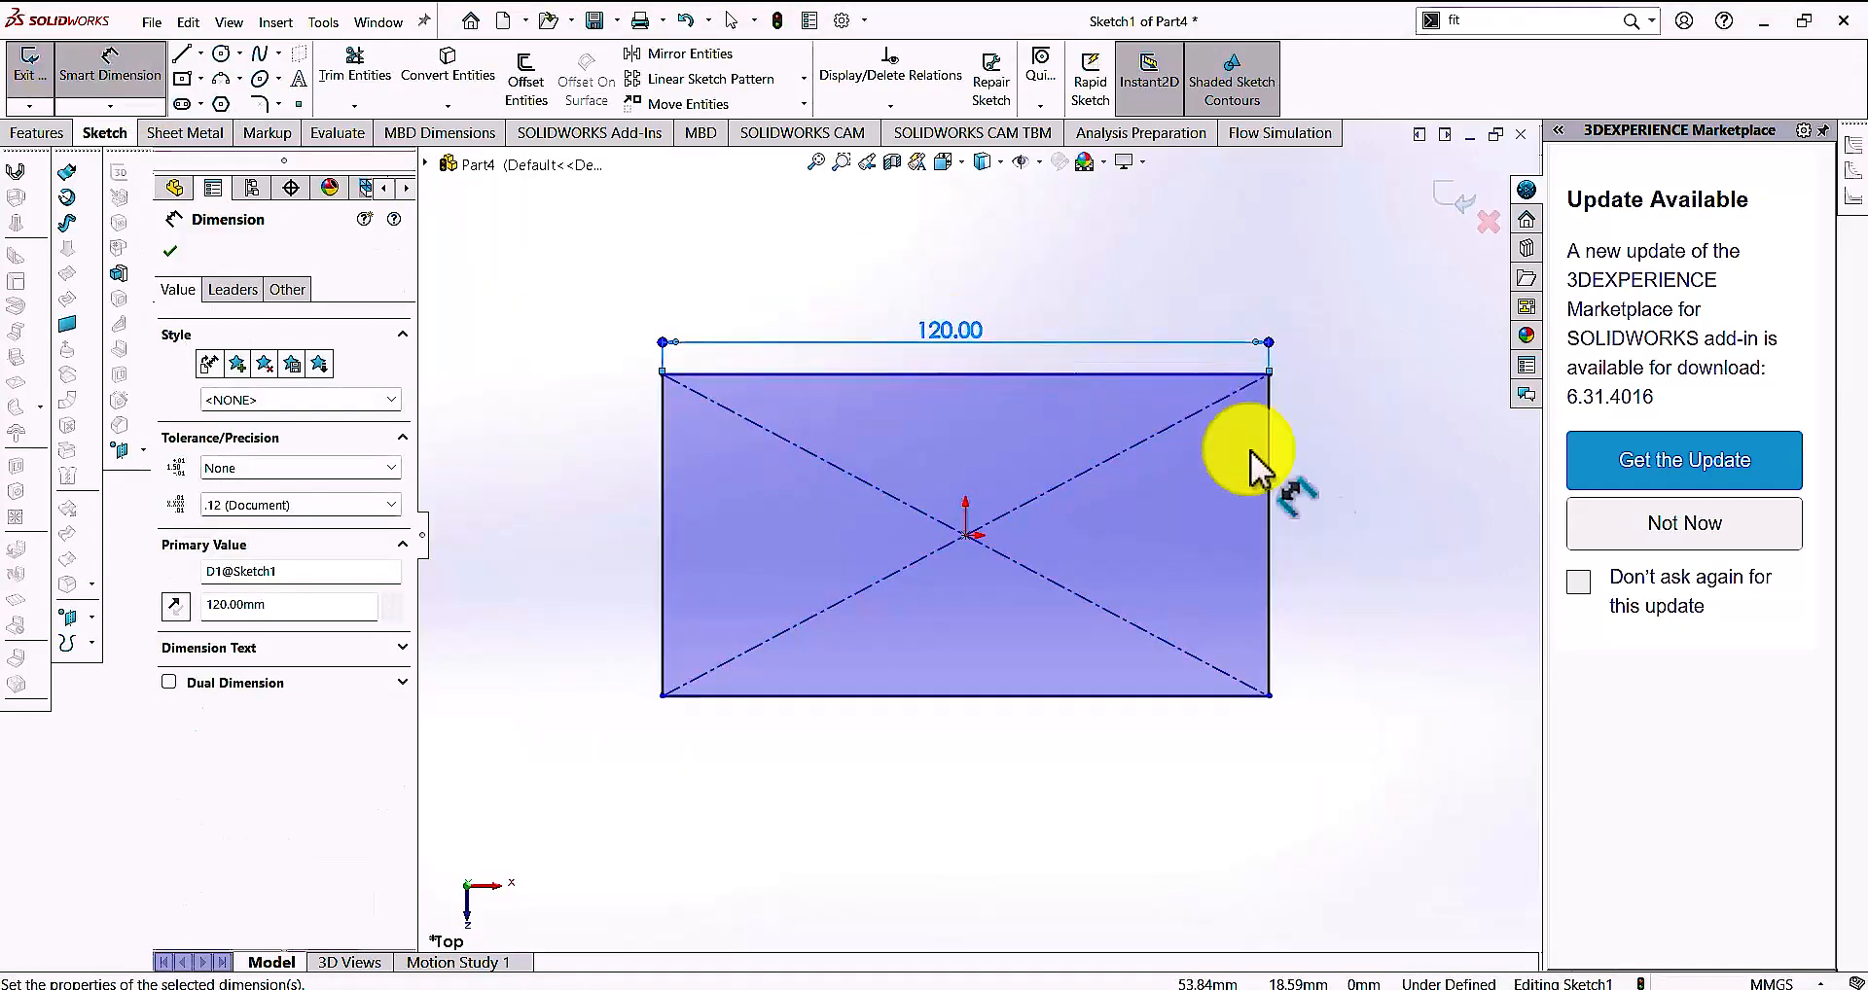
left_click(1268, 501)
left_click(1384, 517)
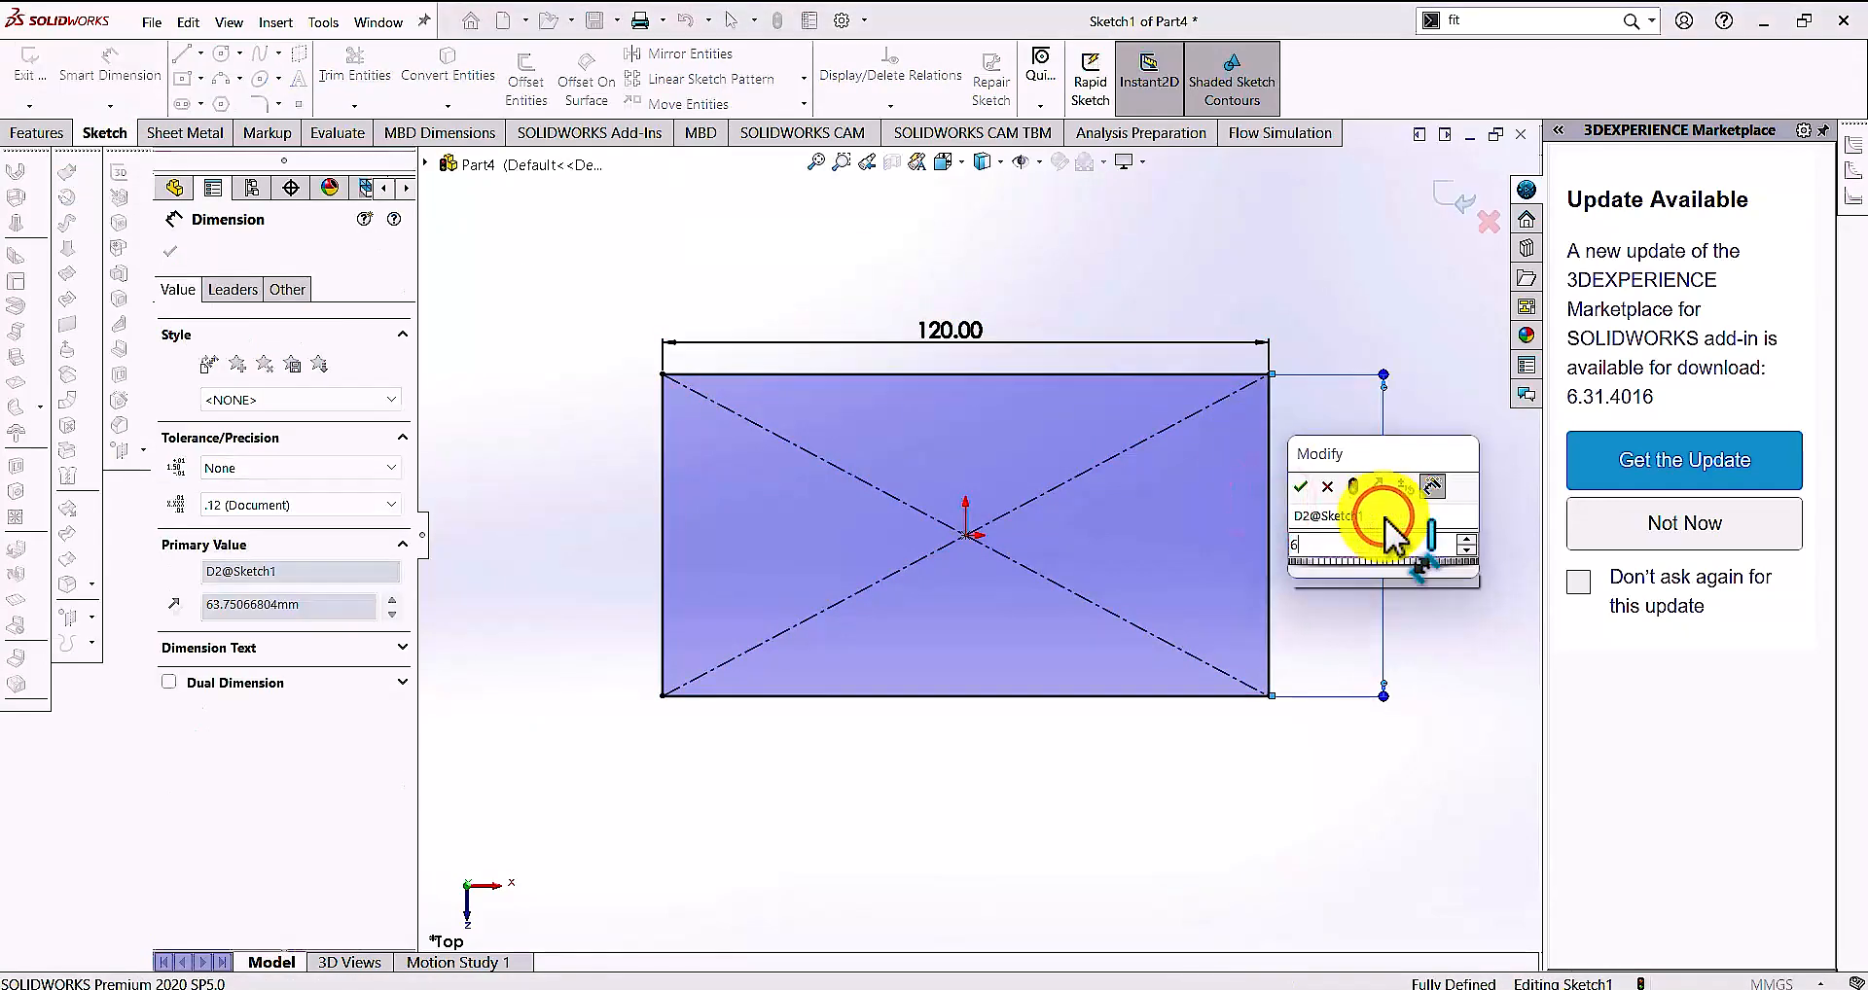
type("60")
key("Return")
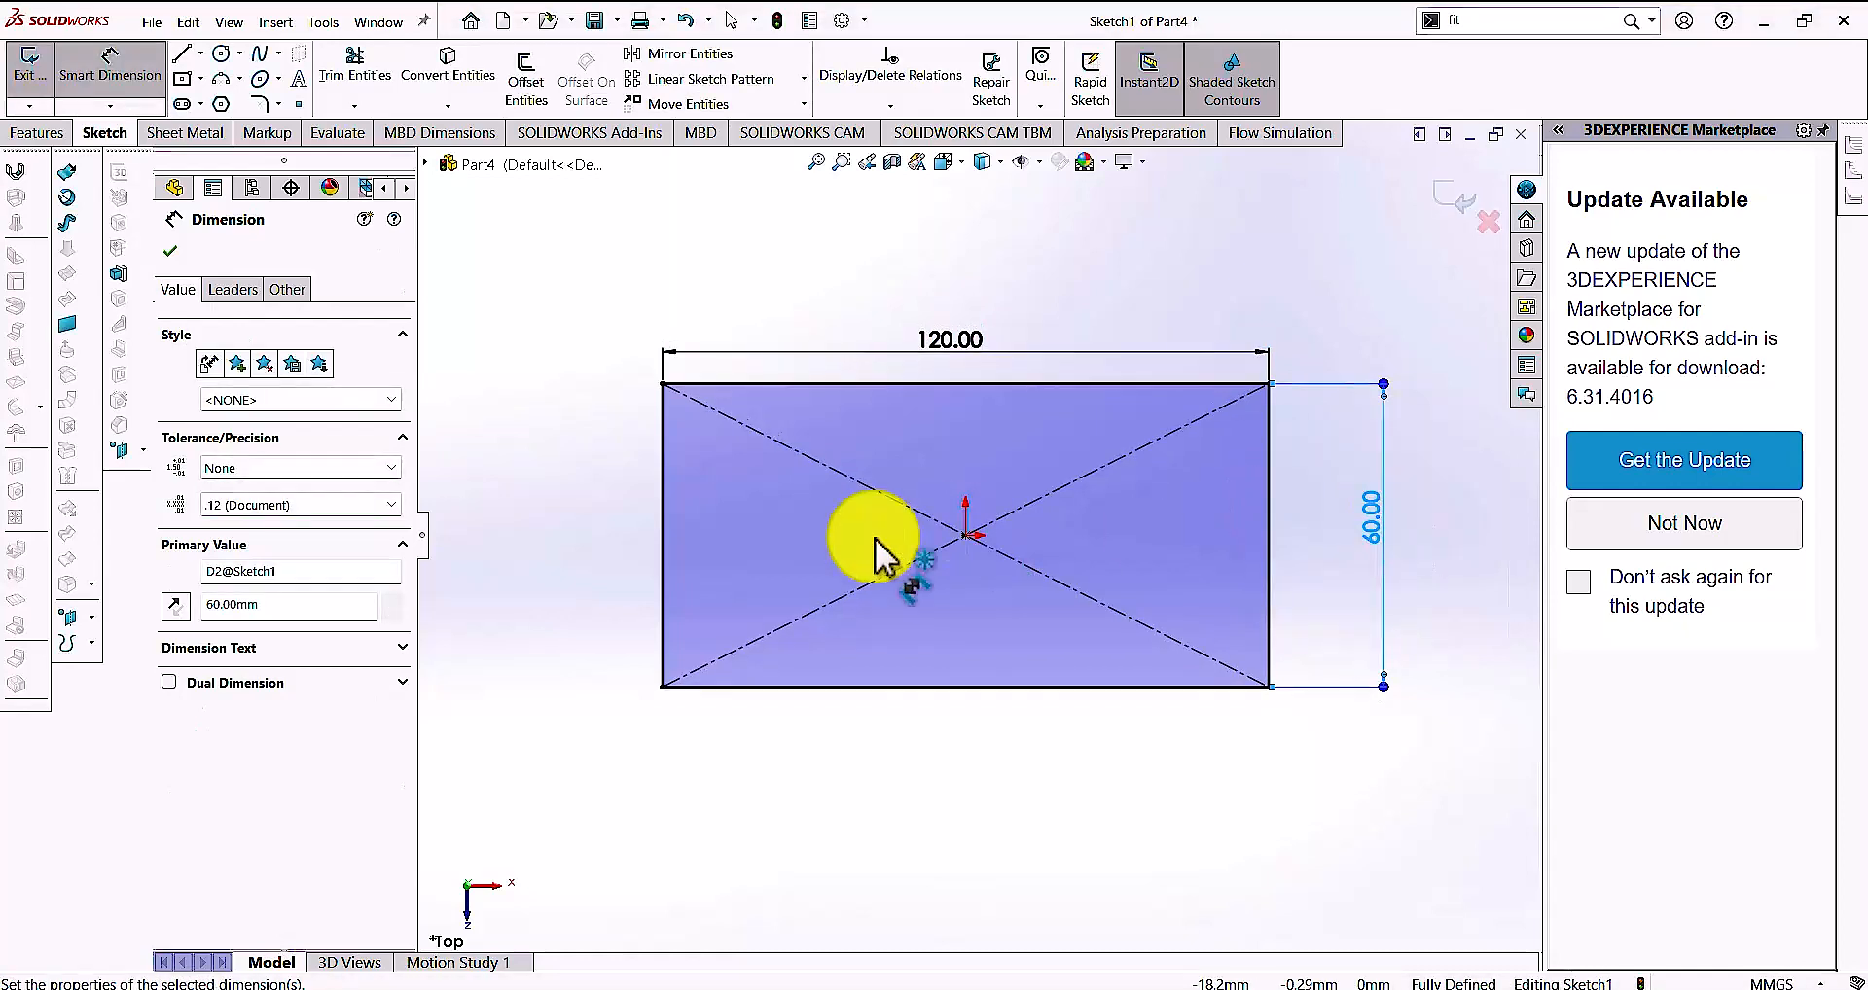
Round the rectangle's two lower corners with 20 mm sketch fillets
left_click(257, 105)
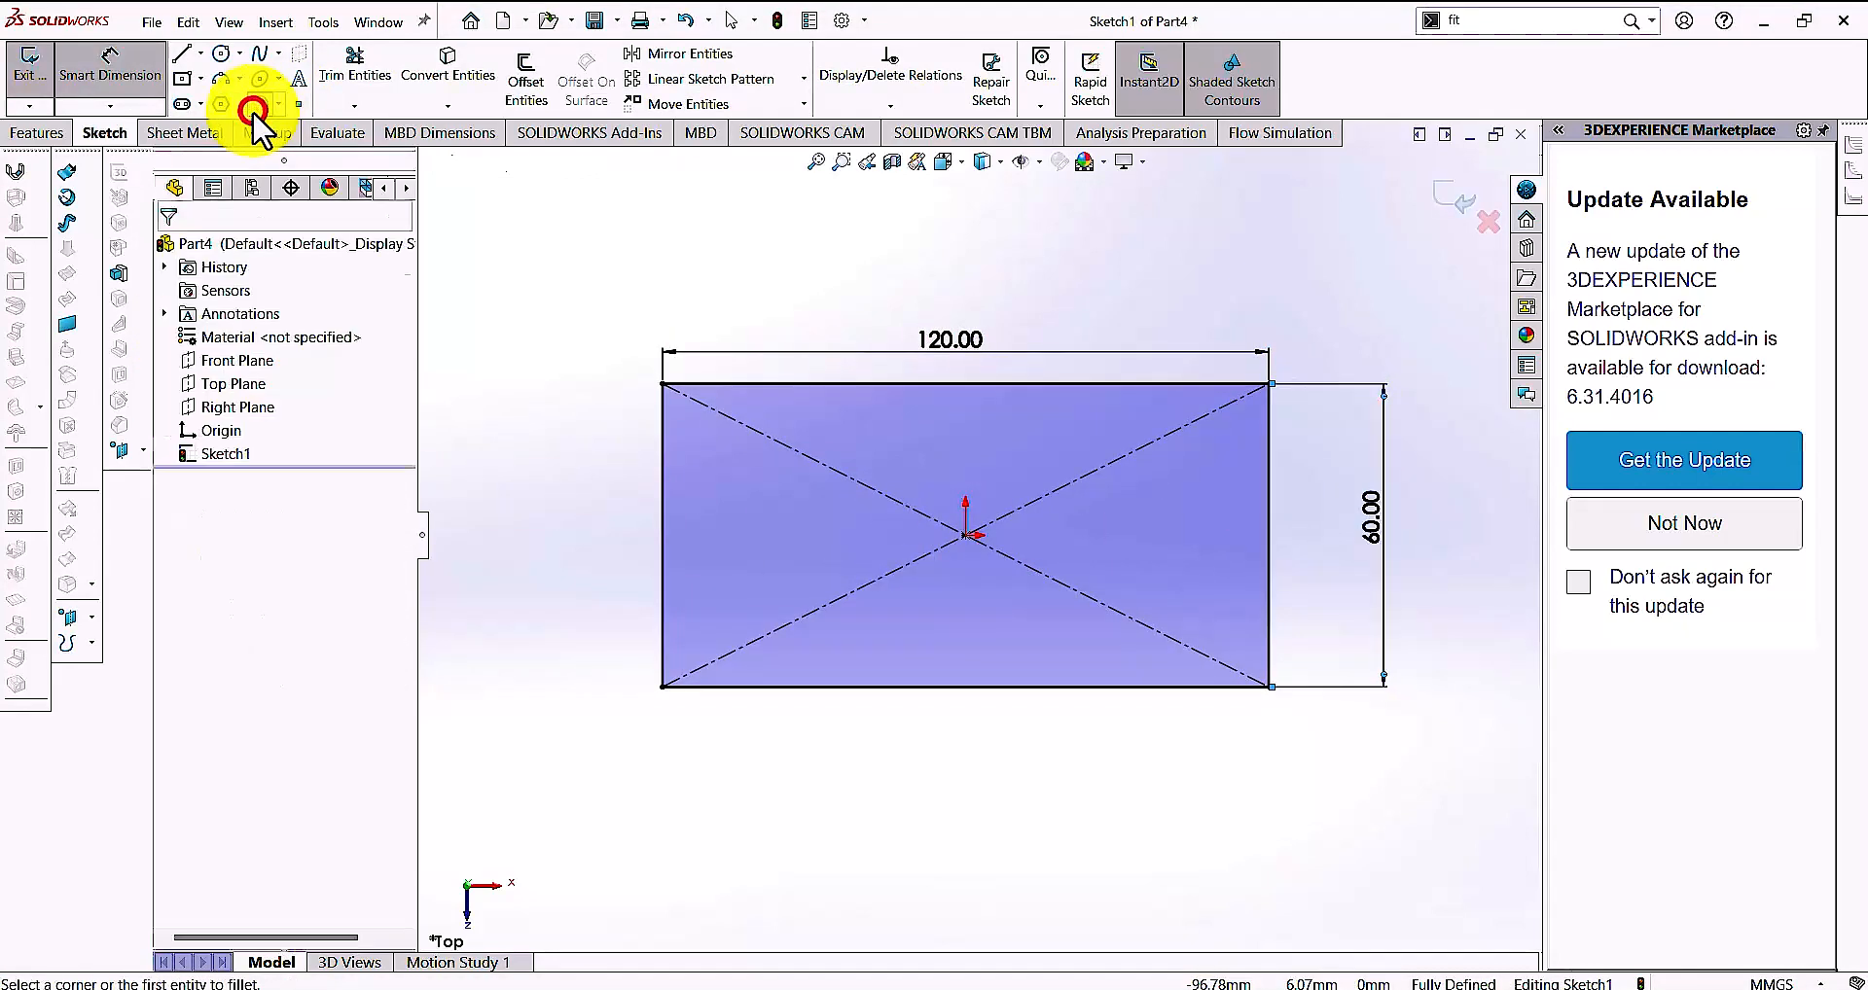
left_click(661, 590)
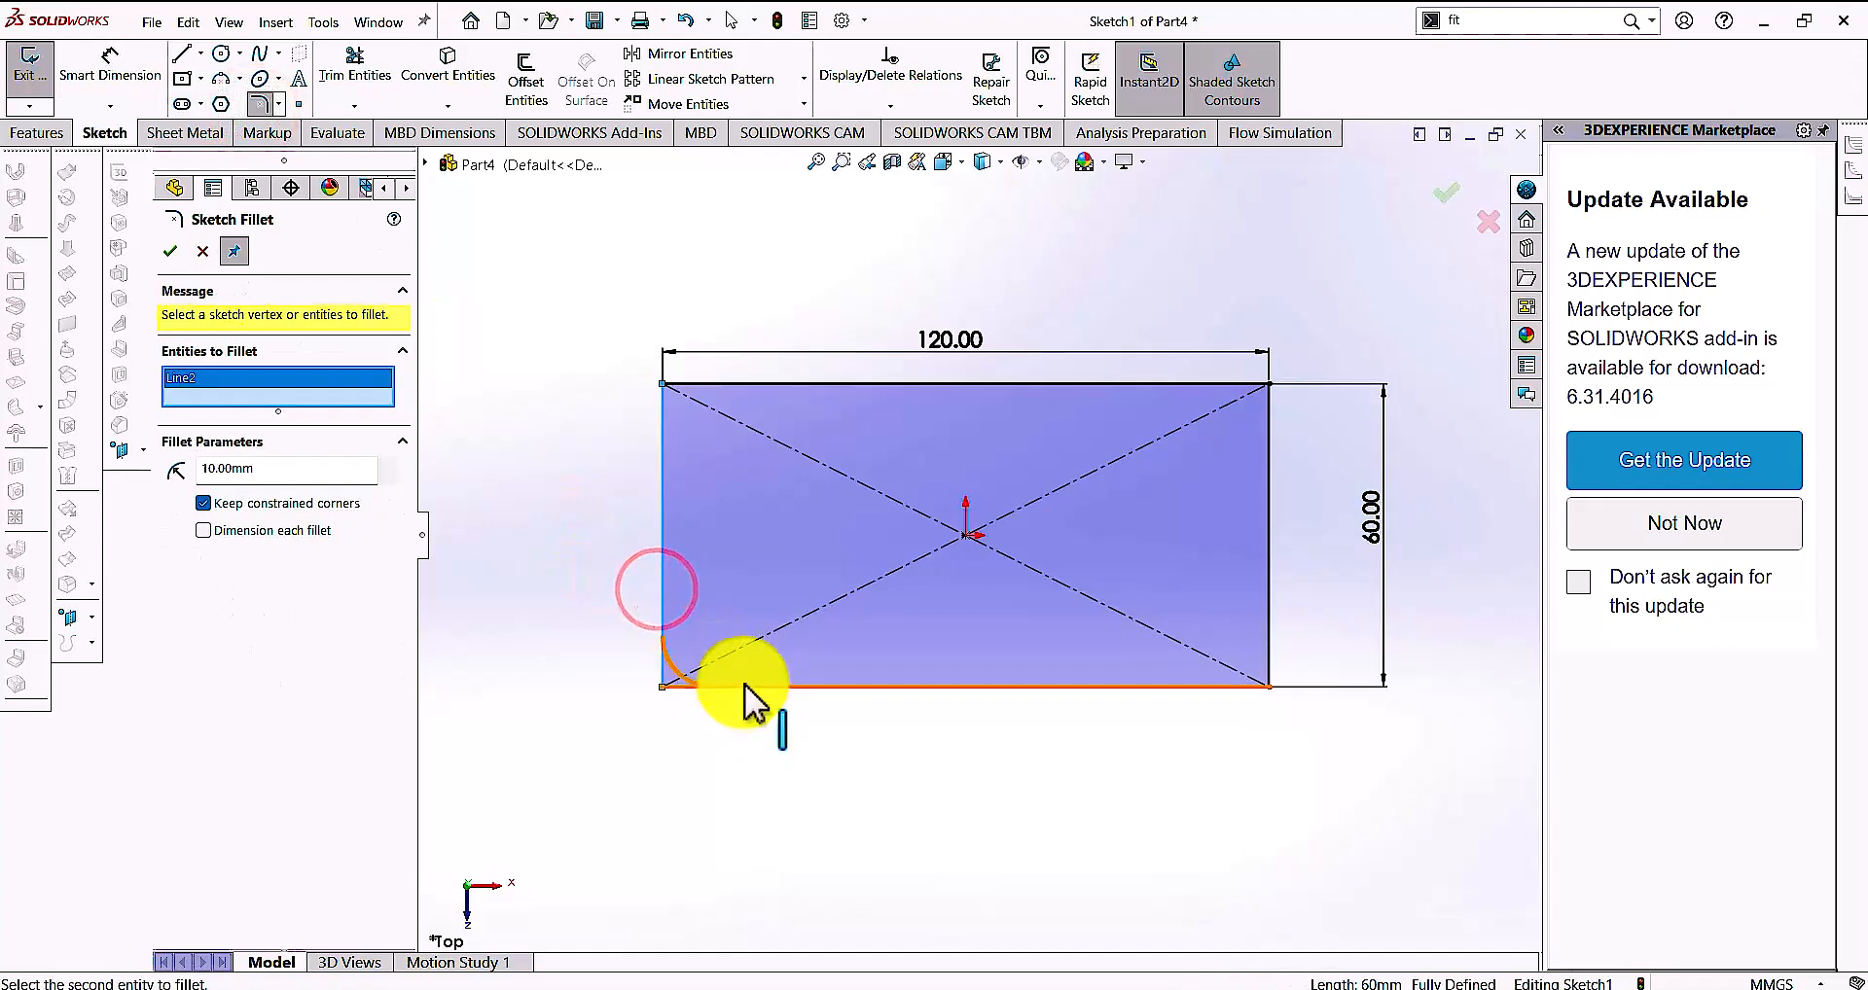
left_click(737, 687)
left_click(1209, 686)
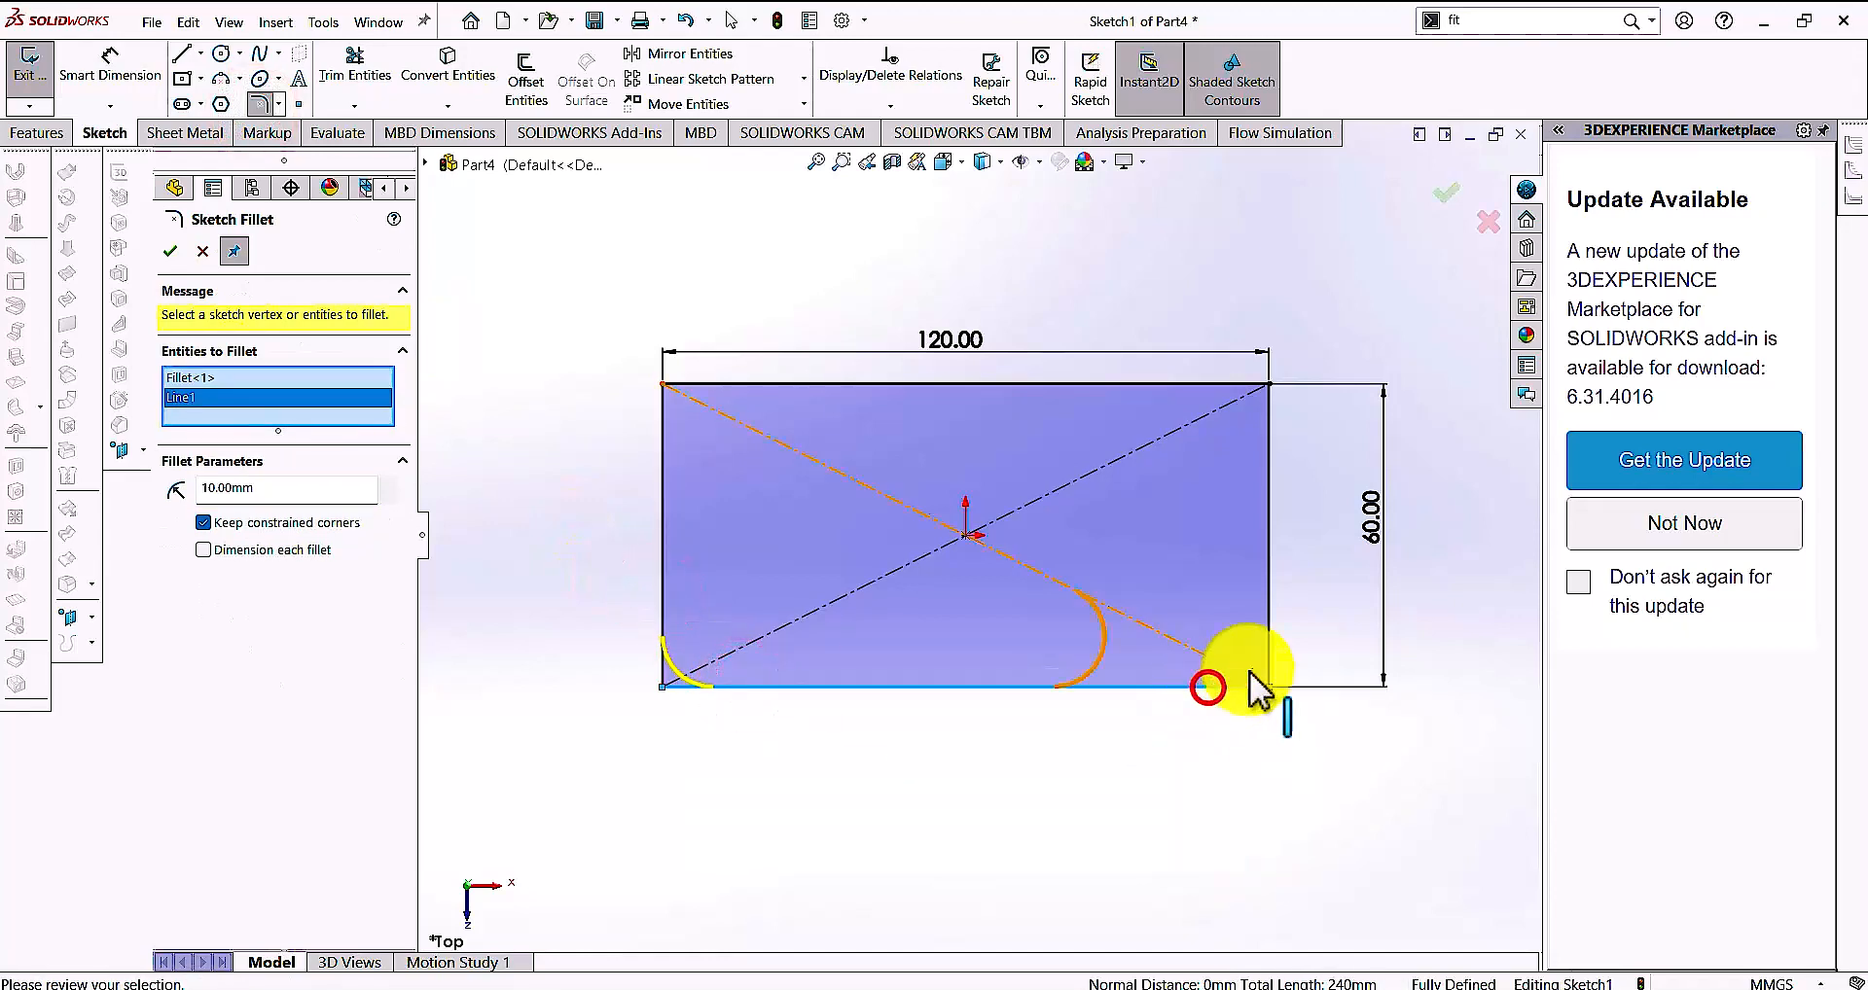
left_click(1269, 642)
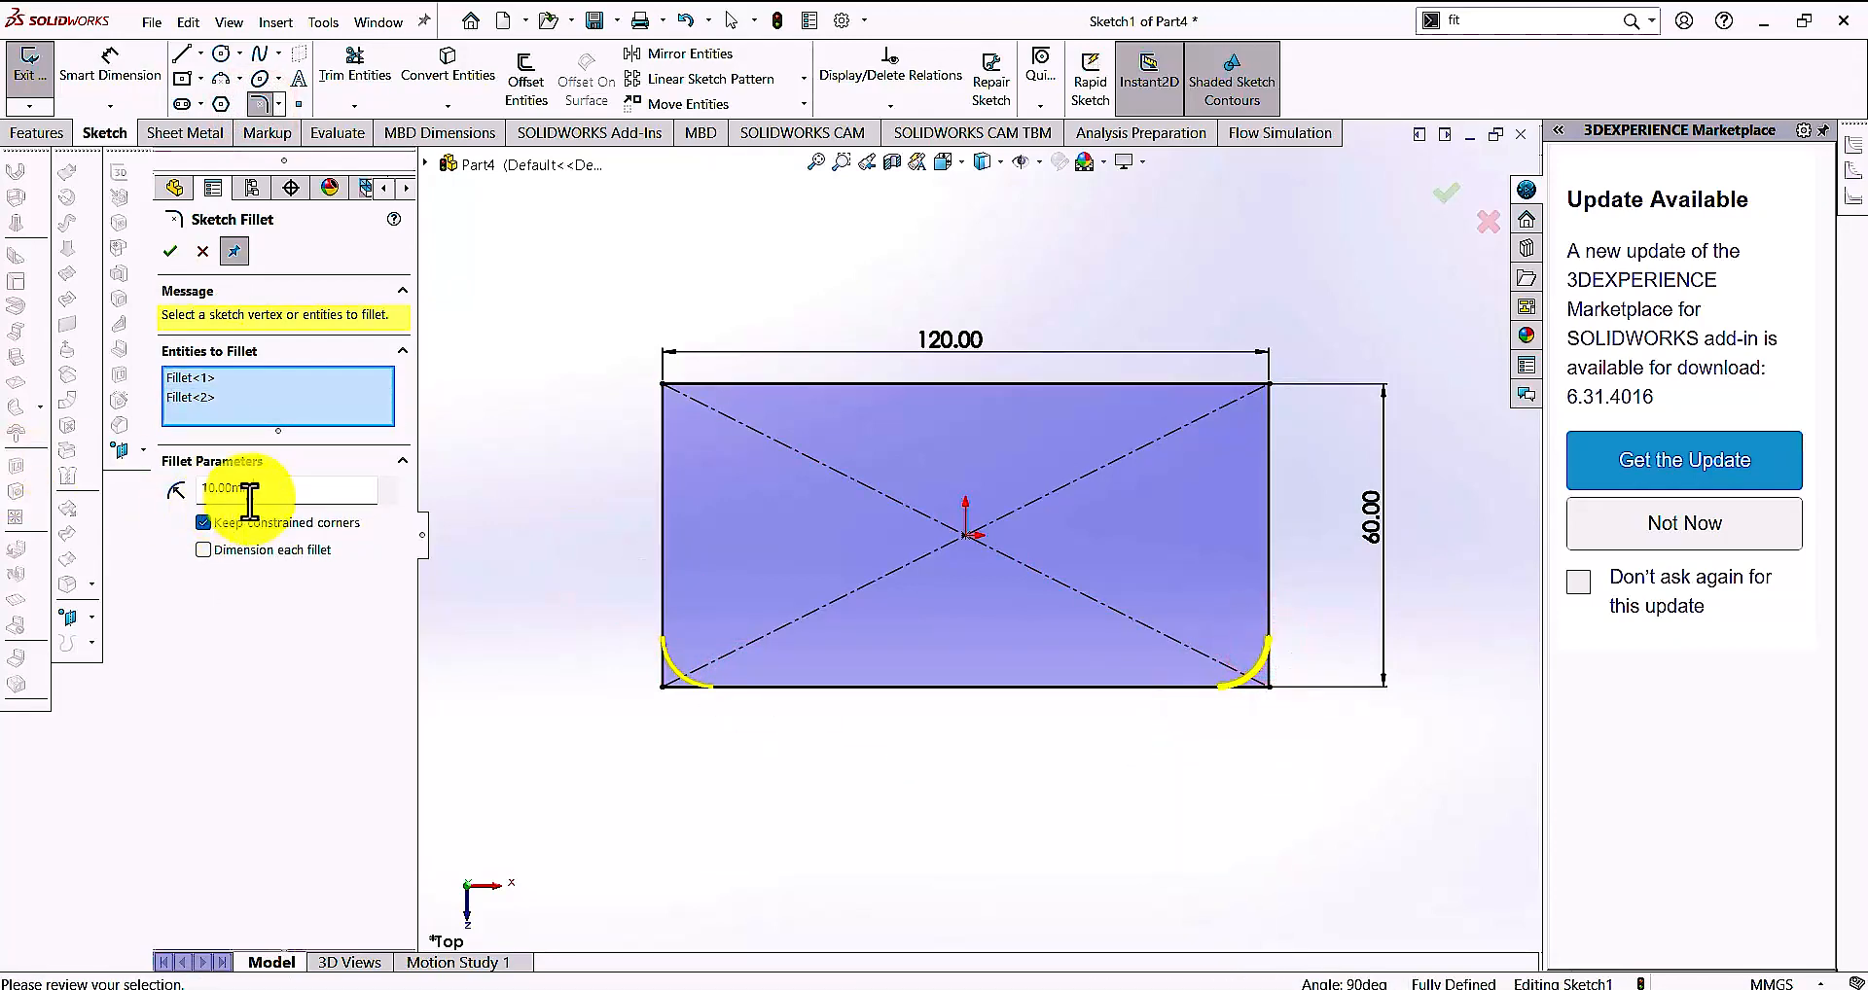
left_click_drag(251, 494, 101, 478)
type("20")
key("Return")
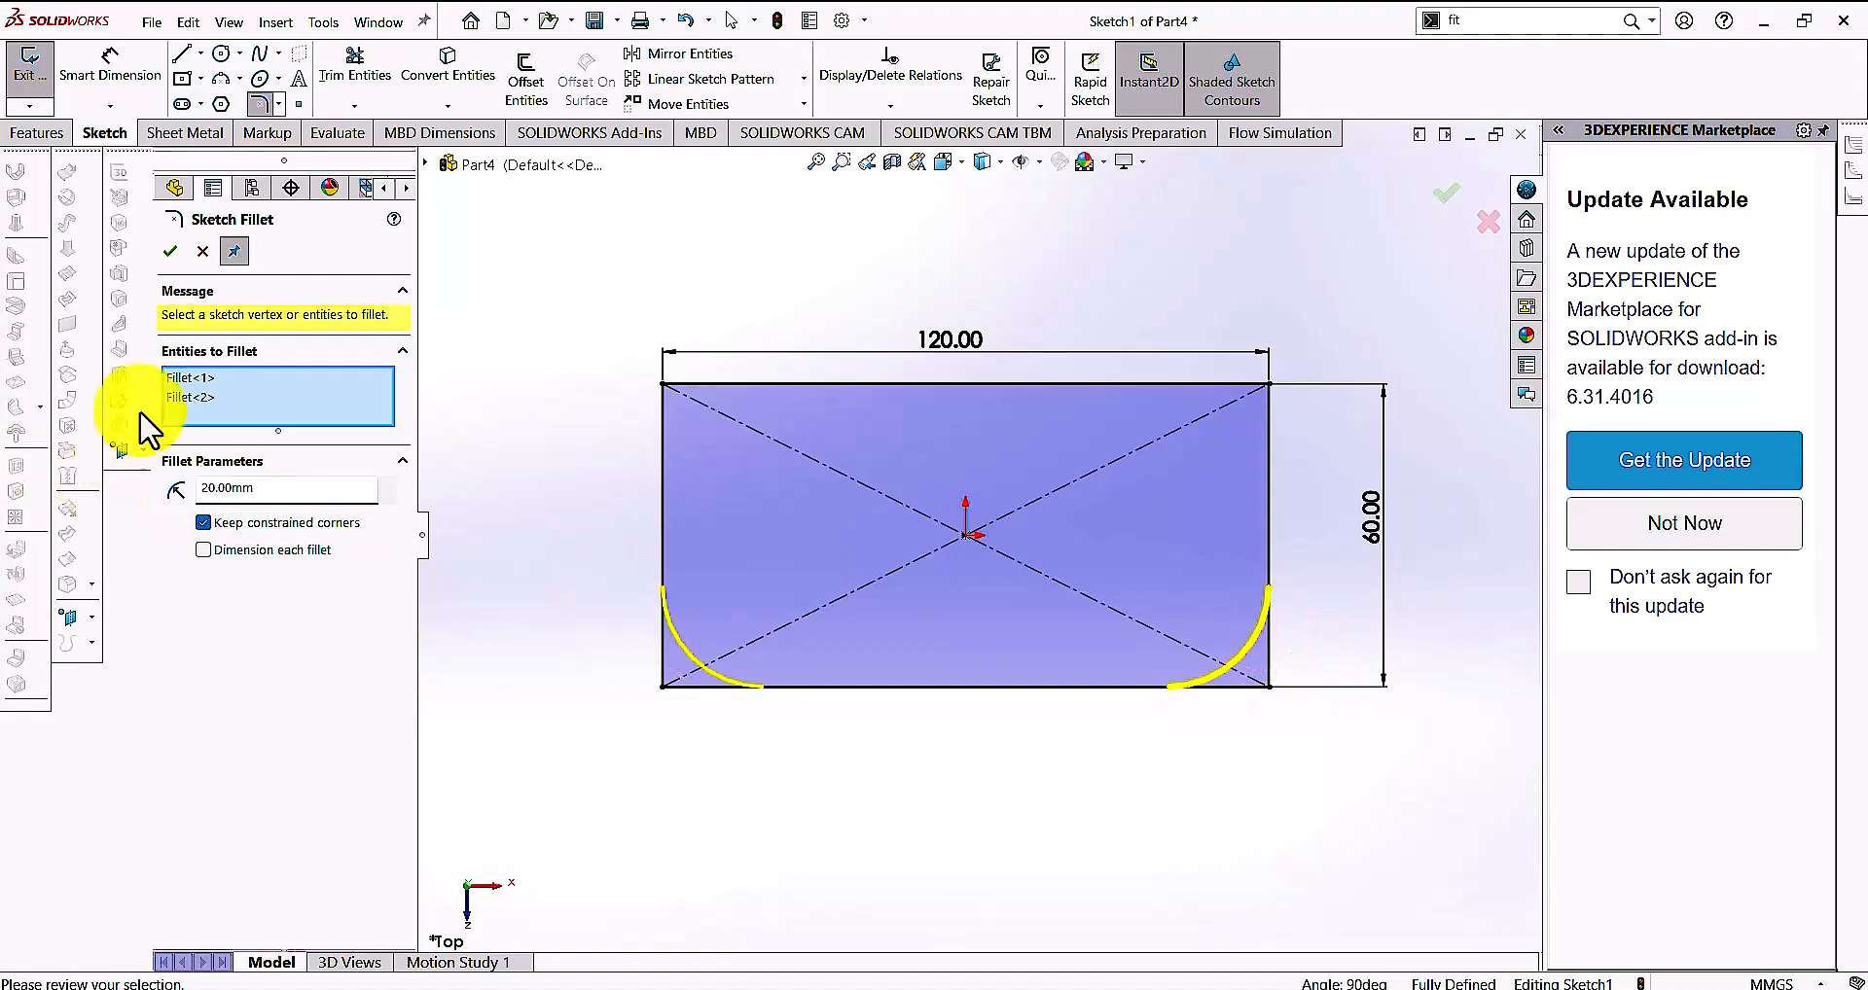
left_click(169, 251)
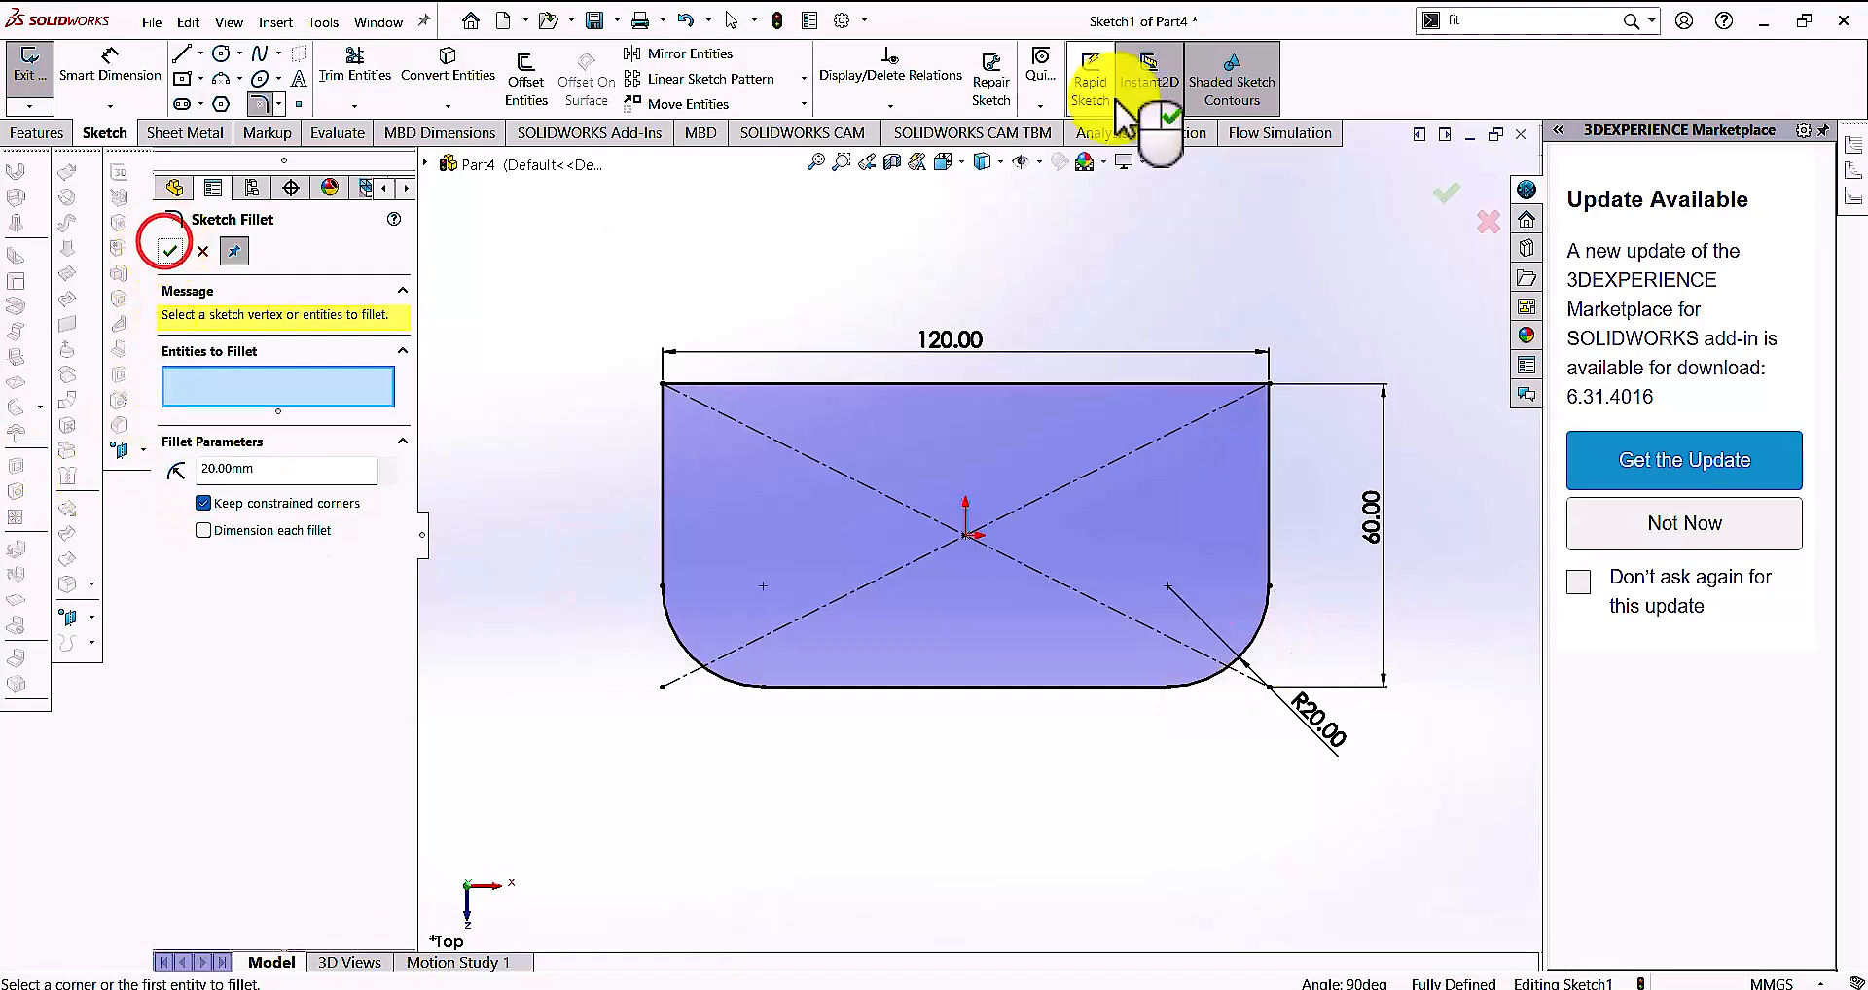
Find the Fit Spline command and select the profile's left edge, both fillet arcs, bottom edge and right edge
left_click(1474, 24)
type("fi")
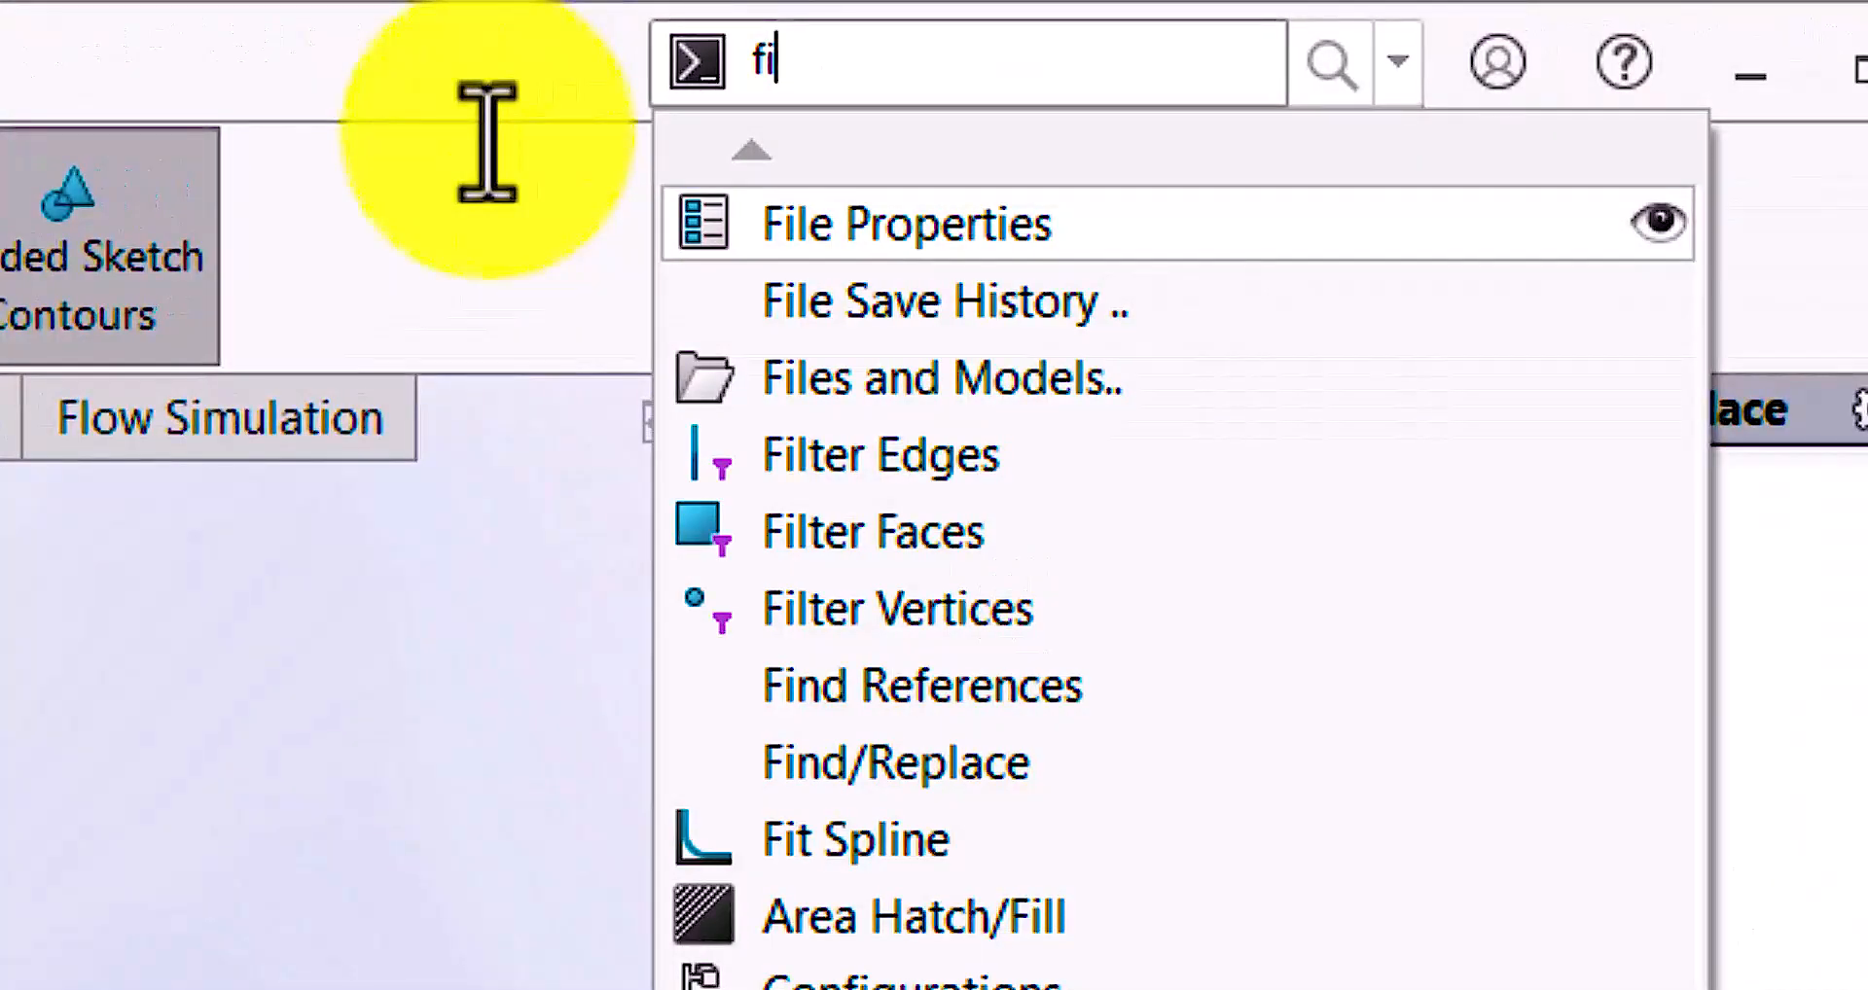
type("t")
left_click(803, 153)
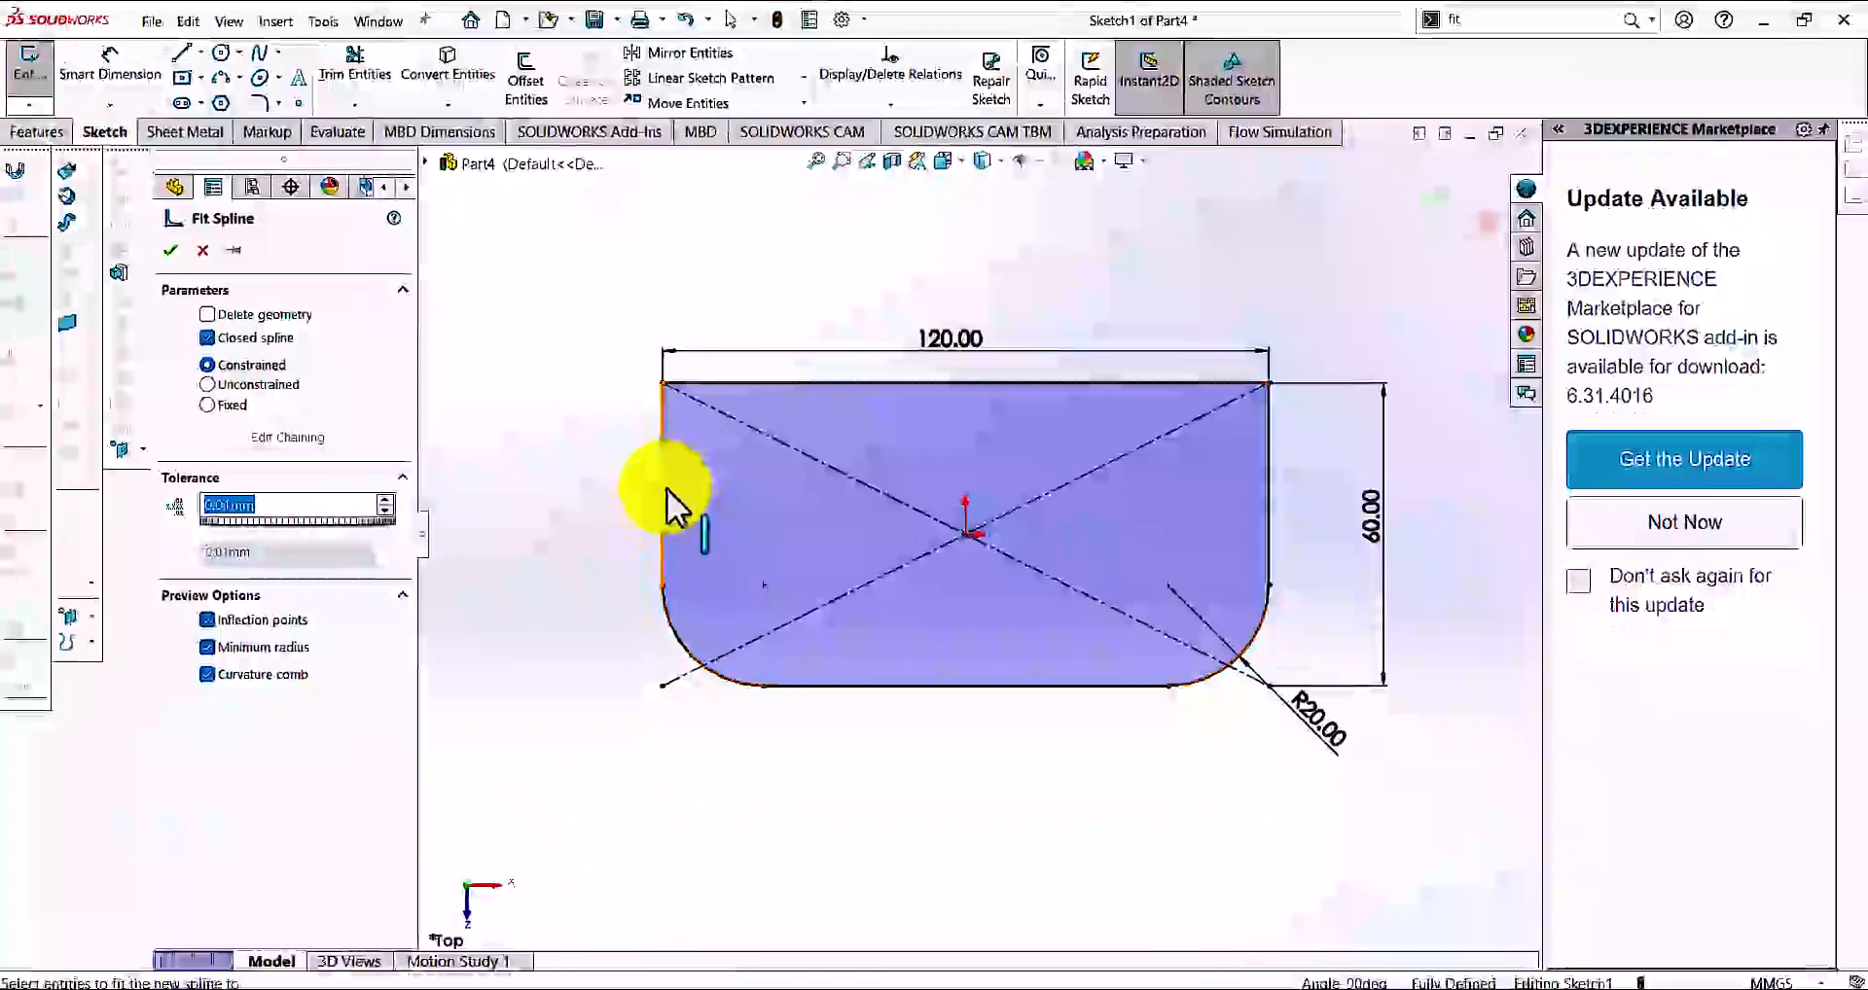
left_click(662, 490)
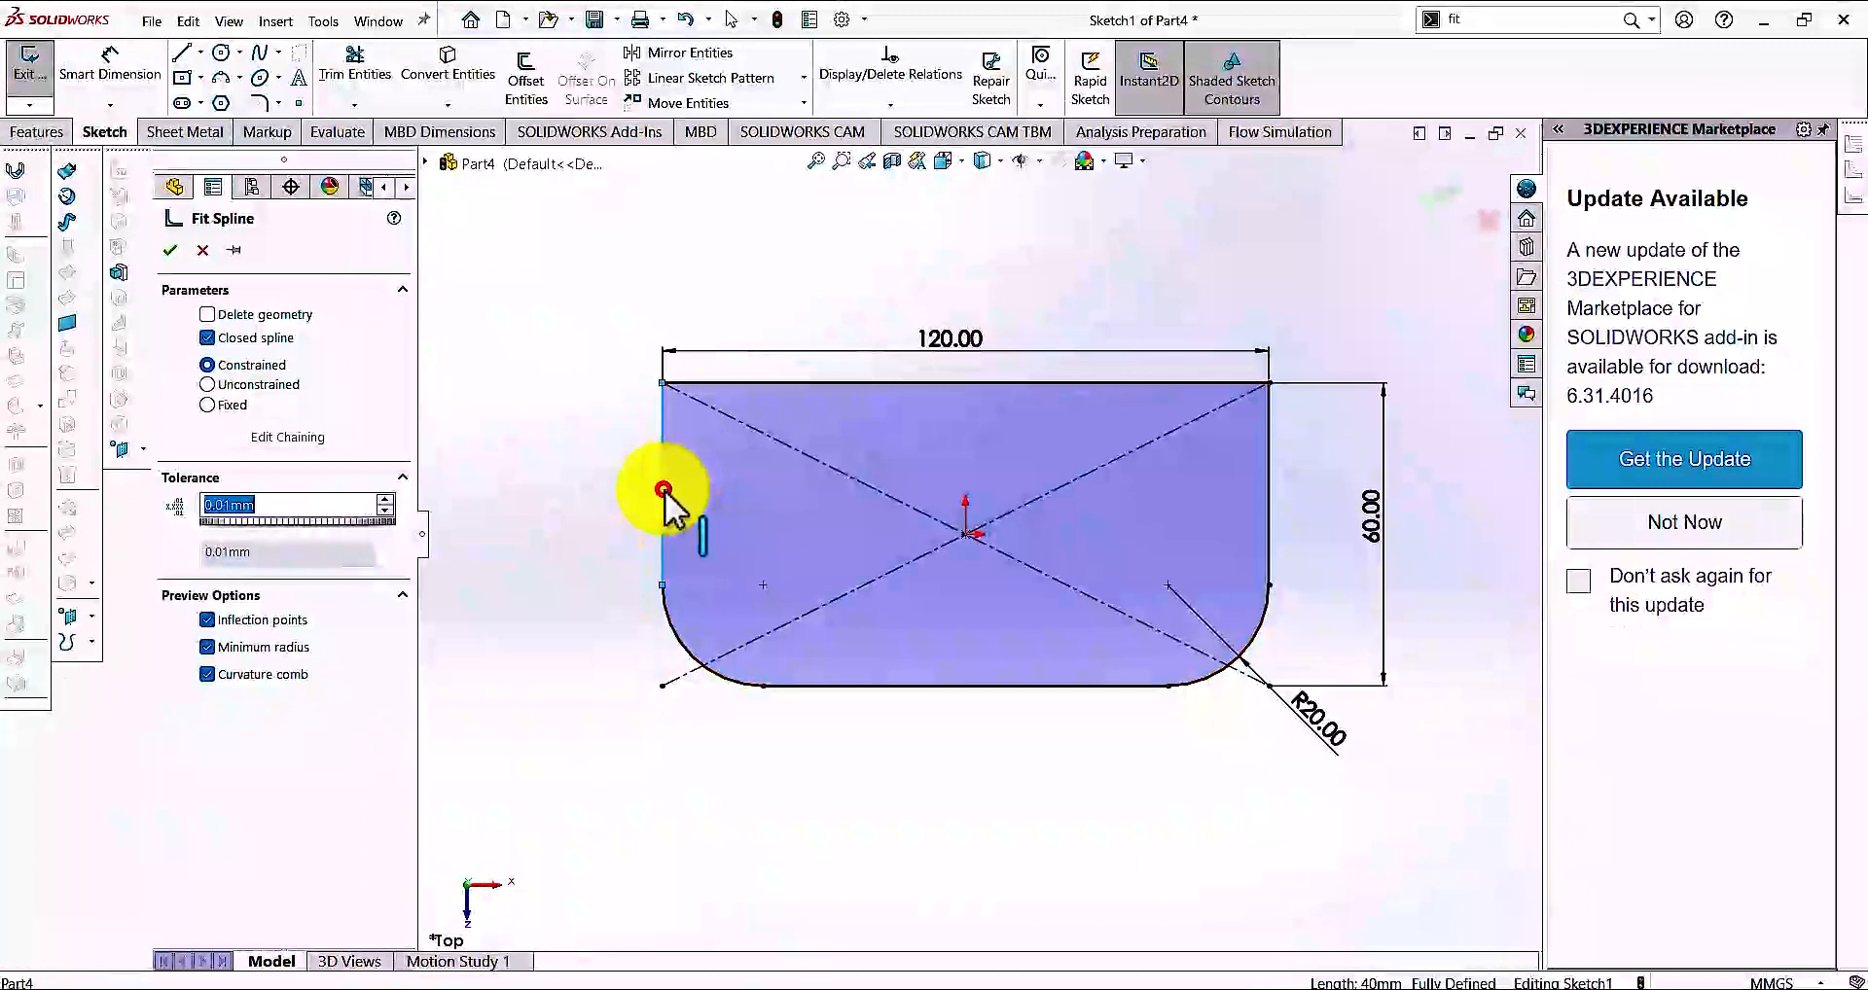
left_click(671, 634)
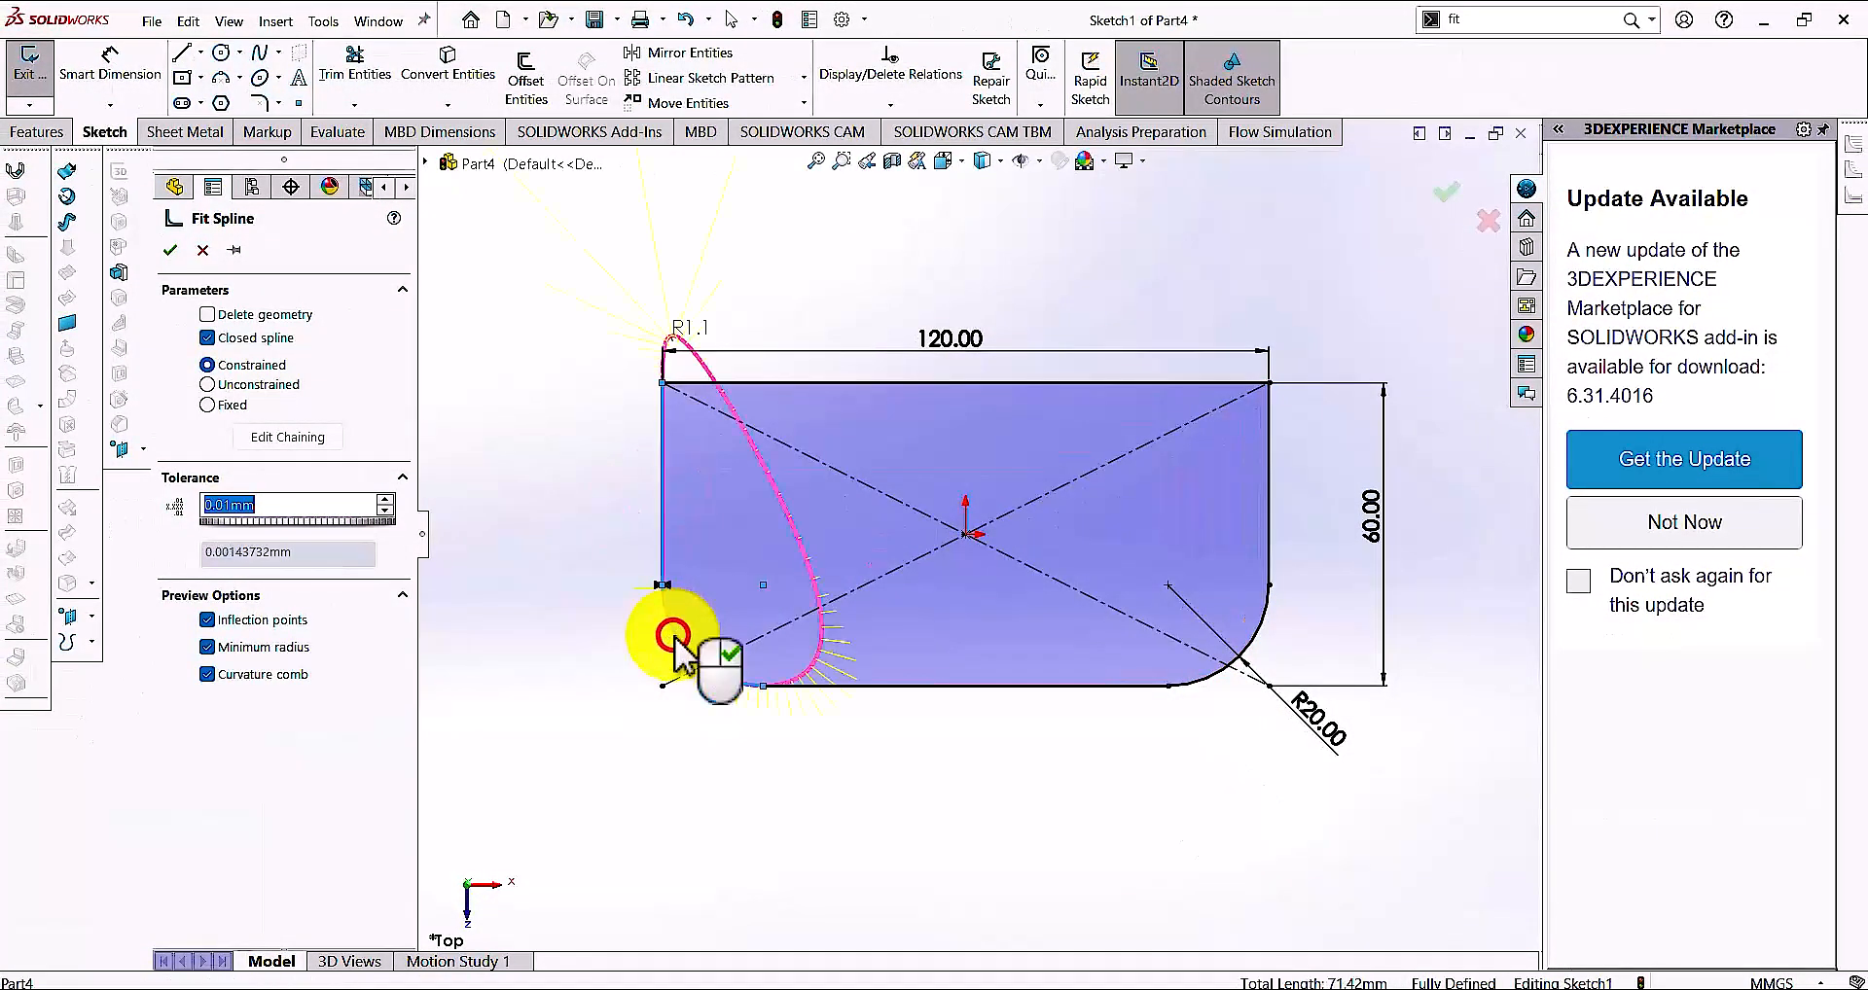
left_click(864, 689)
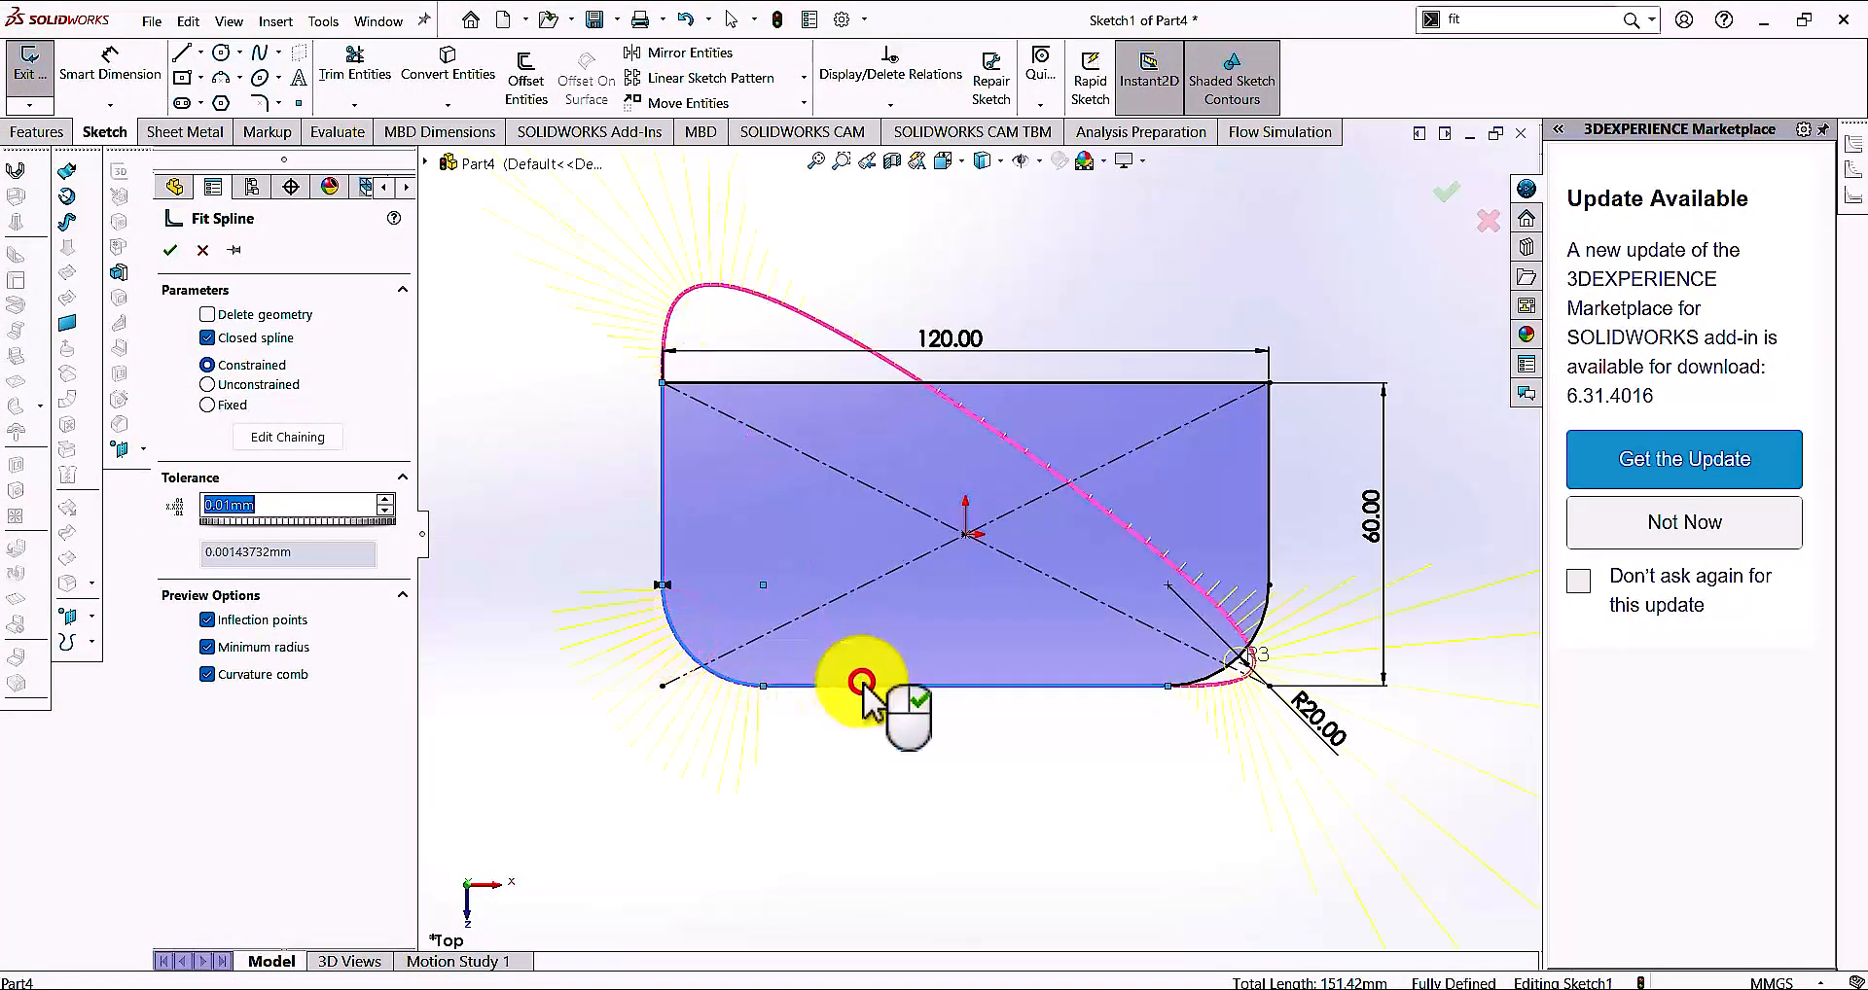
left_click(1216, 673)
left_click(1265, 512)
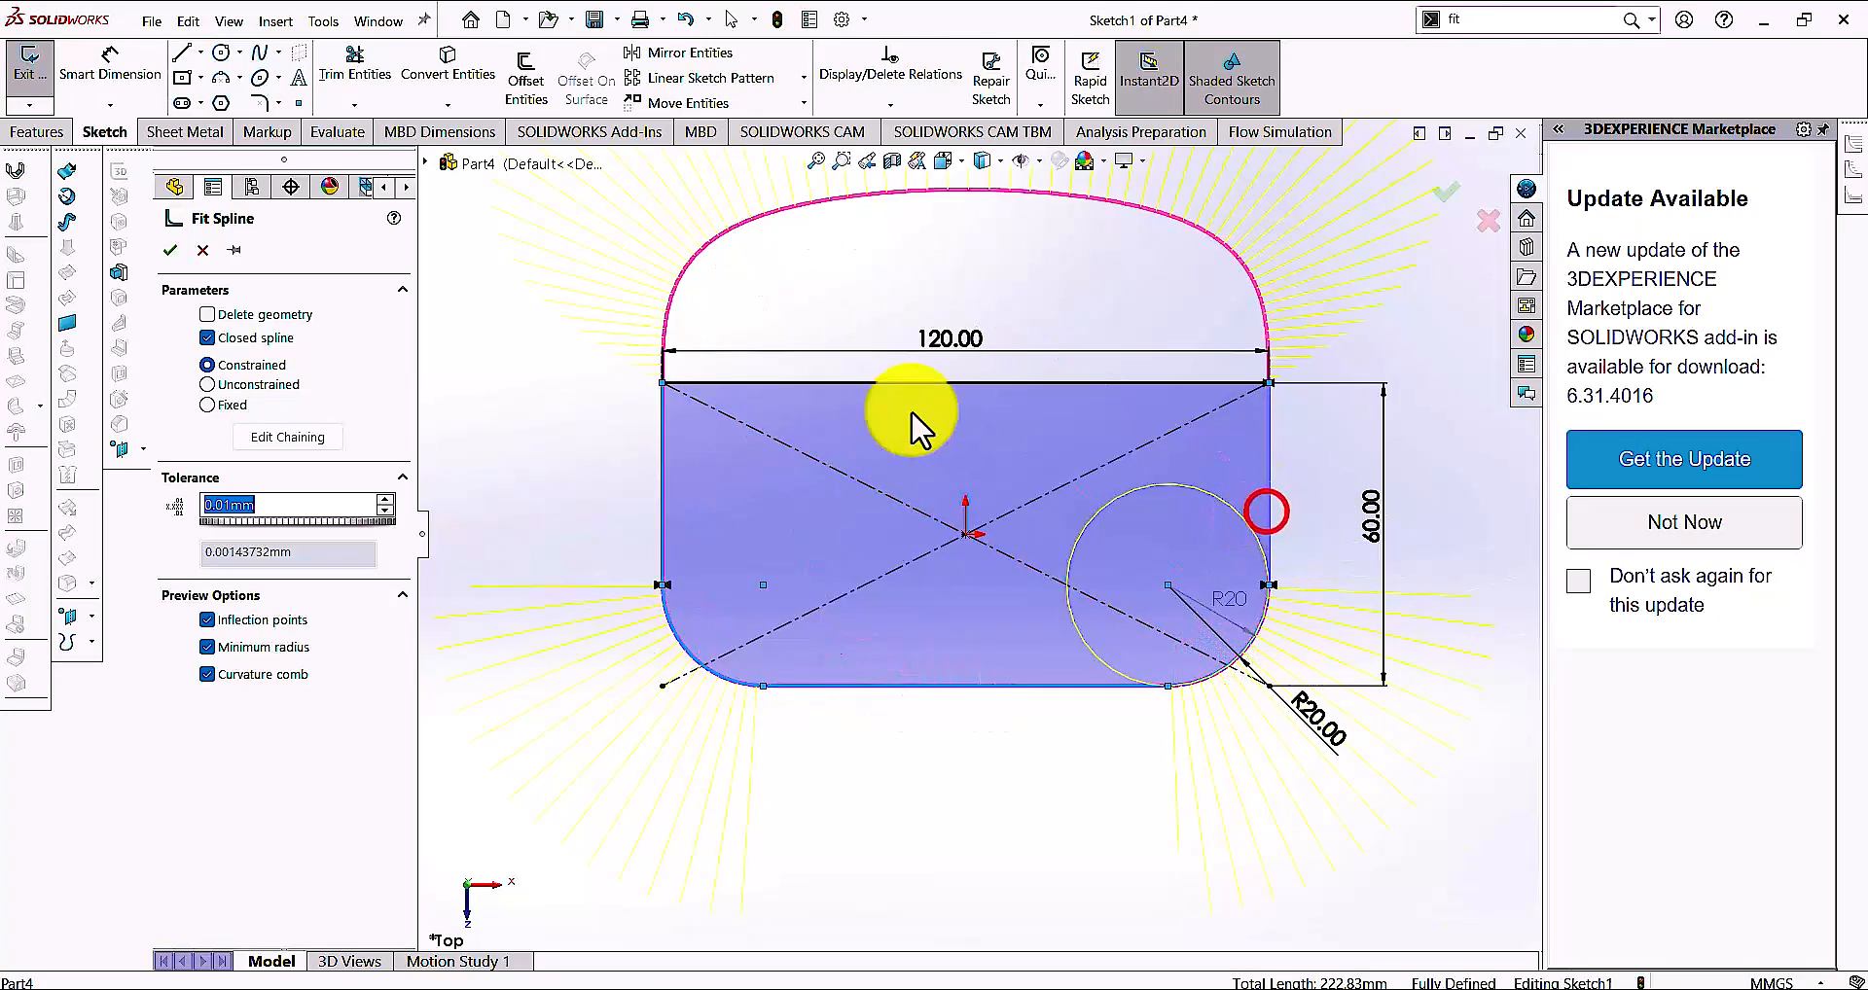
Make the fit spline open instead of closed, tighten its tolerance to 0.00001953 mm and create it
left_click(212, 337)
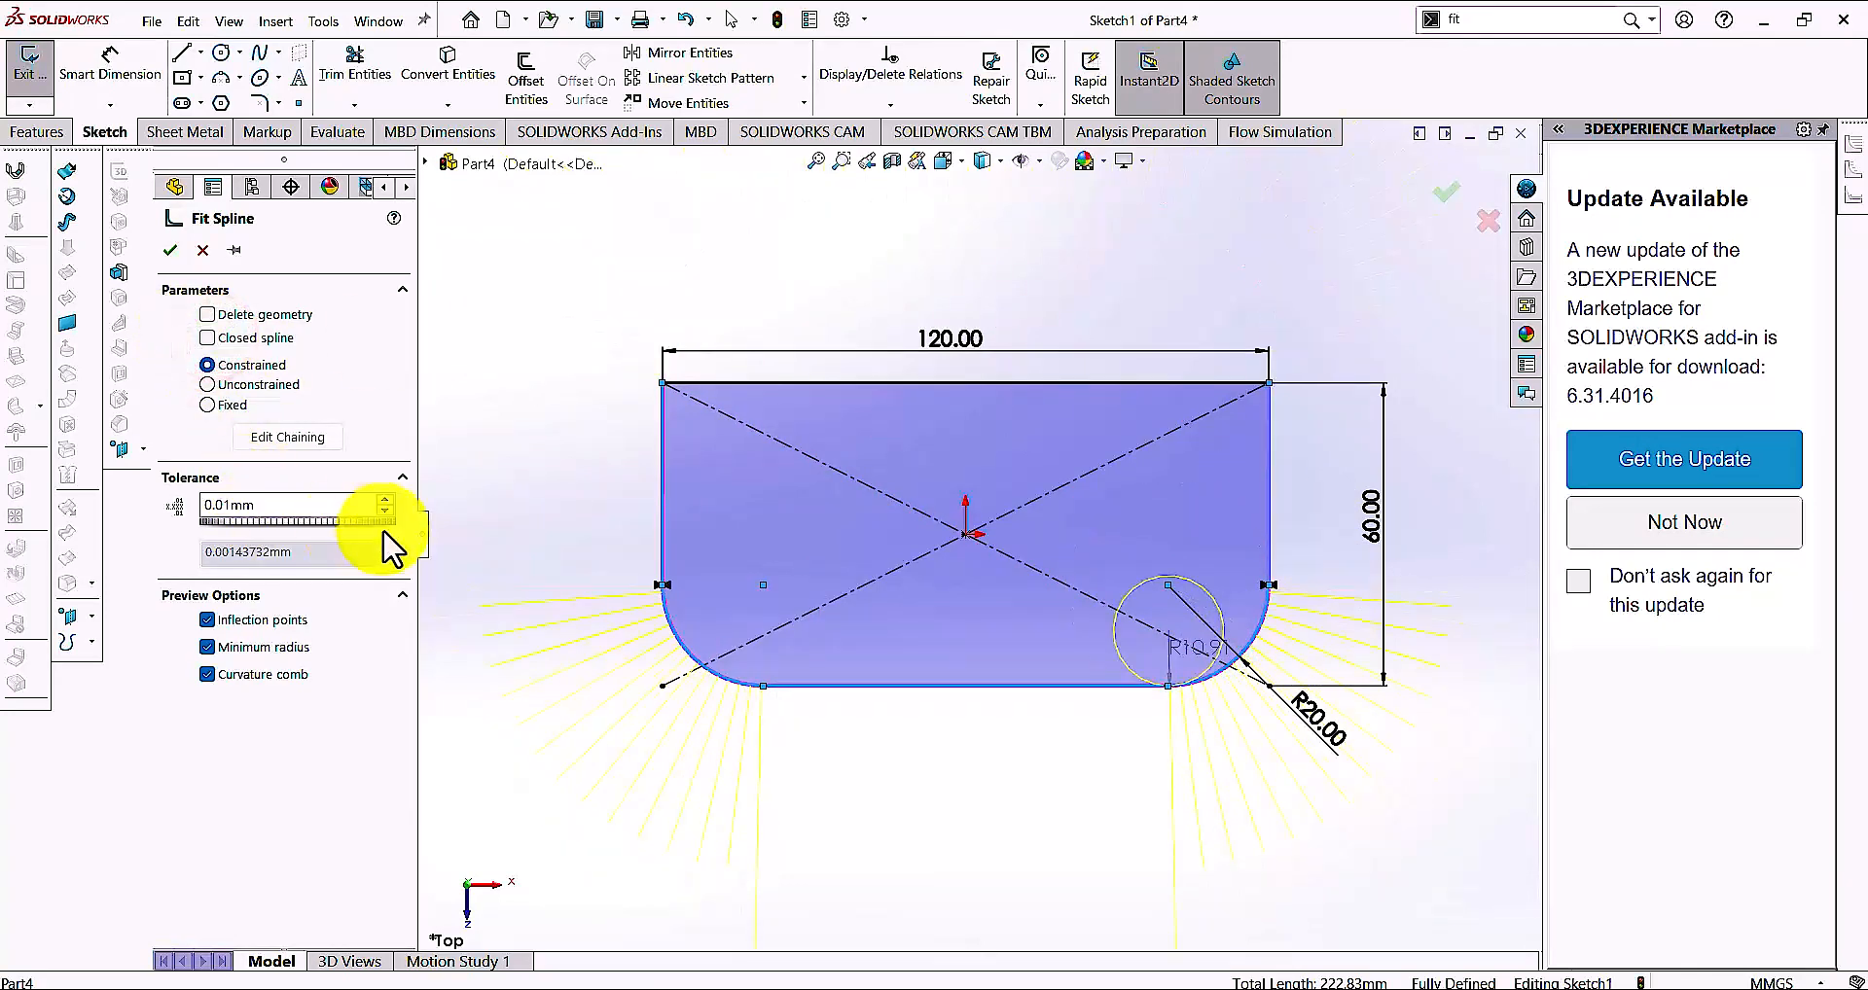
left_click_drag(387, 520, 347, 519)
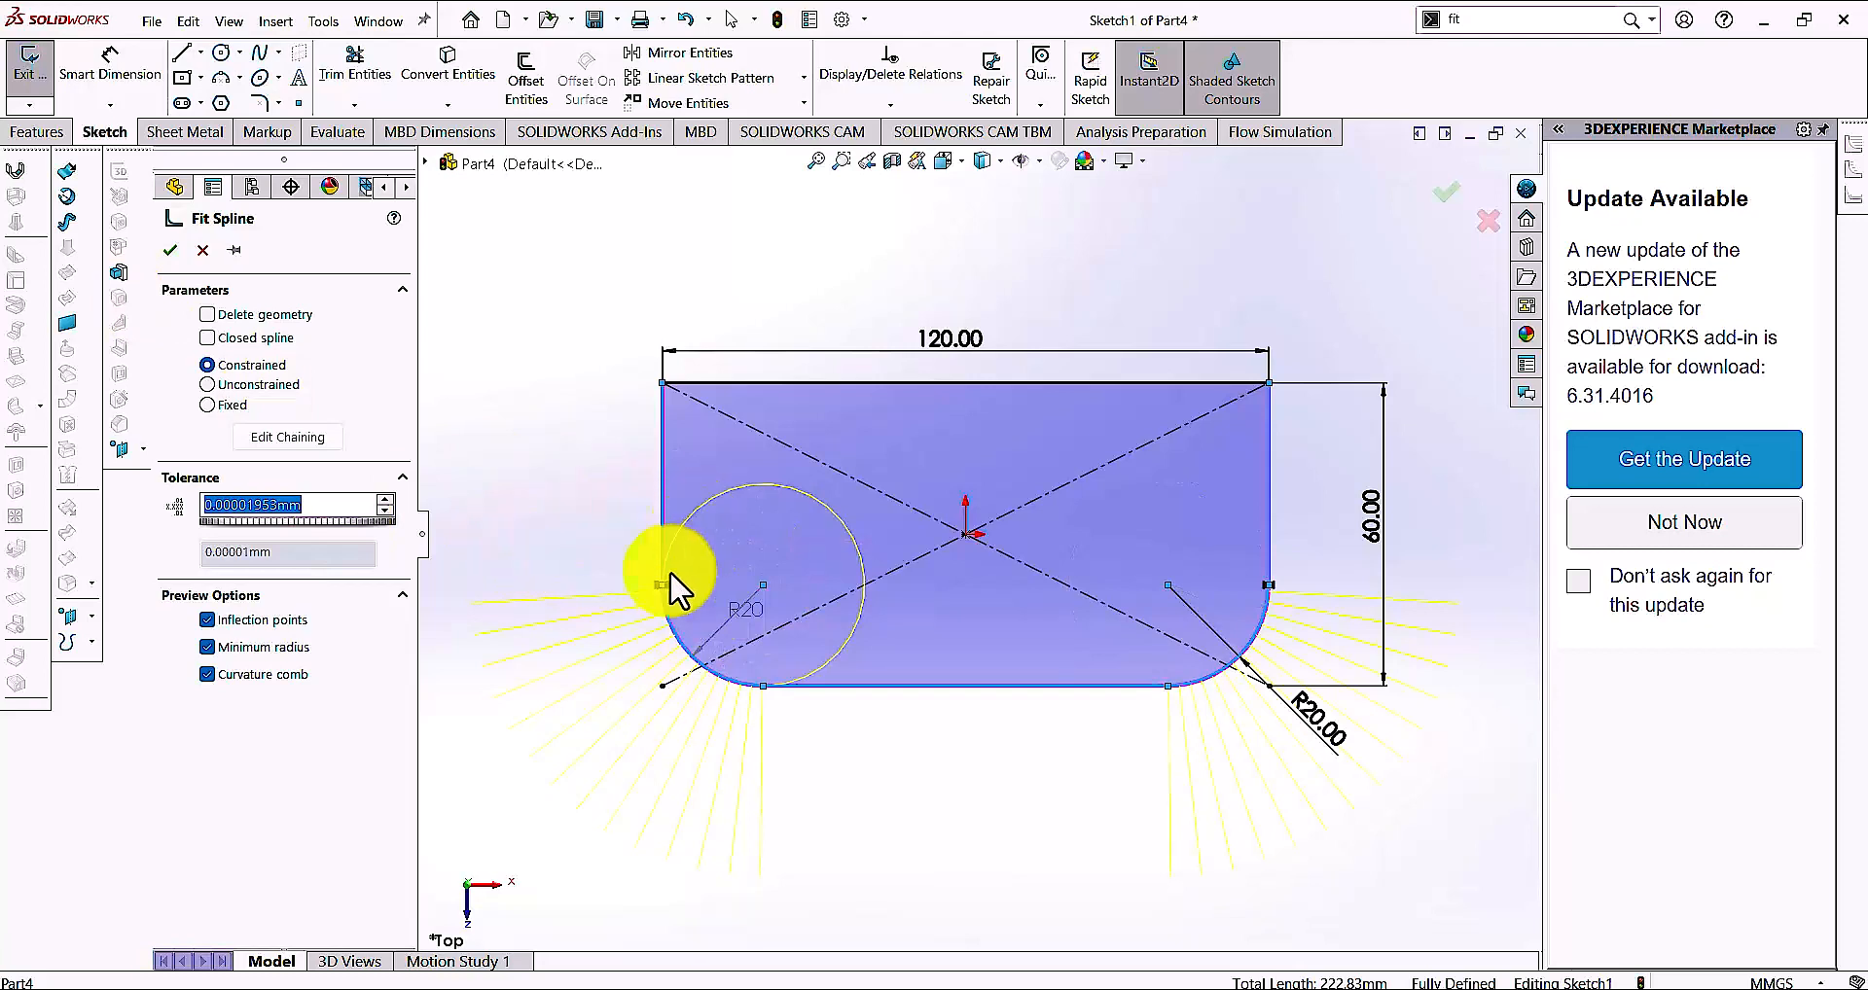
left_click(173, 247)
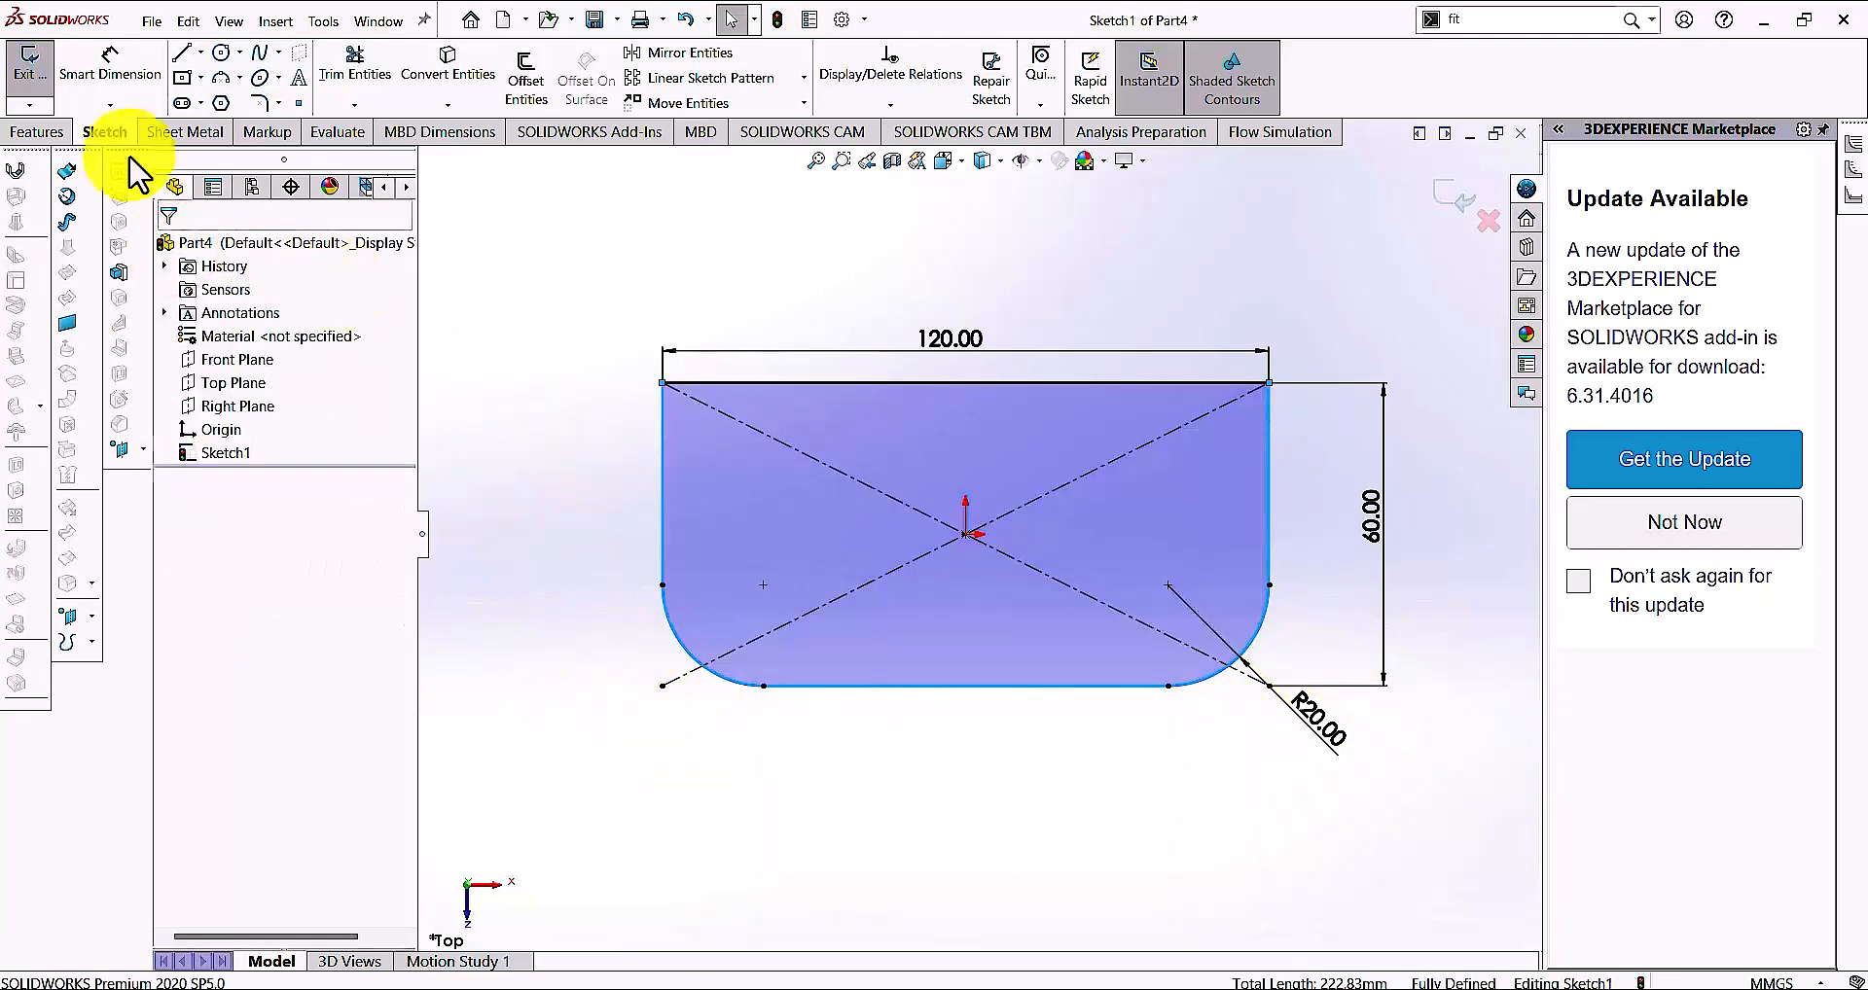
Sketch a horizontal midpoint line about 209 mm long centred on the bottom edge's midpoint and convert it to construction geometry
left_click(200, 54)
left_click(206, 117)
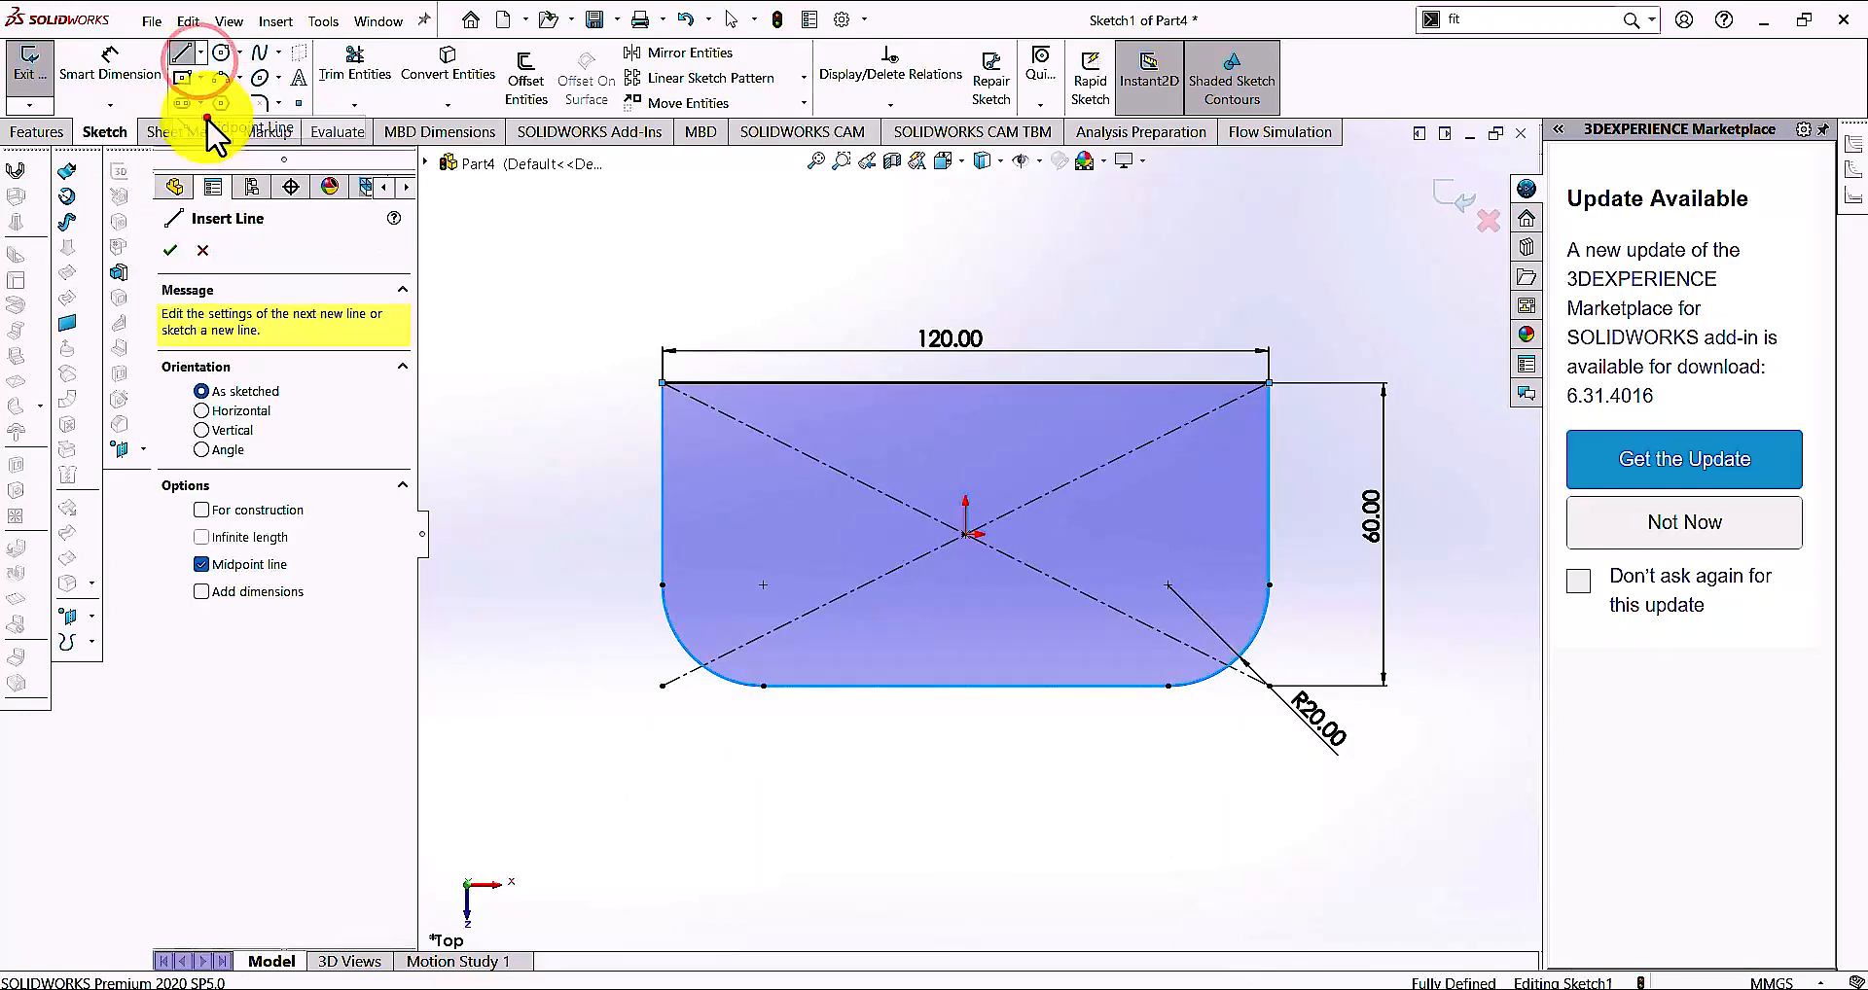
left_click(963, 684)
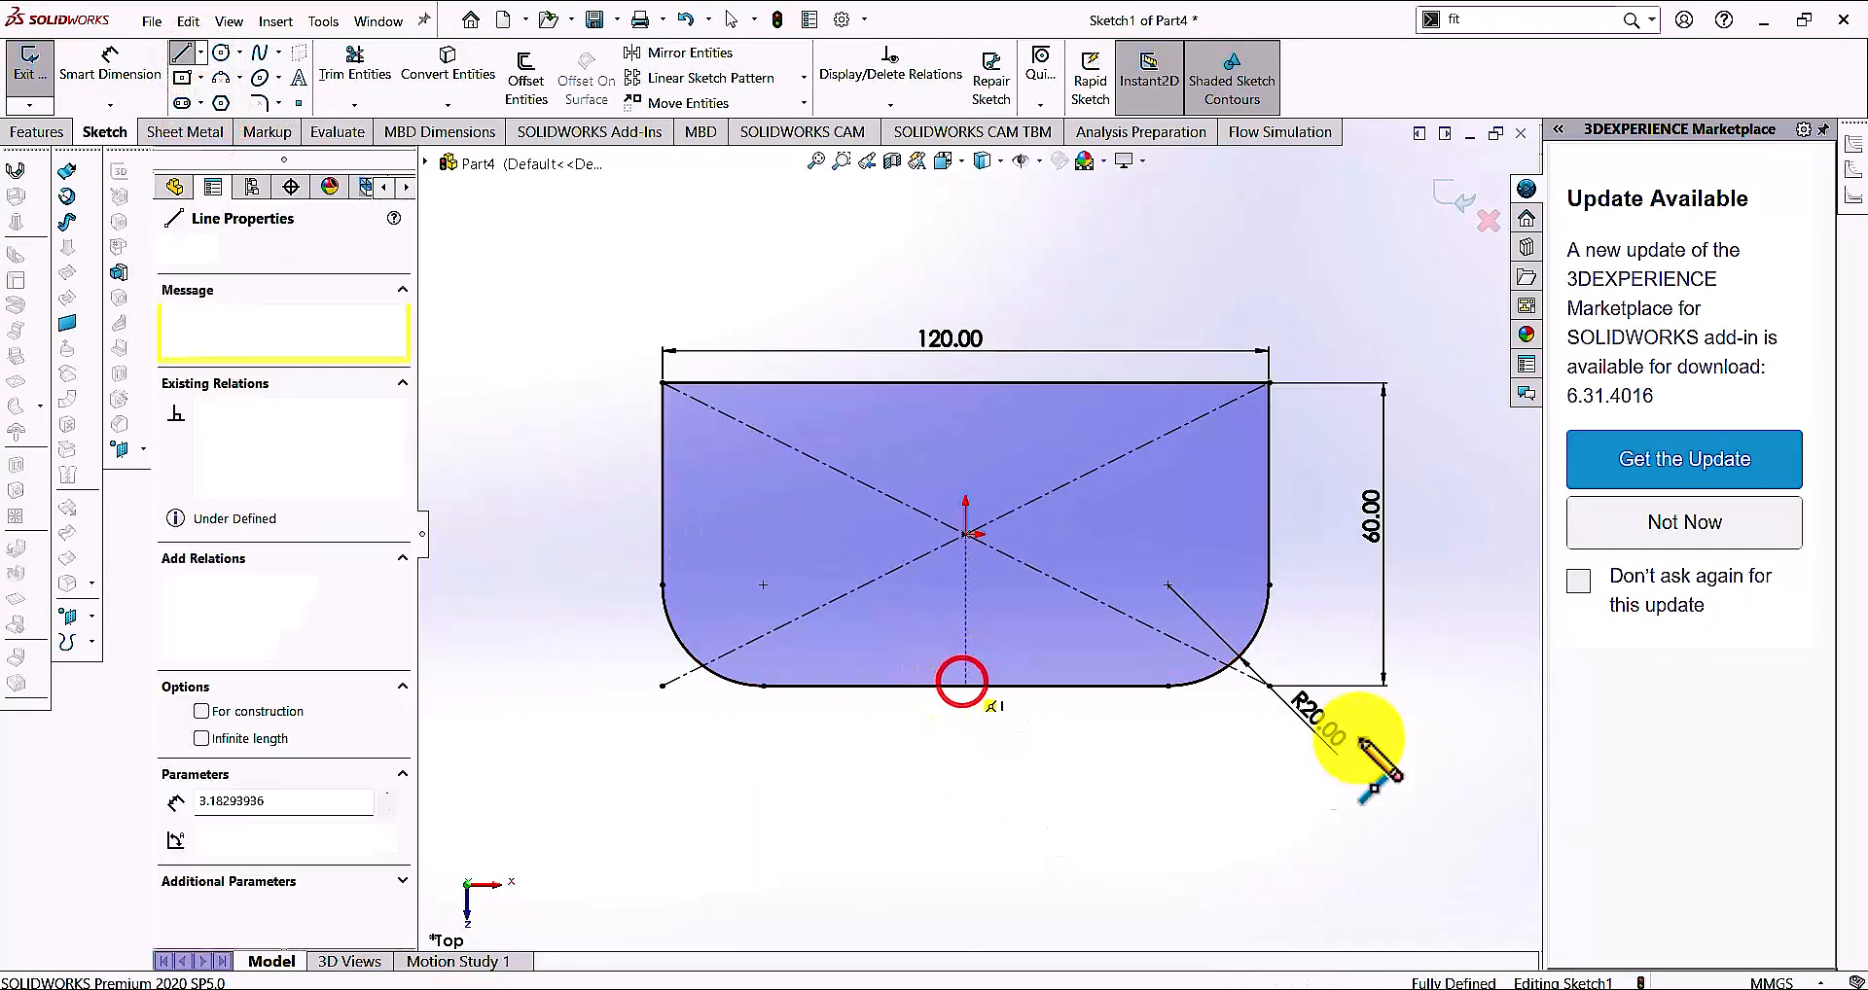
left_click(1495, 685)
right_click(1310, 576)
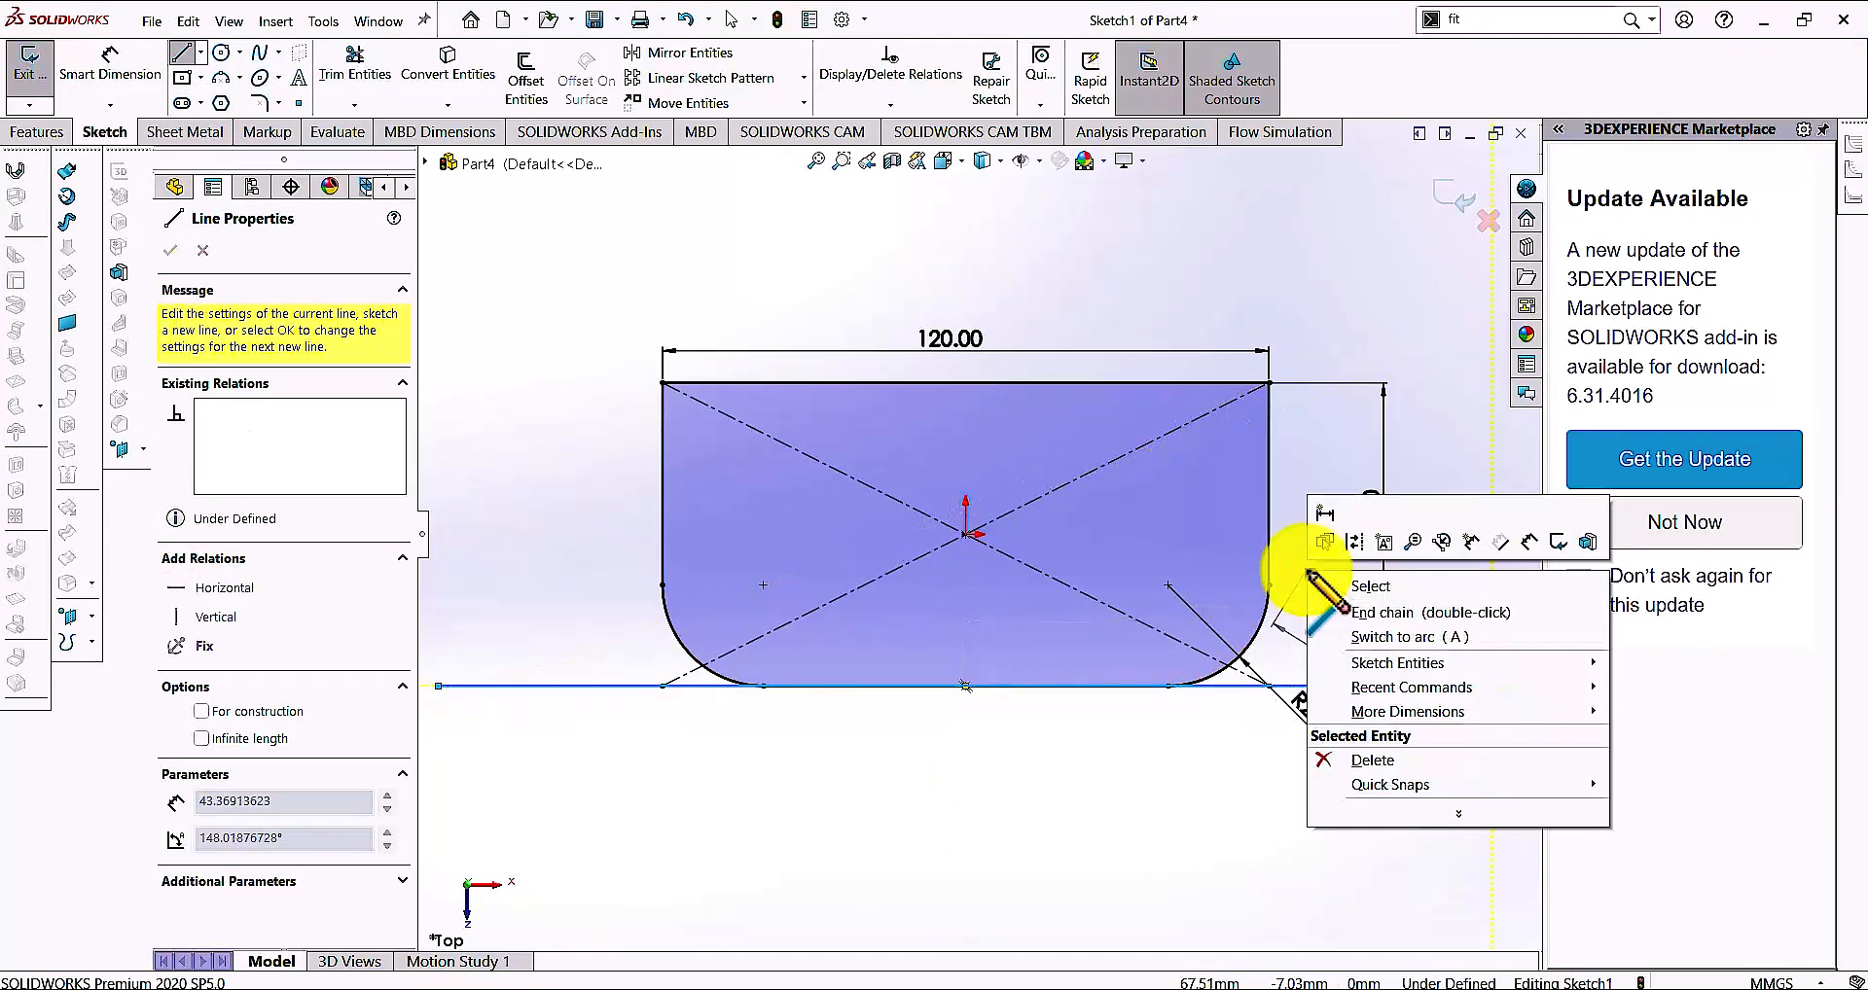
left_click(1334, 589)
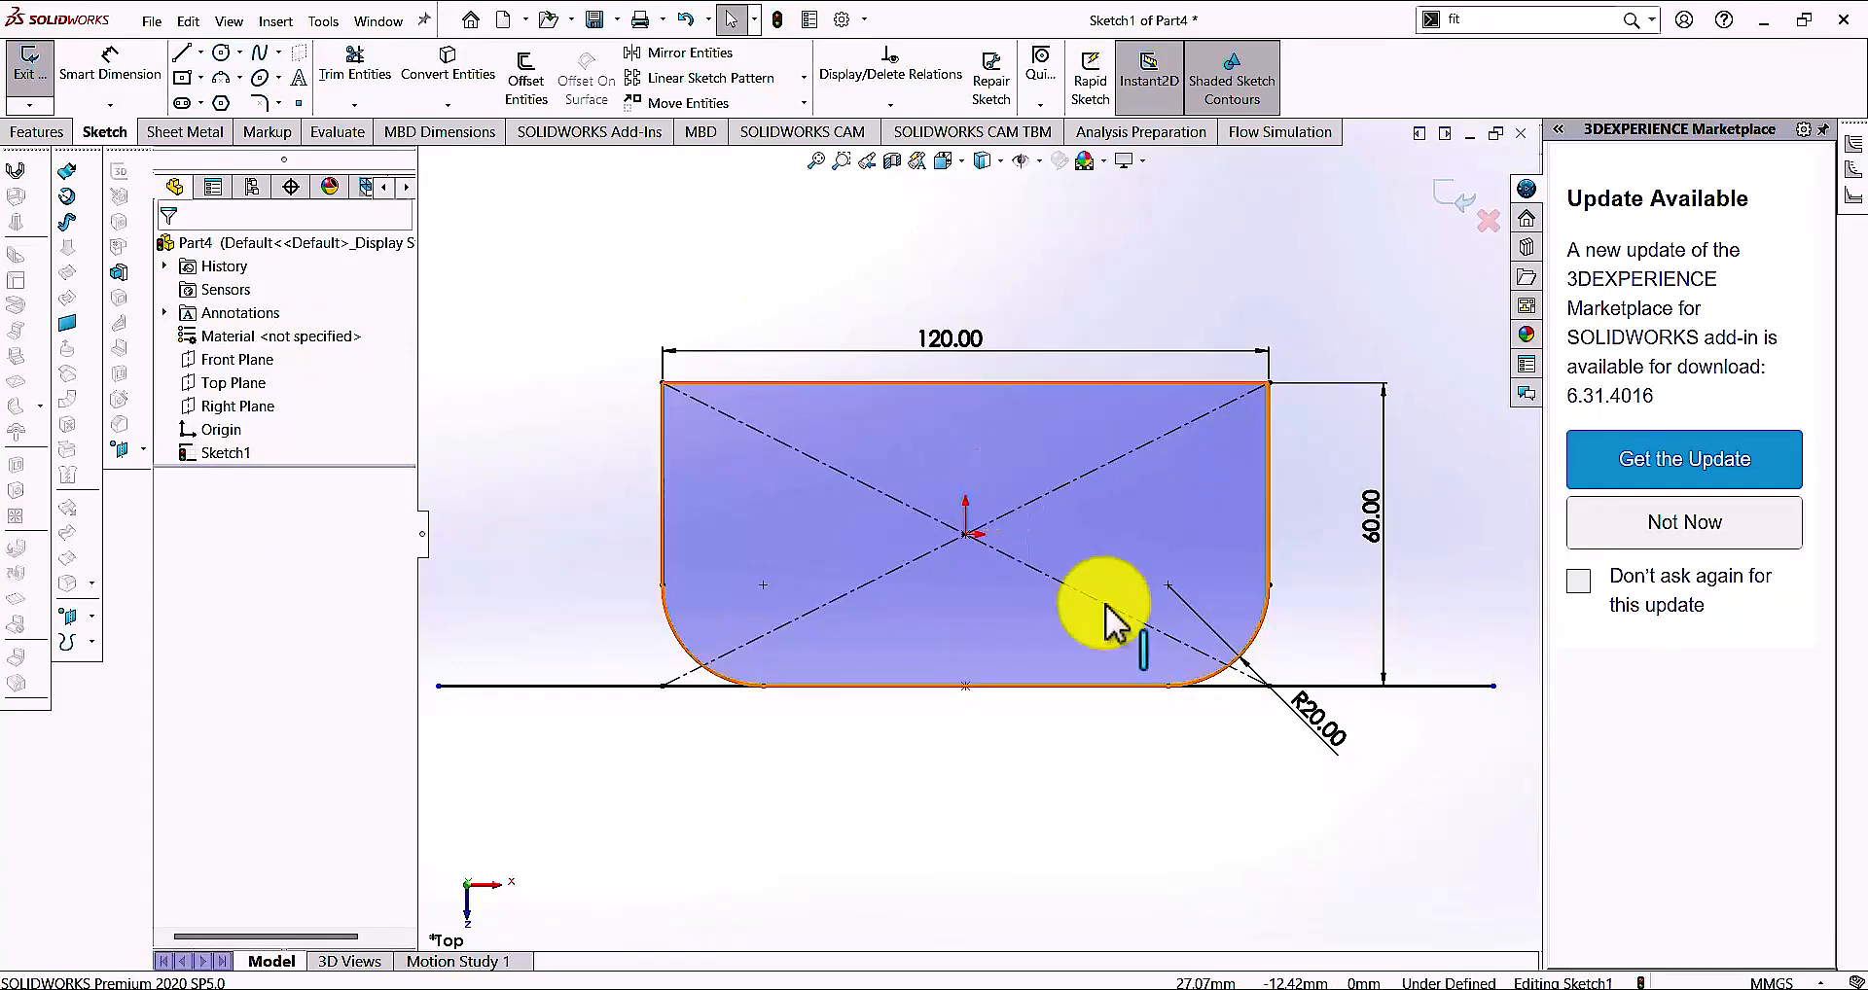
left_click(649, 686)
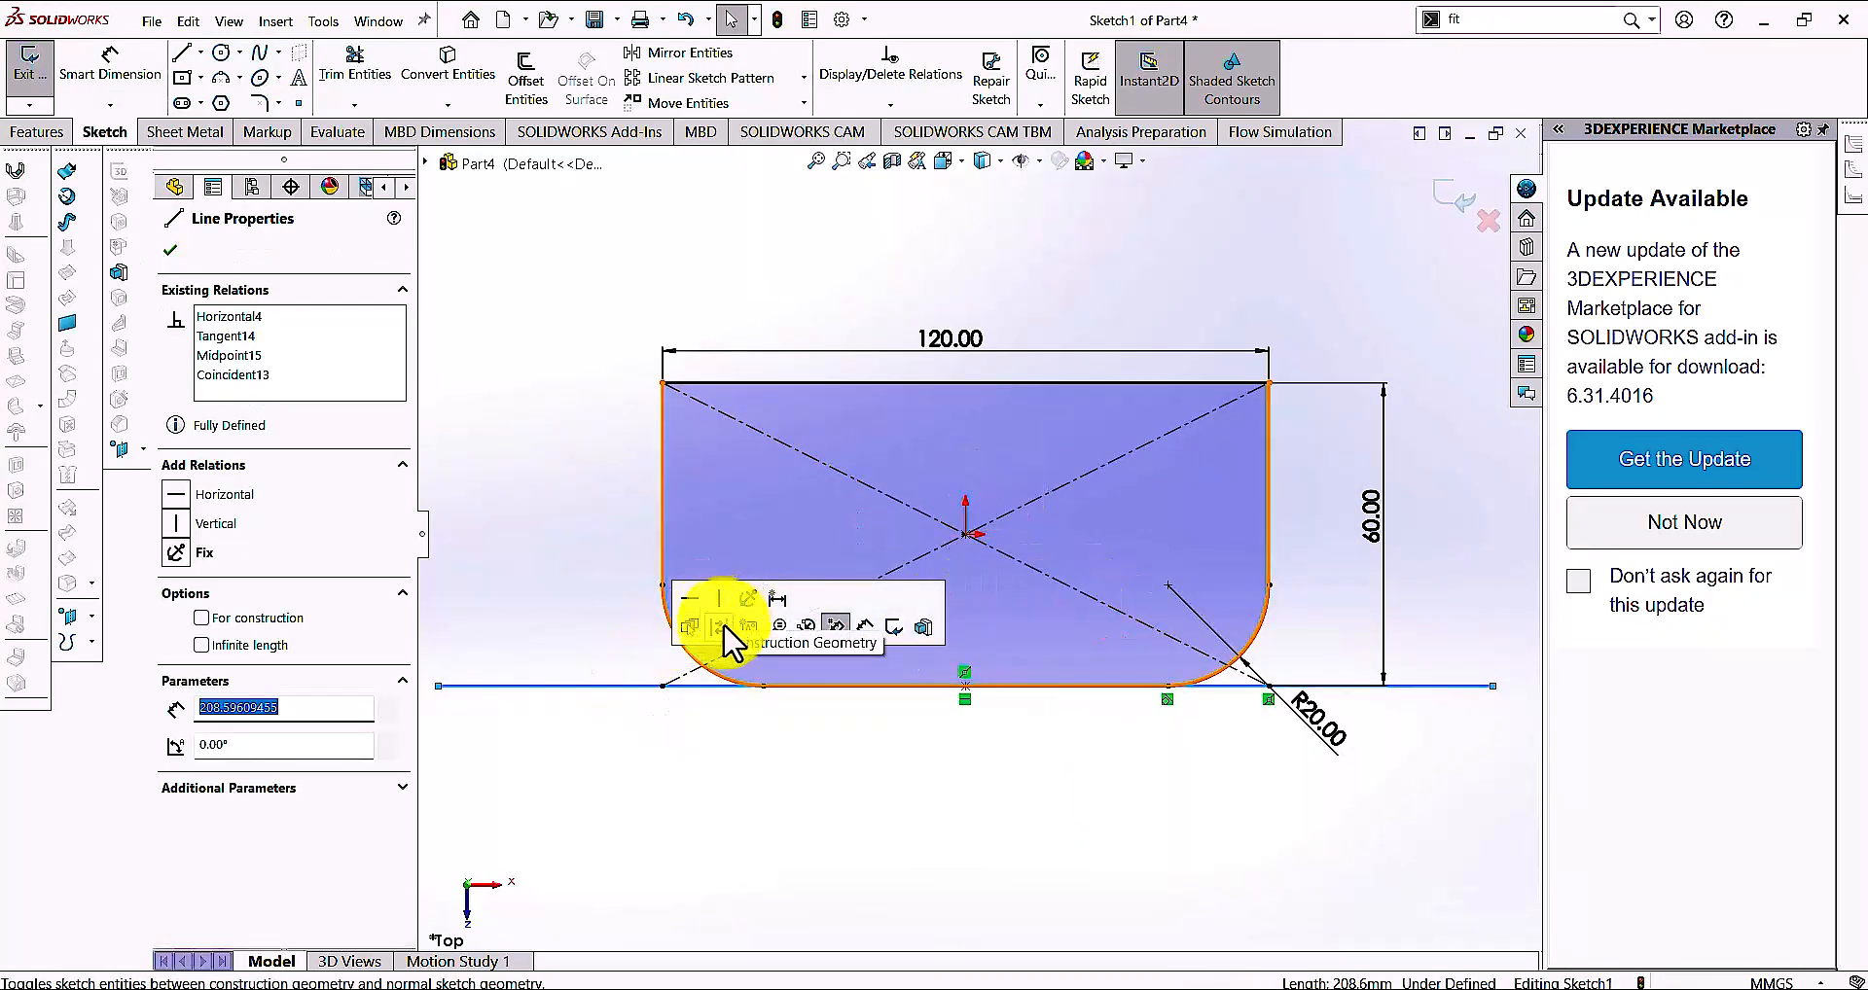
left_click(721, 622)
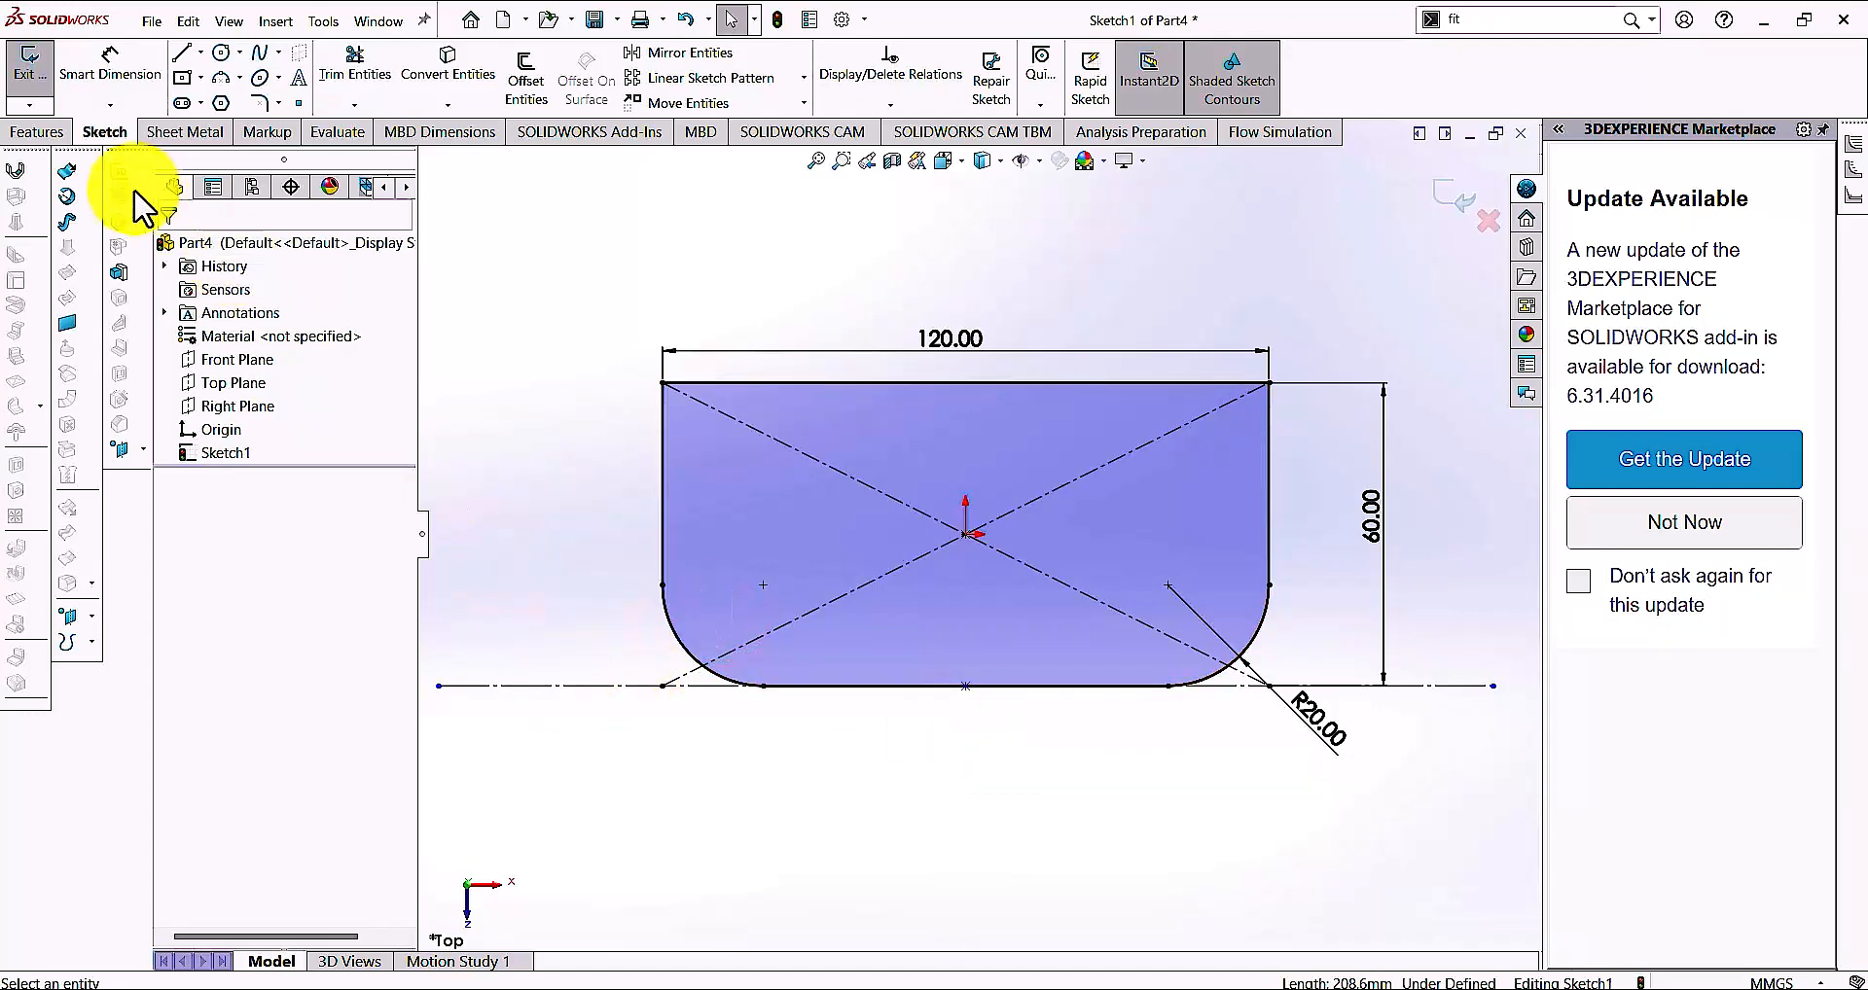
Extrude the rounded profile 60 mm using the Mid Plane end condition
left_click(37, 132)
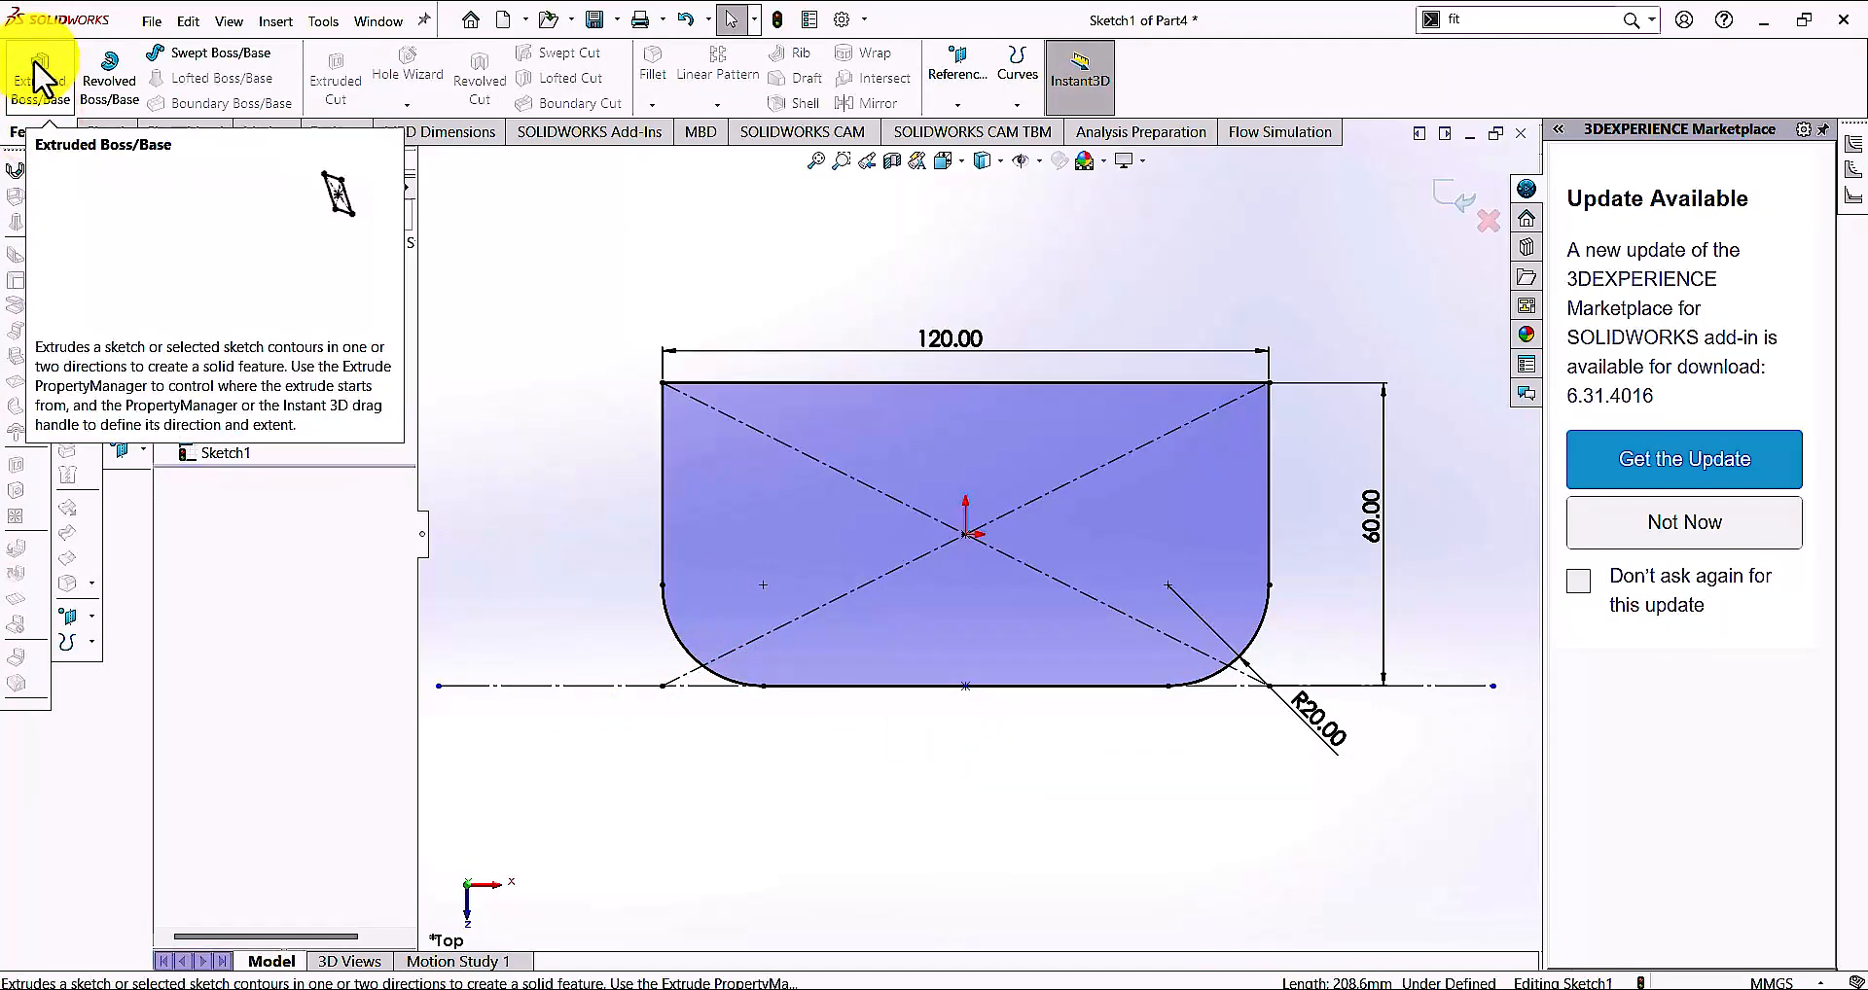
left_click(37, 78)
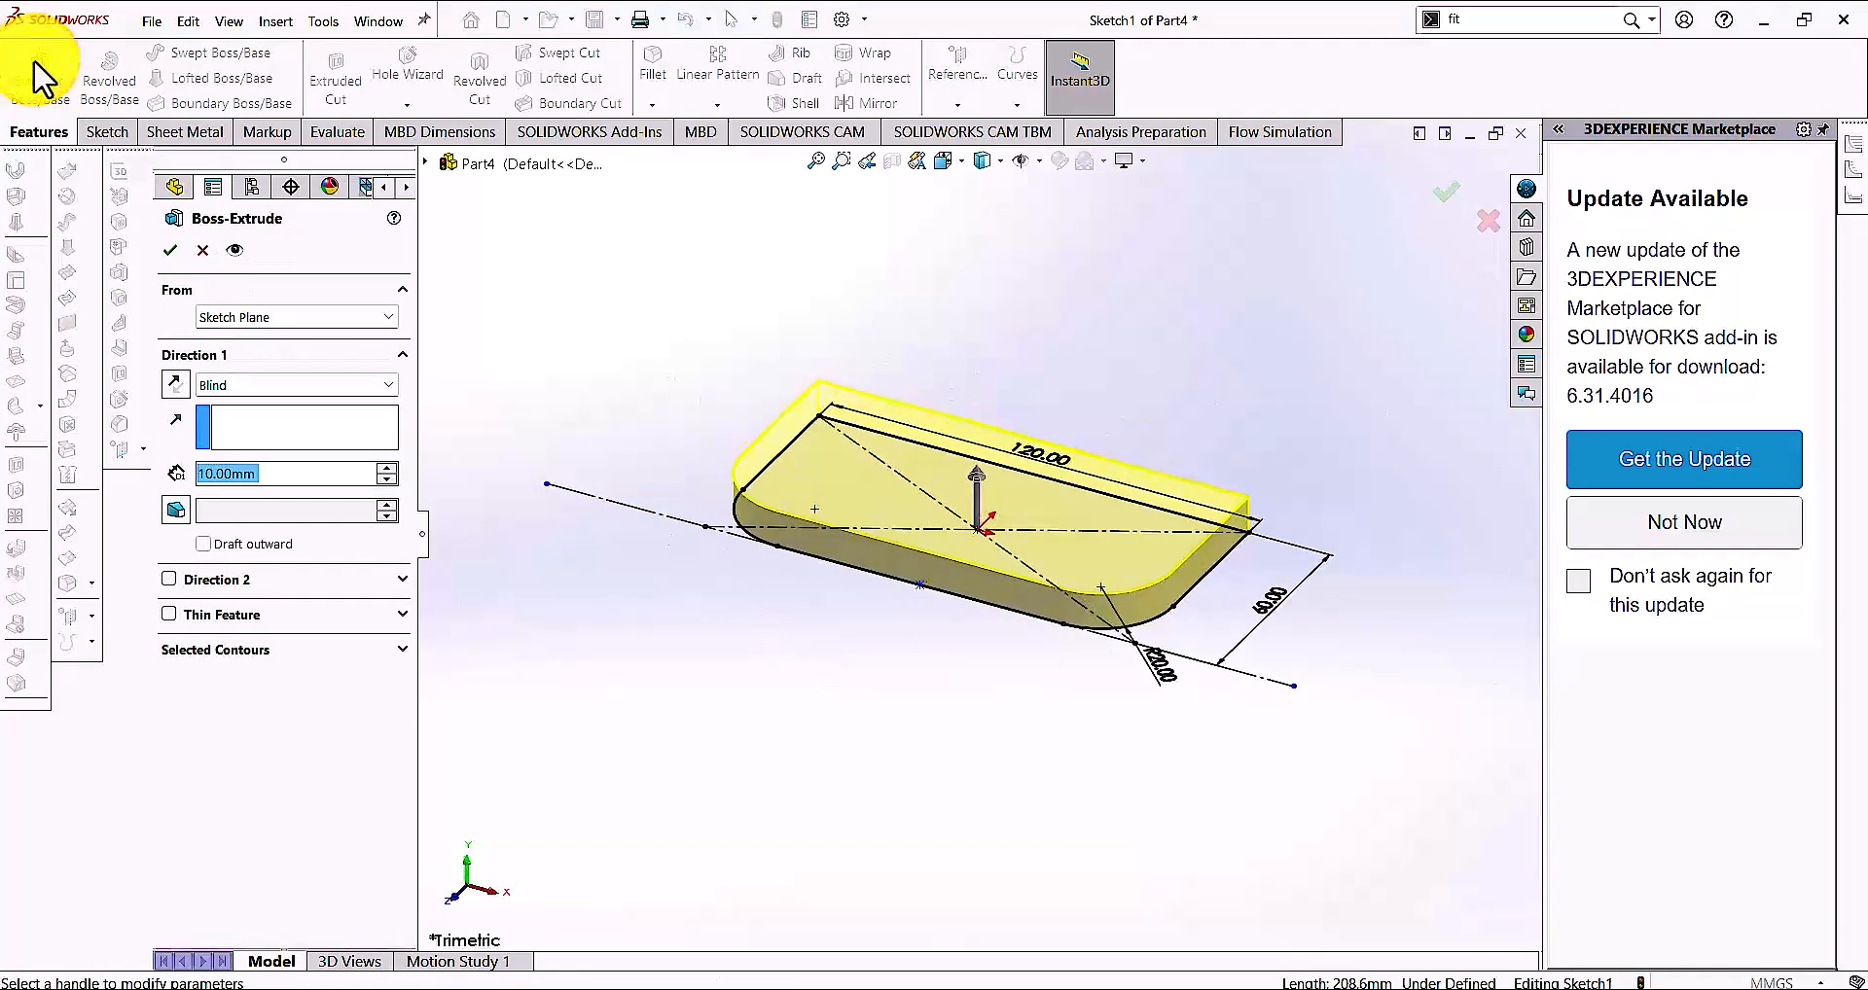
left_click(281, 374)
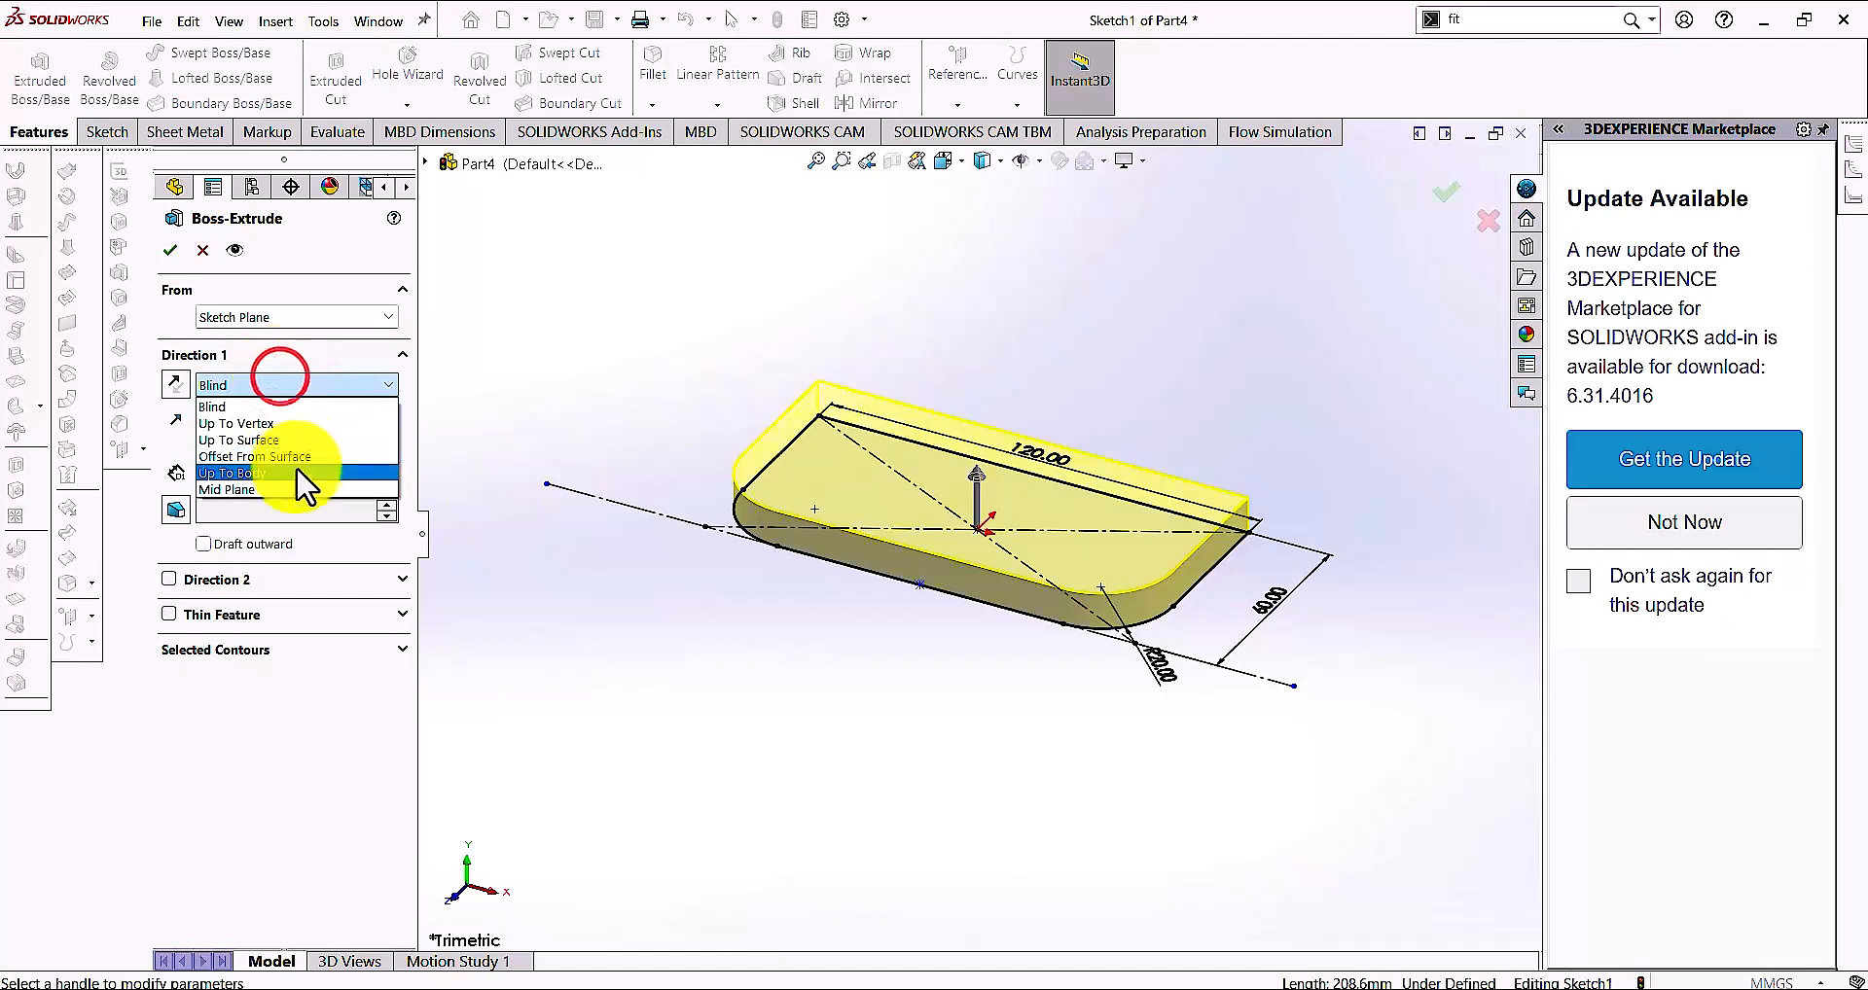
left_click(297, 489)
type("6")
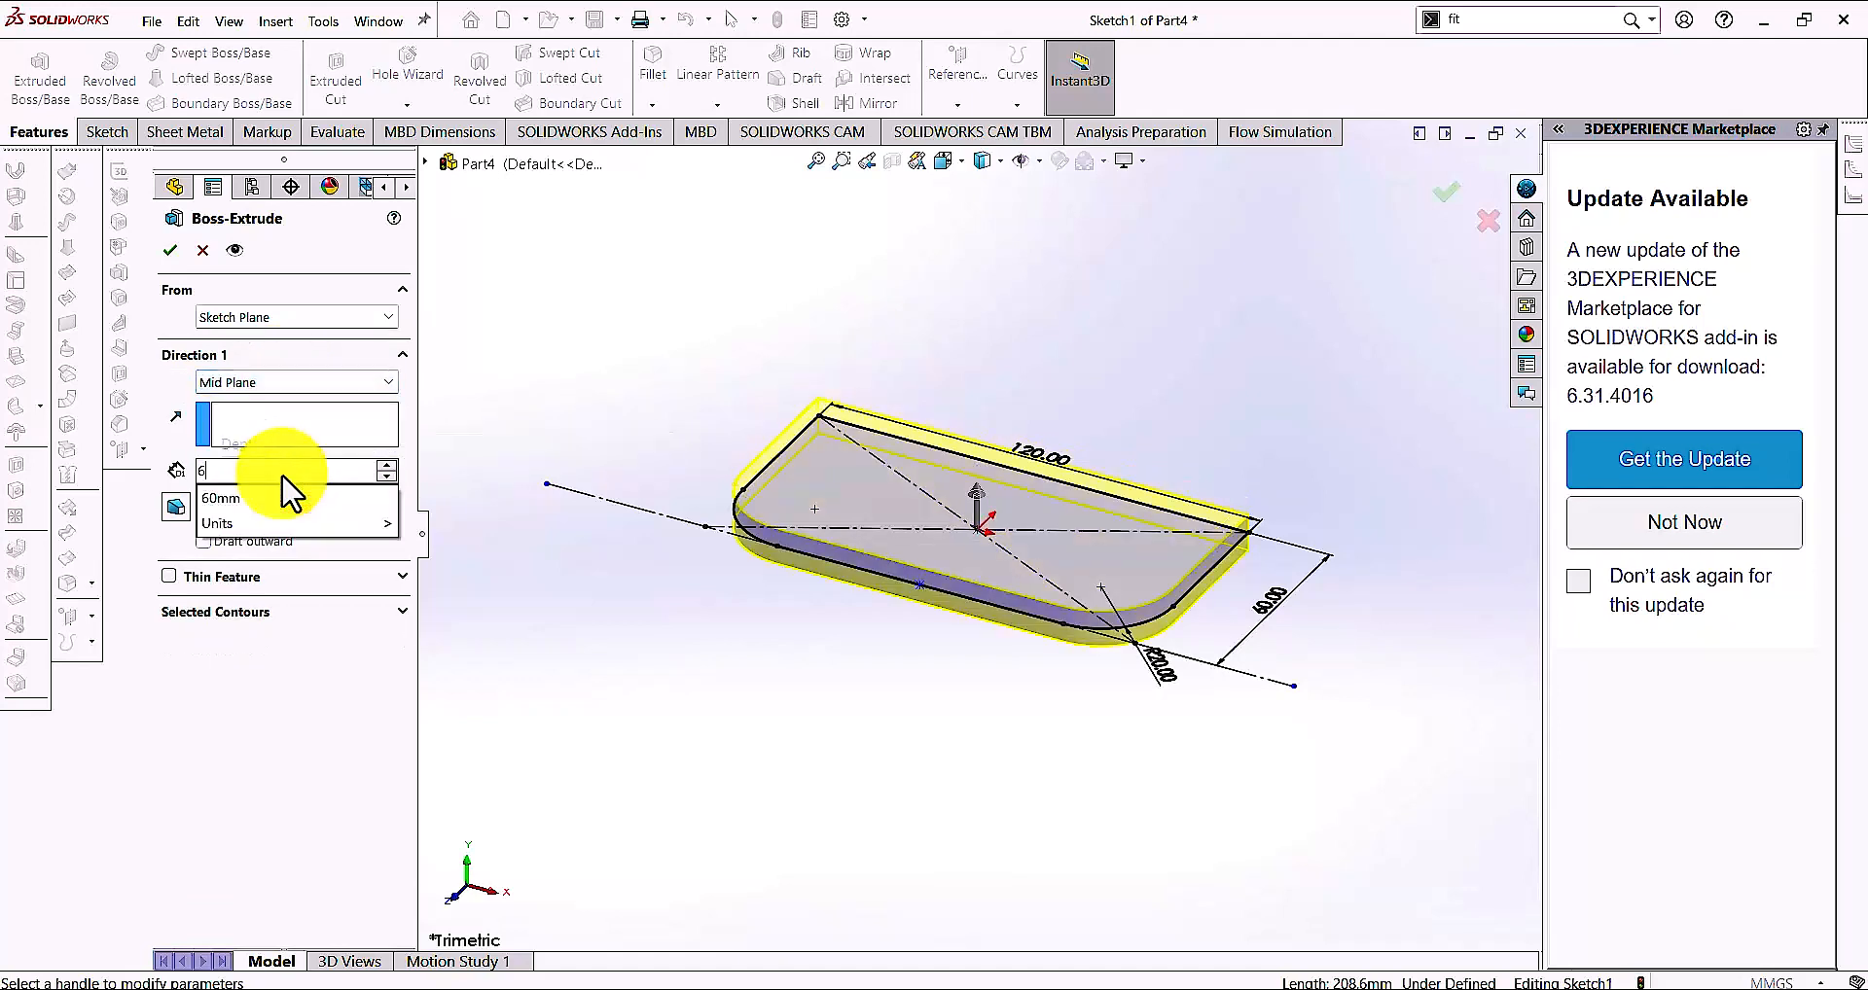
type("0")
key("Return")
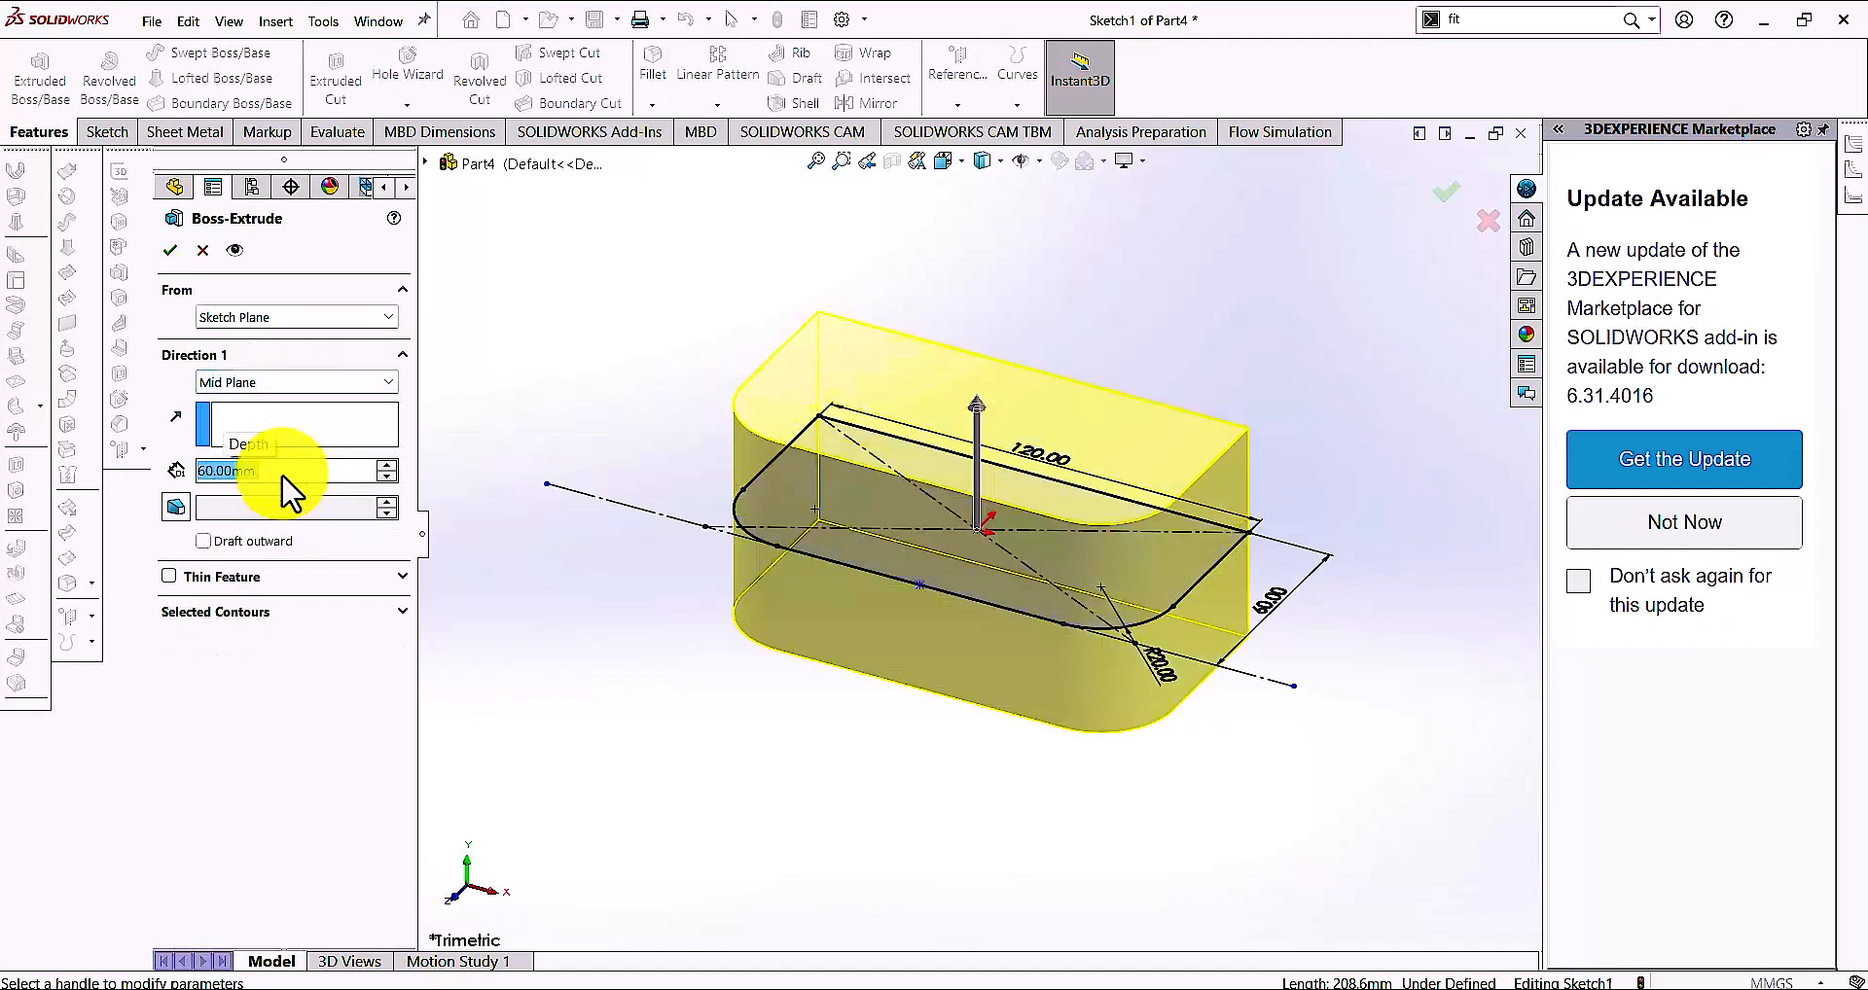
left_click(166, 250)
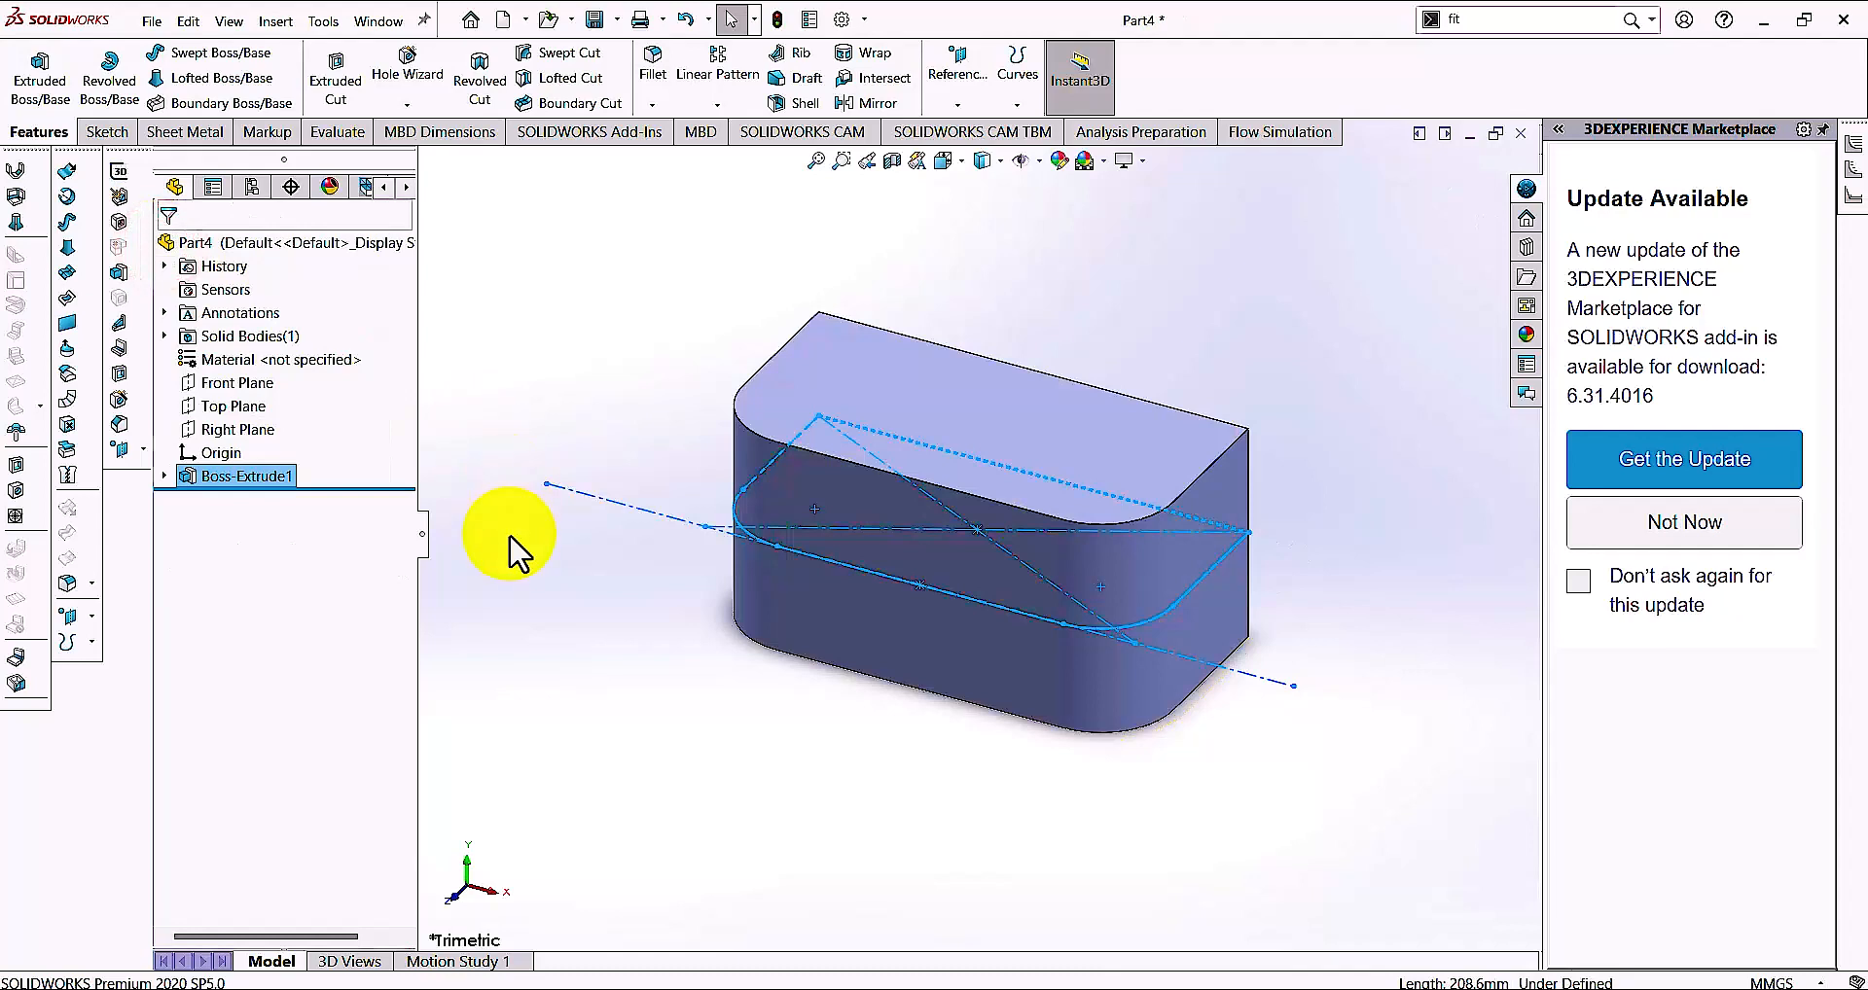
left_click(510, 533)
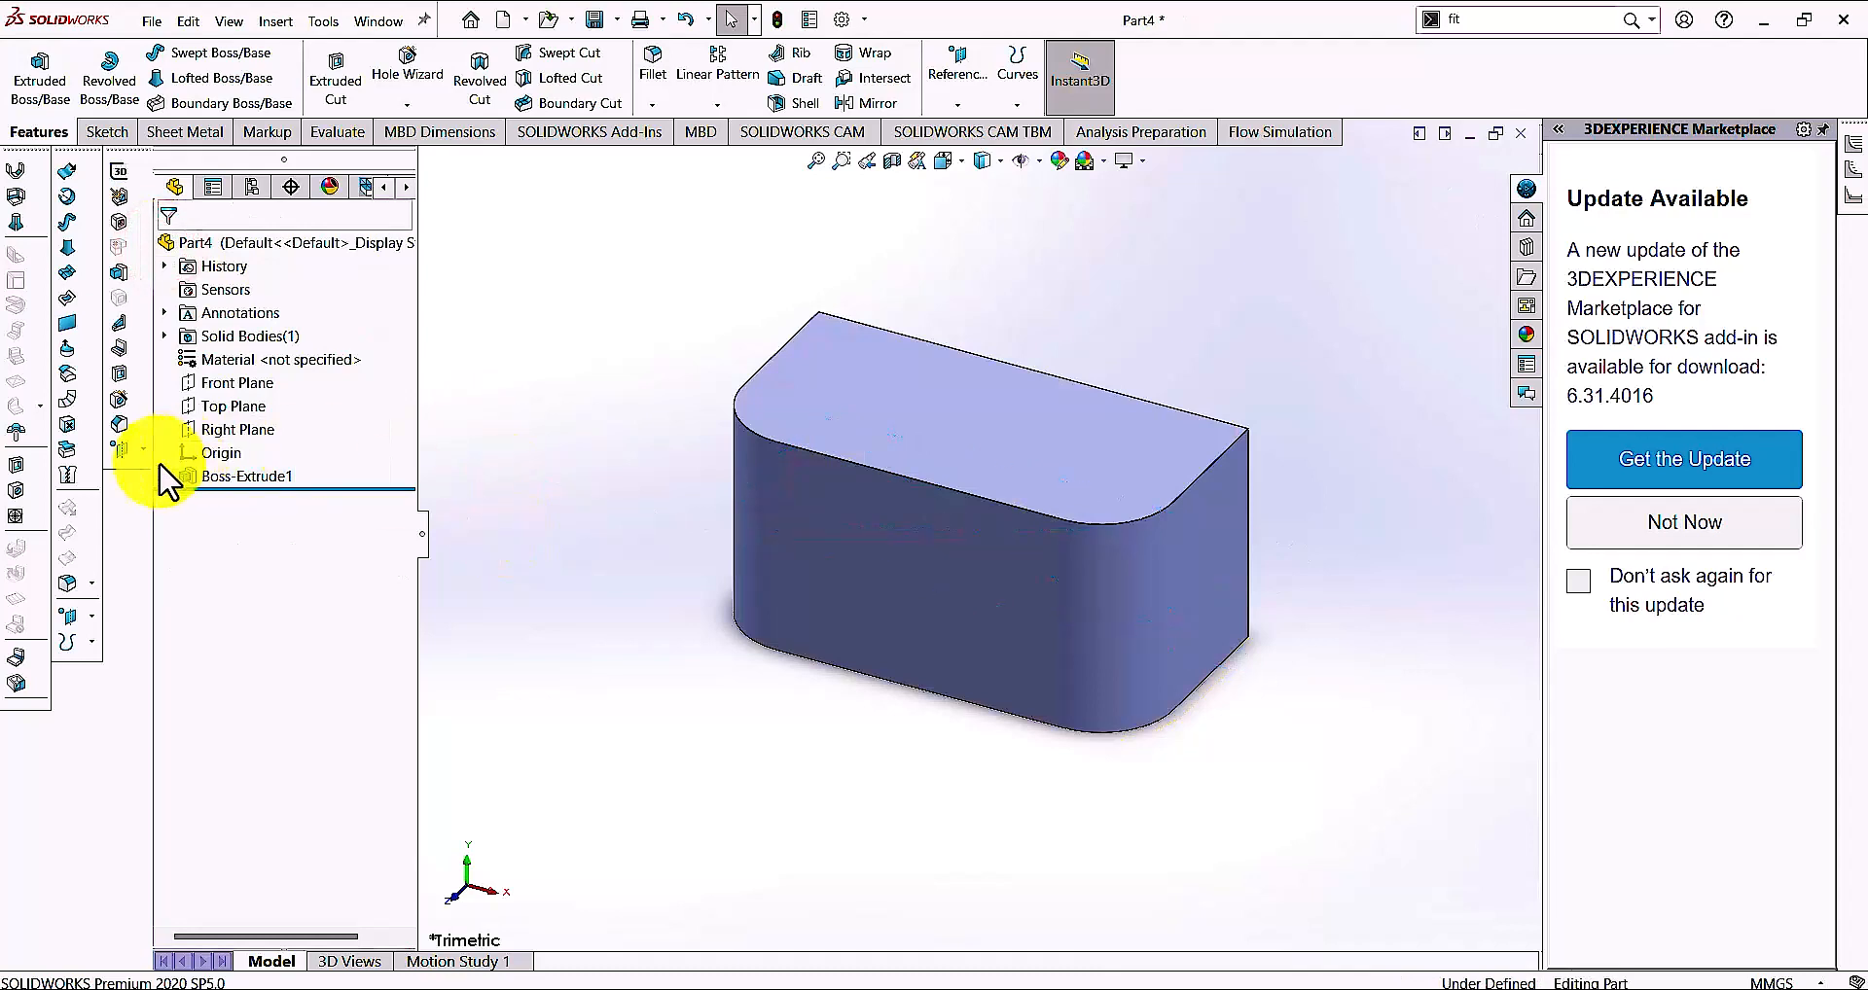
Start a sketch on the Top Plane, show the base extrusion's sketch and convert its long construction line into a sketch line
left_click(193, 406)
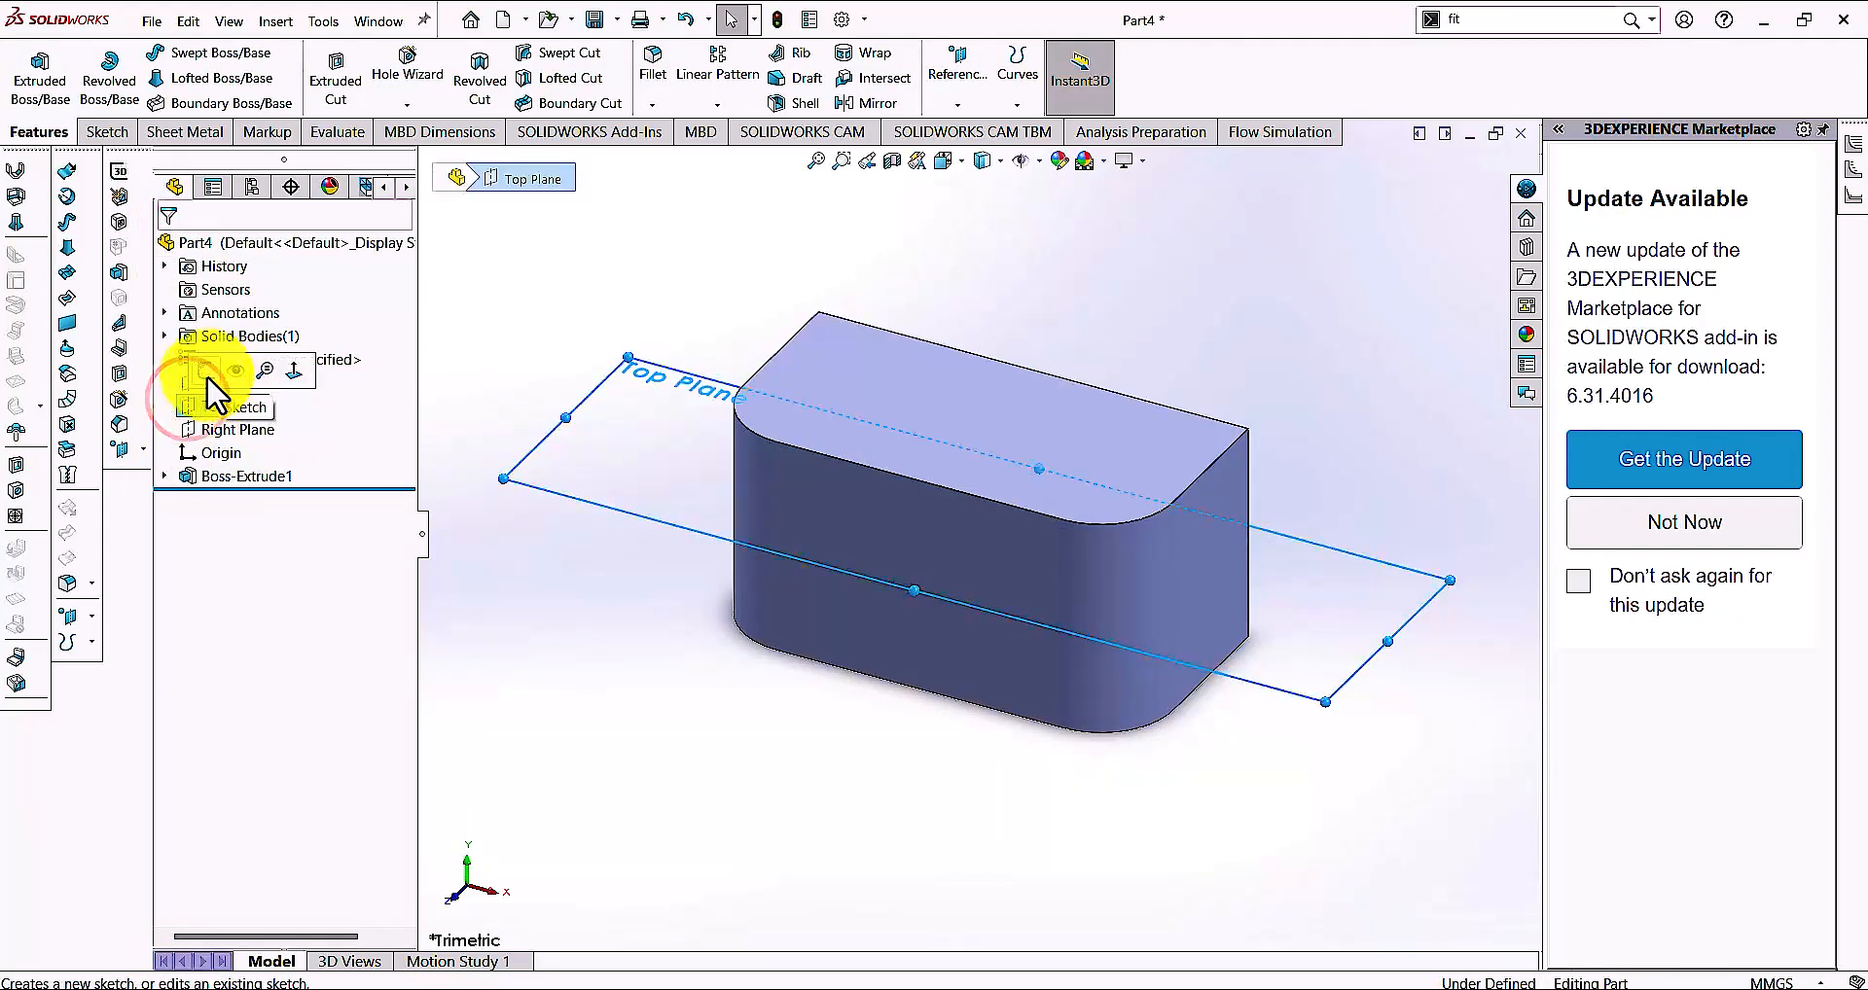
left_click(200, 375)
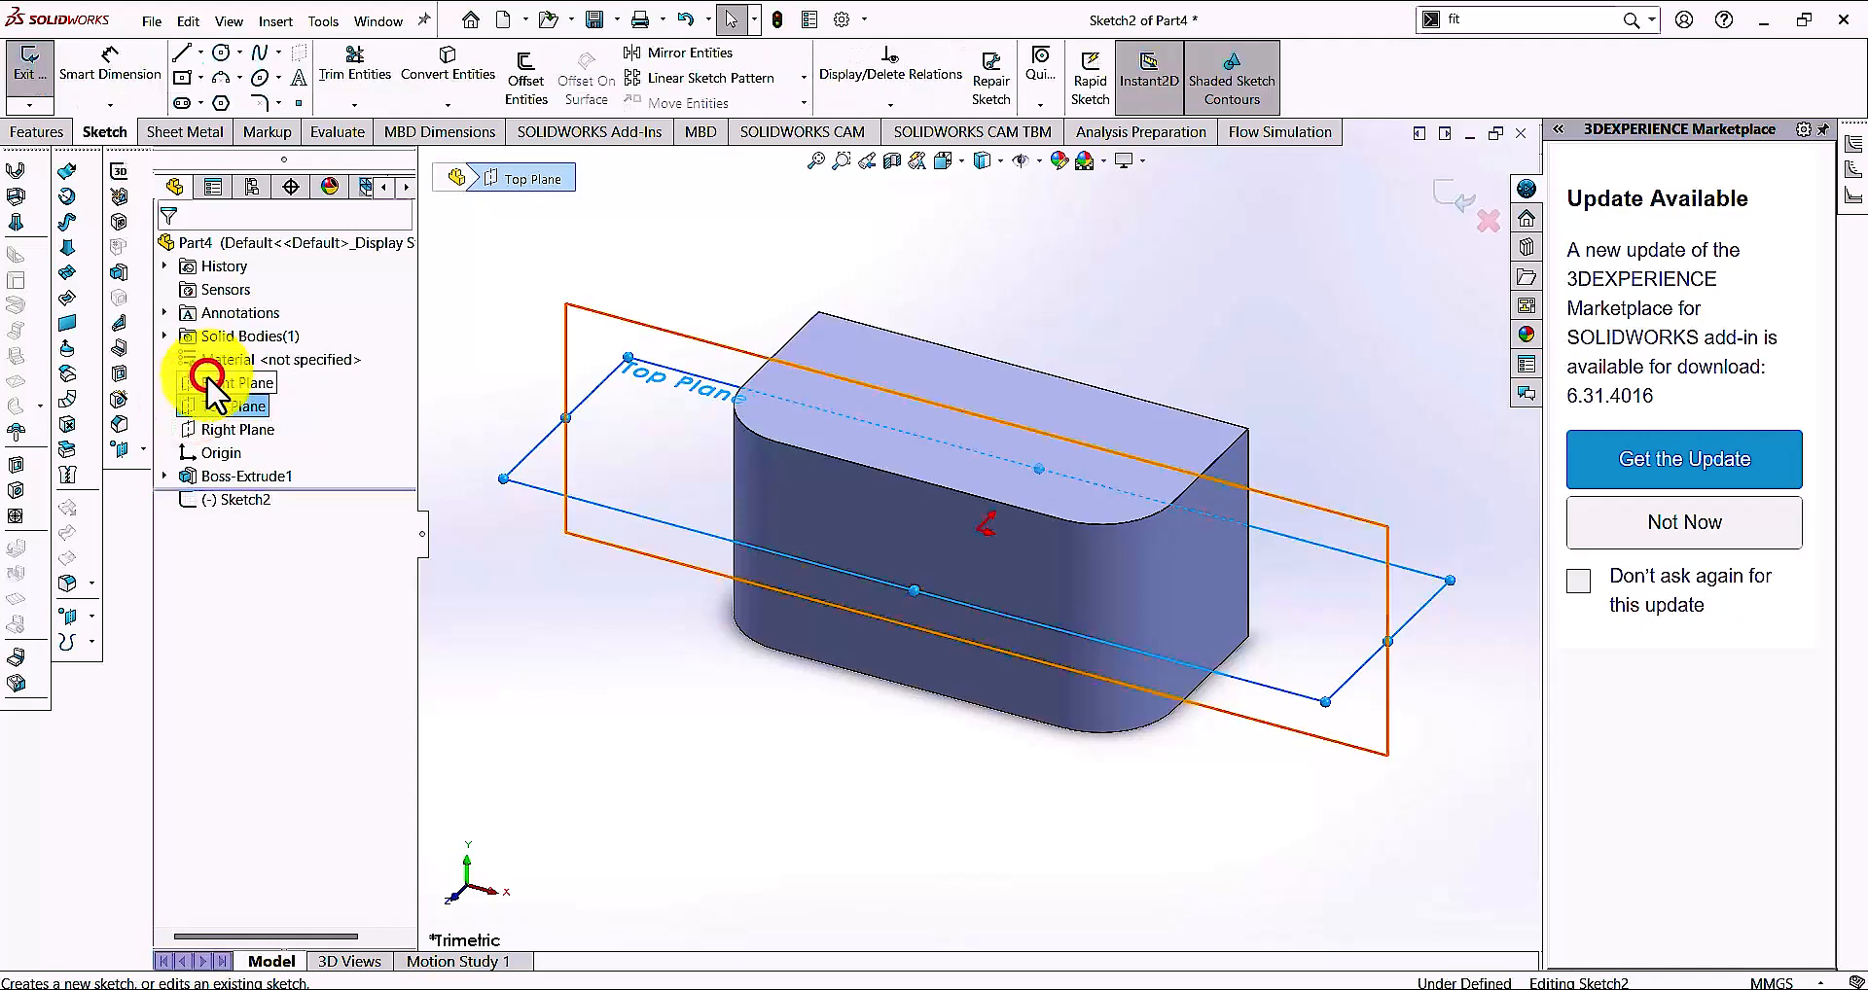
left_click(164, 475)
left_click(221, 500)
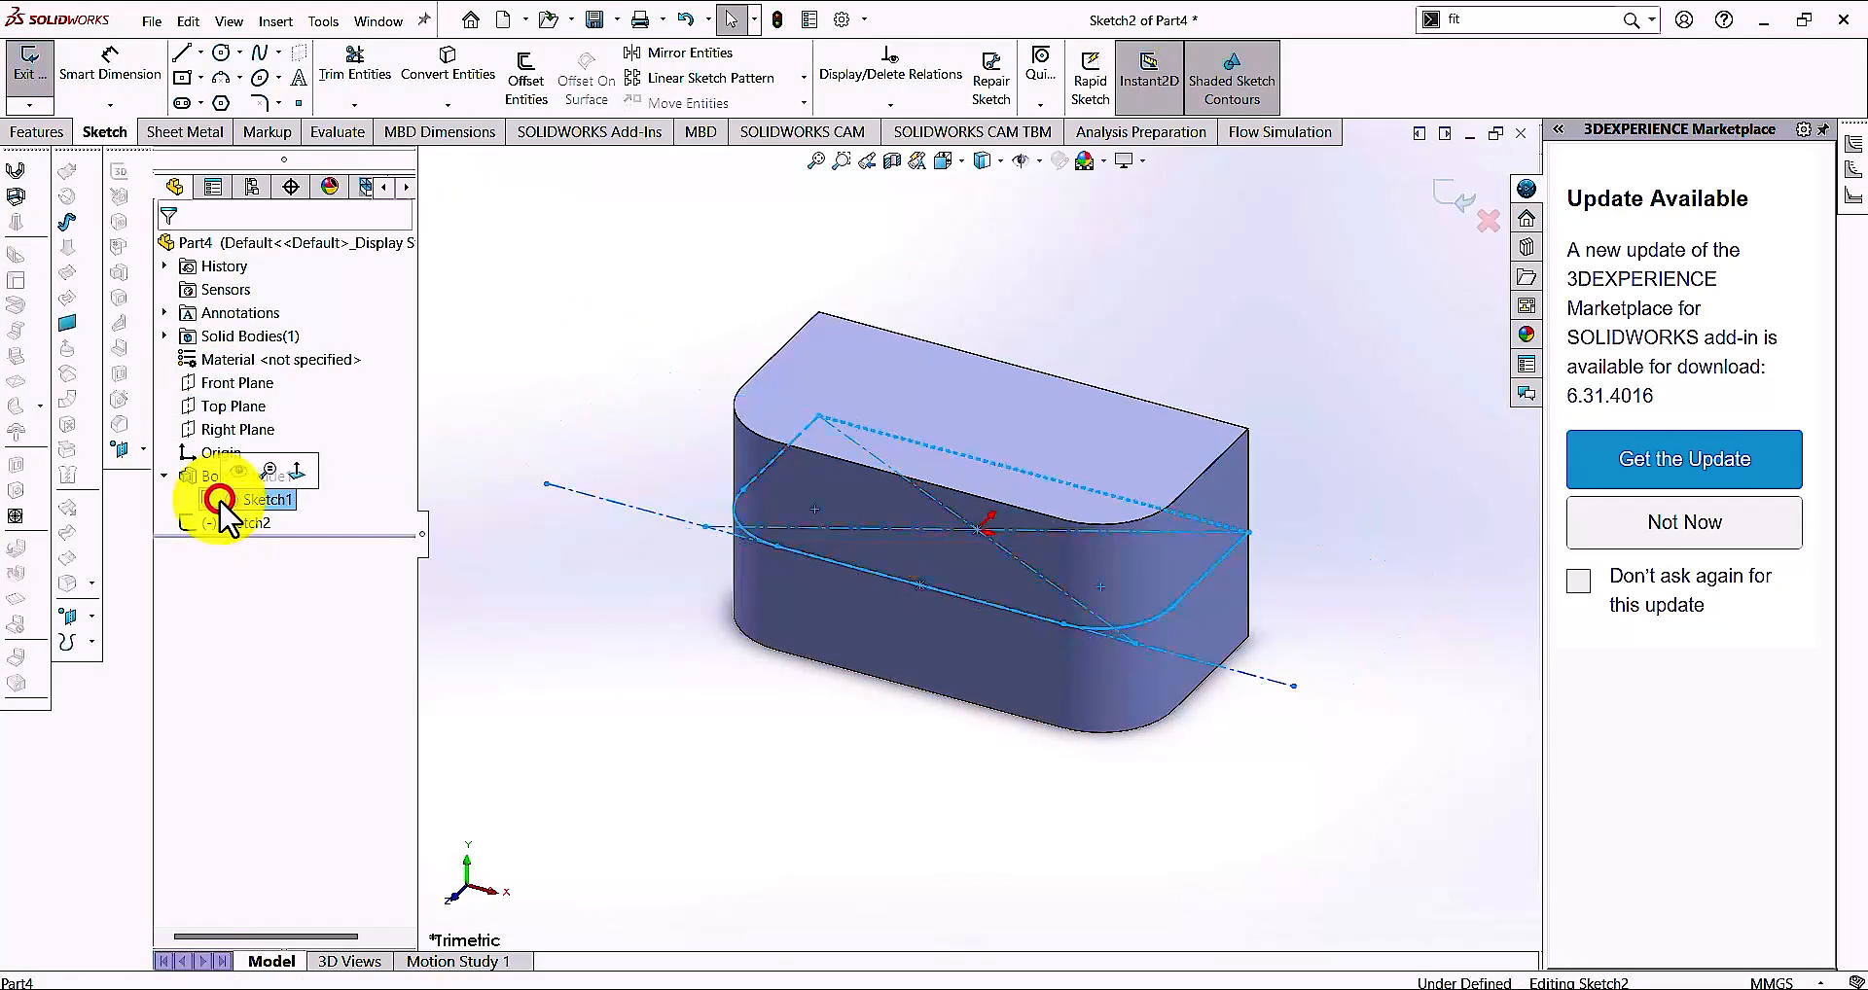
left_click(234, 469)
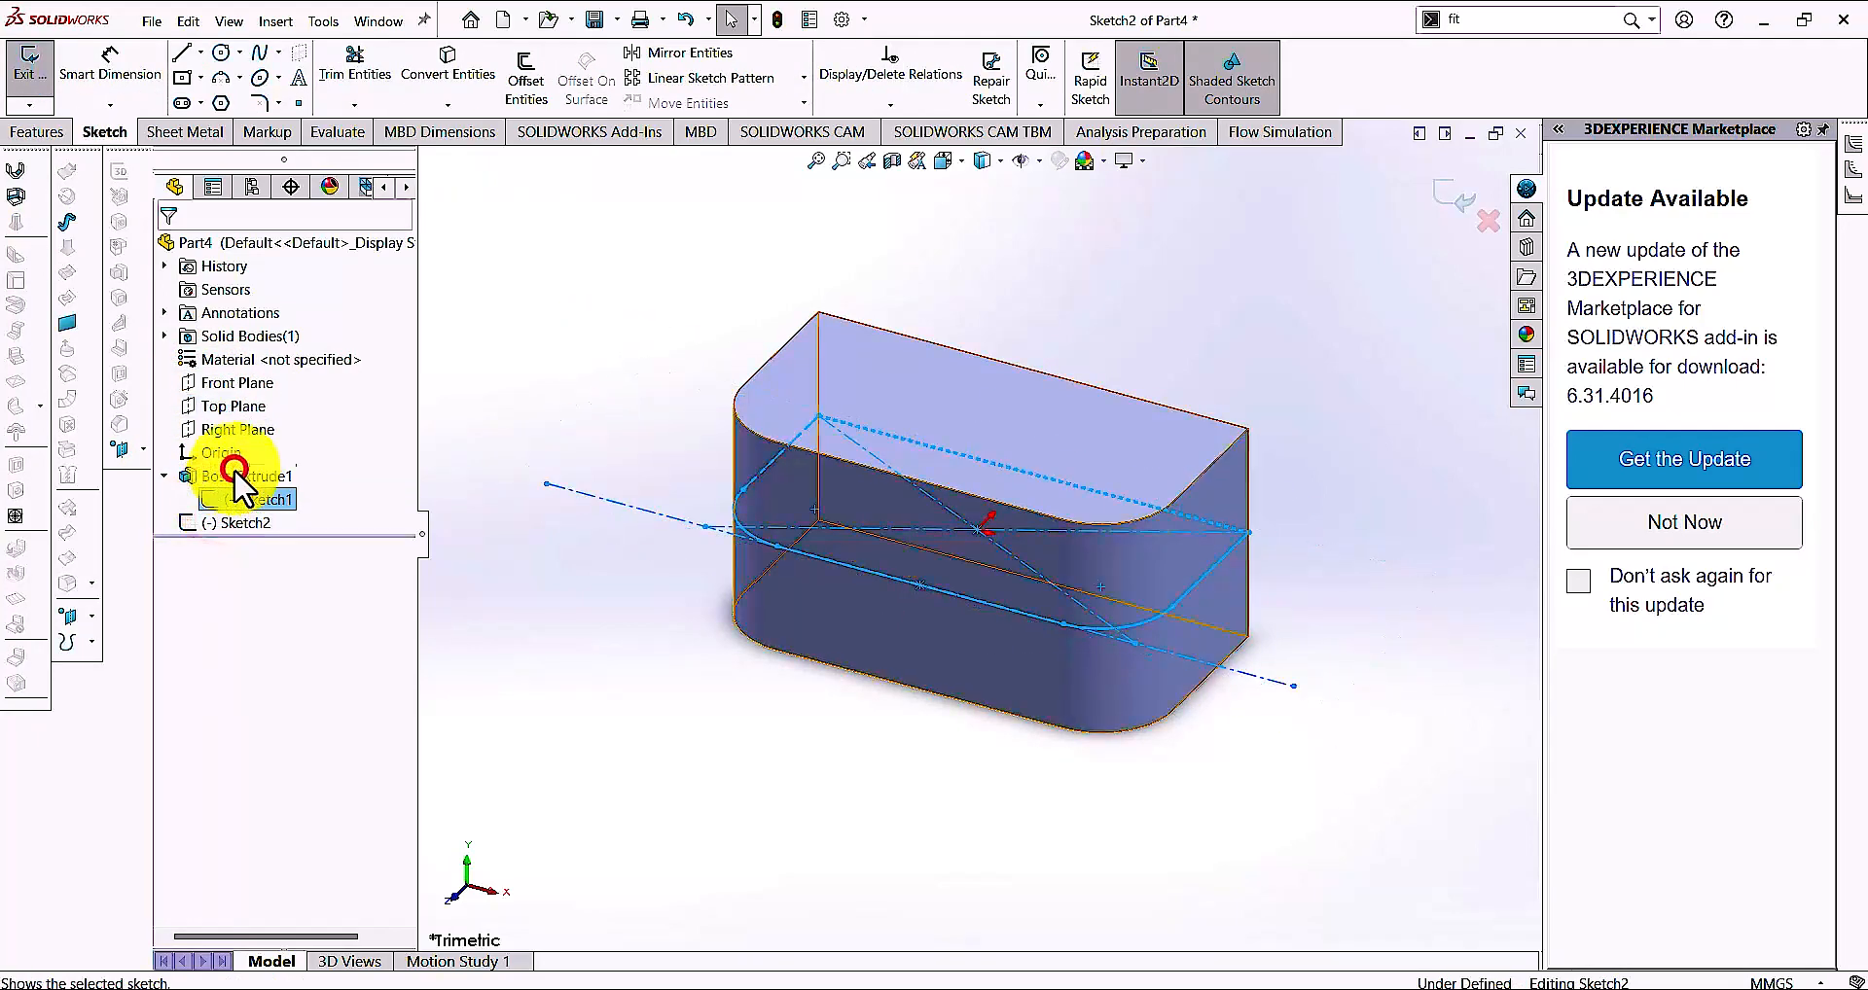
left_click(599, 496)
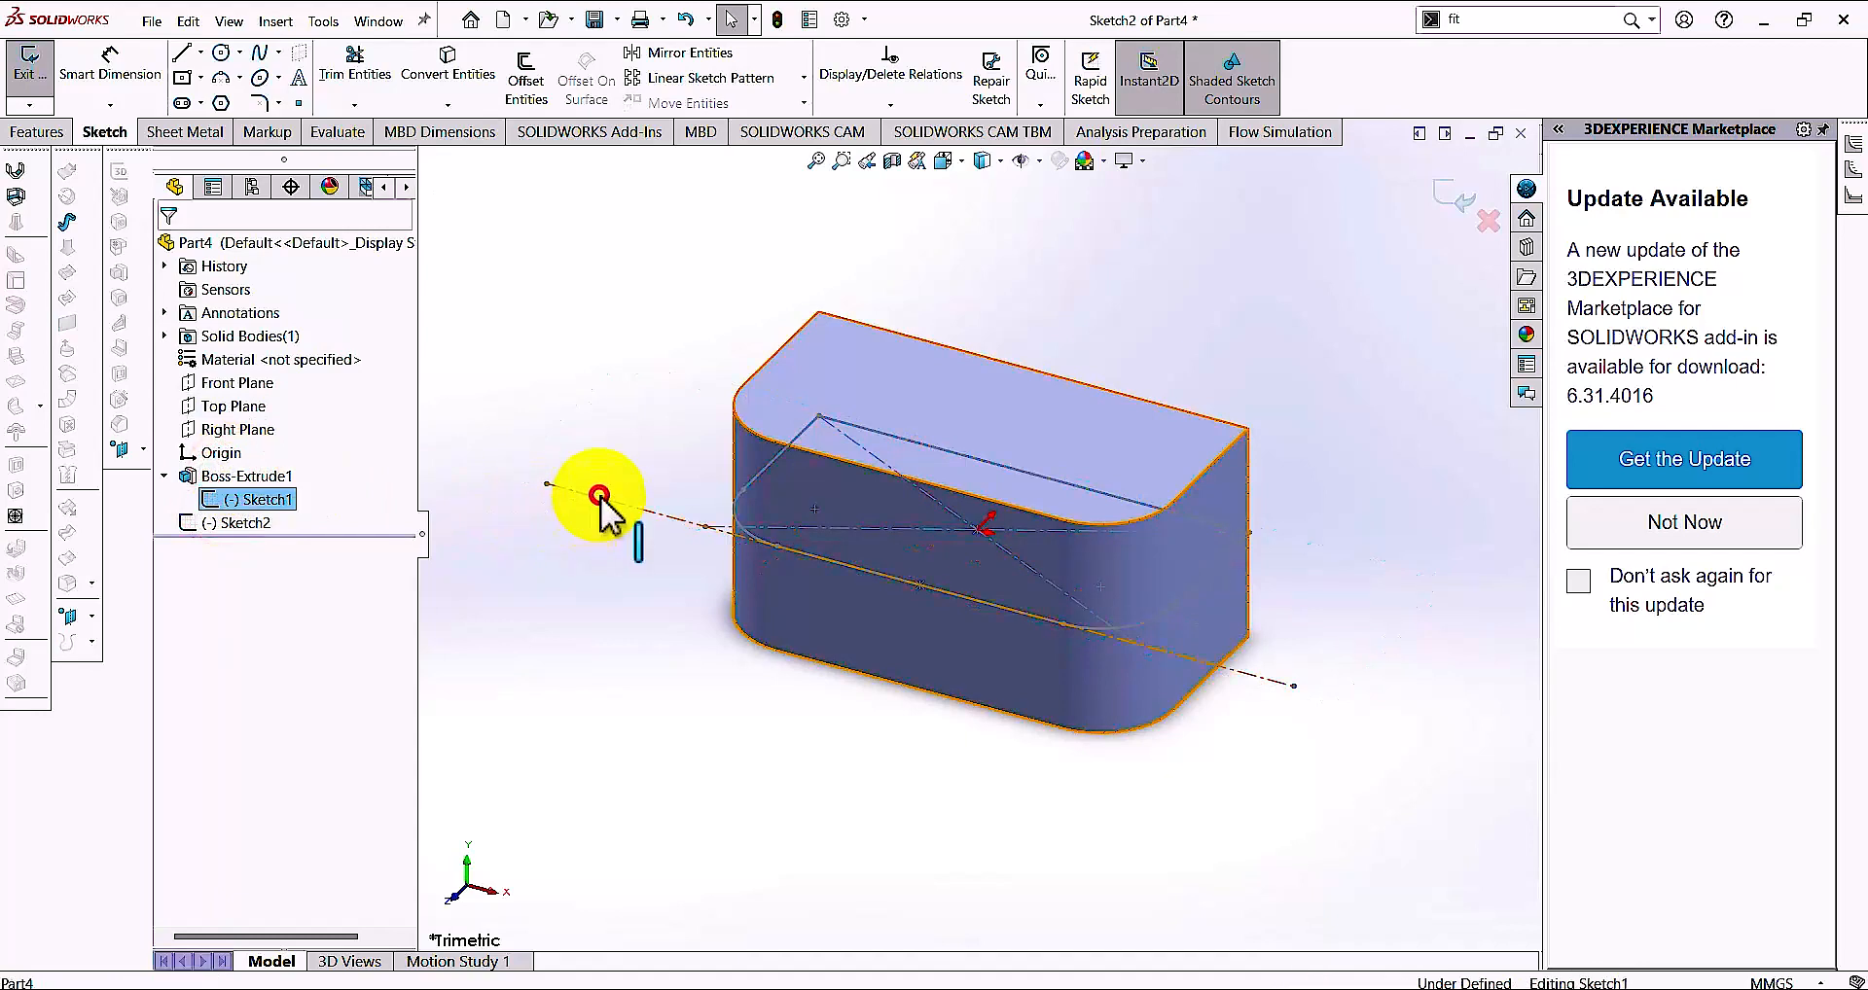
left_click(418, 83)
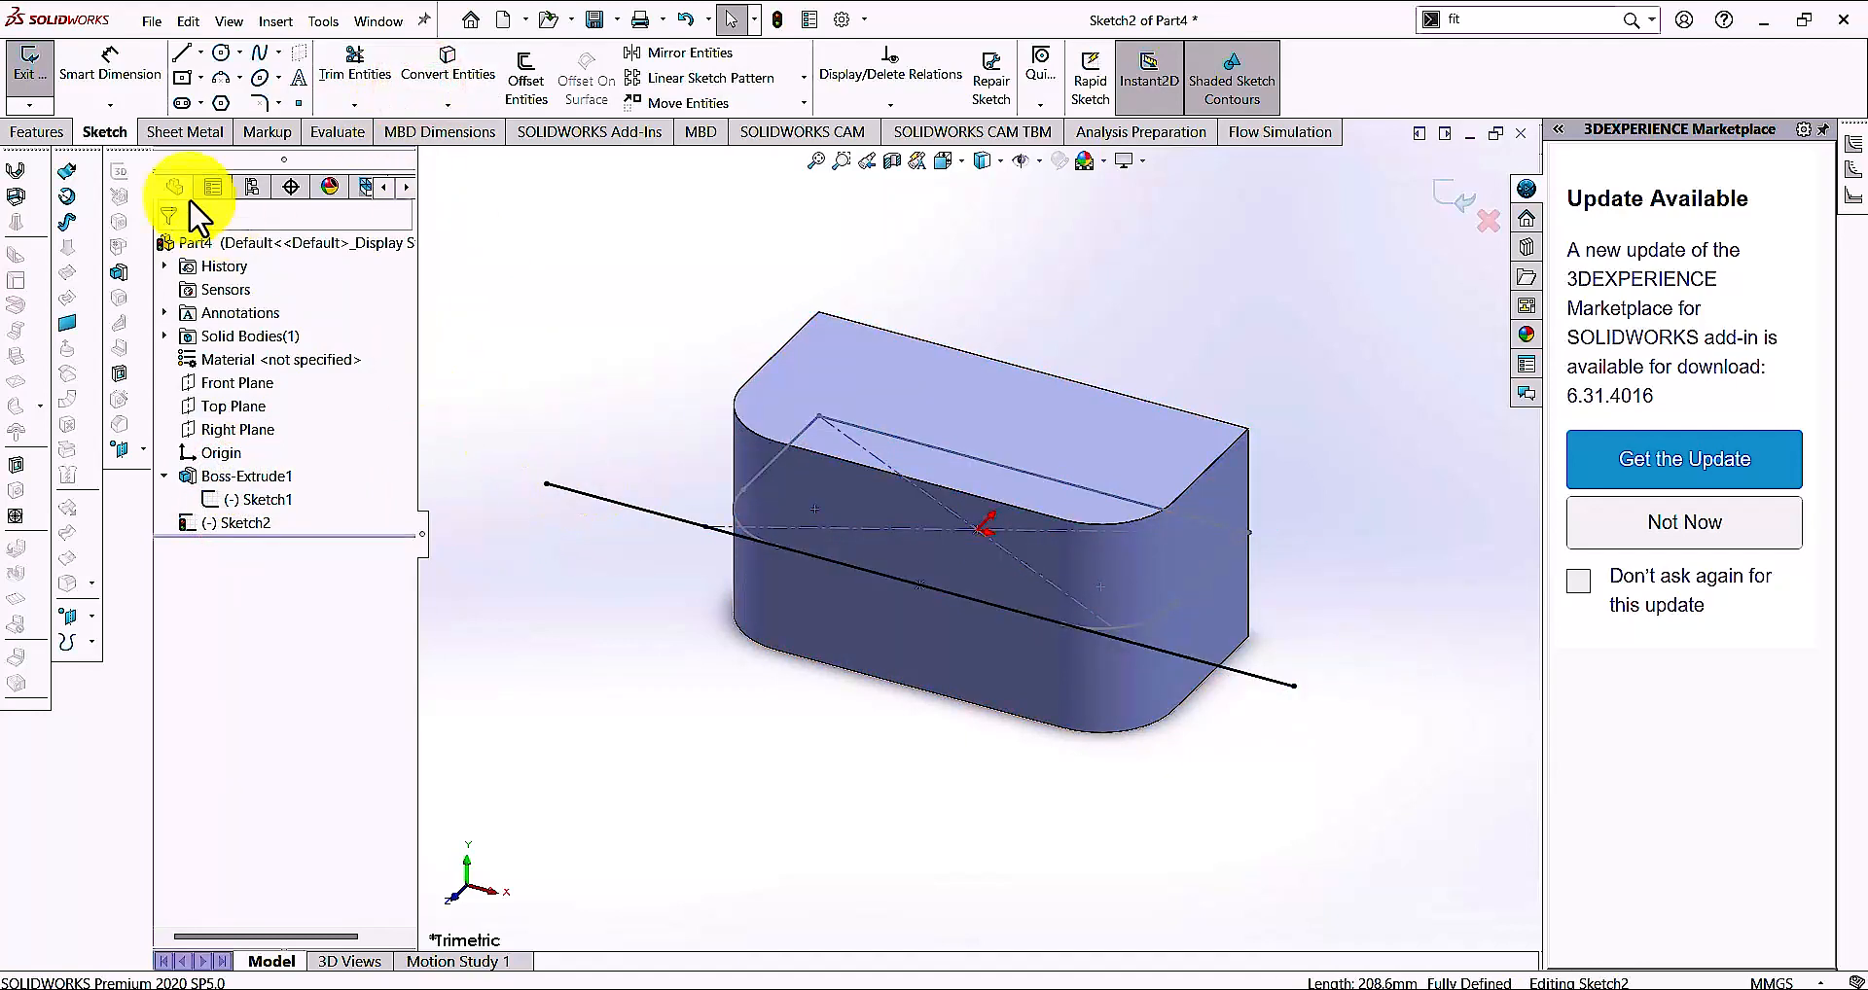
Extrude the line as a 60 mm Mid Plane thin feature, 2 mm thick, without merging it into the block
left_click(48, 136)
left_click(35, 84)
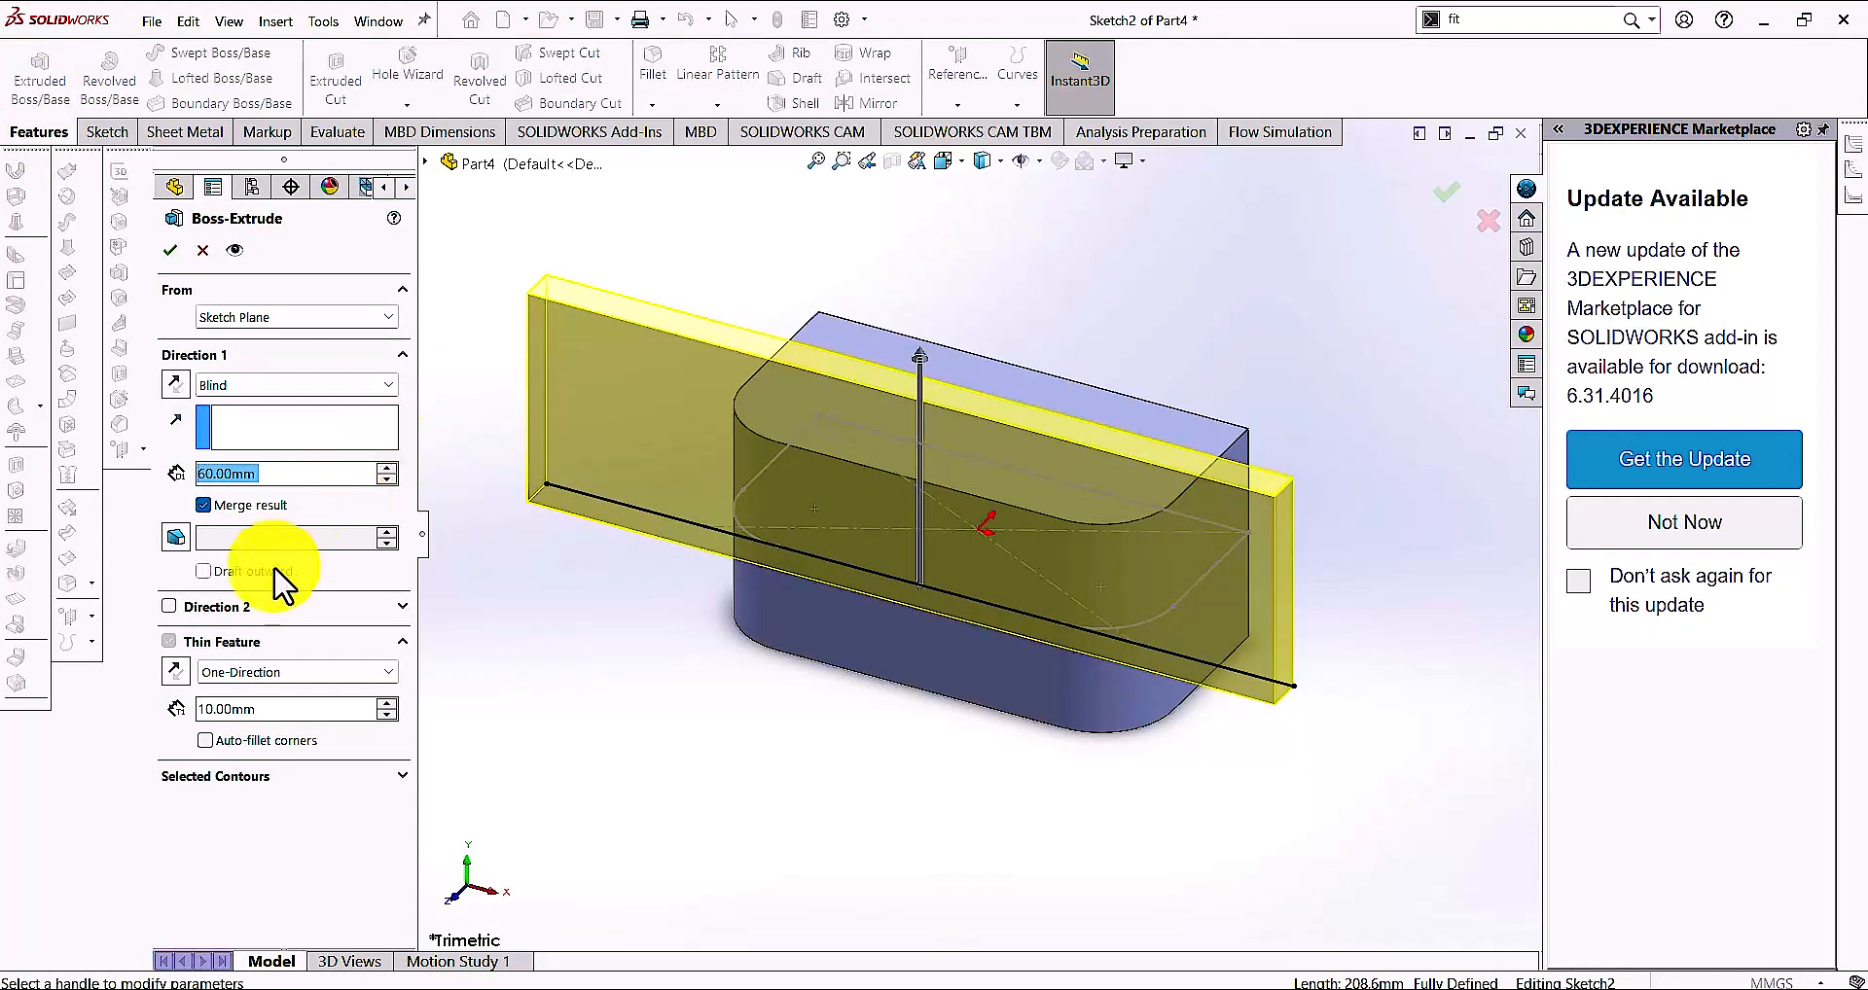
left_click(278, 707)
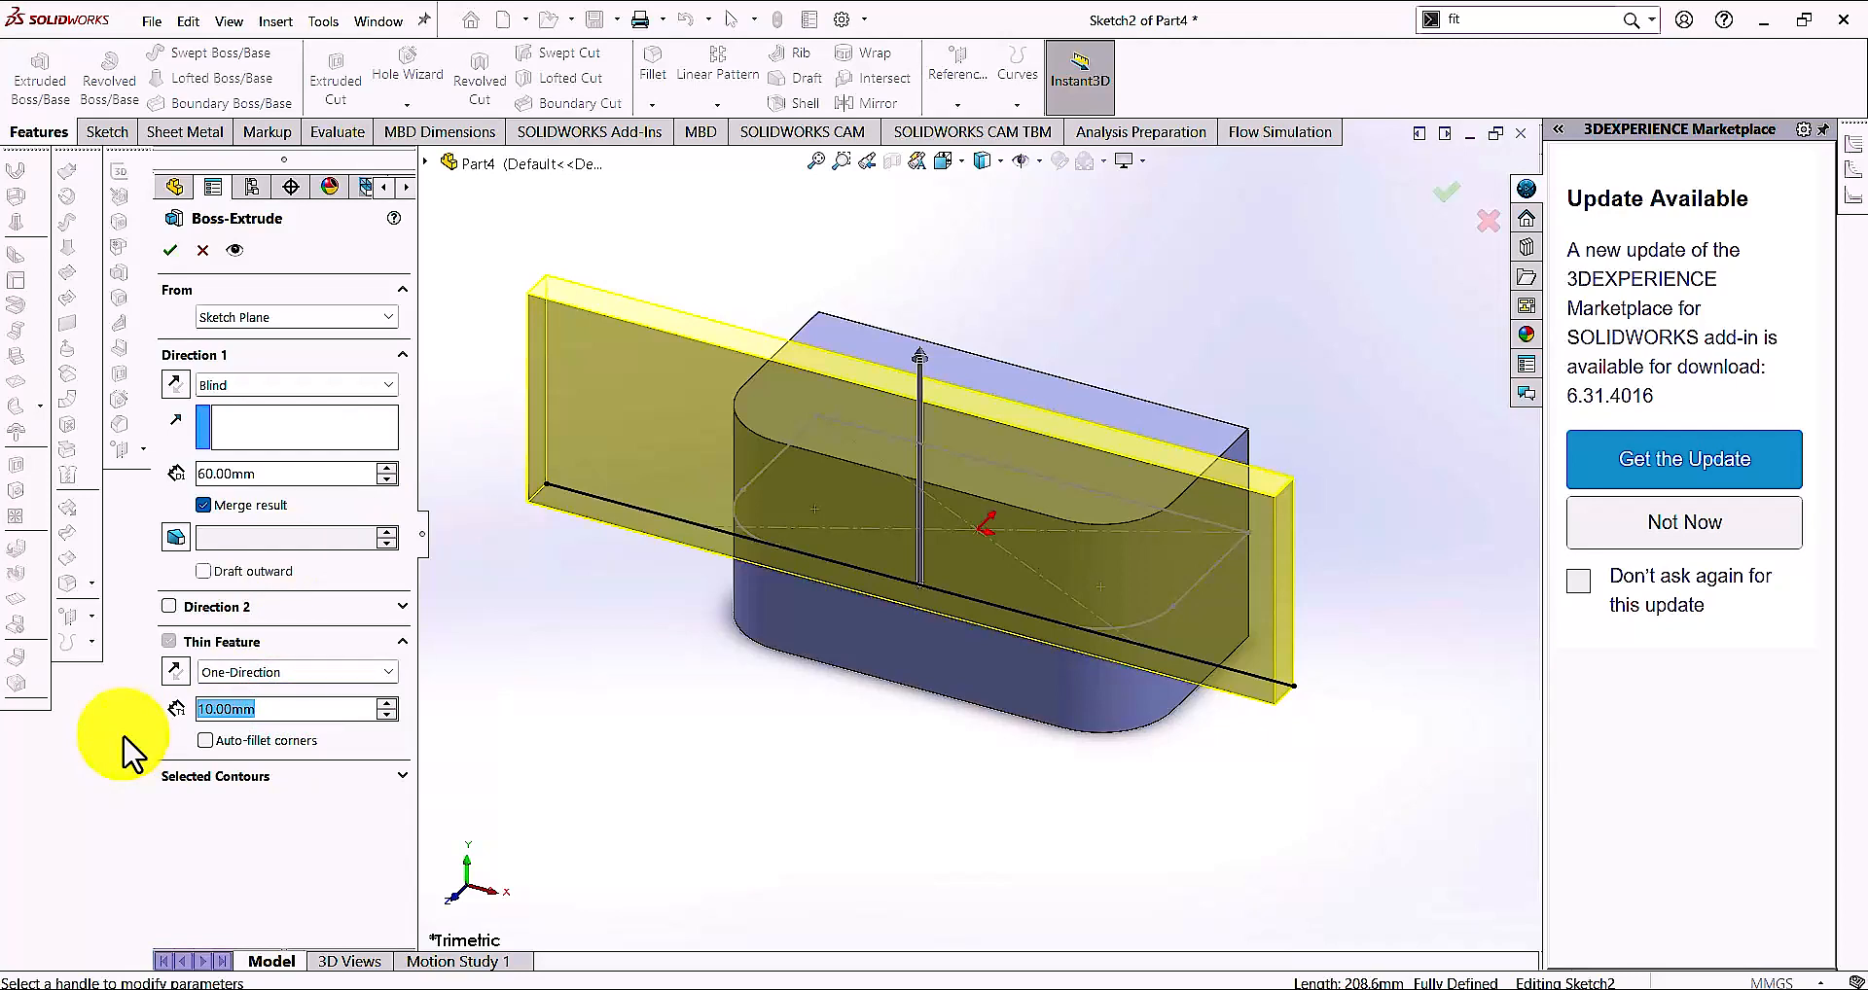
type("2")
key("Return")
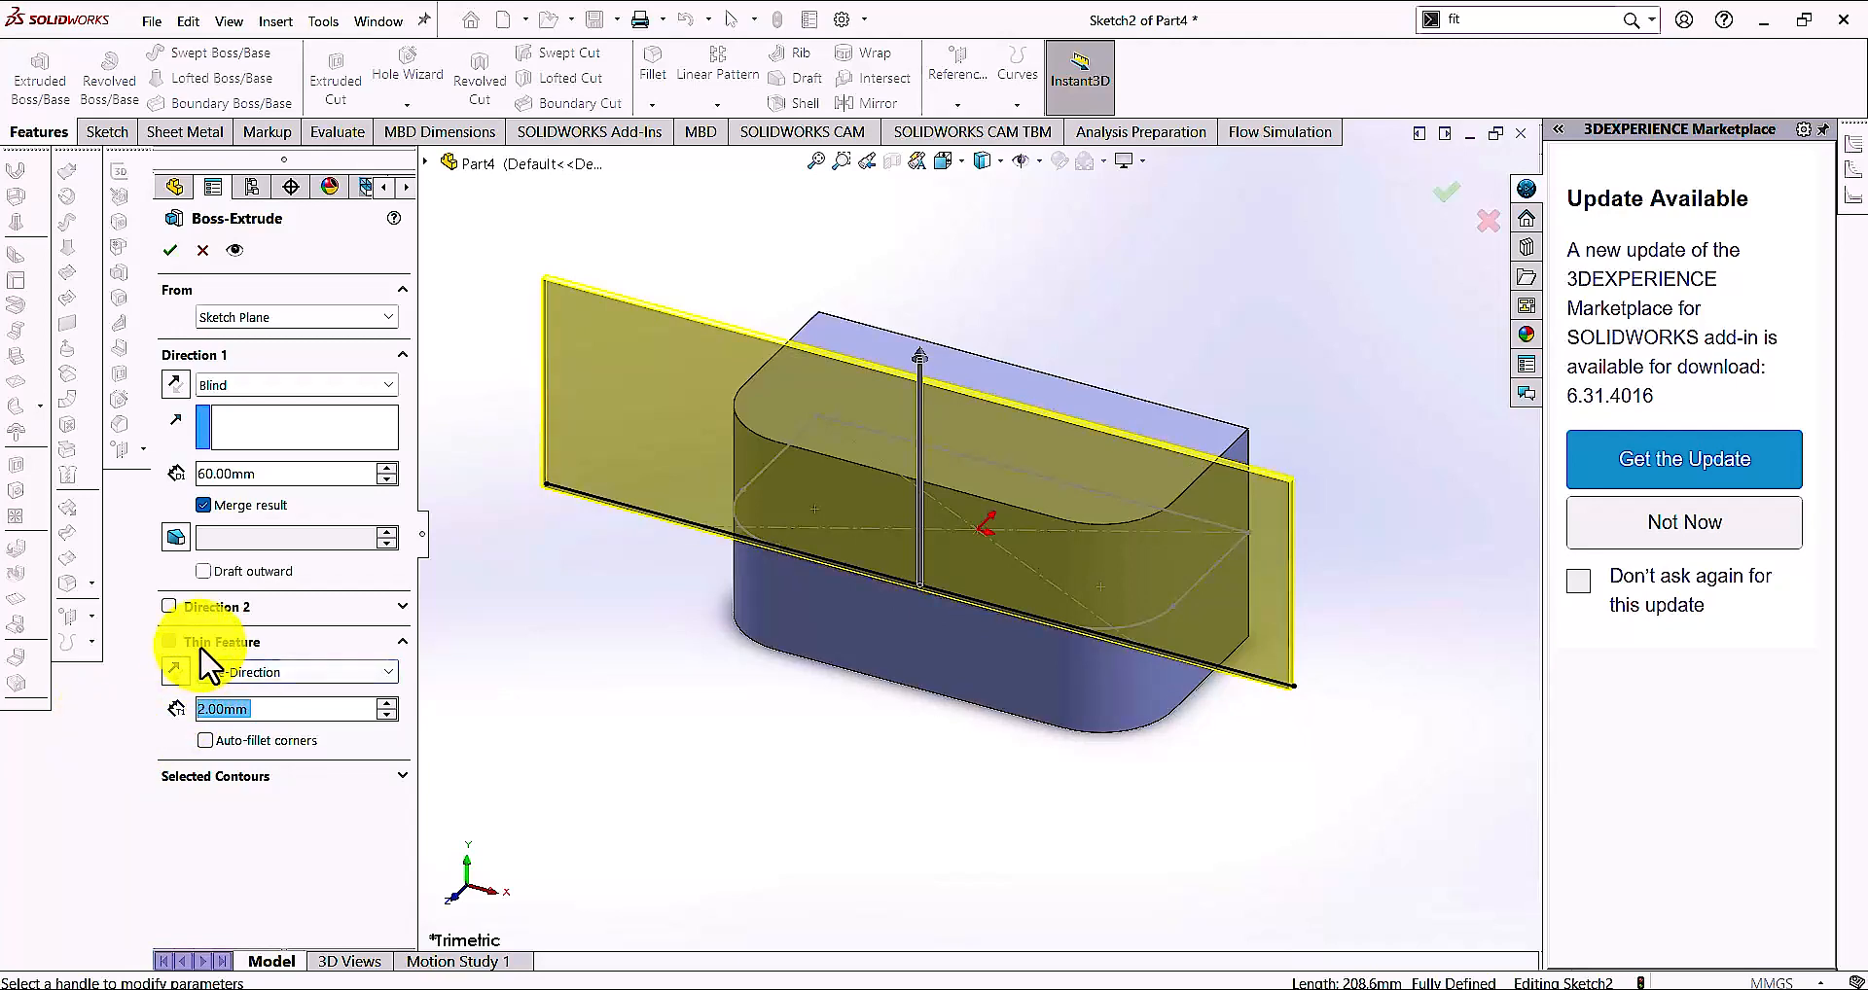
left_click(237, 385)
left_click(243, 522)
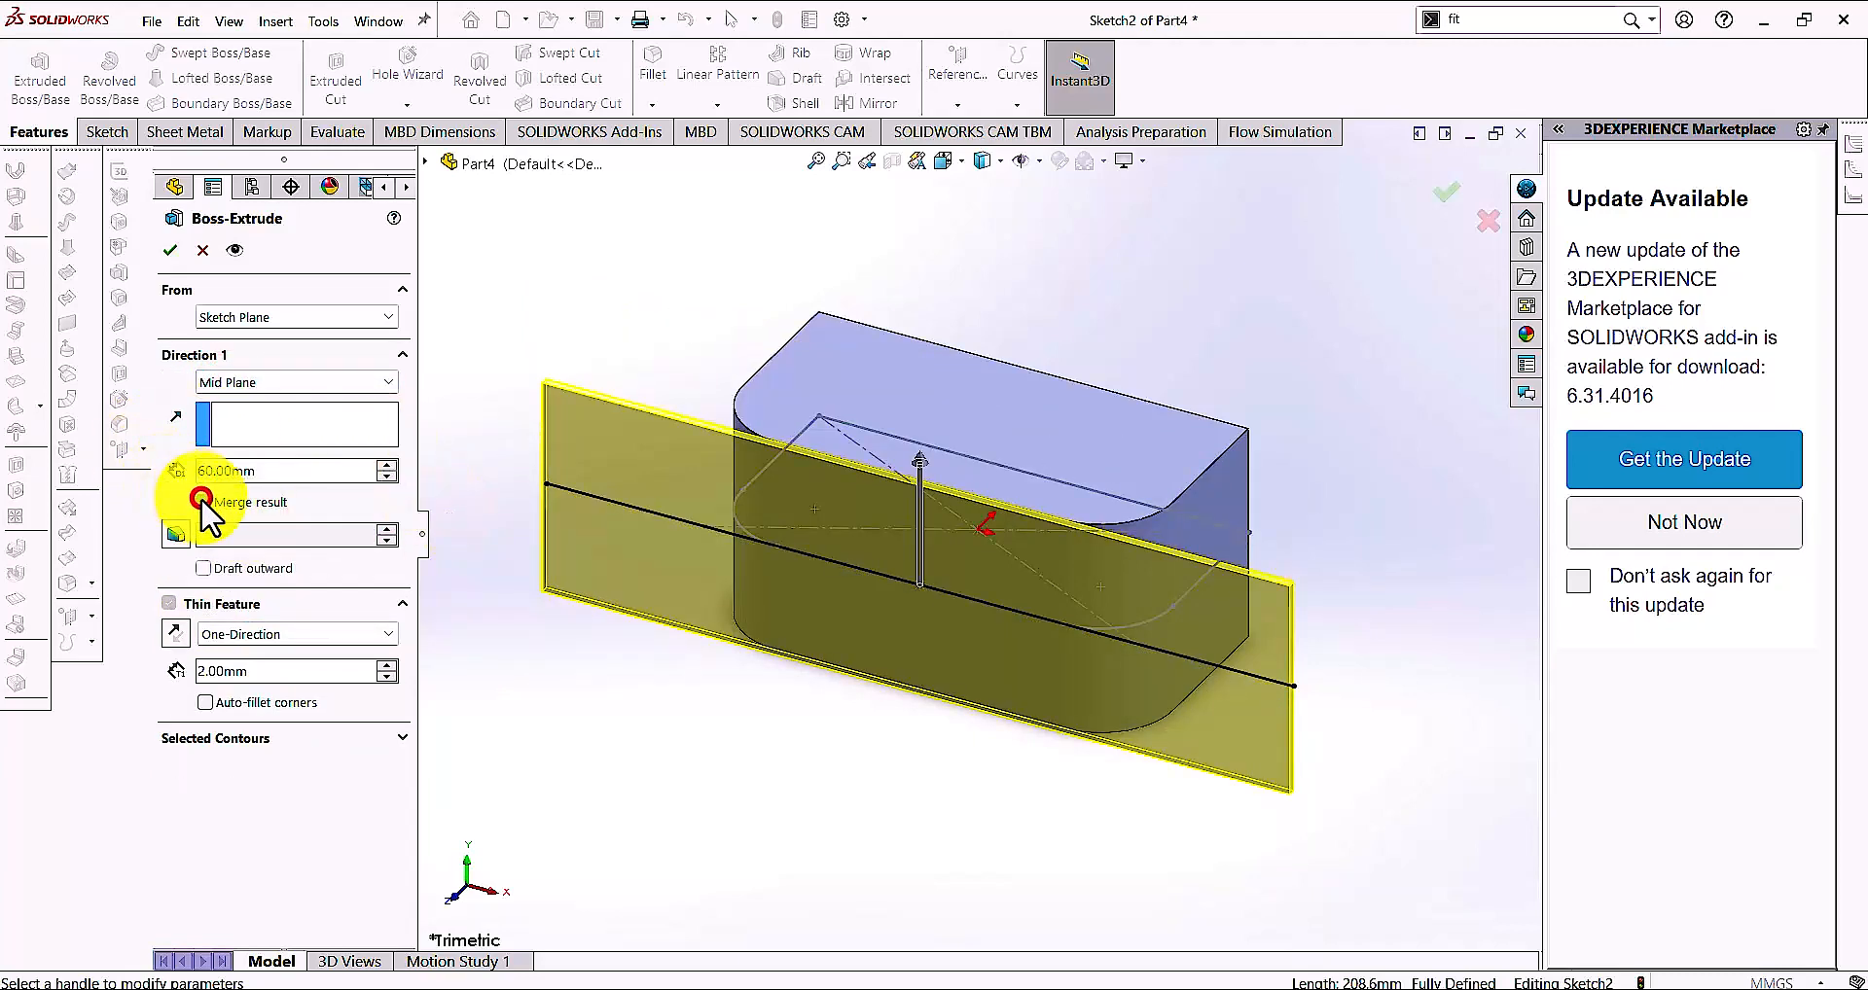
left_click(165, 251)
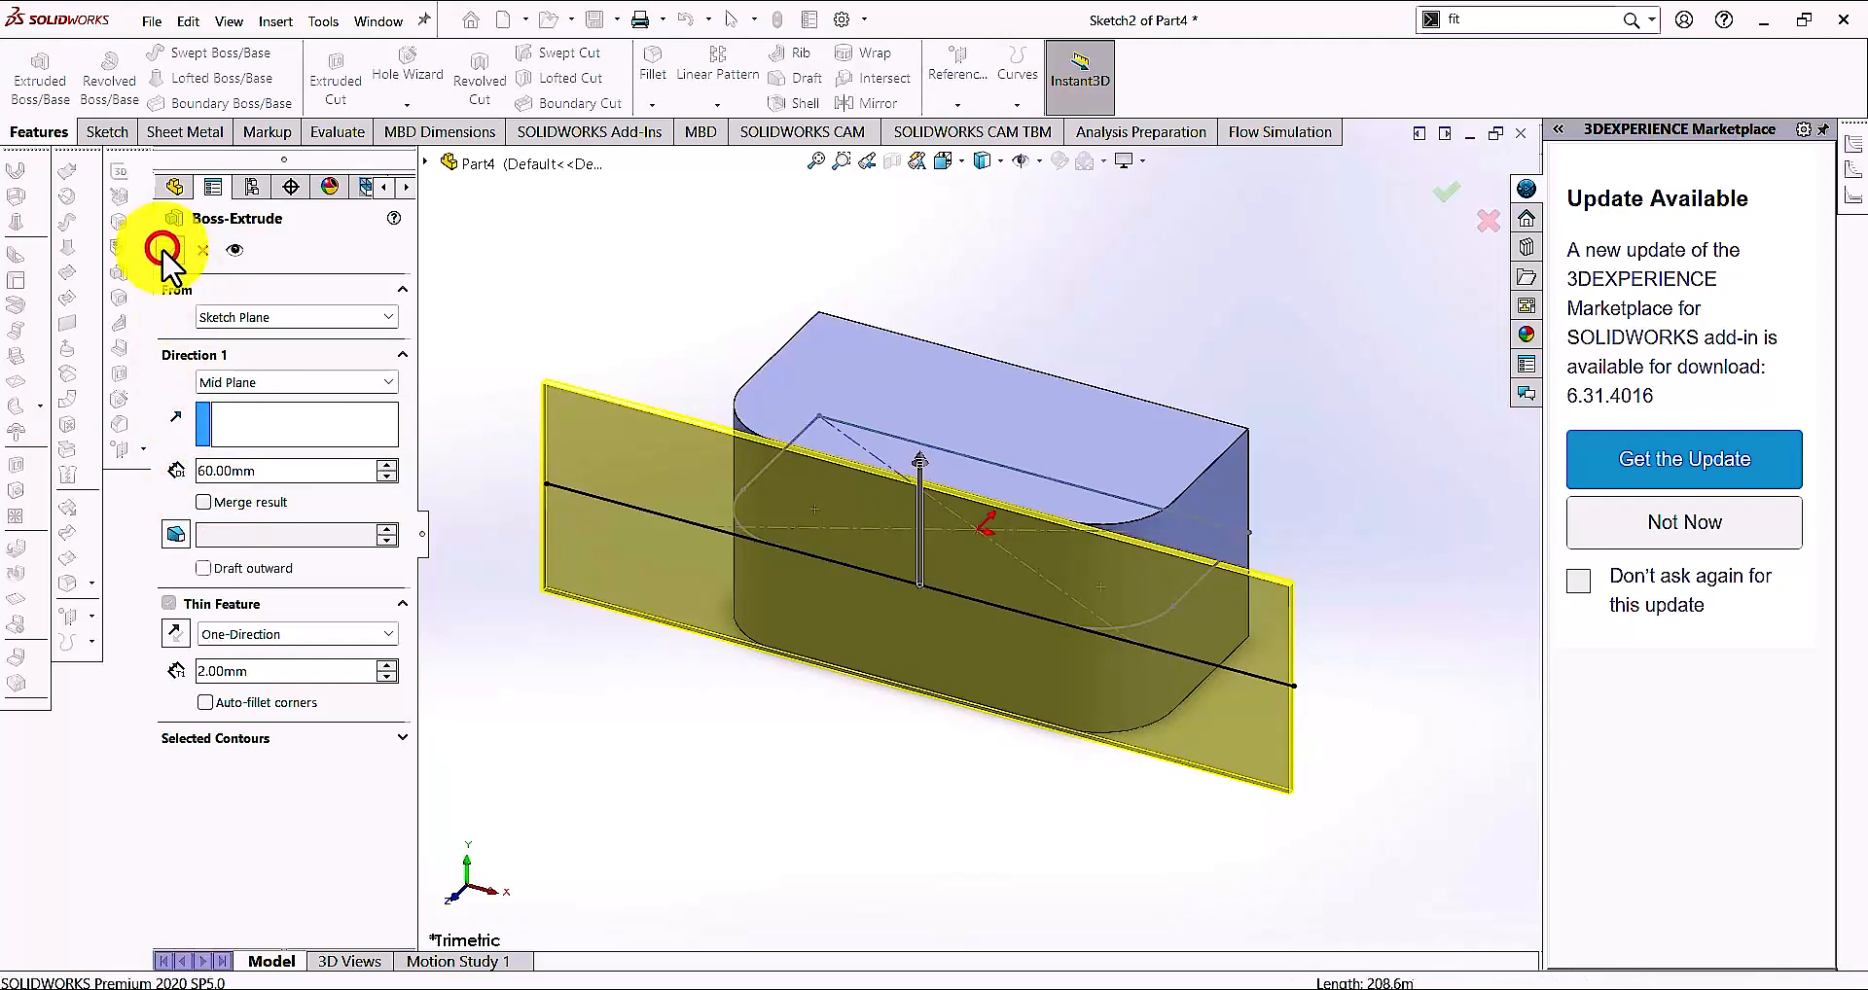
left_click(653, 733)
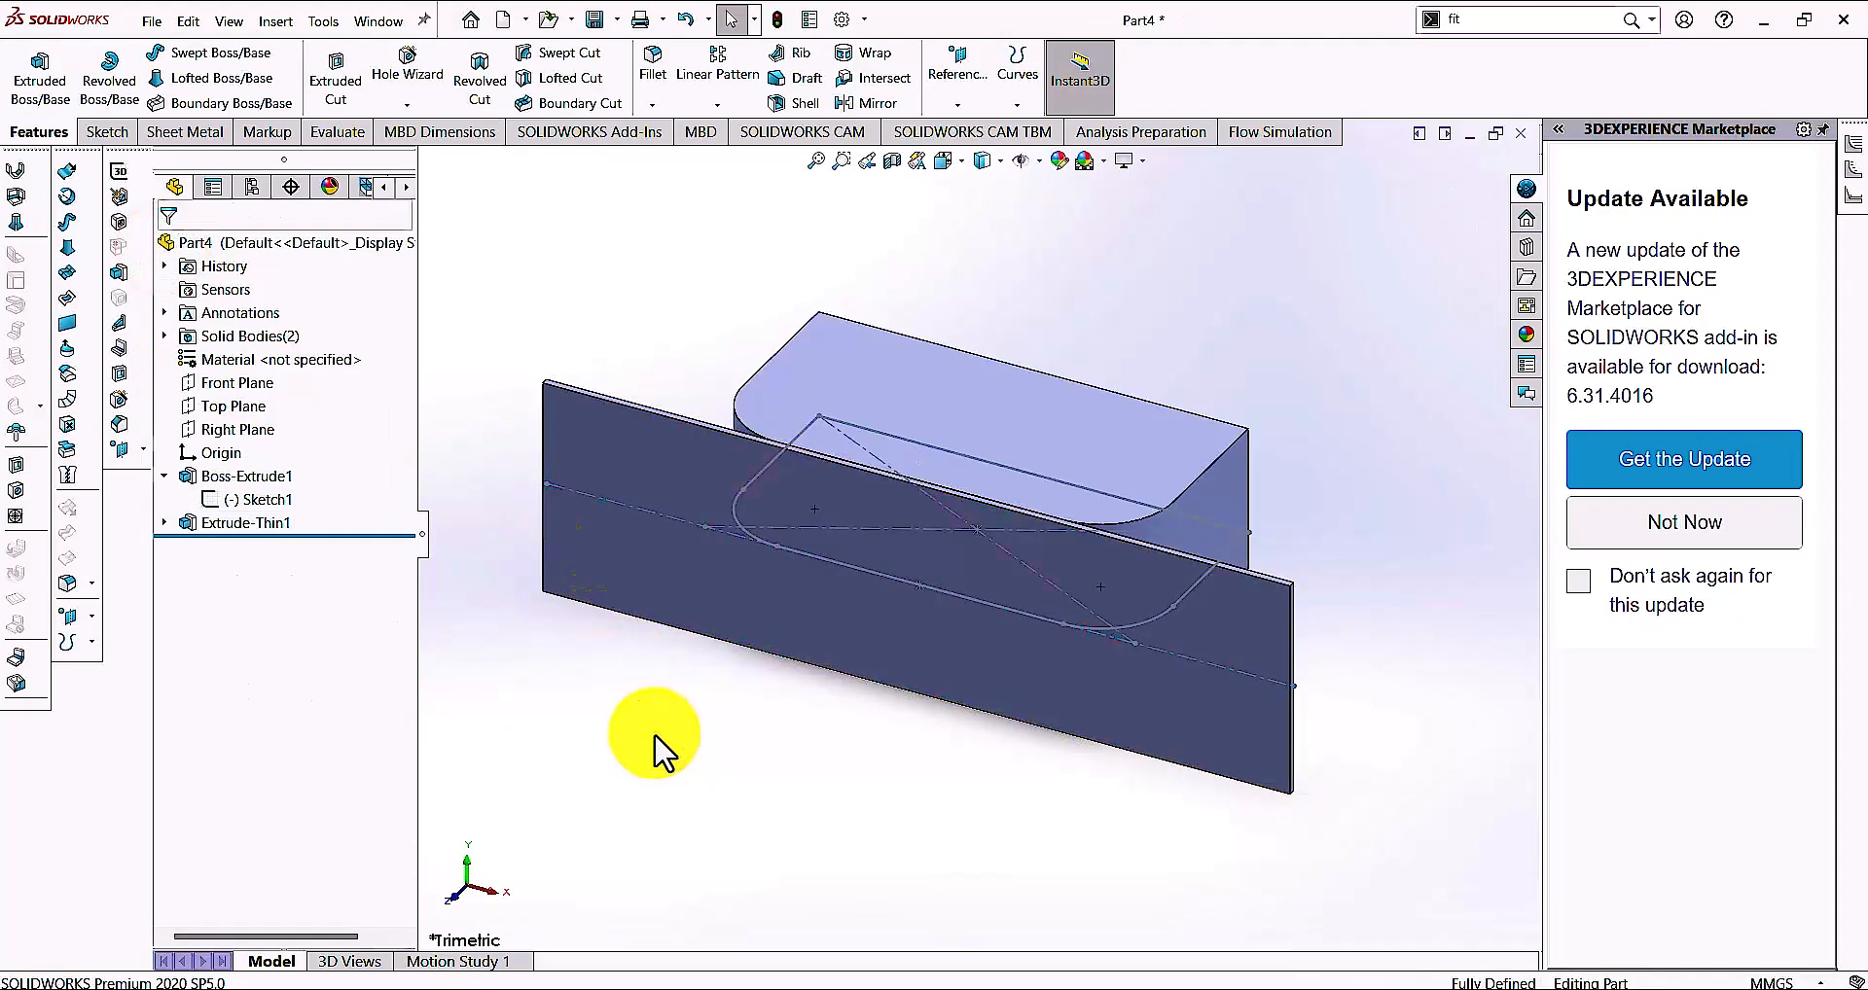
Hide the base extrusion's sketch
left_click(229, 496)
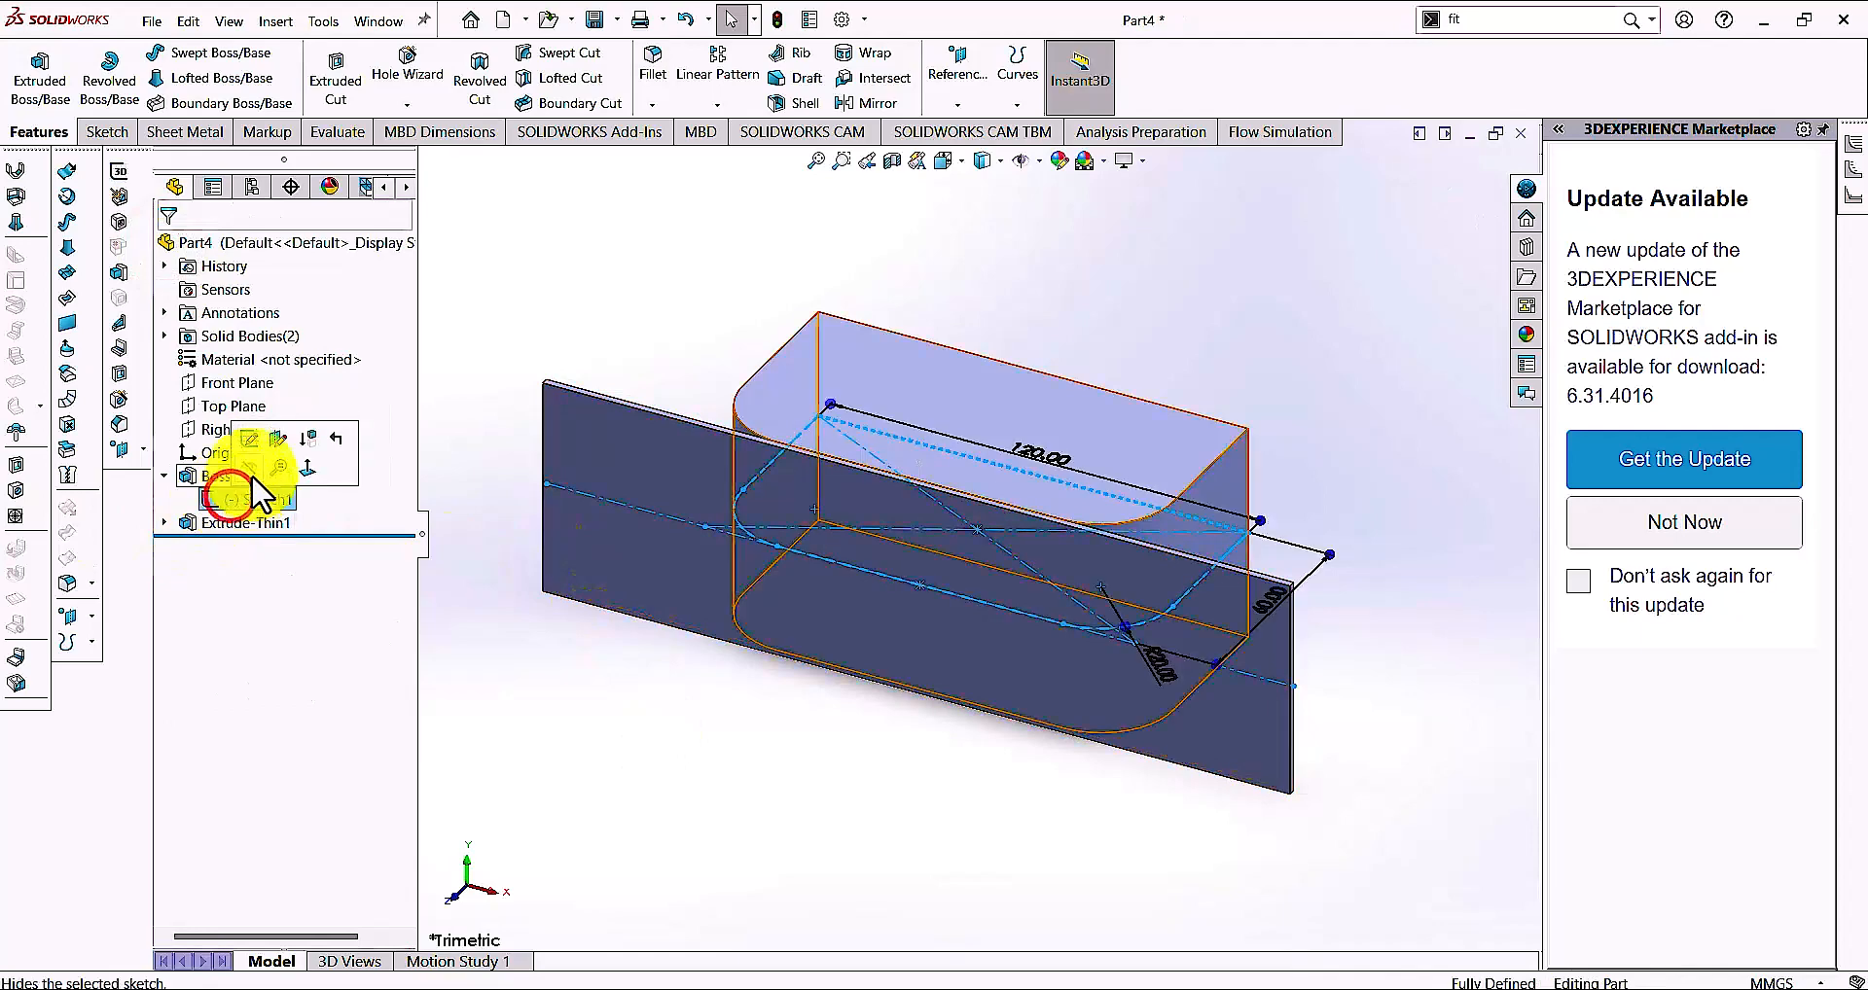
left_click(251, 470)
left_click(694, 698)
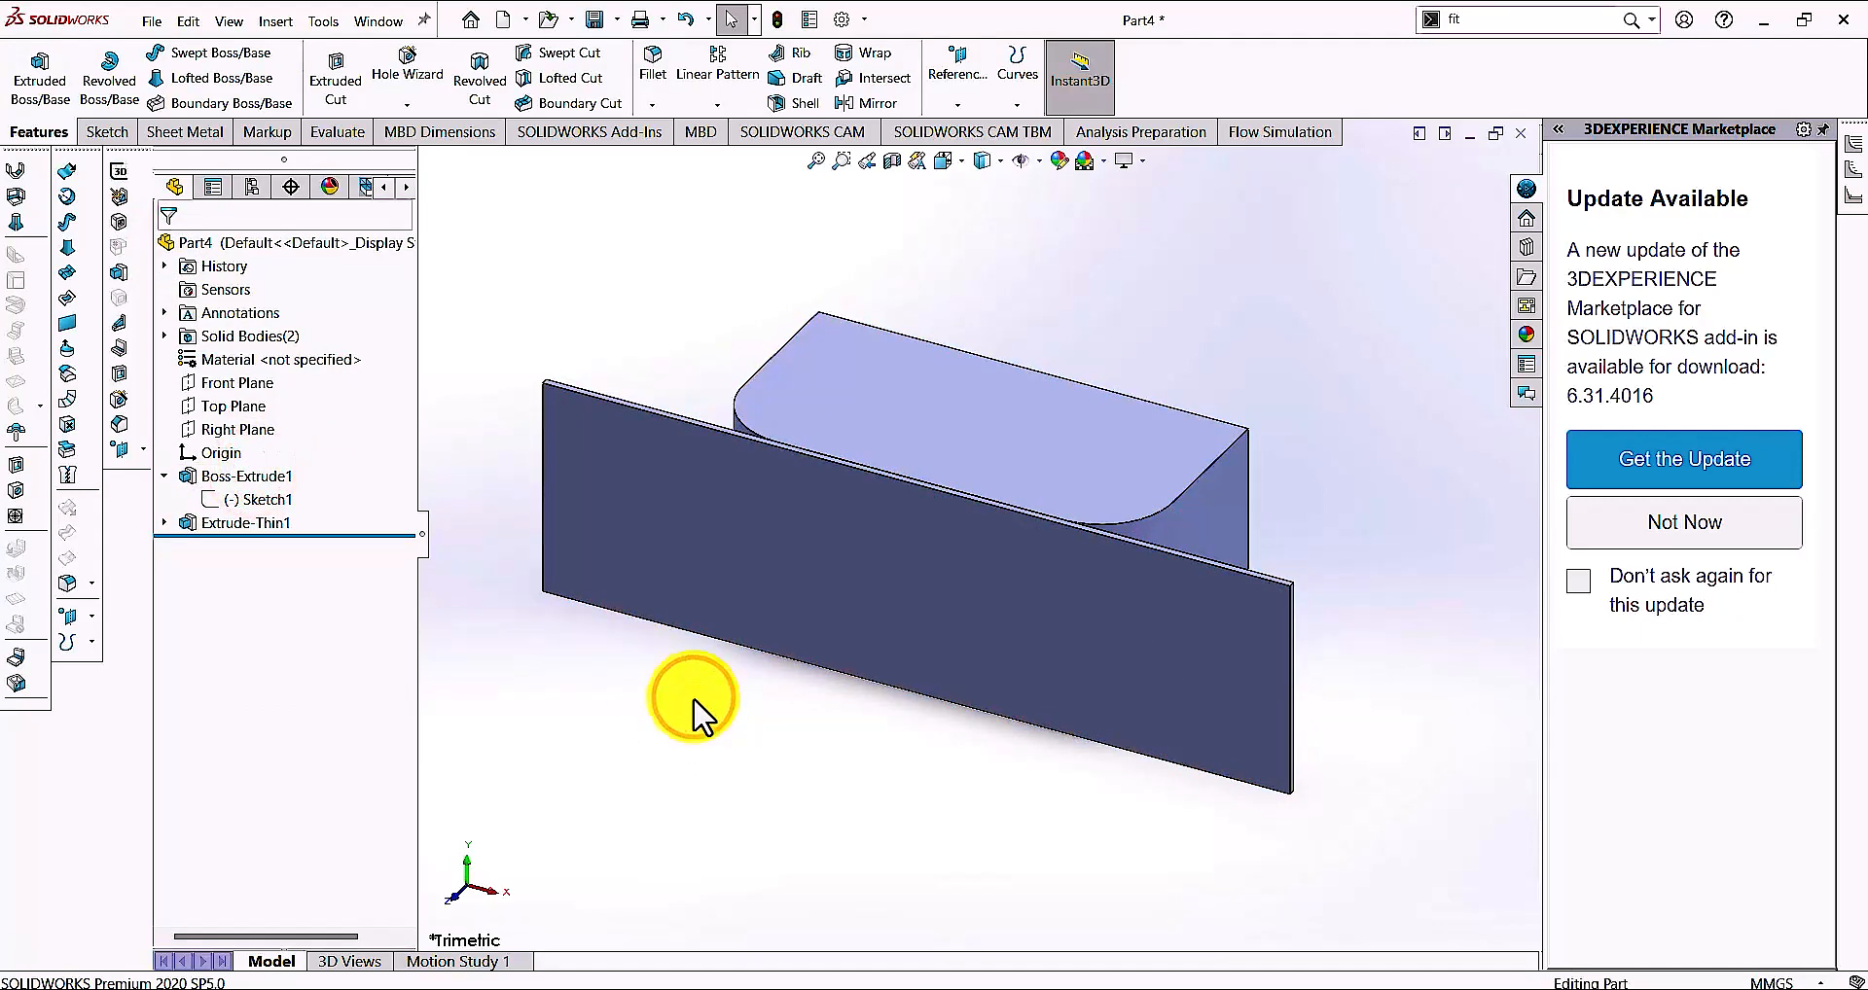
Isolate the thin plate body and move the Isolate window clear of the model
left_click(612, 444)
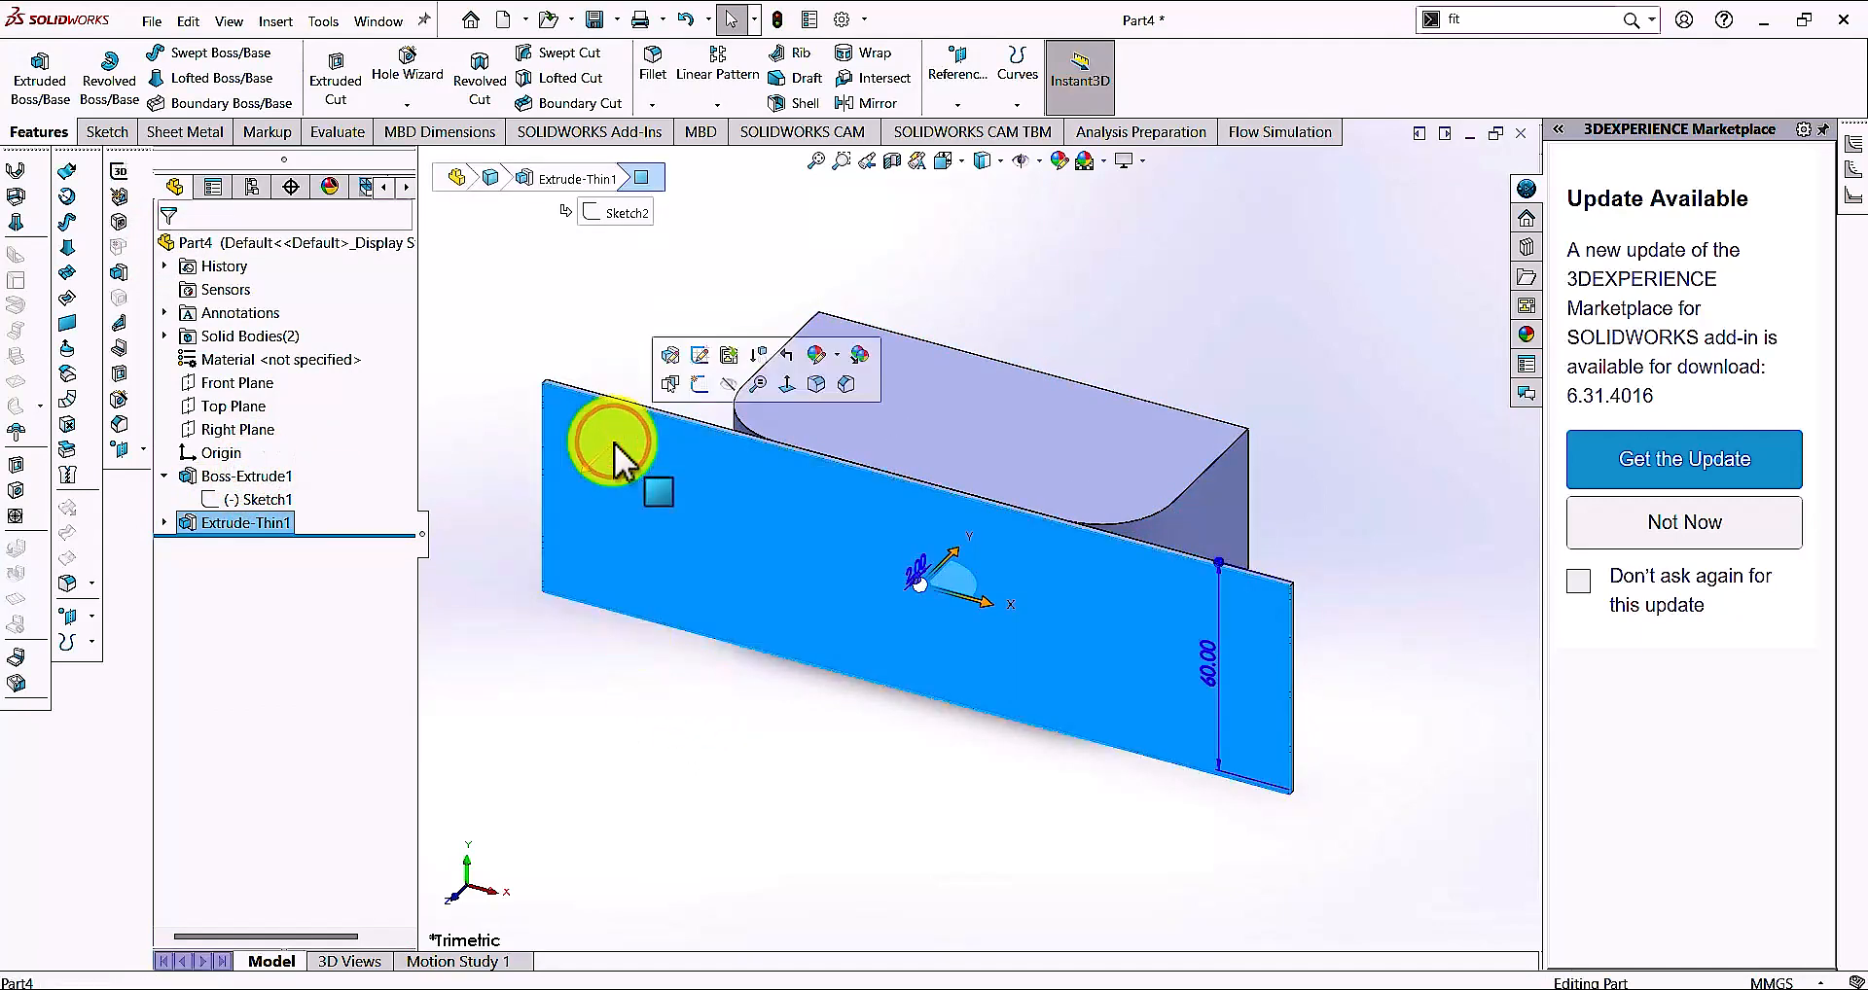
right_click(623, 462)
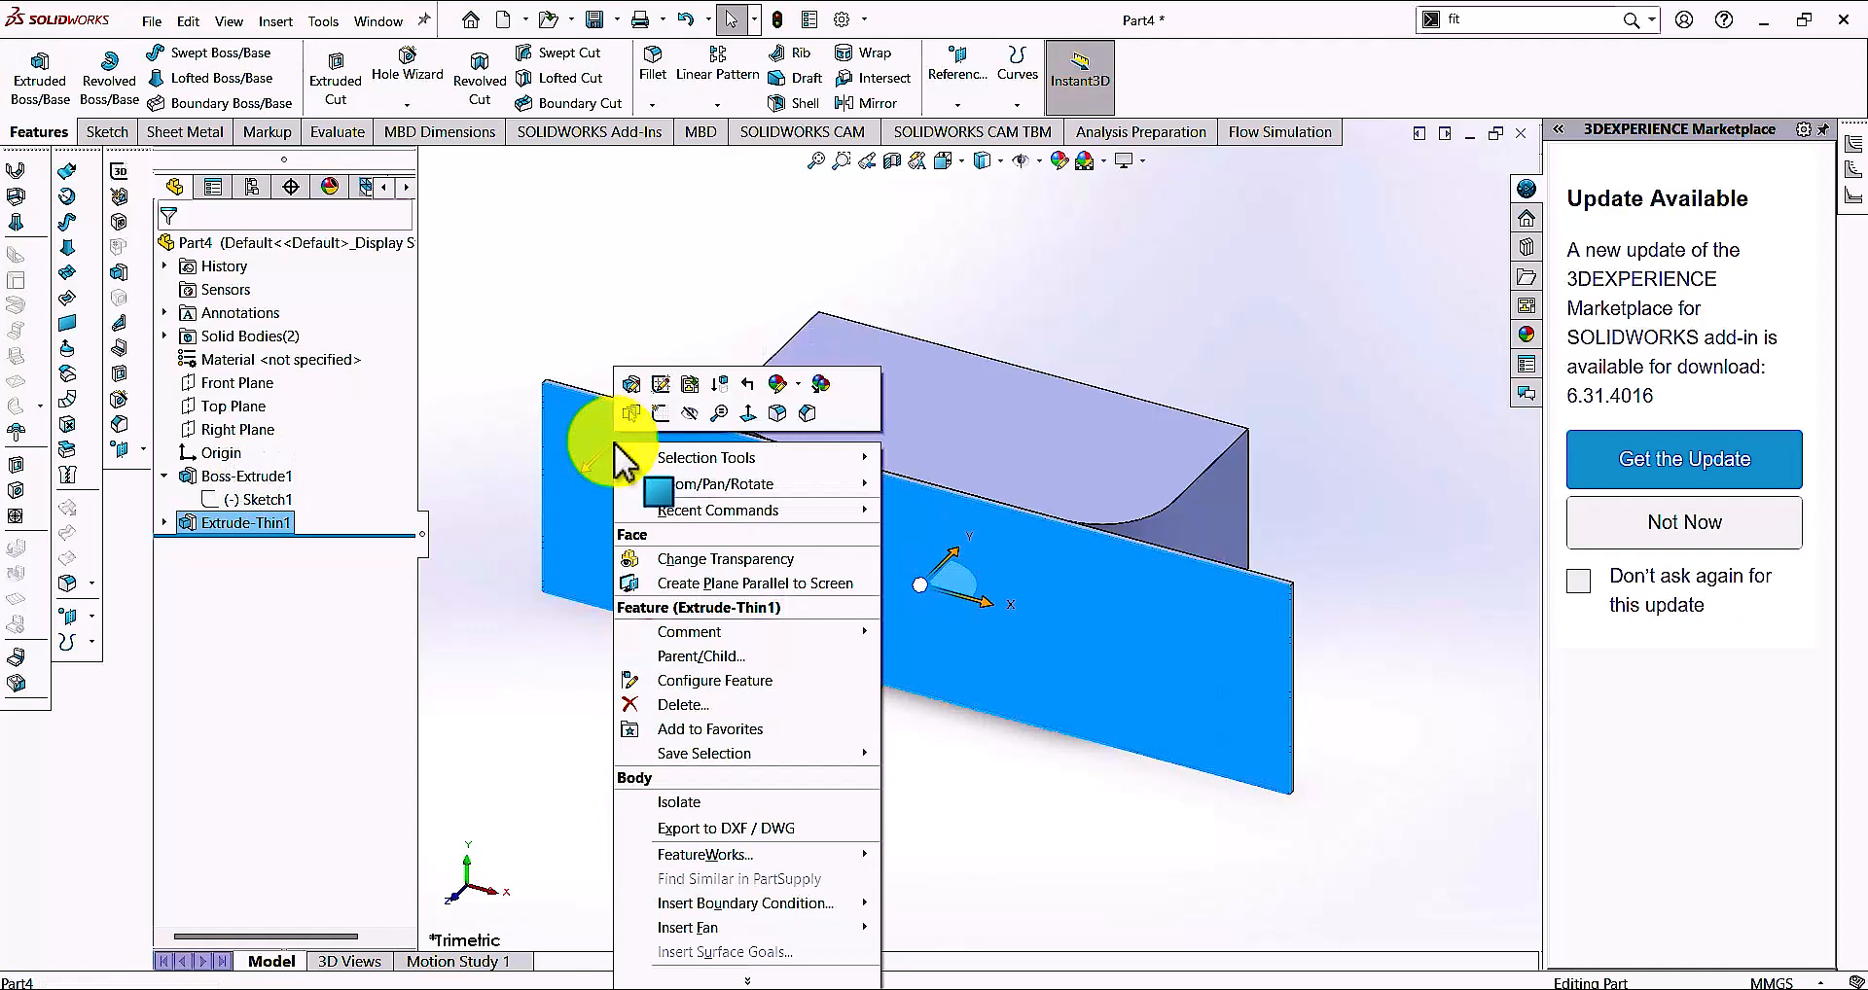
left_click(679, 803)
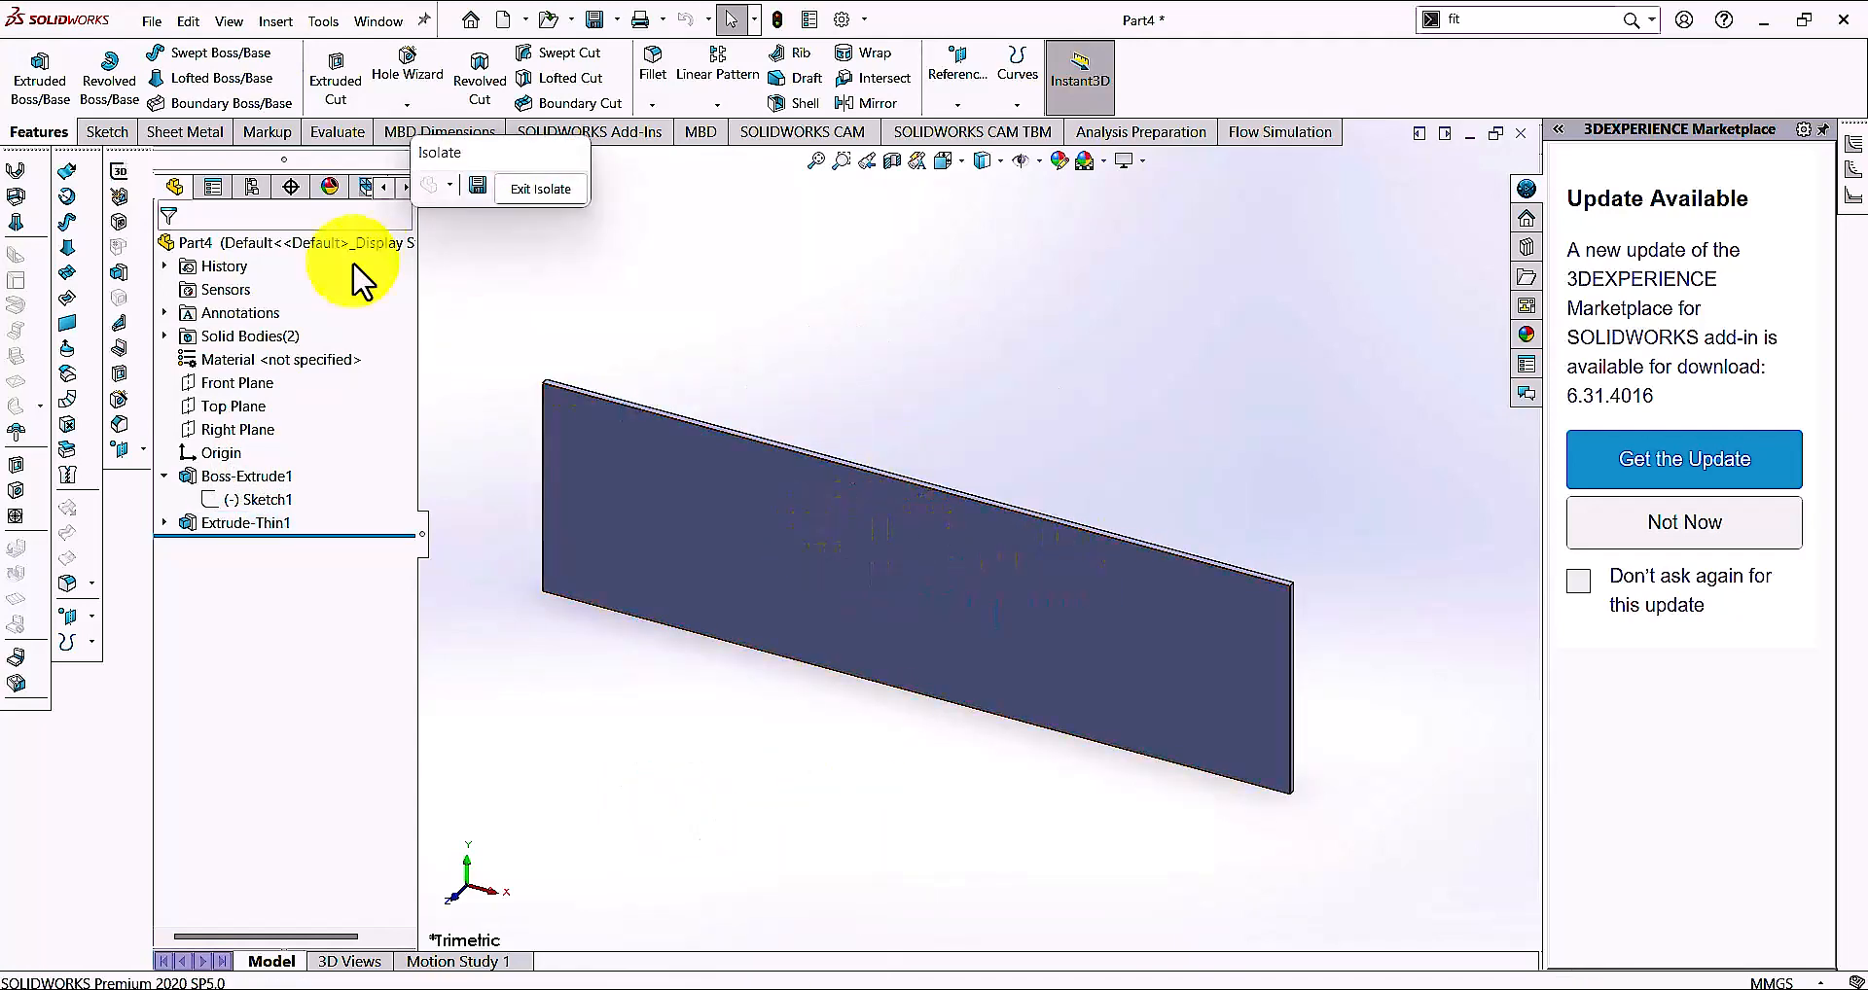
left_click_drag(494, 156, 1391, 179)
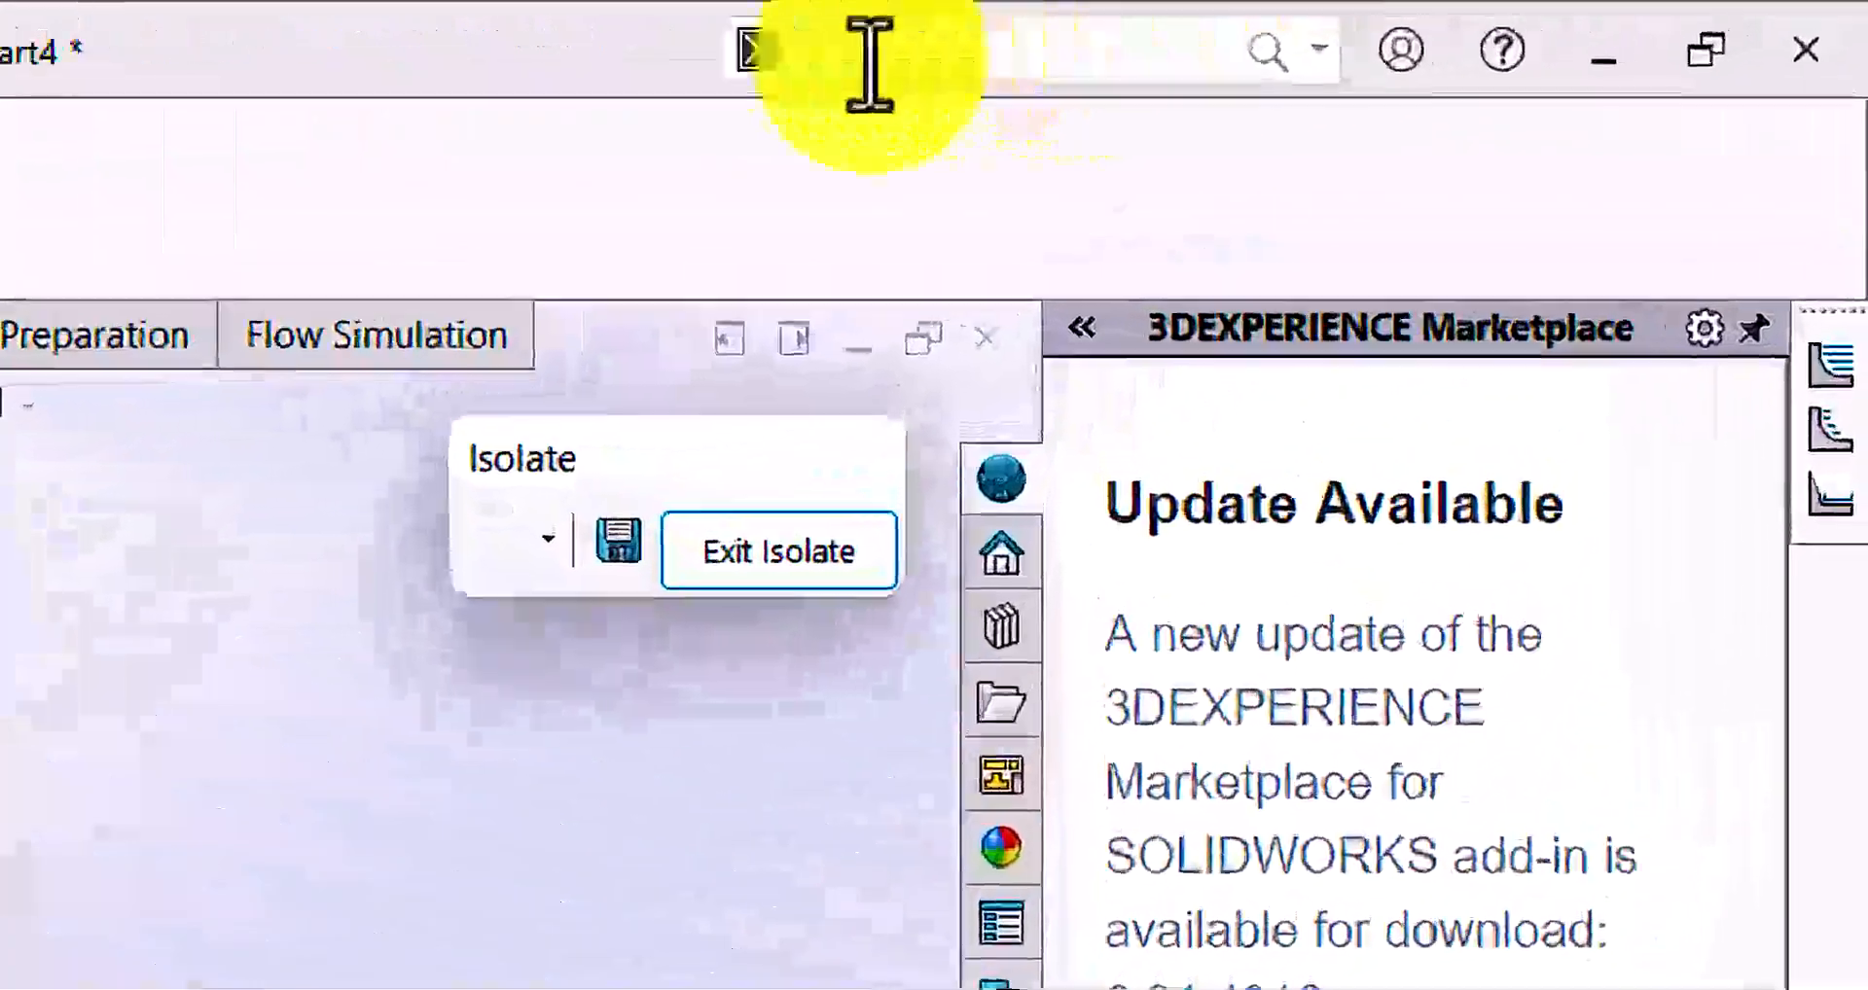
Find the Fill Pattern command and use the plate's large front face as boundary and its left vertical edge as pattern direction
left_click(1474, 22)
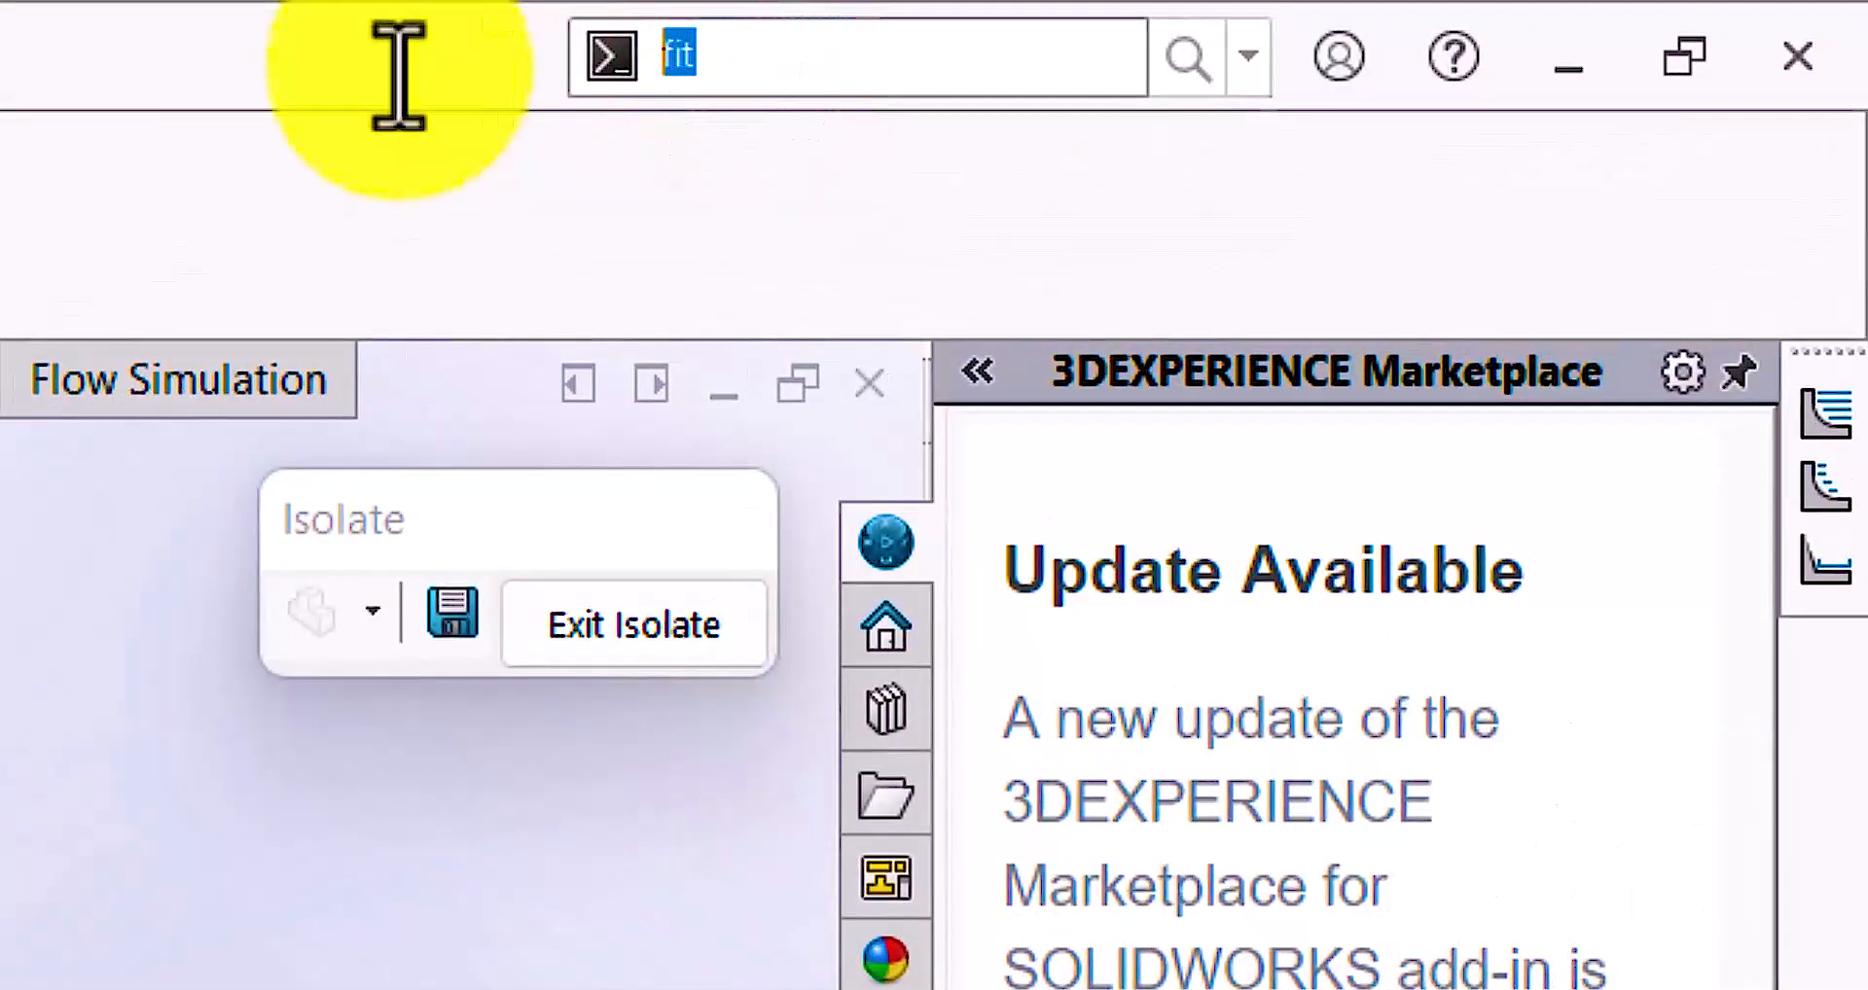
type("fi")
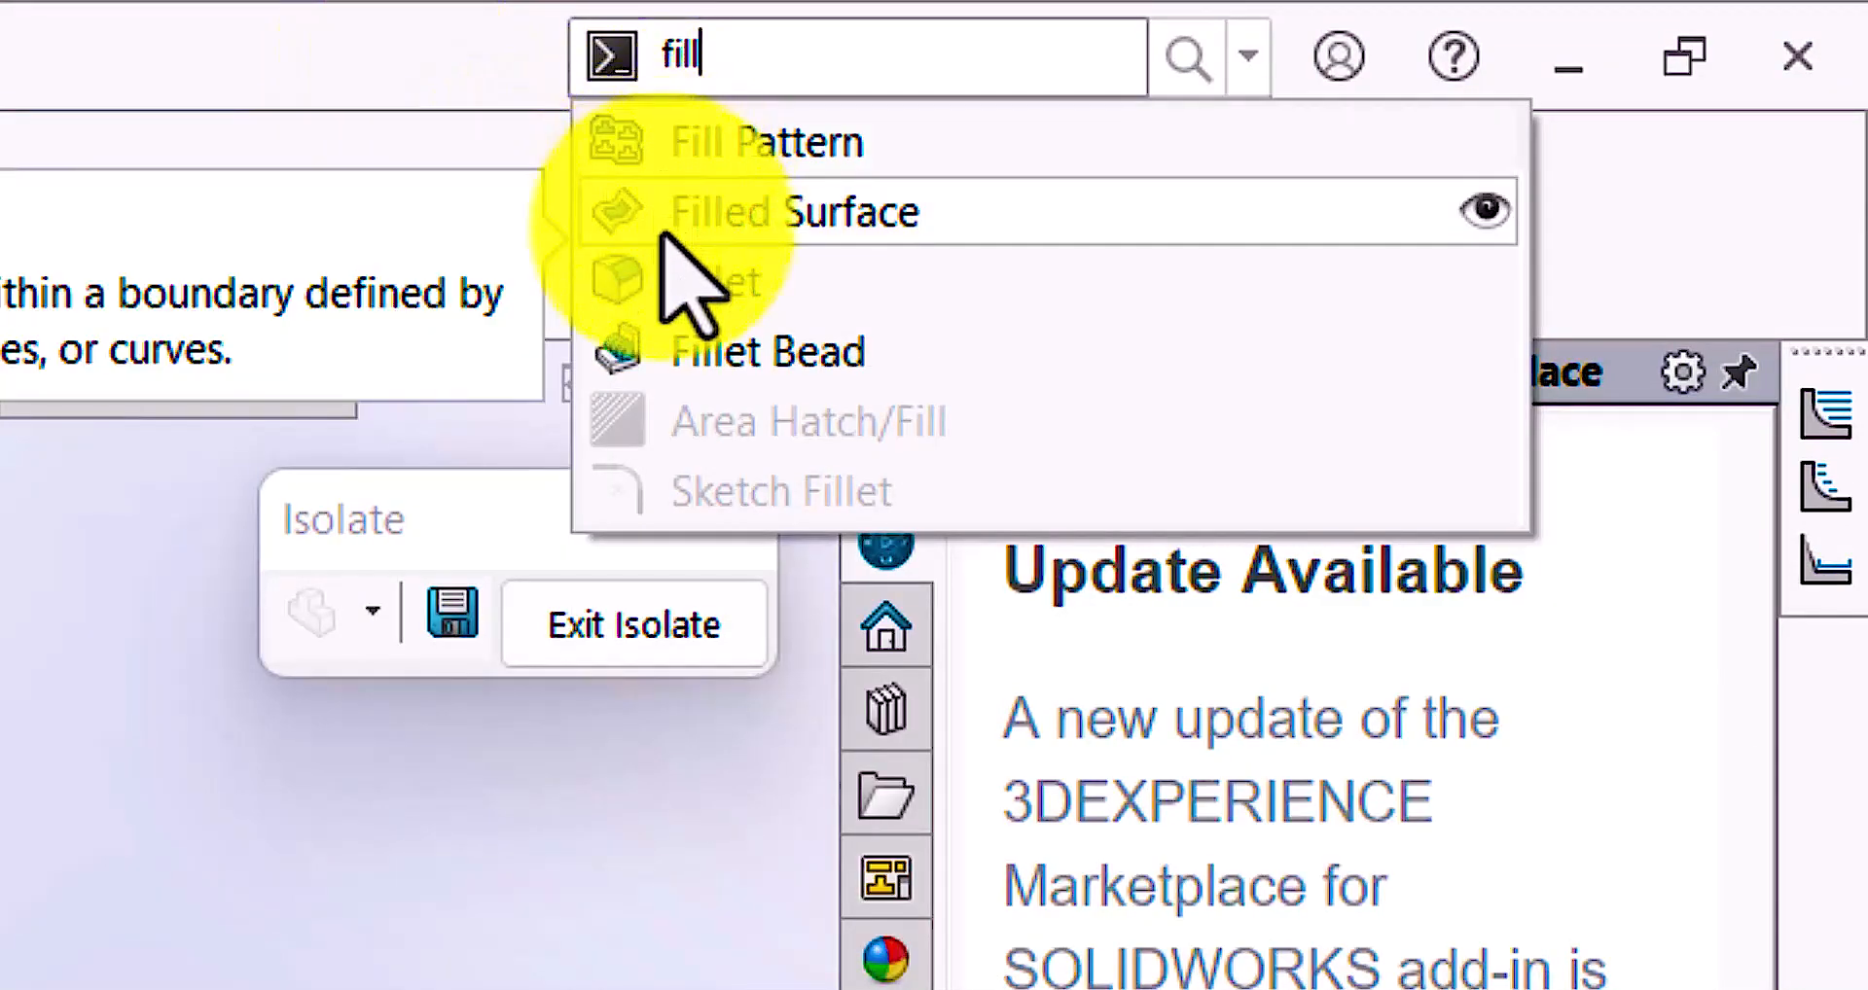
left_click(701, 139)
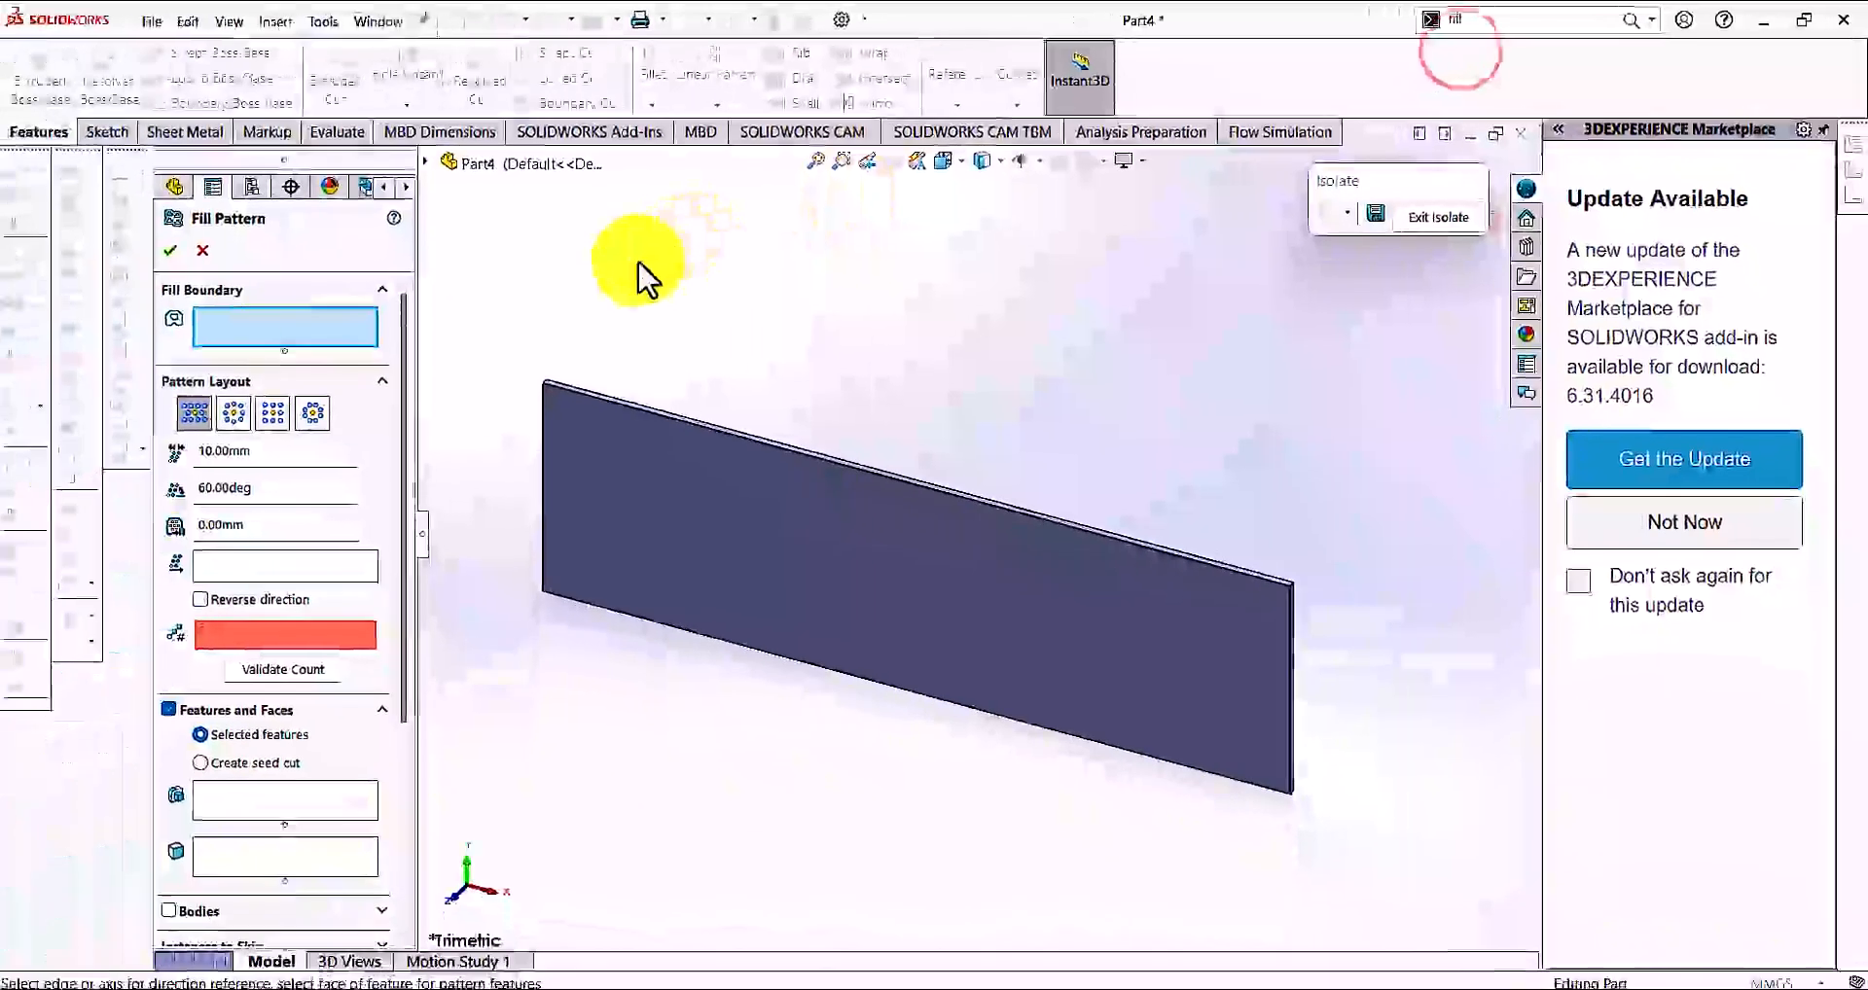
left_click(594, 452)
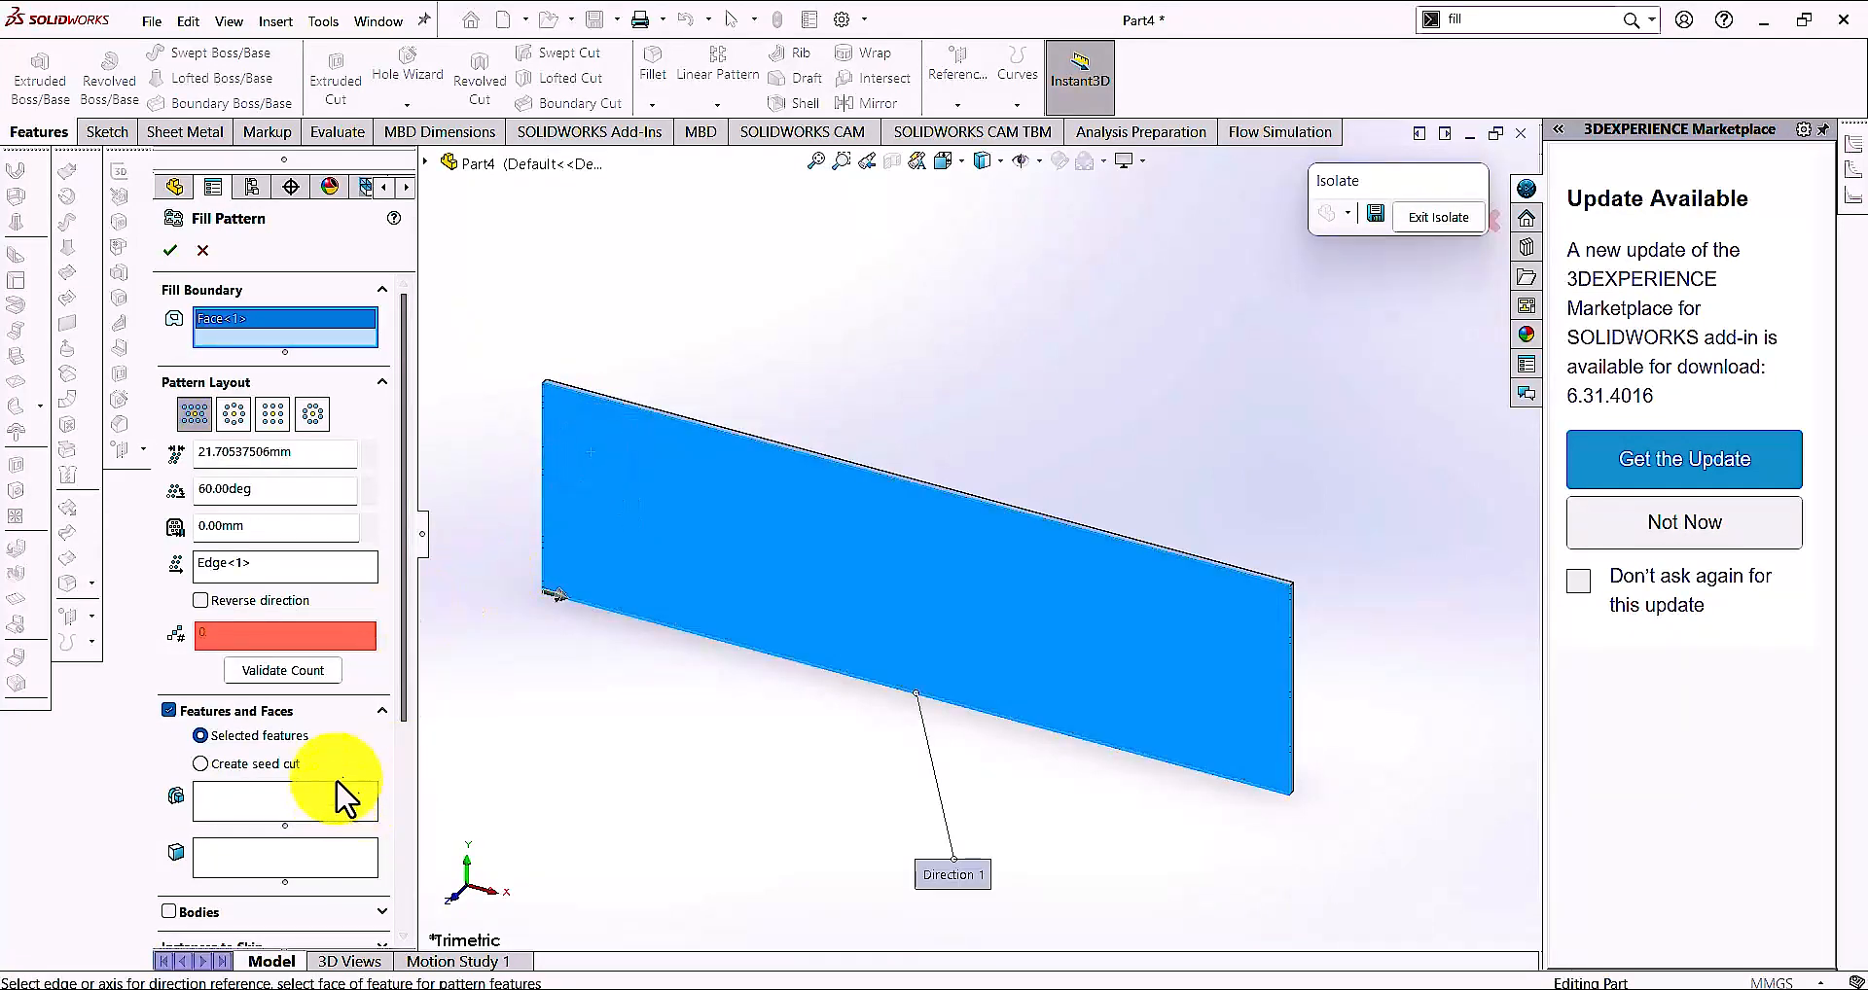
left_click(321, 563)
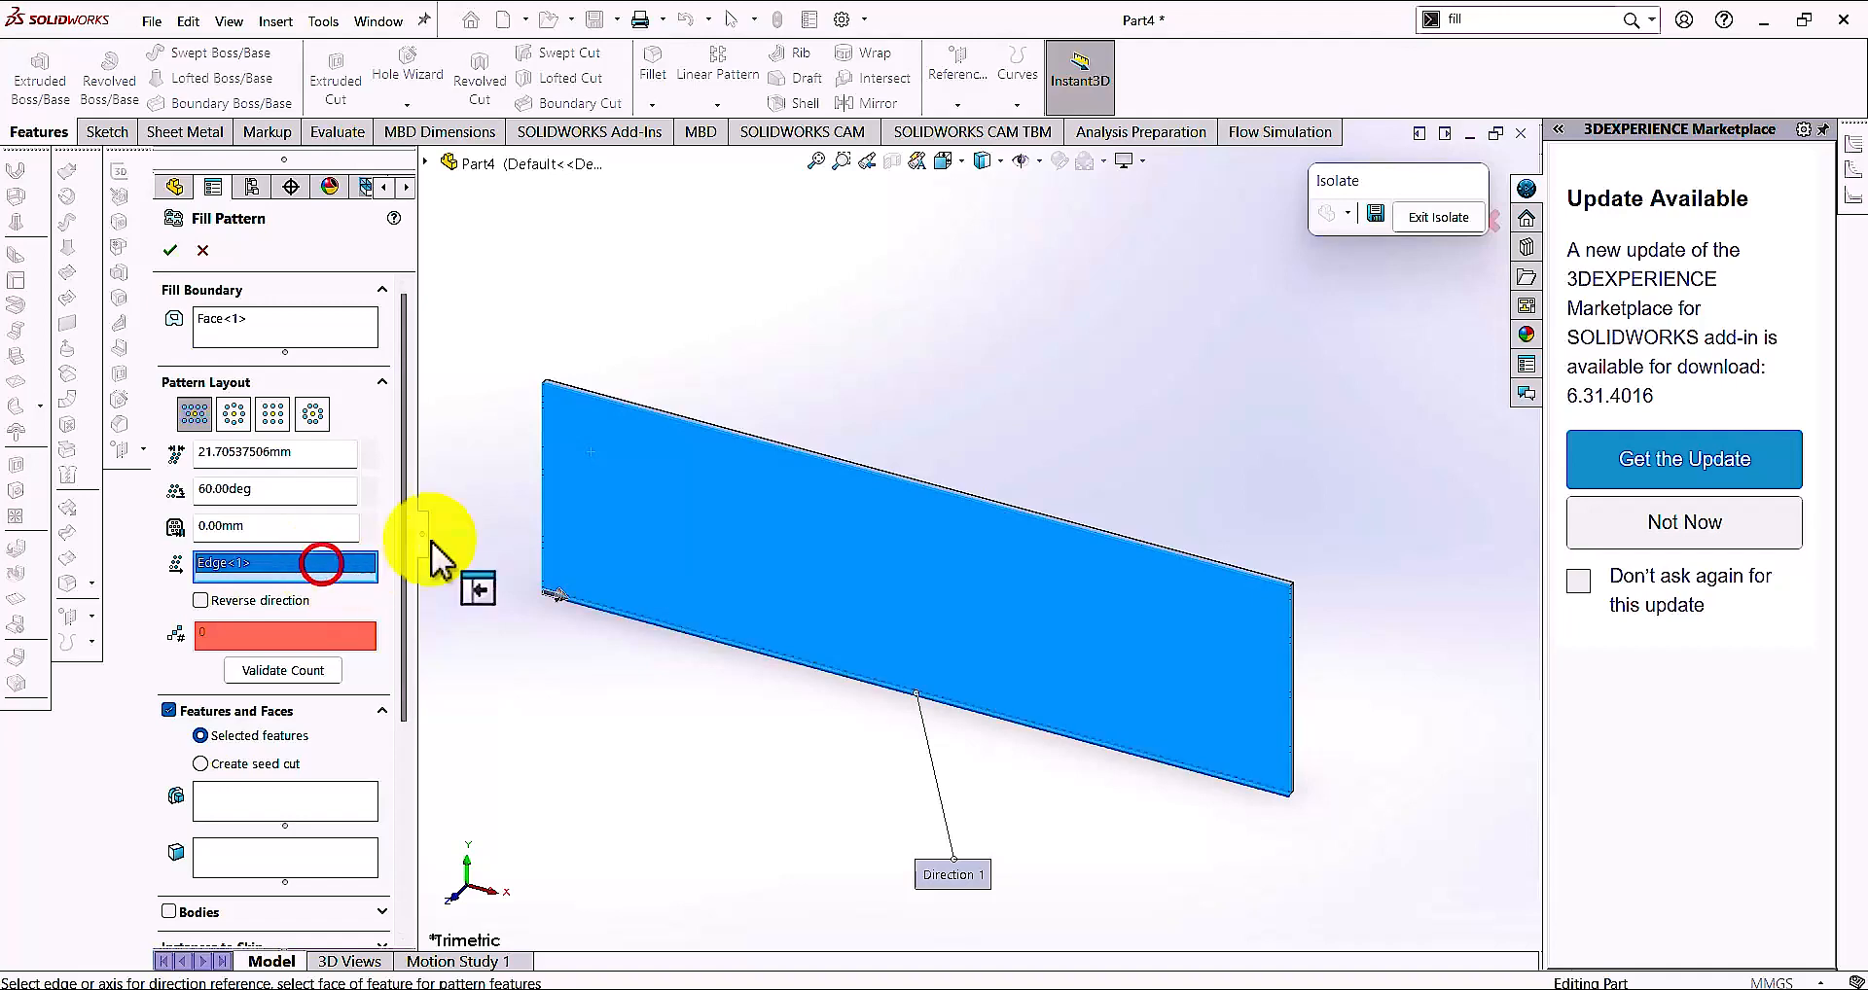
left_click(539, 504)
left_click(540, 503)
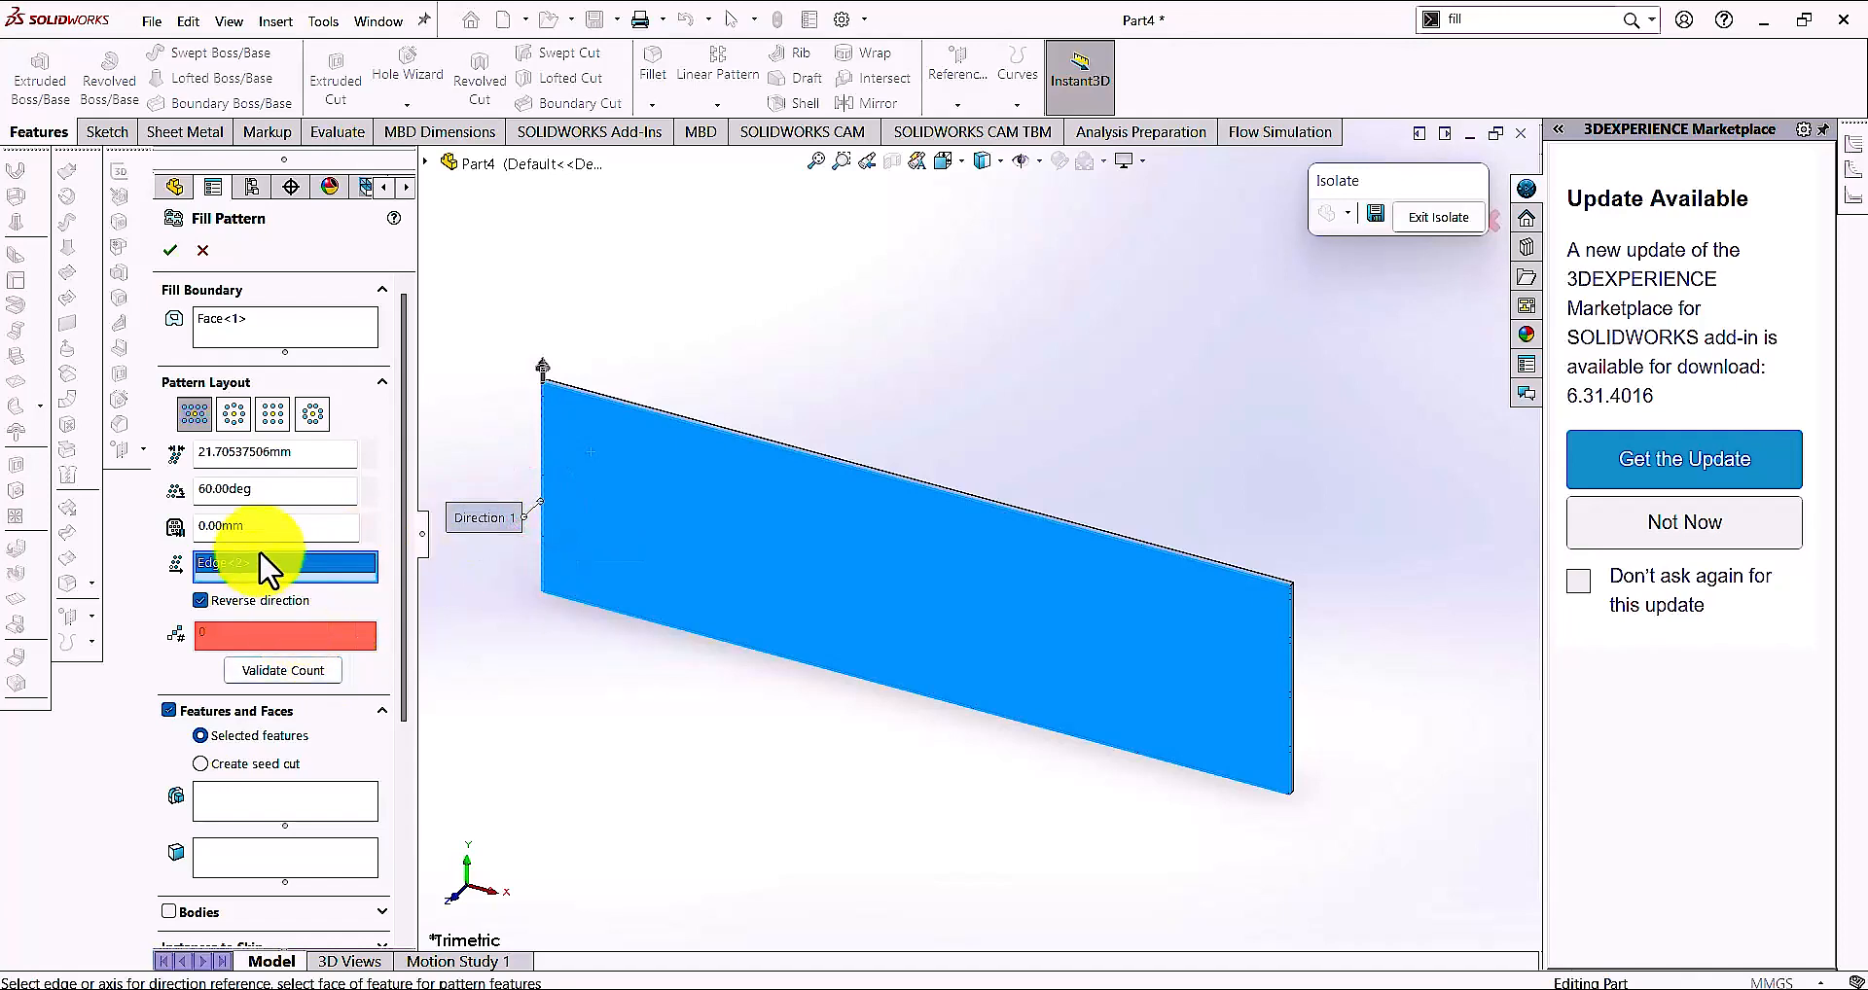
Use a polygon seed cut with 6 sides for the fill pattern
left_click_drag(399, 592, 407, 721)
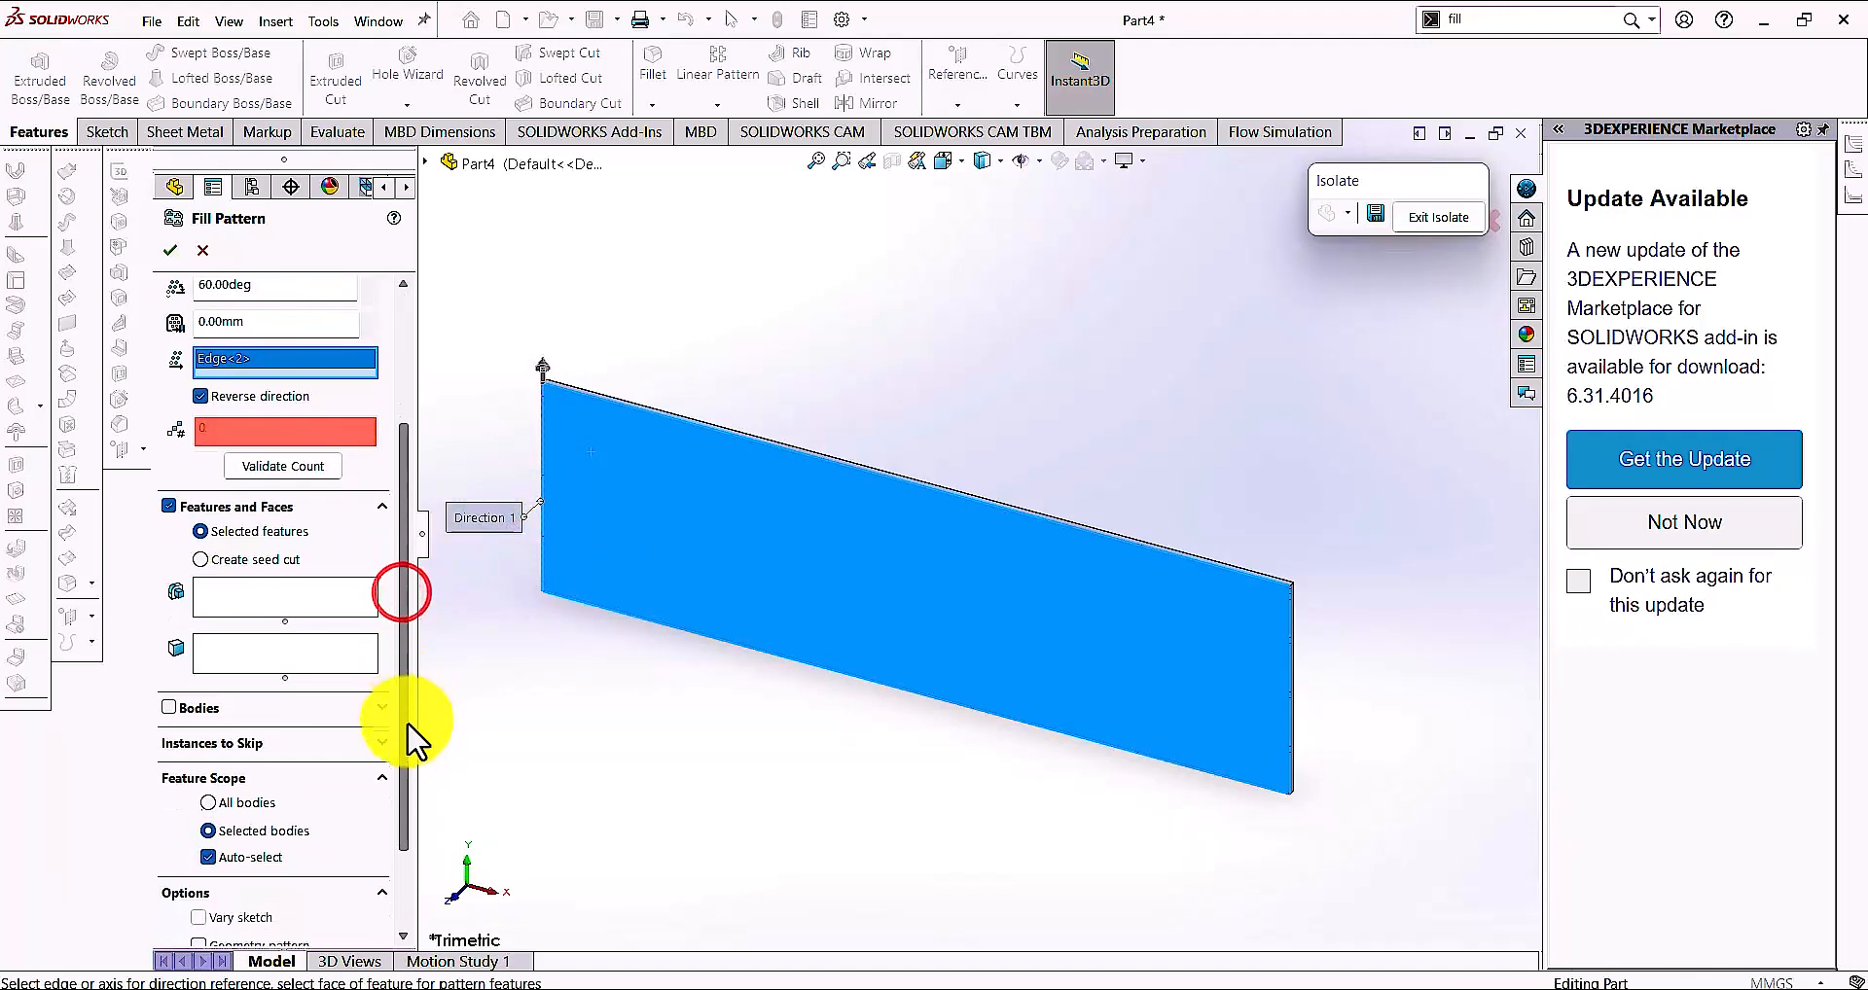
left_click(198, 561)
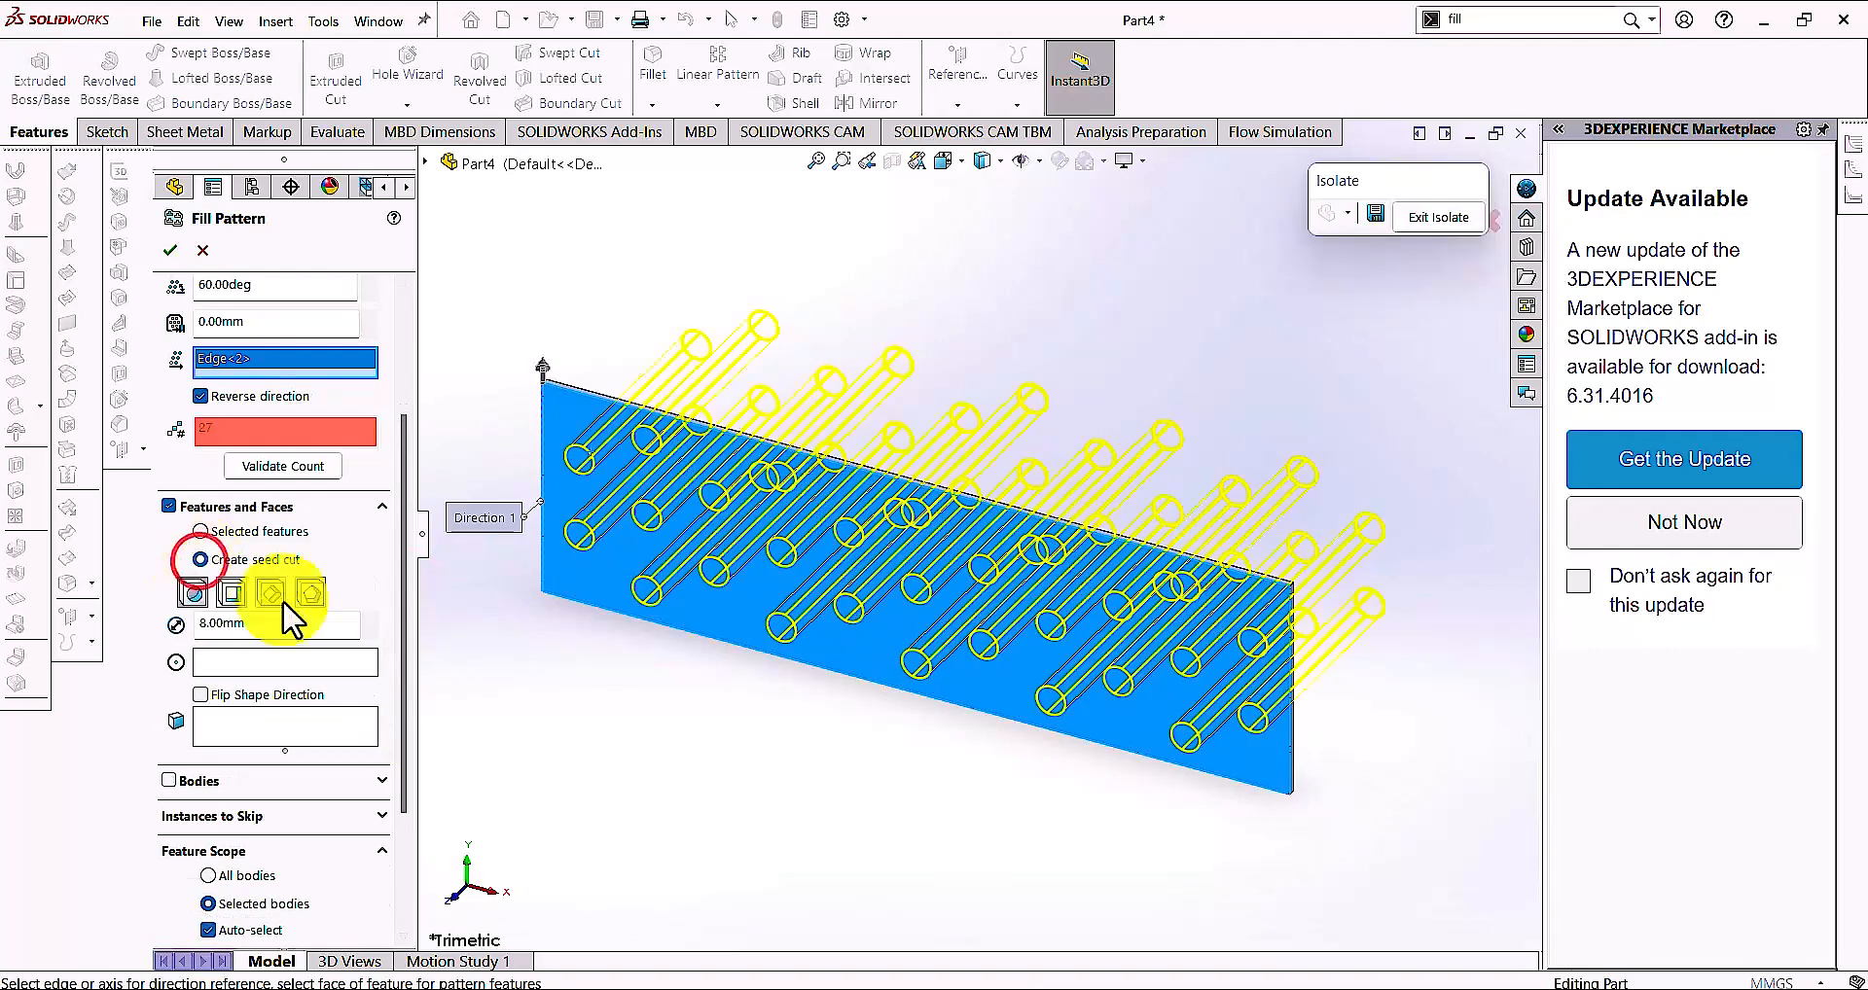
left_click_drag(406, 624, 408, 677)
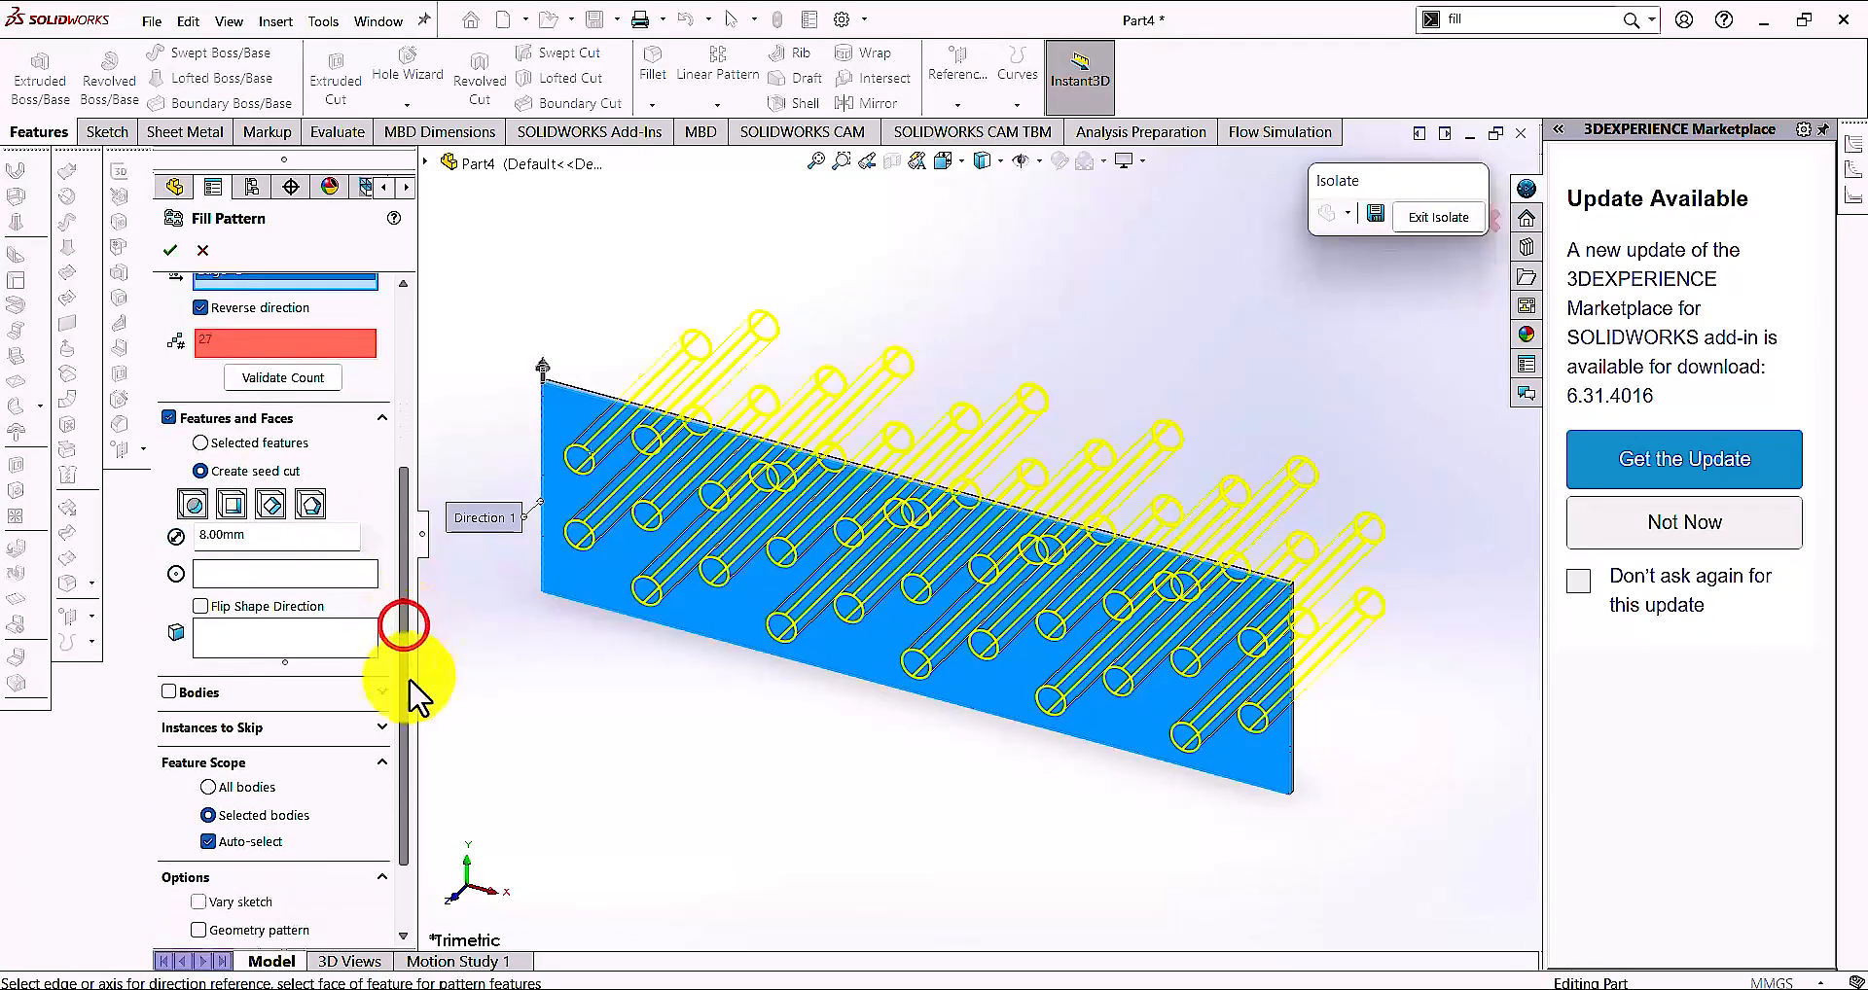
left_click(312, 504)
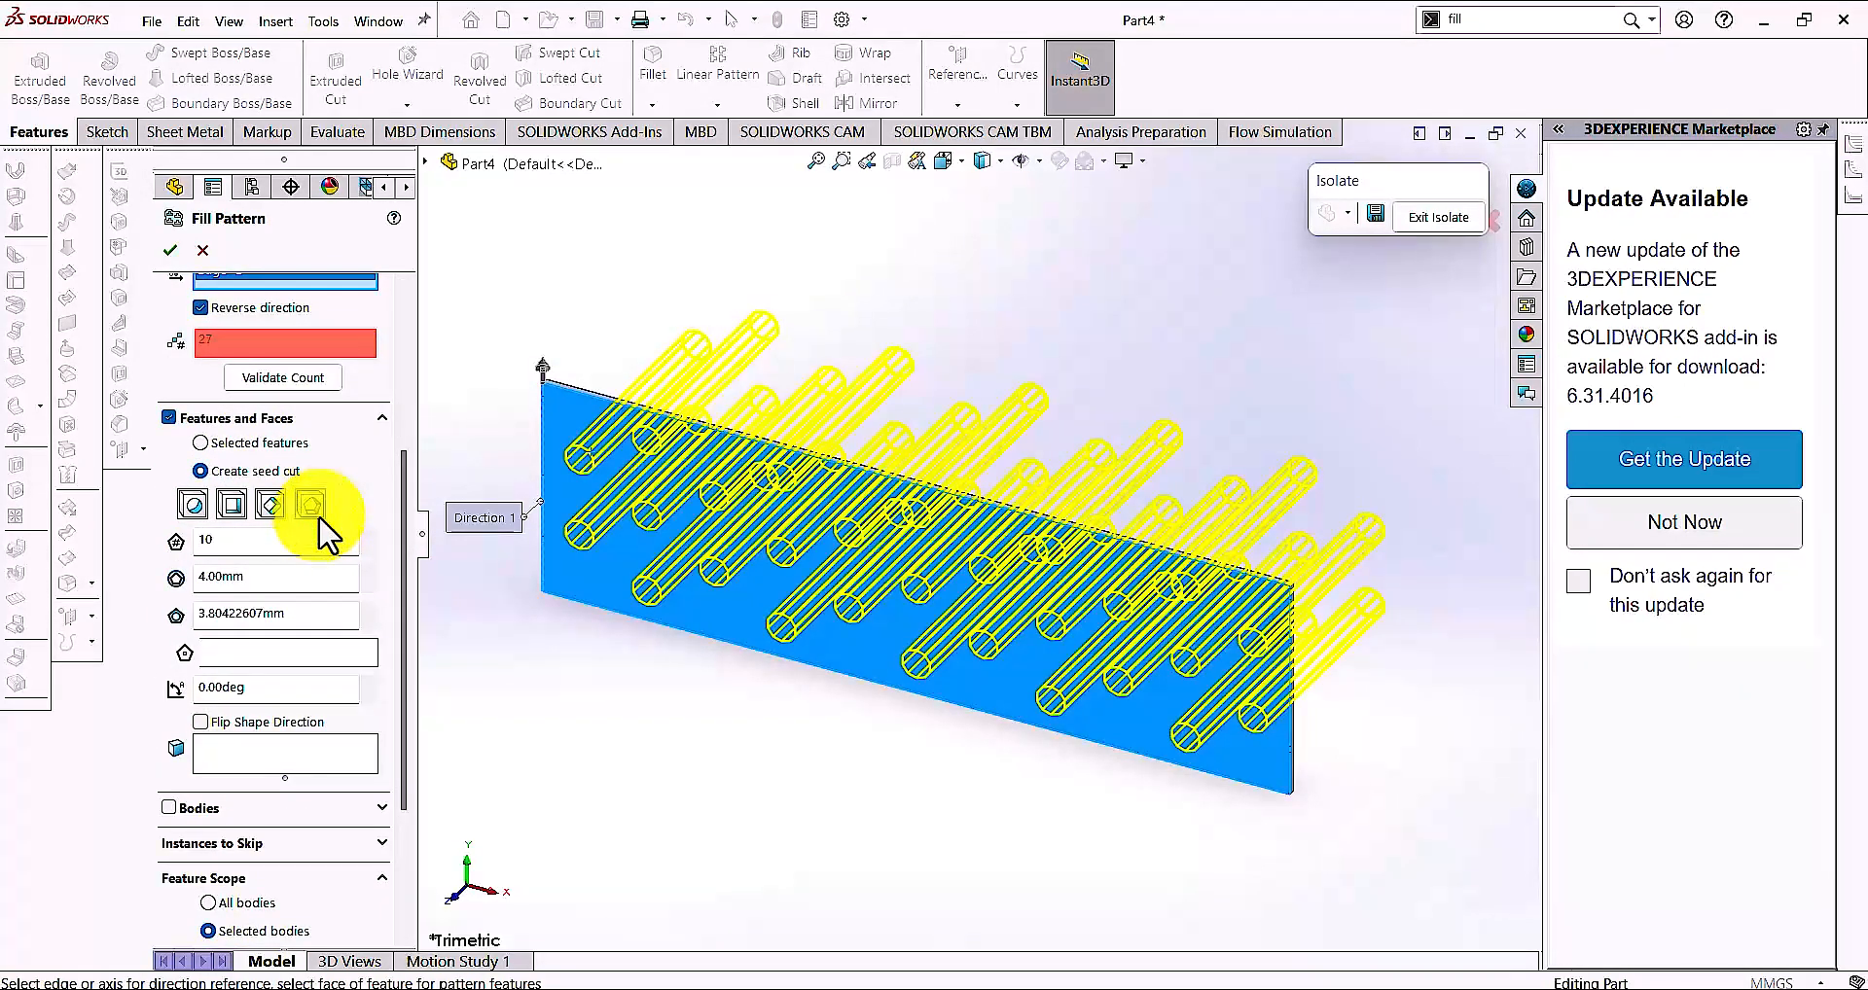
double_click(240, 537)
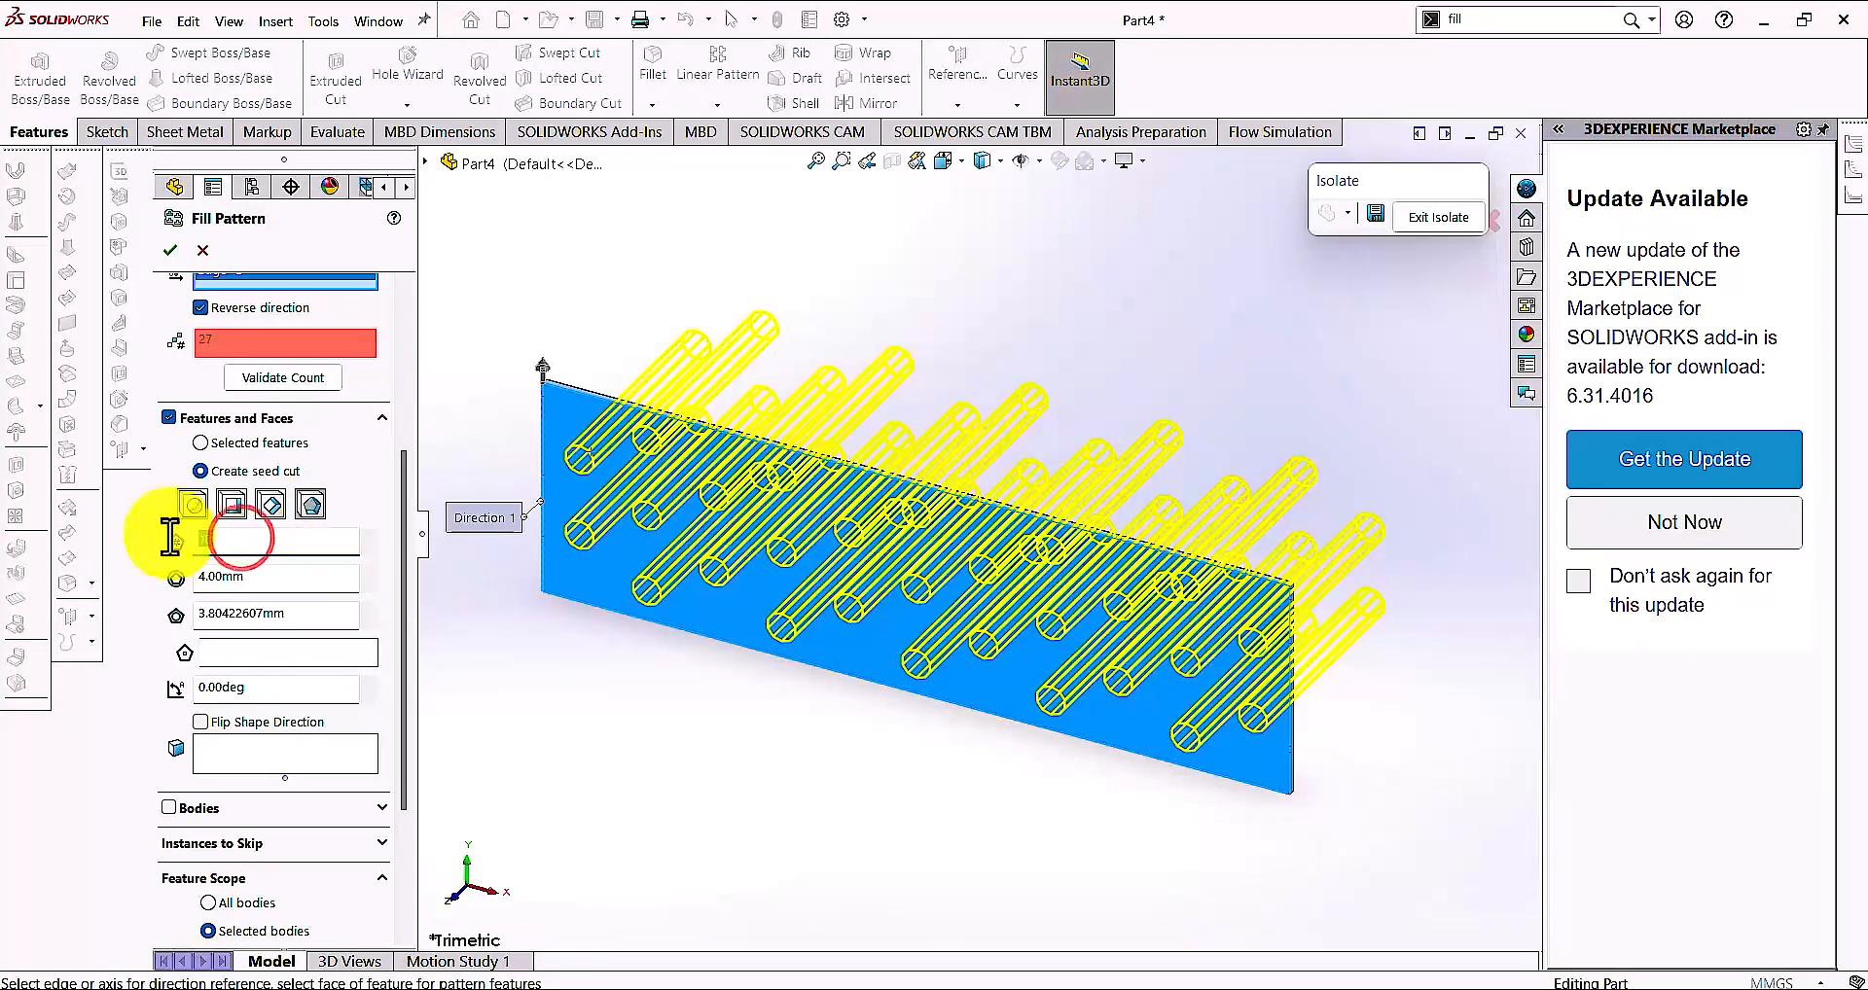
type("6")
Set the hexagonal seed cut's outer radius to 2 mm and check its inner radius
double_click(246, 576)
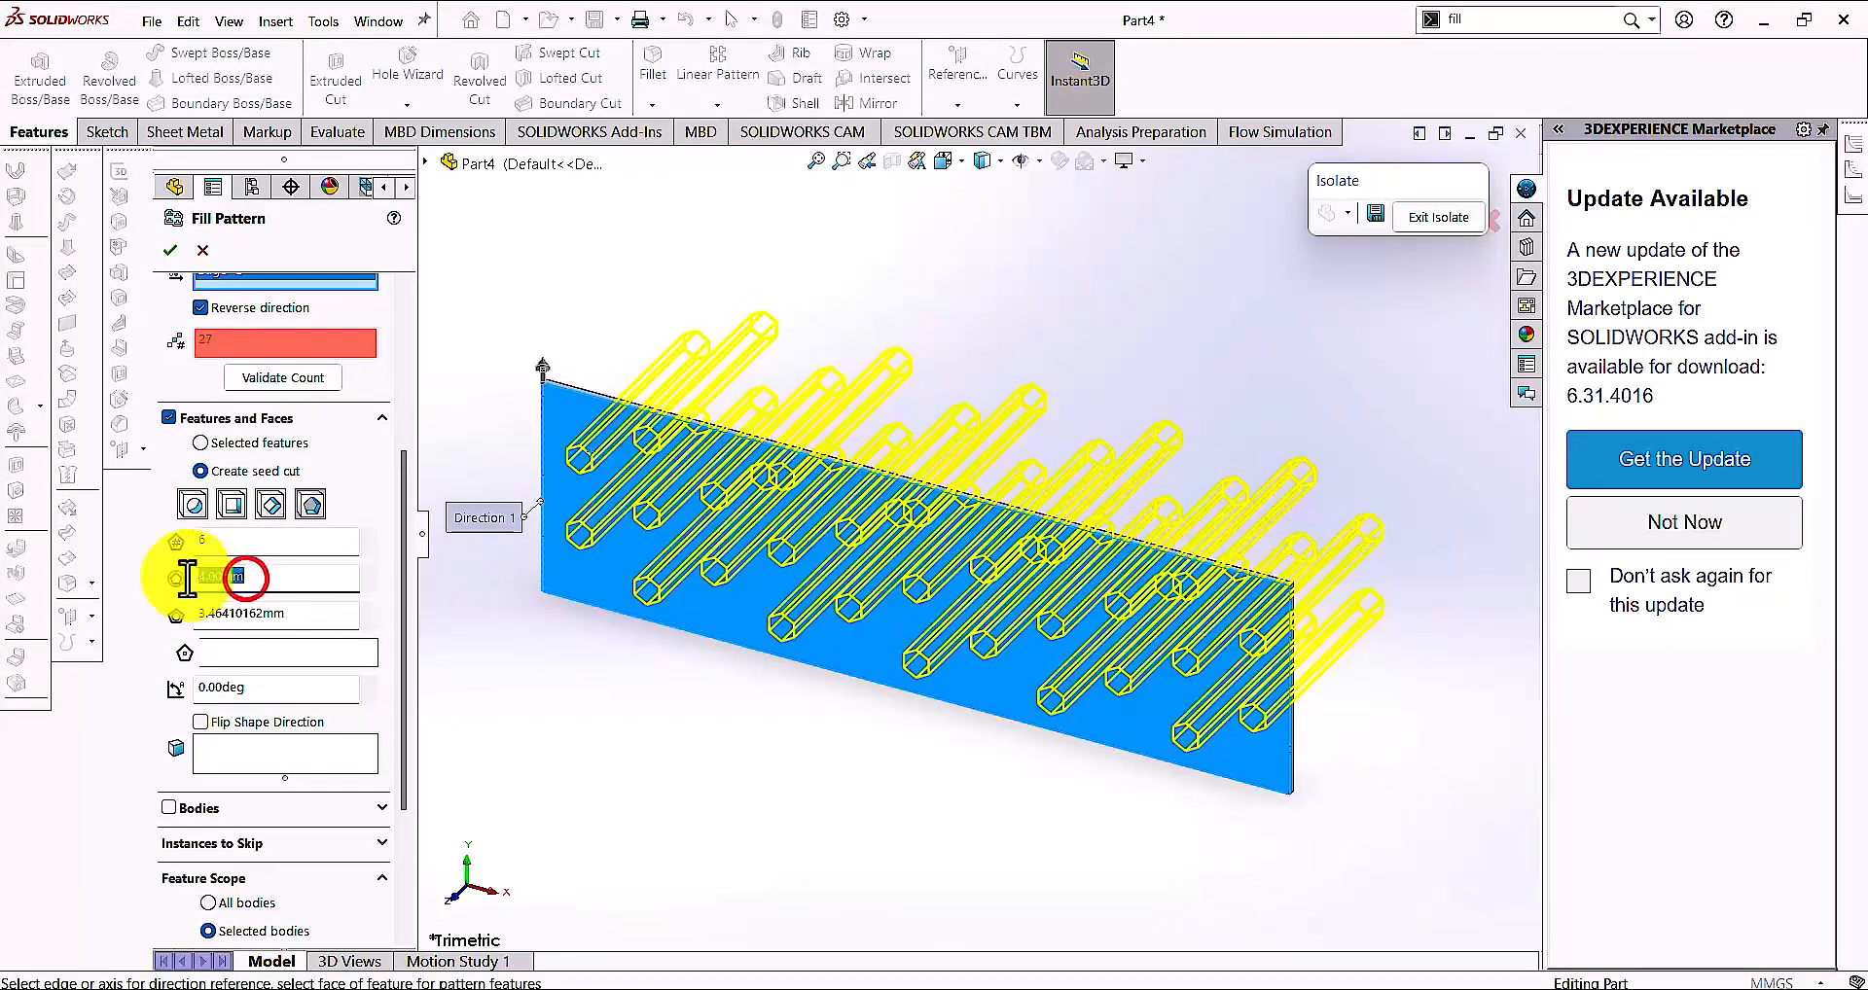
left_click(288, 614)
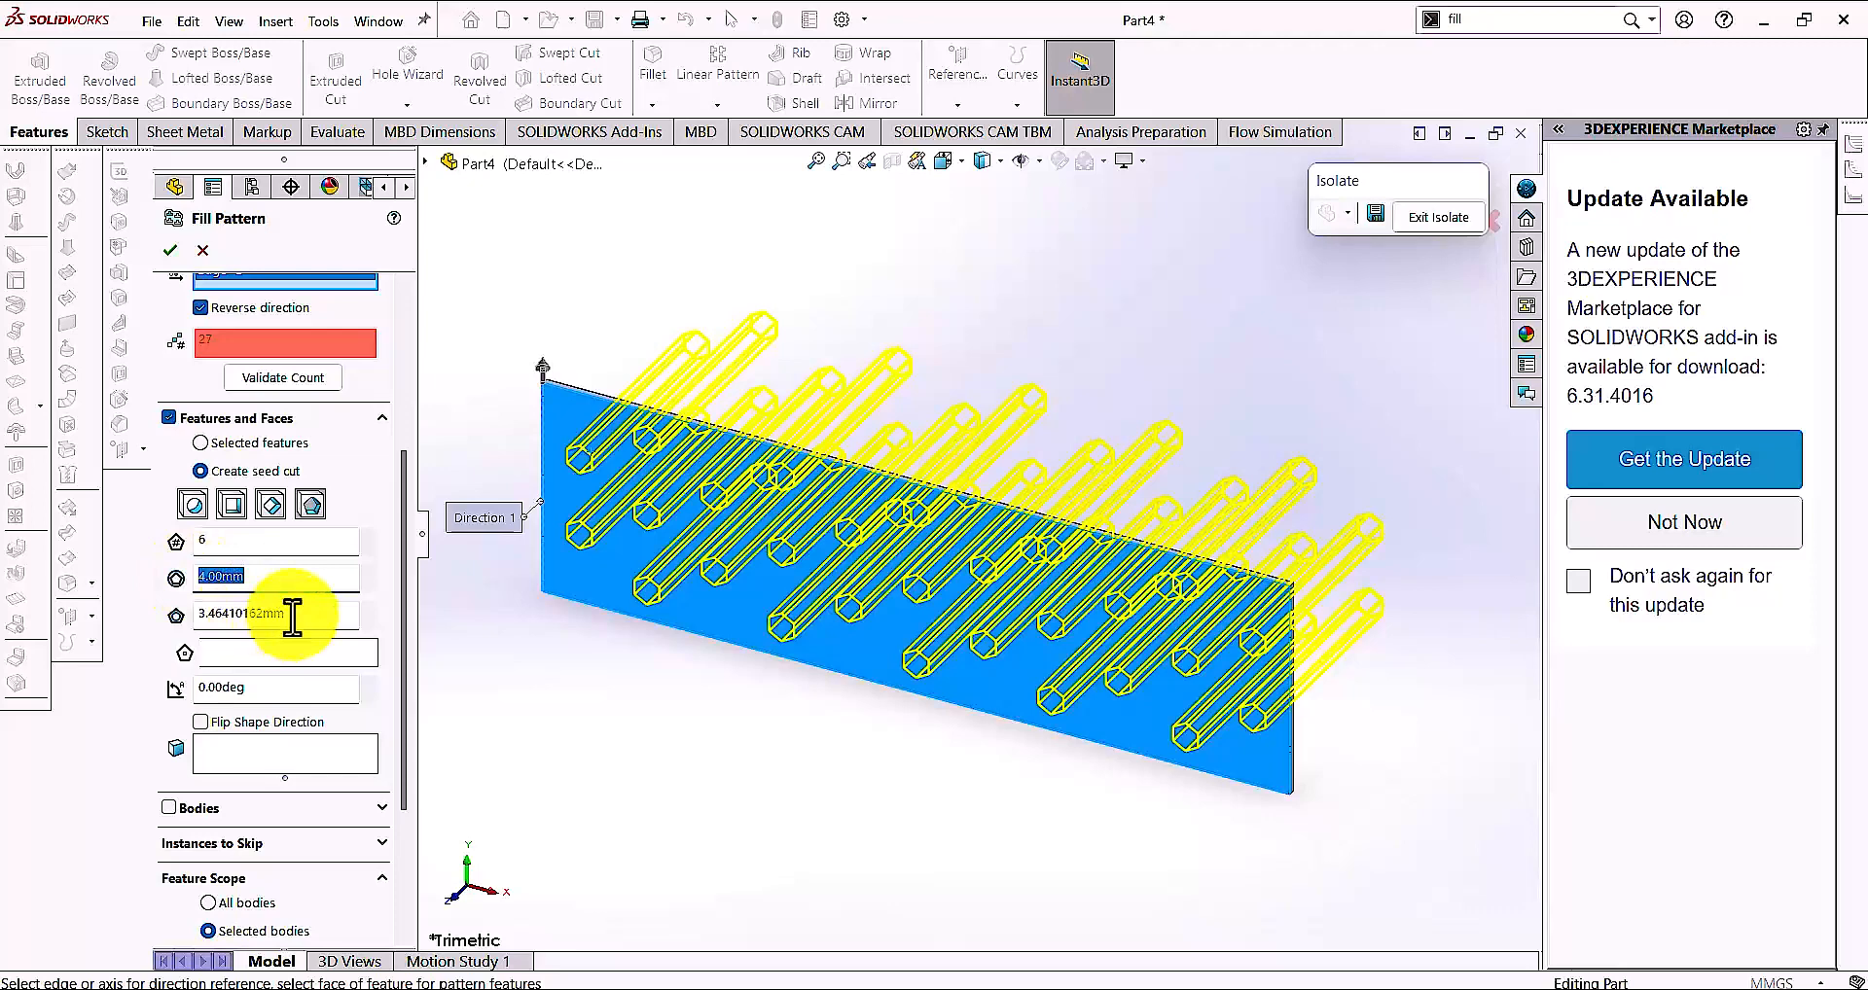
double_click(243, 578)
type("2")
key("Return")
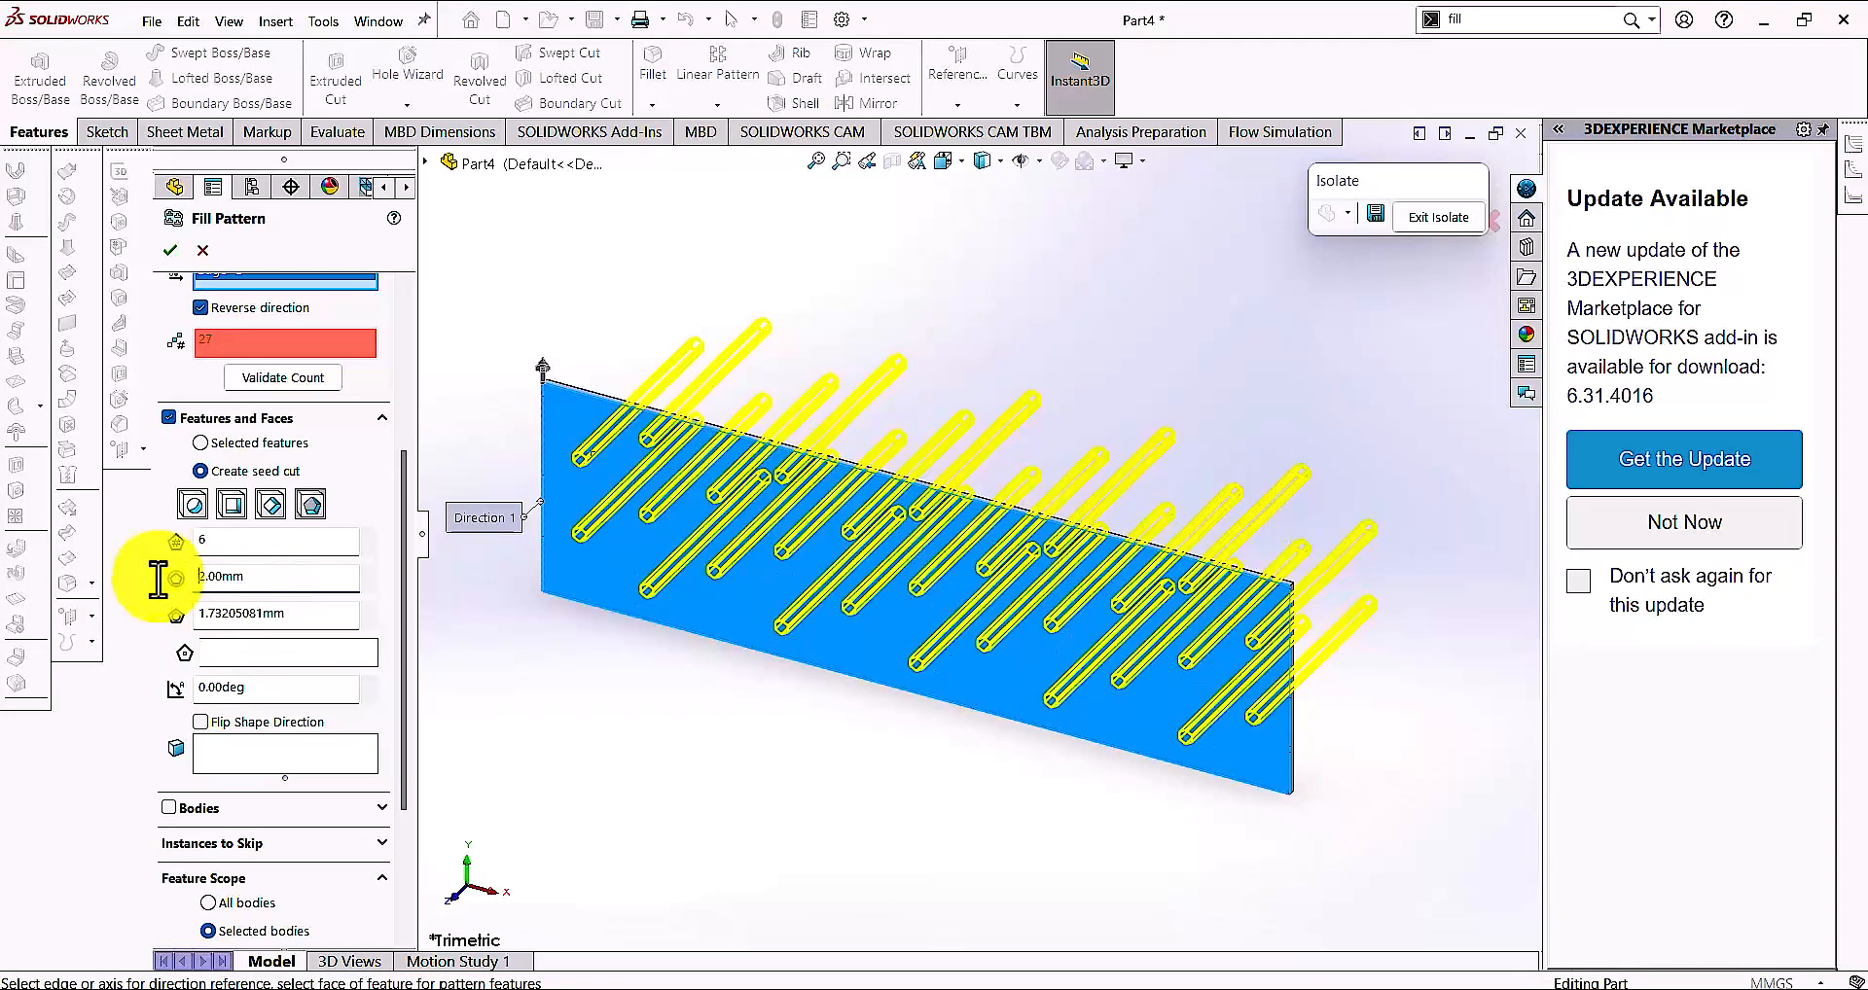
left_click(282, 615)
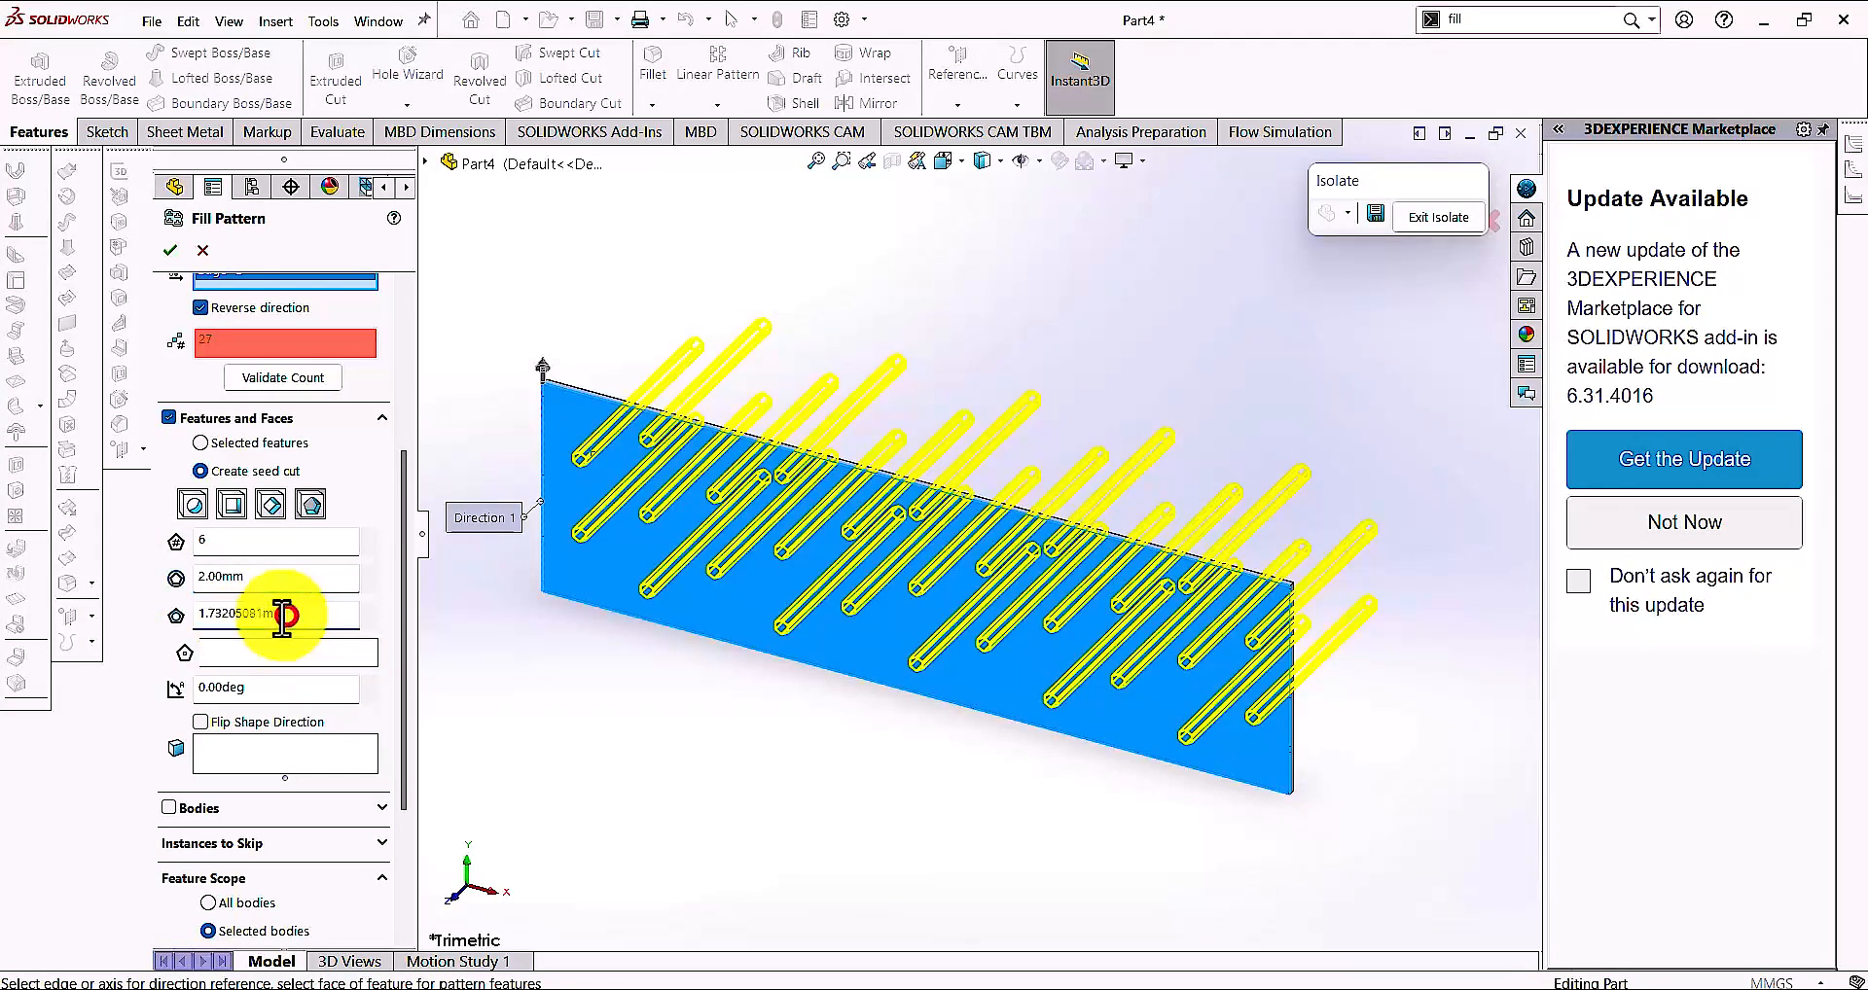
left_click_drag(235, 614, 330, 630)
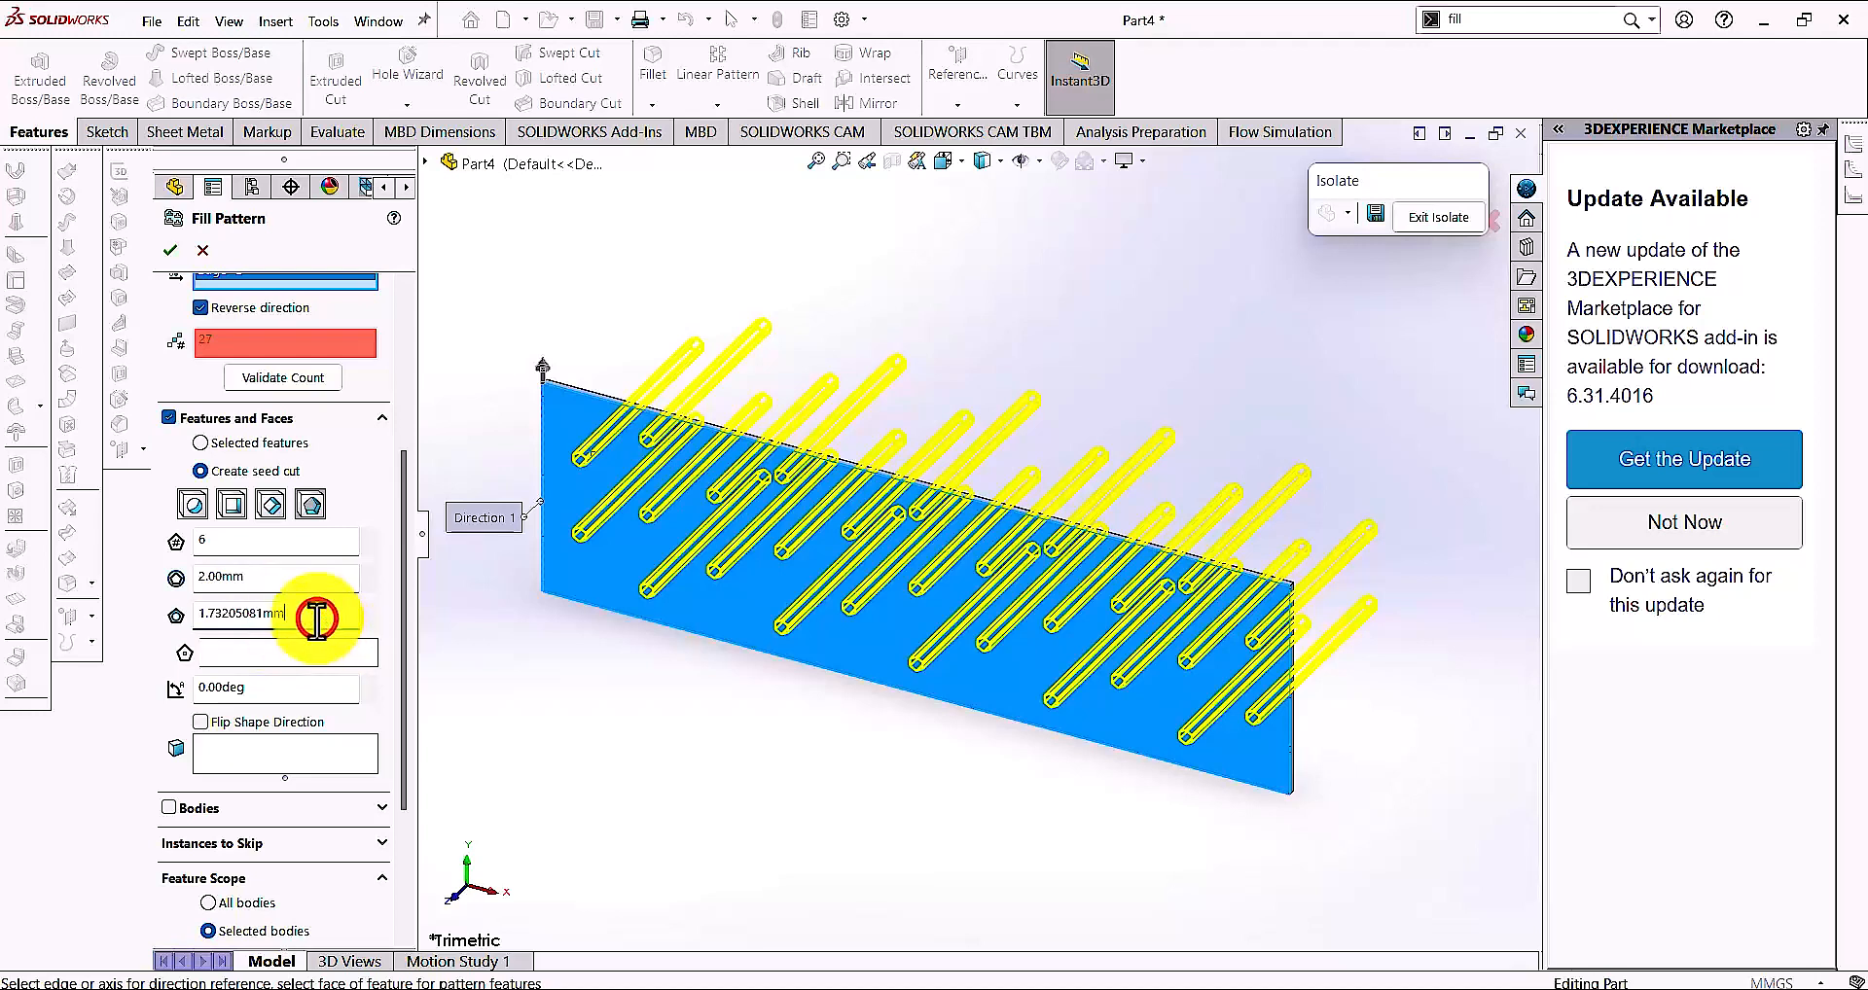
Set the fill pattern's instance spacing to 4.5 mm and its stagger angle to 30 degrees
mouse_move(405, 690)
left_mouse_down()
mouse_move(435, 827)
mouse_move(389, 503)
left_mouse_up()
left_click_drag(308, 453, 167, 440)
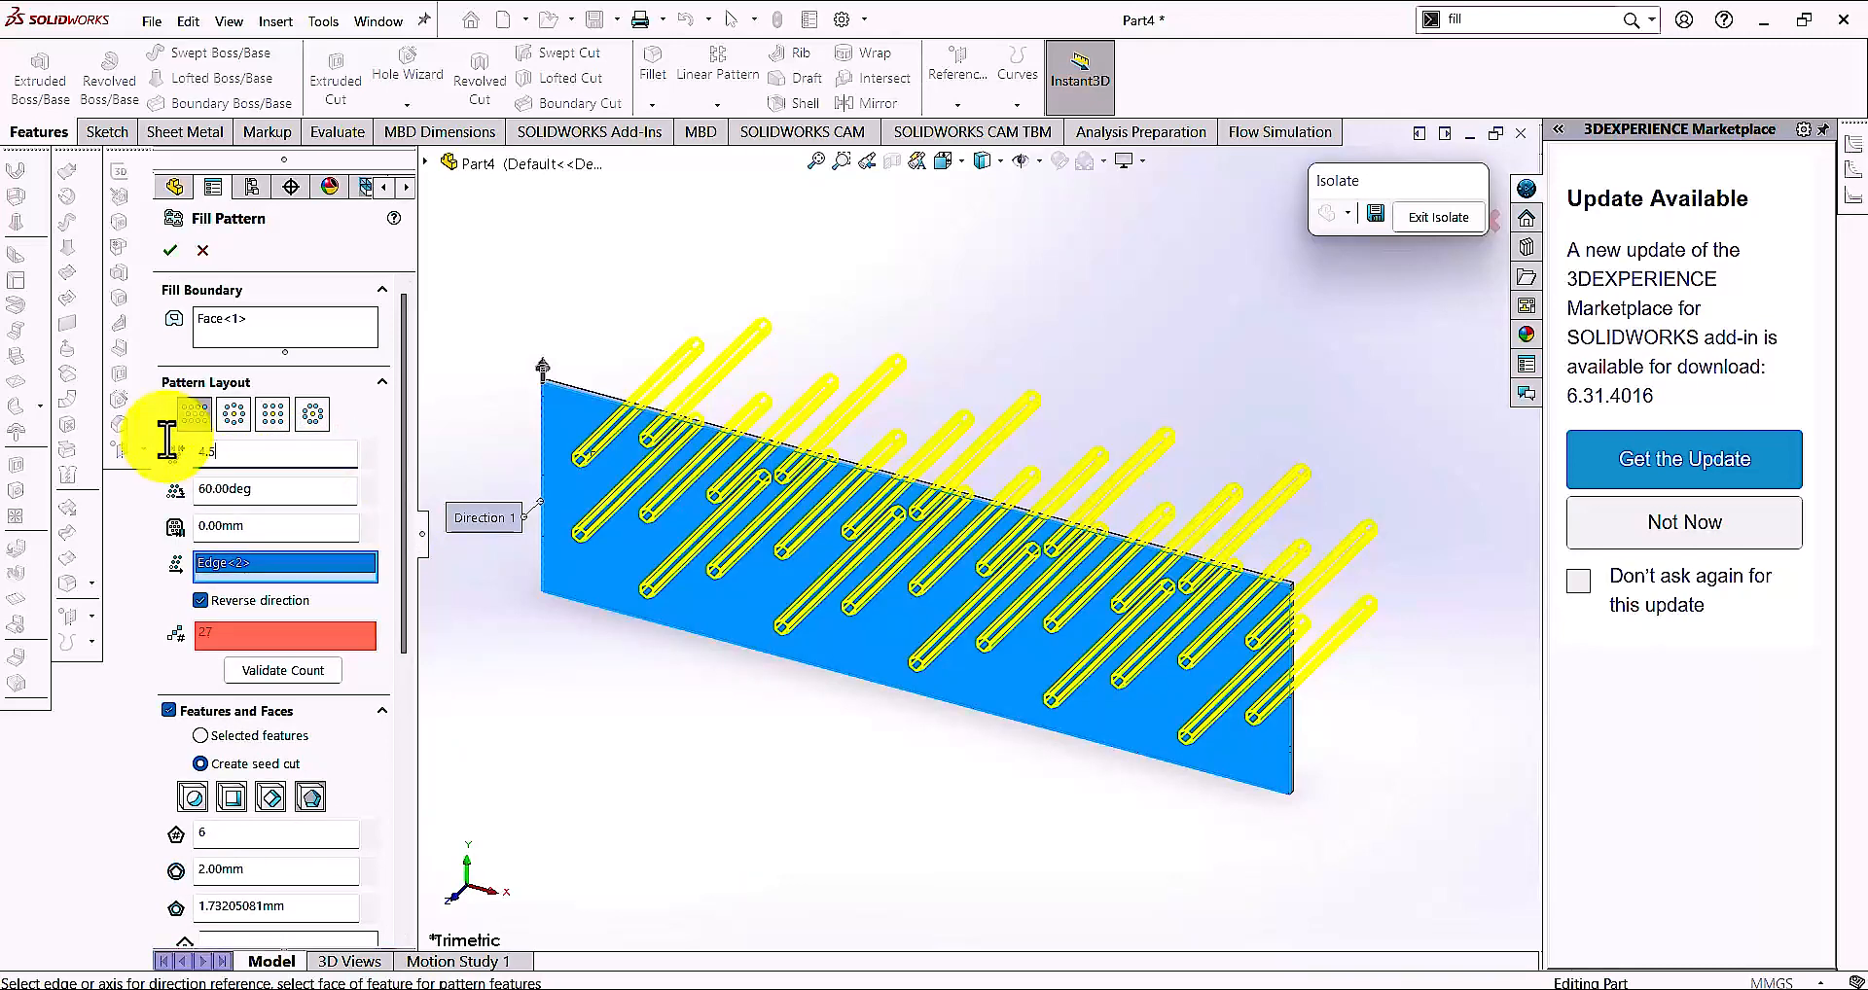
type("4.5")
key("Return")
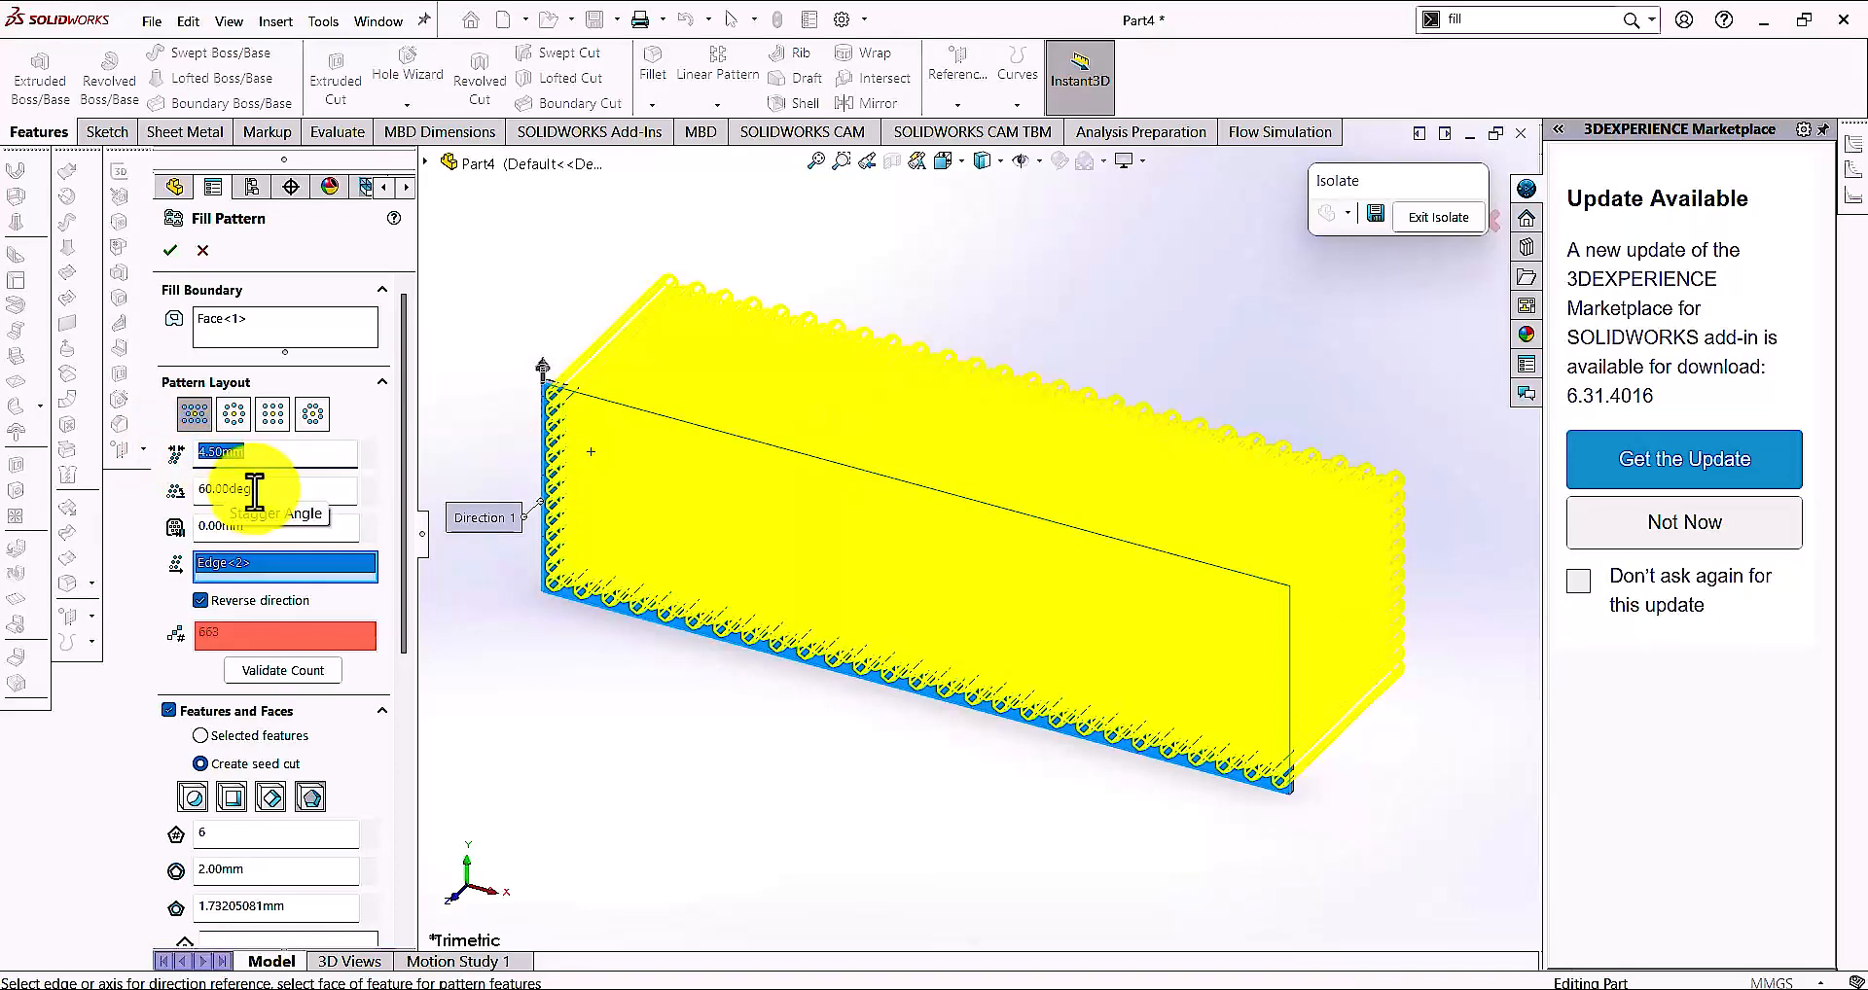
left_click_drag(254, 499, 181, 499)
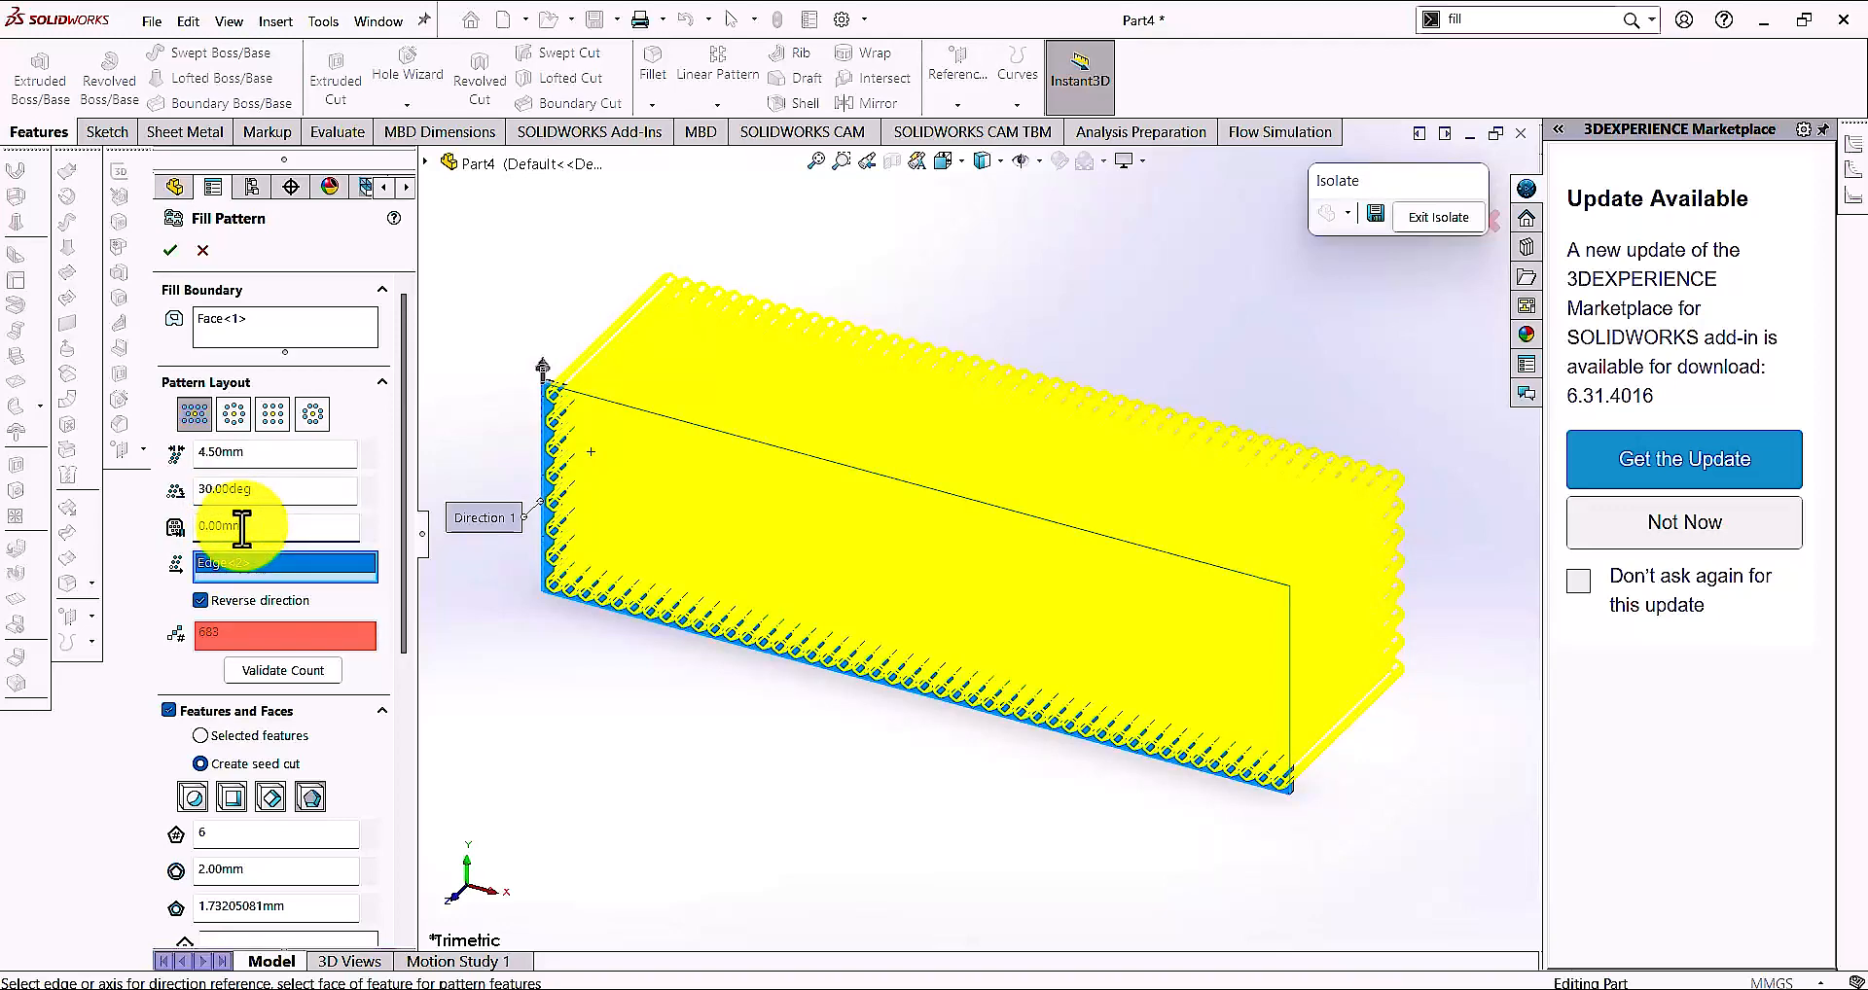
Examine the hexagon pattern preview closely along the plate's edges and from several angles
scroll(759, 603, "up", 3)
scroll(764, 603, "down", 8)
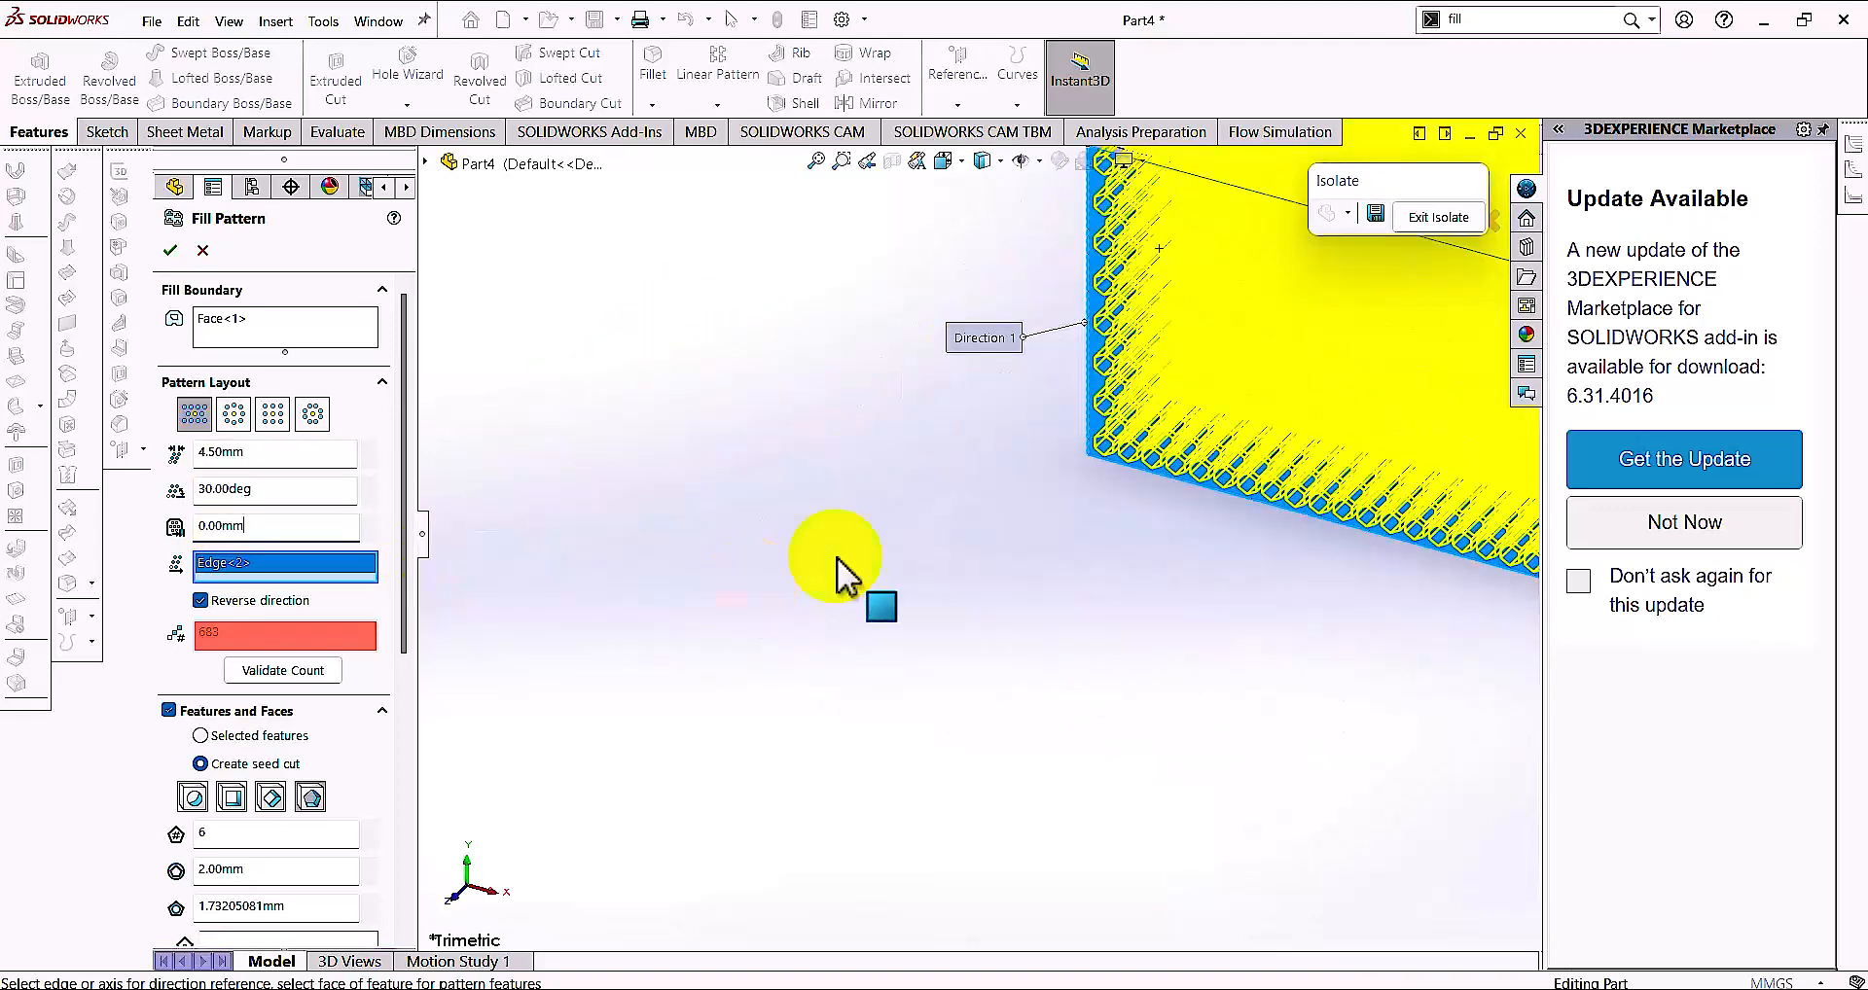
scroll(1244, 262, "down", 6)
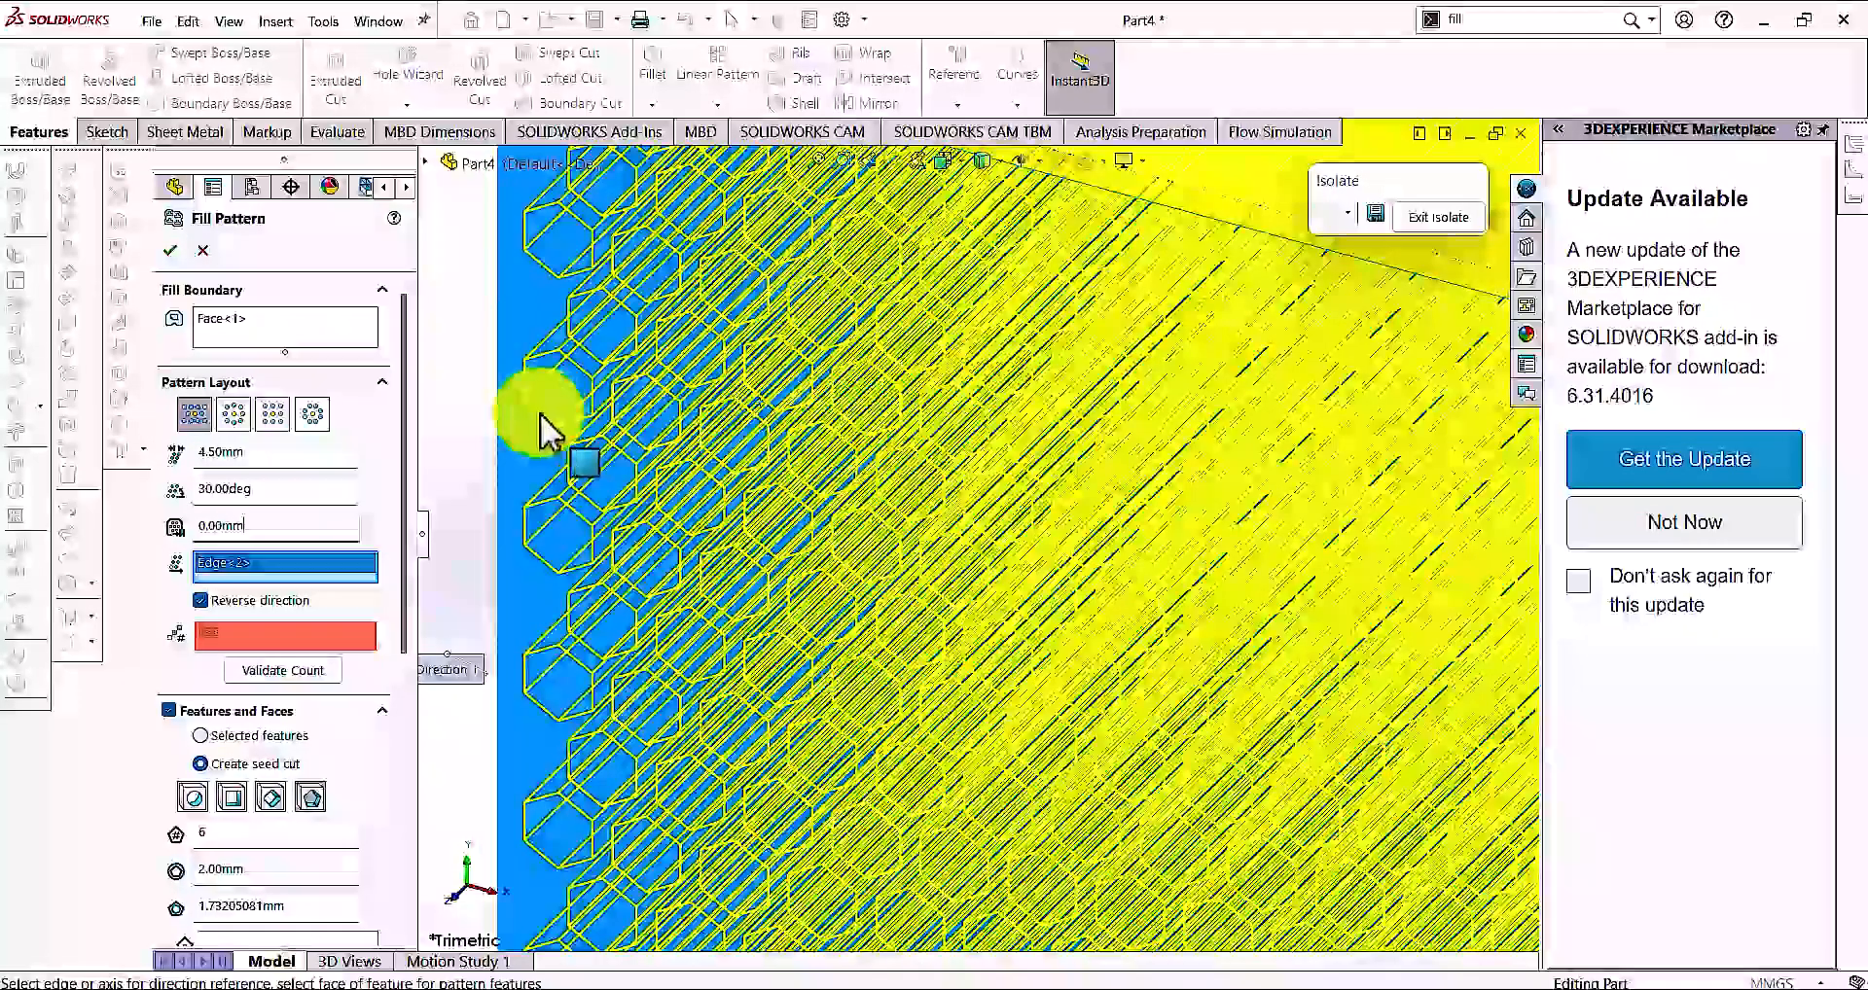
scroll(531, 458, "down", 2)
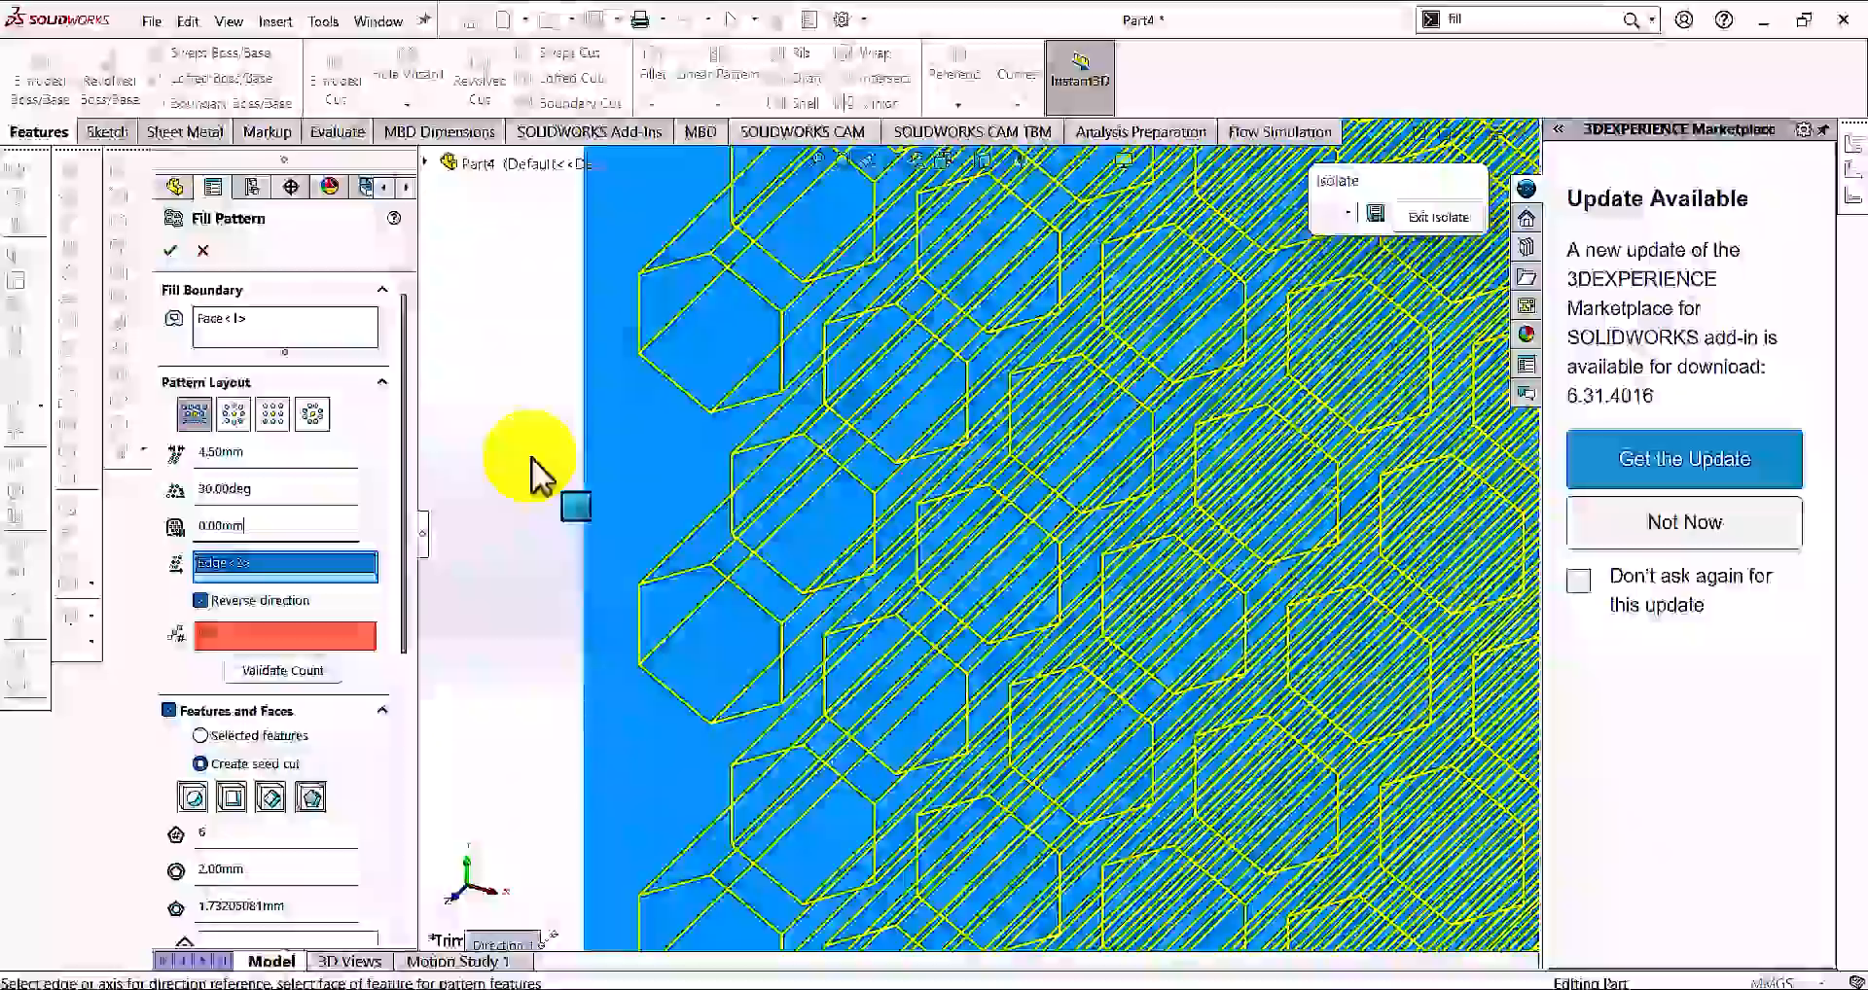
scroll(531, 457, "up", 3)
scroll(531, 457, "up", 4)
scroll(896, 429, "down", 4)
middle_click_drag(876, 447, 887, 435)
scroll(887, 435, "up", 8)
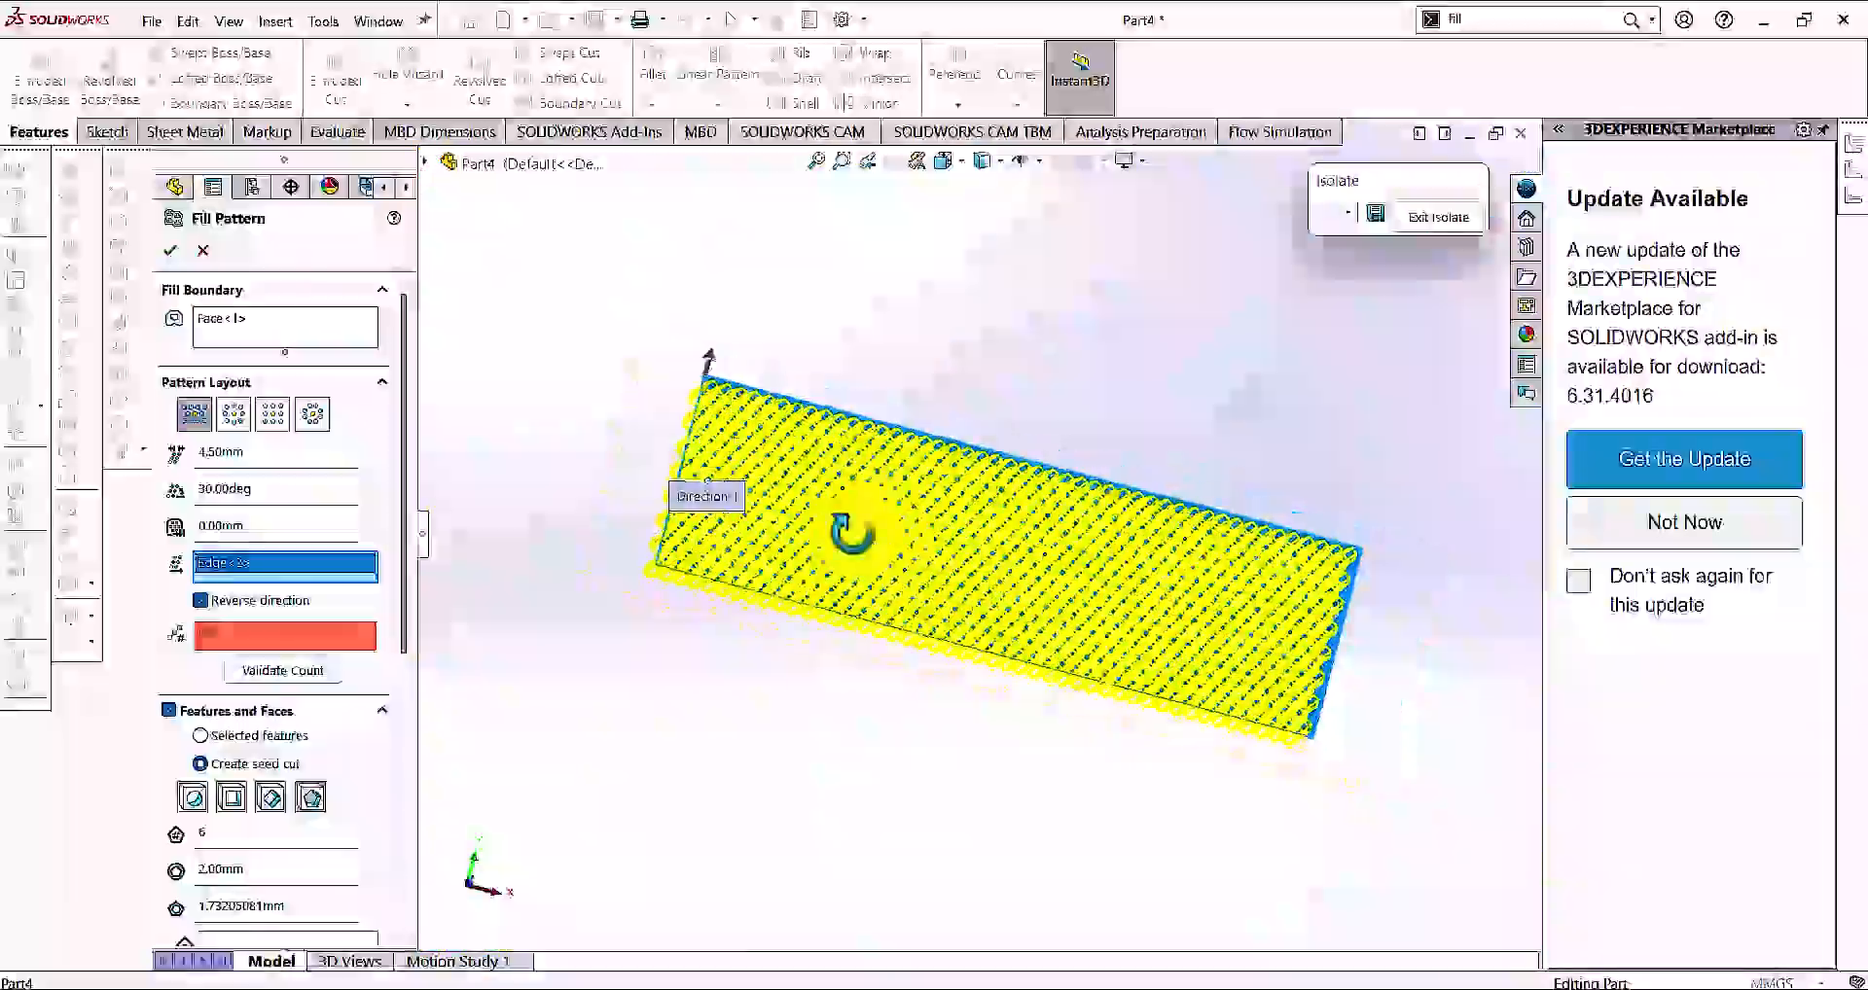
middle_click_drag(767, 550, 696, 542)
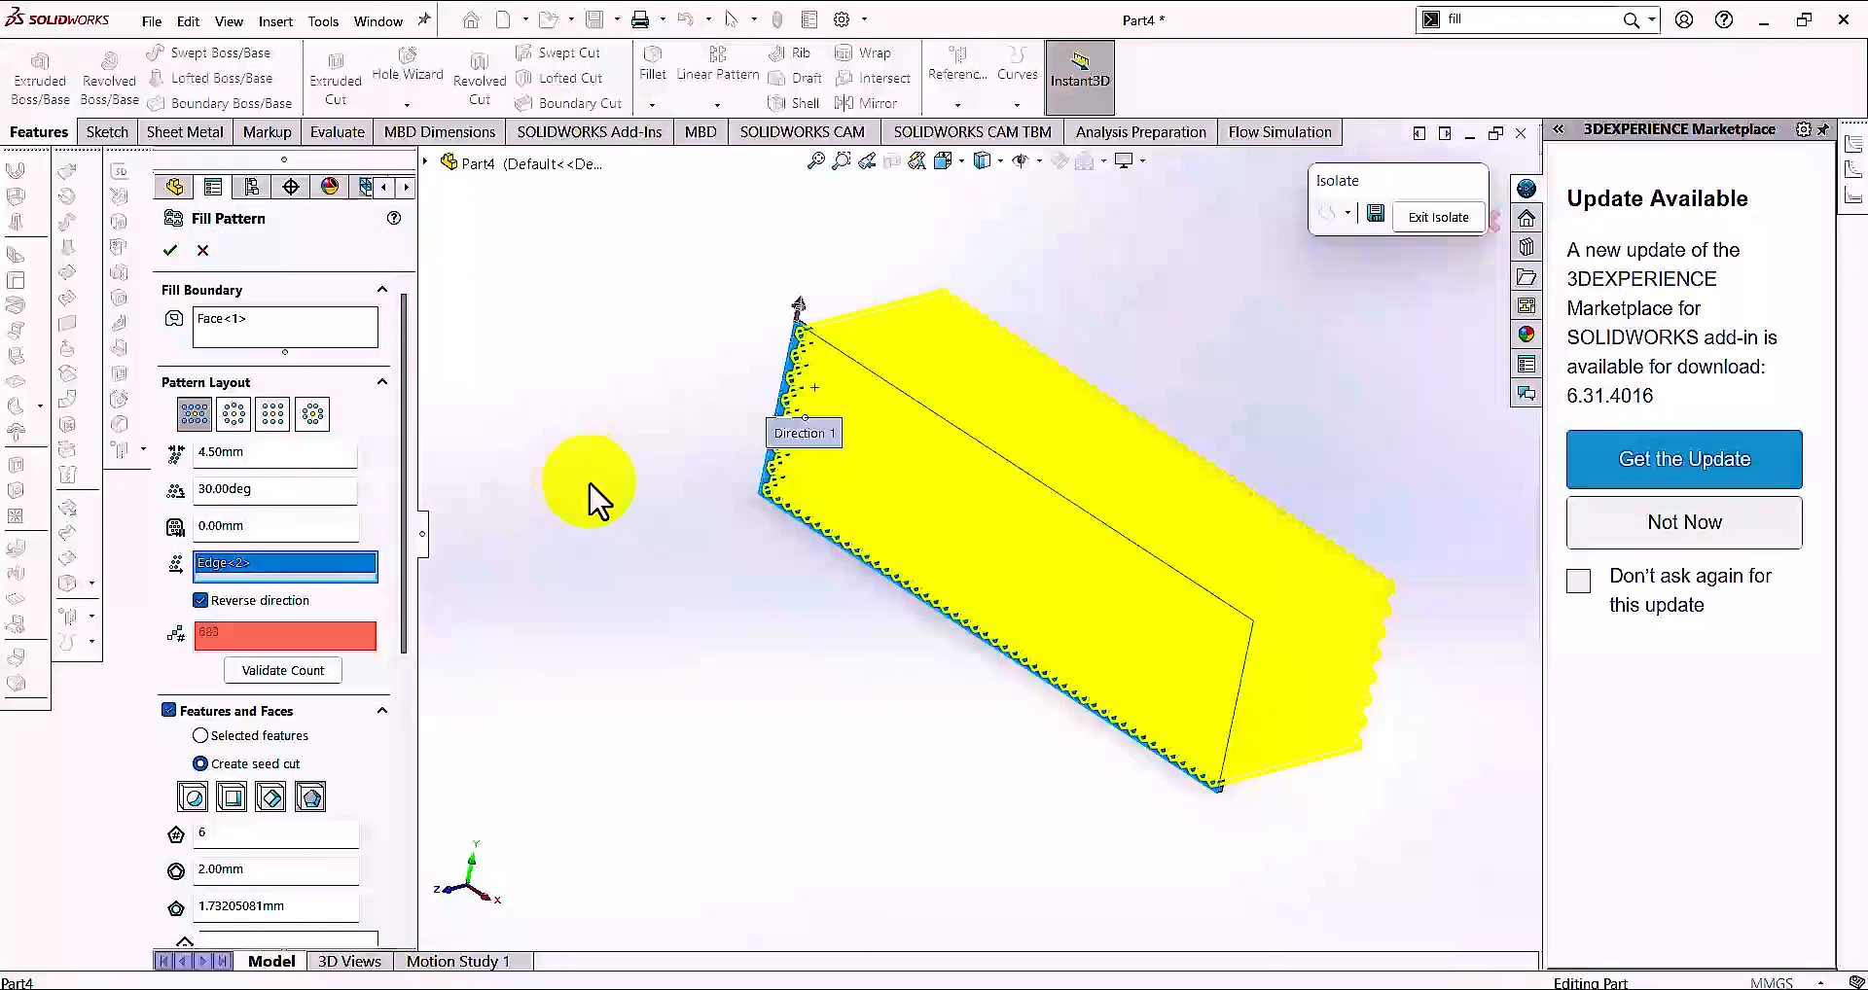
Create the hexagonal fill pattern on the plate with the current settings and inspect the perforated result
scroll(346, 396, "down", 5)
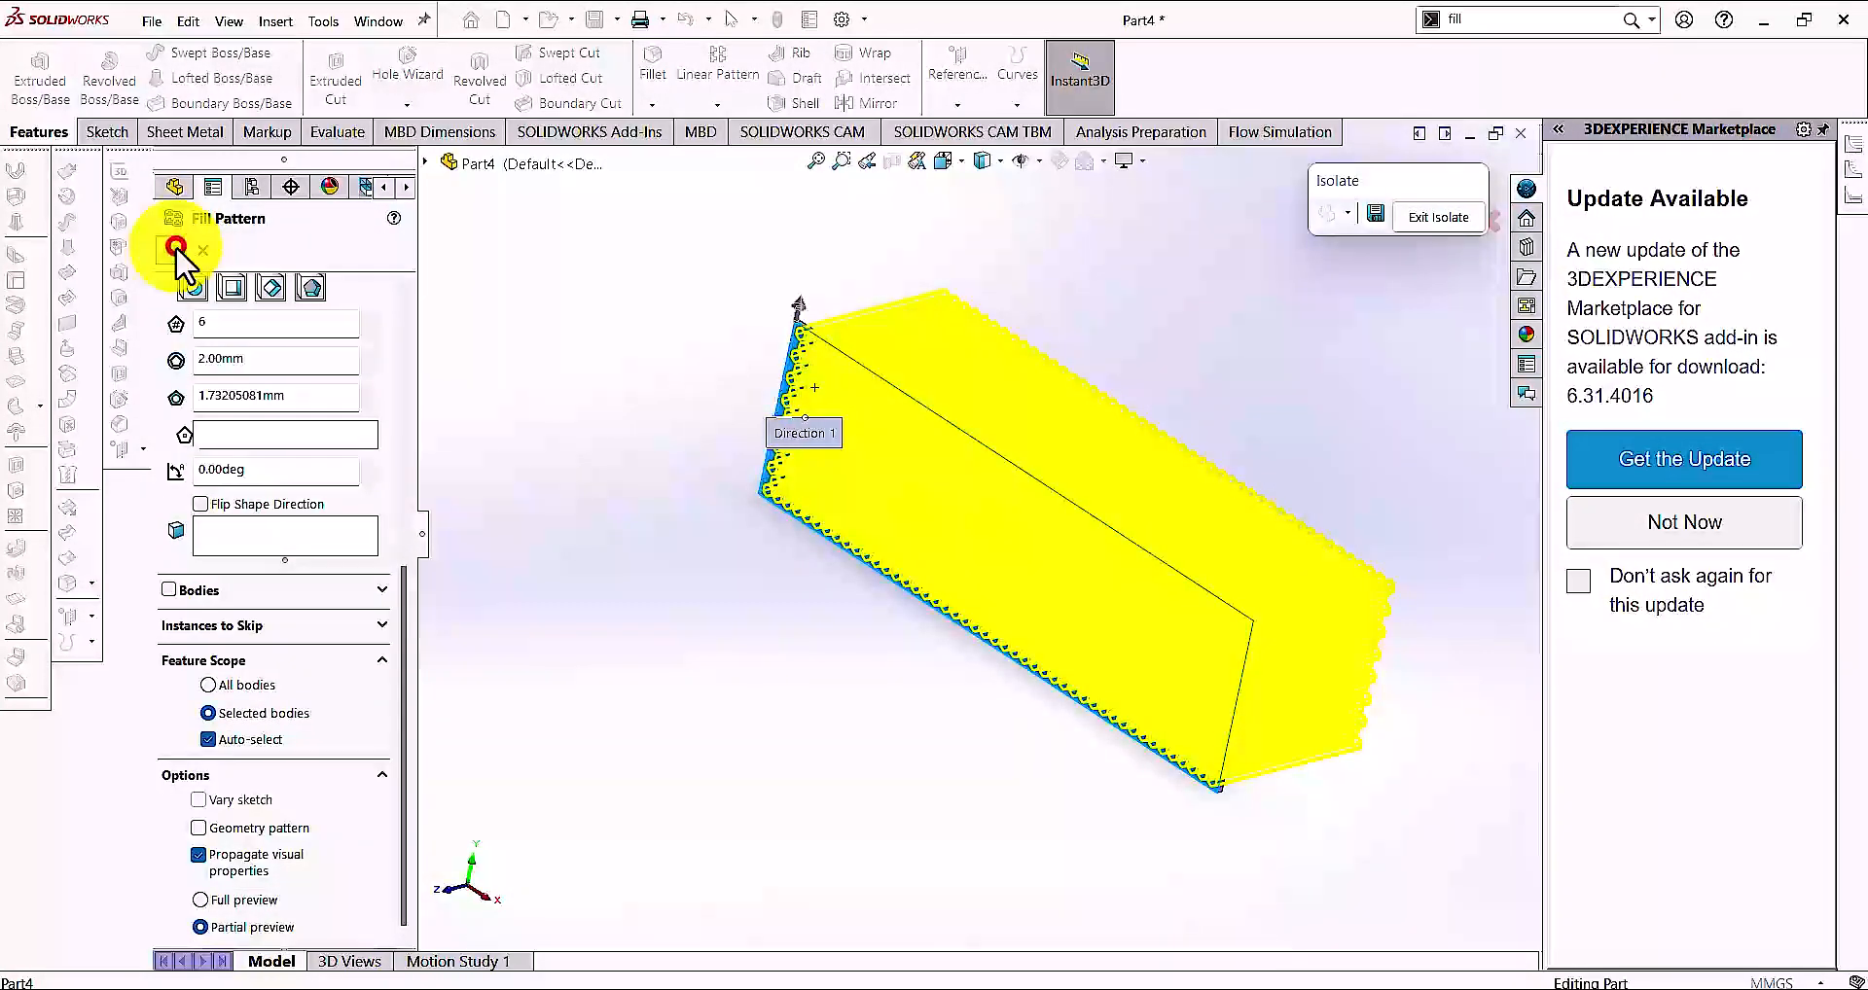
left_click(170, 250)
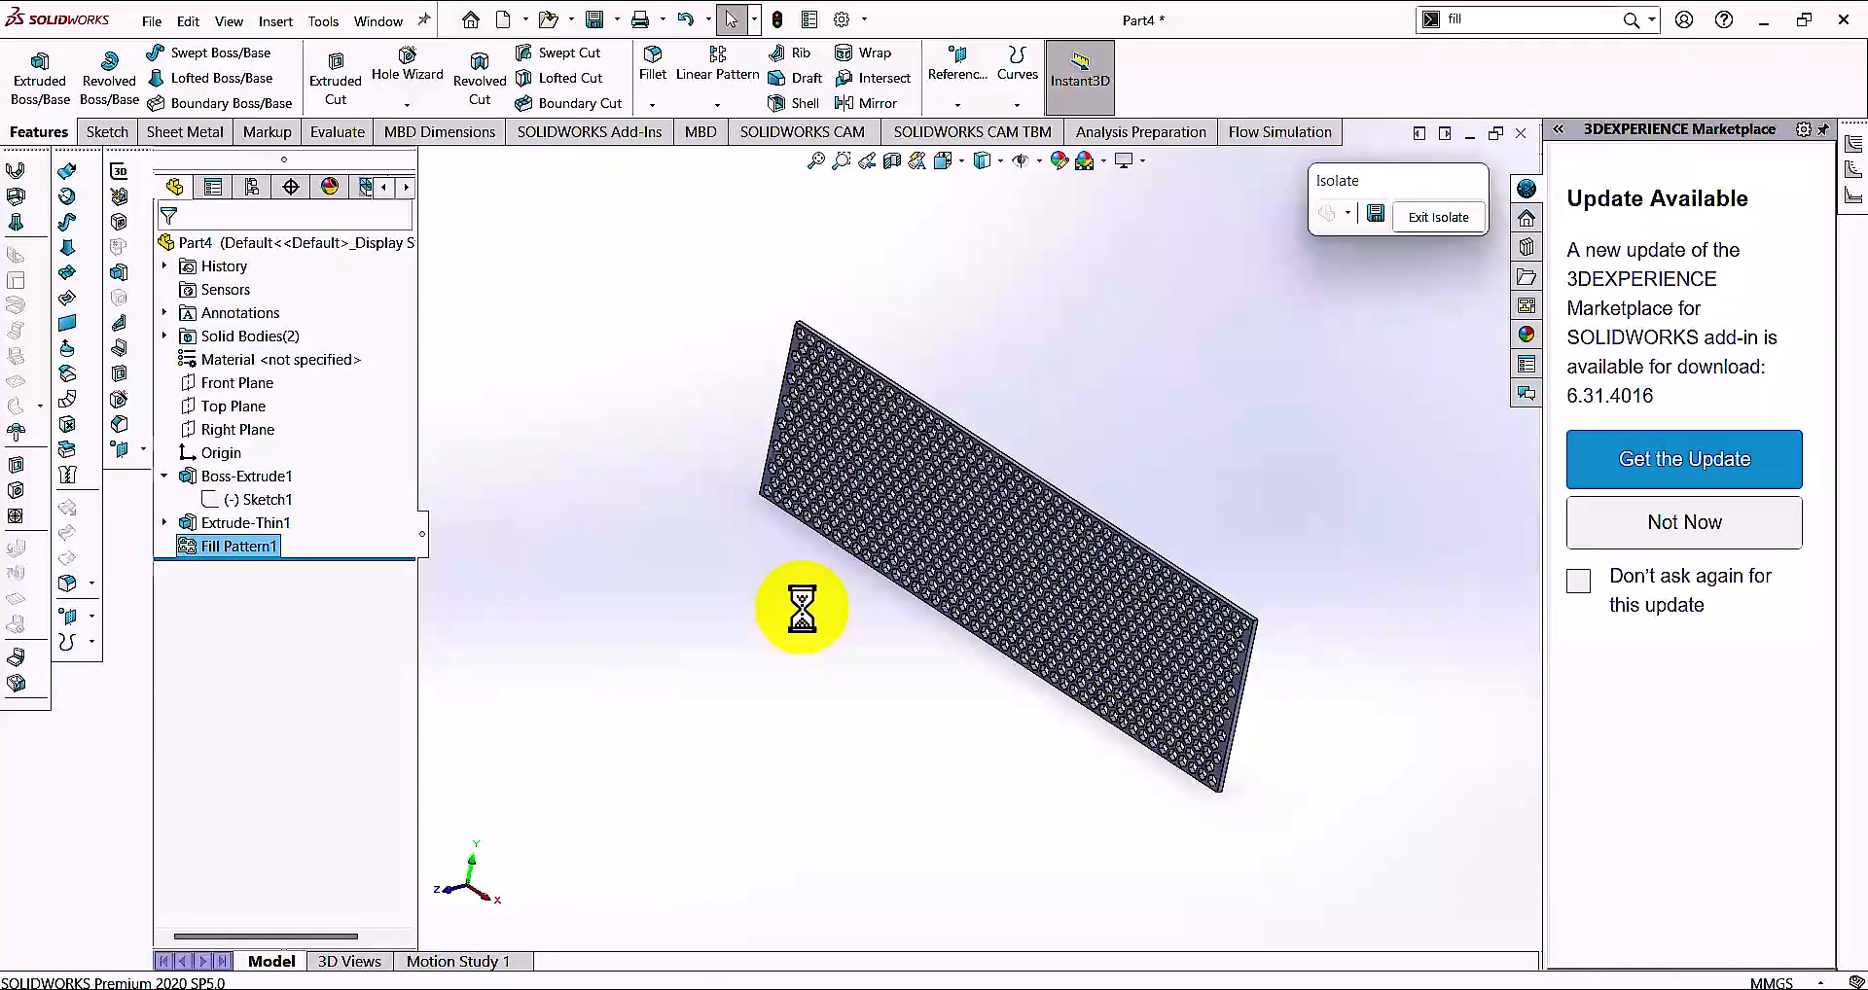
scroll(988, 562, "down", 8)
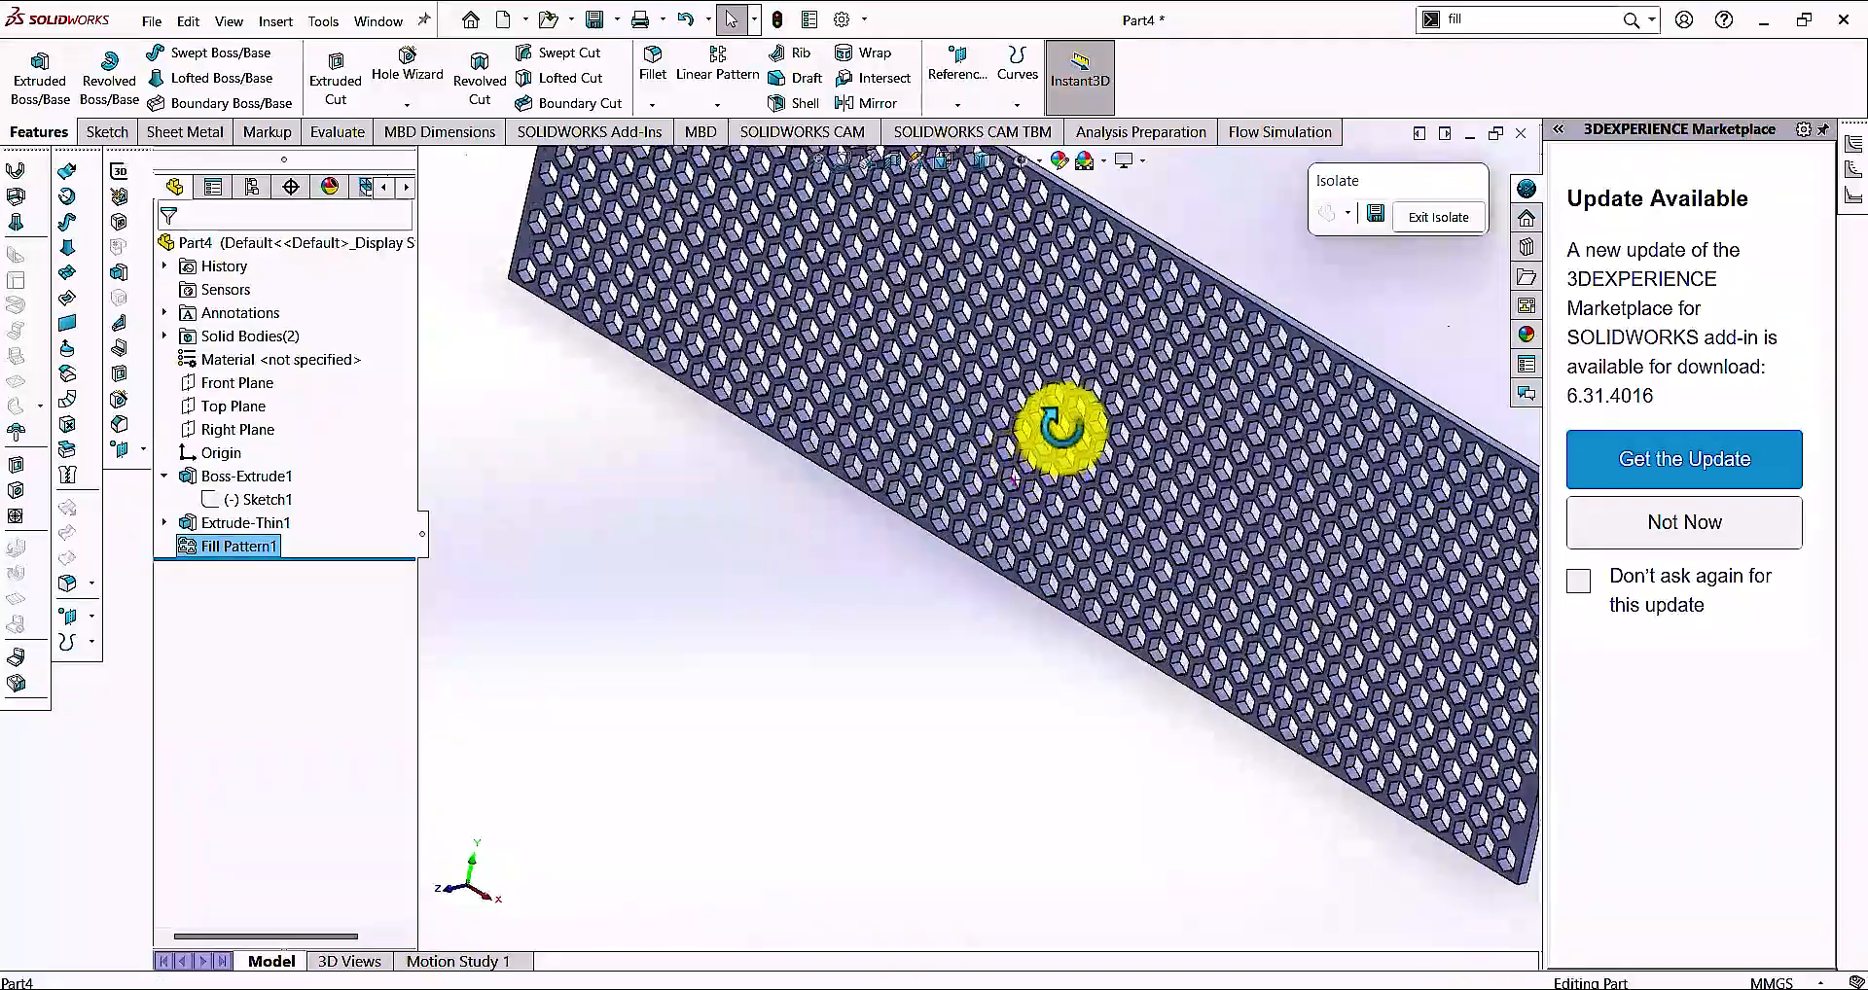
middle_click_drag(1064, 424, 992, 492)
scroll(1076, 446, "up", 5)
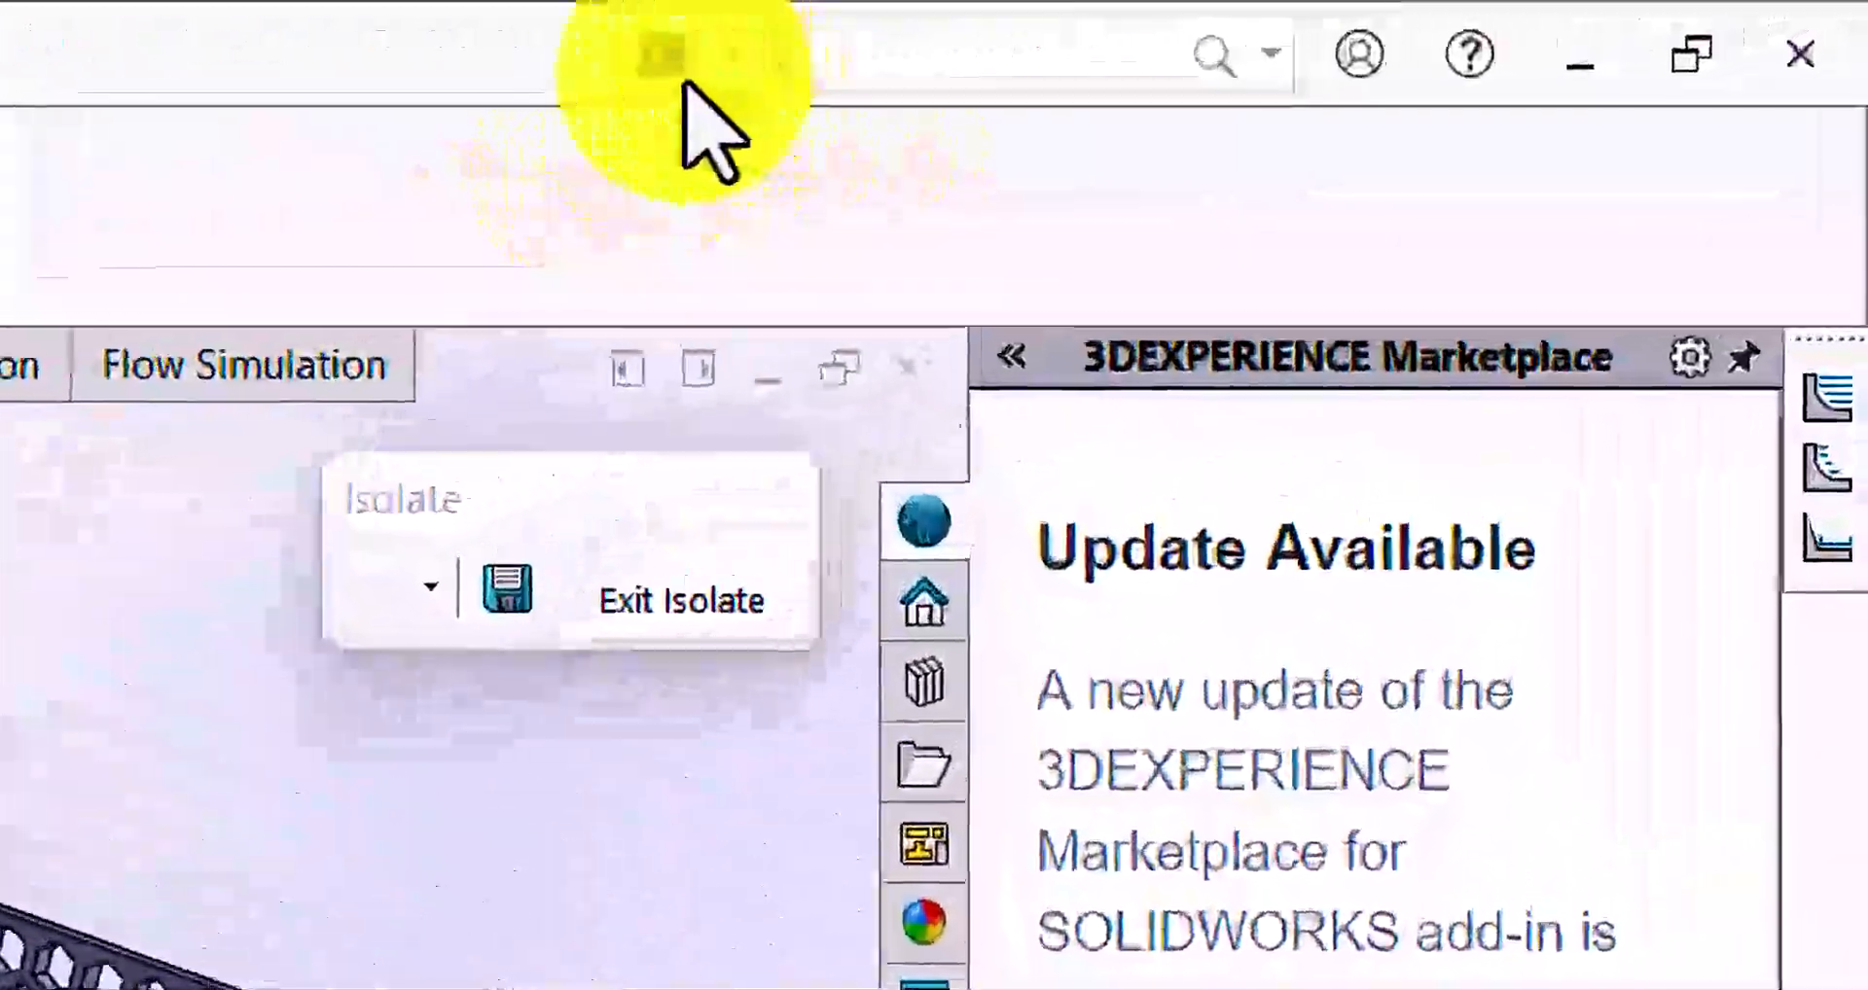
Offset the perforated plate's large front face as a surface at a distance of 0 mm
left_click(744, 54)
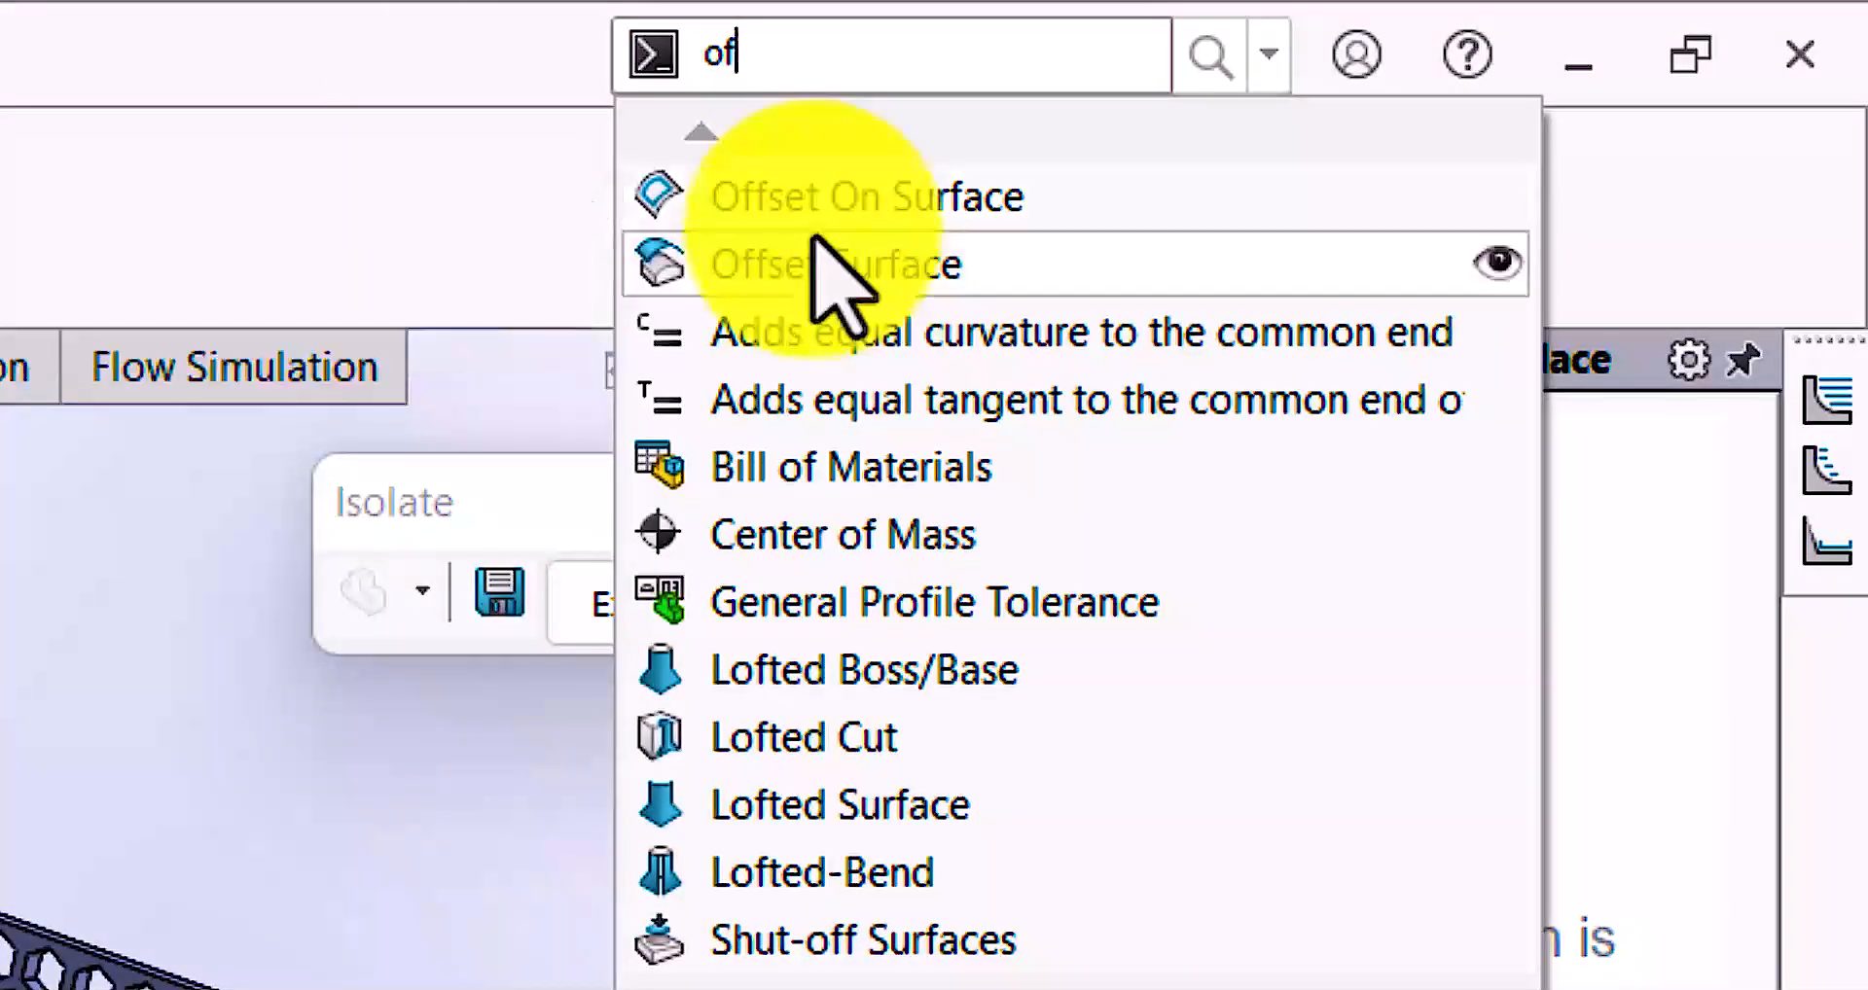
left_click(827, 265)
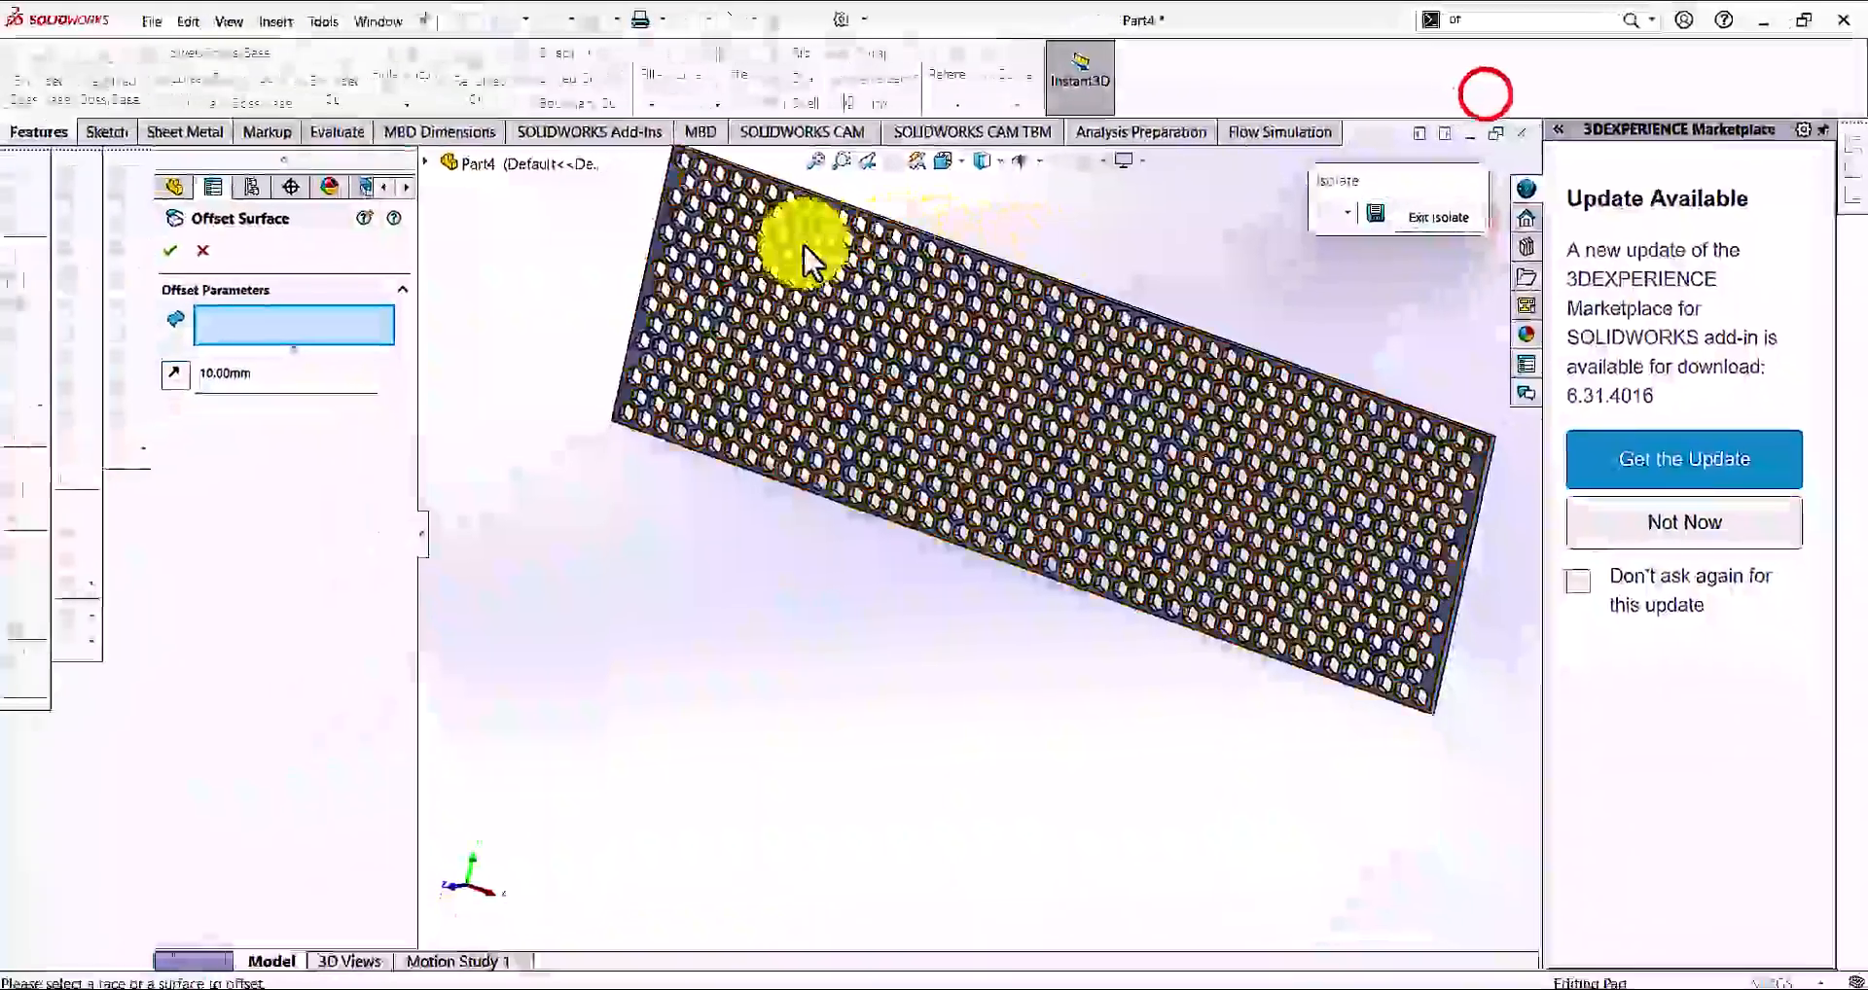
left_click(667, 216)
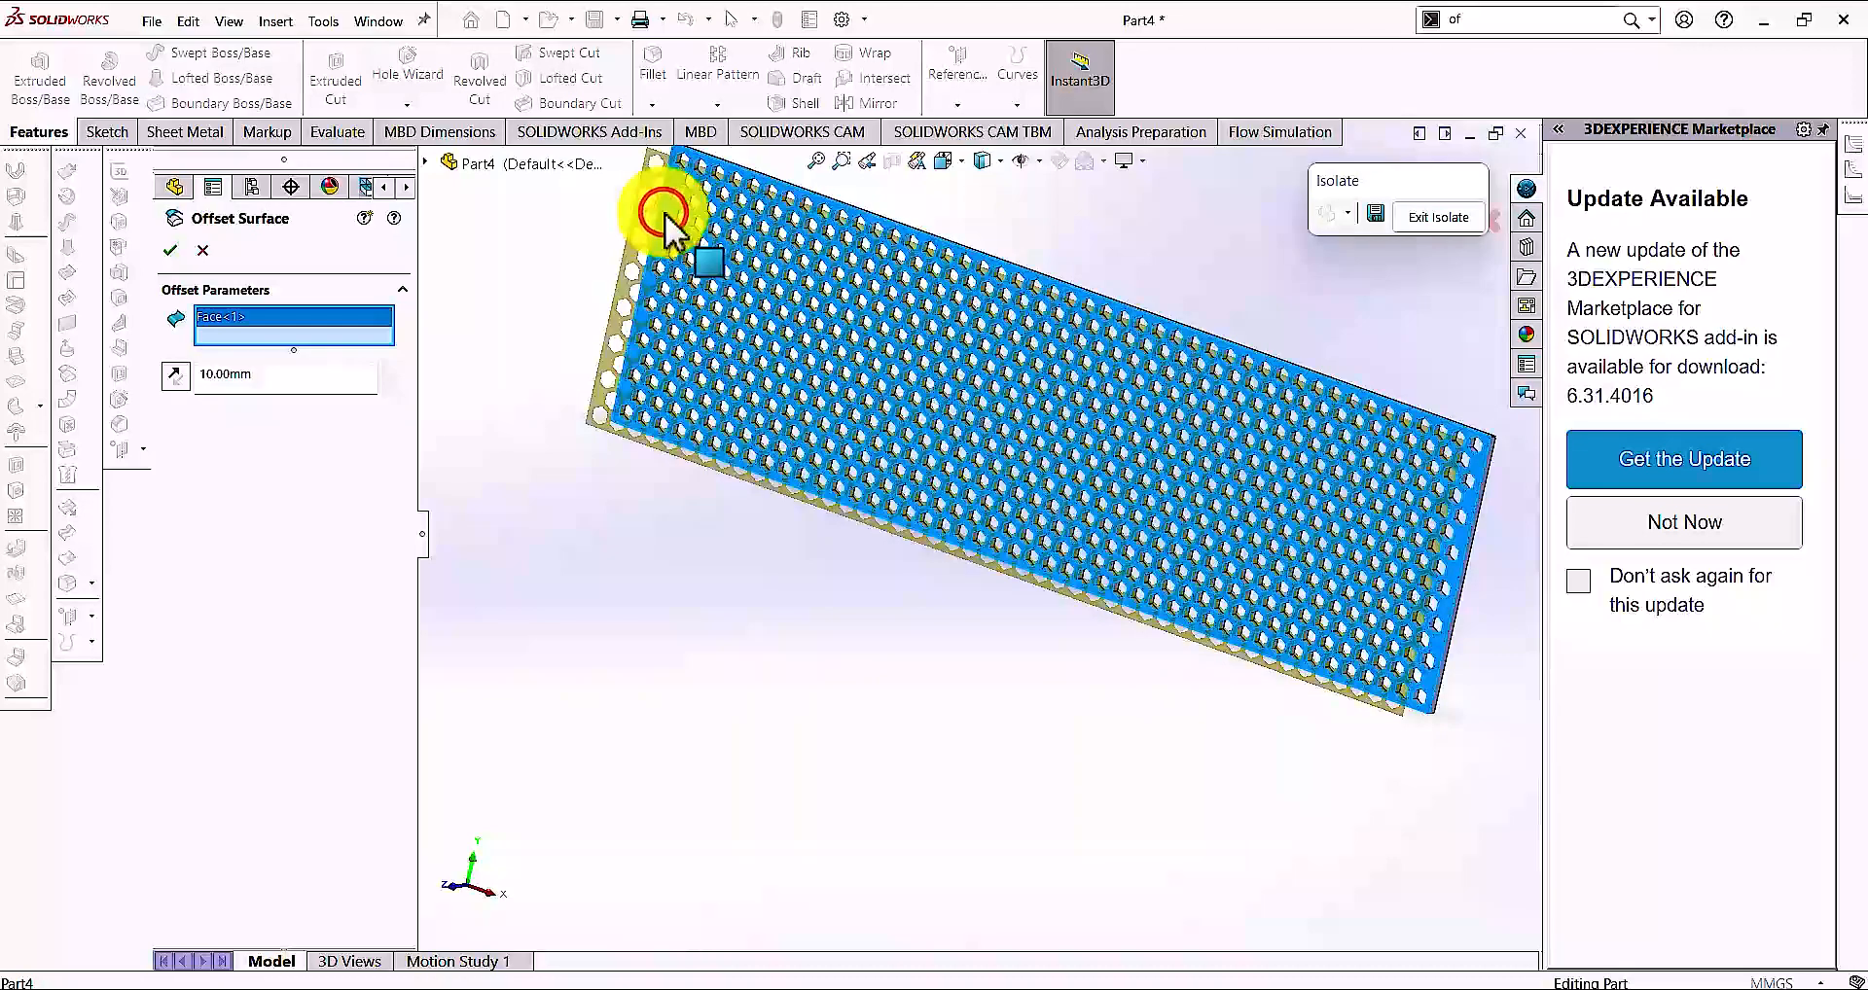
left_click_drag(281, 376, 114, 373)
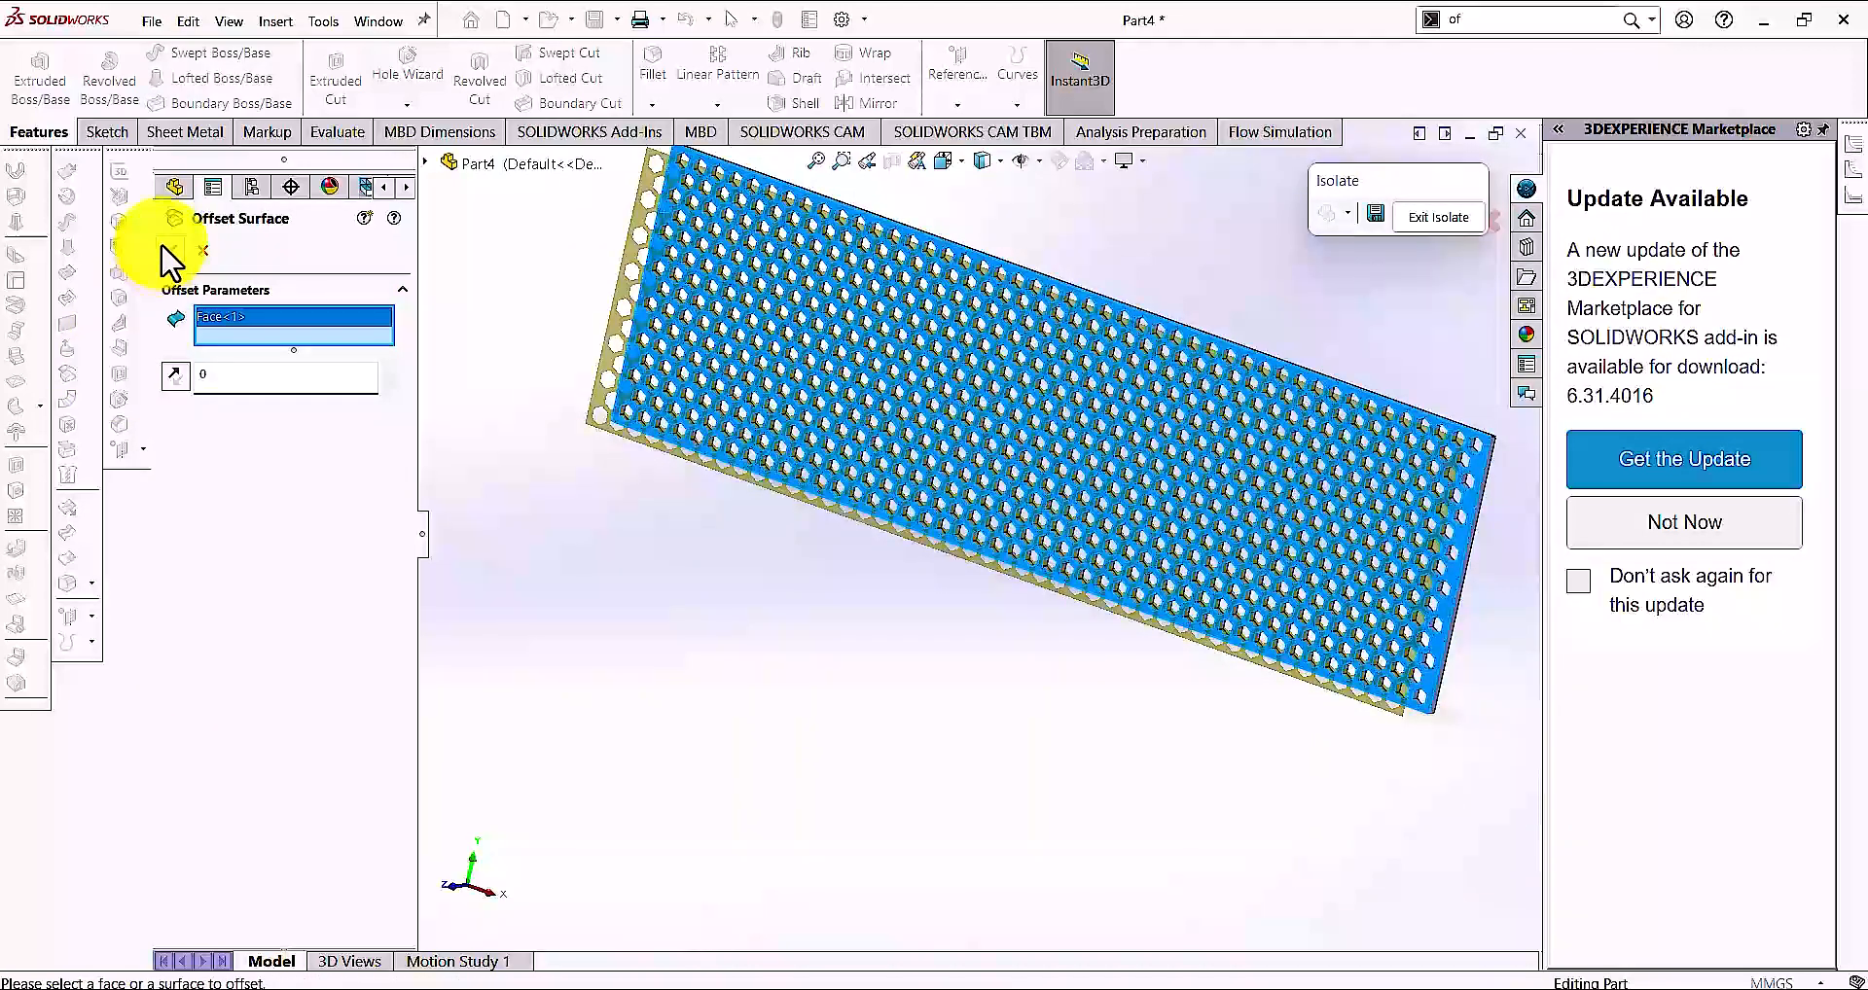
type("0")
key("Return")
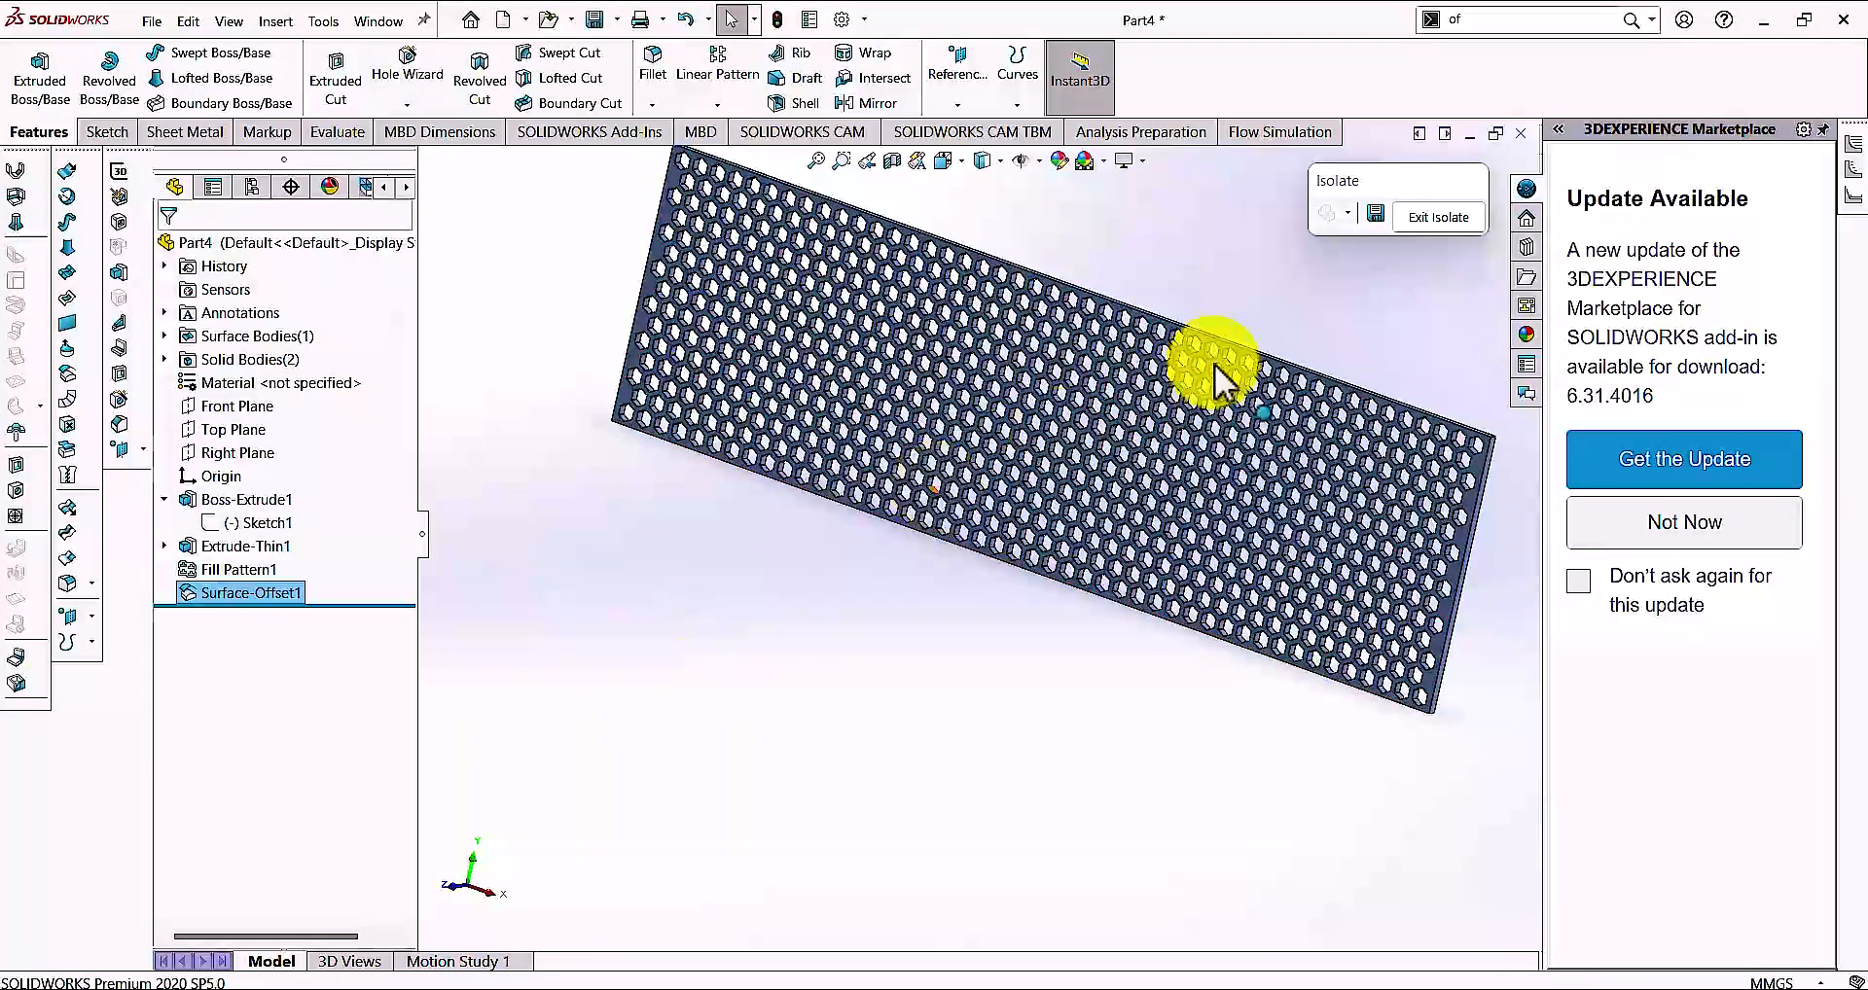
Exit the isolated view and hide the solid thin plate body, keeping the perforated offset surface and the block shown
left_click(1420, 220)
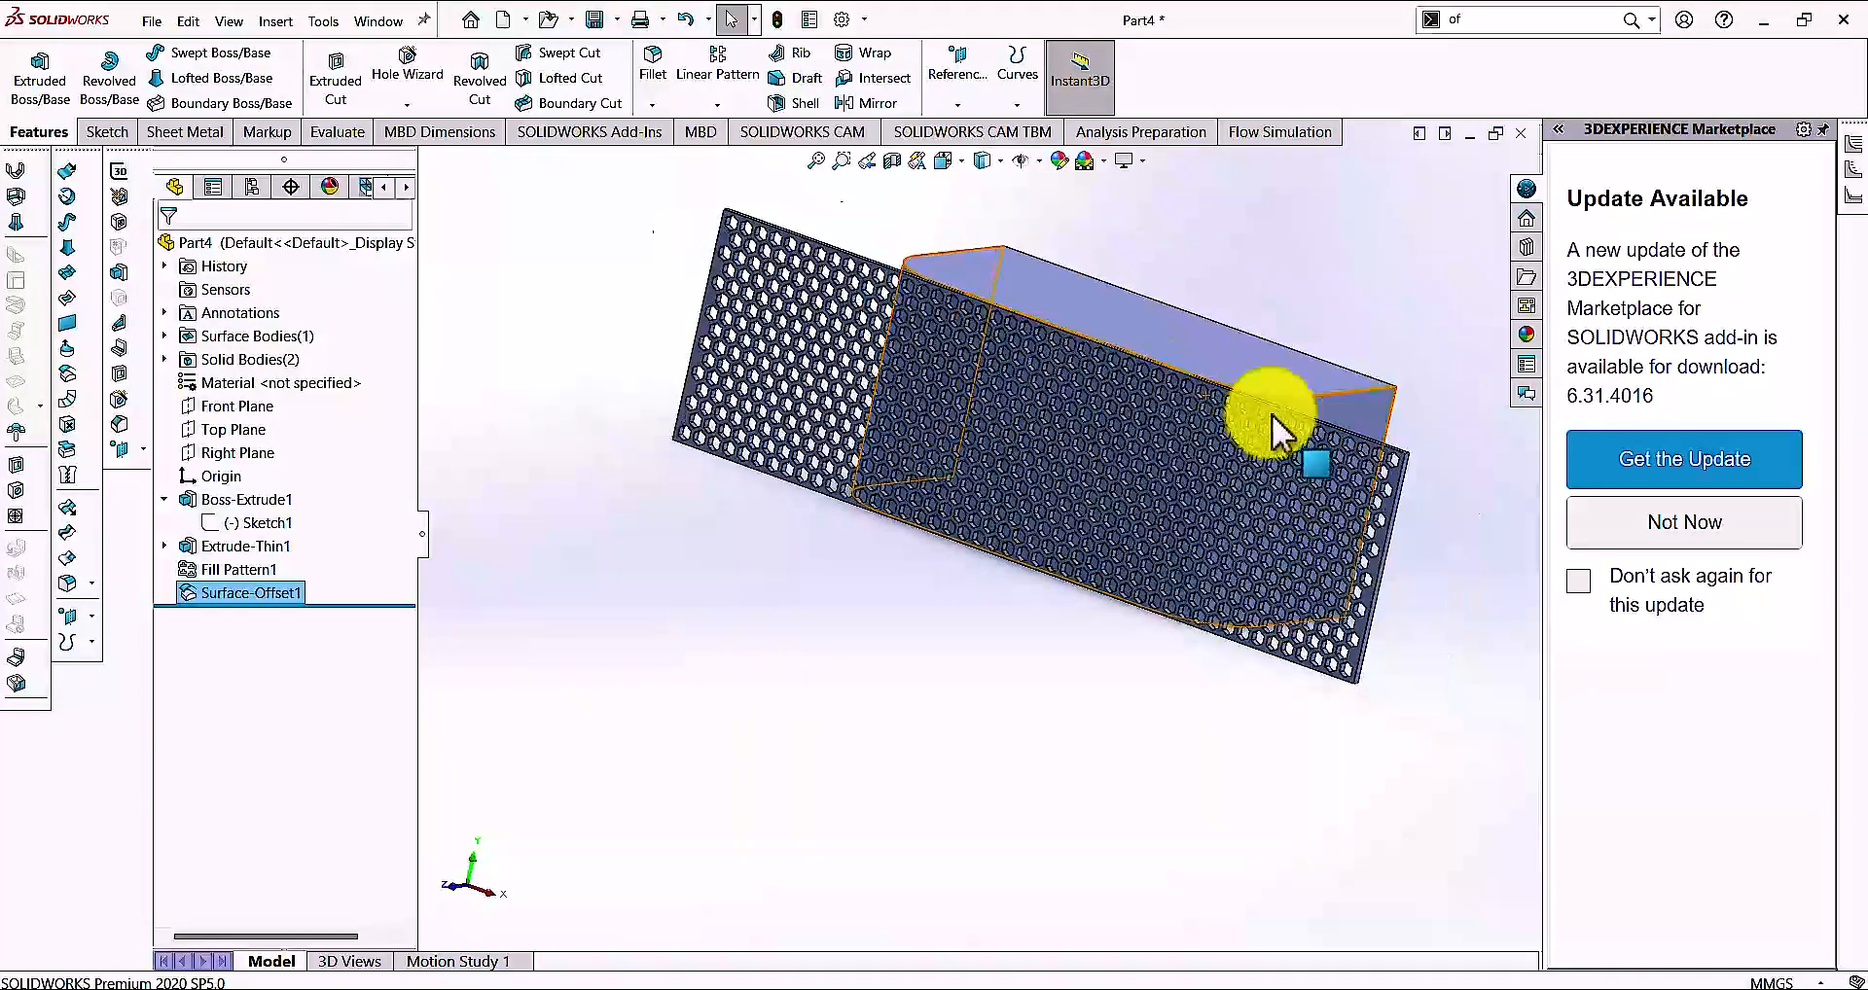
middle_click_drag(1271, 417, 855, 570)
middle_click_drag(792, 520, 880, 574)
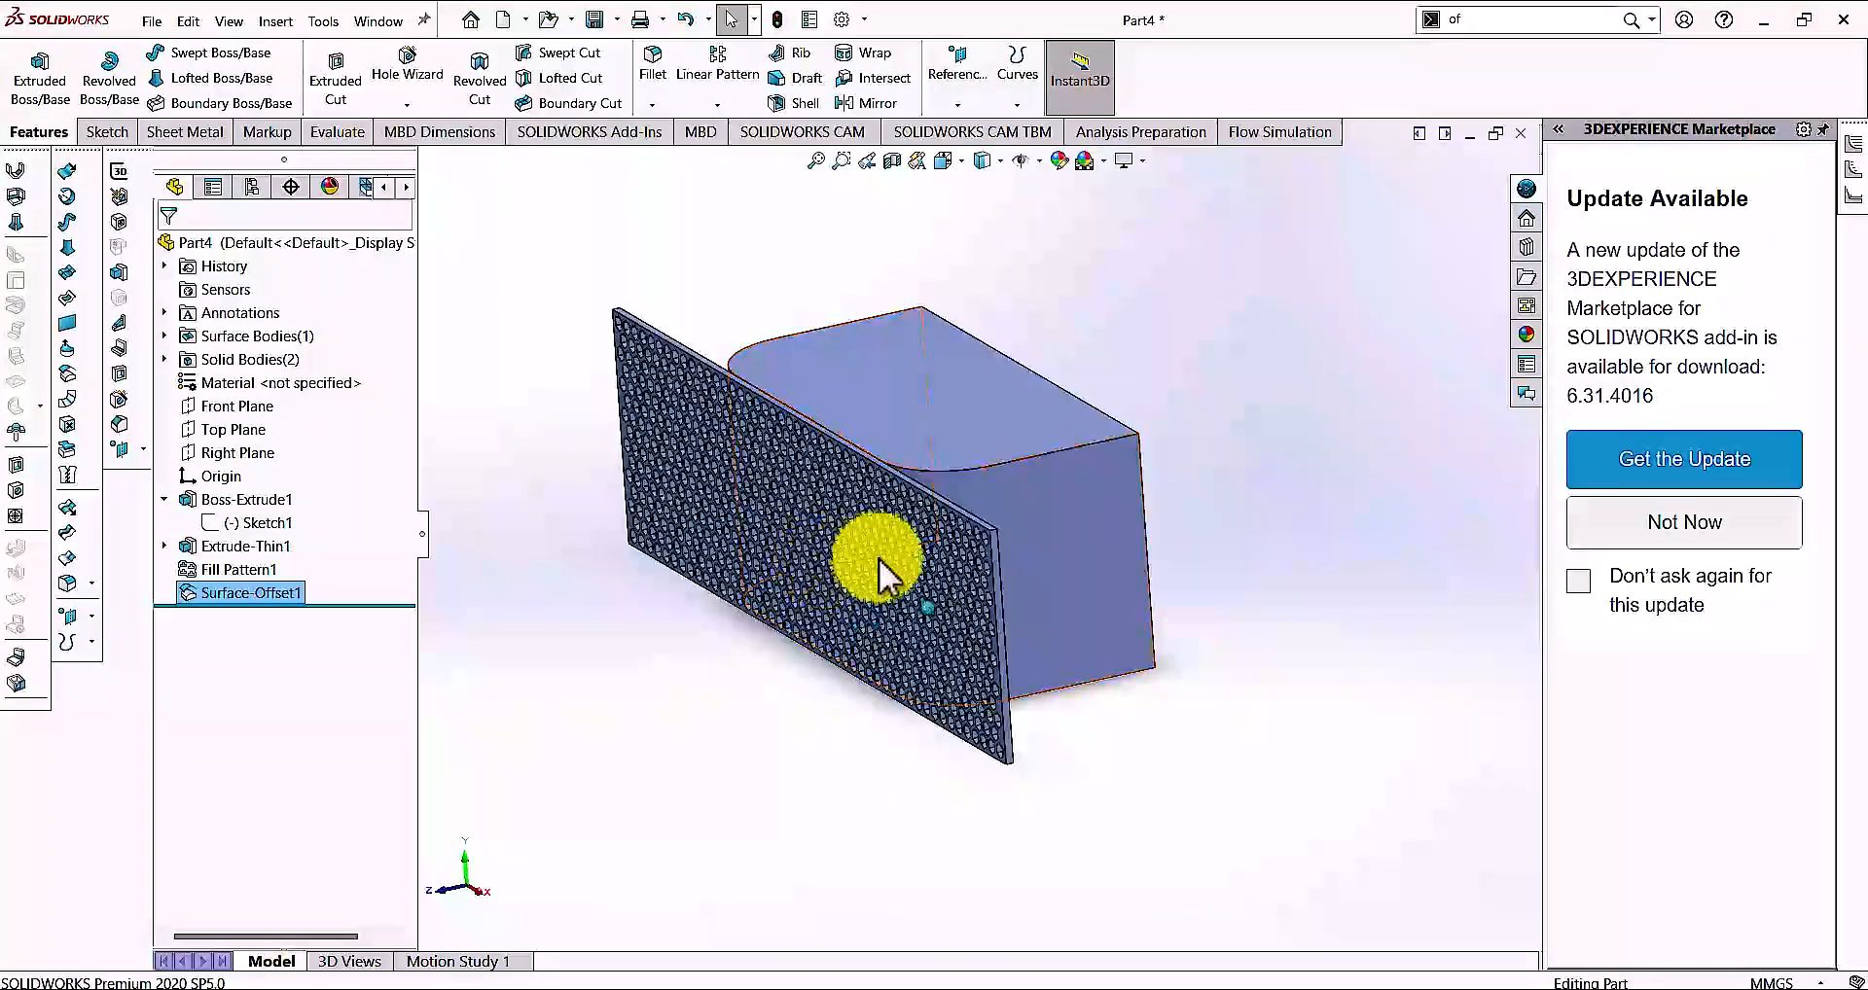
left_click(997, 550)
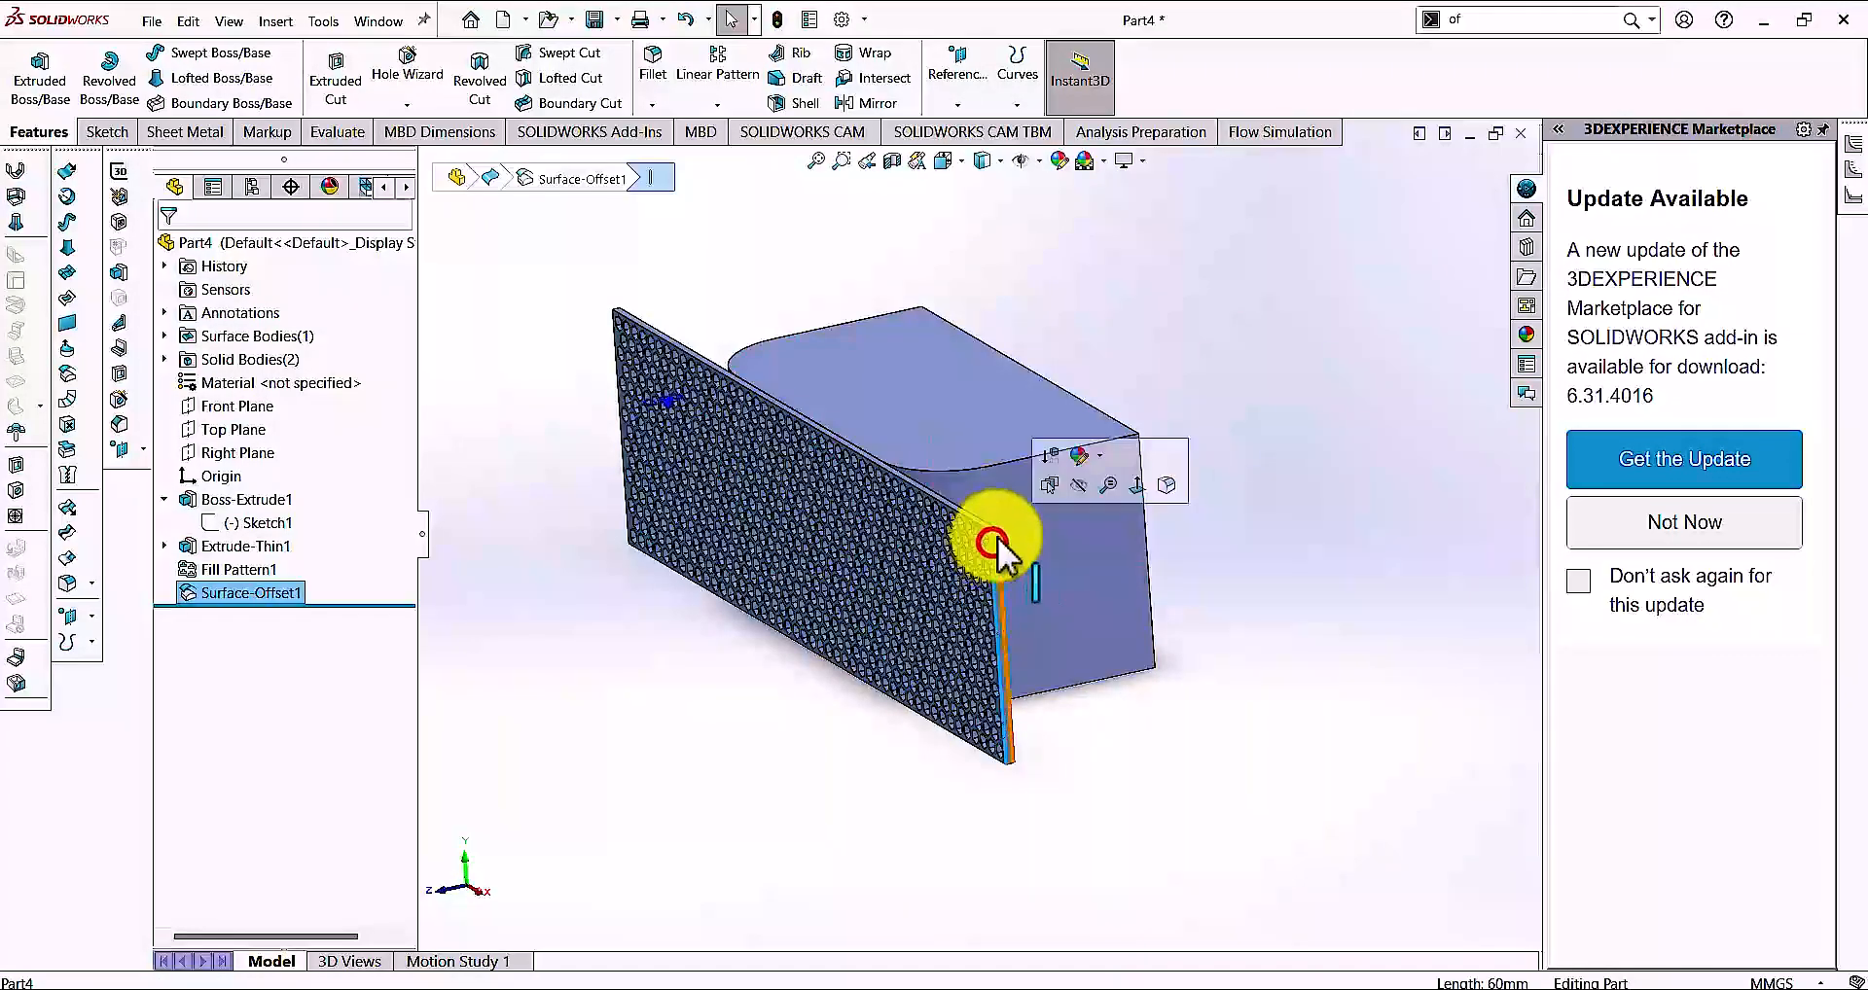
scroll(997, 564, "down", 5)
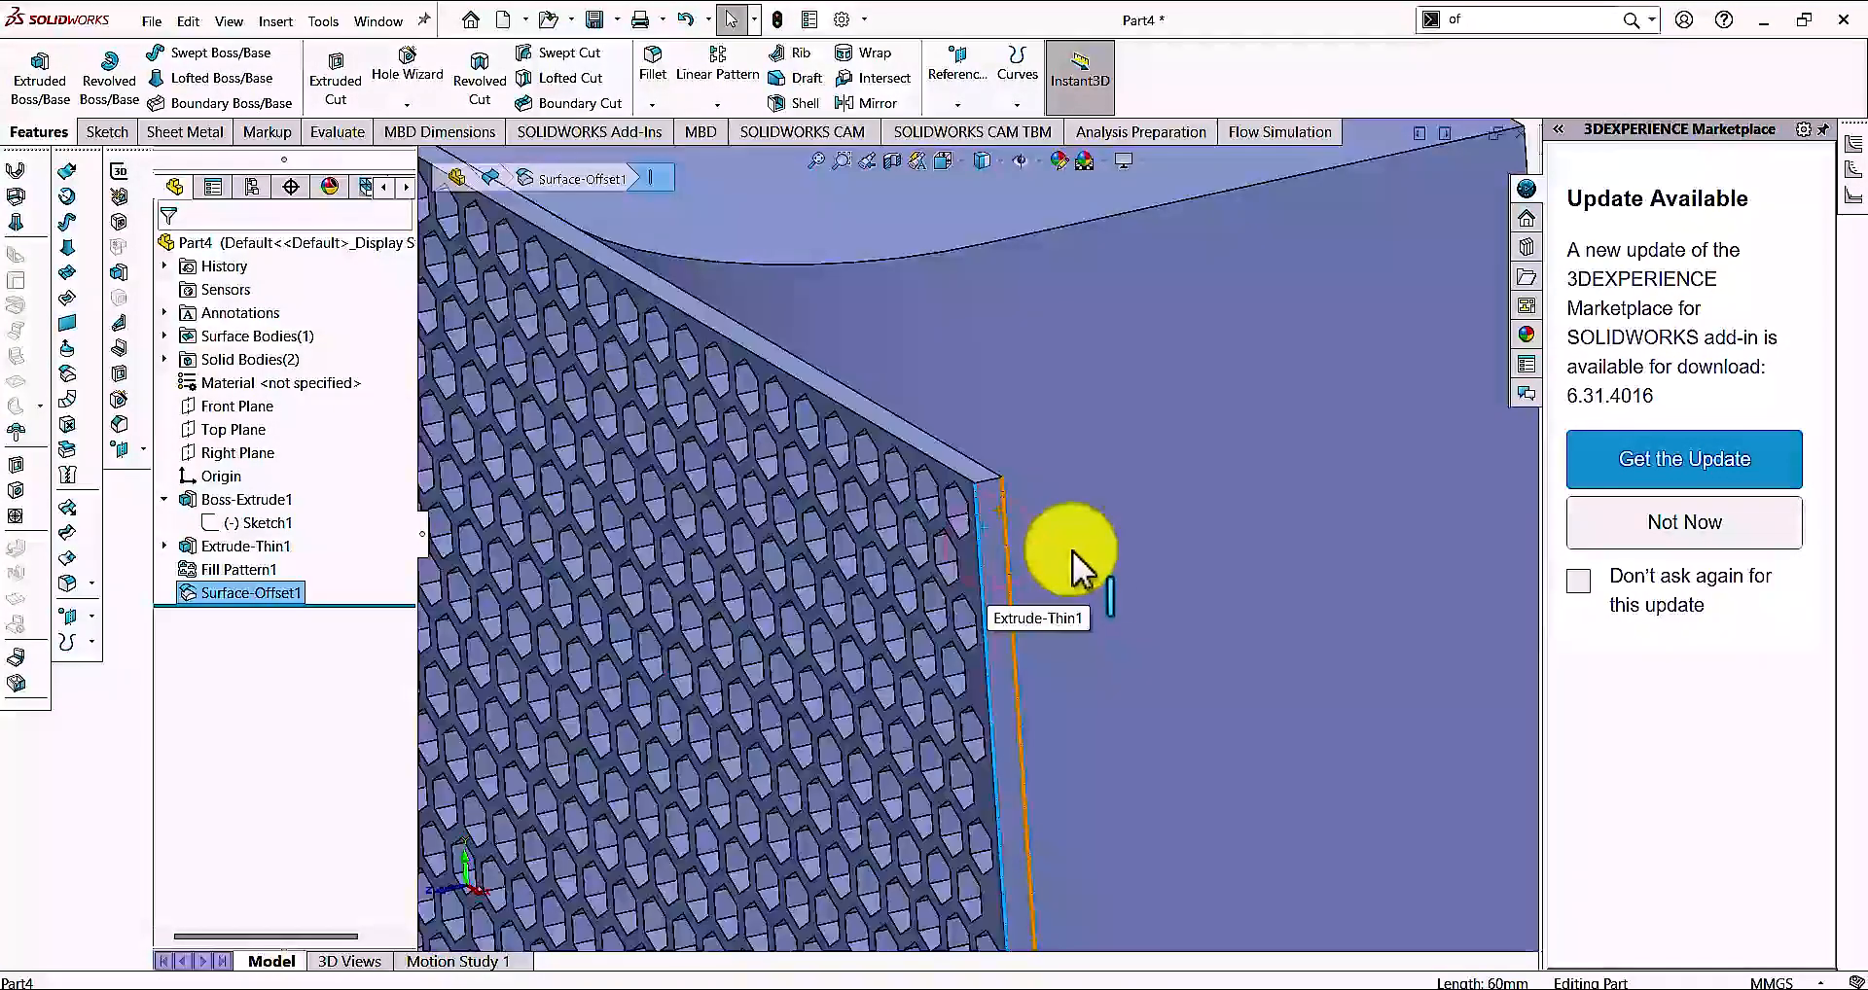
left_click(1006, 498)
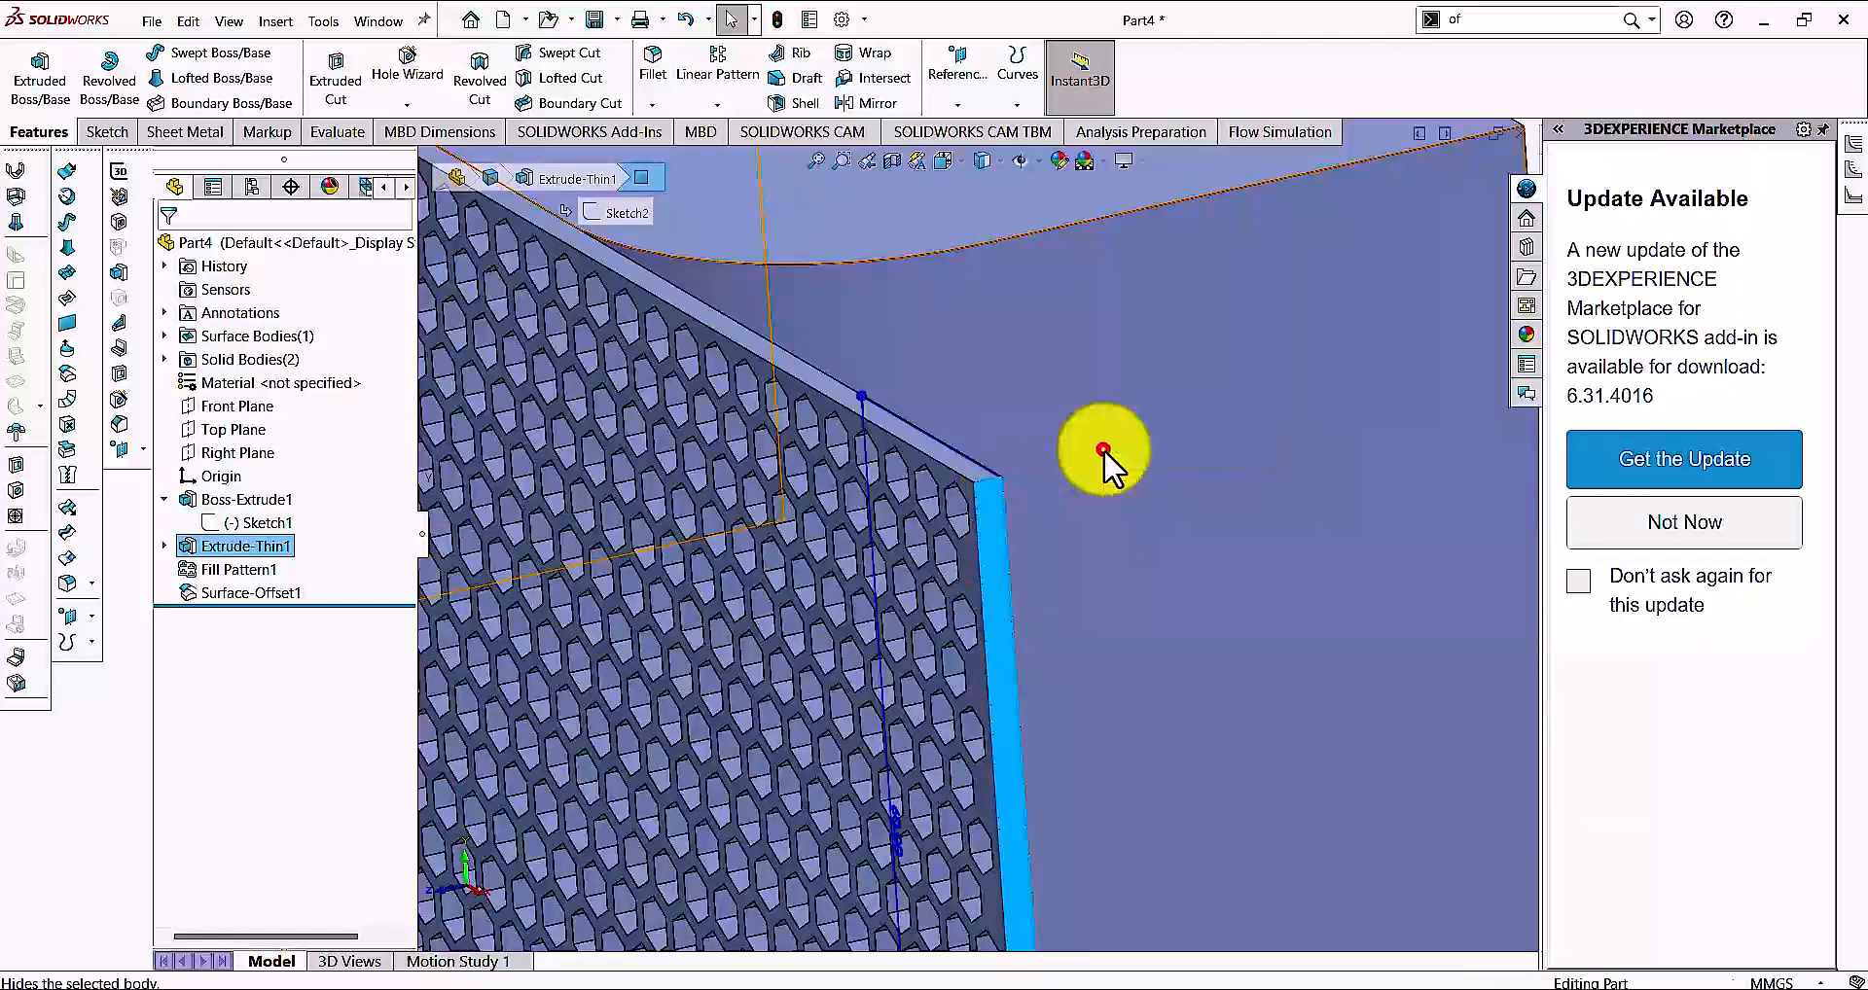
scroll(1092, 478, "up", 5)
left_click(1060, 519)
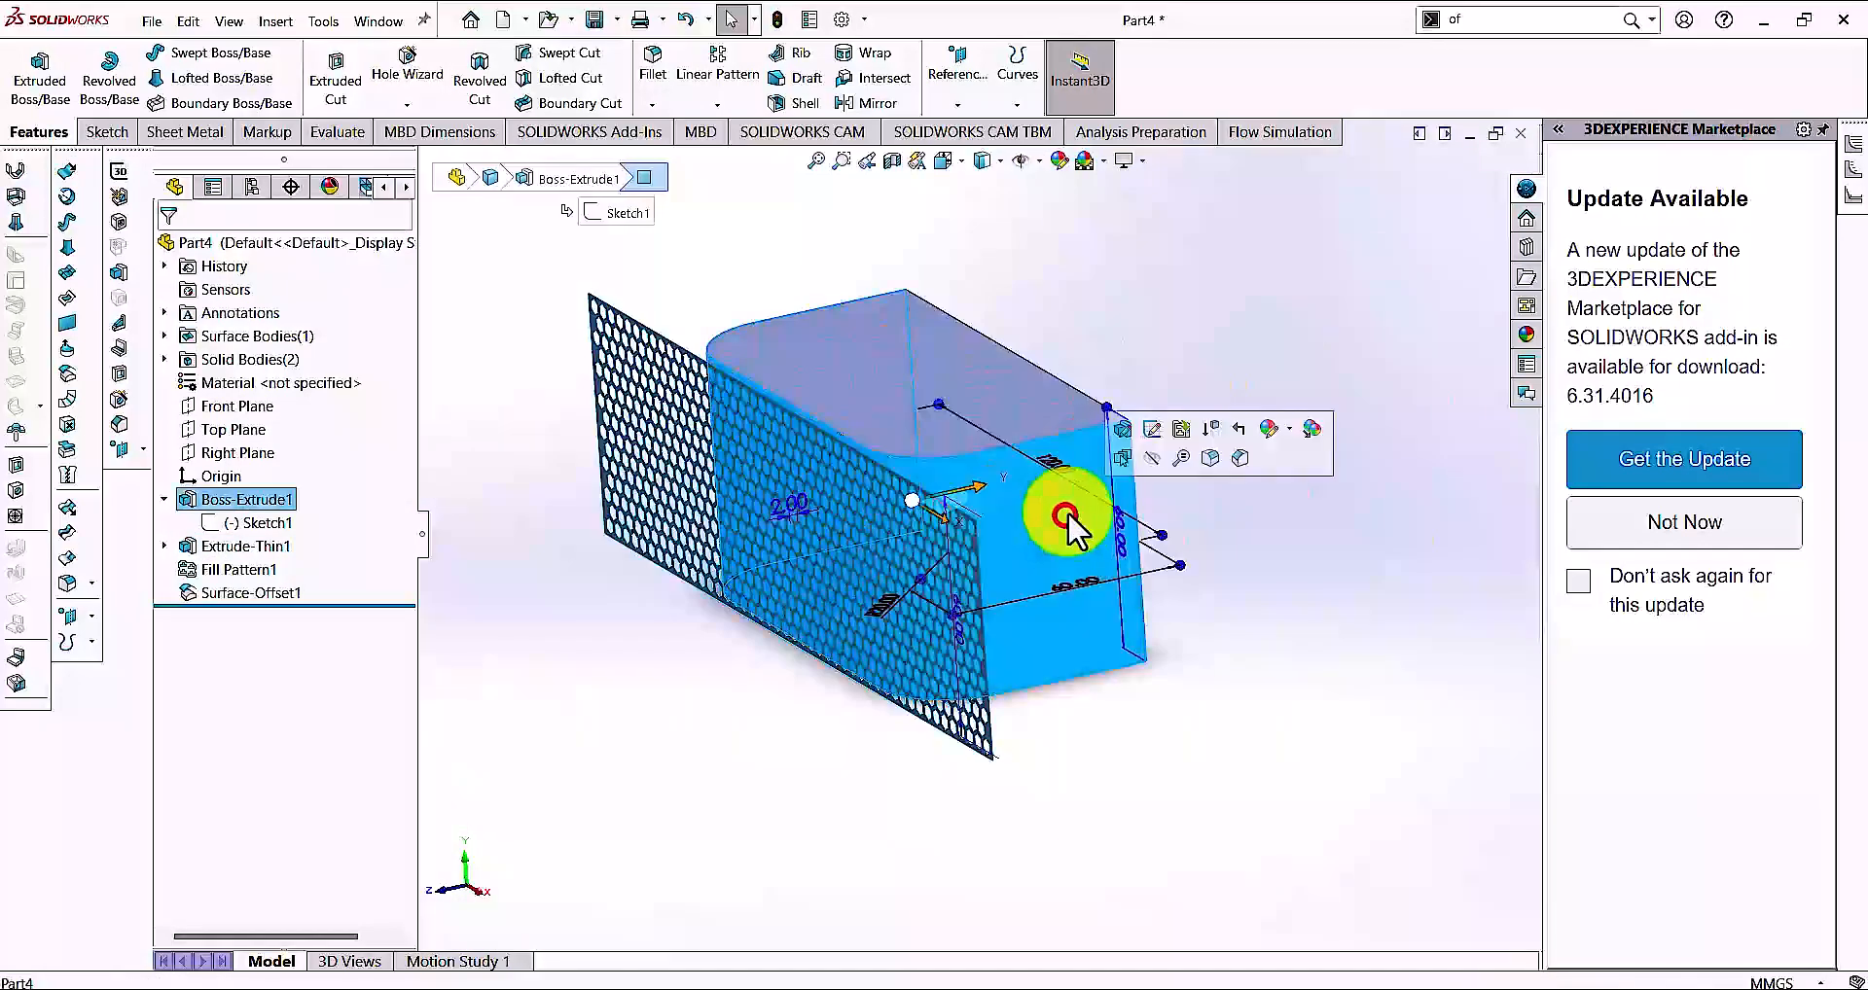
left_click(1279, 521)
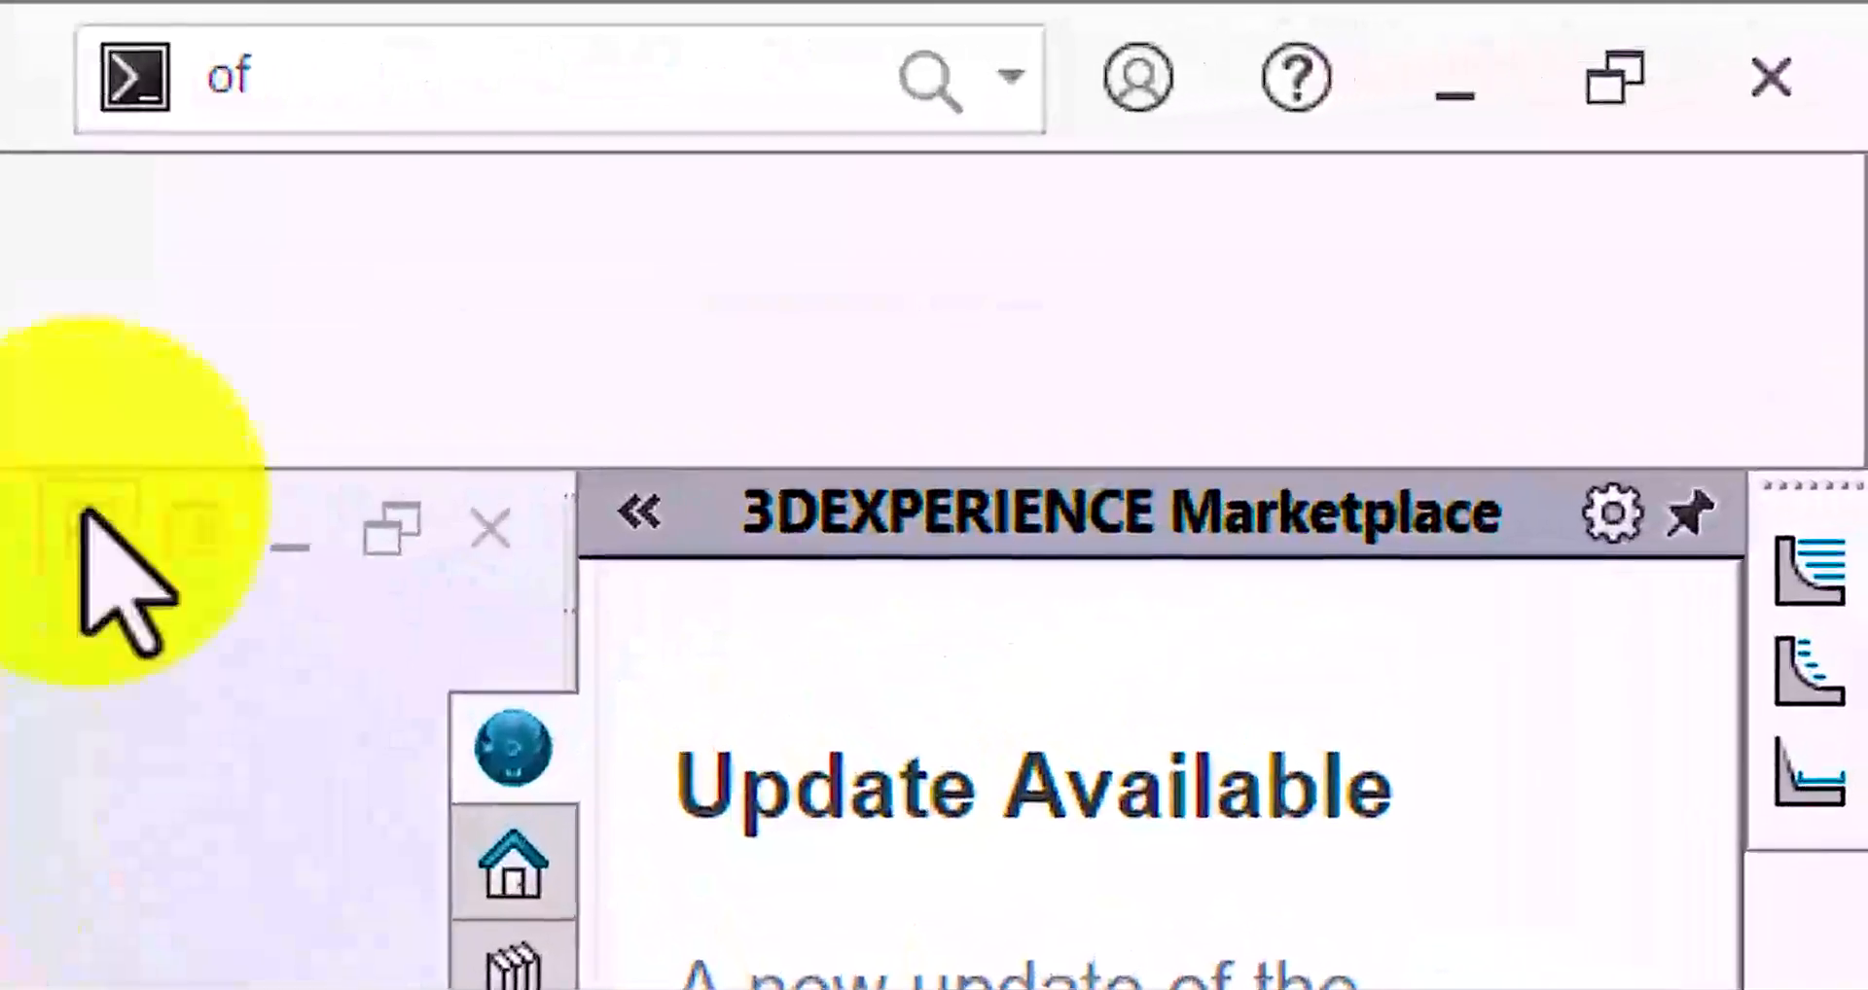
Start a curve-to-curve Deform with the perforated surface's long upper edge as initial curve and the block's rounded upper edge as target curve
left_click(281, 95)
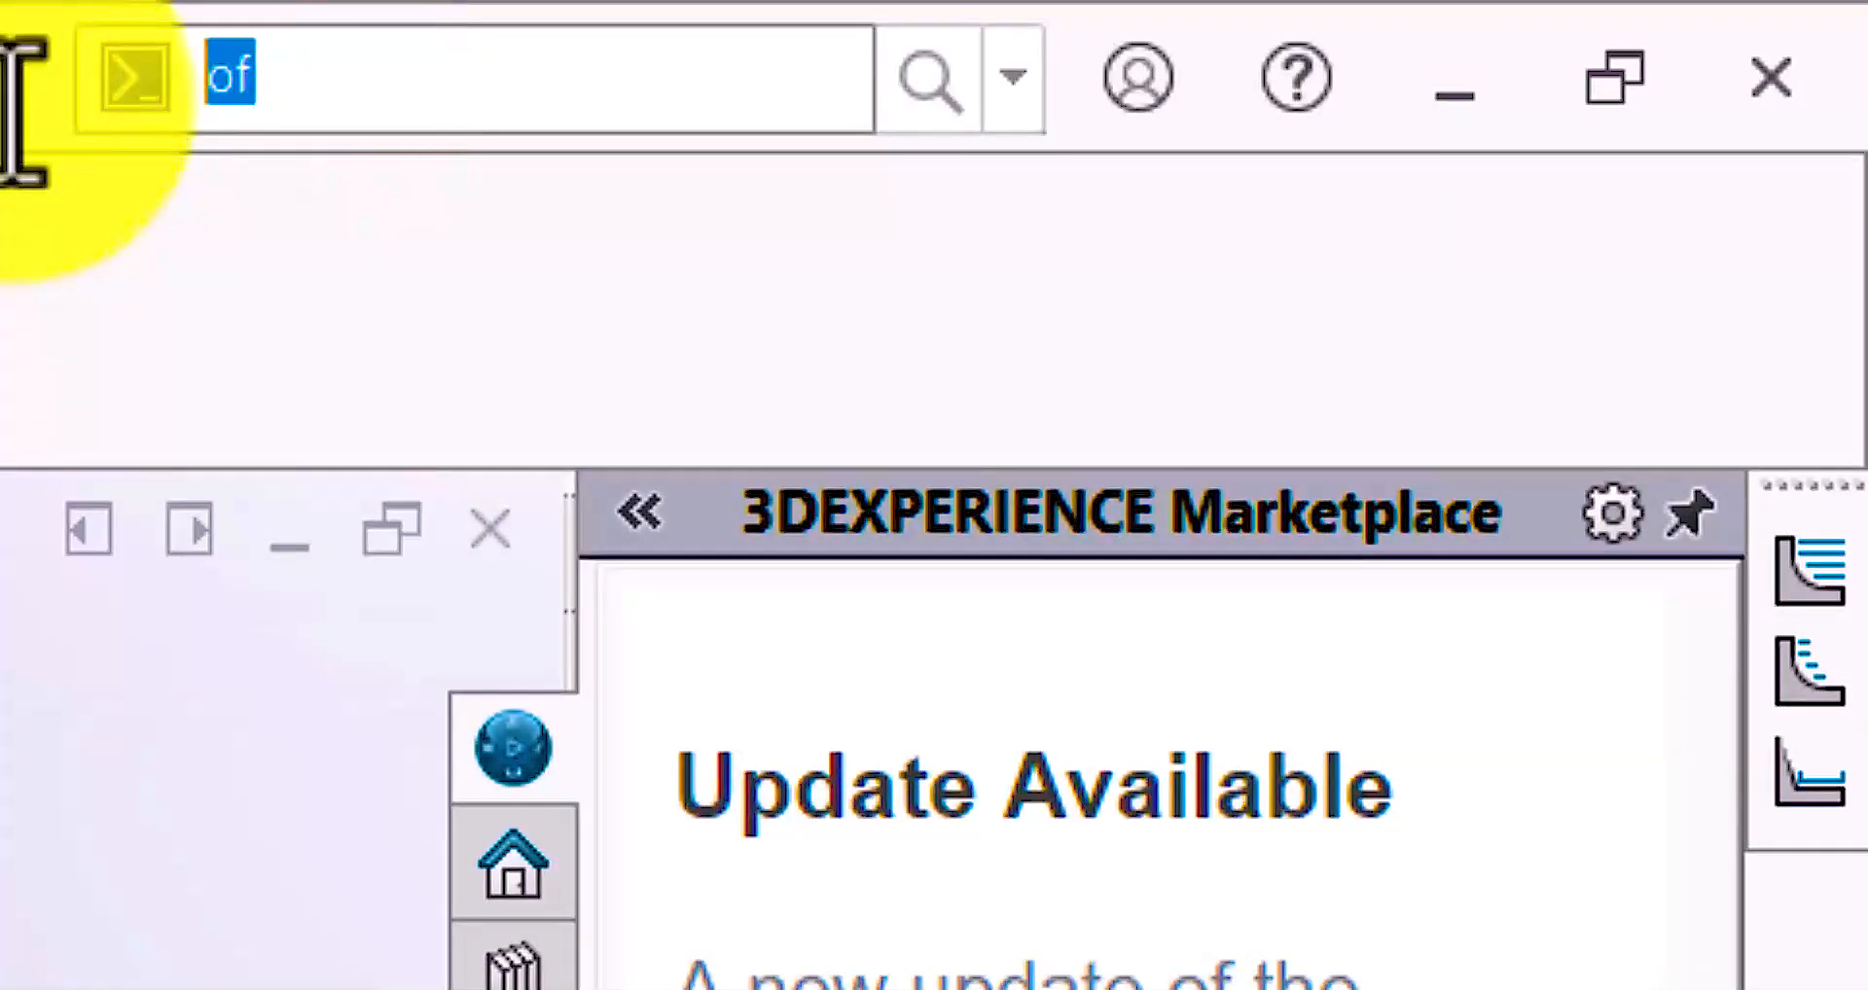
type("de")
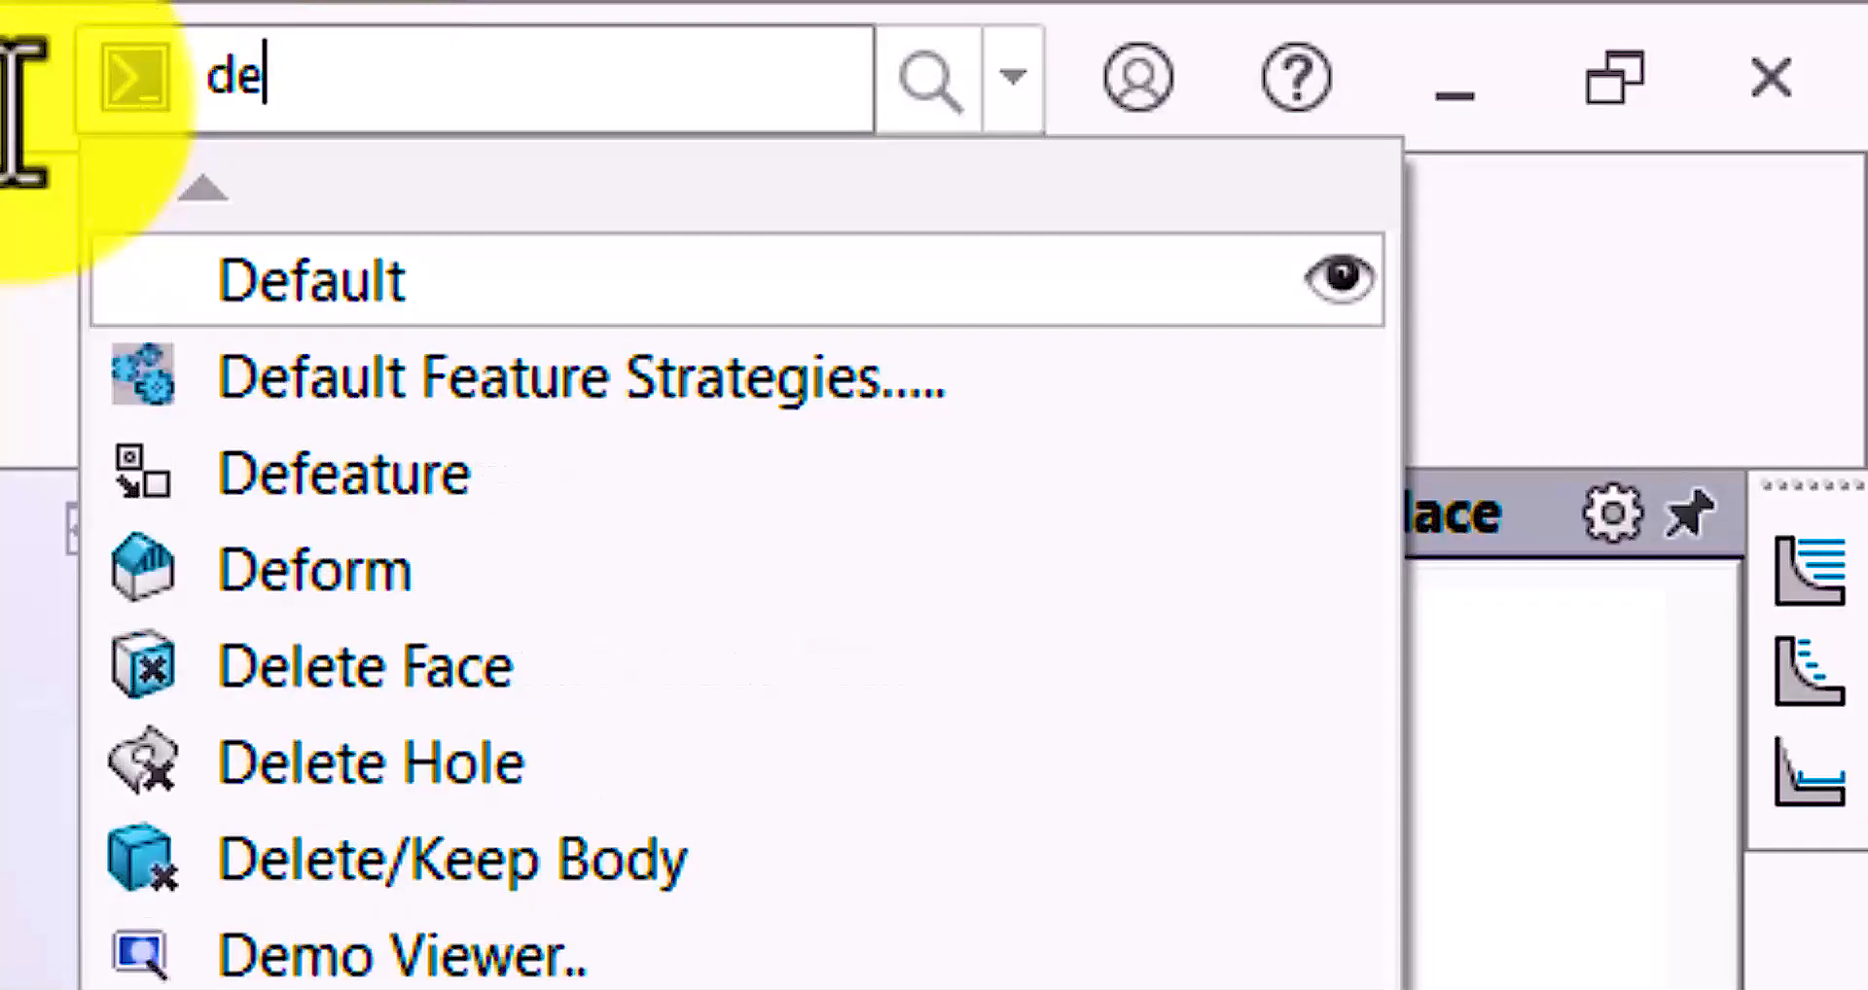
type("fo")
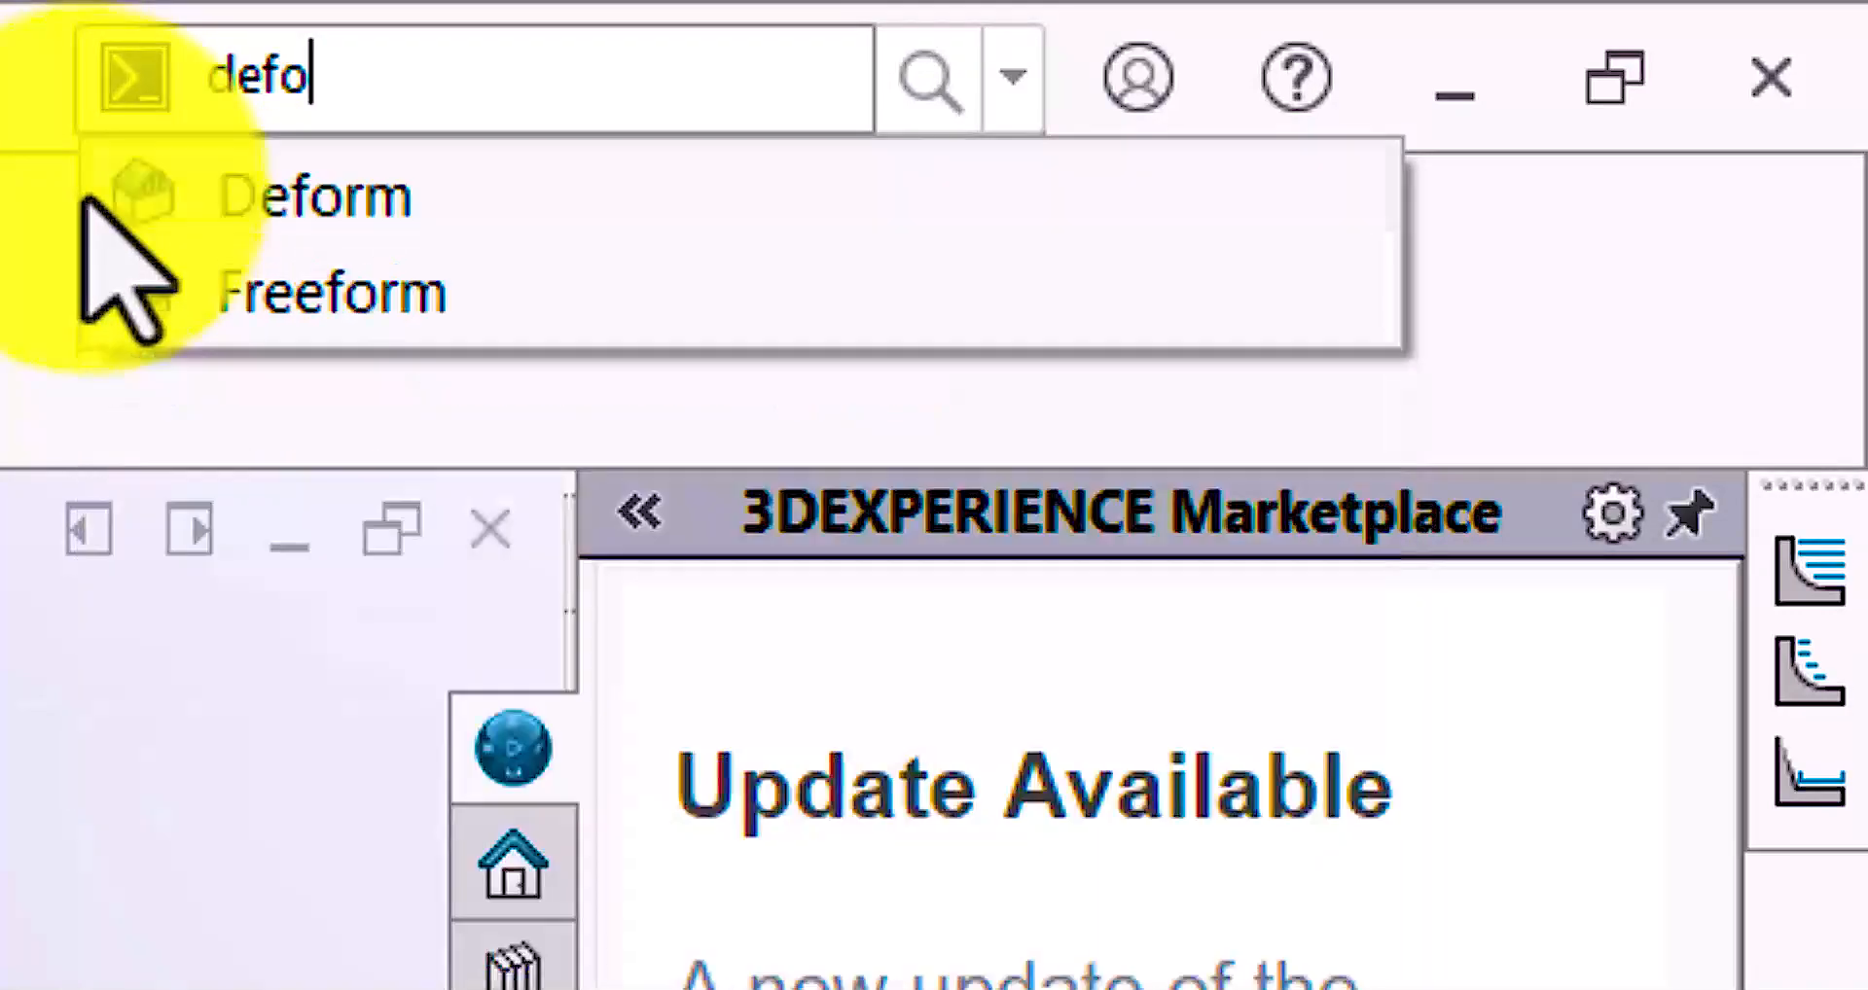
left_click(250, 208)
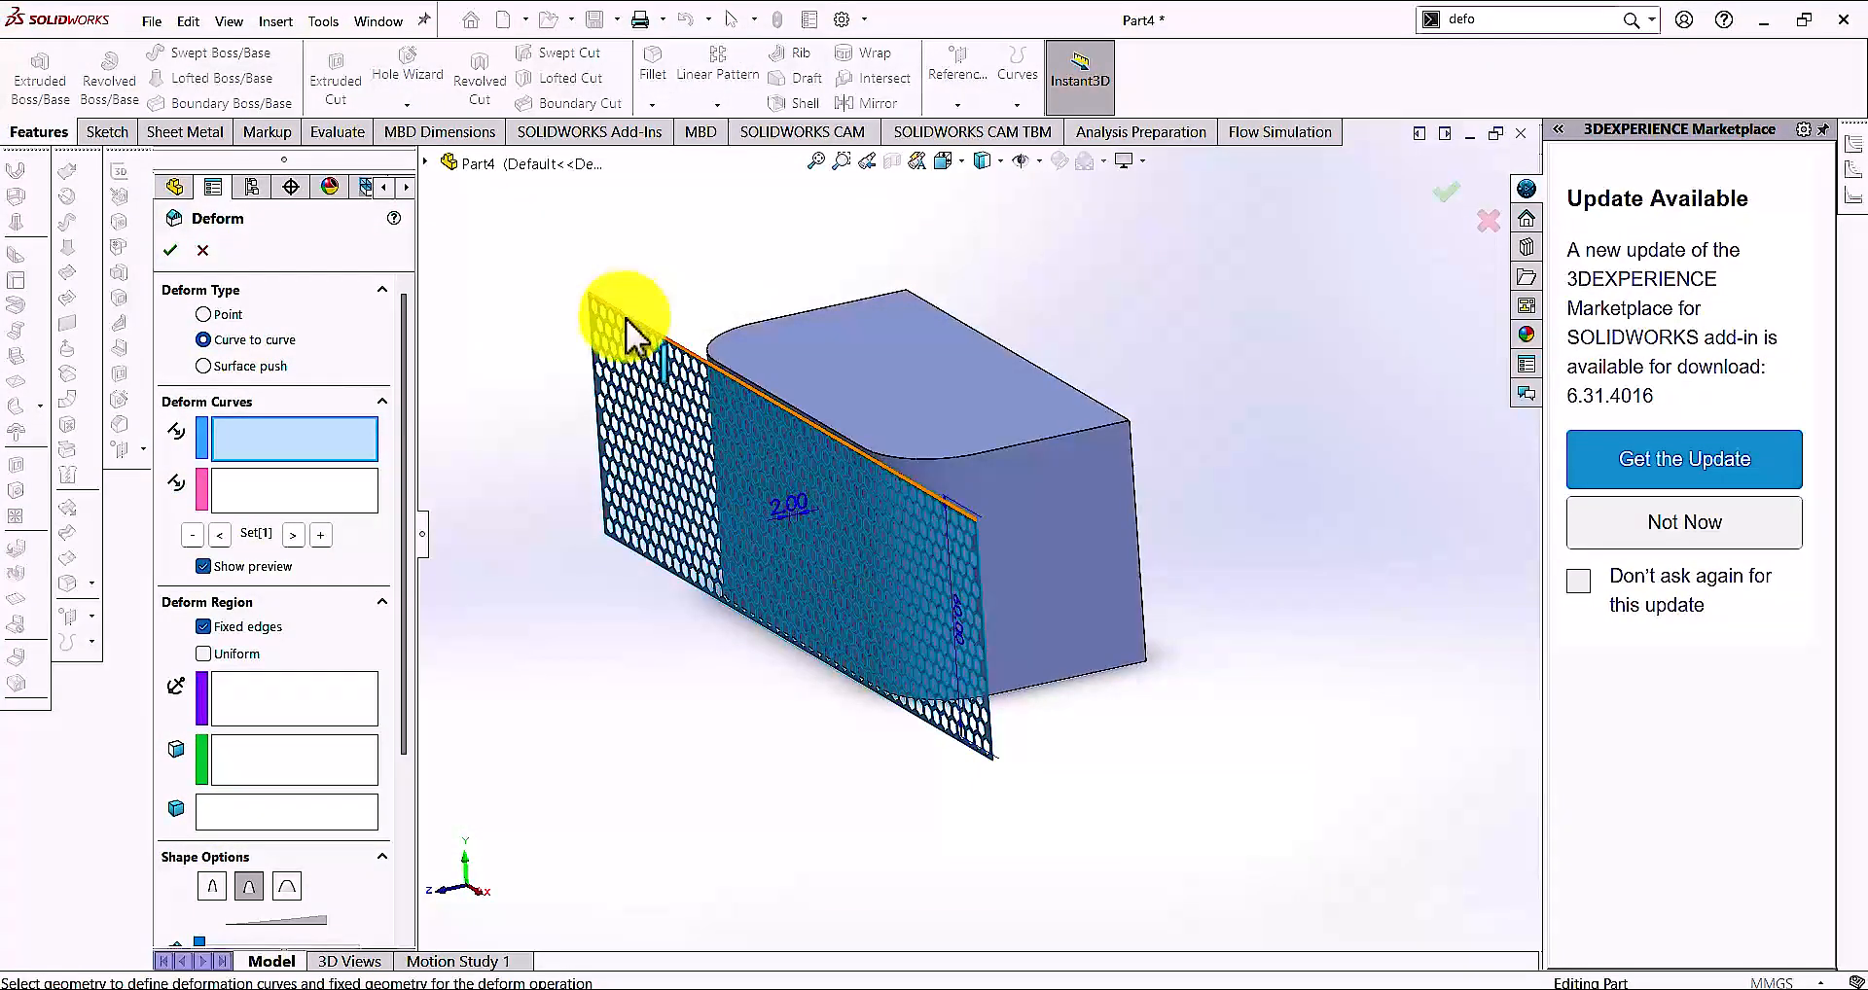
left_click(619, 319)
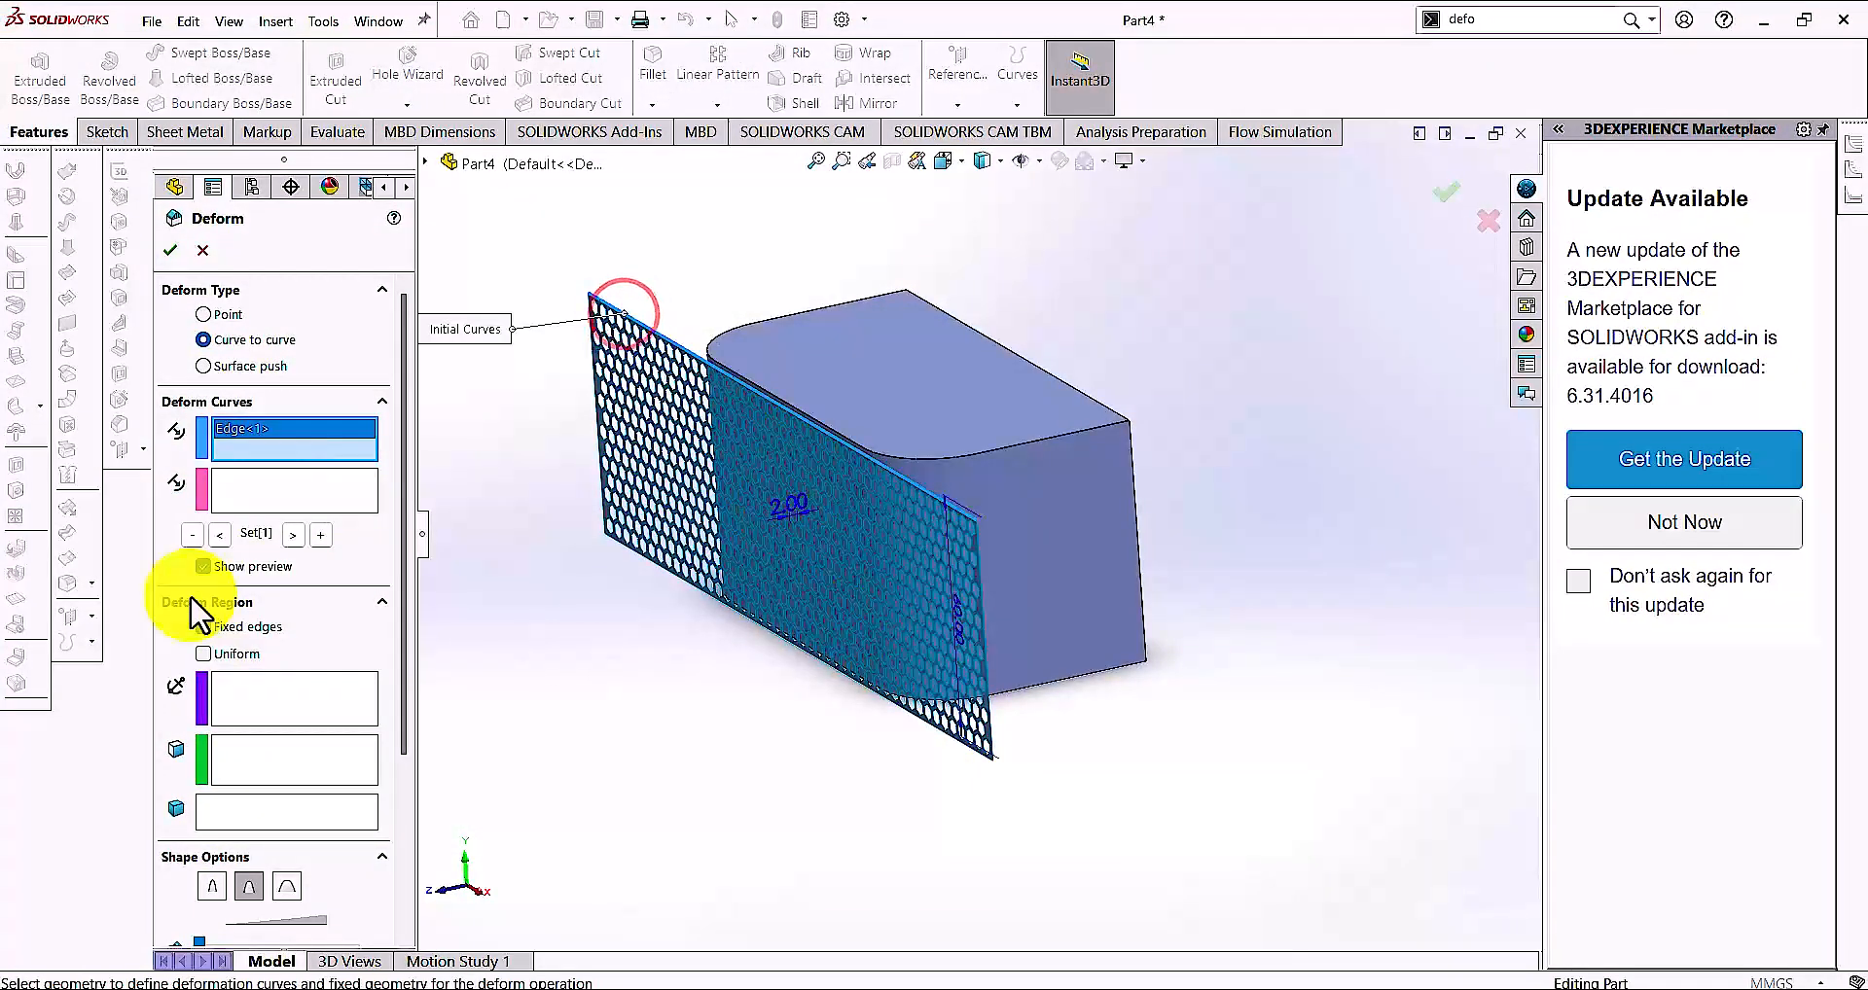
left_click(259, 496)
left_click(745, 326)
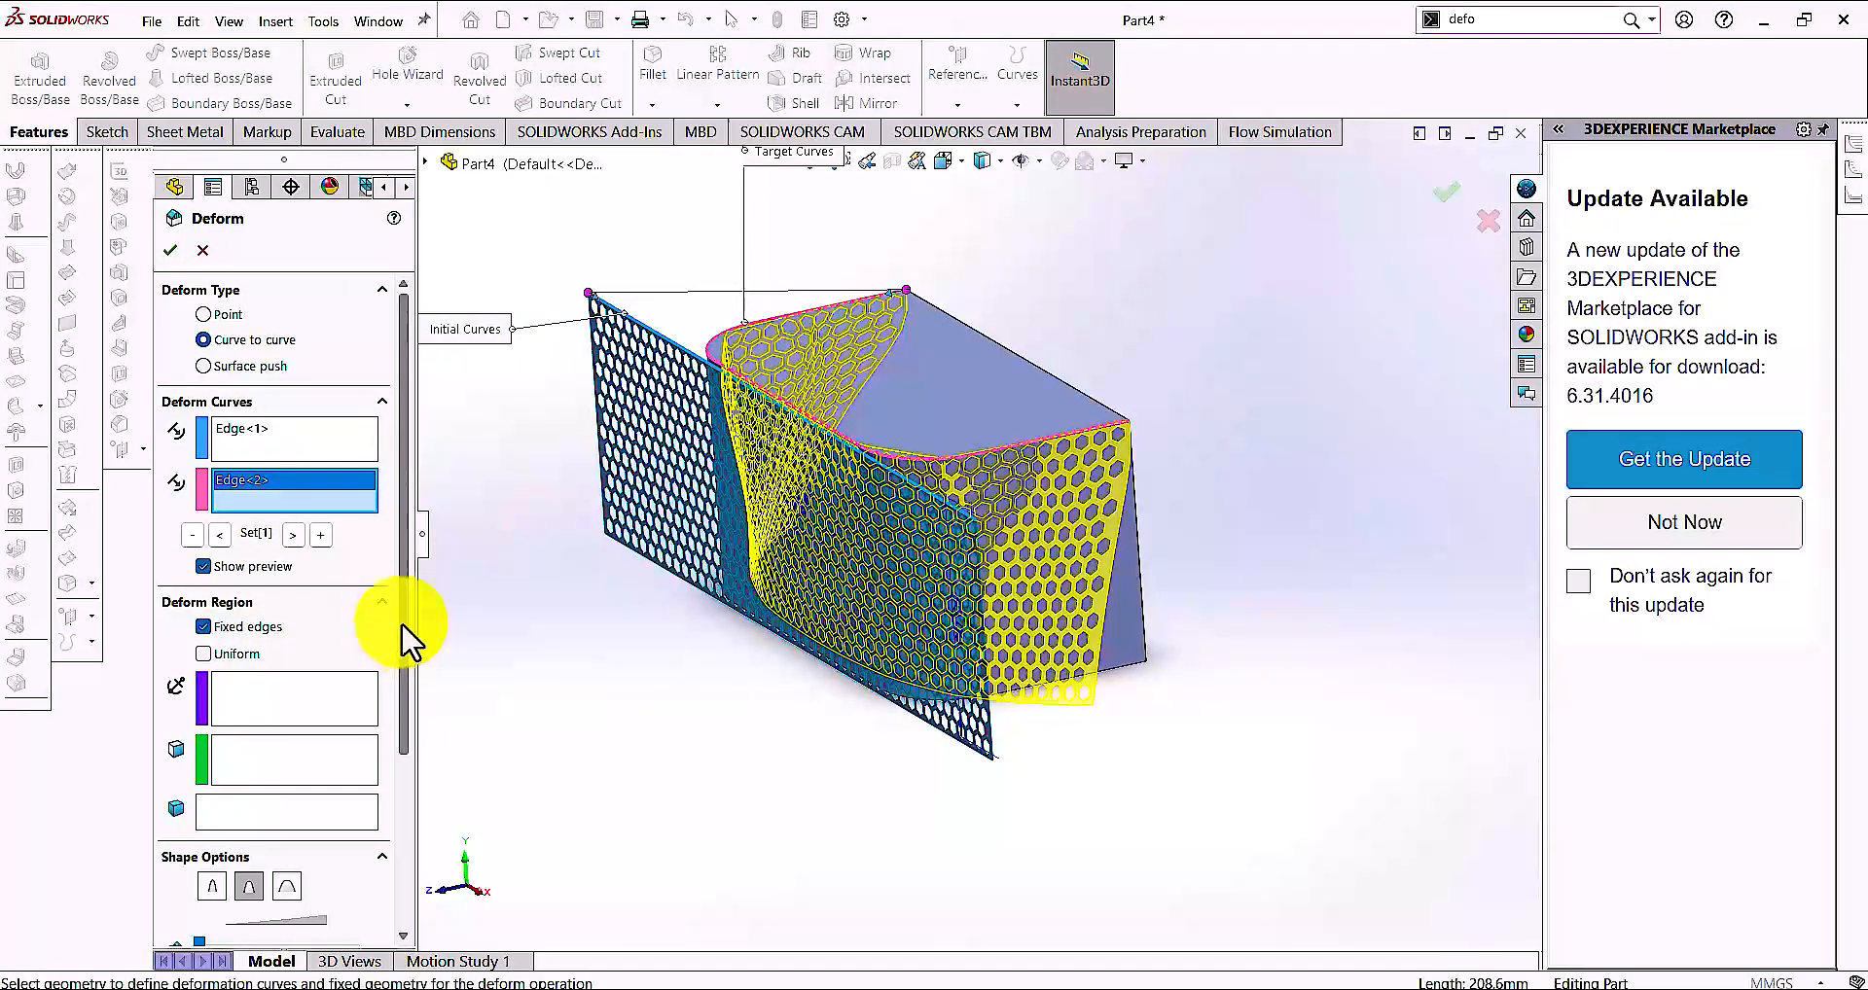
Complete the Deform with a uniform deform region, maximum shape accuracy and Curve direction matching to wrap the perforated surface around the block
left_click_drag(401, 622, 398, 686)
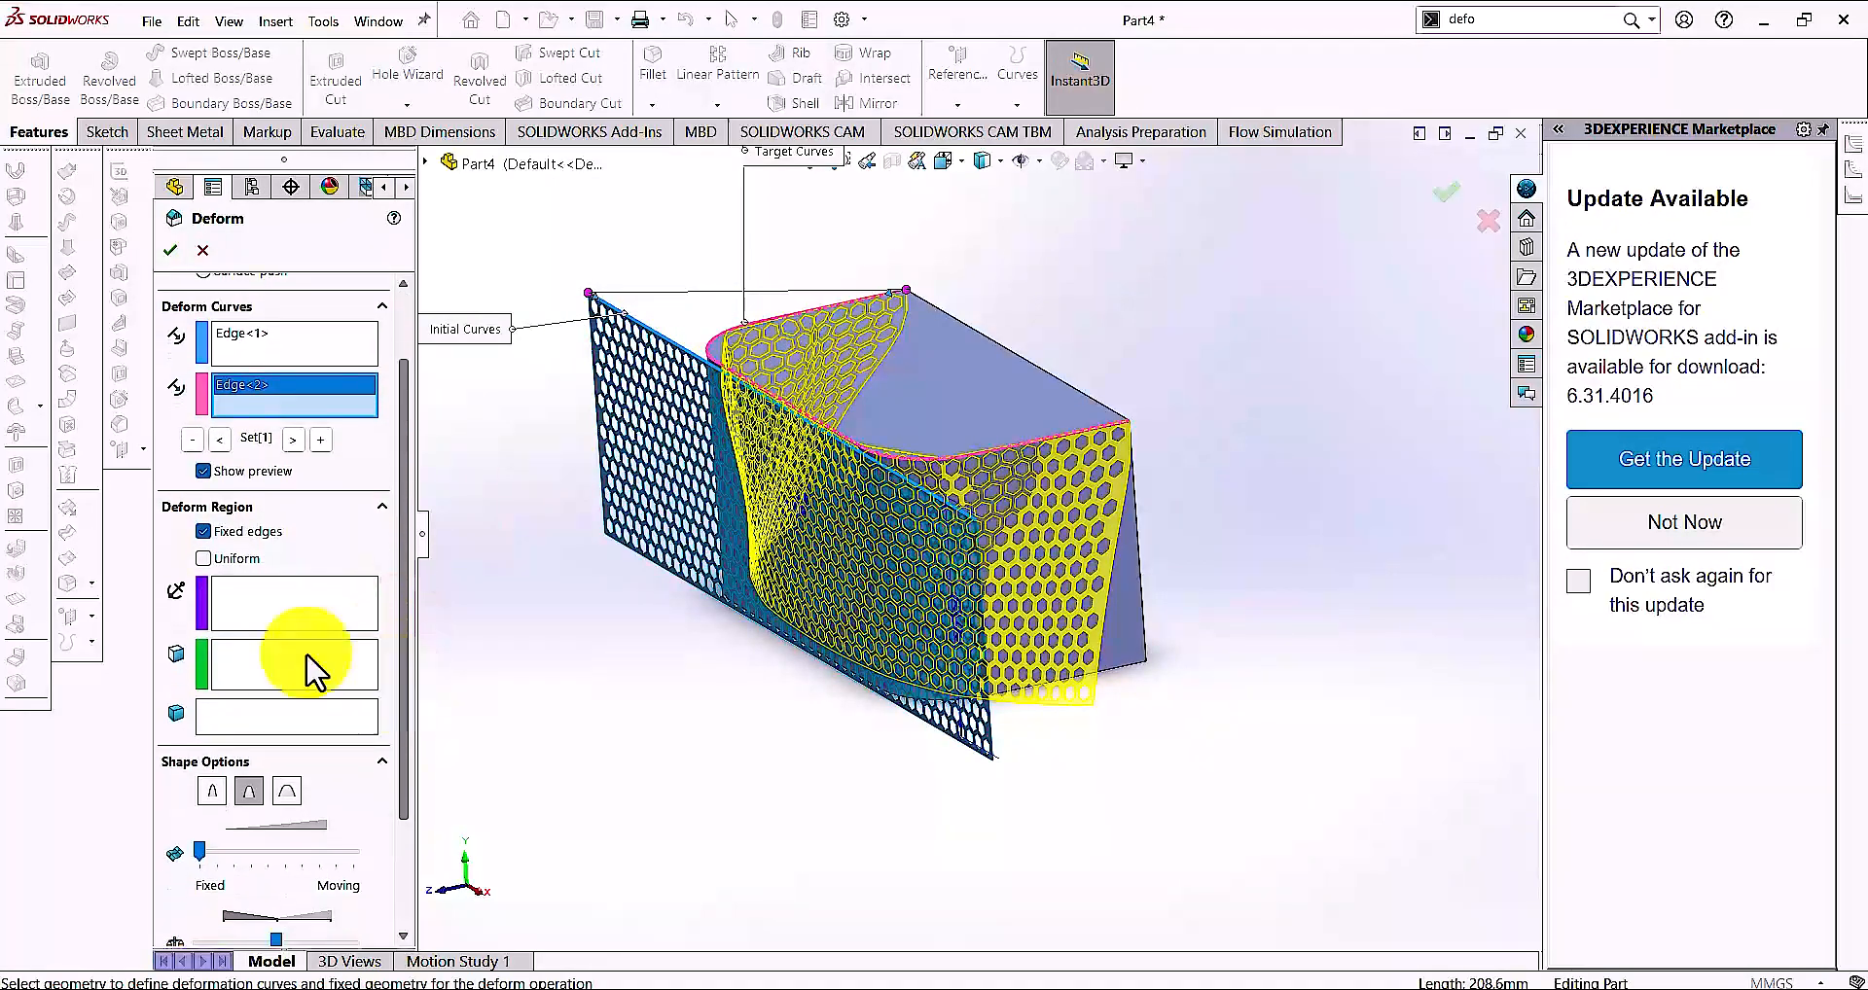
left_click(202, 559)
scroll(388, 687, "down", 2)
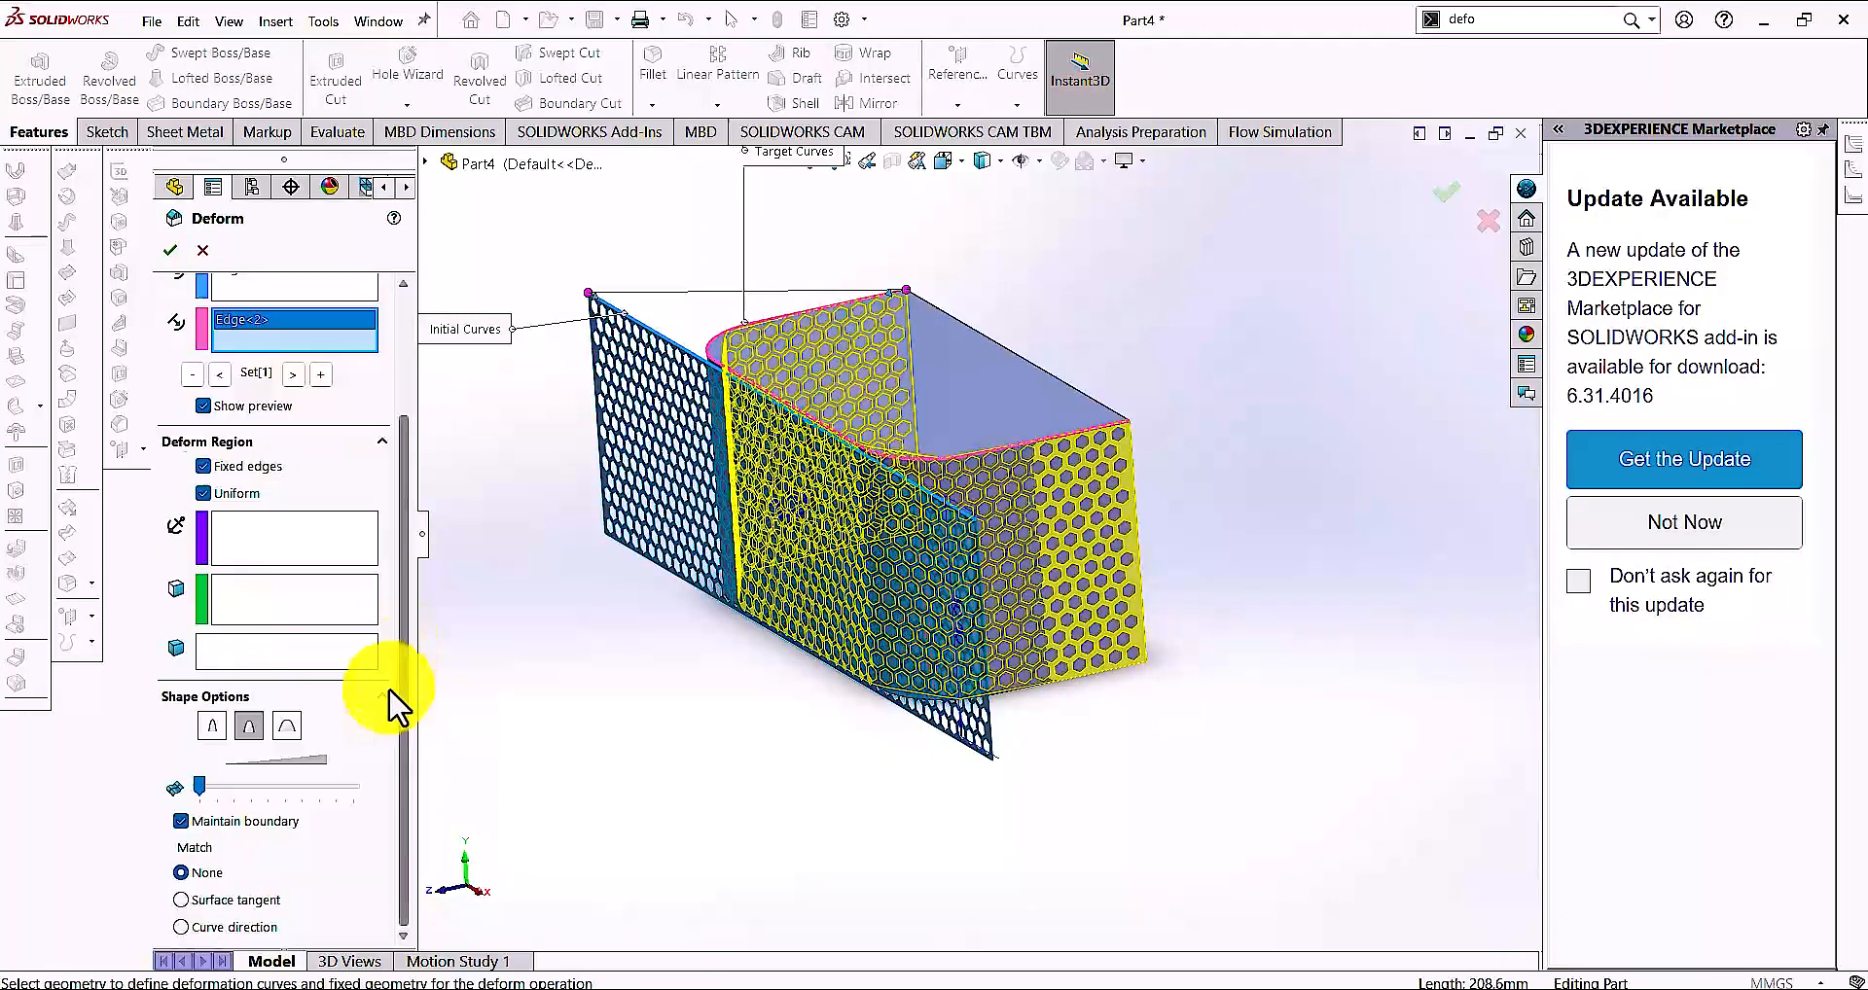
left_click_drag(199, 786, 431, 789)
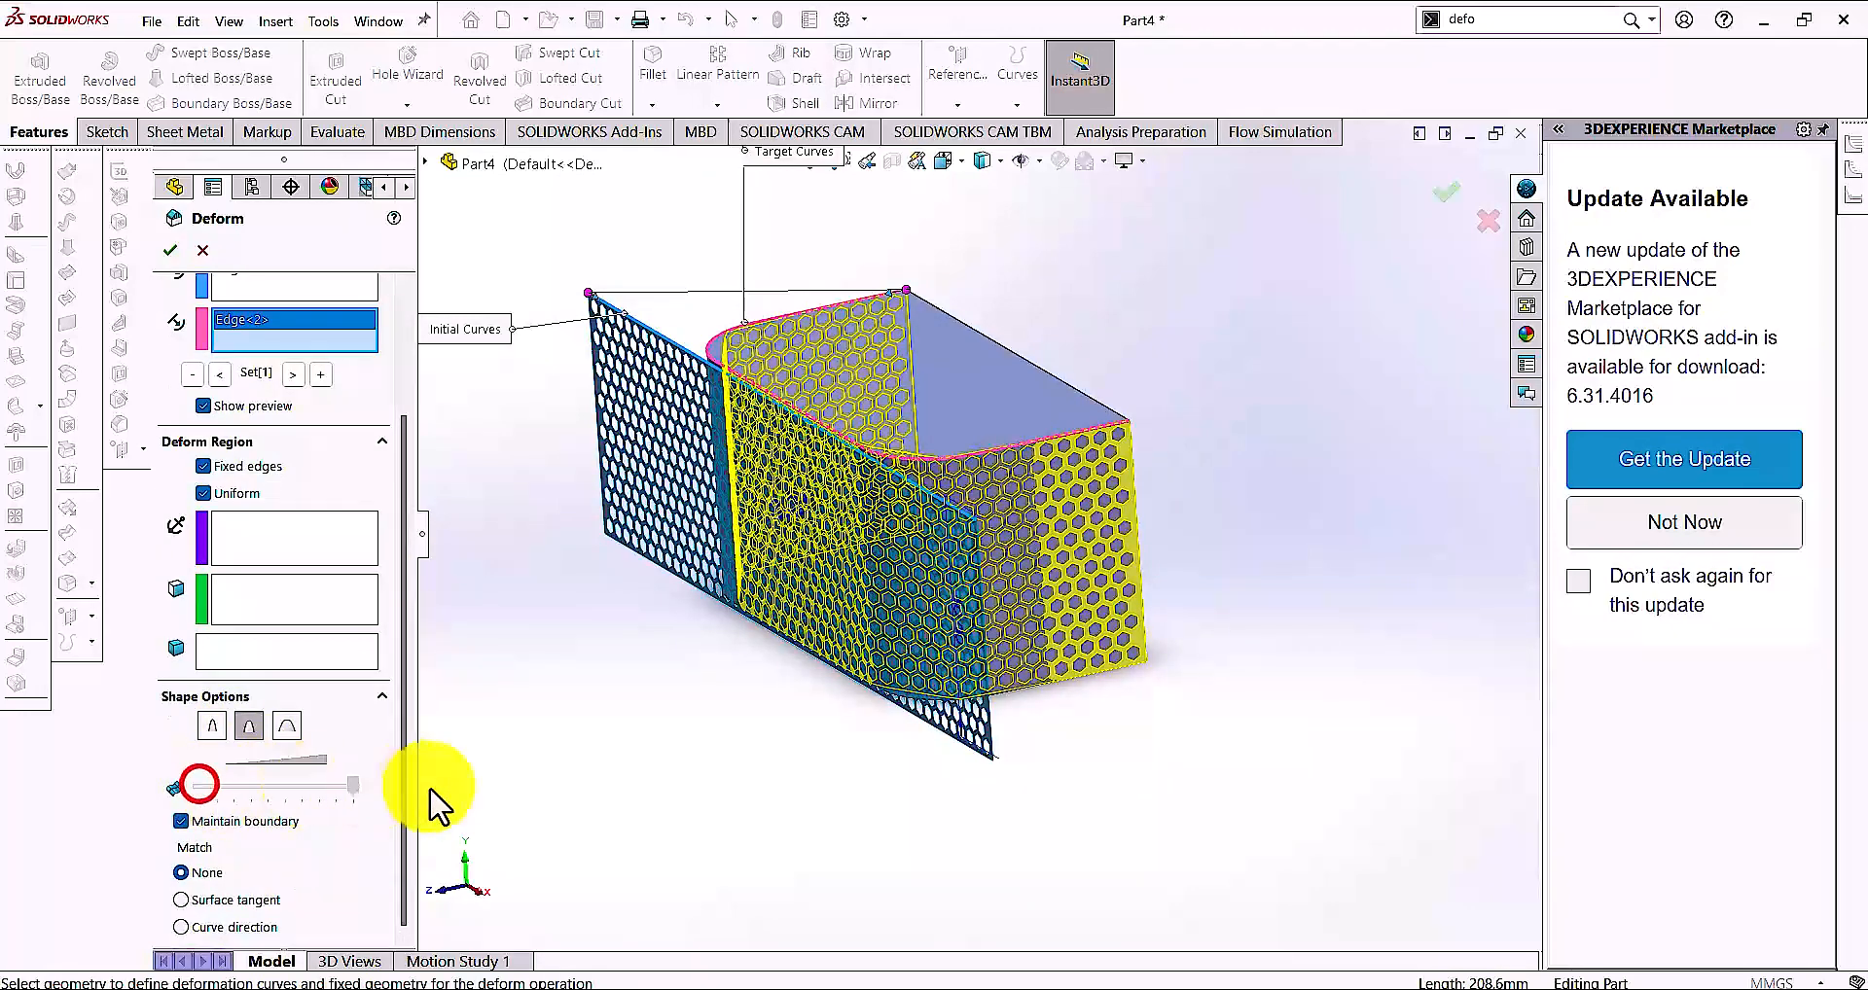
left_click(397, 803)
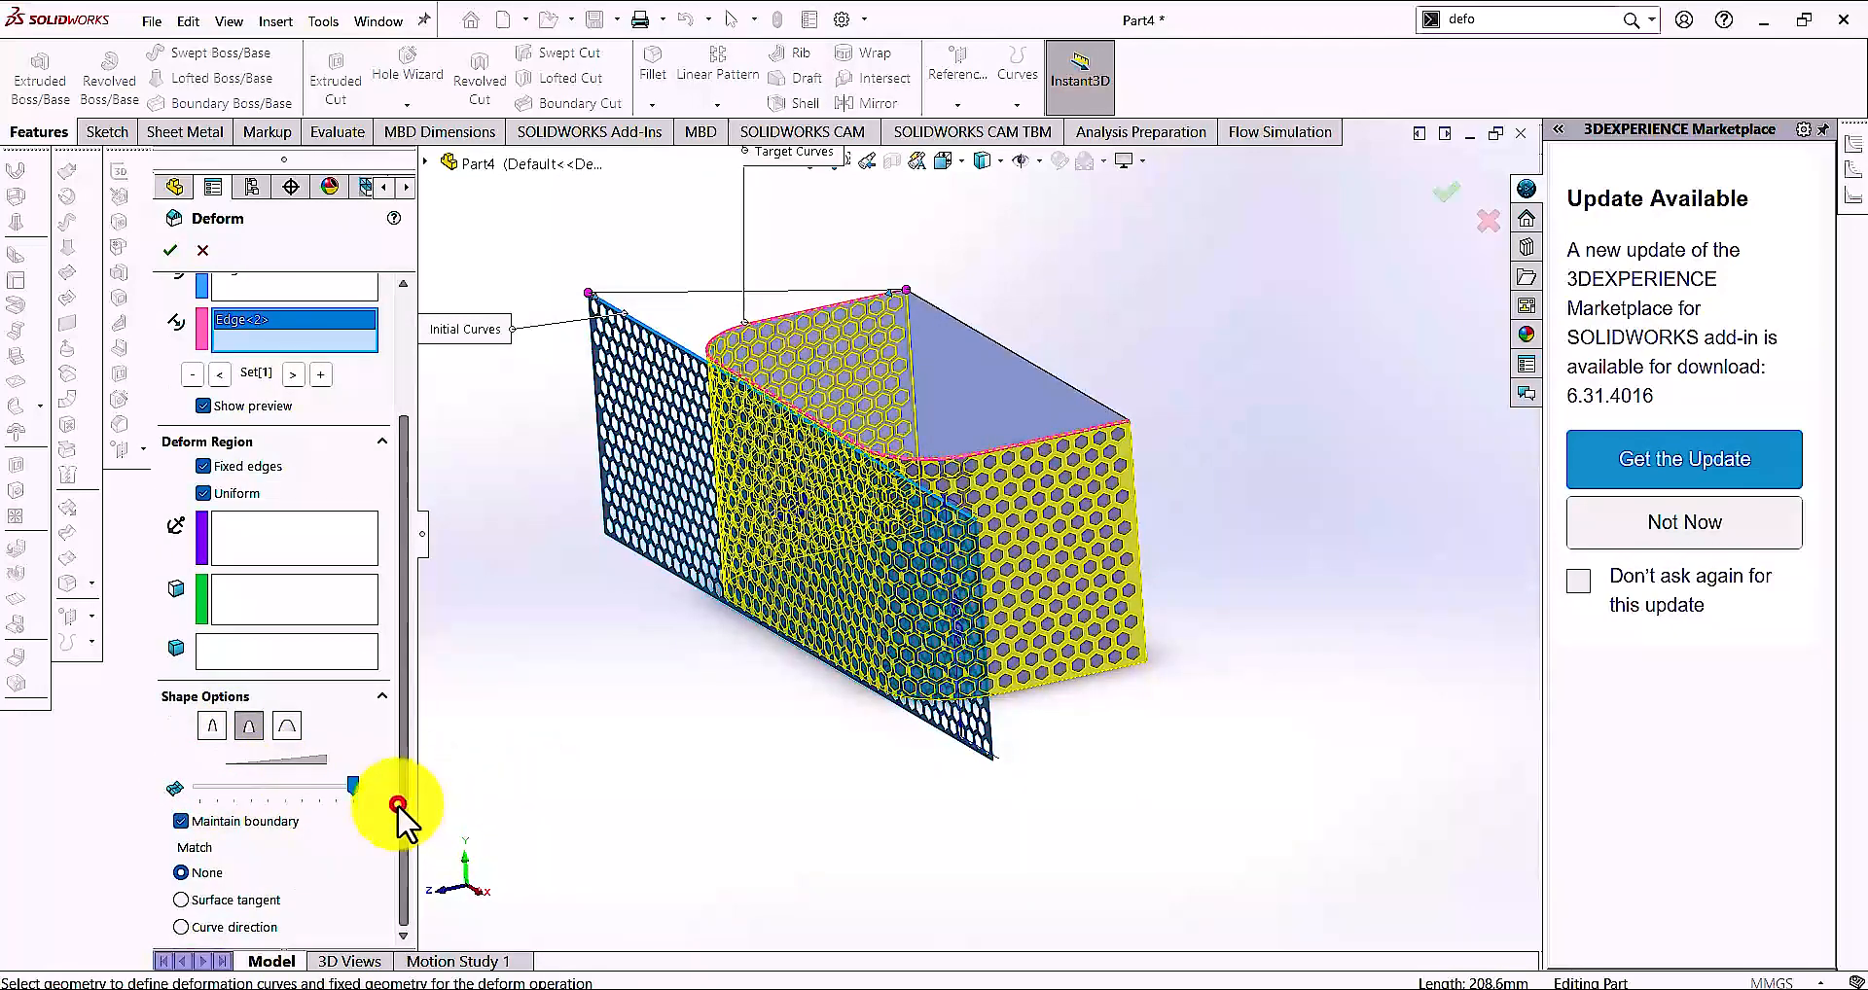
left_click(187, 930)
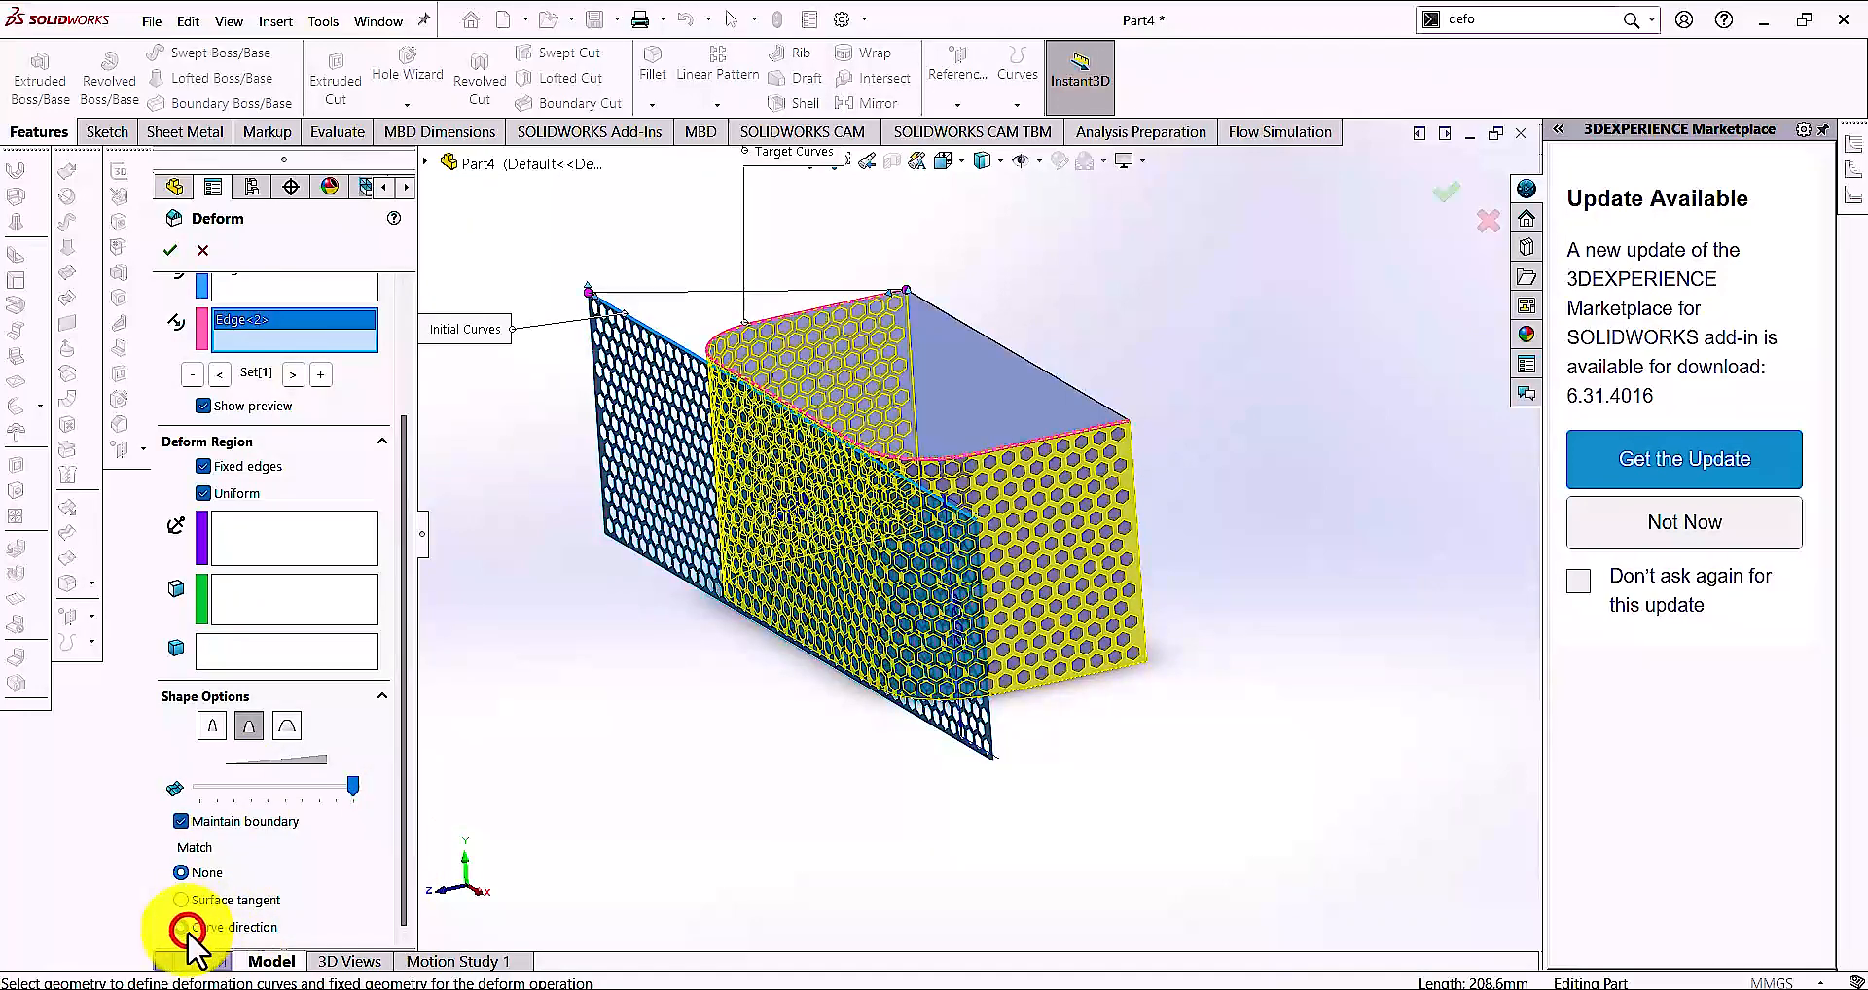
left_click_drag(400, 848, 434, 665)
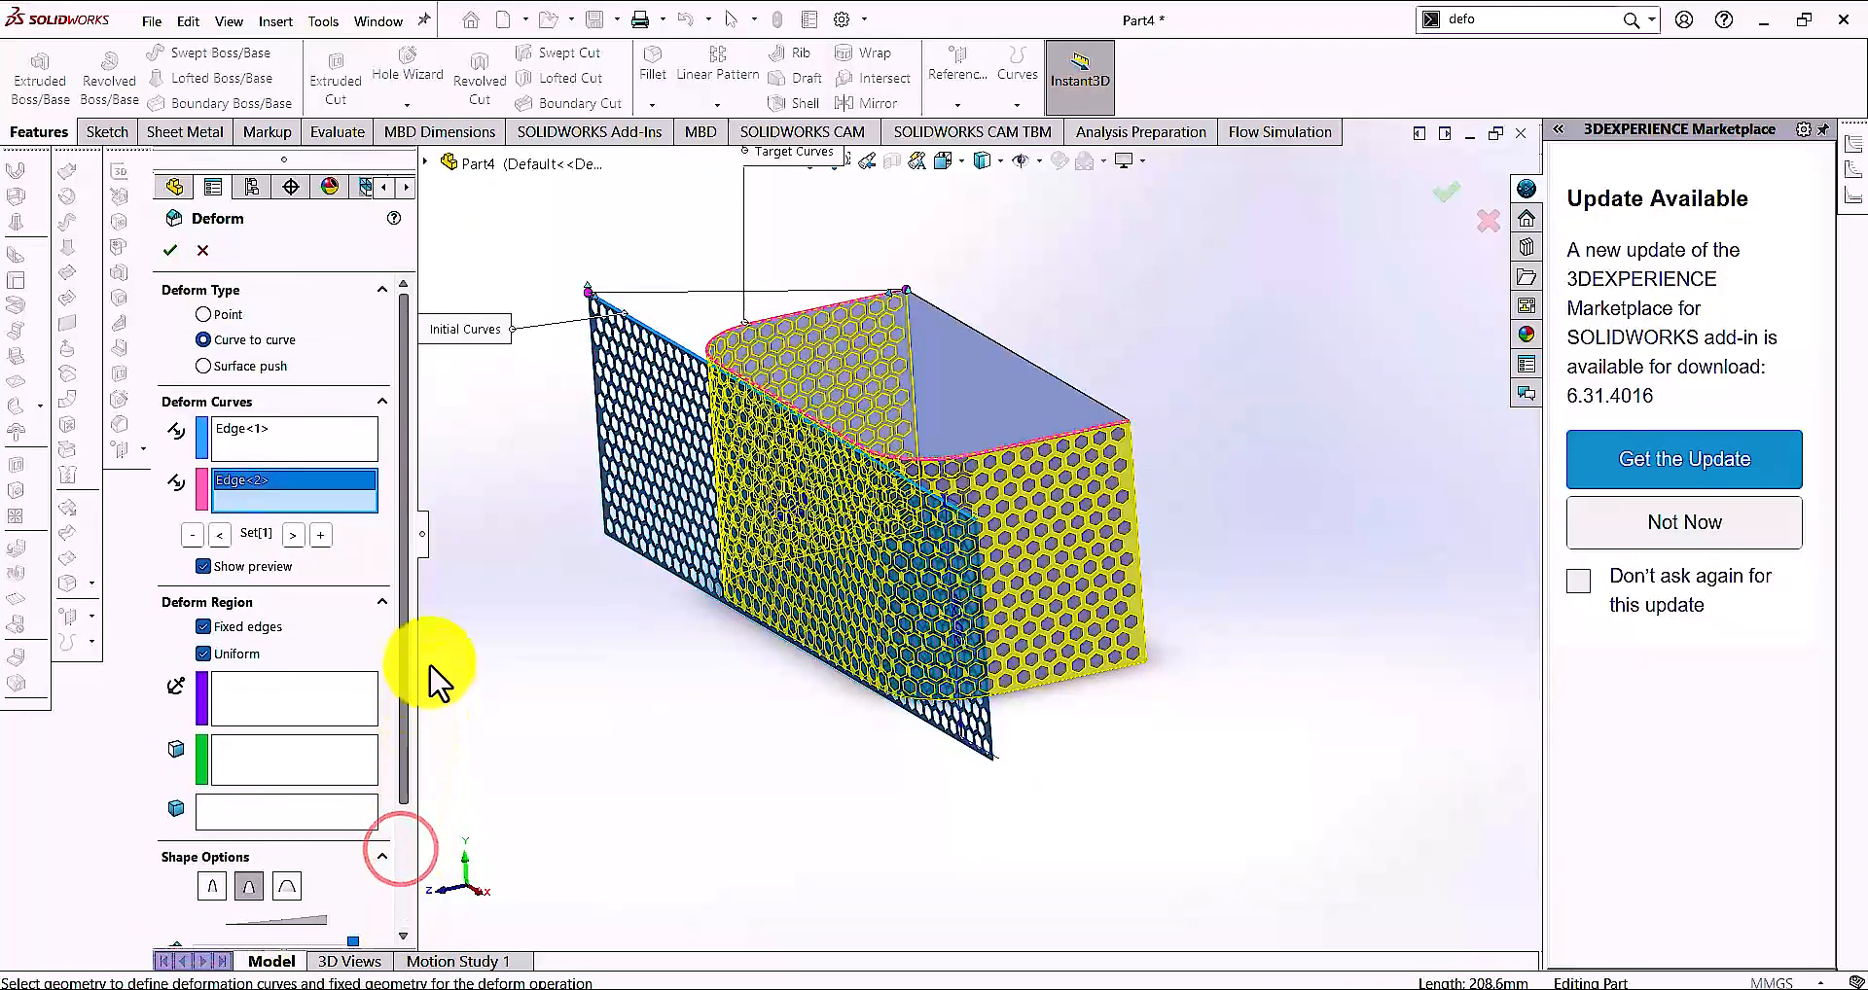
left_click(170, 255)
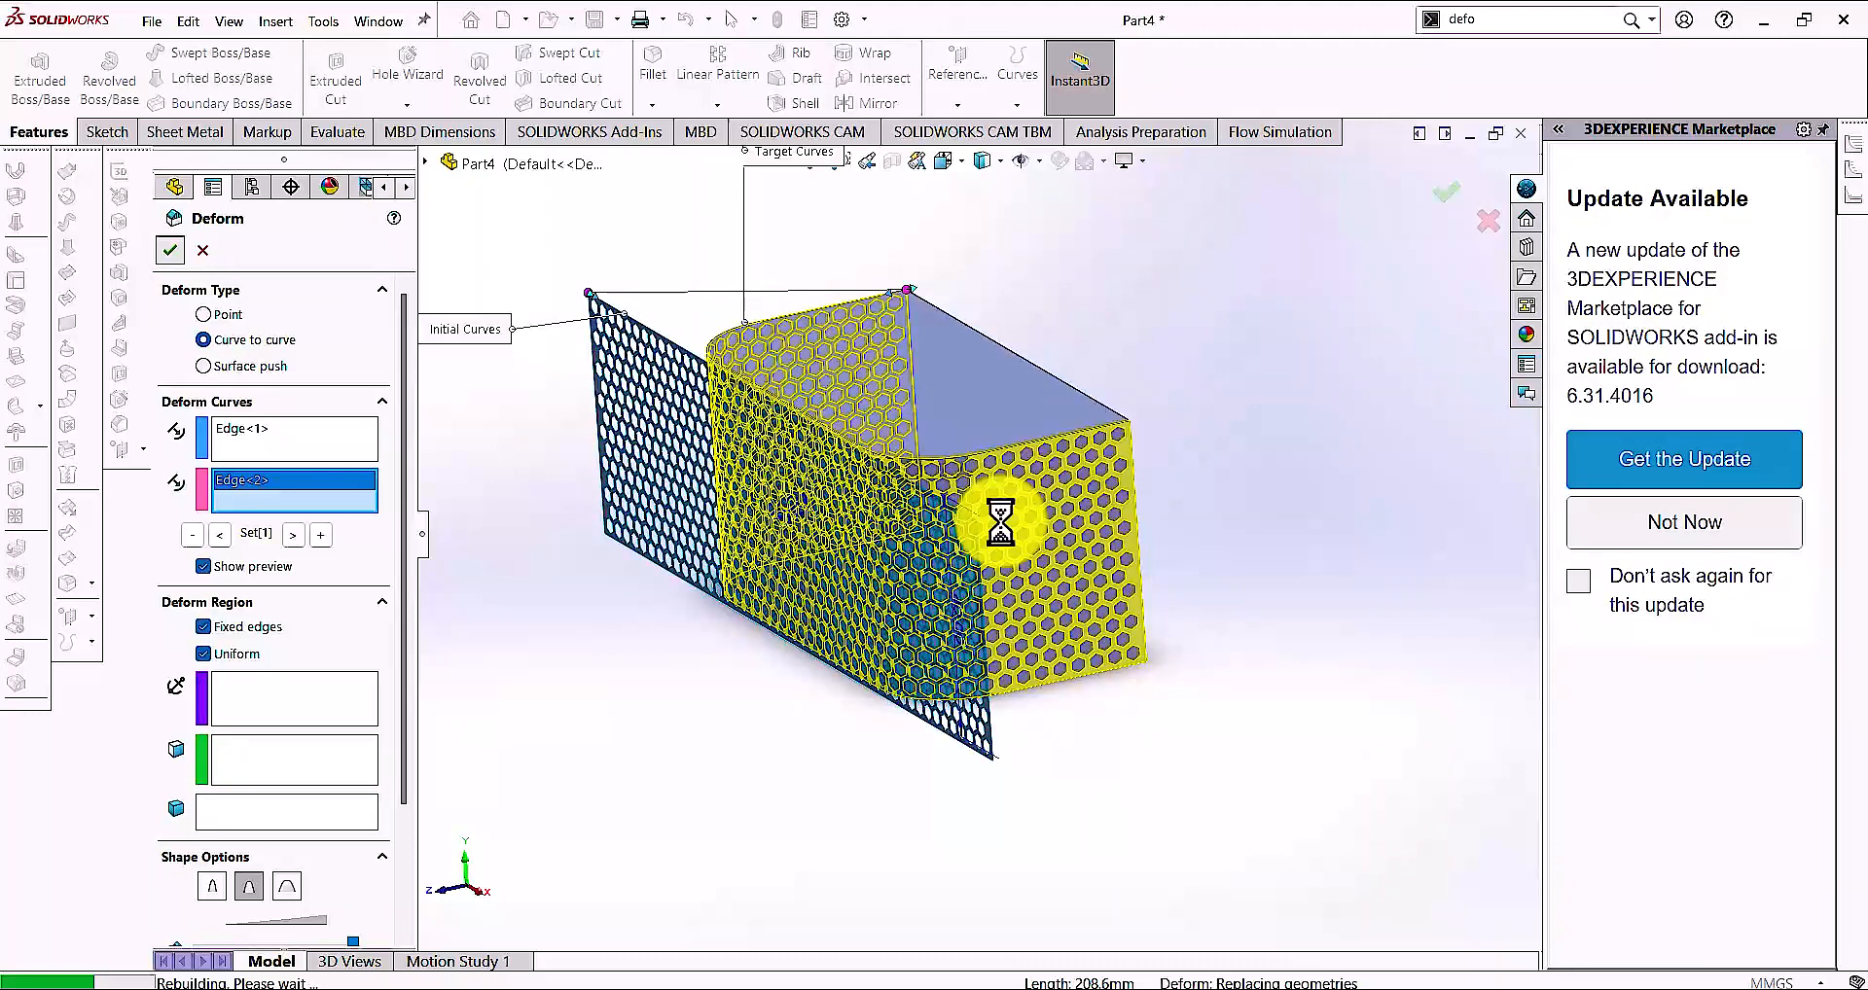
key("Return")
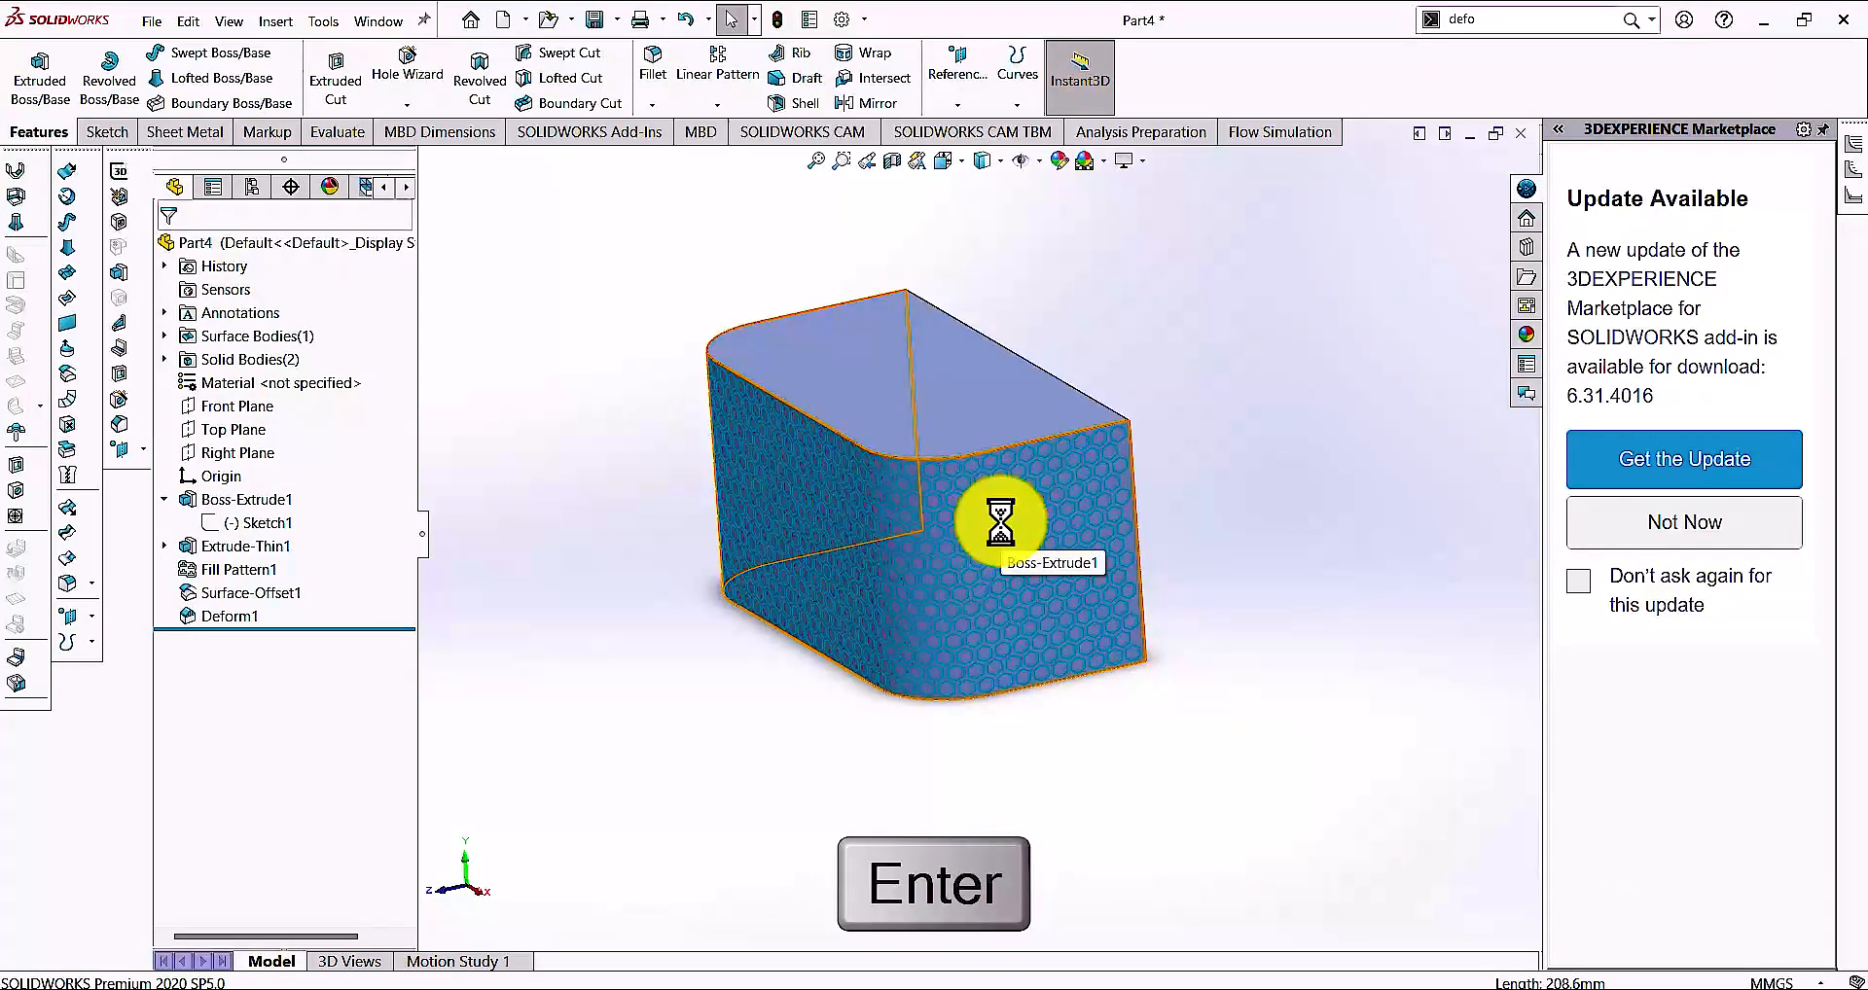
Inspect how the deformed perforated surface wraps around the block's front and rounded corners
middle_click_drag(813, 626, 993, 583)
scroll(867, 626, "down", 5)
scroll(908, 630, "up", 5)
scroll(992, 596, "down", 5)
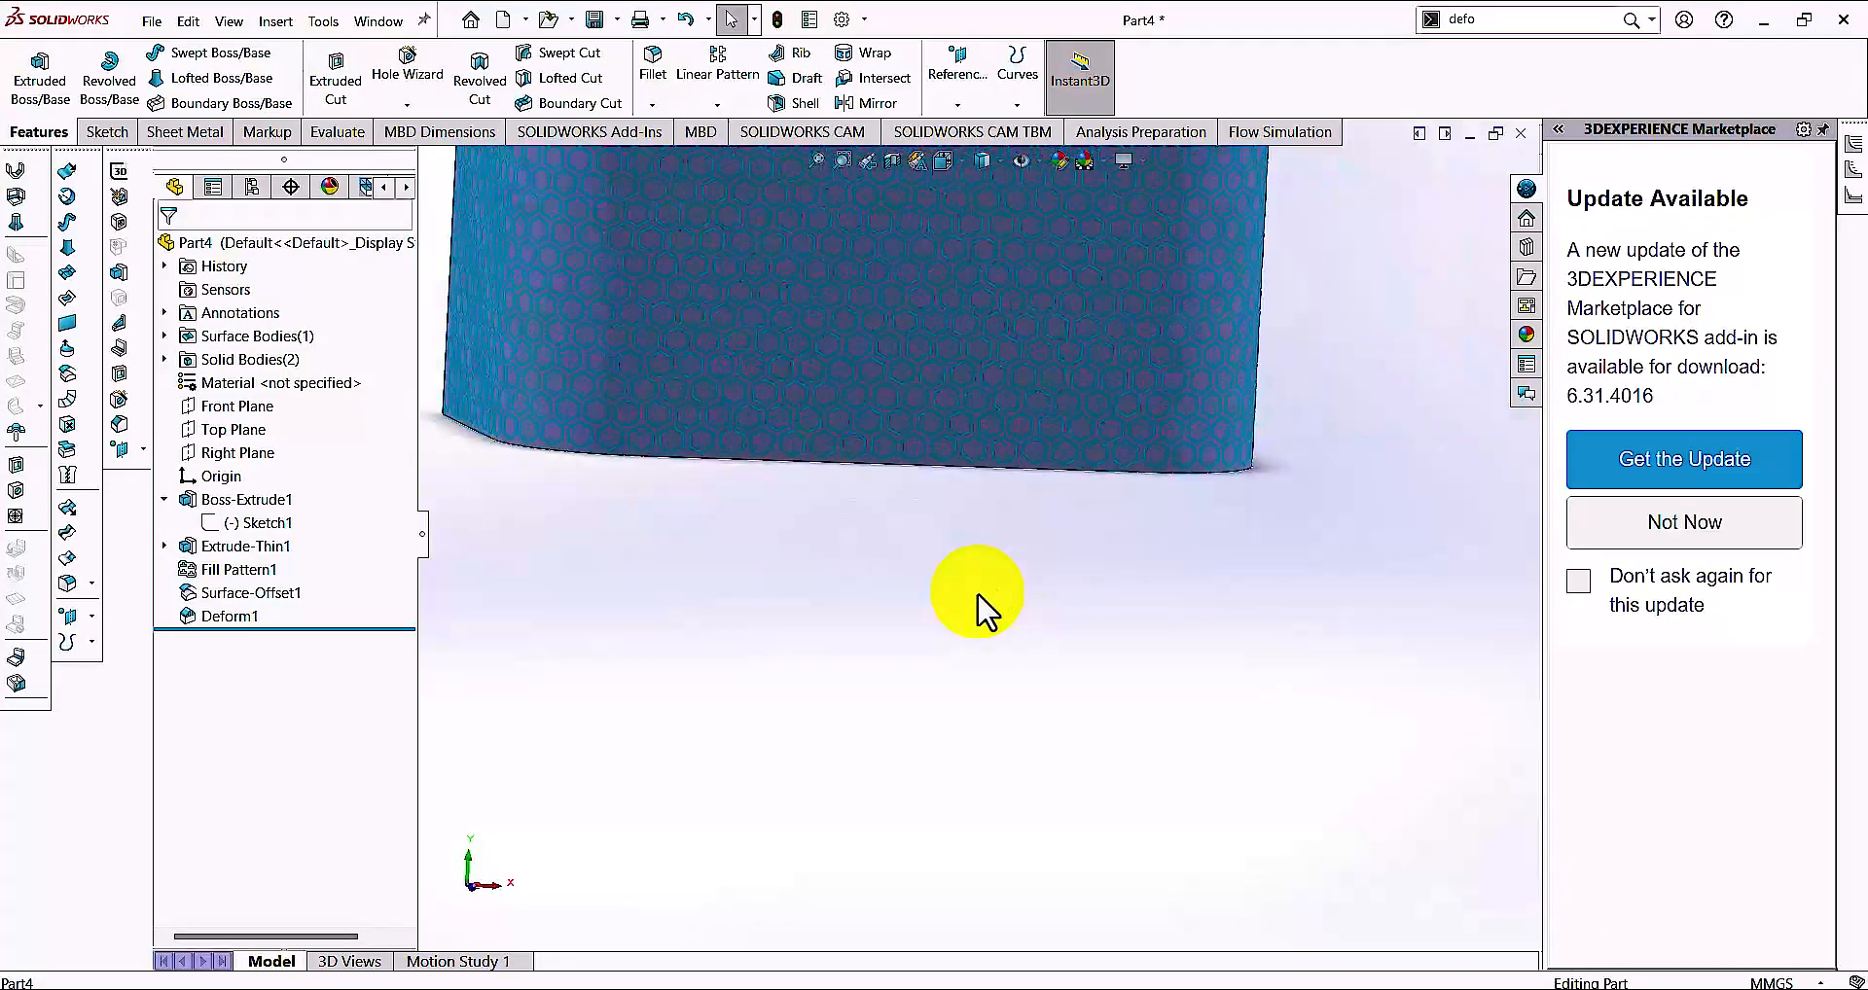
scroll(985, 595, "up", 5)
scroll(1011, 573, "down", 5)
scroll(1034, 561, "up", 5)
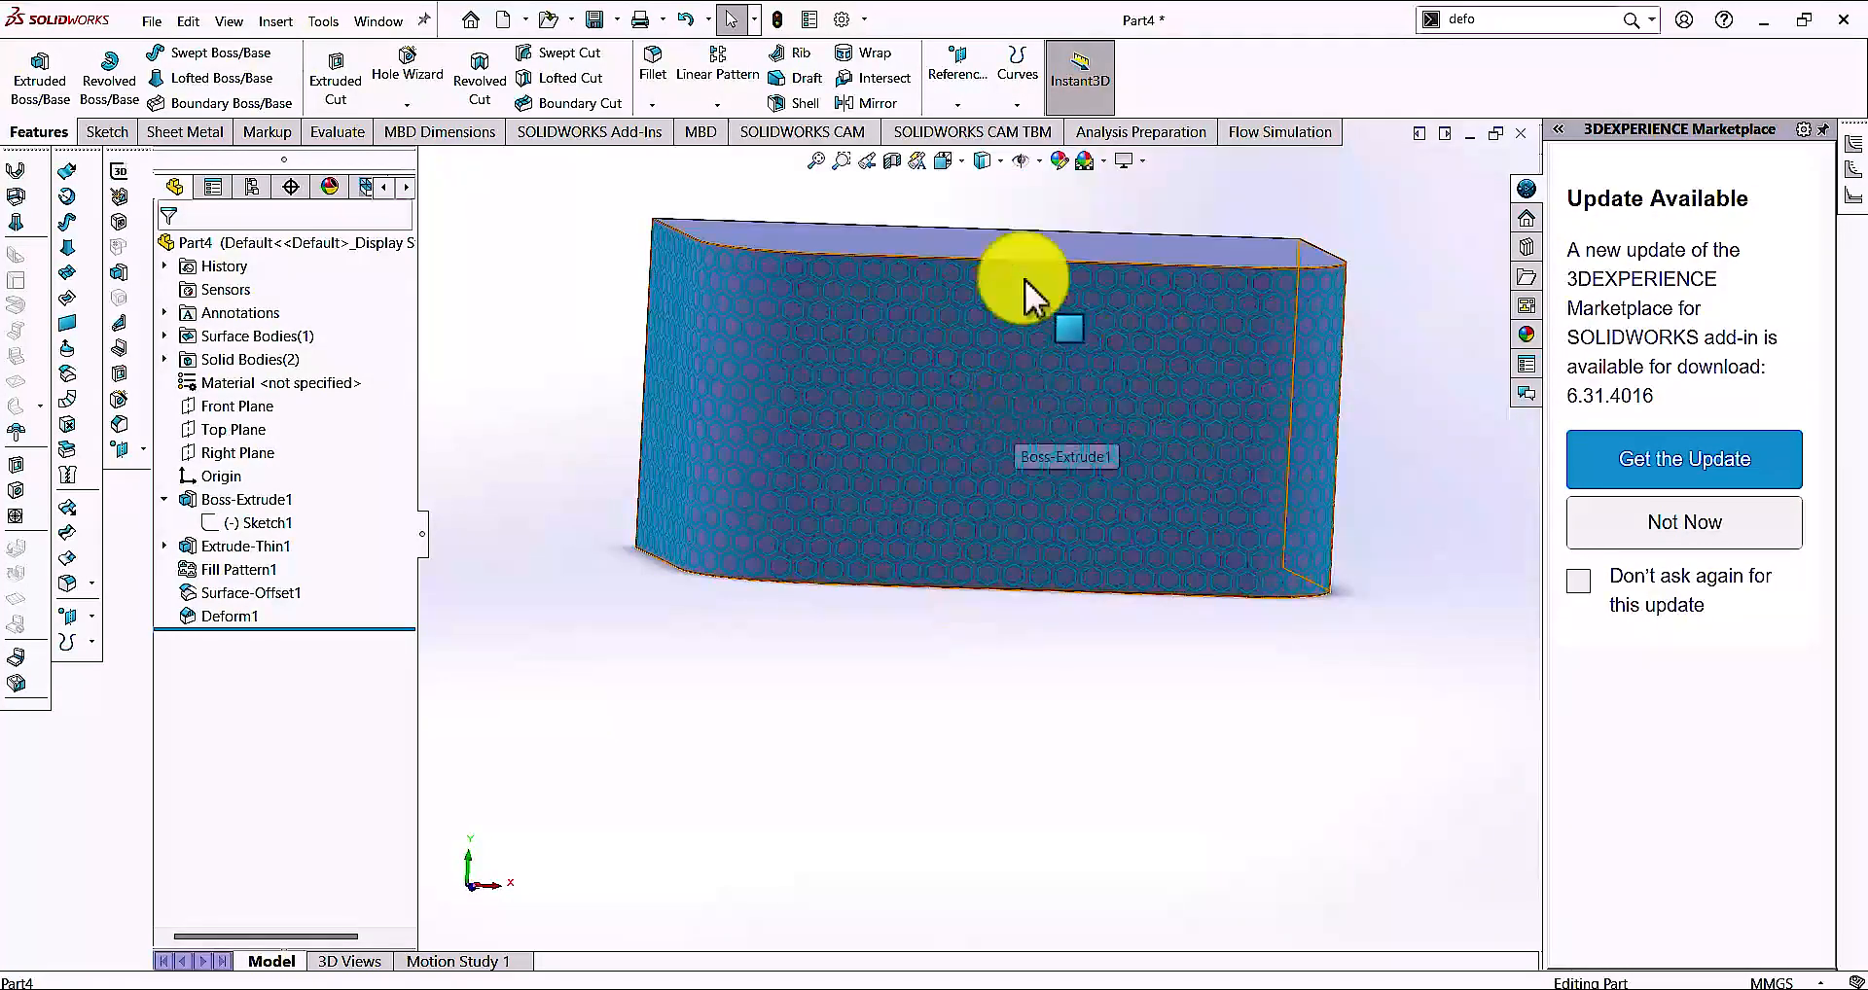
Isolate the solid block body and move the isolate controls clear of the model
left_click(1007, 253)
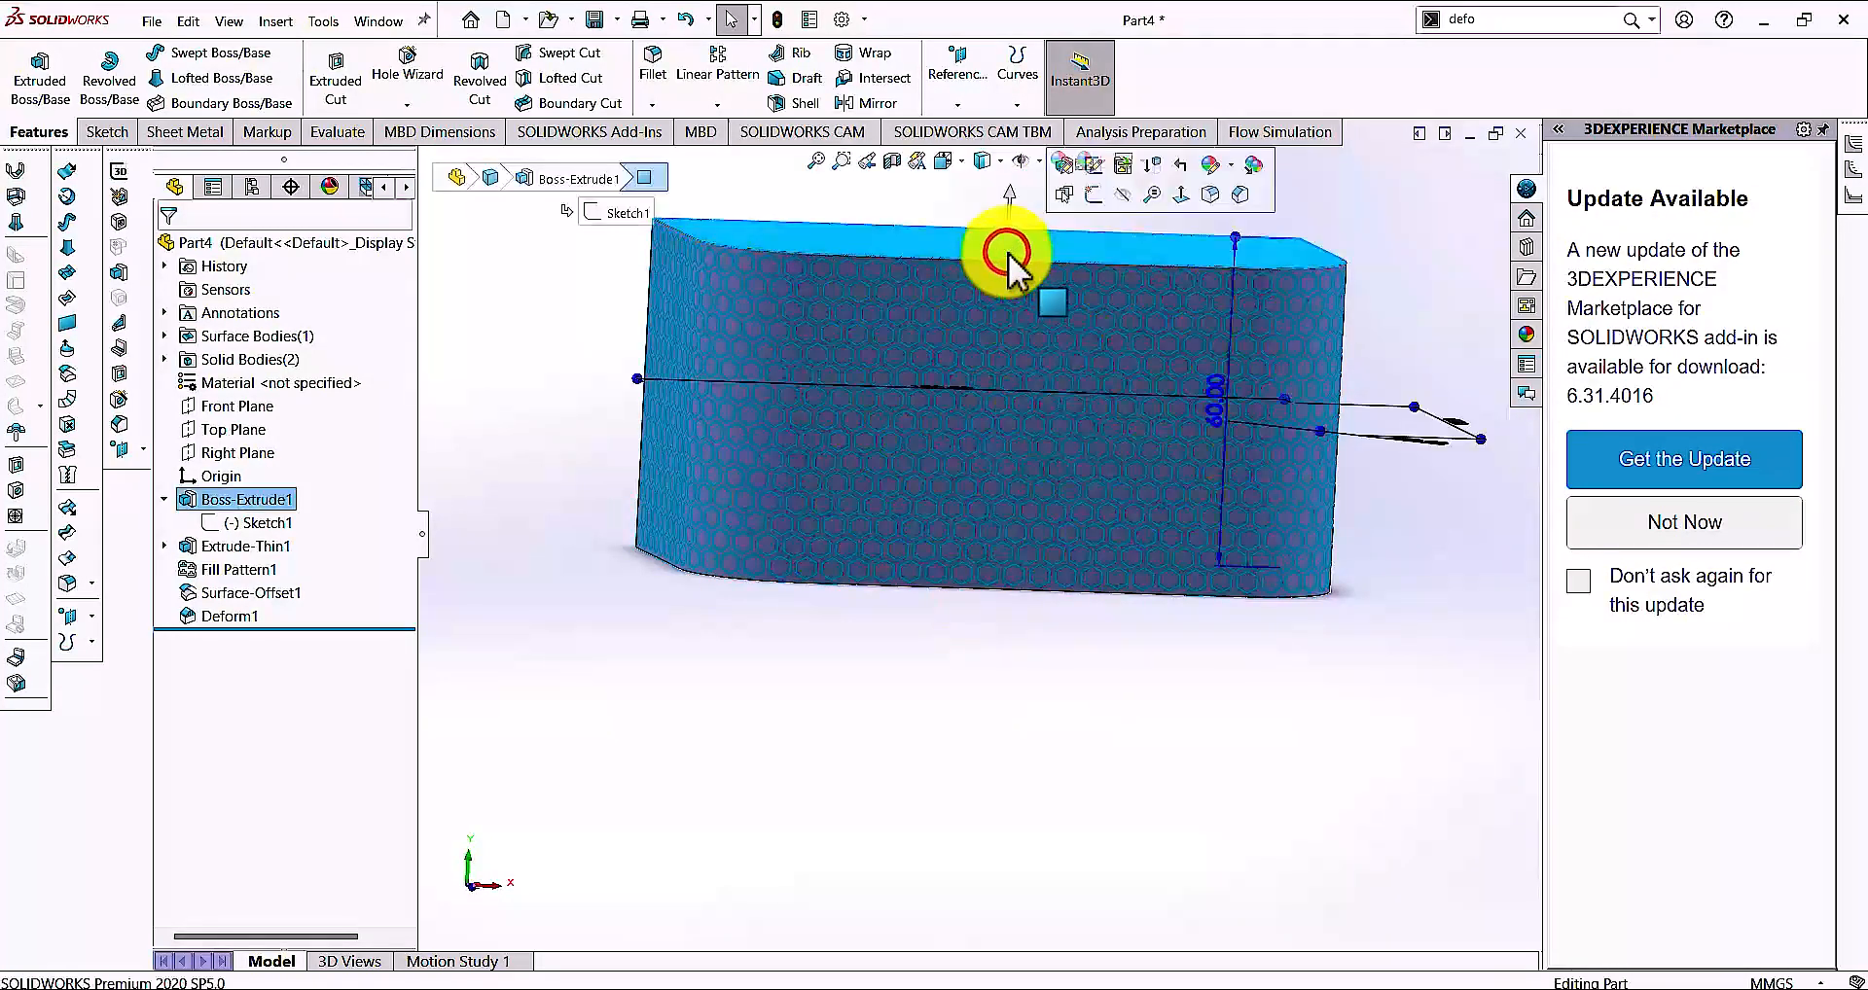
right_click(1085, 239)
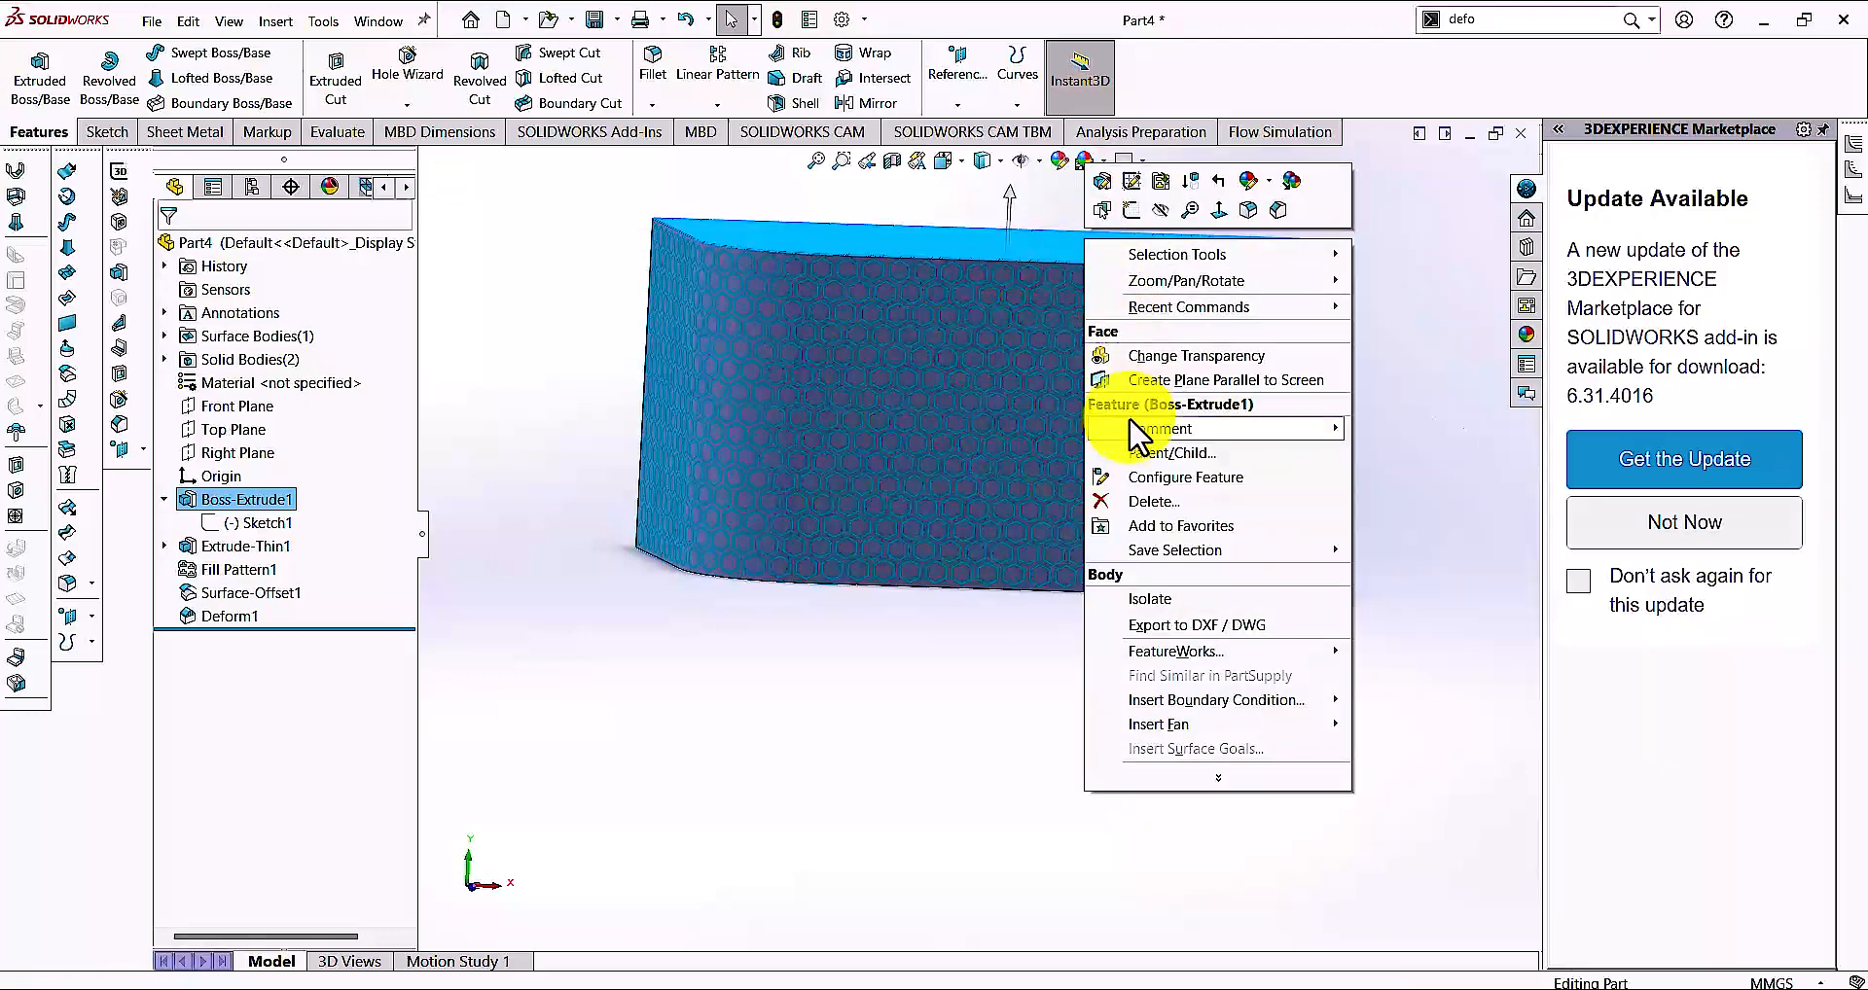
left_click(1138, 599)
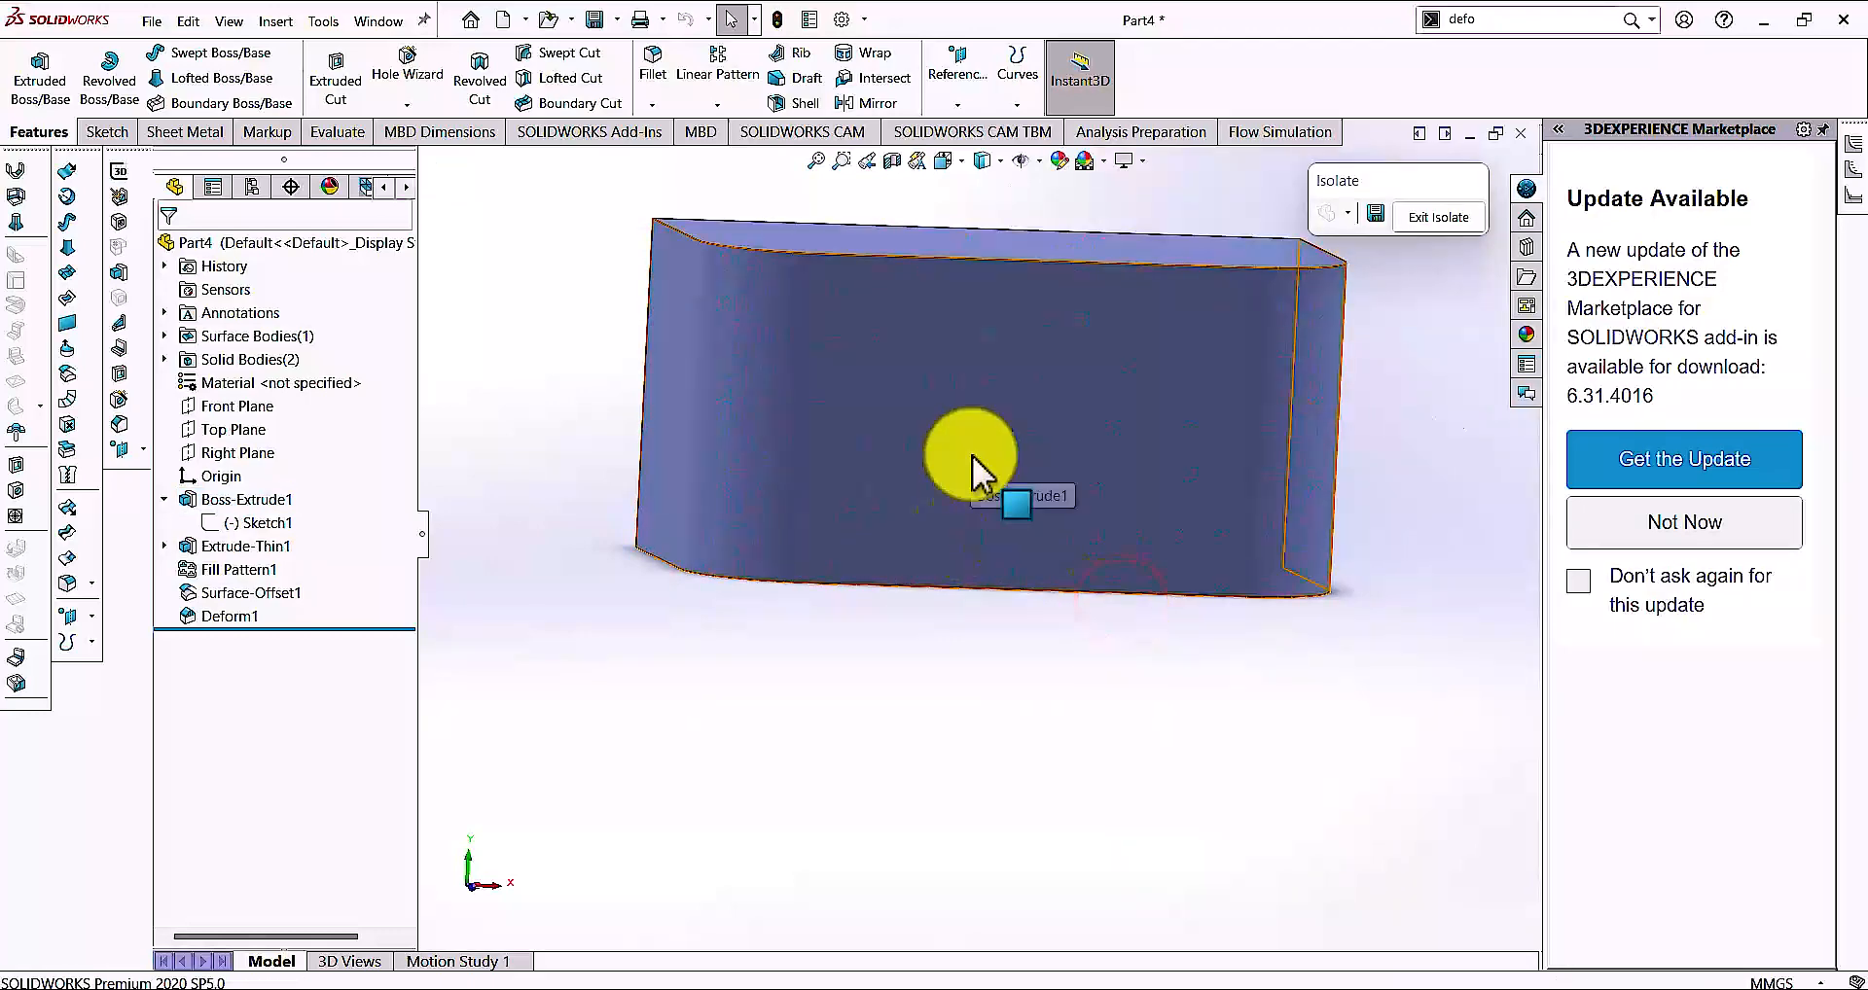
left_click_drag(1416, 177, 1460, 149)
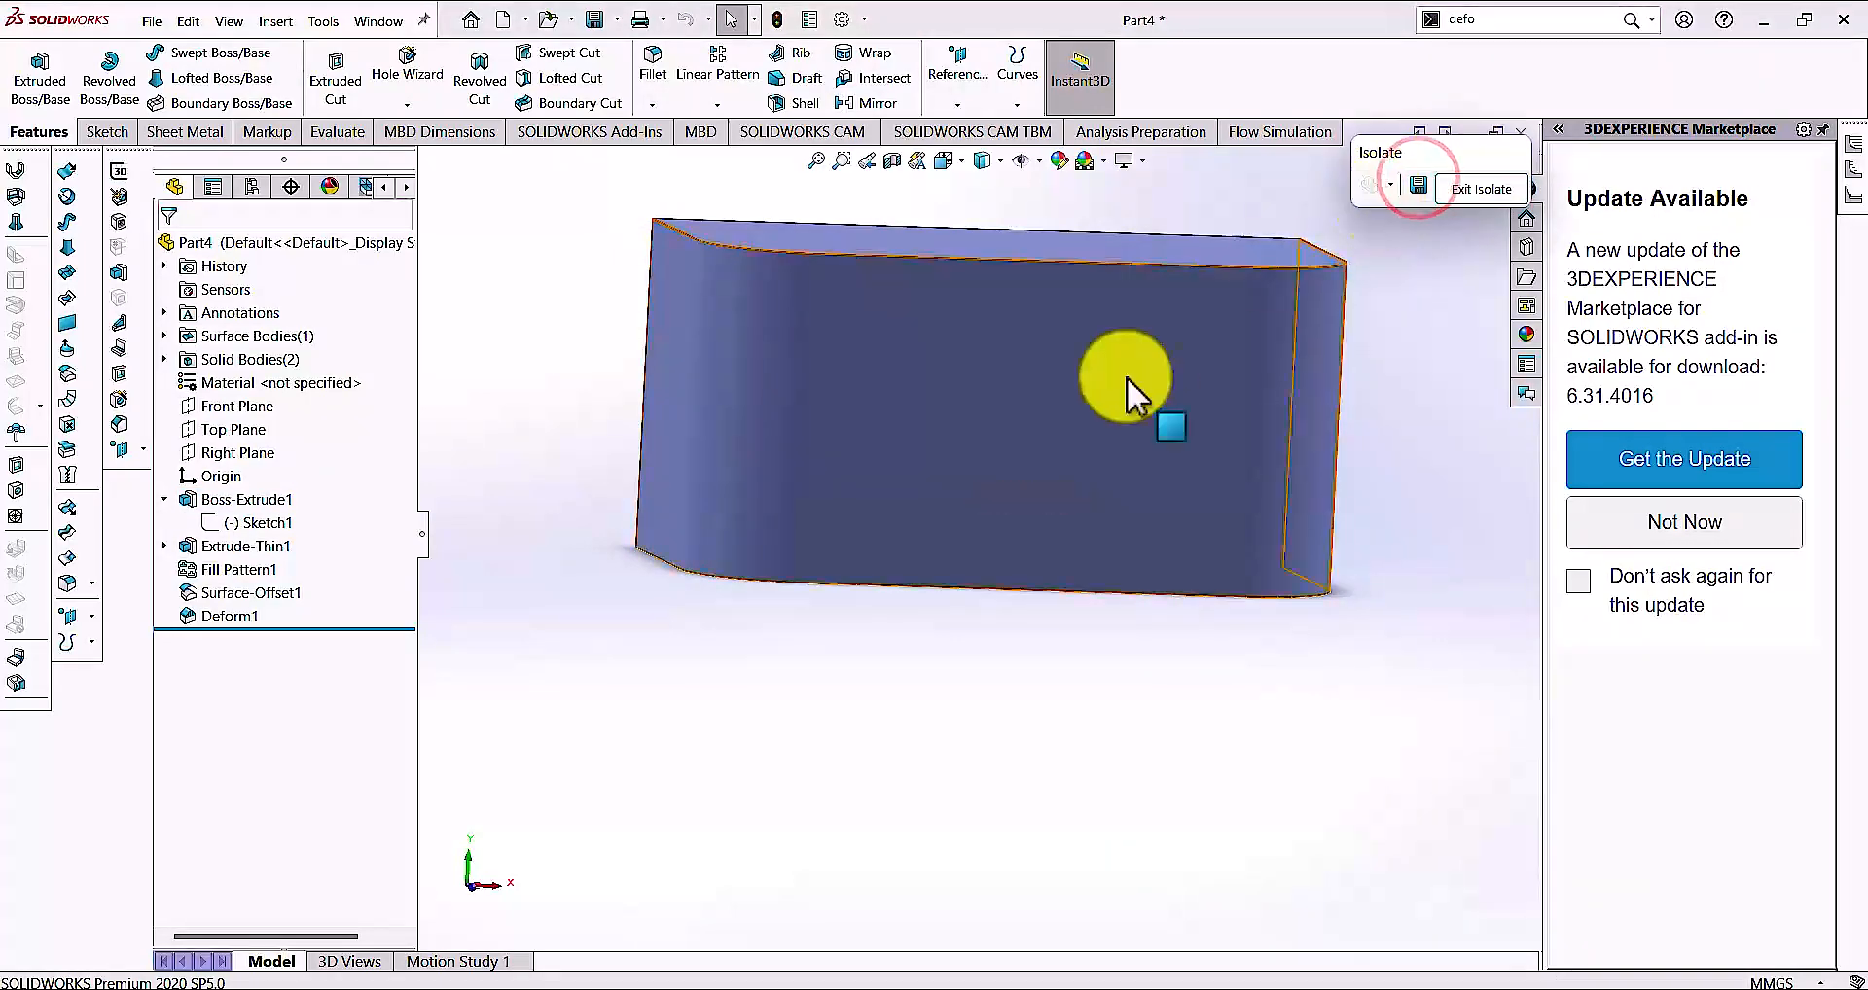
Shell the block to a 5 mm wall thickness, removing the continuous front face with the rounded corners
left_click(1036, 392)
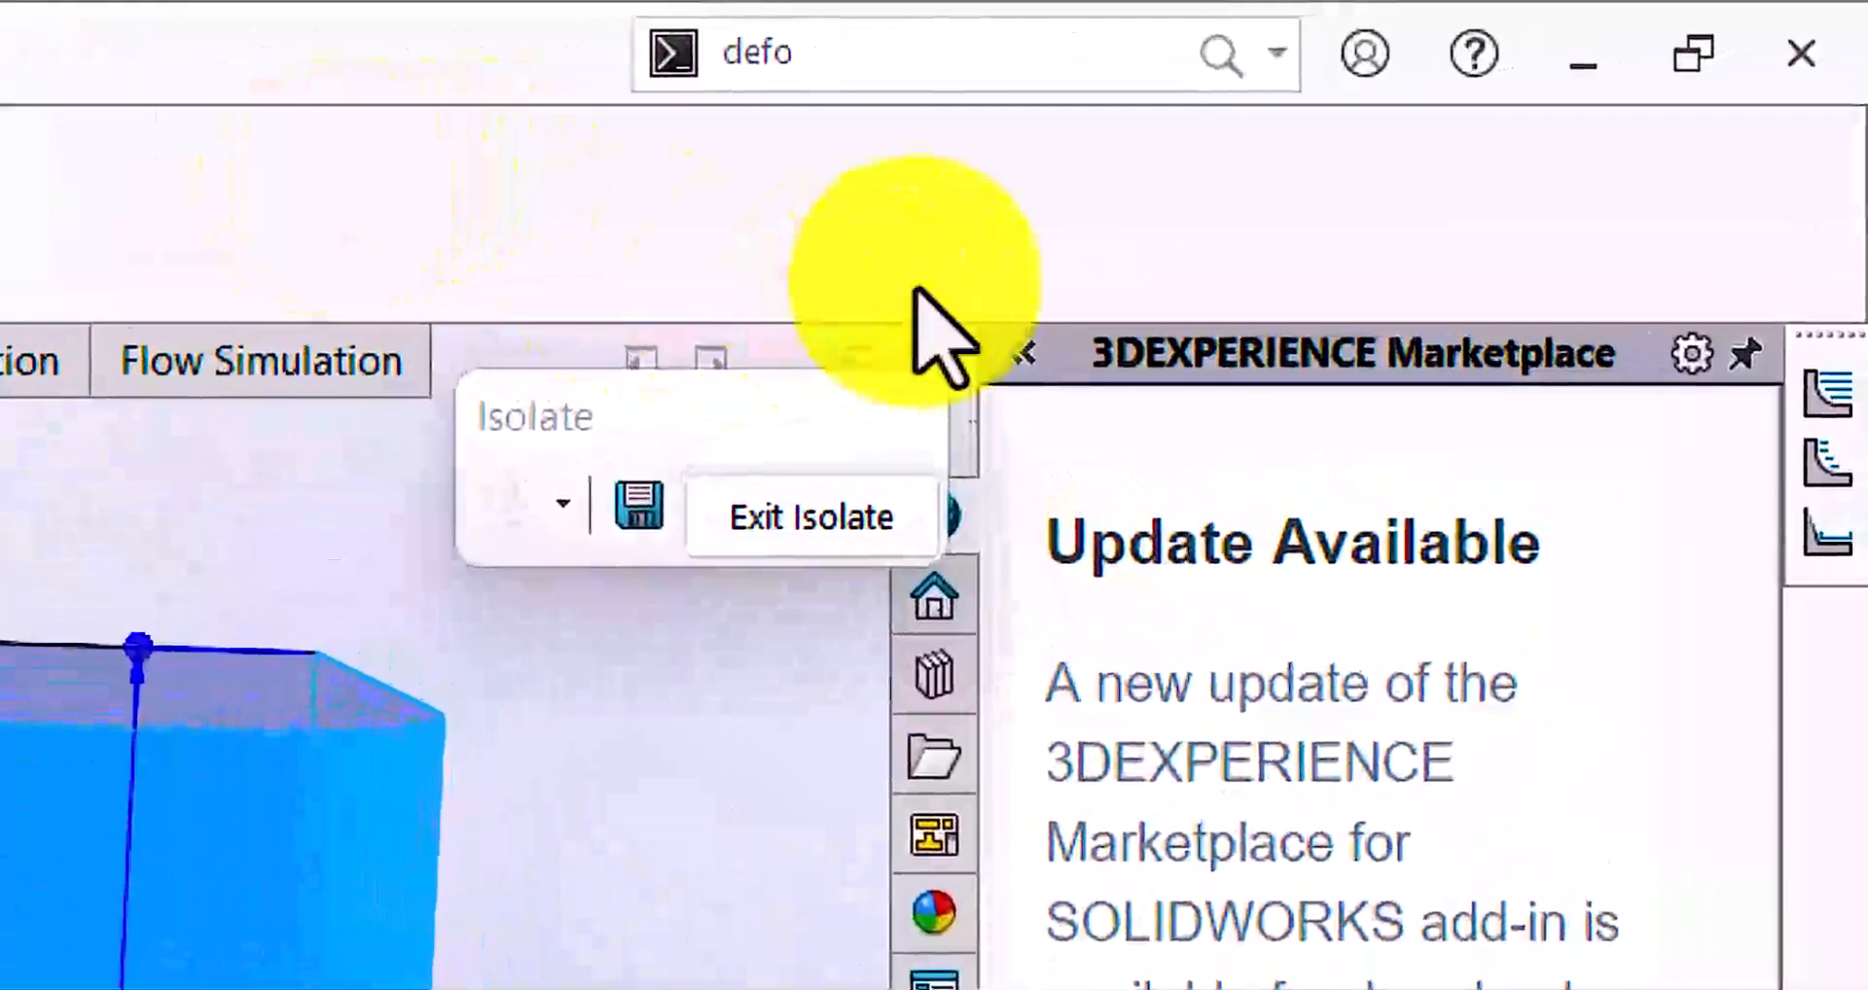
double_click(813, 51)
type("s")
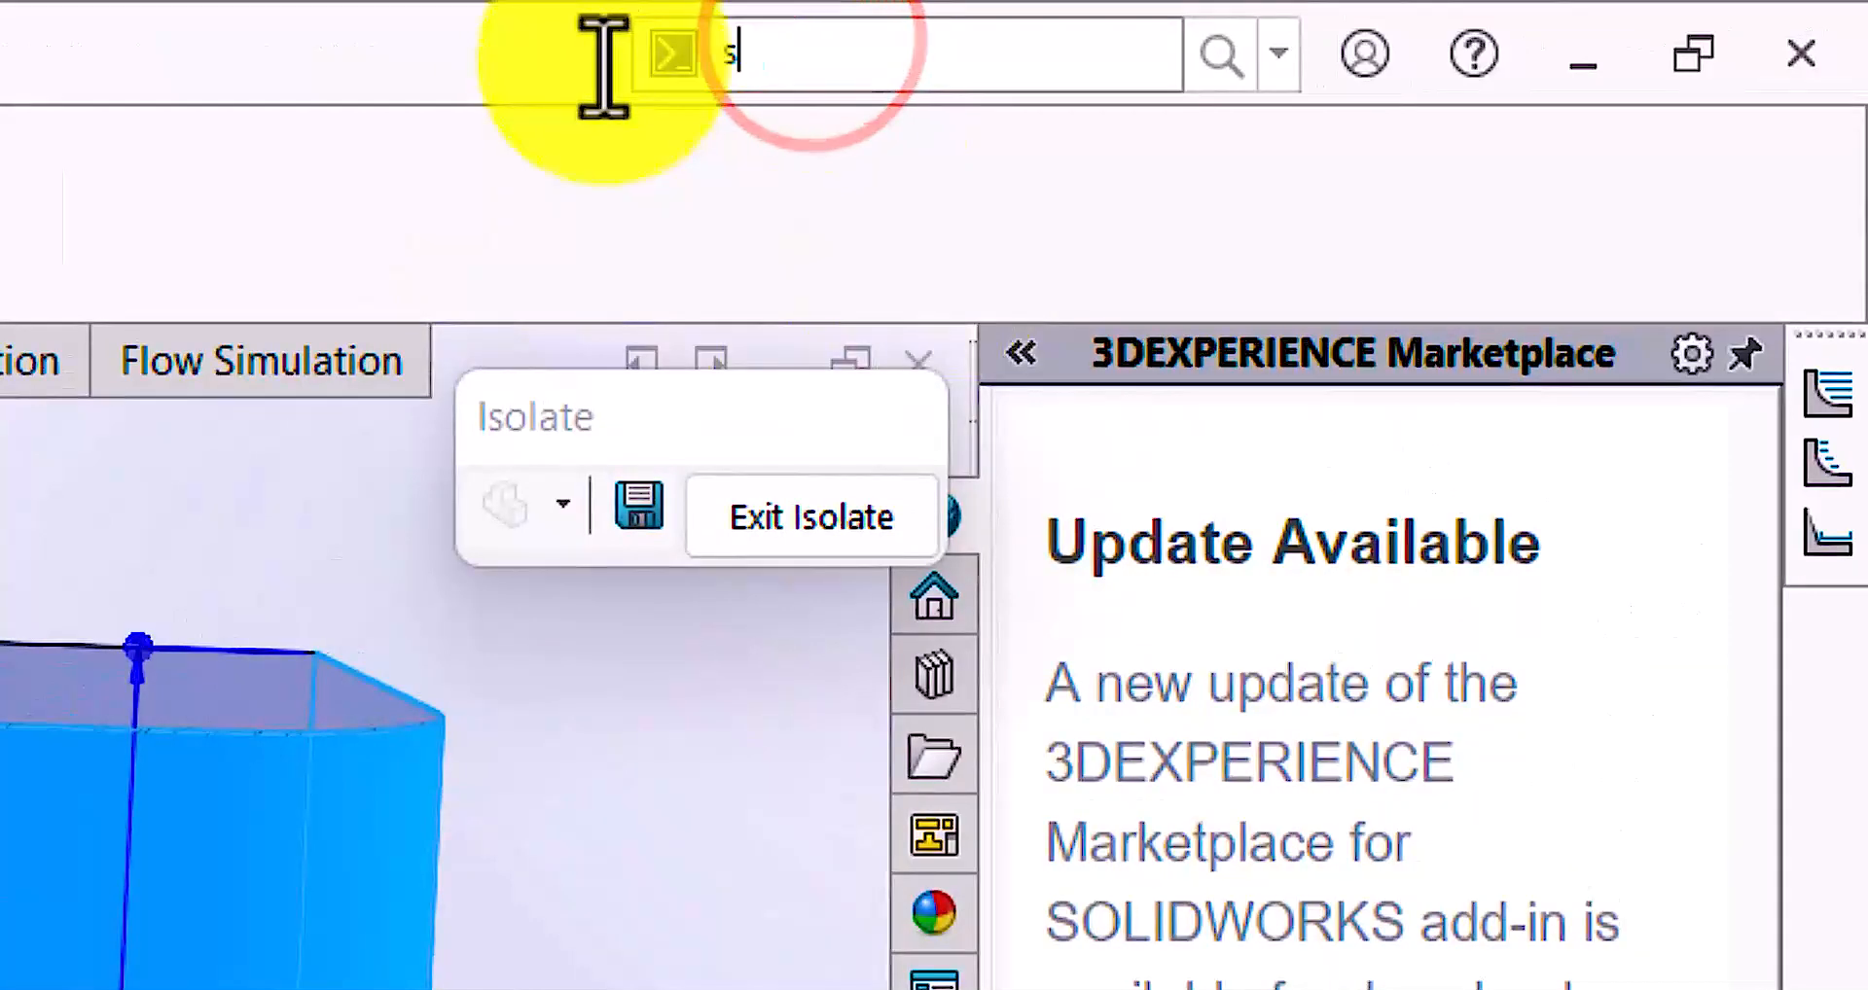
type("he")
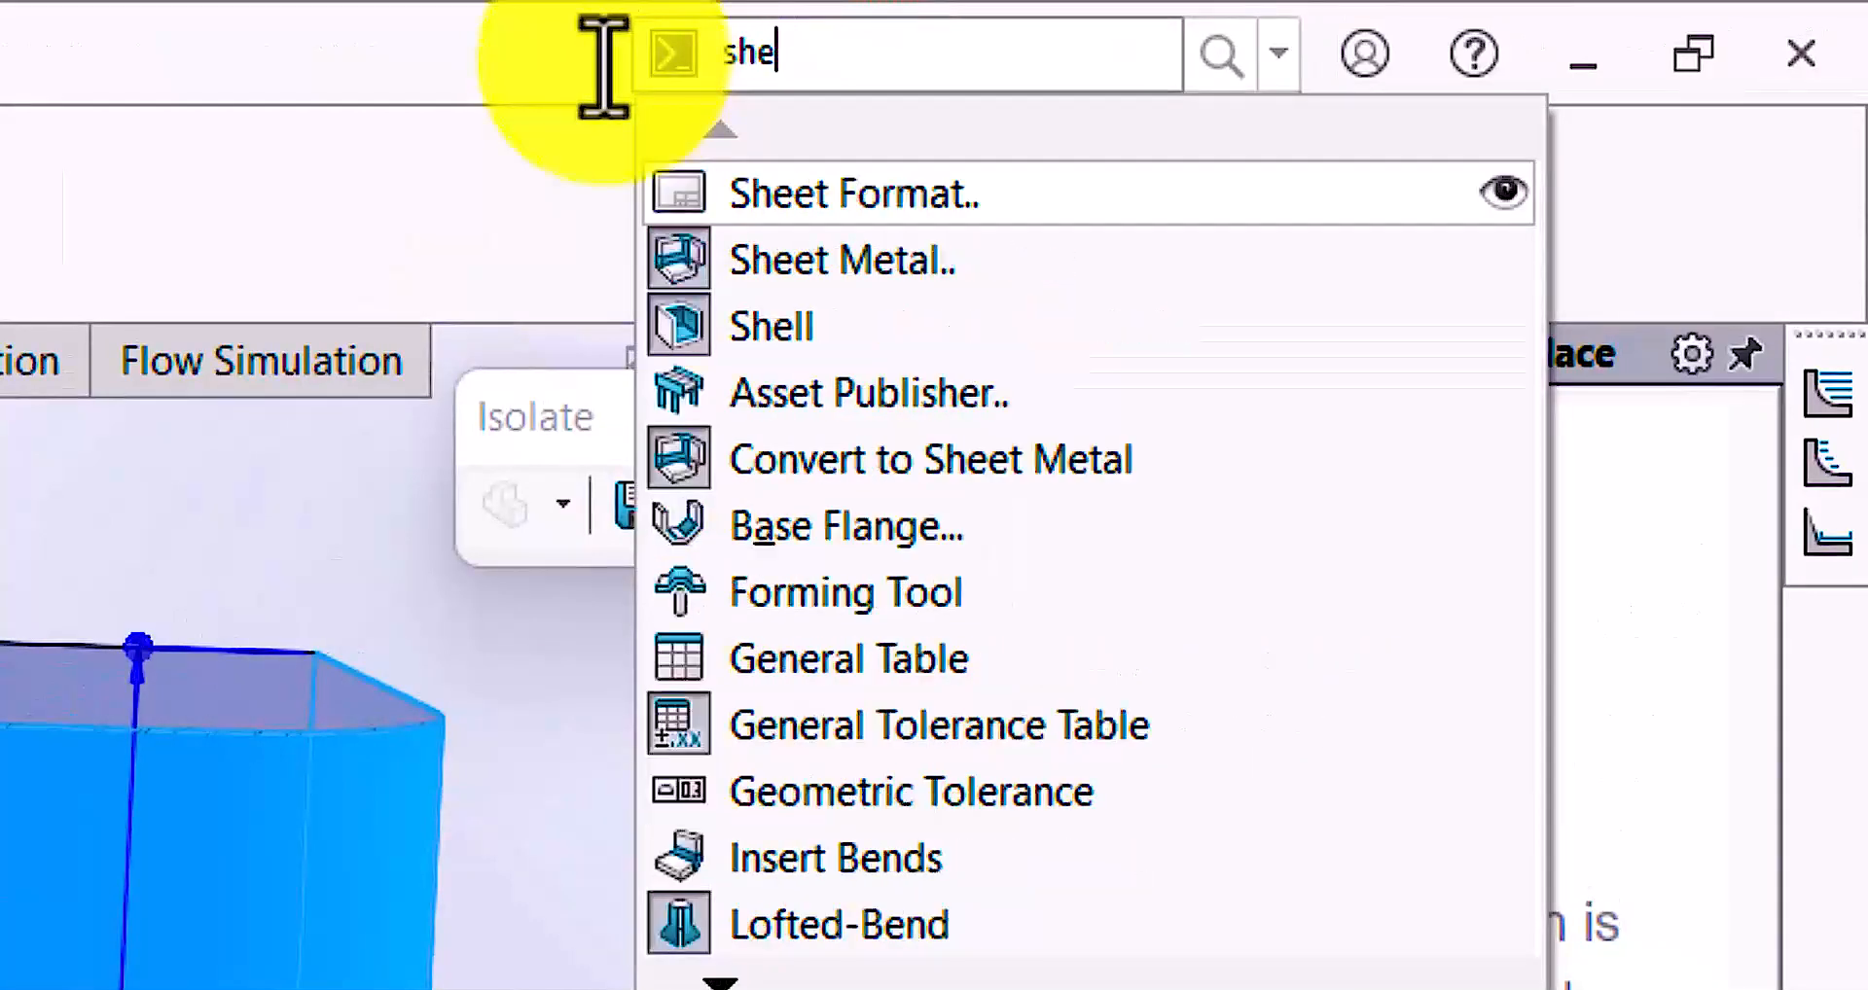
left_click(764, 329)
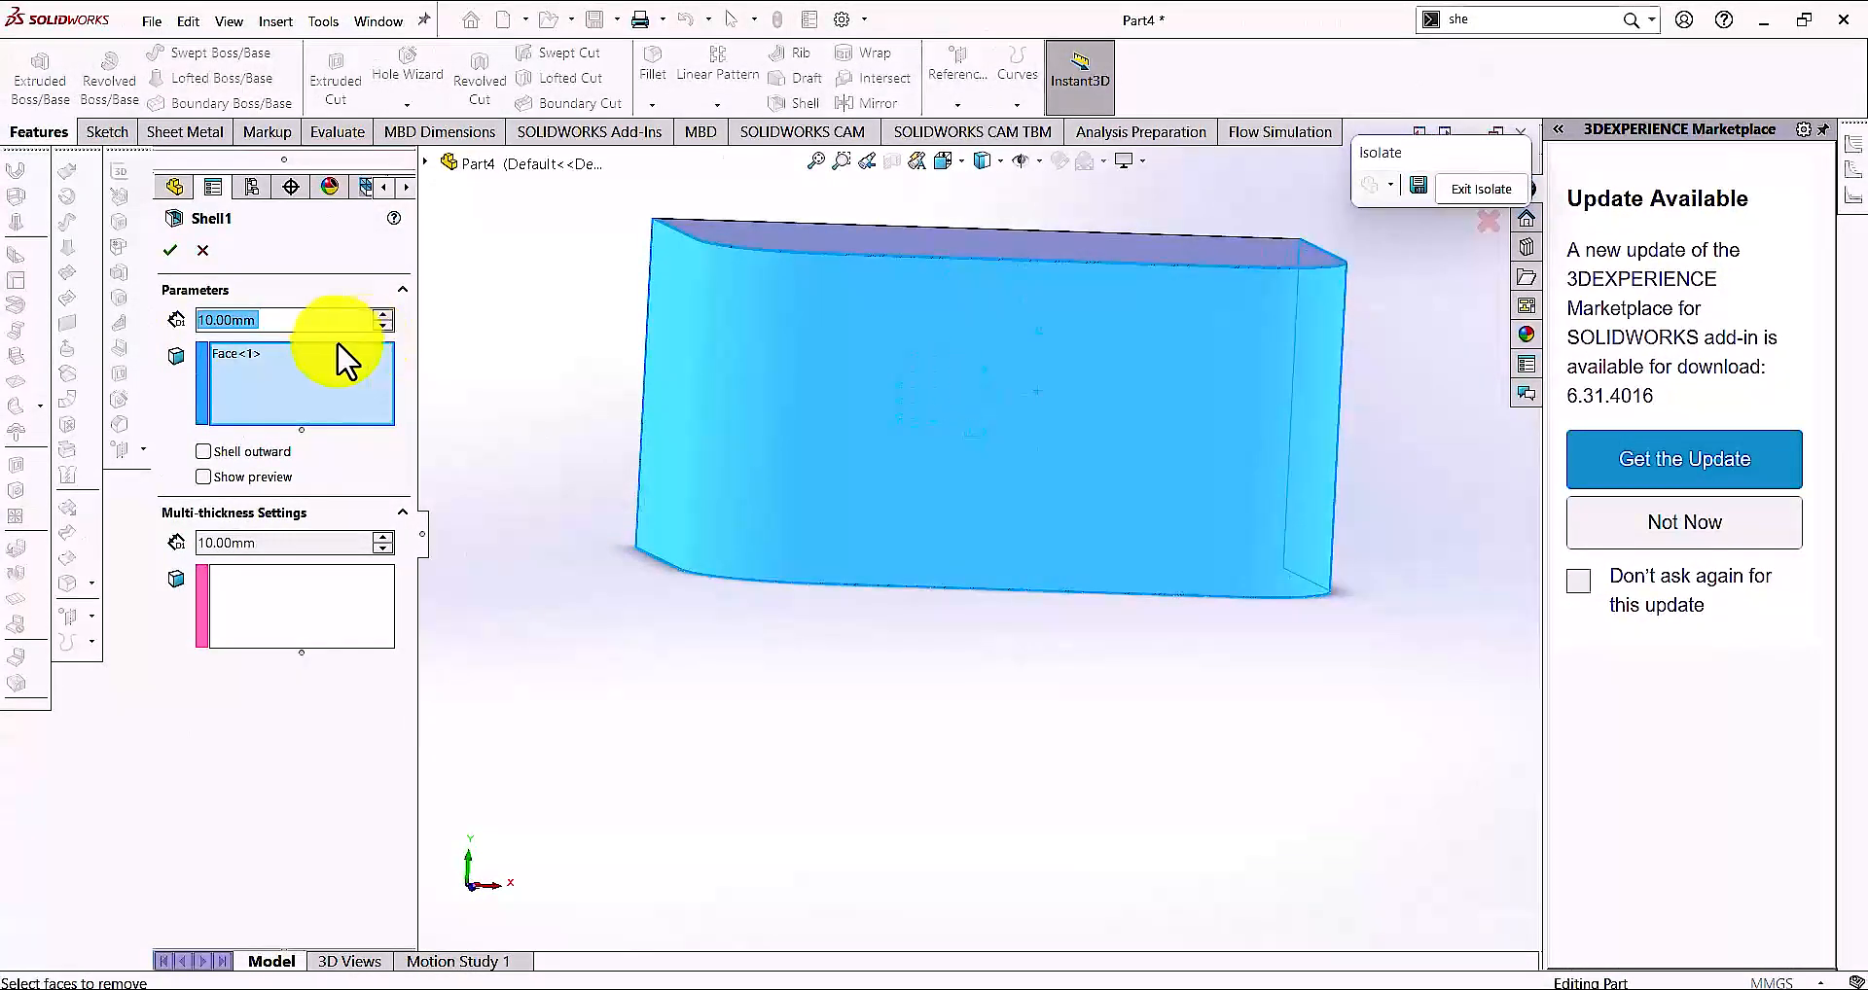
type("5")
key("Return")
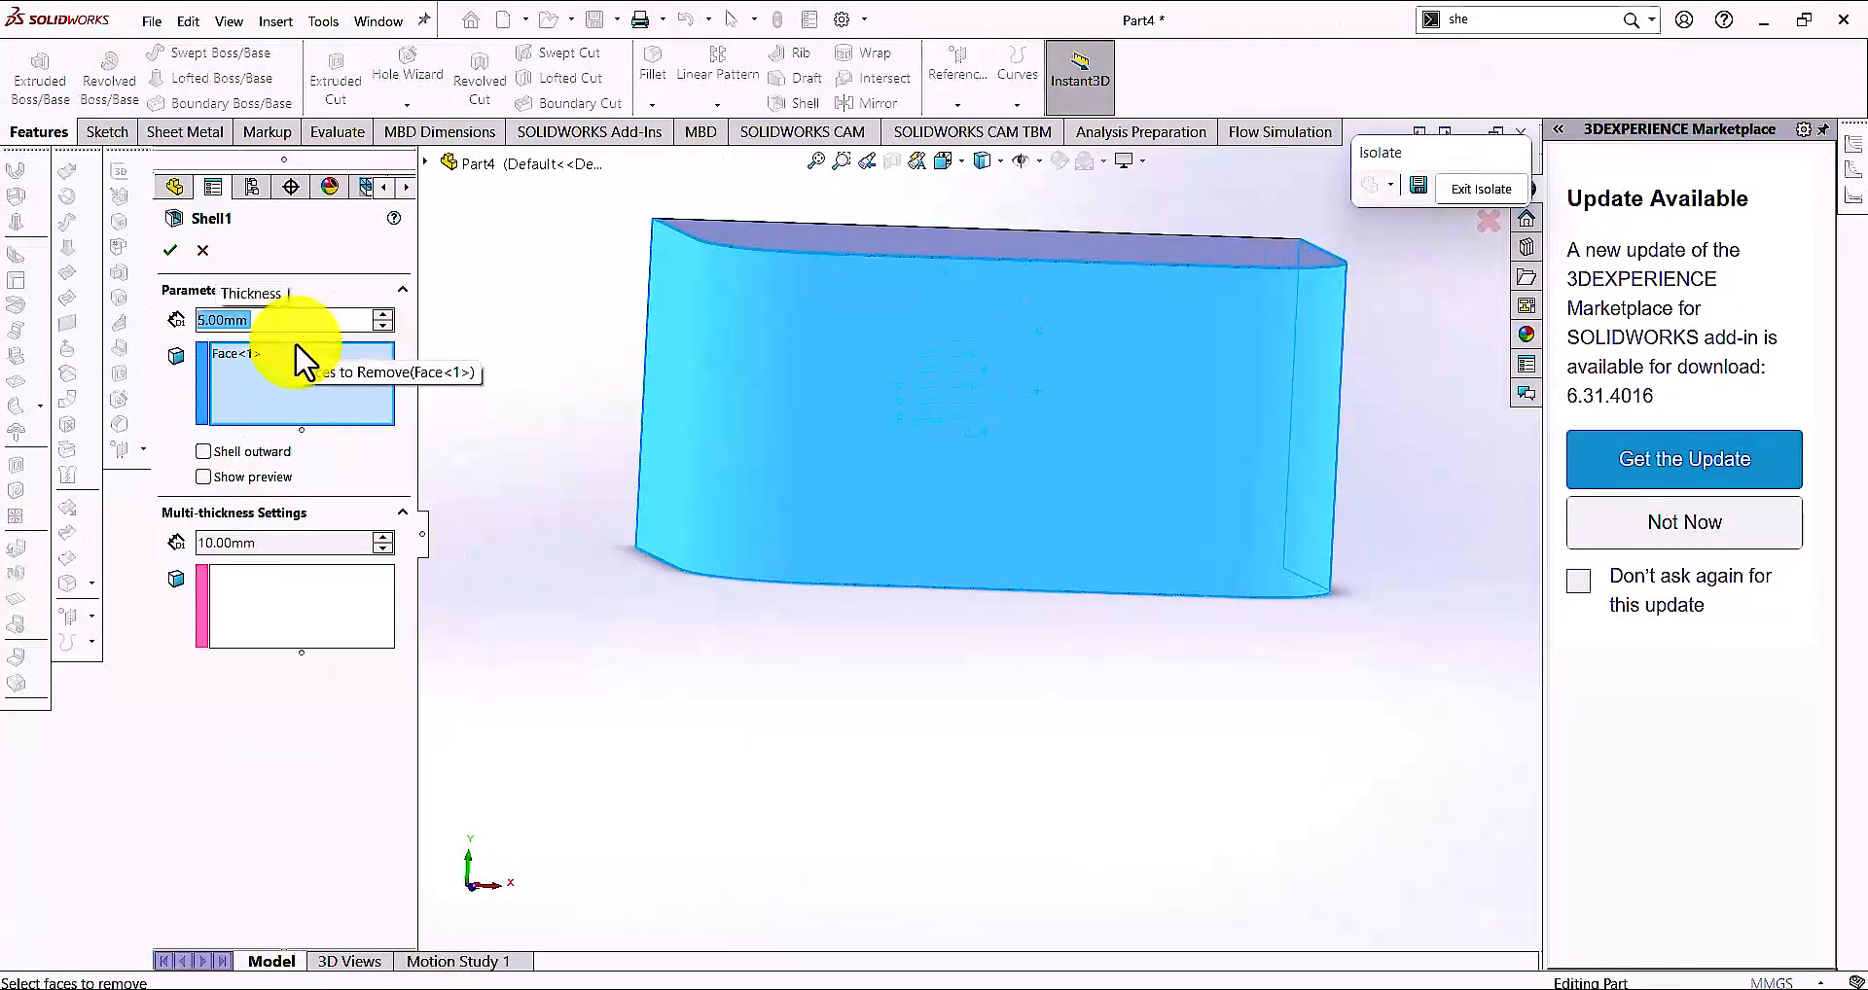
left_click(158, 247)
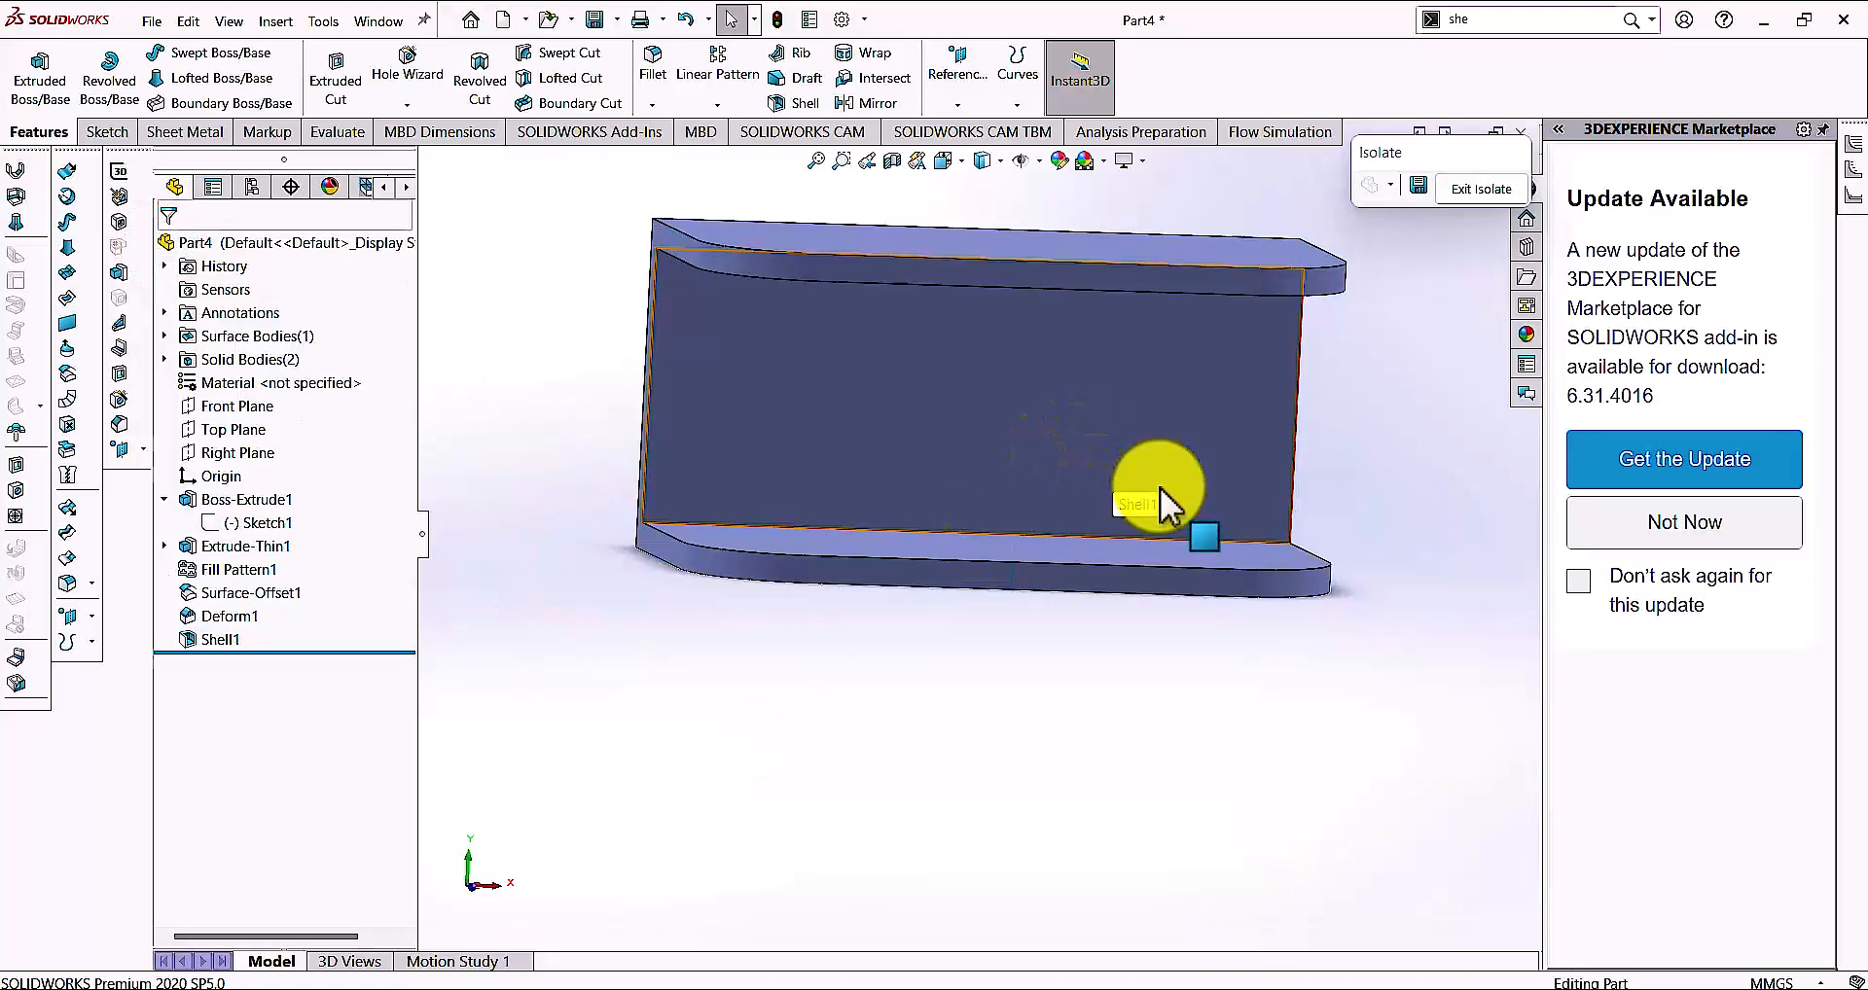
Offset four faces of the shelled block by 3 mm with Move Face, including the upper outer, lower inner and rim faces
middle_click_drag(1146, 496, 1126, 260)
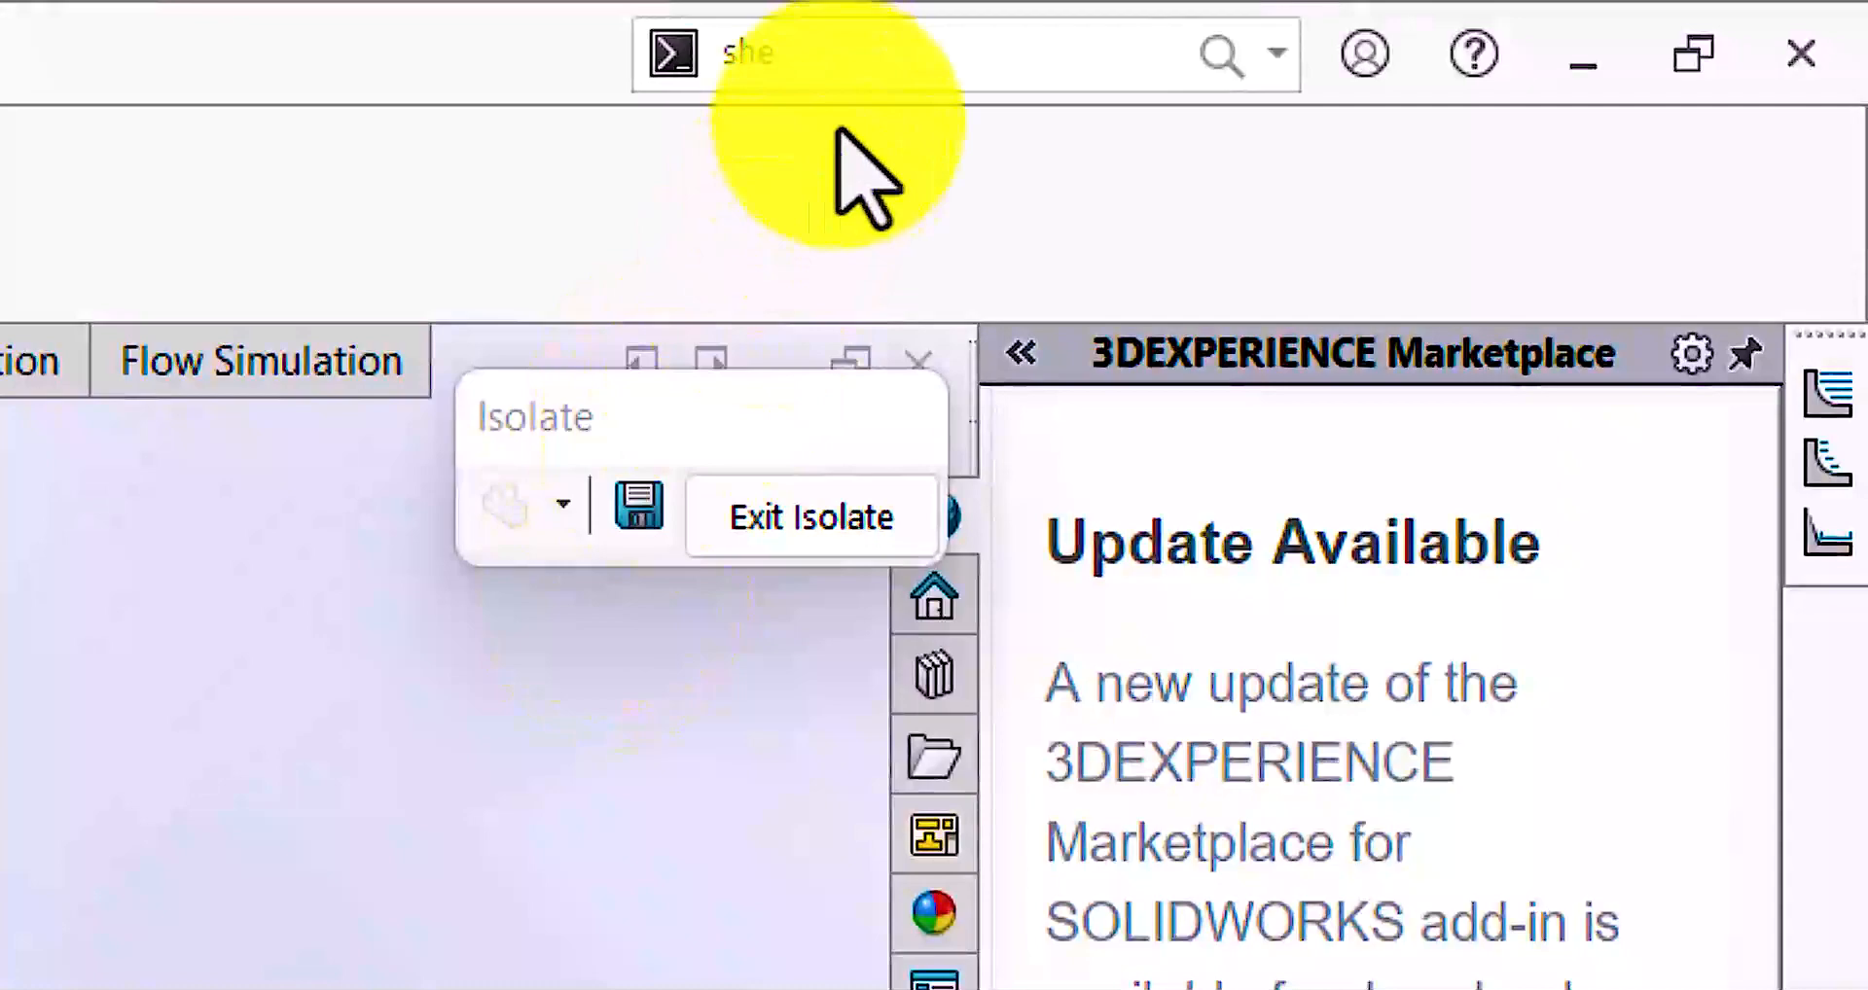
left_click(812, 56)
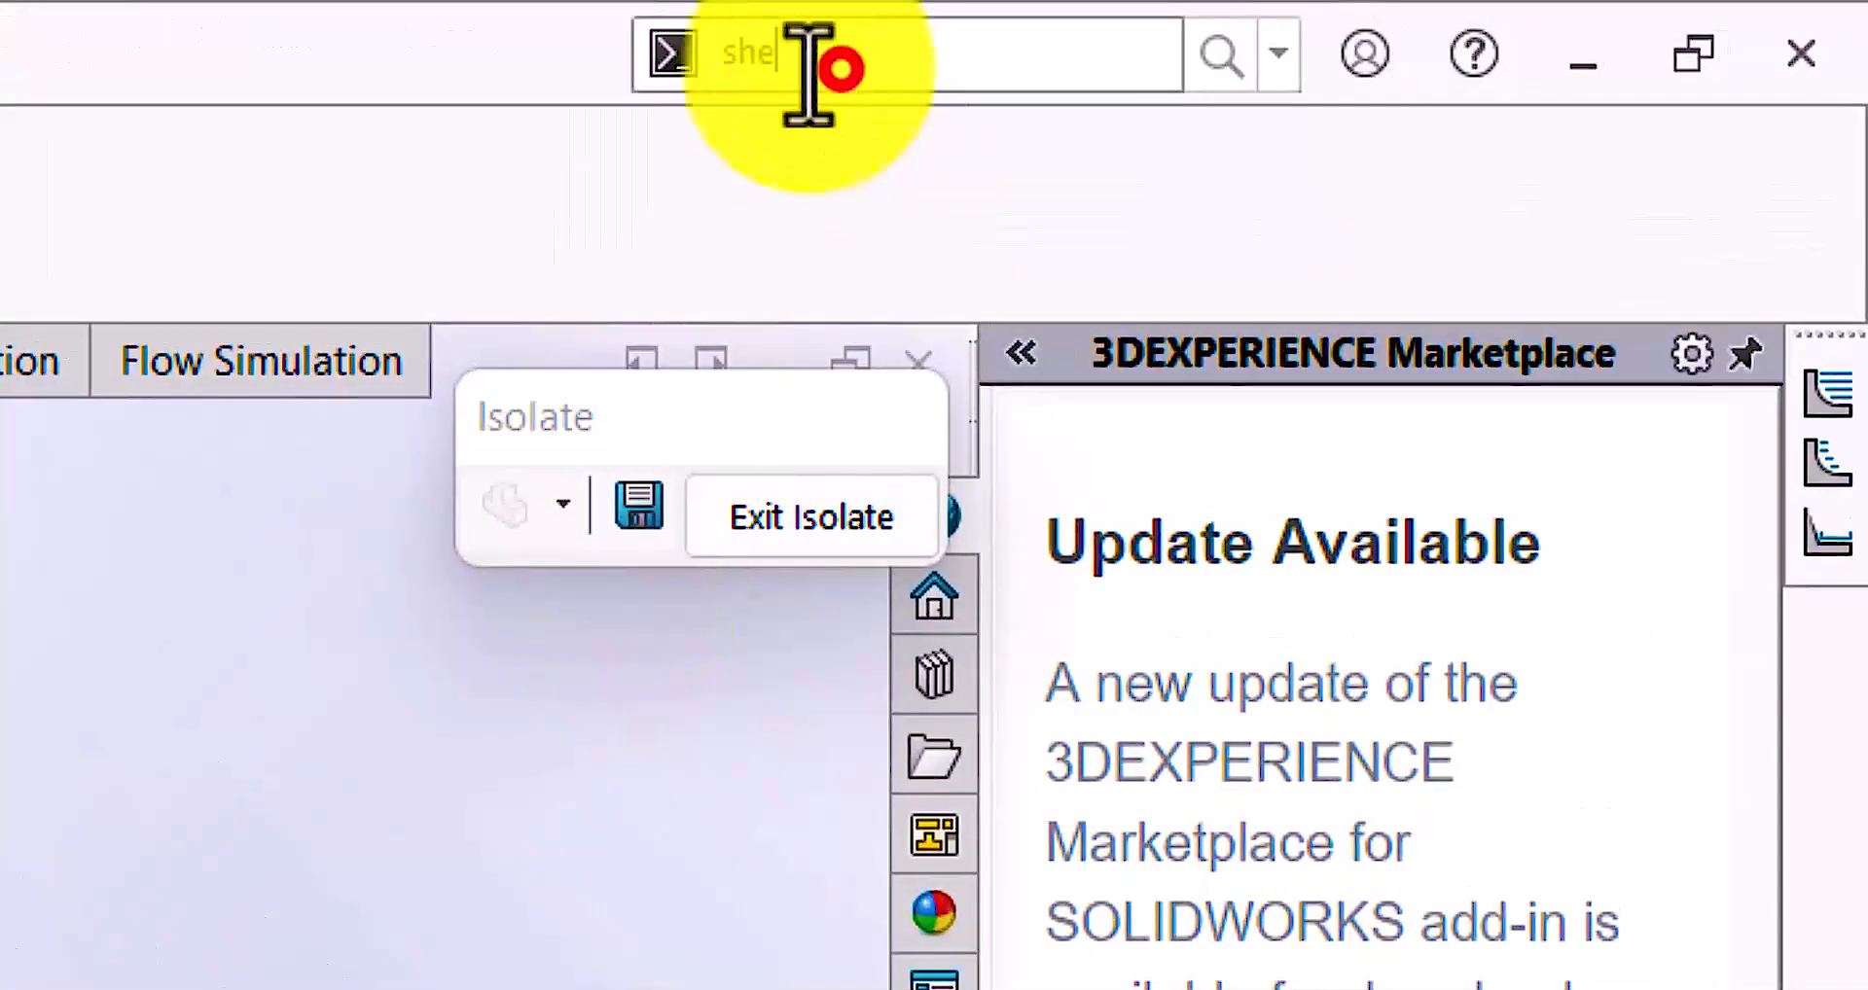
type("move")
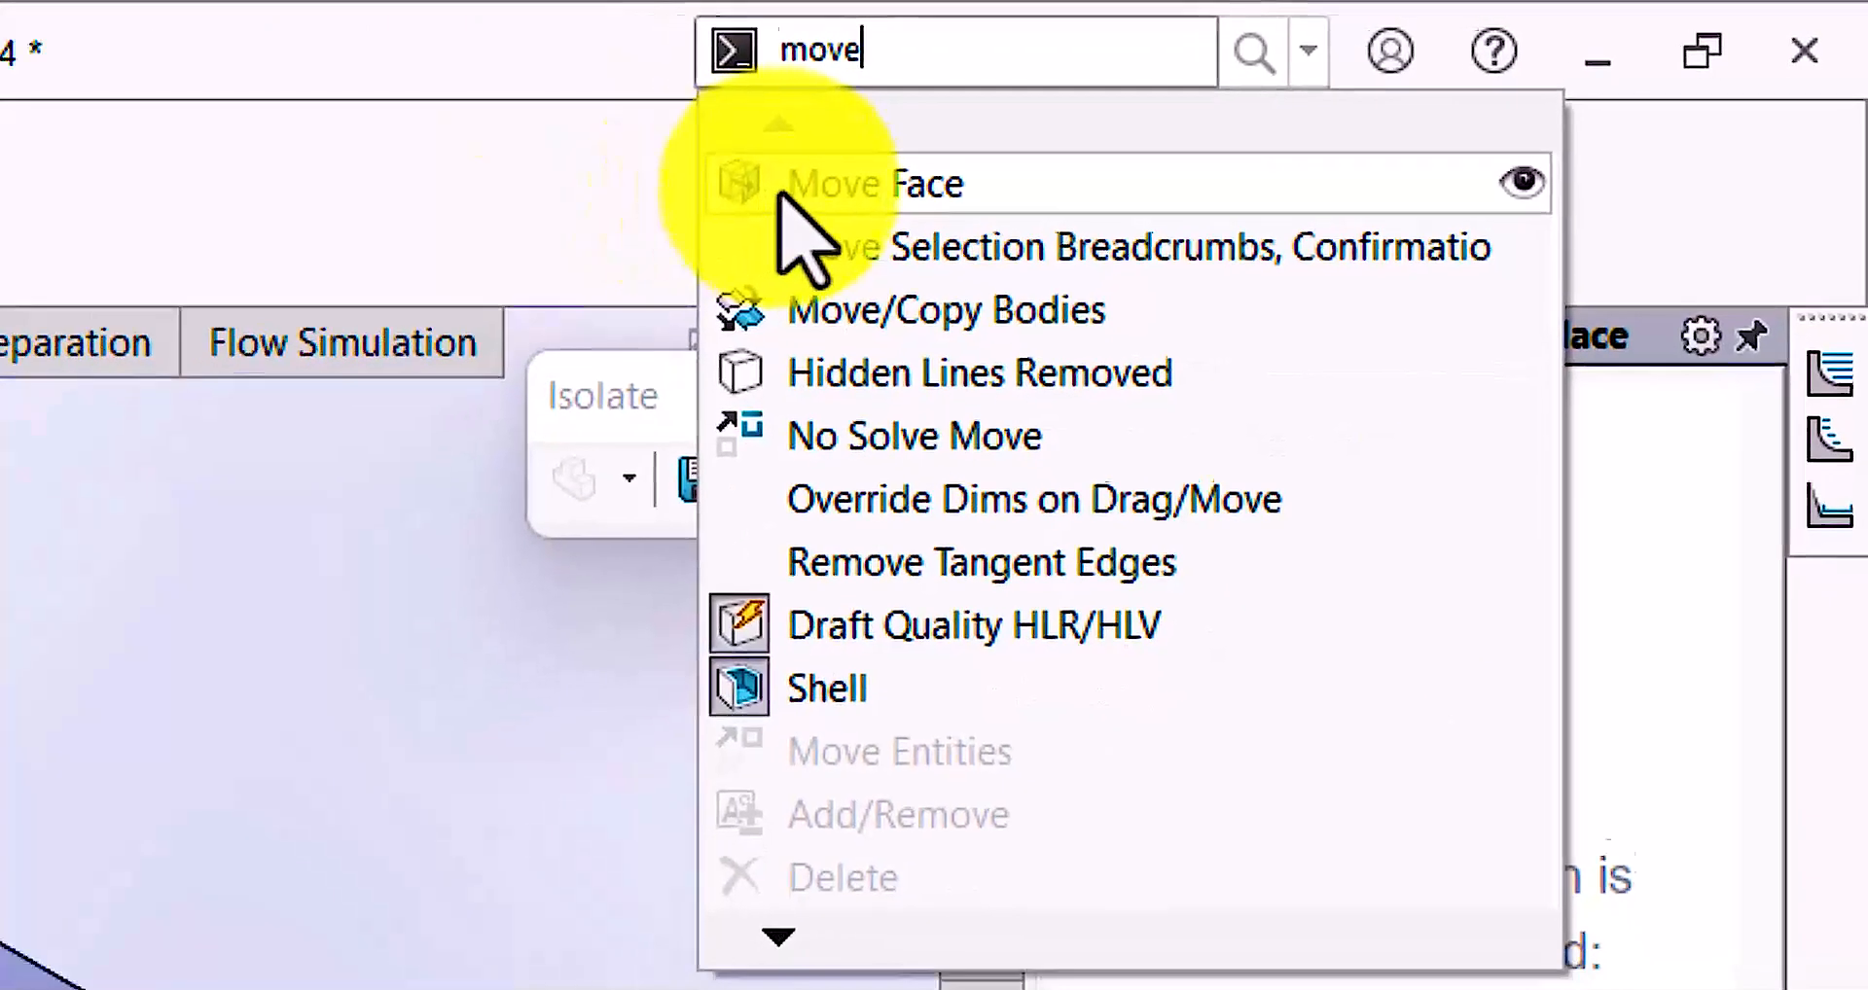
left_click(798, 193)
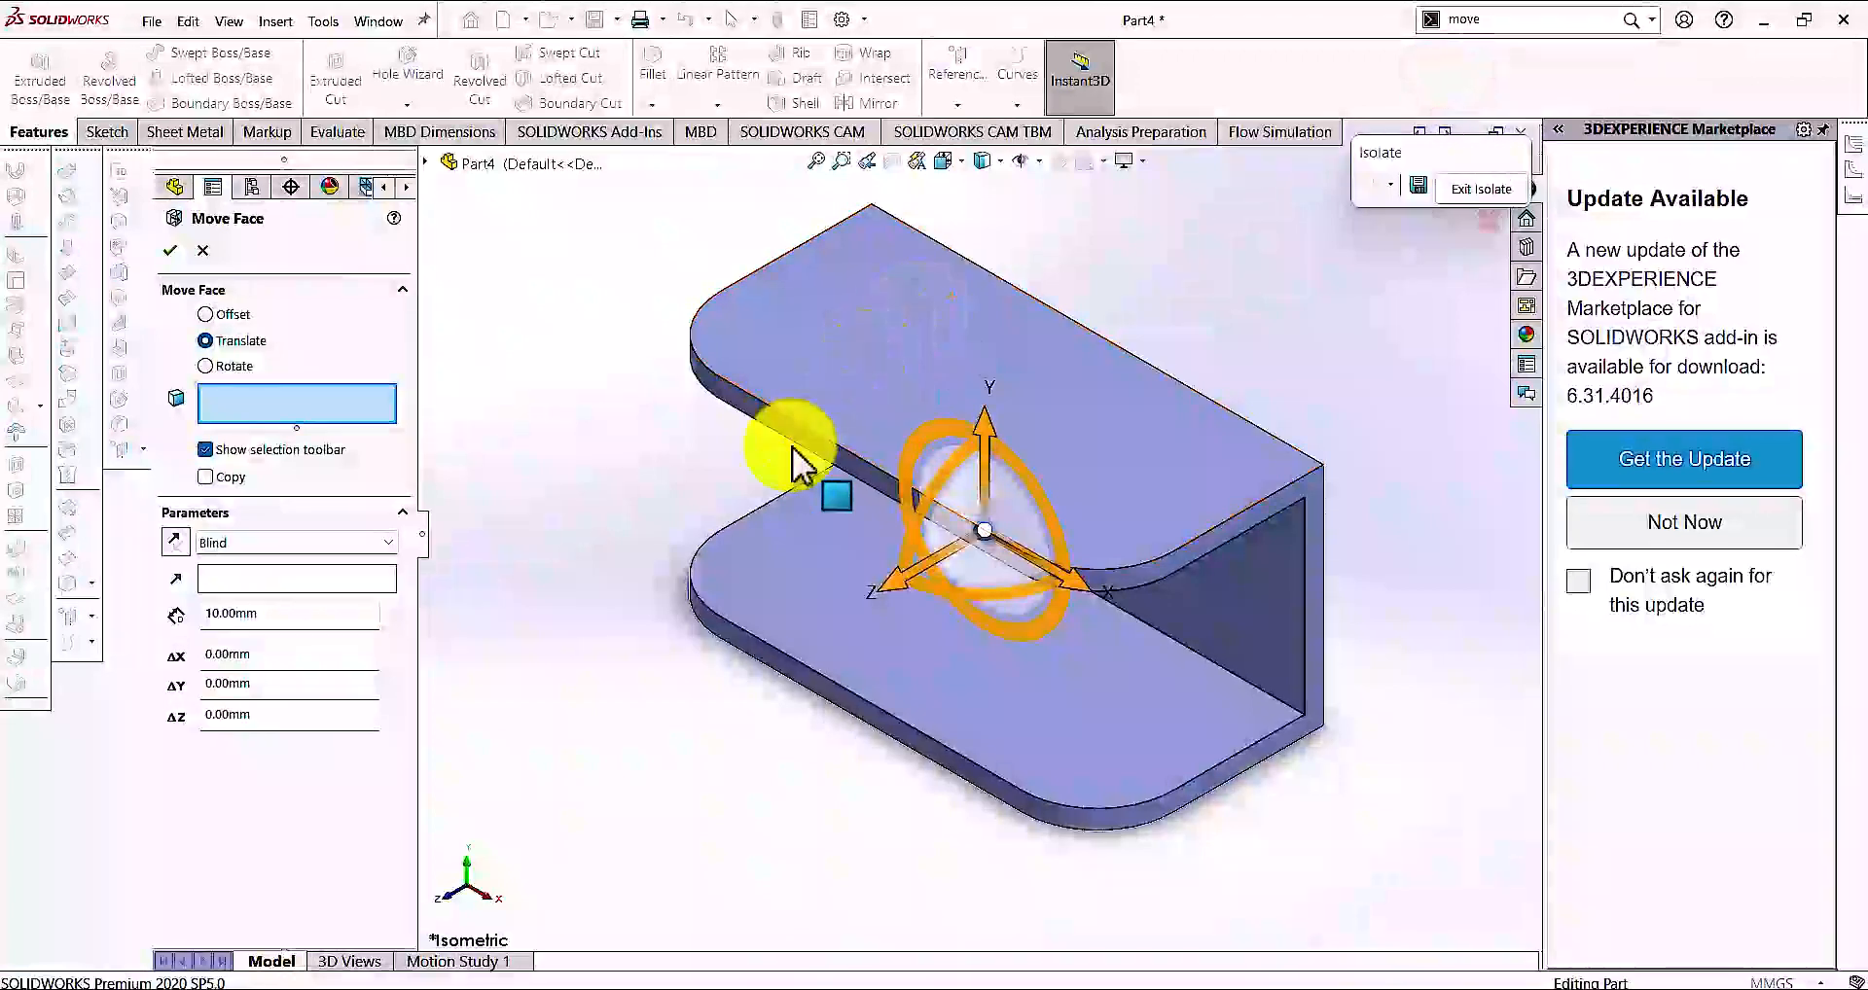
key("ctrl+a")
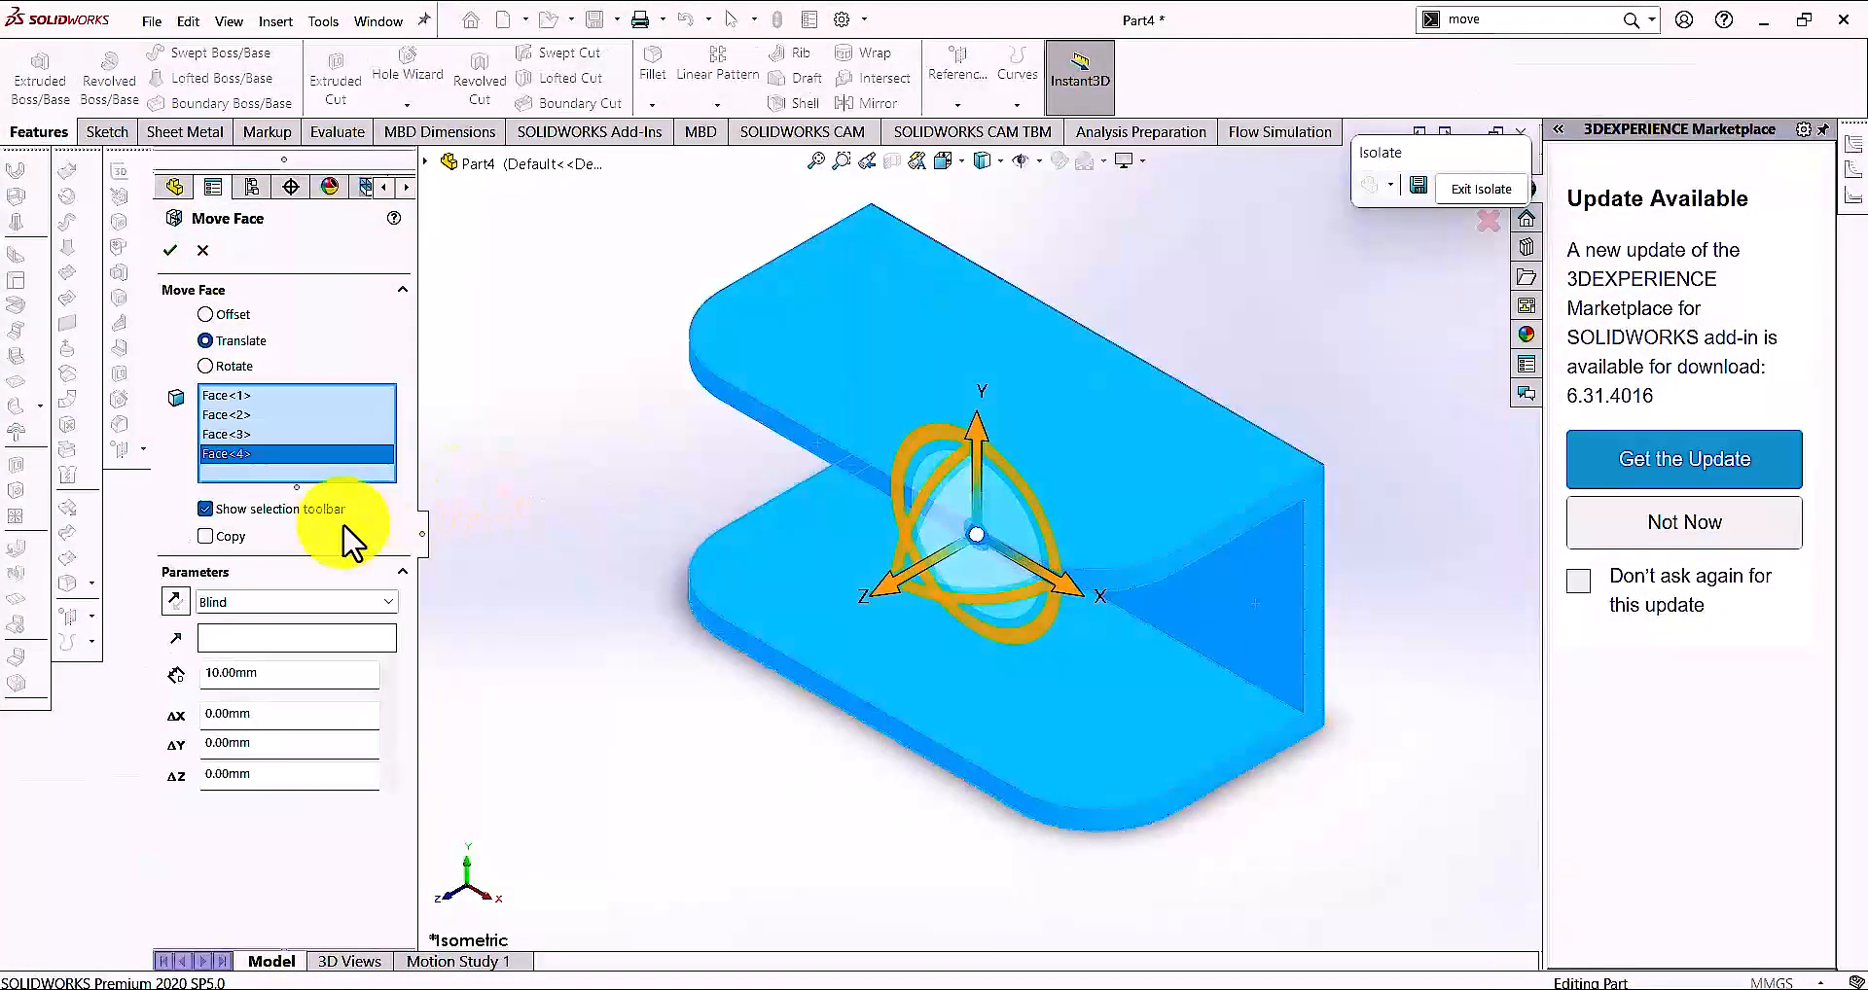
left_click(206, 321)
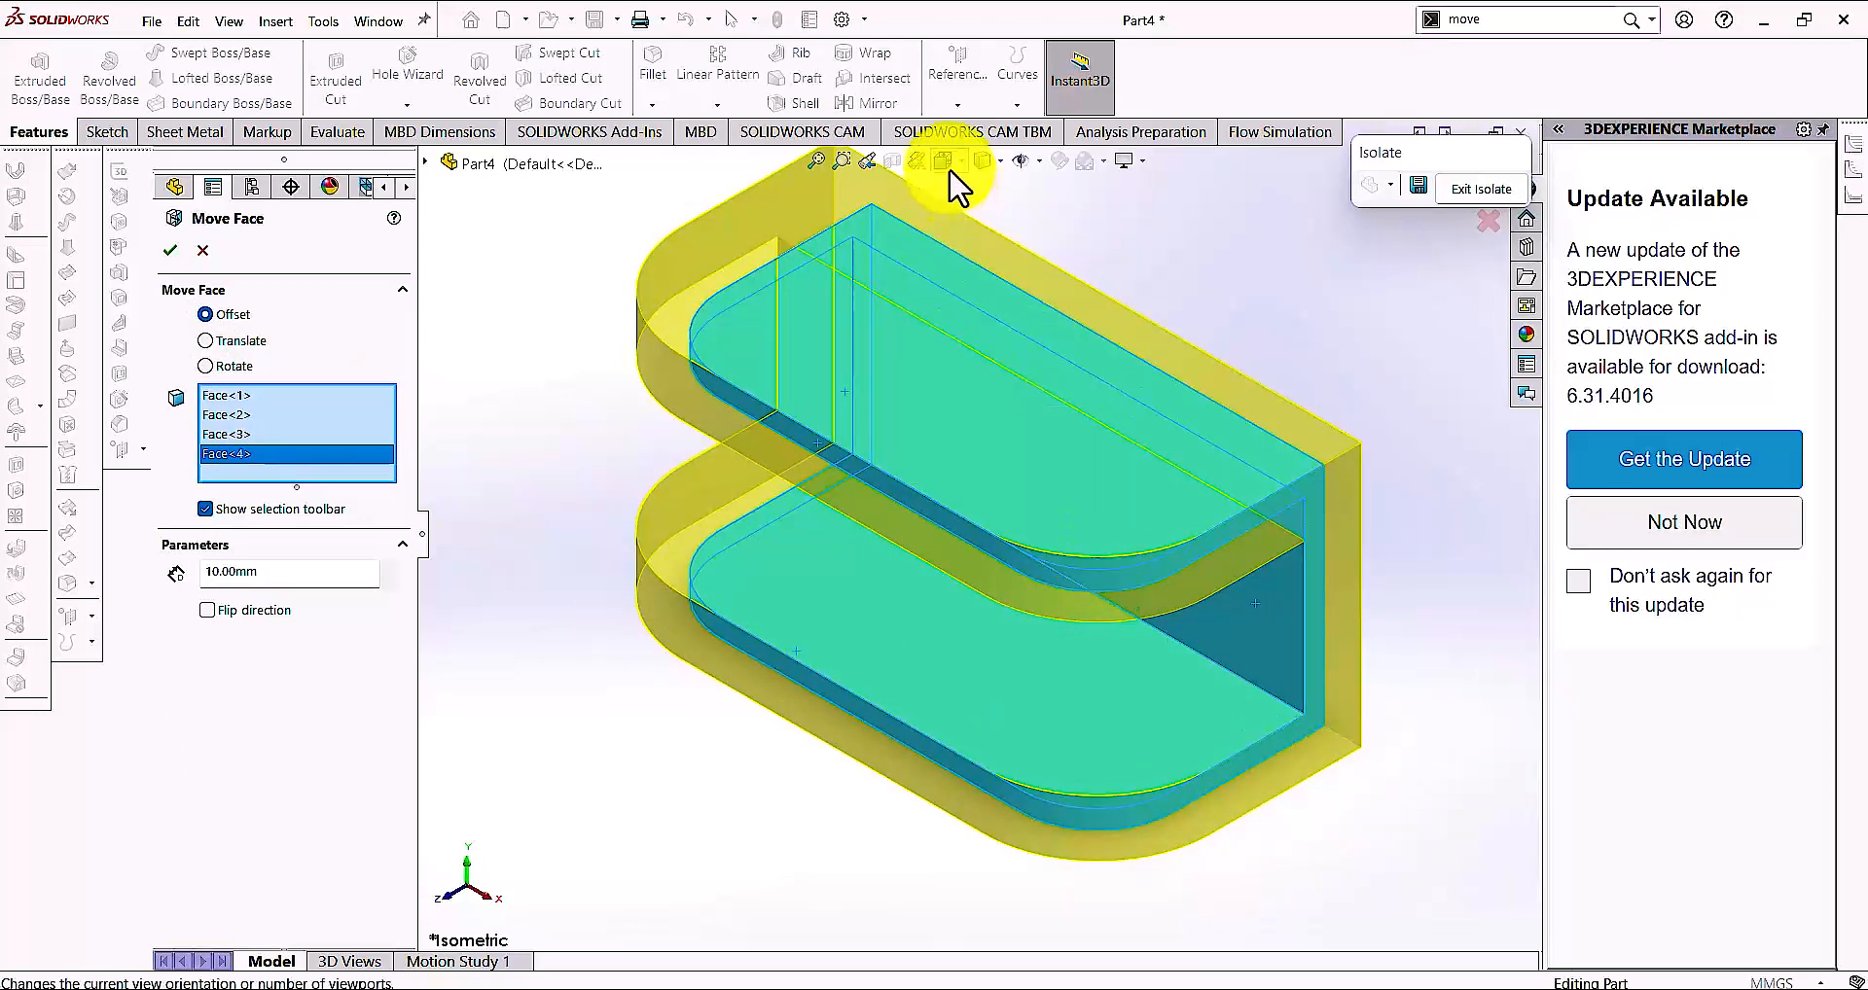
left_click(824, 596)
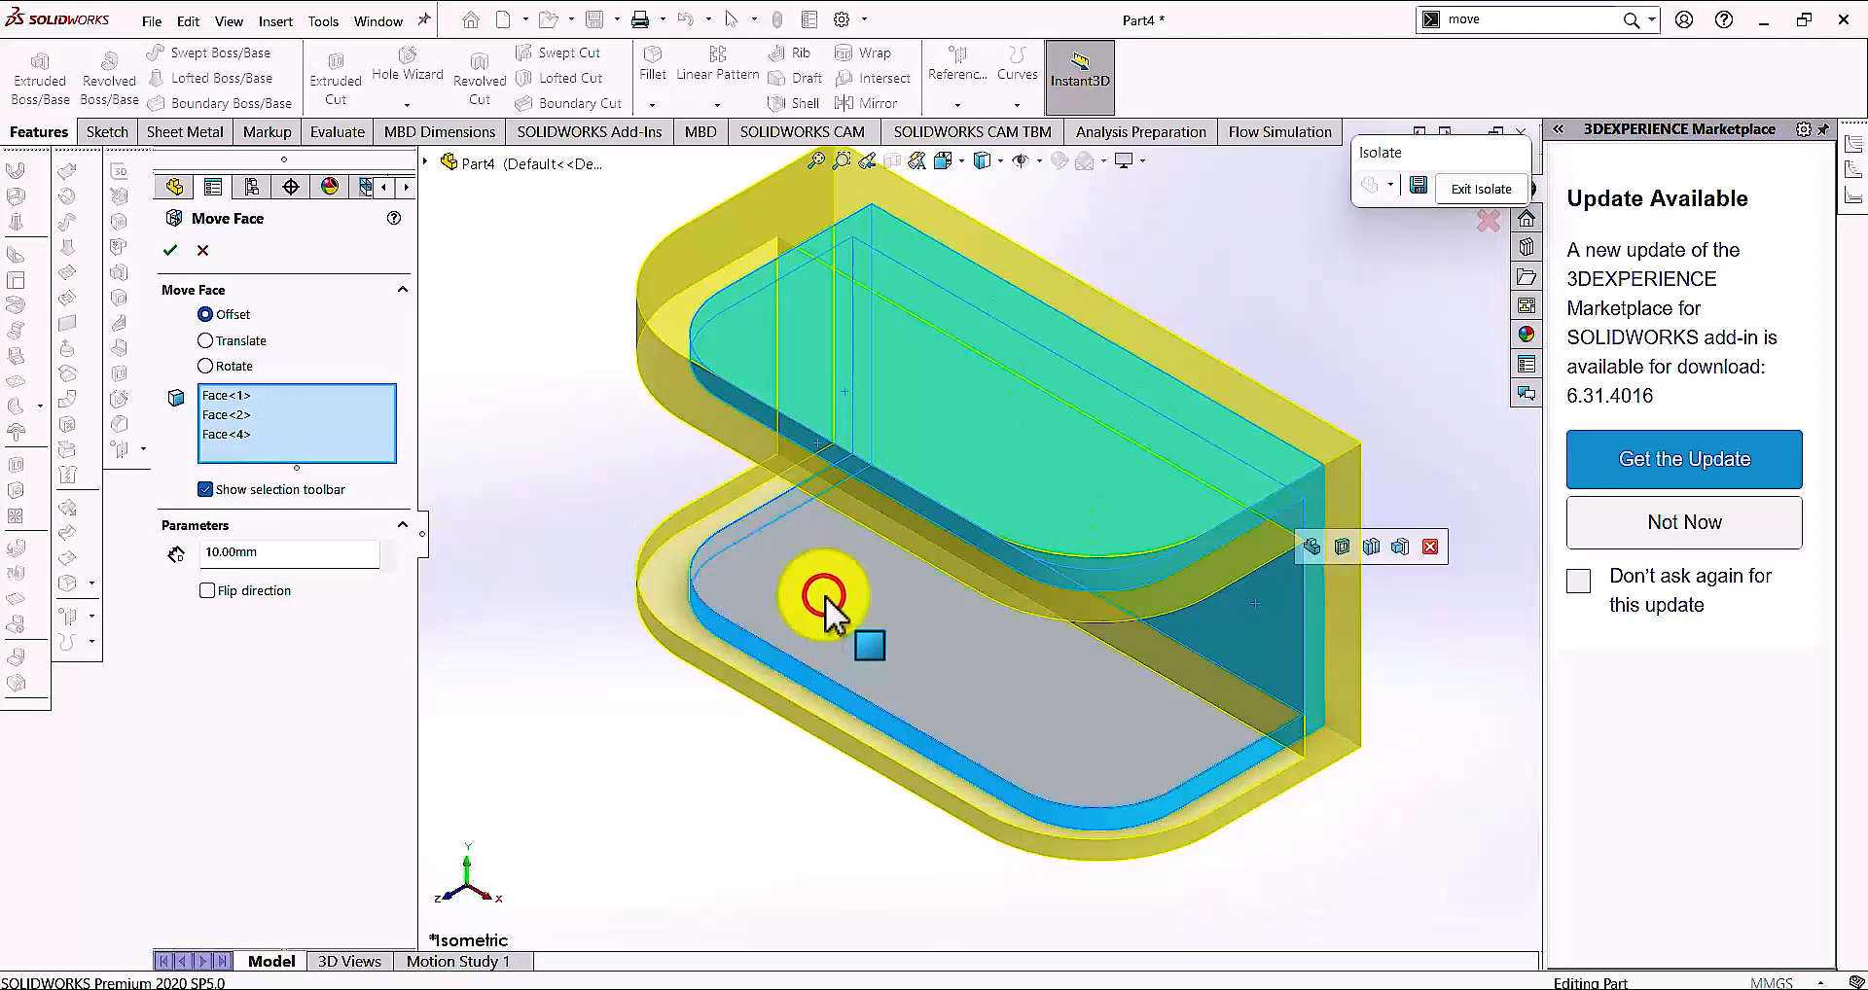
left_click(827, 599)
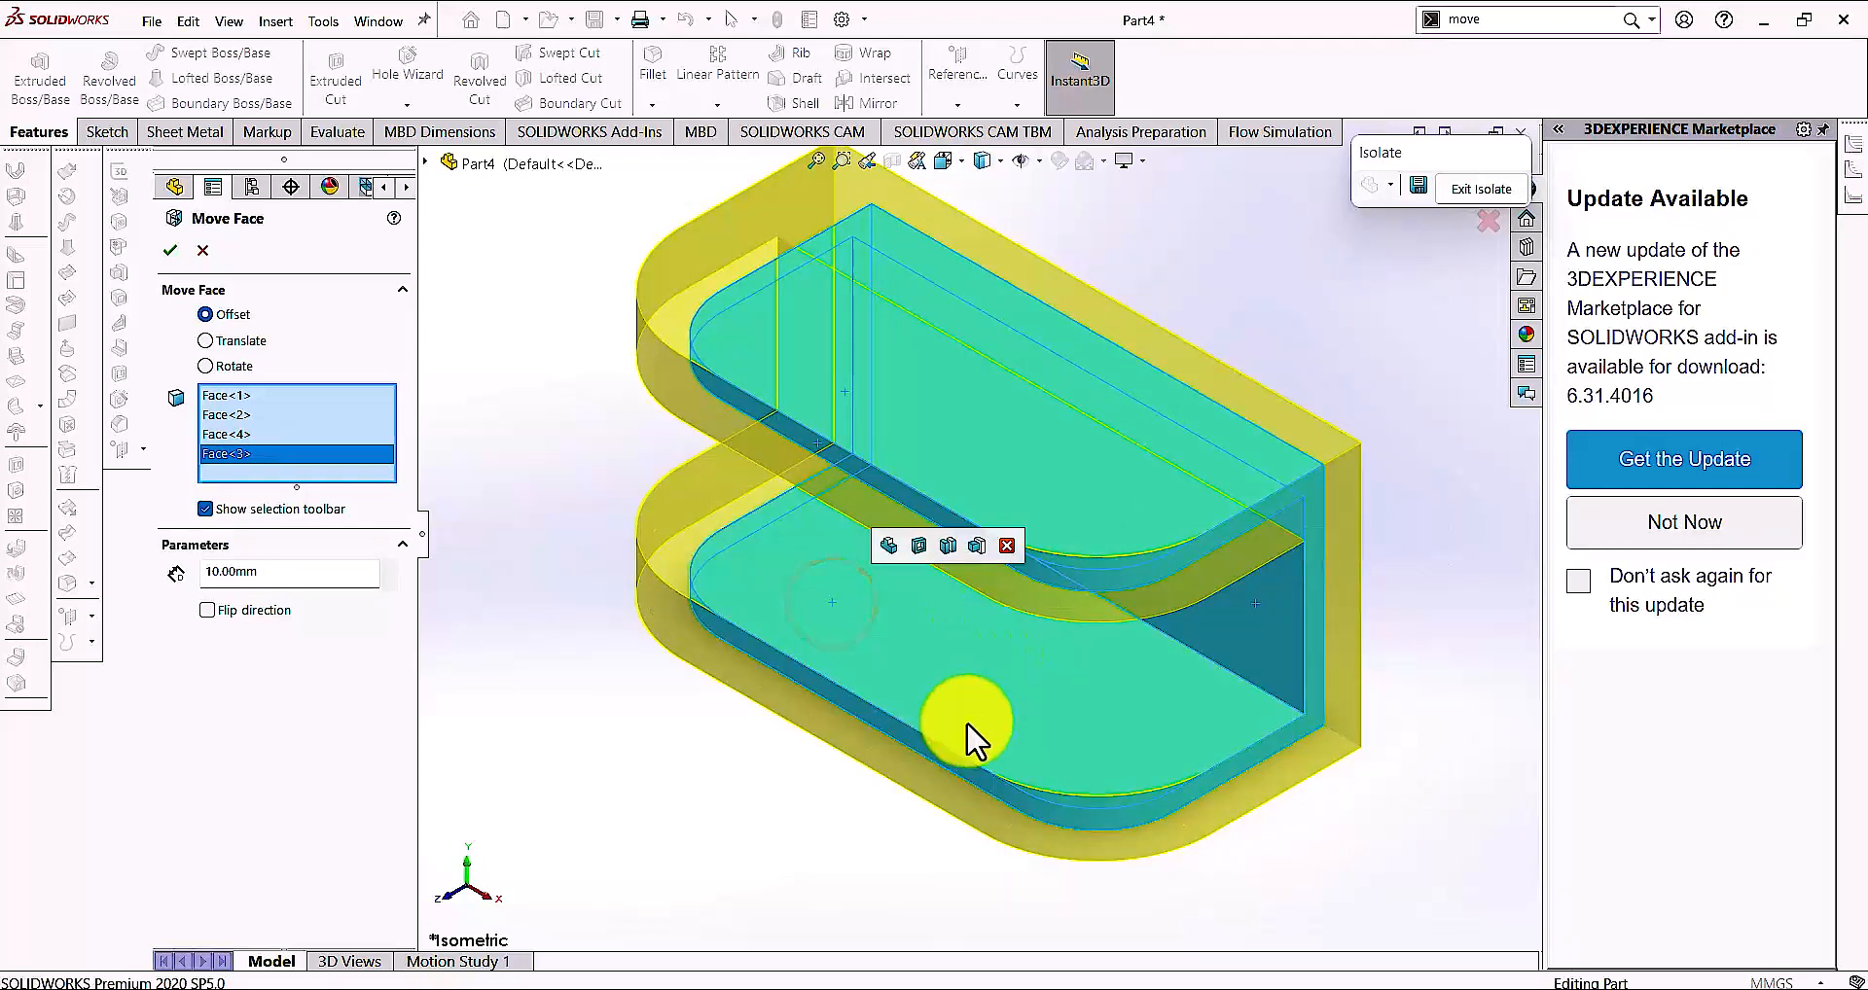
left_click(299, 569)
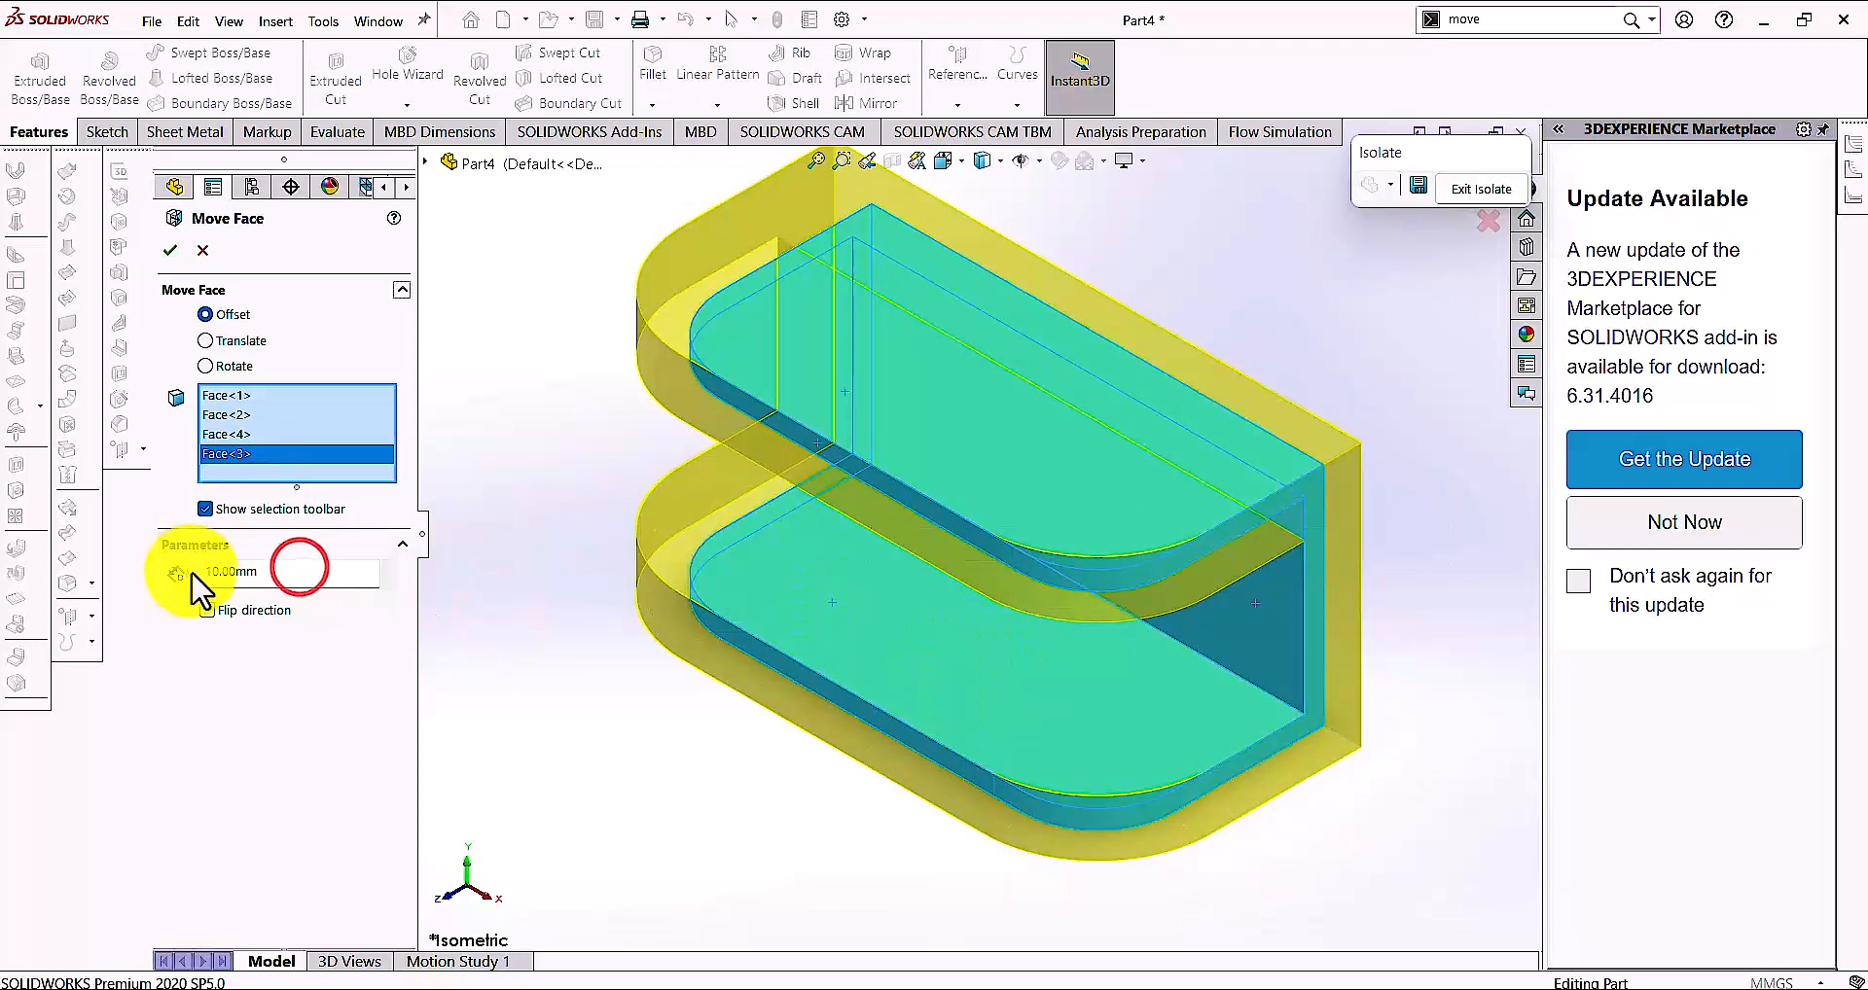
double_click(254, 573)
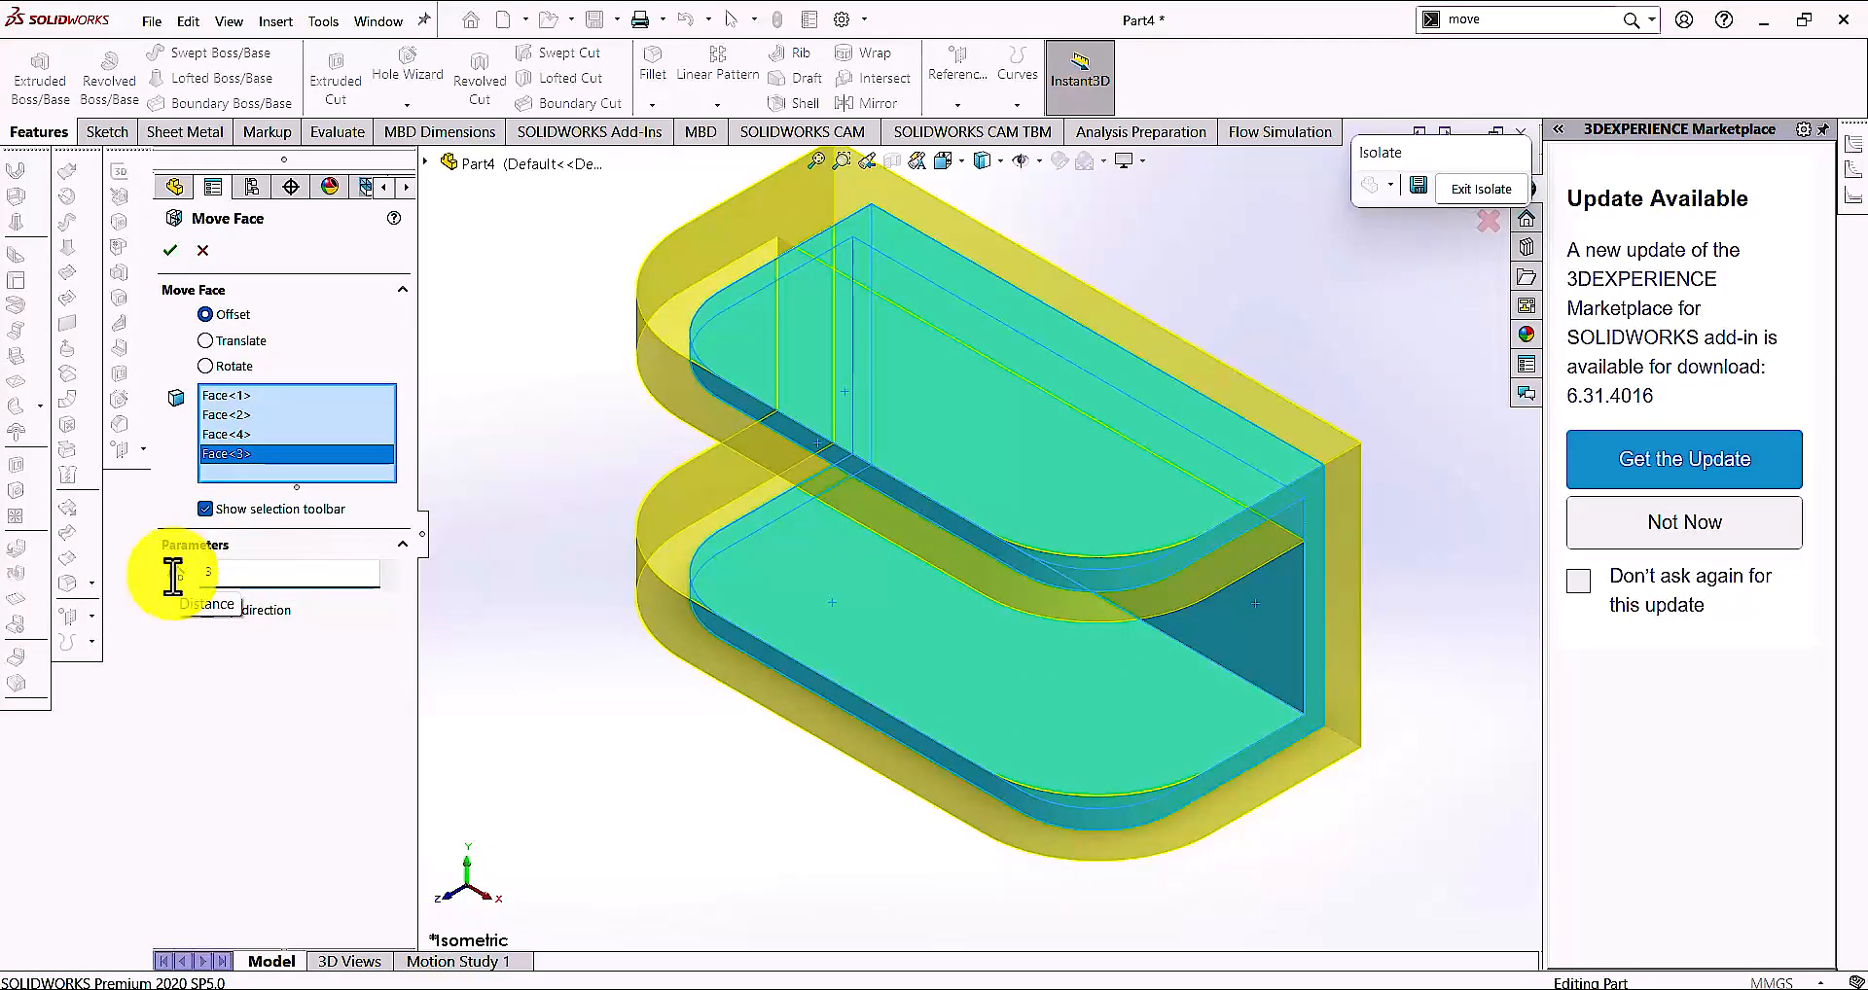
key("Return")
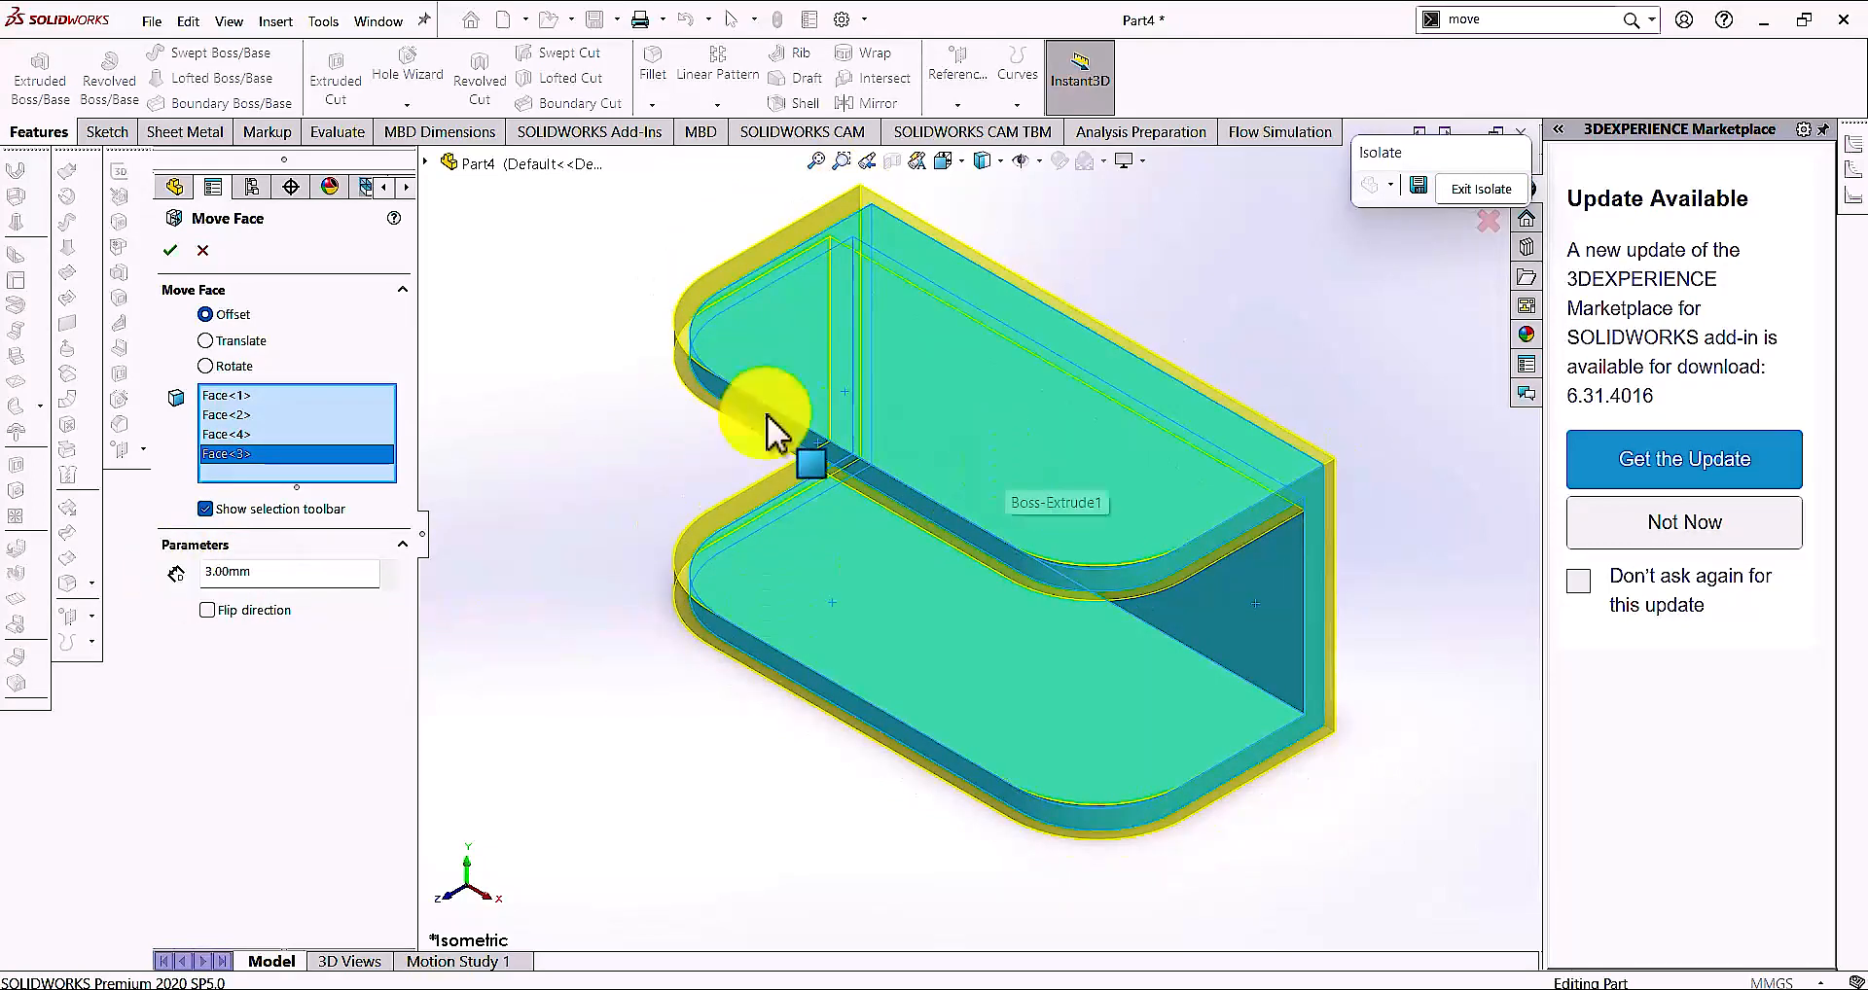
left_click(169, 253)
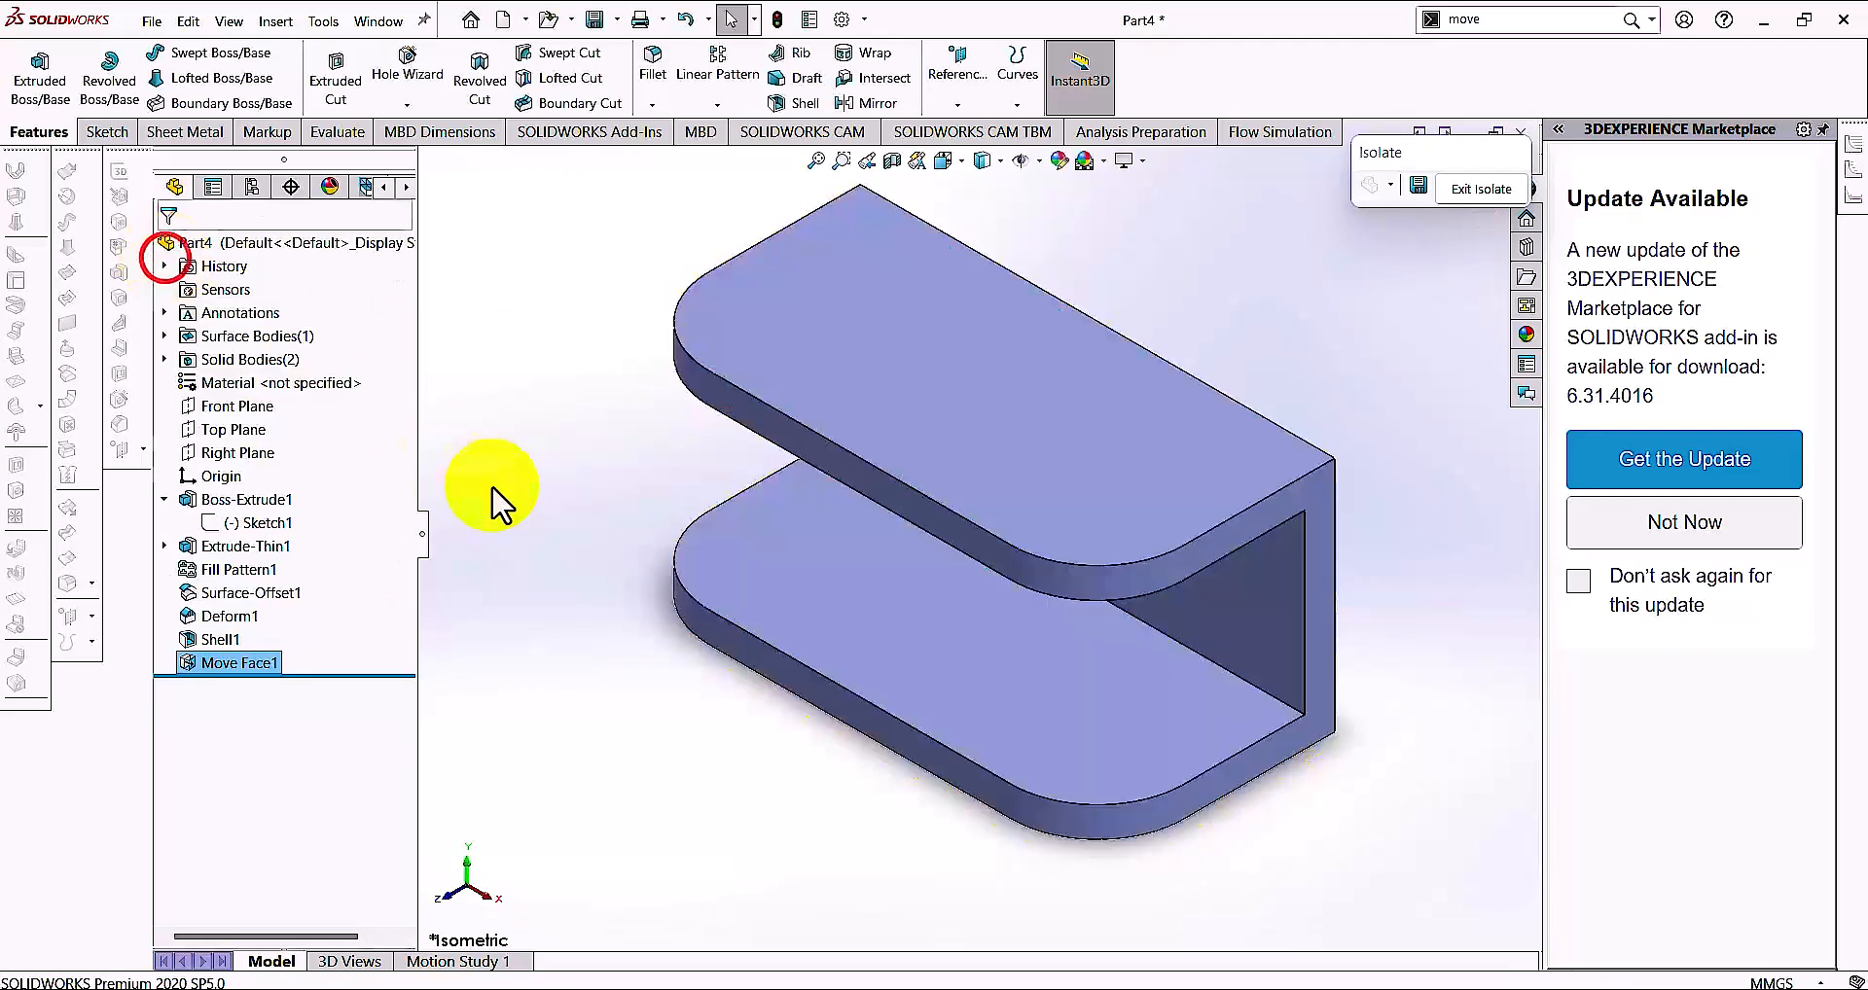
Apply a brighter scene to the display of the isolated shelled block
left_click(545, 495)
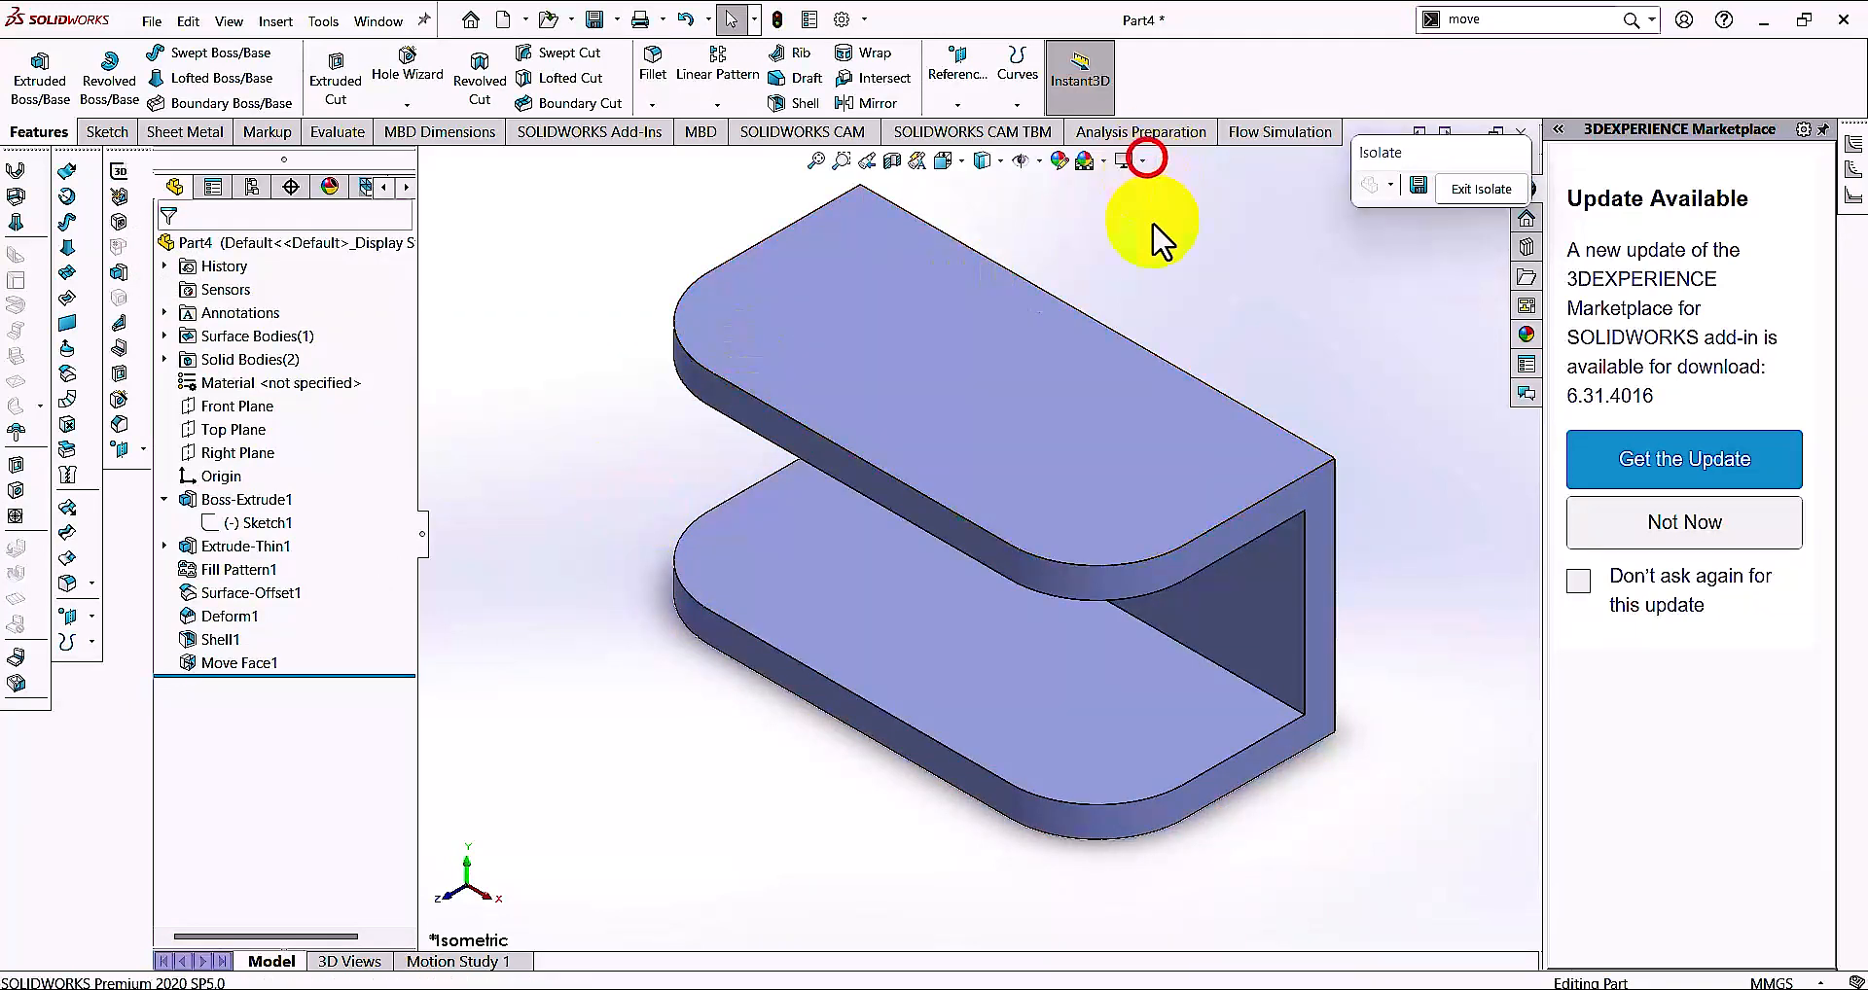
left_click(1128, 160)
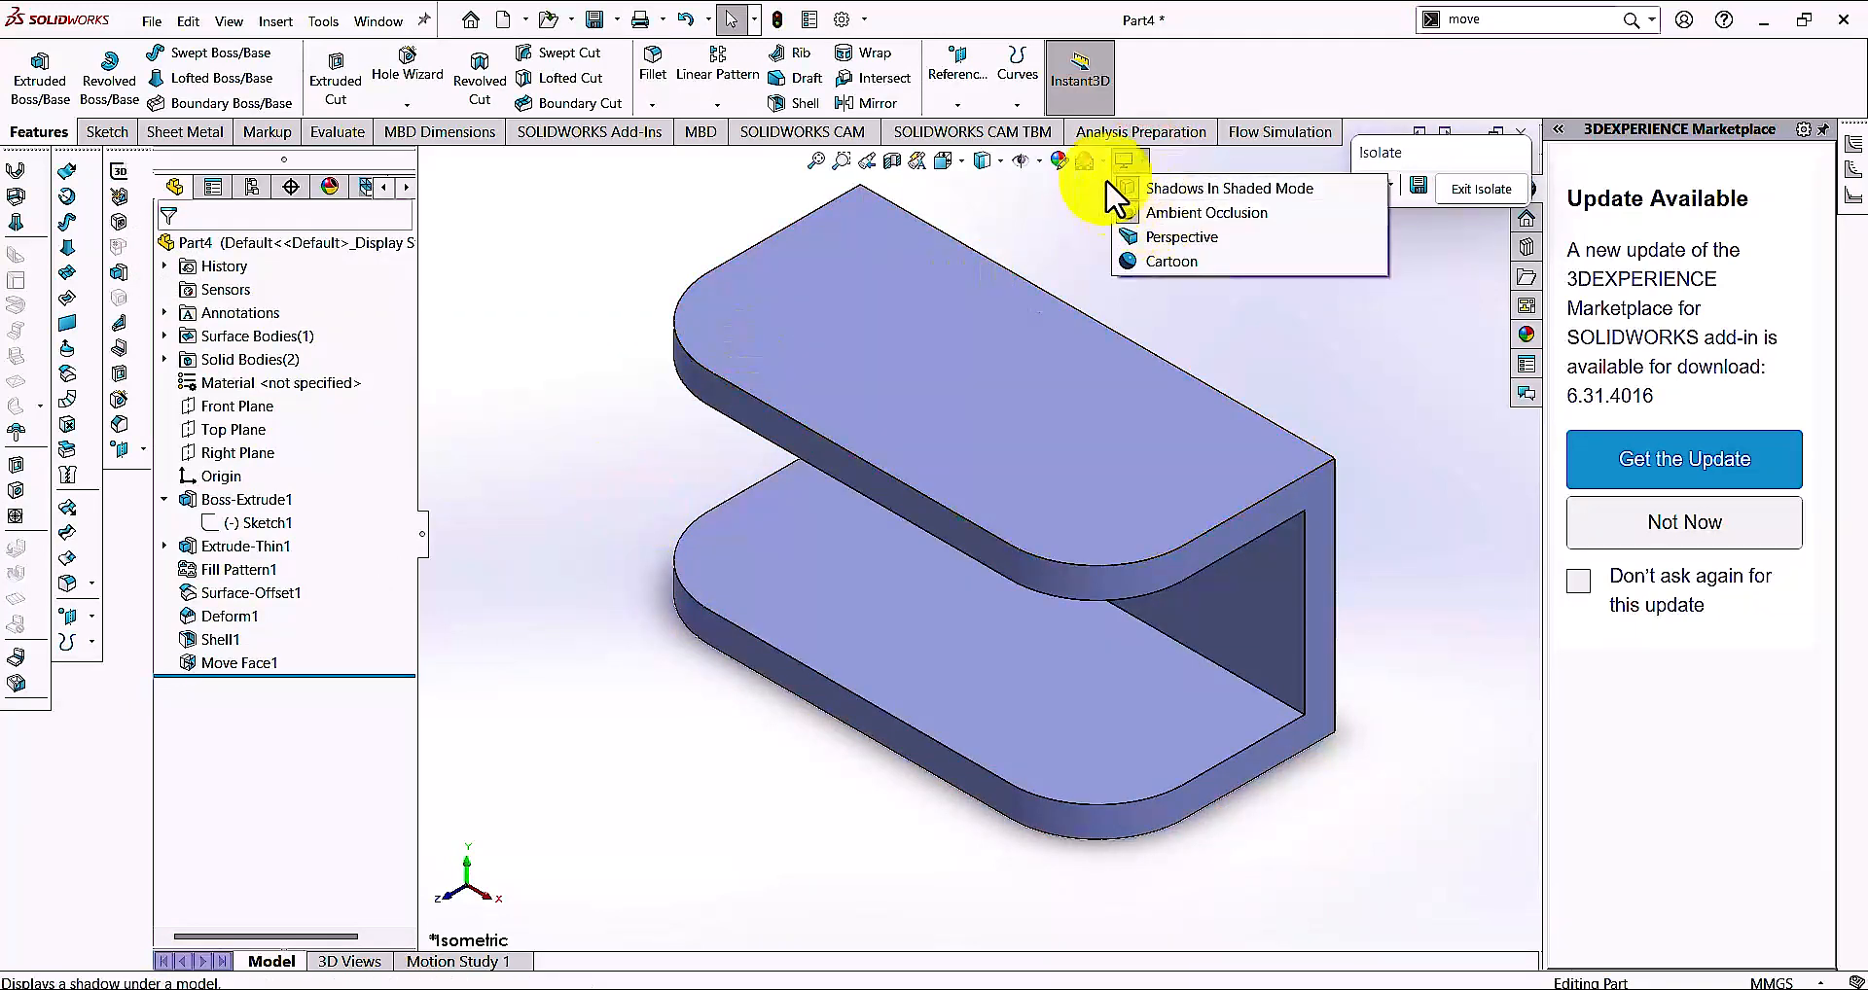
left_click(1097, 157)
left_click(1109, 210)
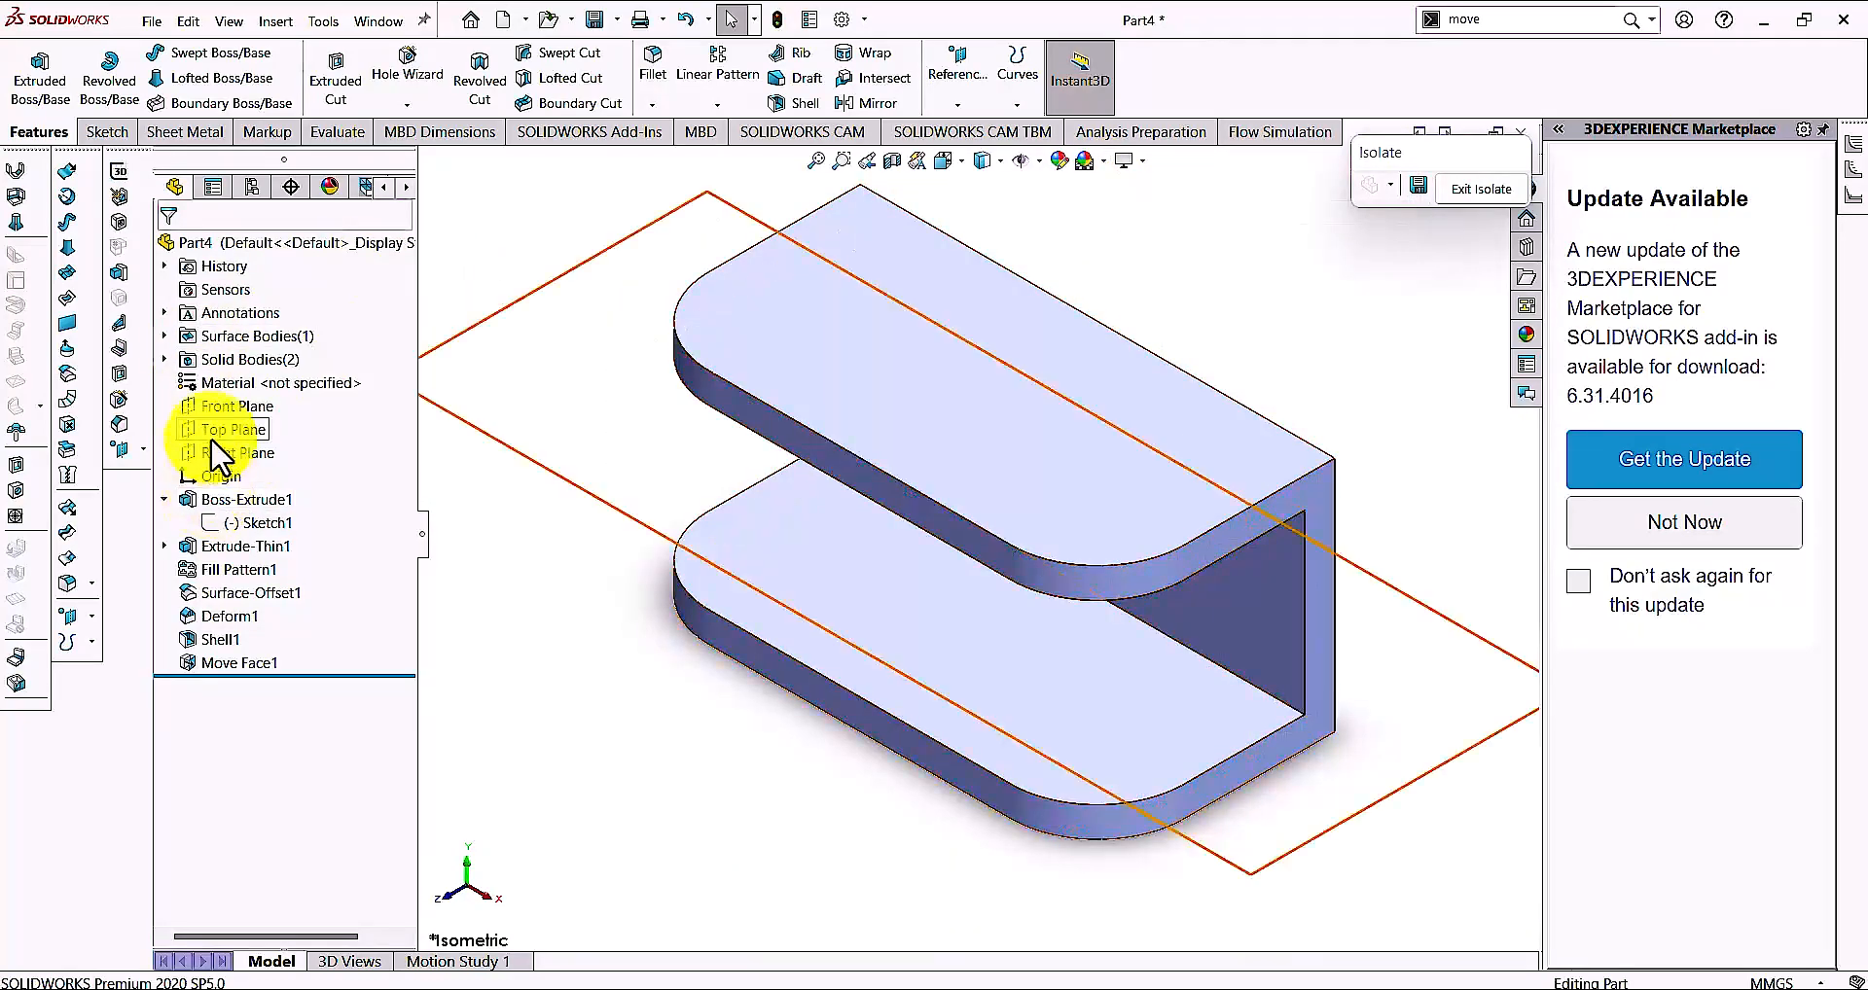
Open a new sketch on the Top Plane, viewed normal to the plane
left_click(206, 424)
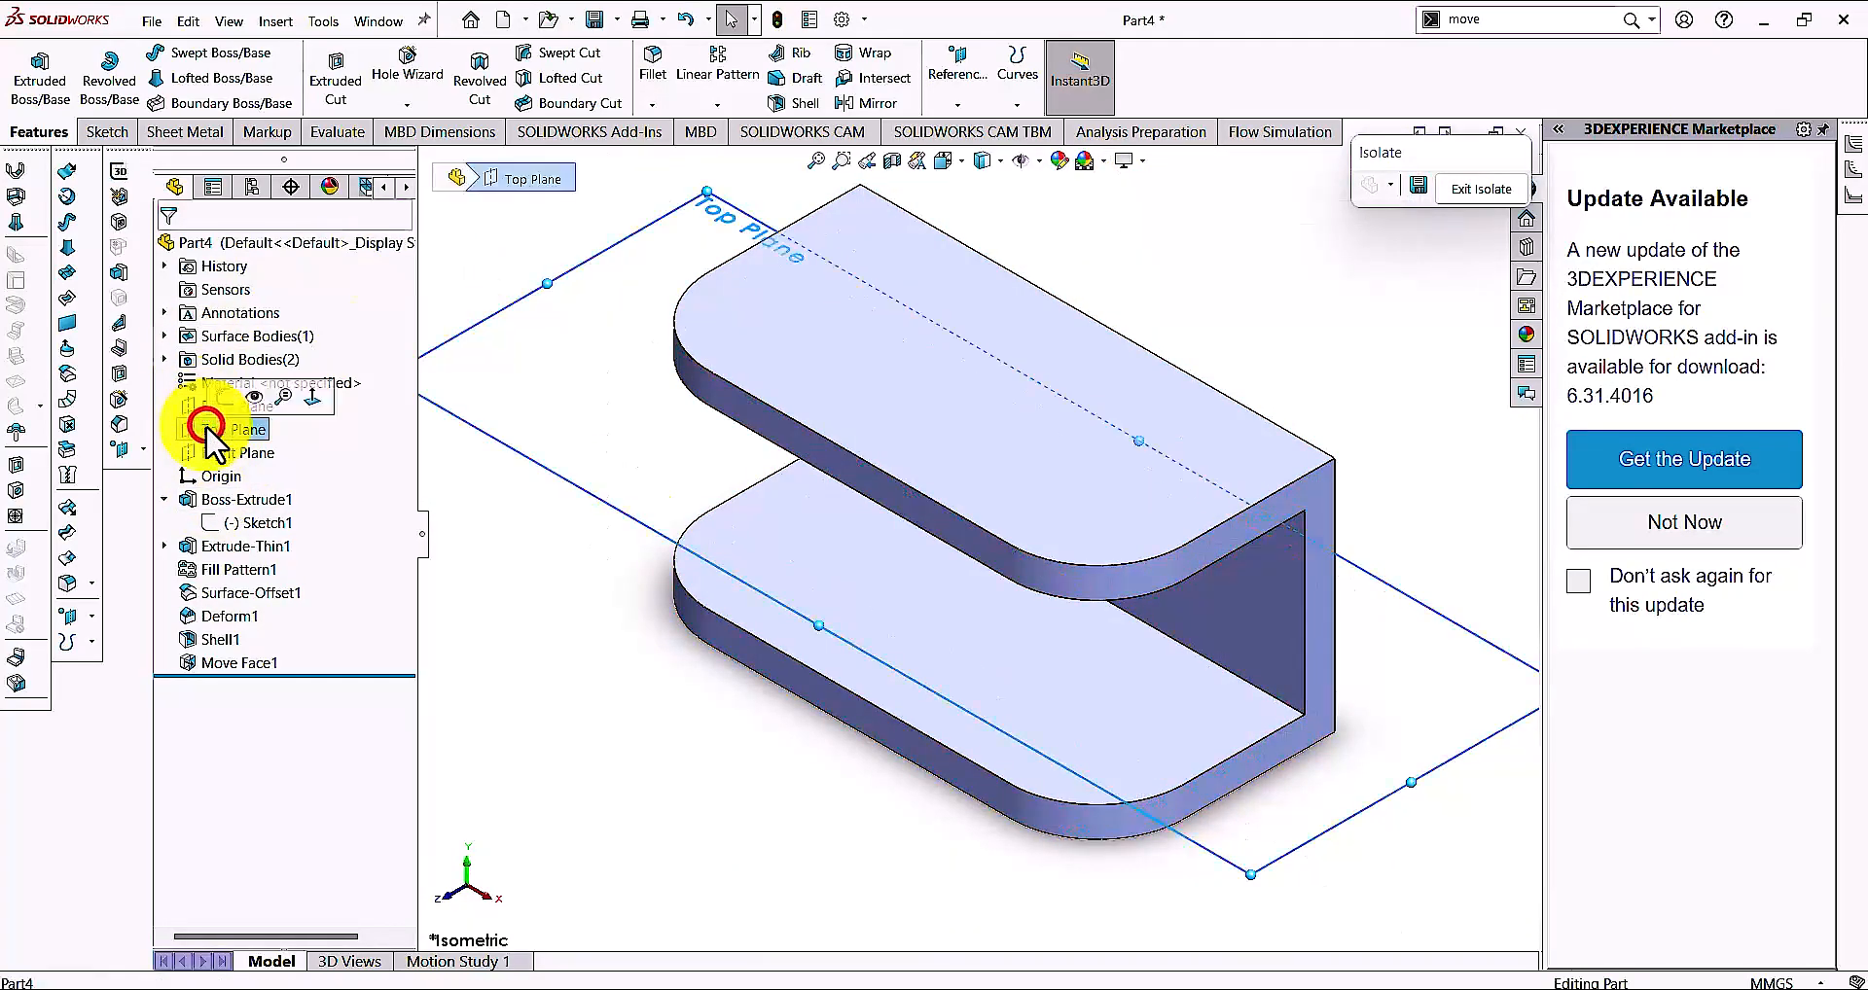
left_click(304, 393)
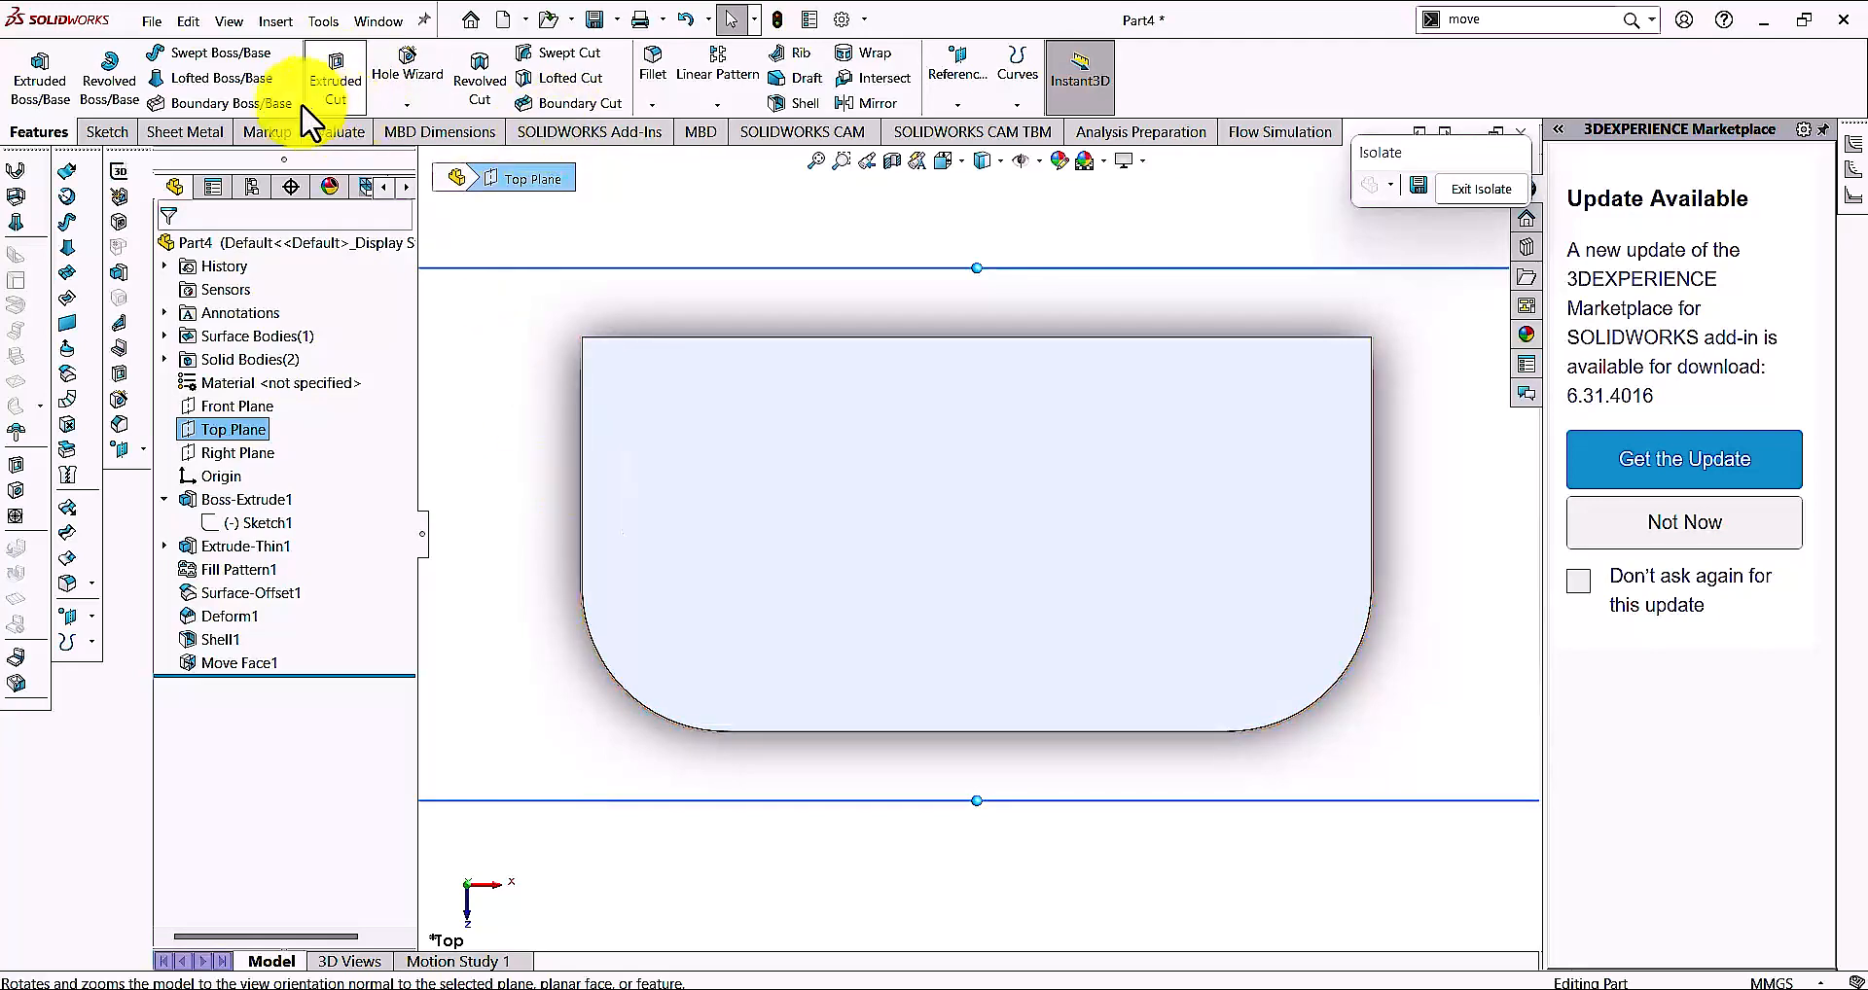
left_click(105, 132)
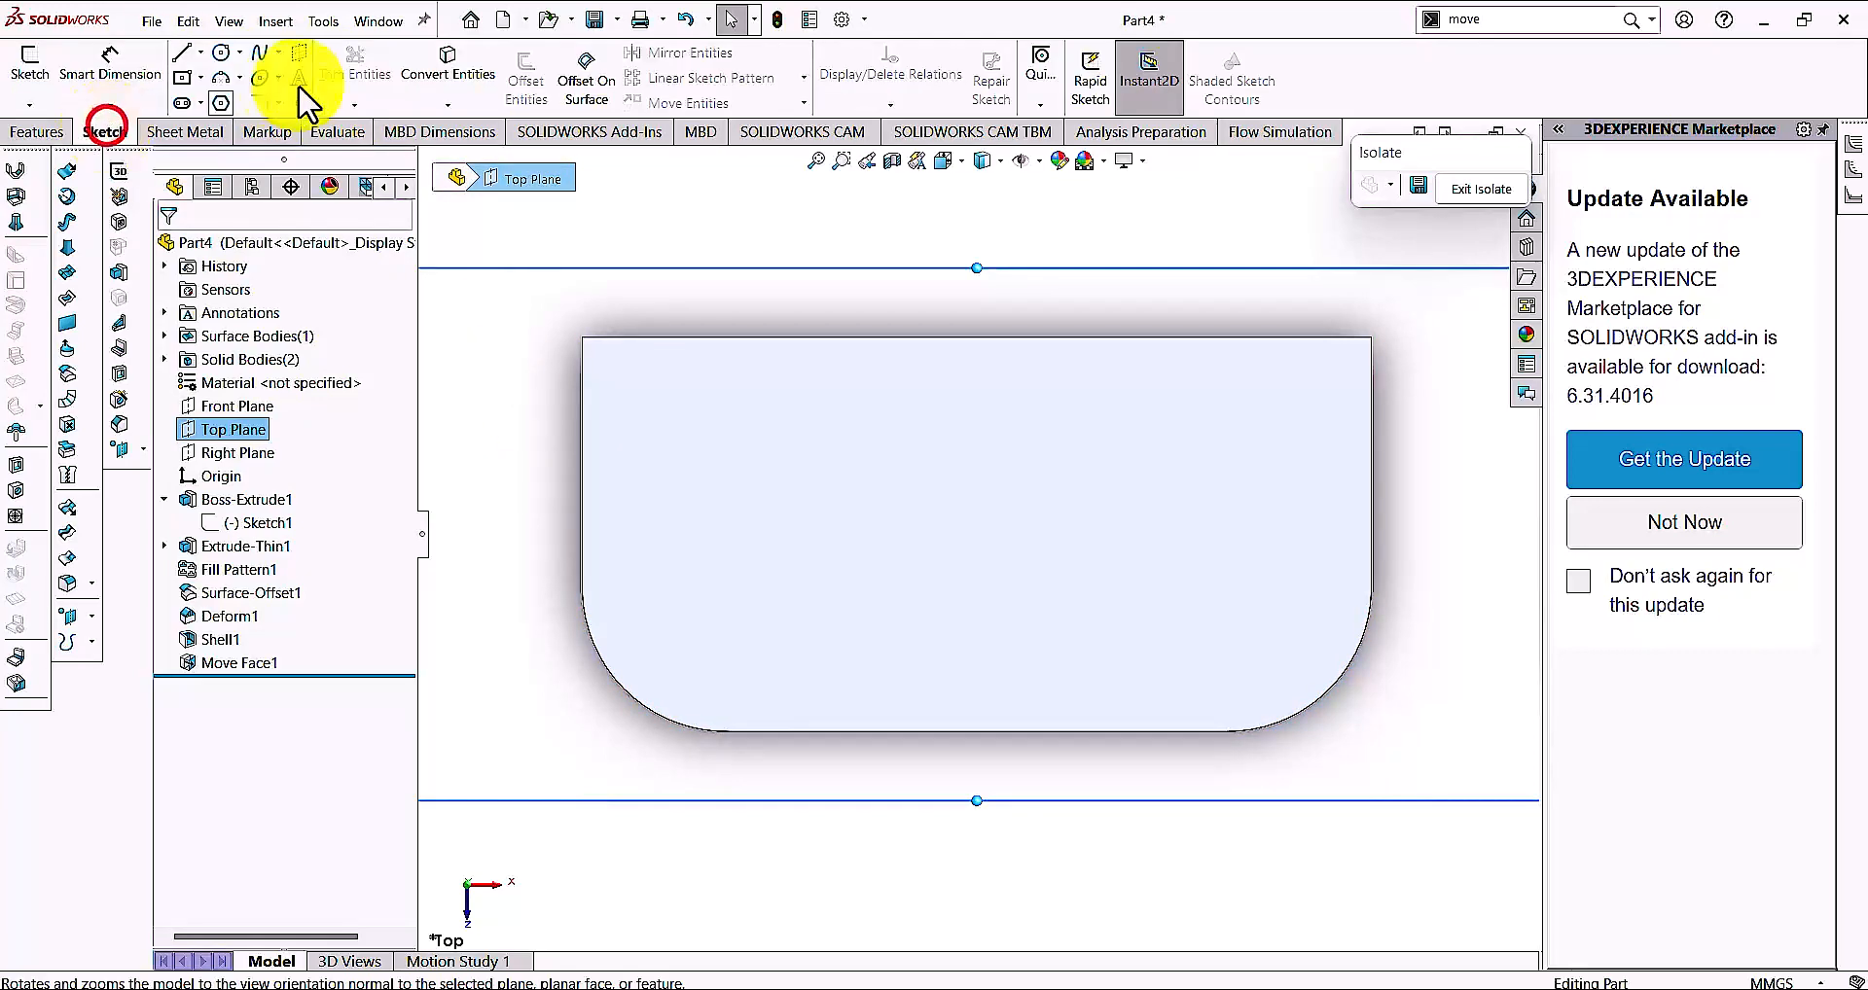
left_click(426, 72)
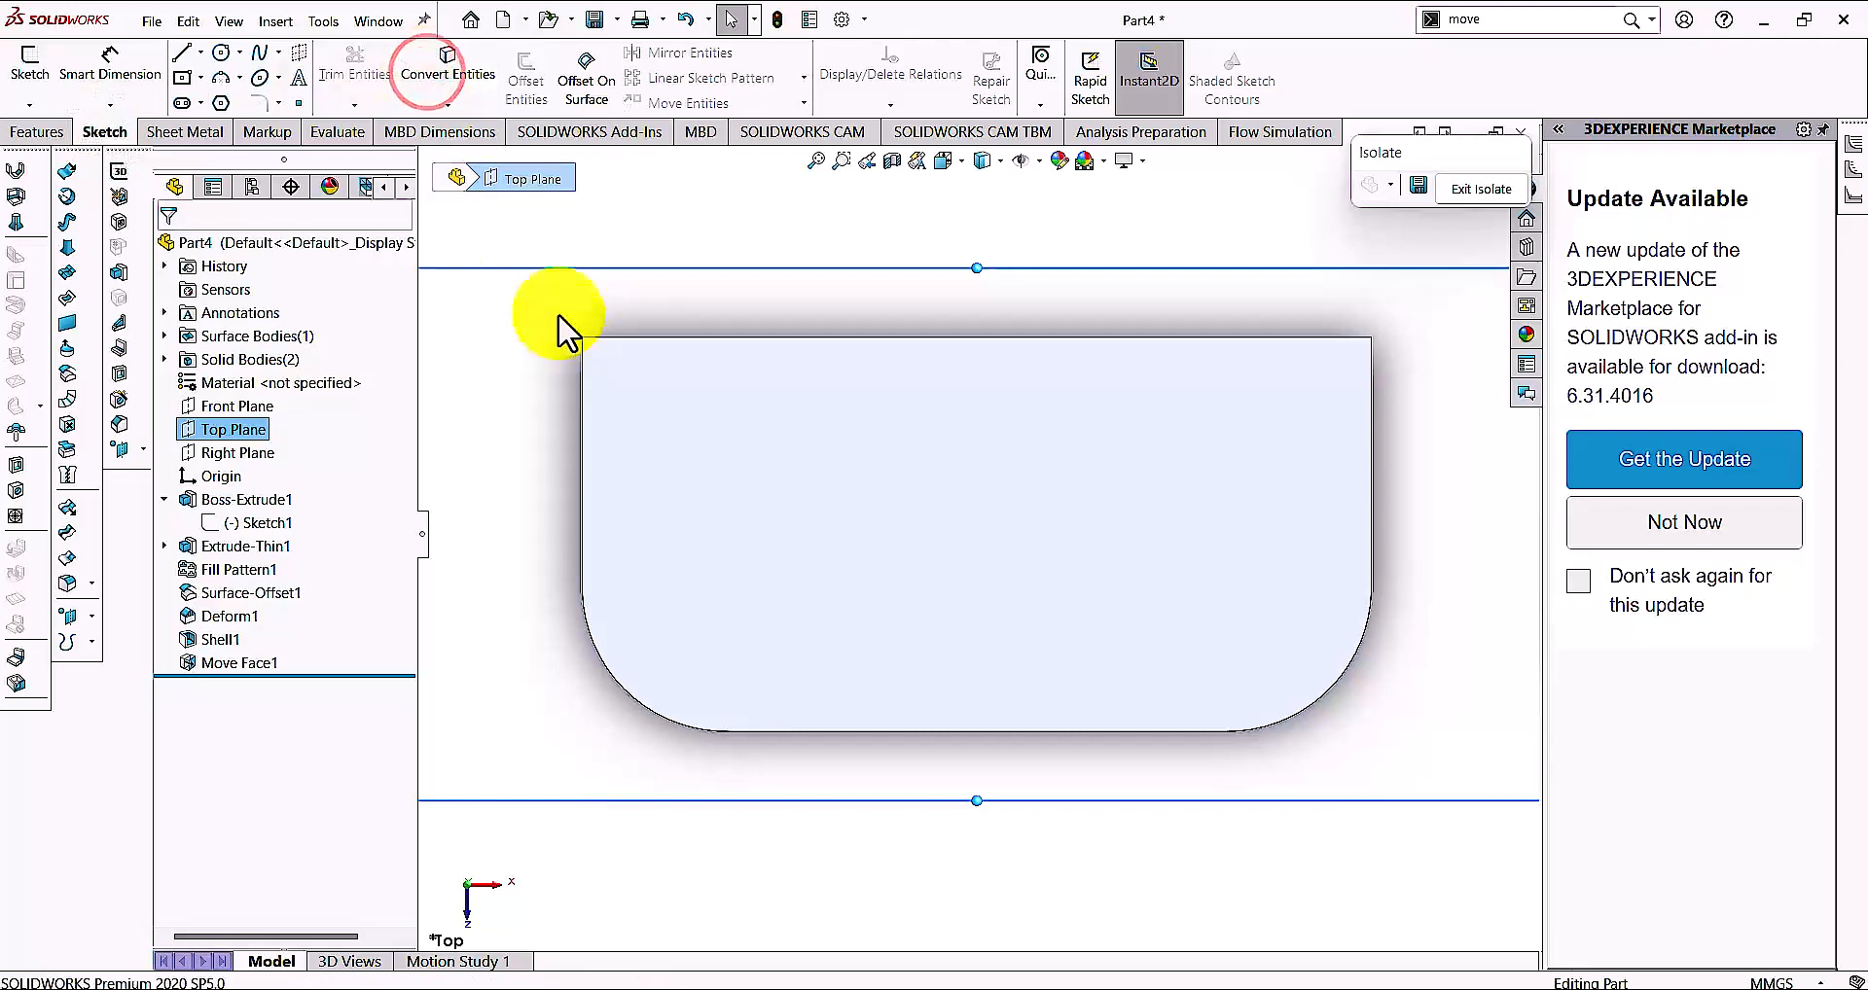
left_click(470, 76)
left_click(247, 429)
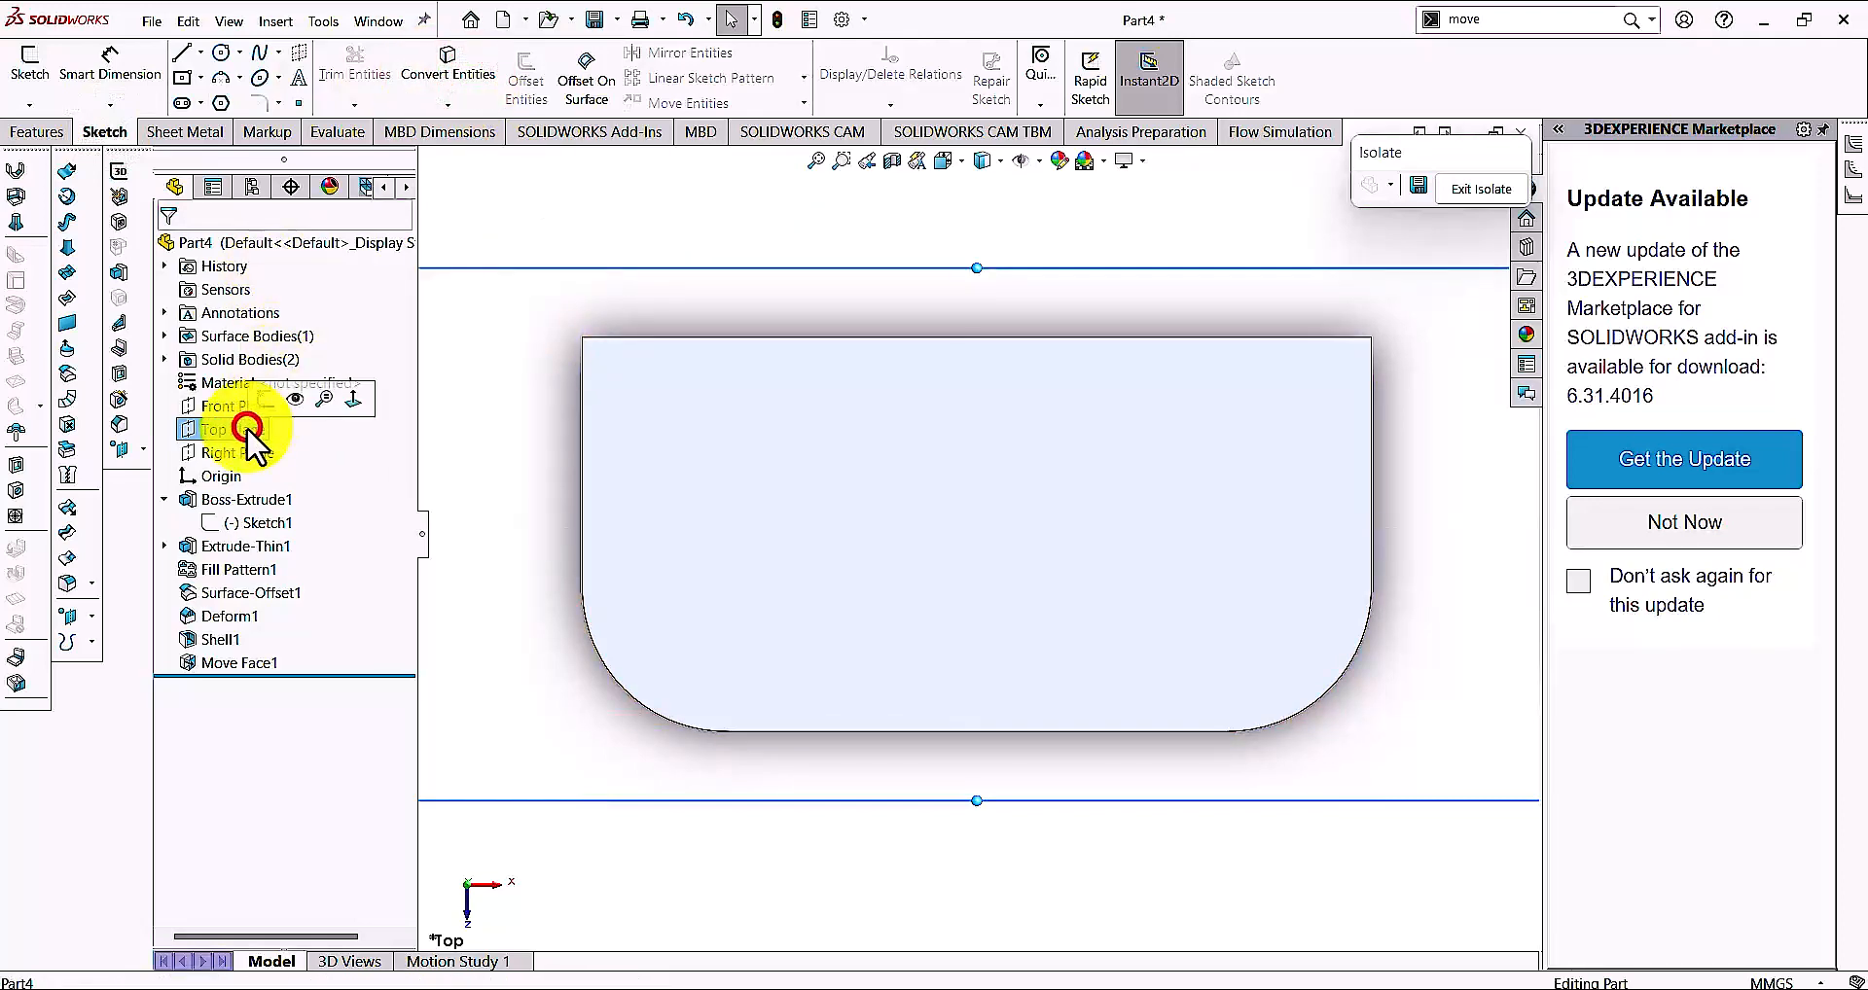
left_click(254, 405)
left_click(207, 430)
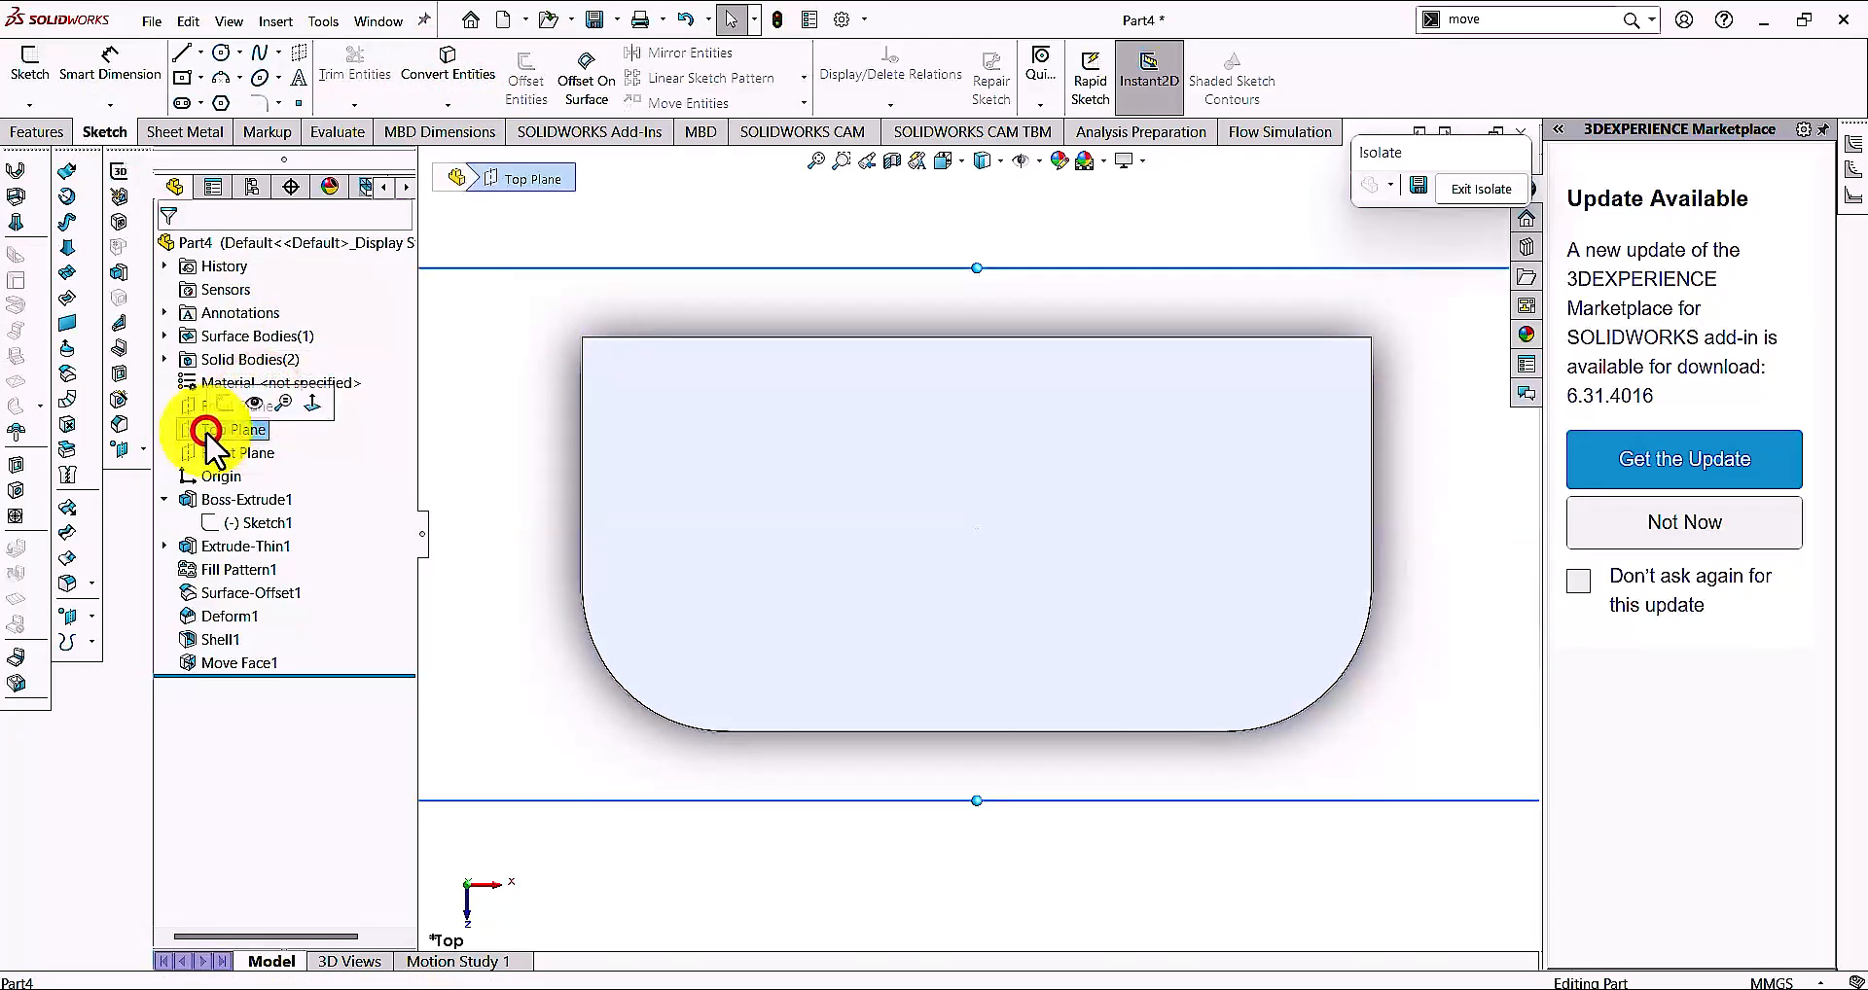
left_click(223, 398)
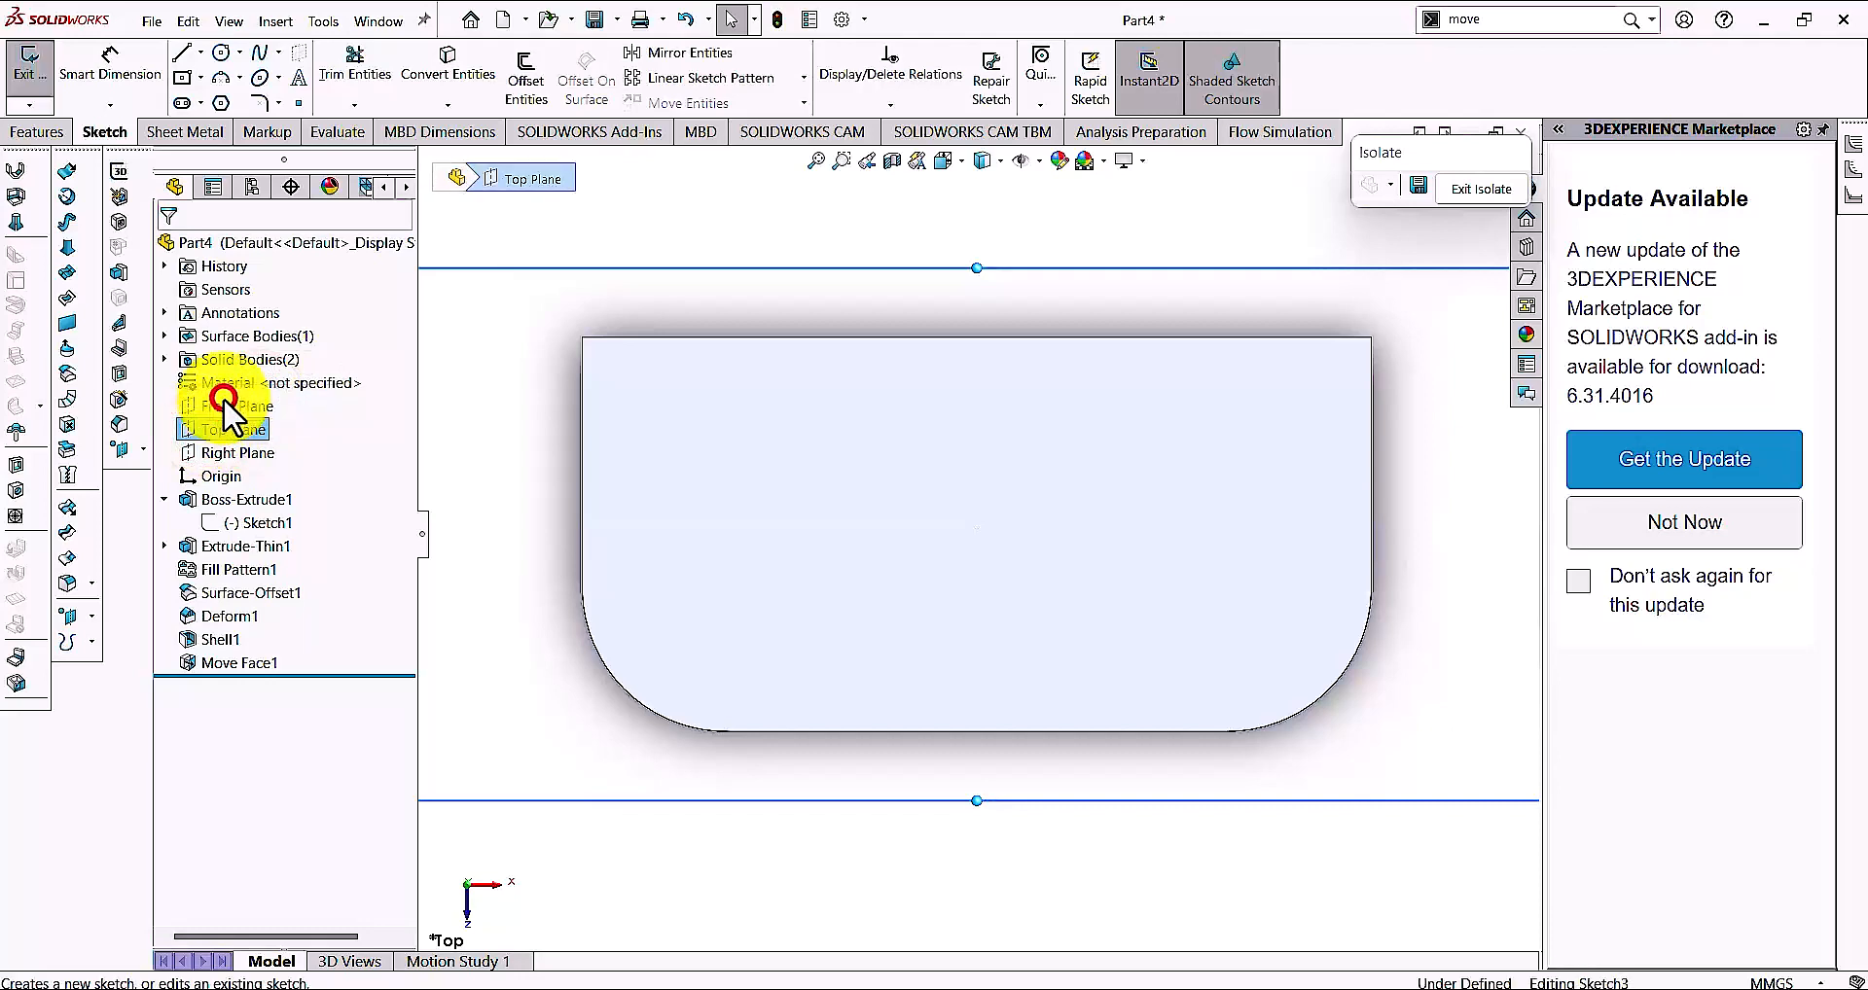
Convert the block's outer edge chain with the two rounded corners into sketch entities and exit the sketch
left_click(429, 86)
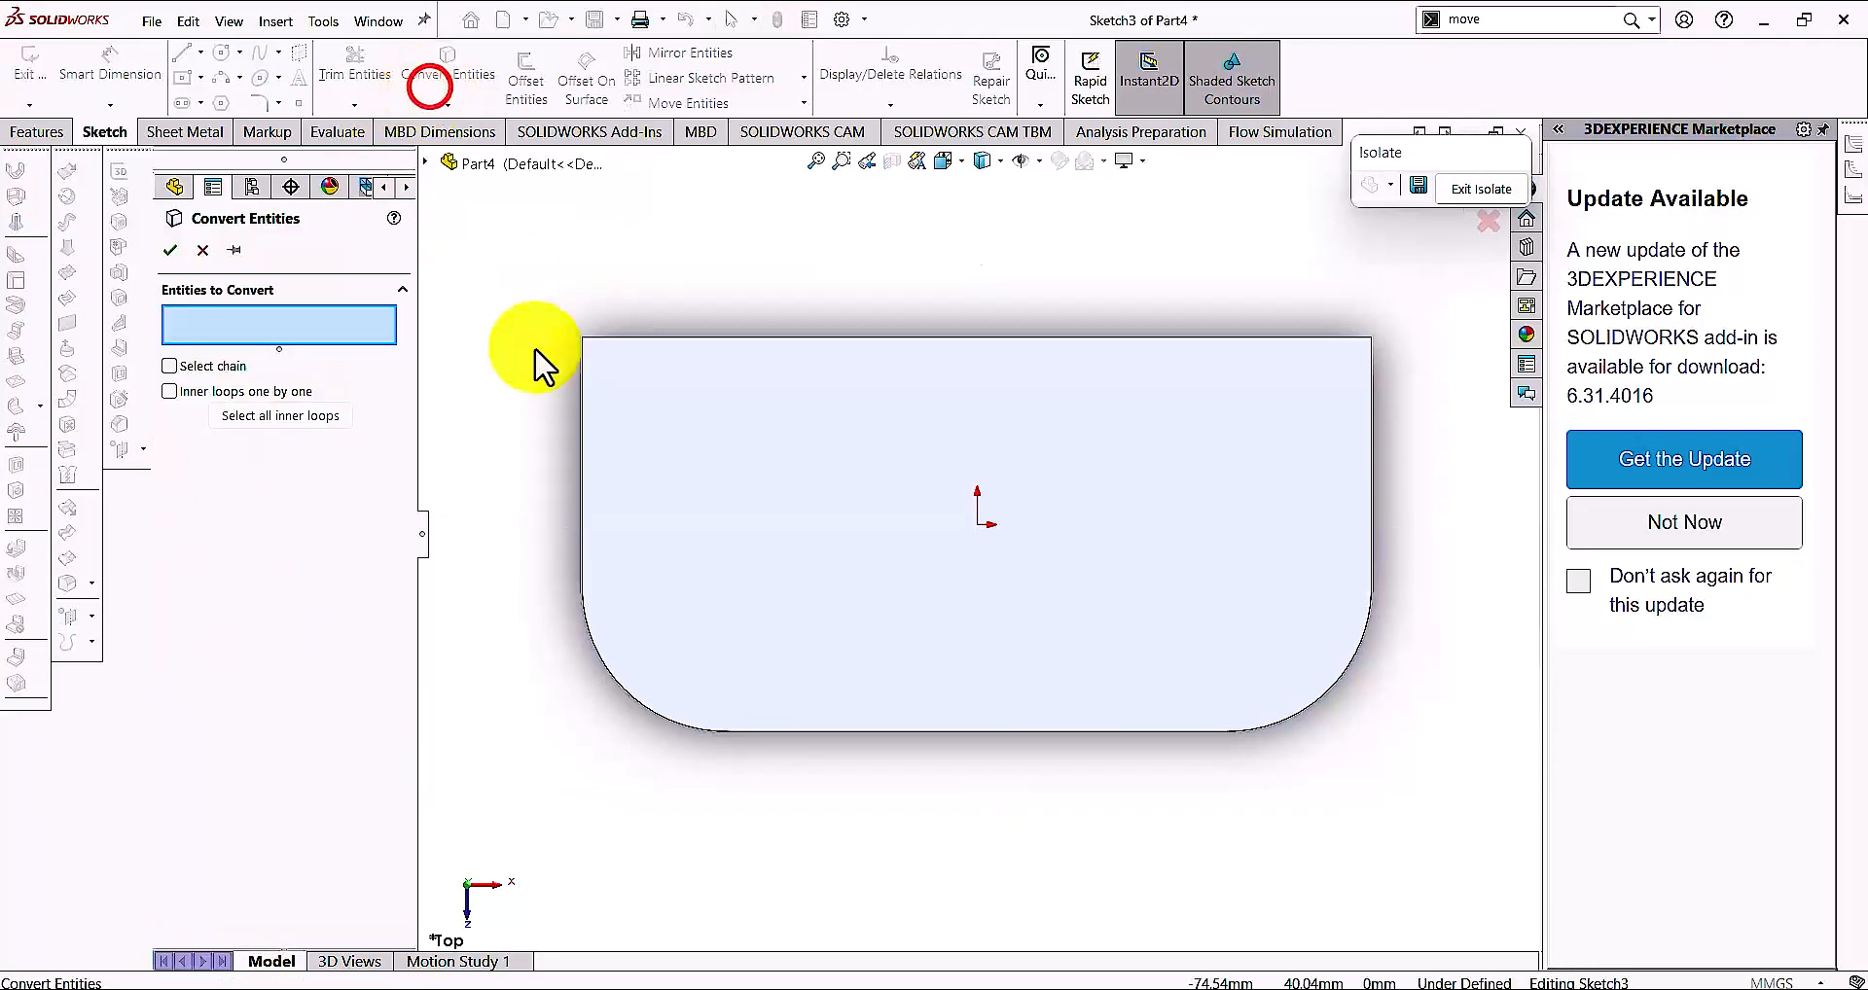
left_click(581, 458)
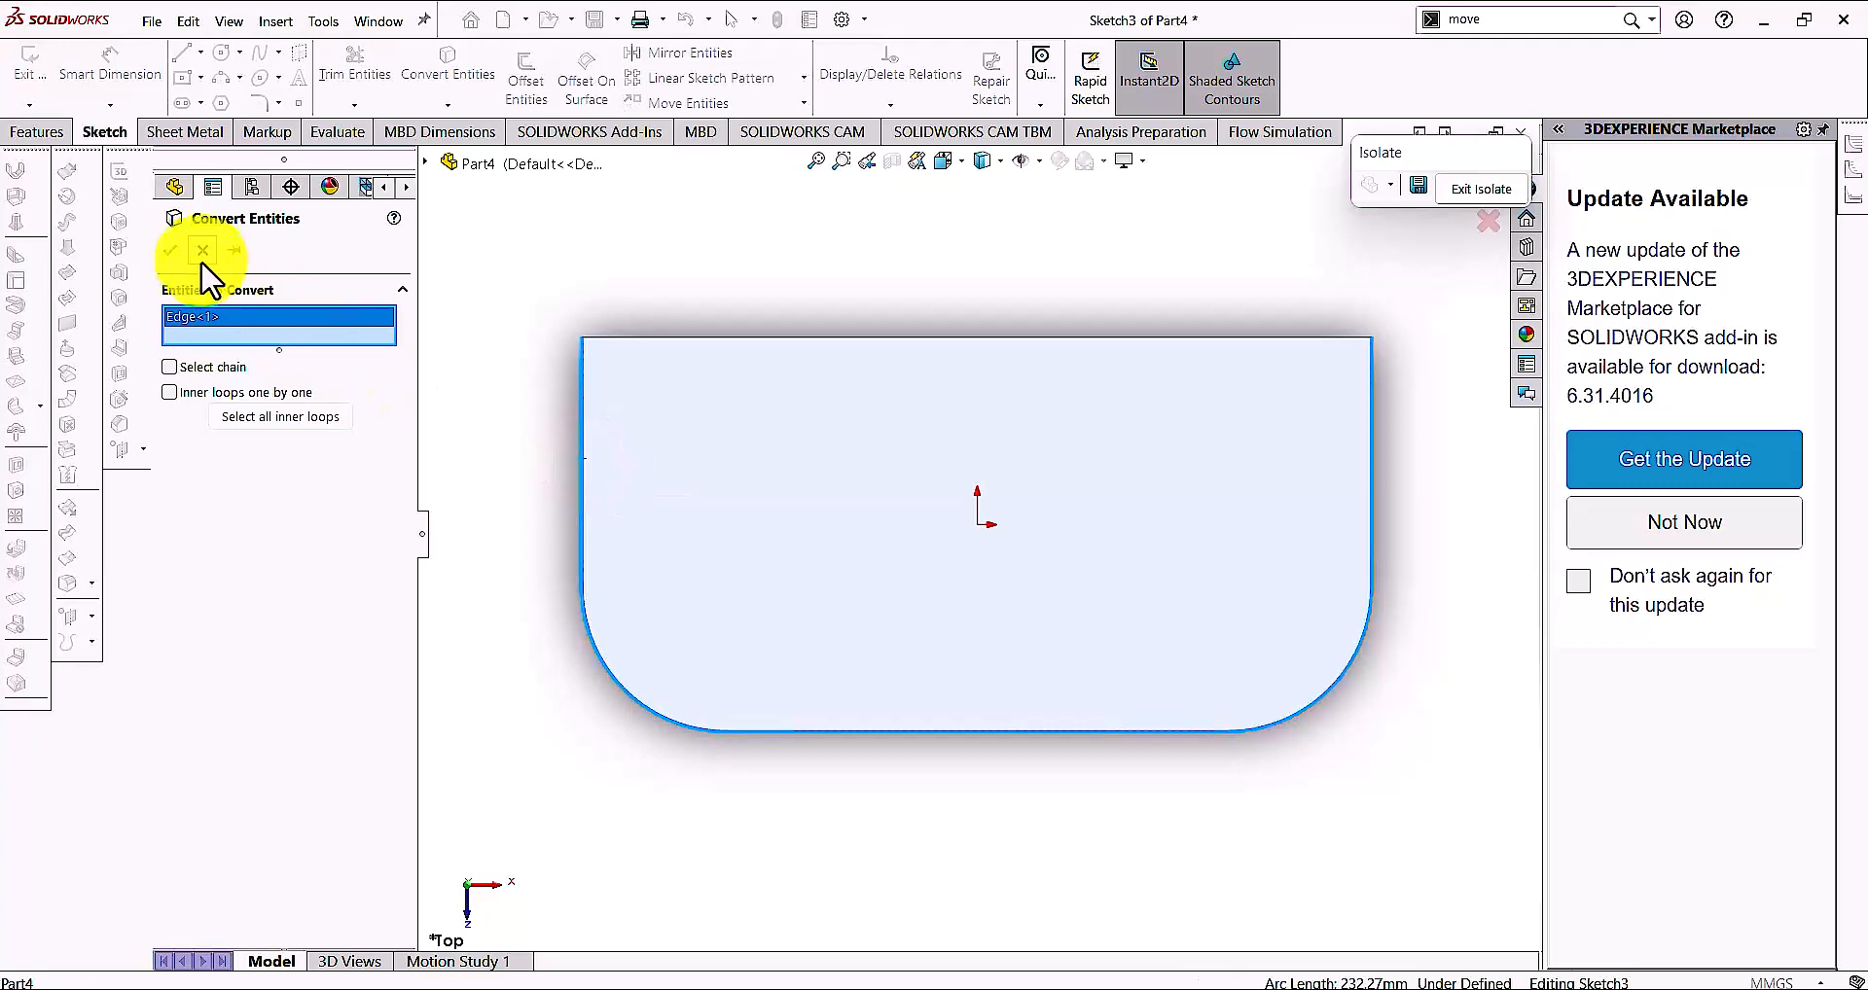
left_click(173, 252)
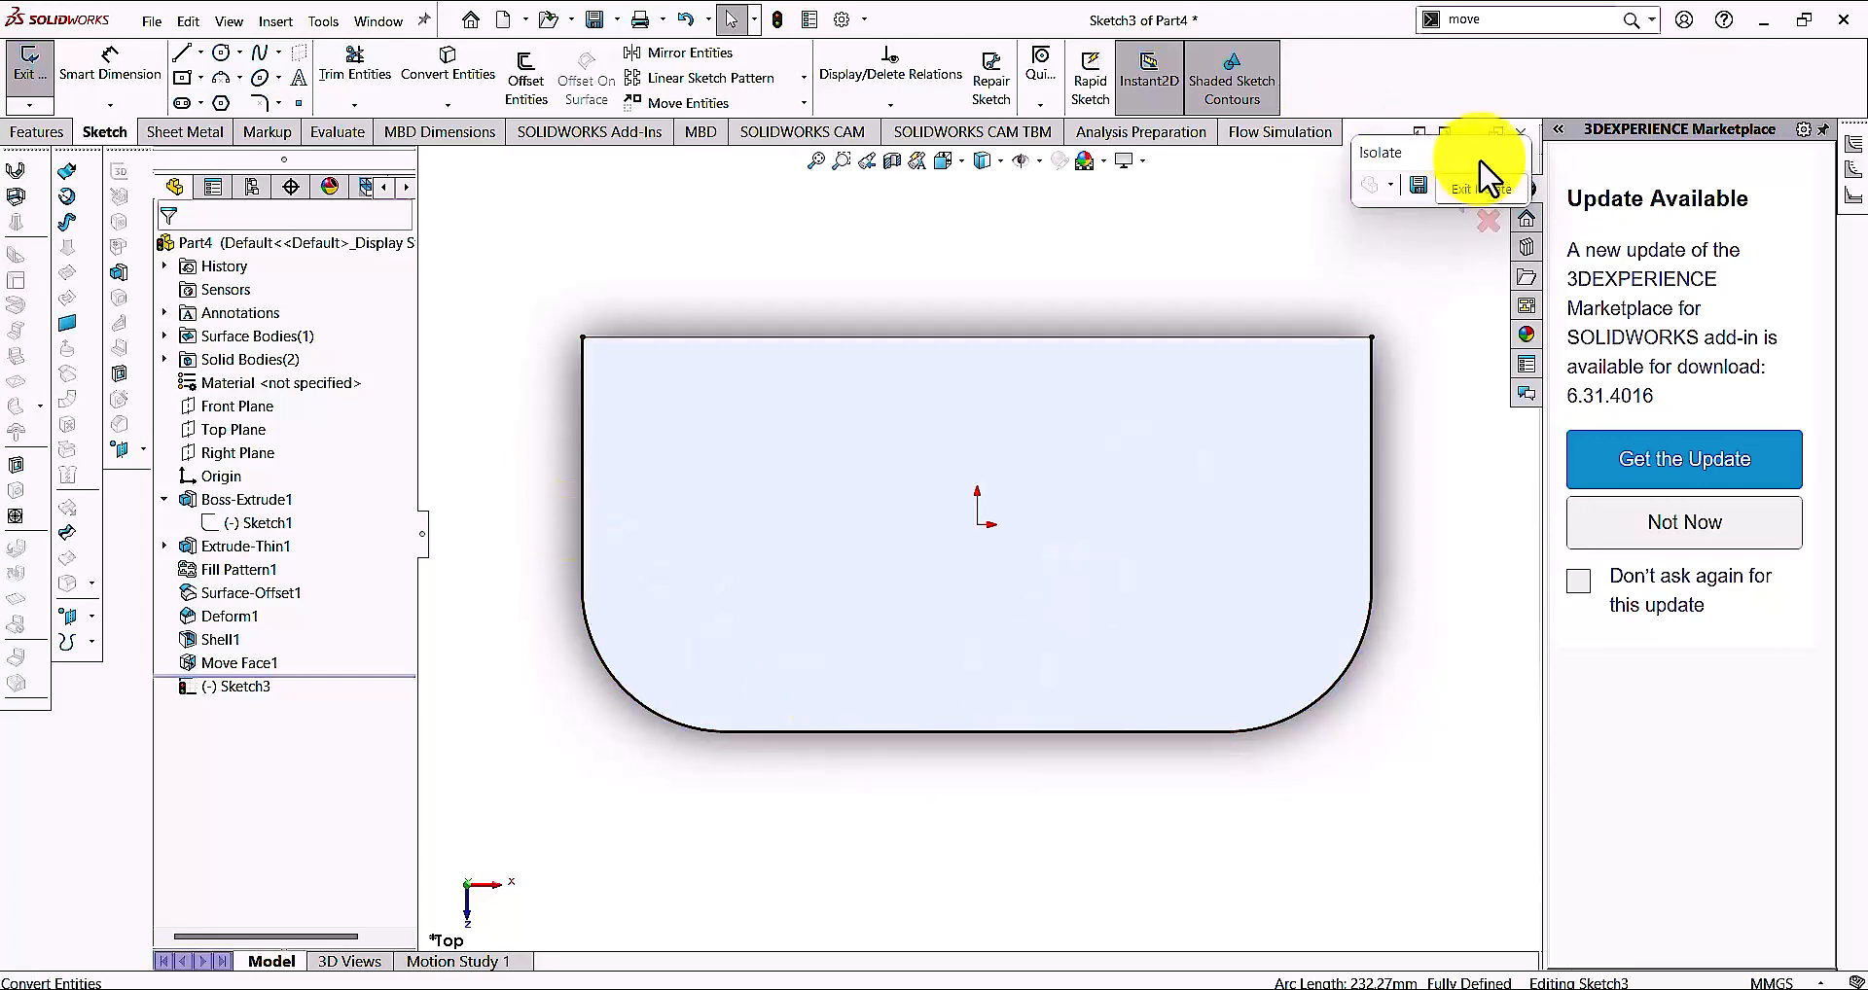
left_click_drag(1479, 157, 1356, 150)
left_click(1454, 197)
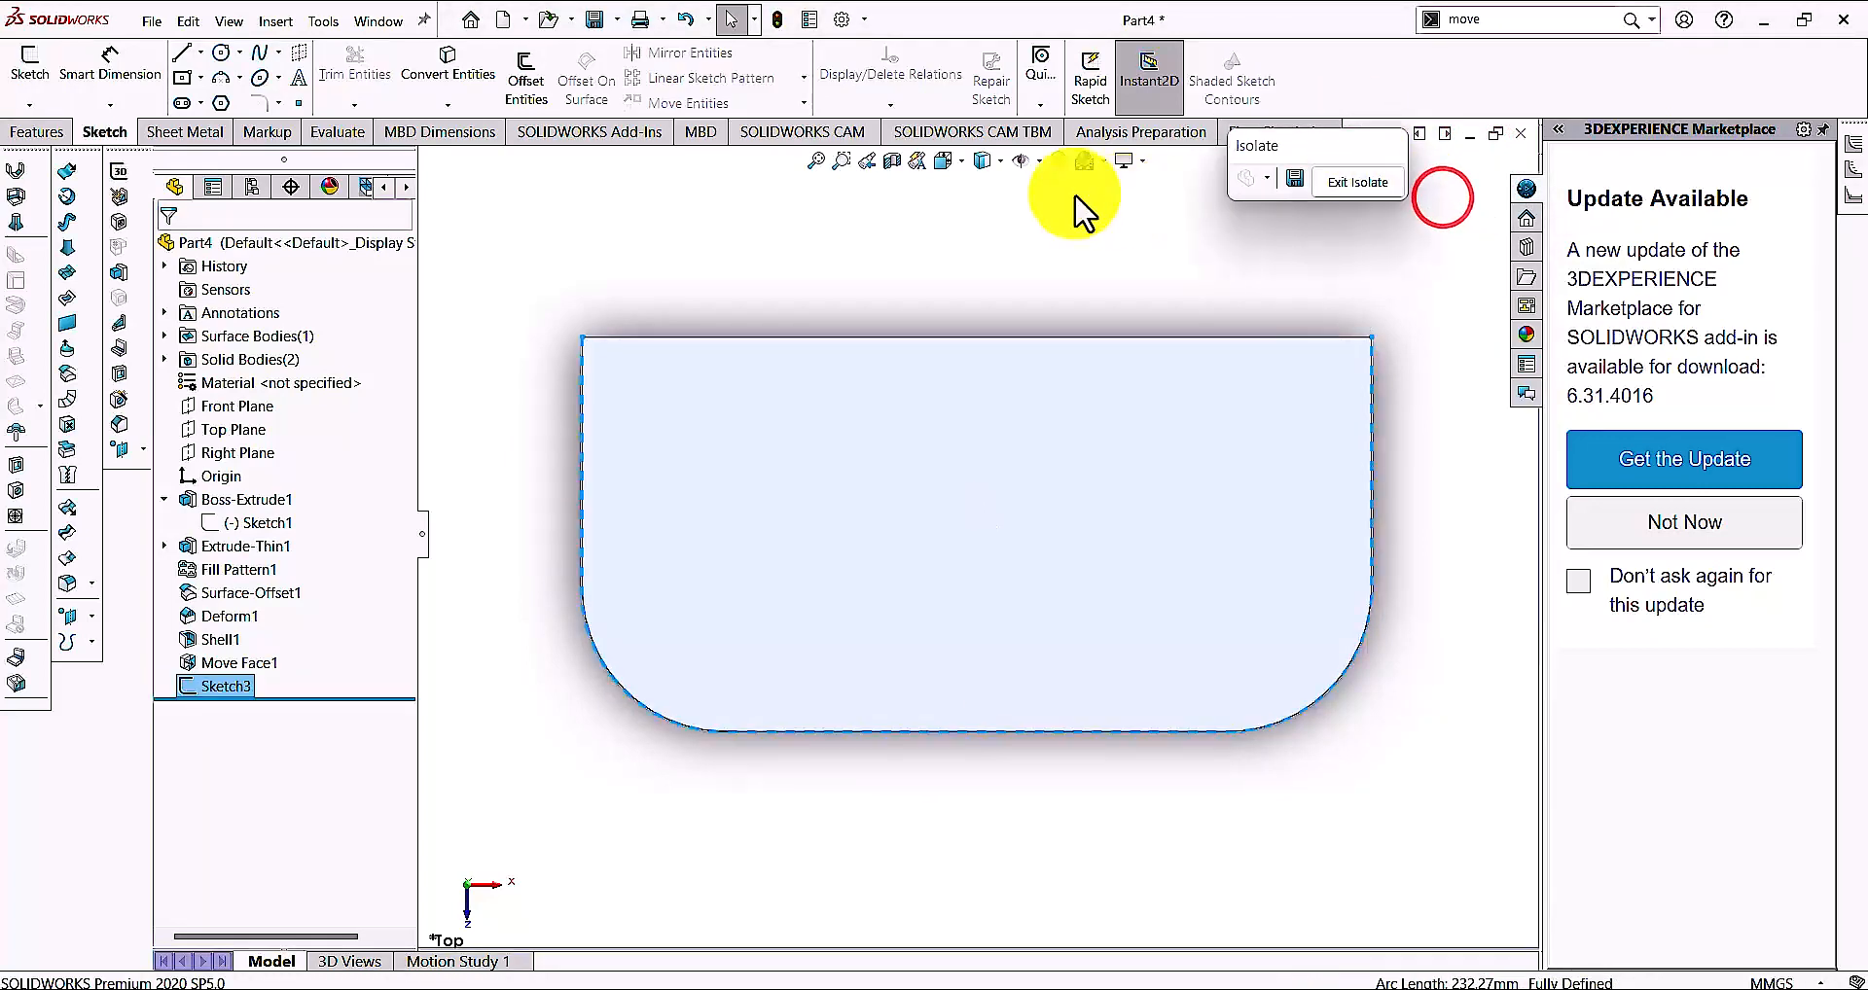
left_click(926, 160)
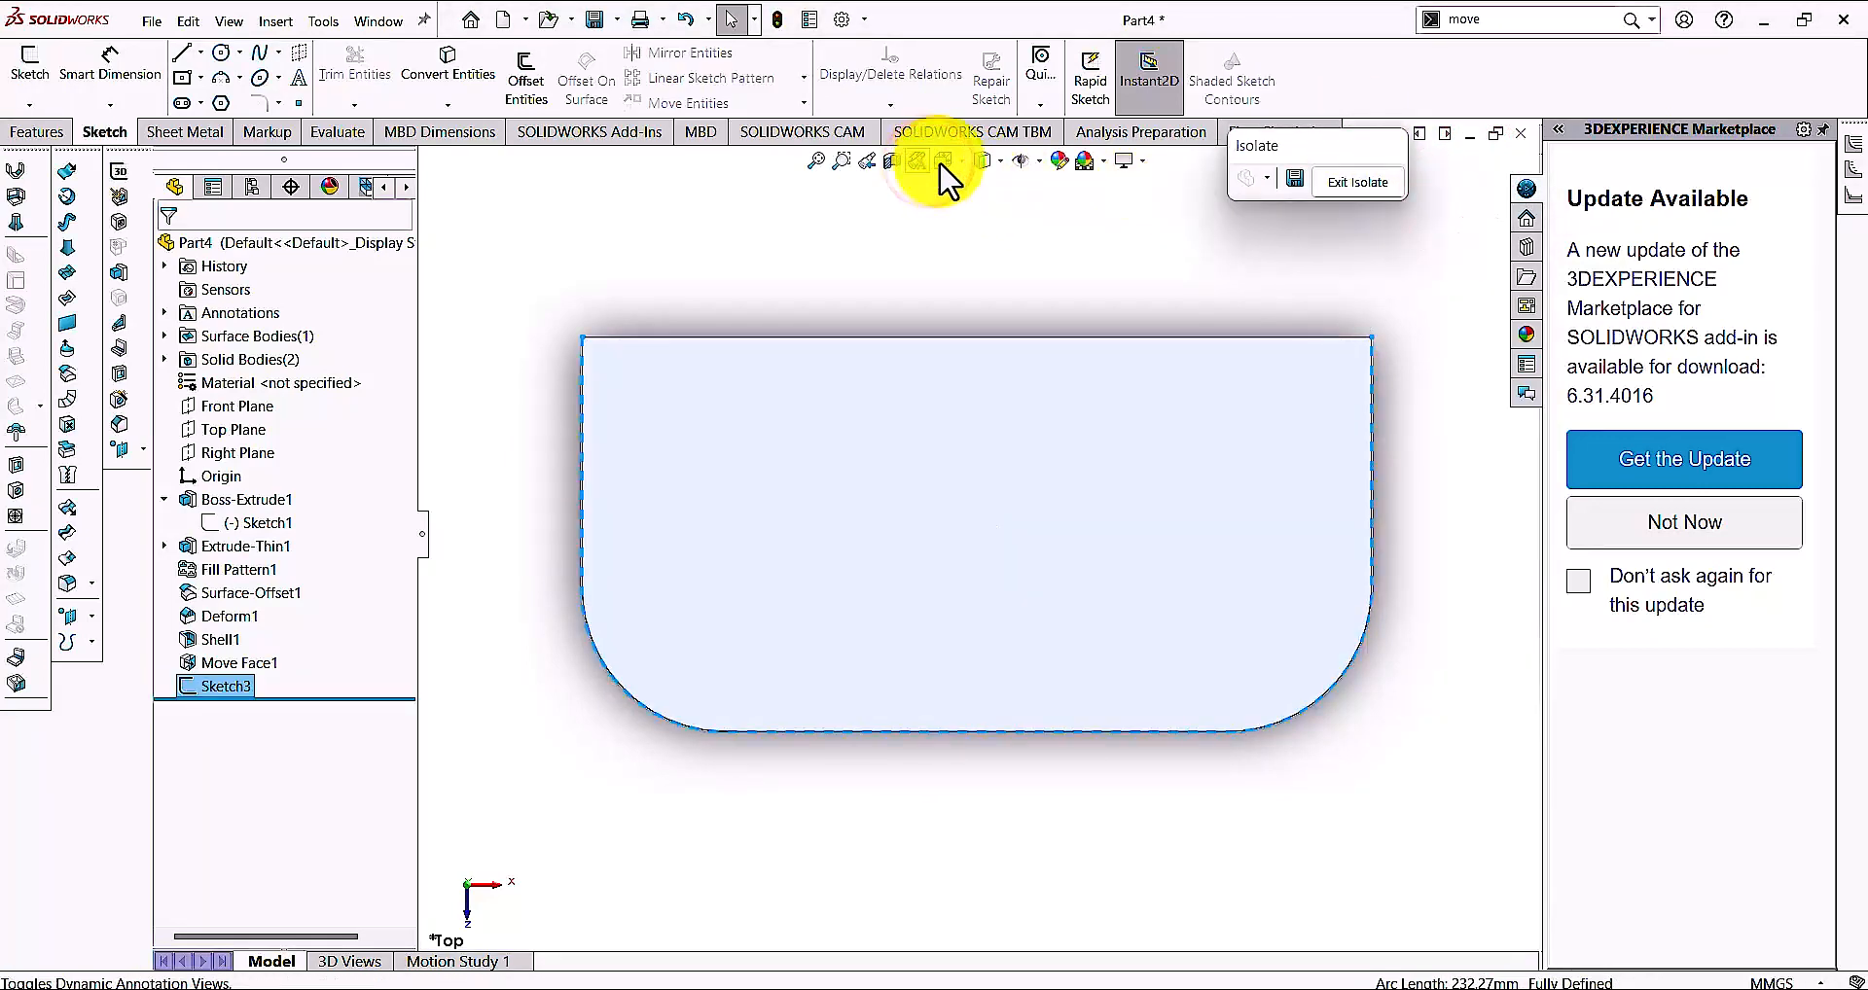
key("space")
left_click(975, 454)
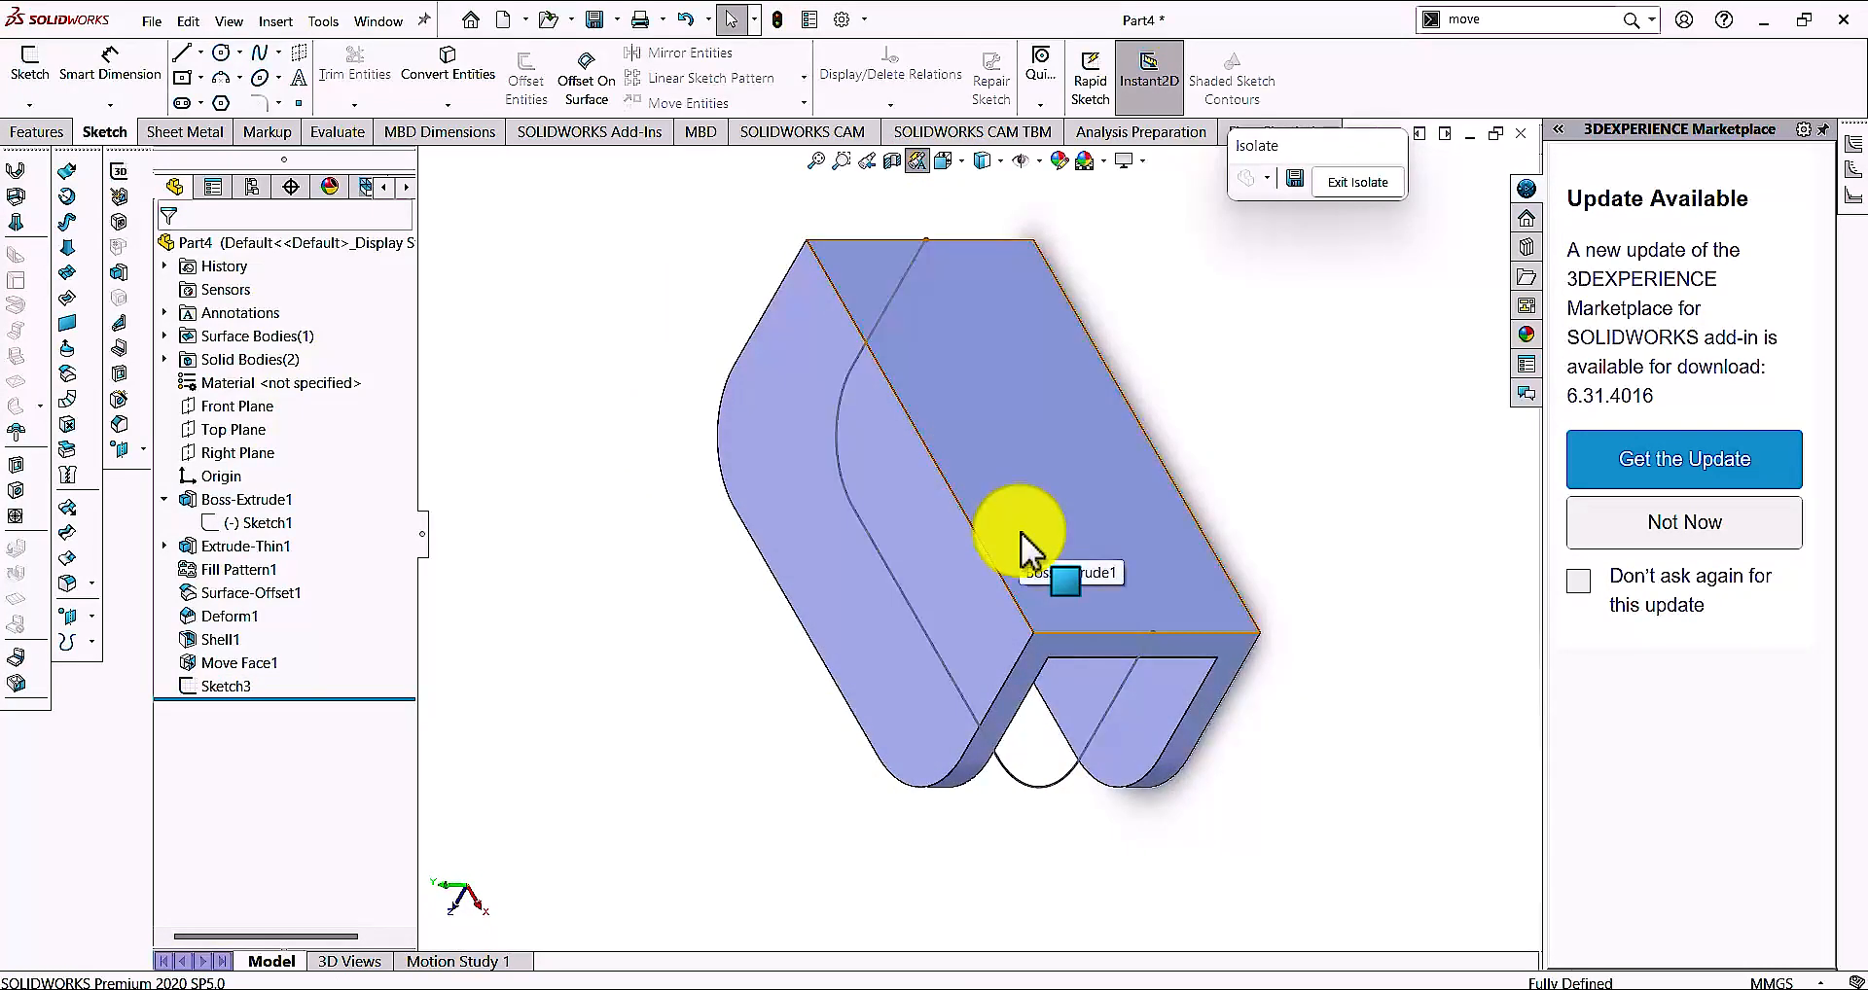
left_click(848, 697)
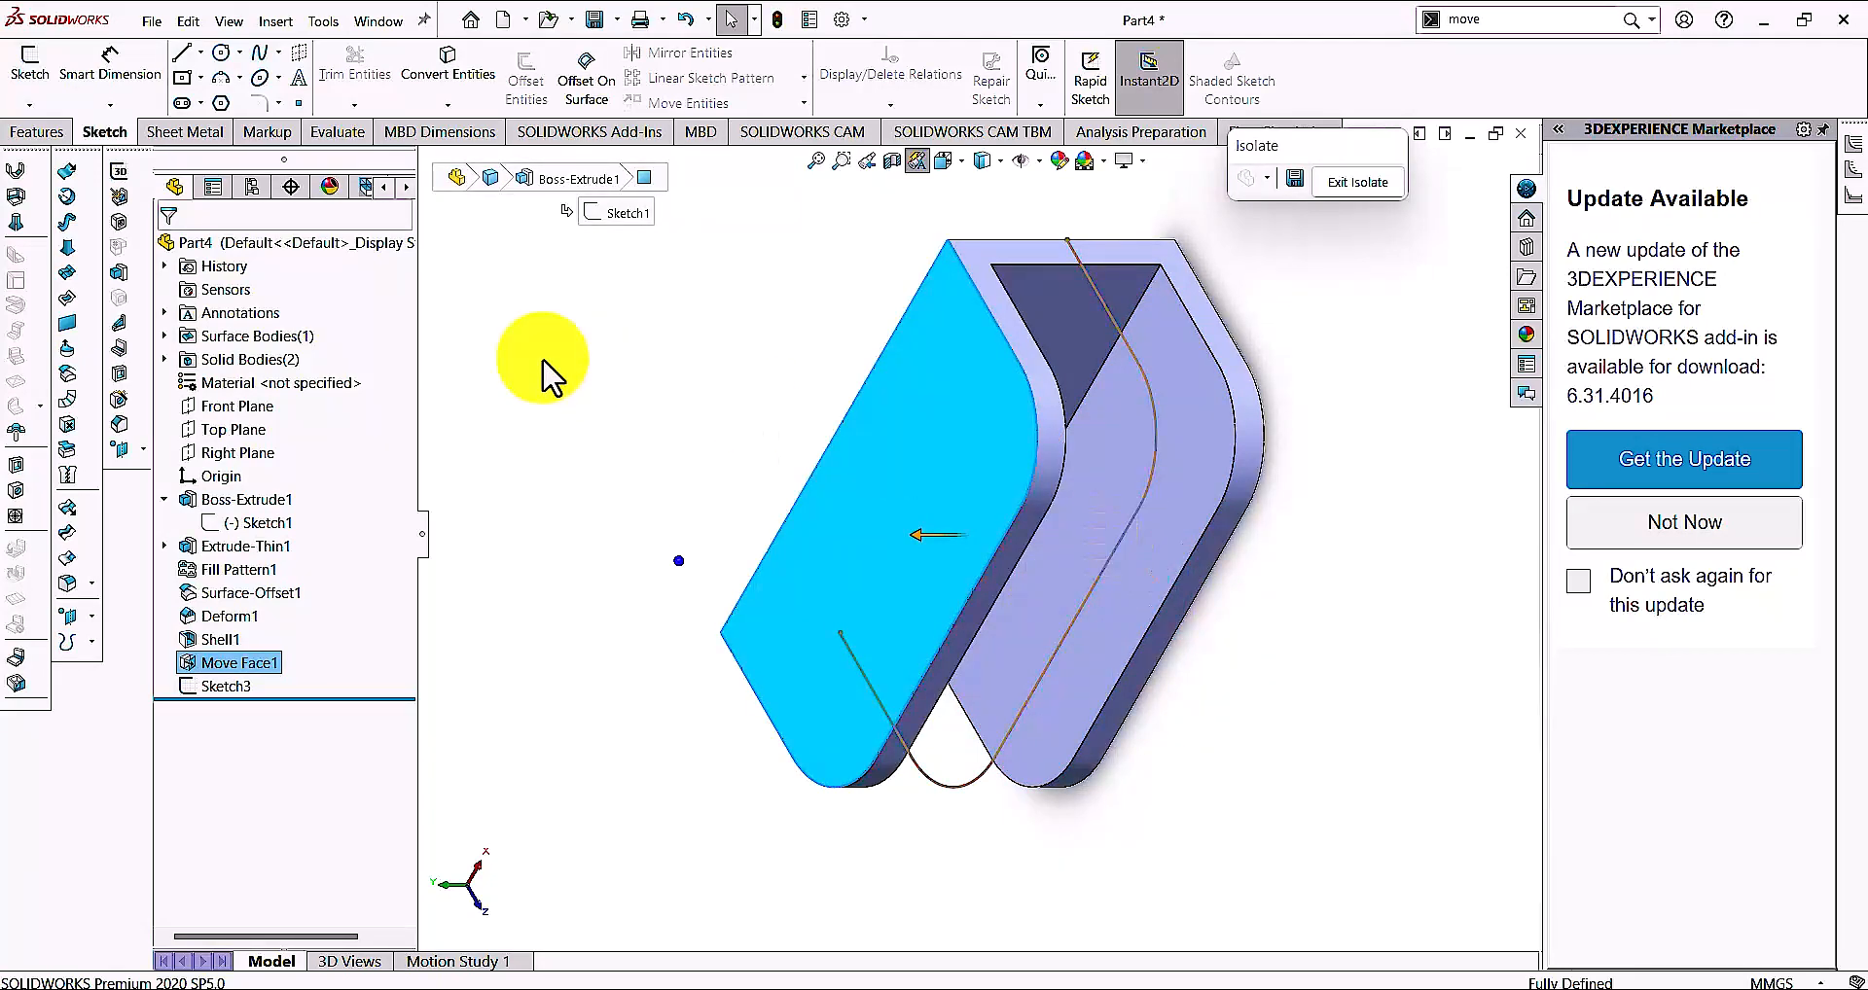
left_click(50, 126)
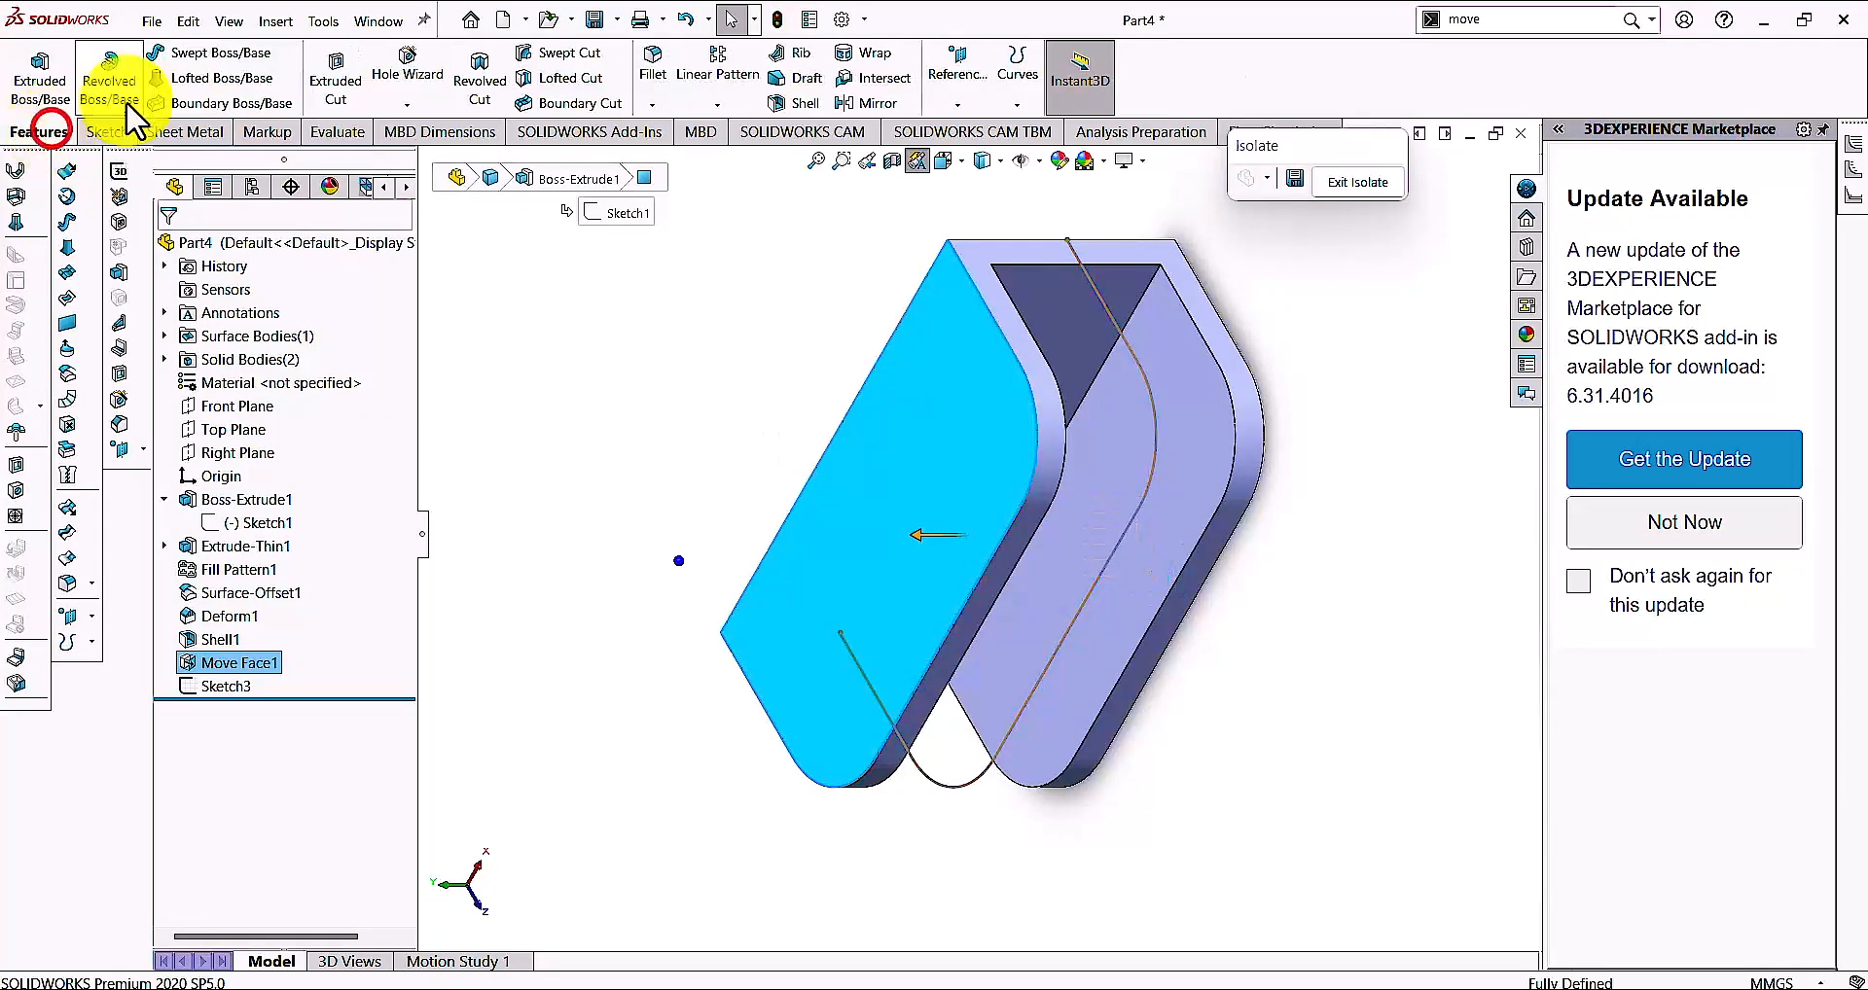
left_click(317, 87)
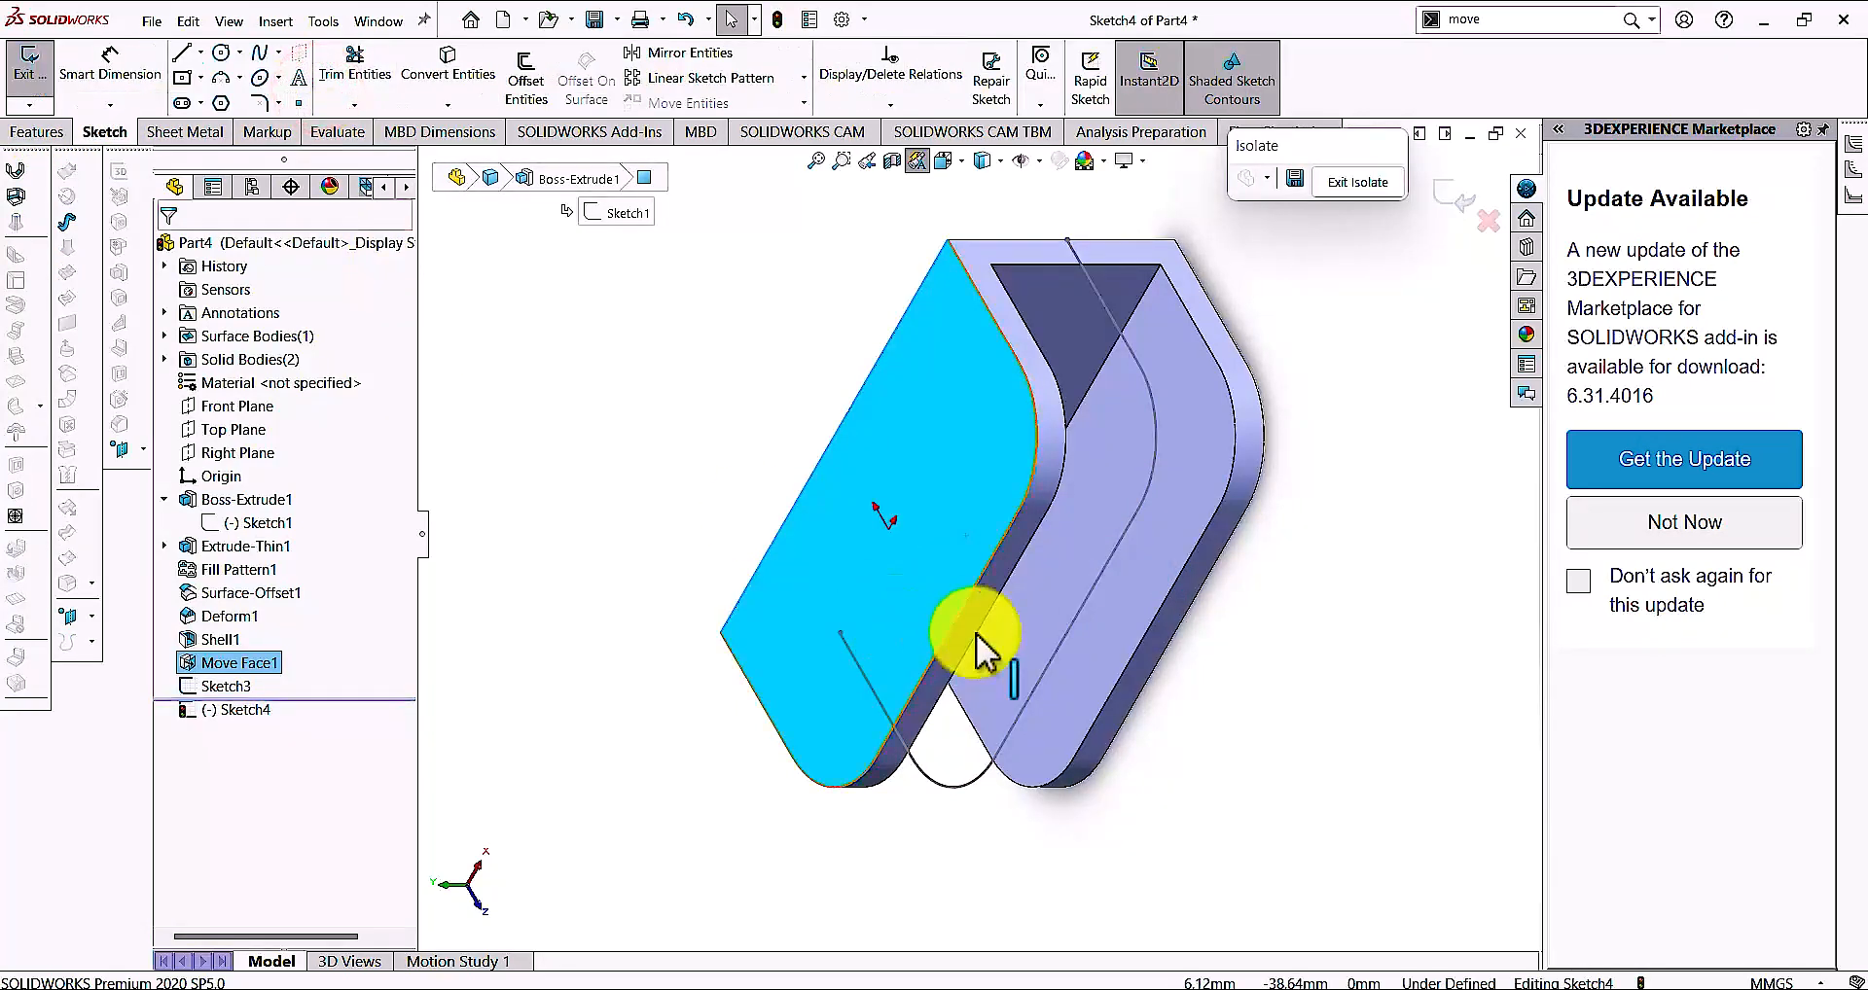
left_click(1055, 655)
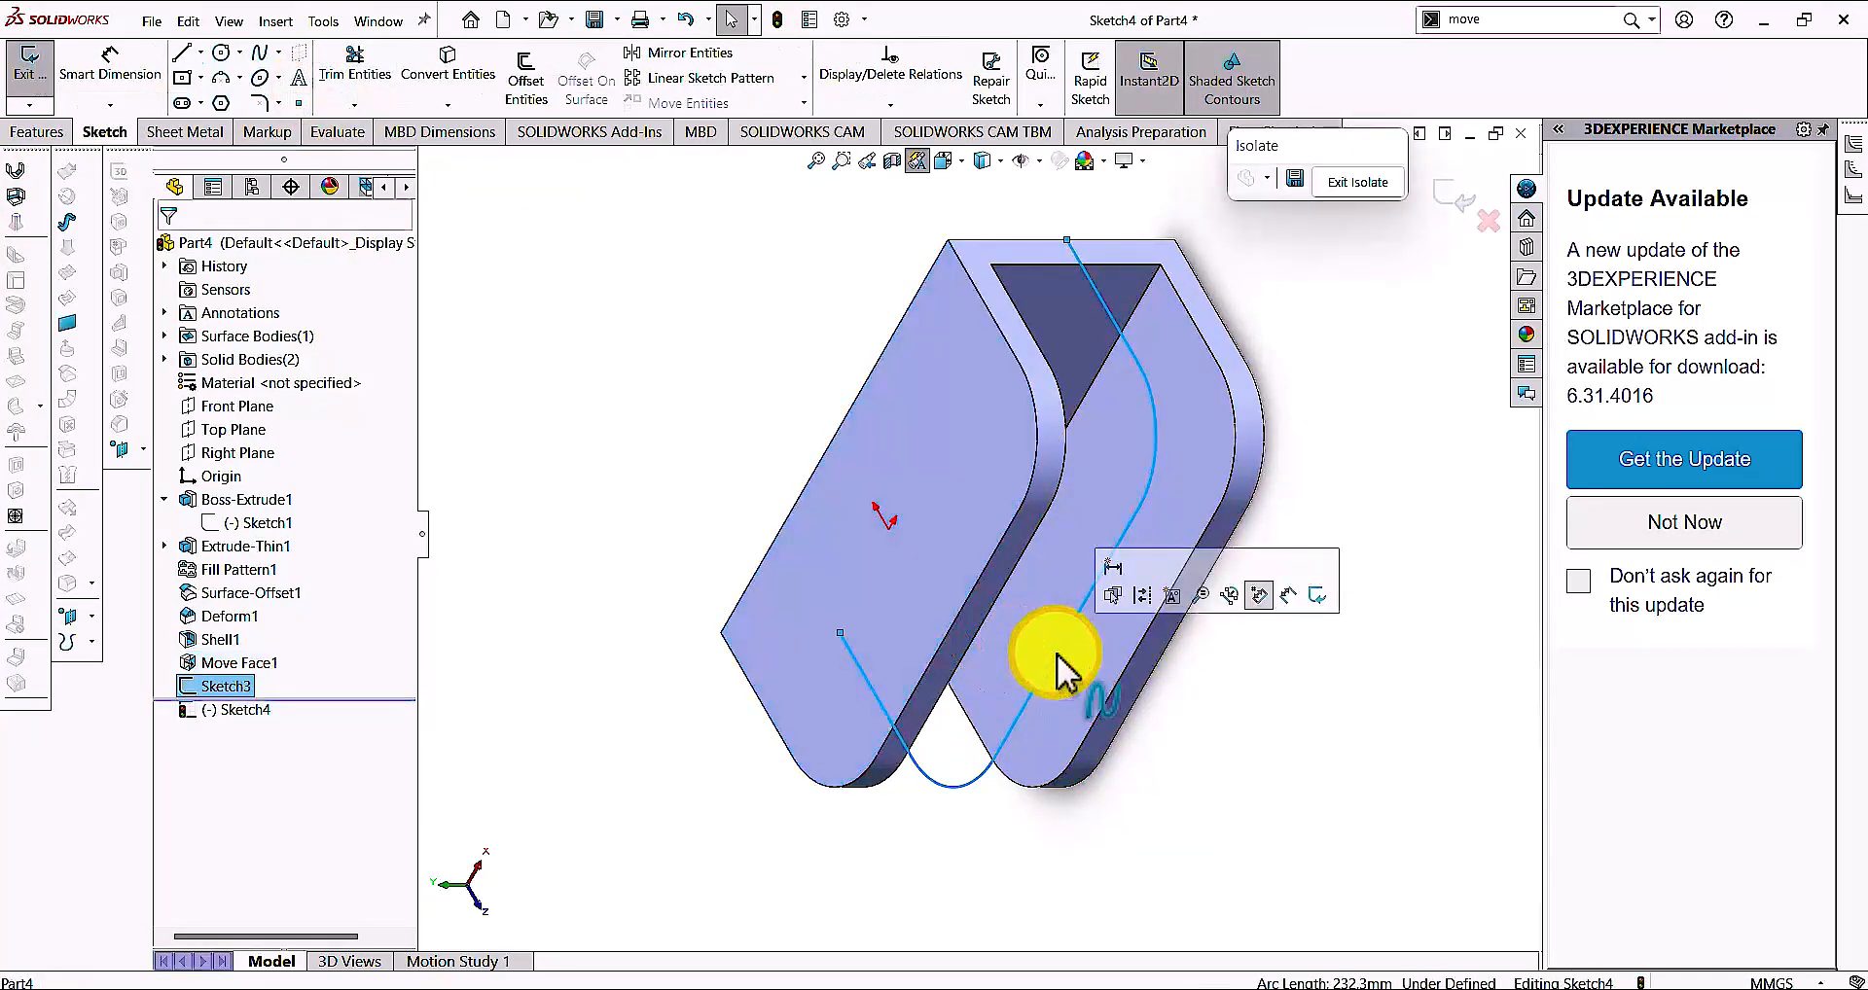
left_click(21, 87)
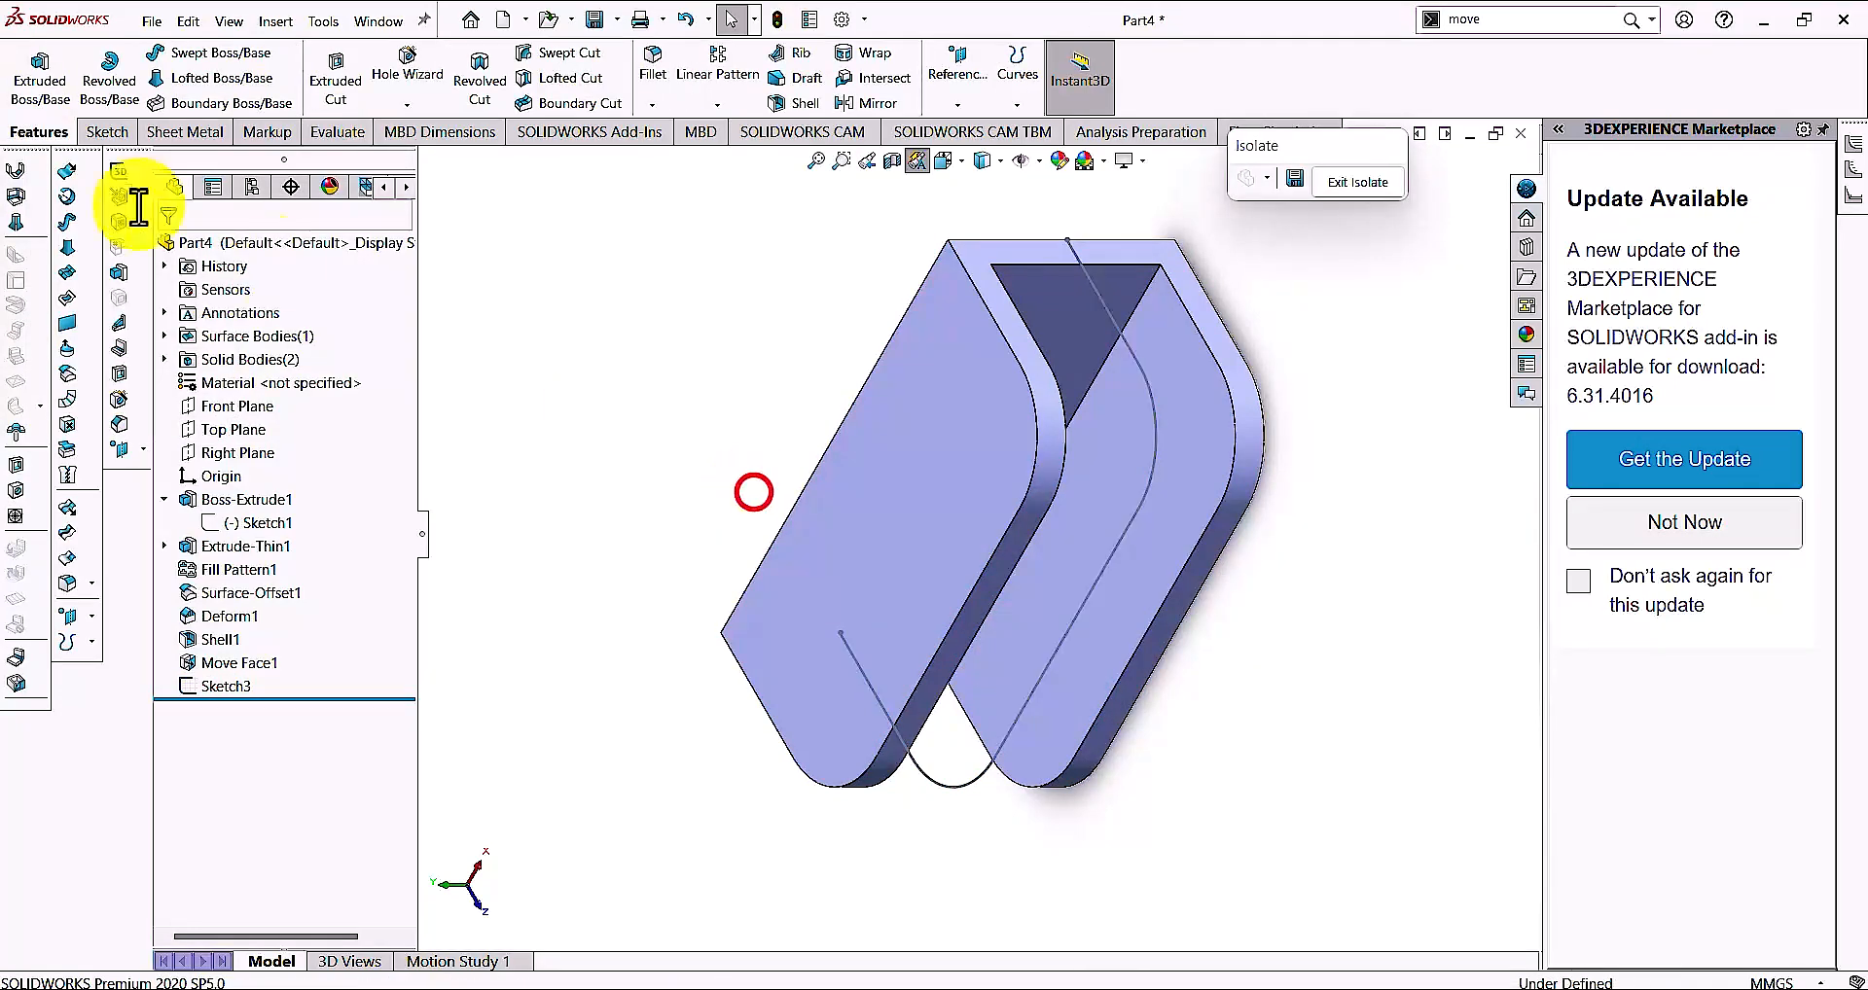
Start an Extruded Cut from the converted open profile and enable its Thin Feature option
left_click(321, 74)
left_click(1080, 613)
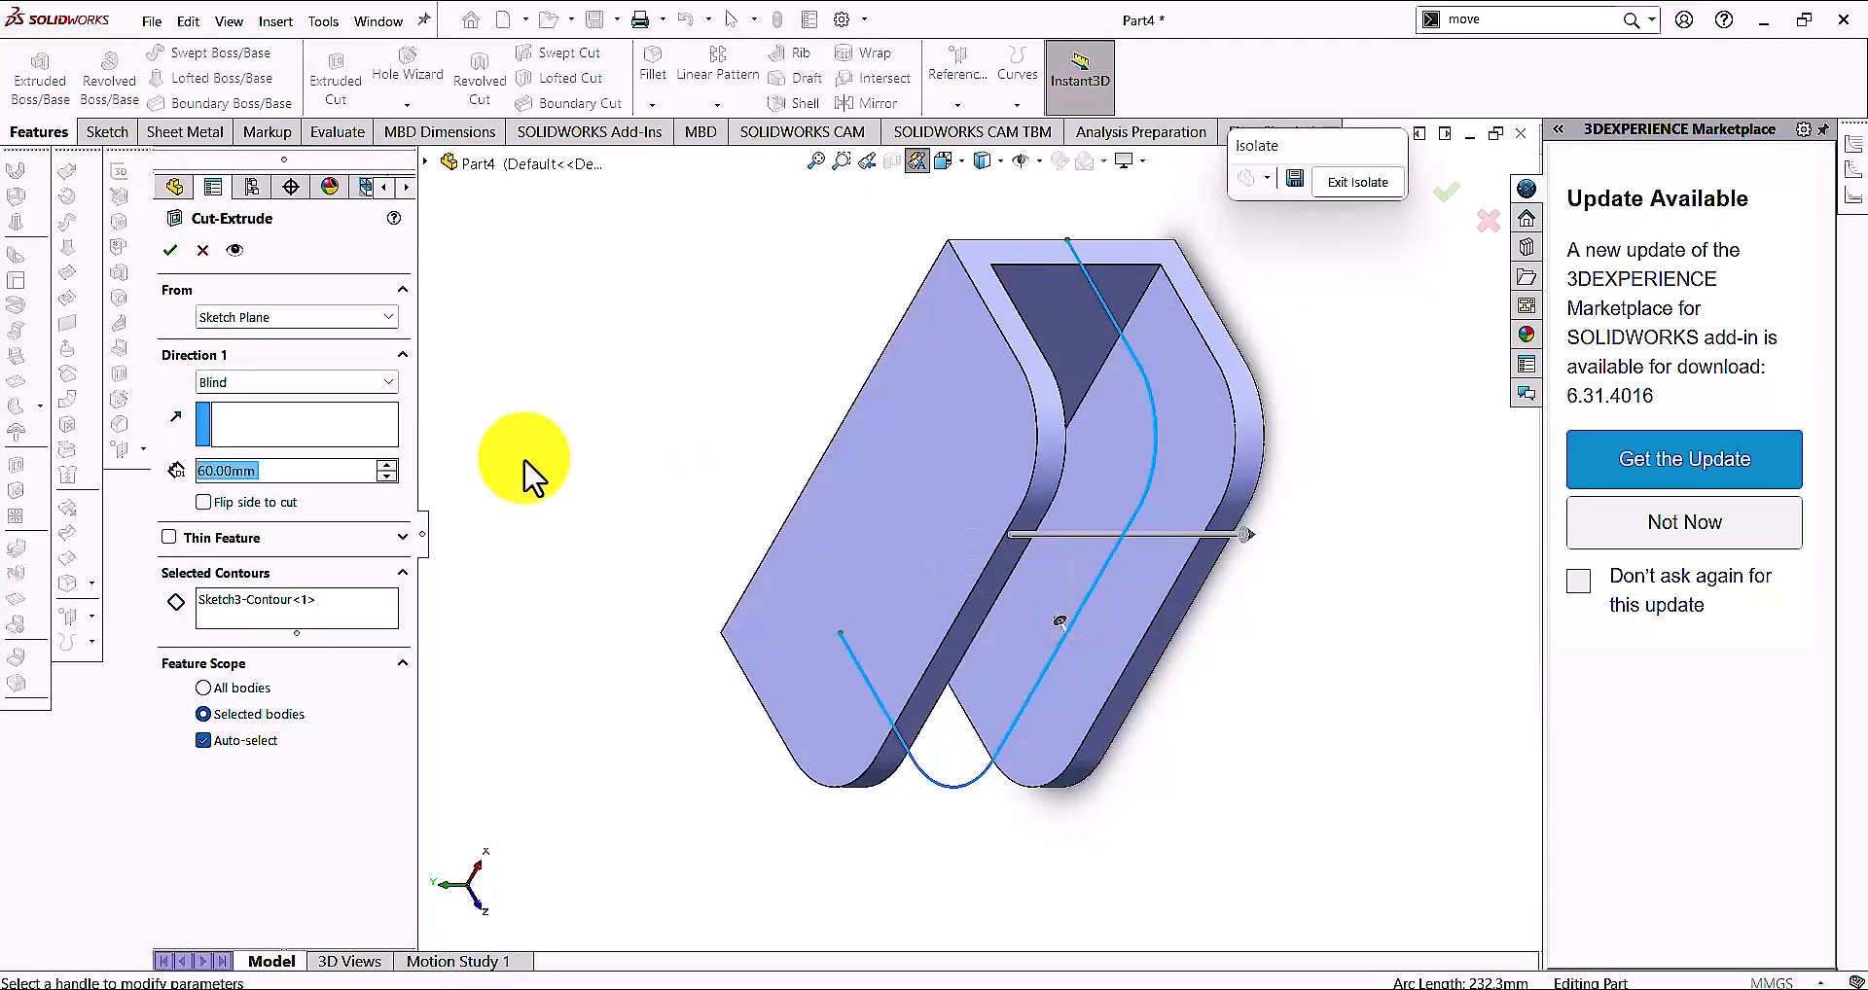
left_click(309, 383)
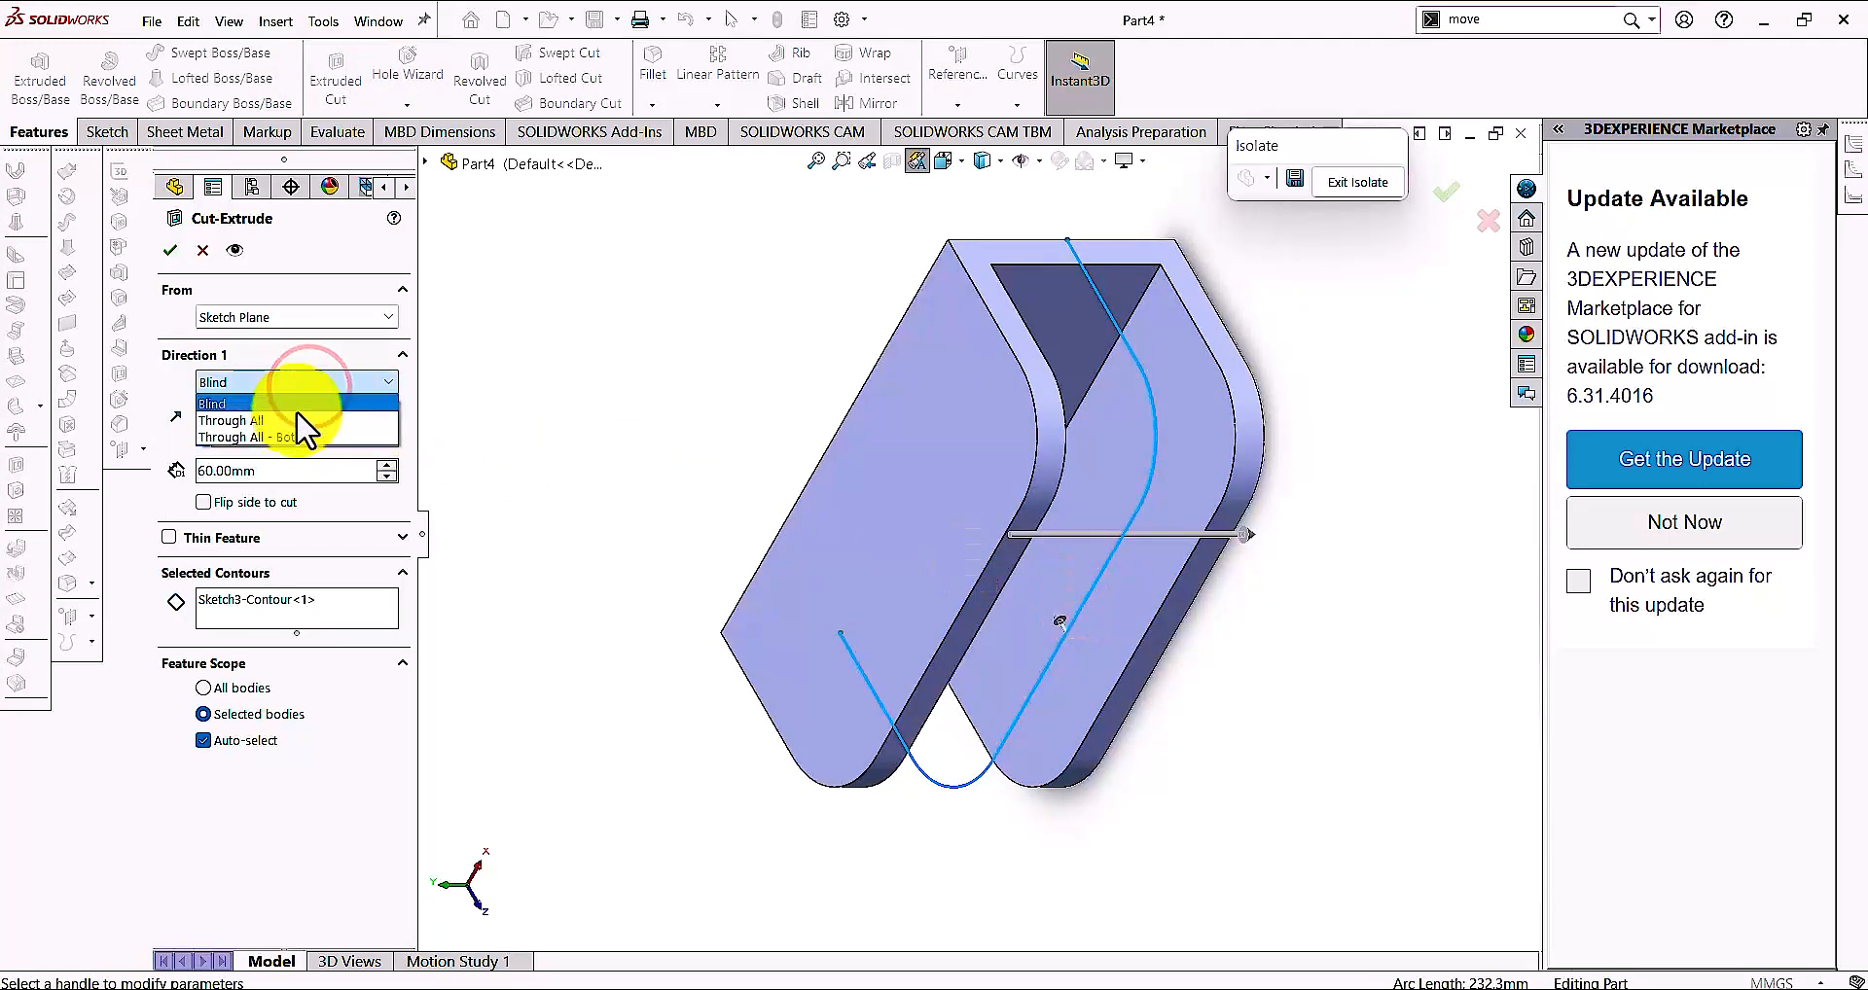
left_click(285, 416)
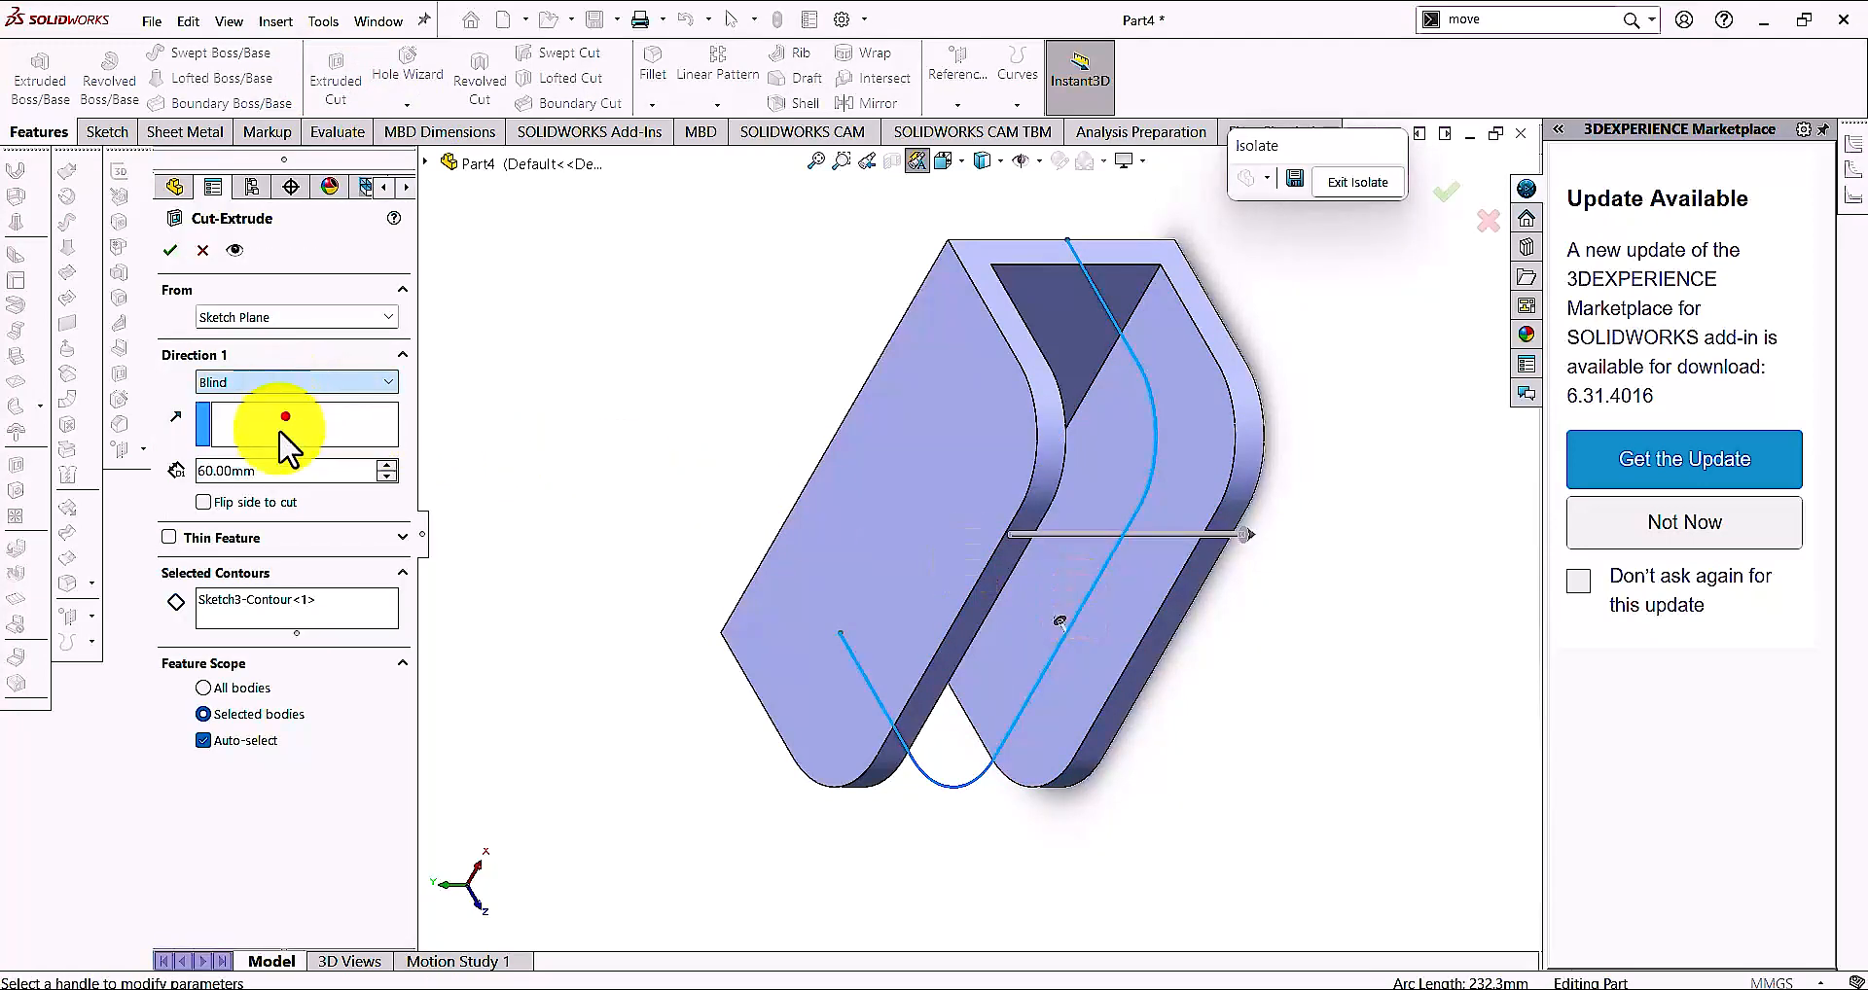
left_click(168, 538)
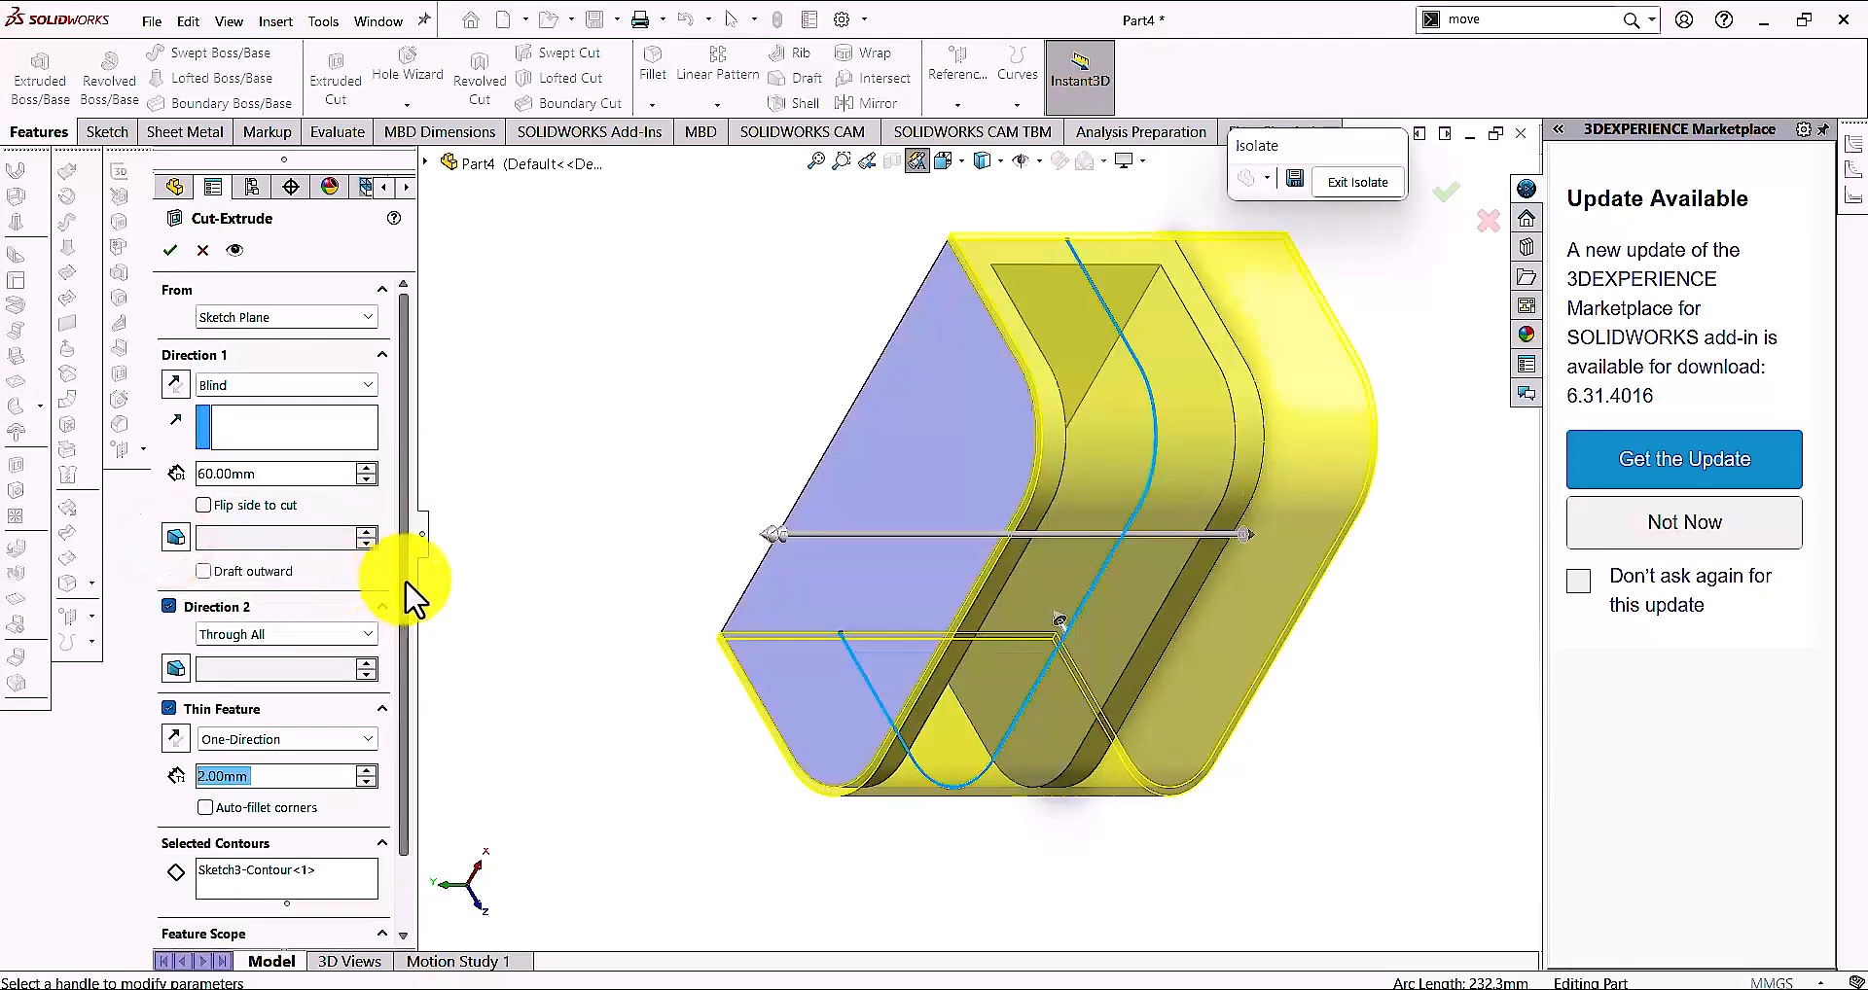
Set the cut's thin feature type to Mid-Plane with a thickness of 0.65 mm
scroll(404, 591, "down", 2)
left_click(289, 659)
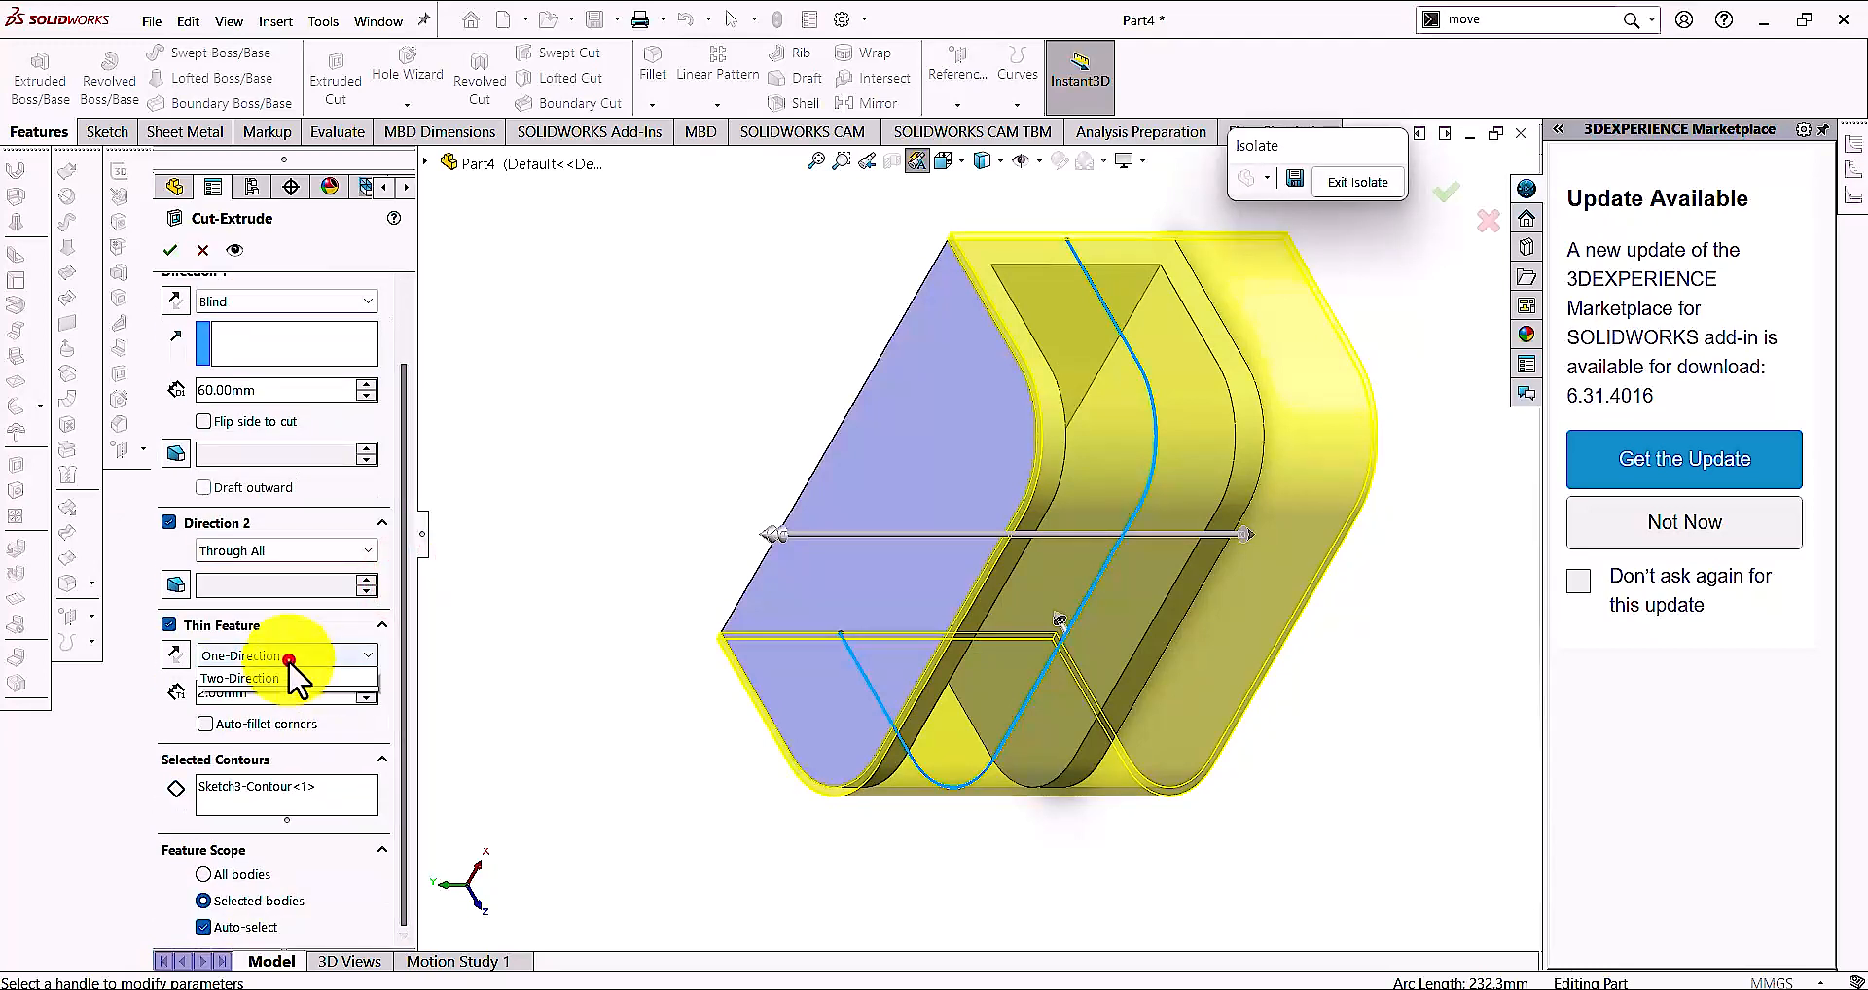
left_click(280, 691)
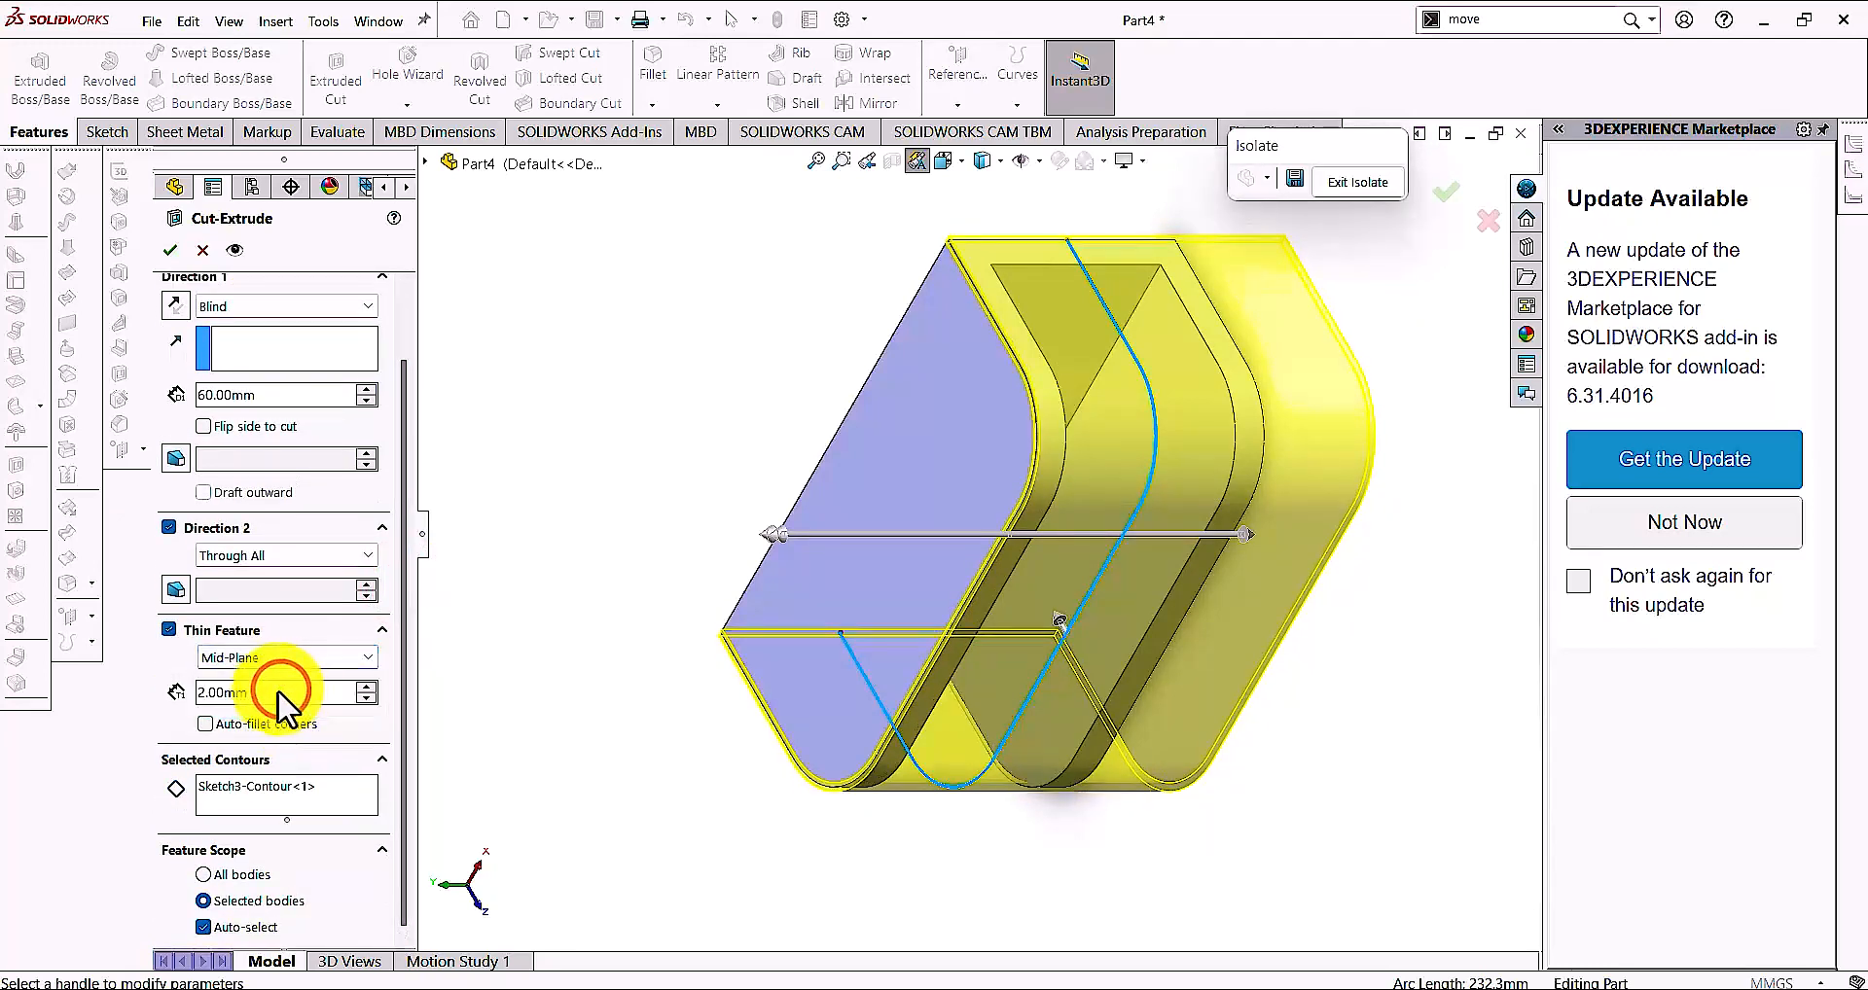
left_click_drag(256, 693, 189, 698)
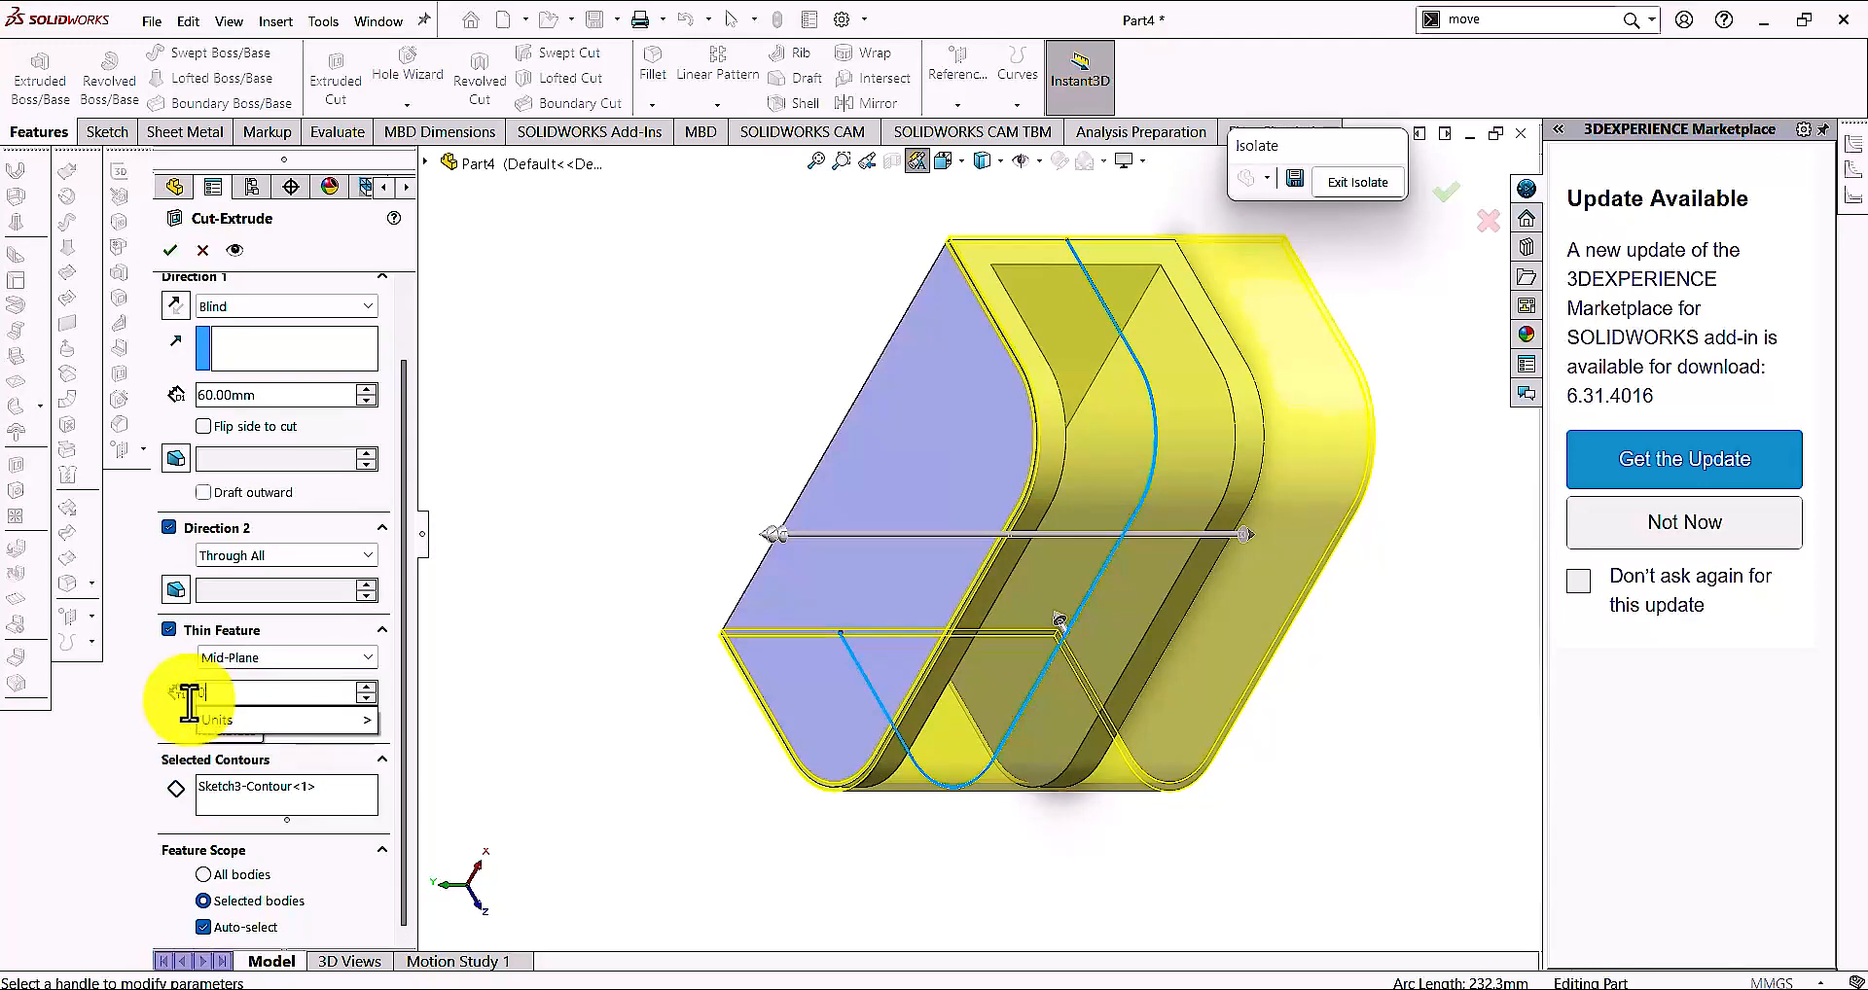
type("0.65")
key("Return")
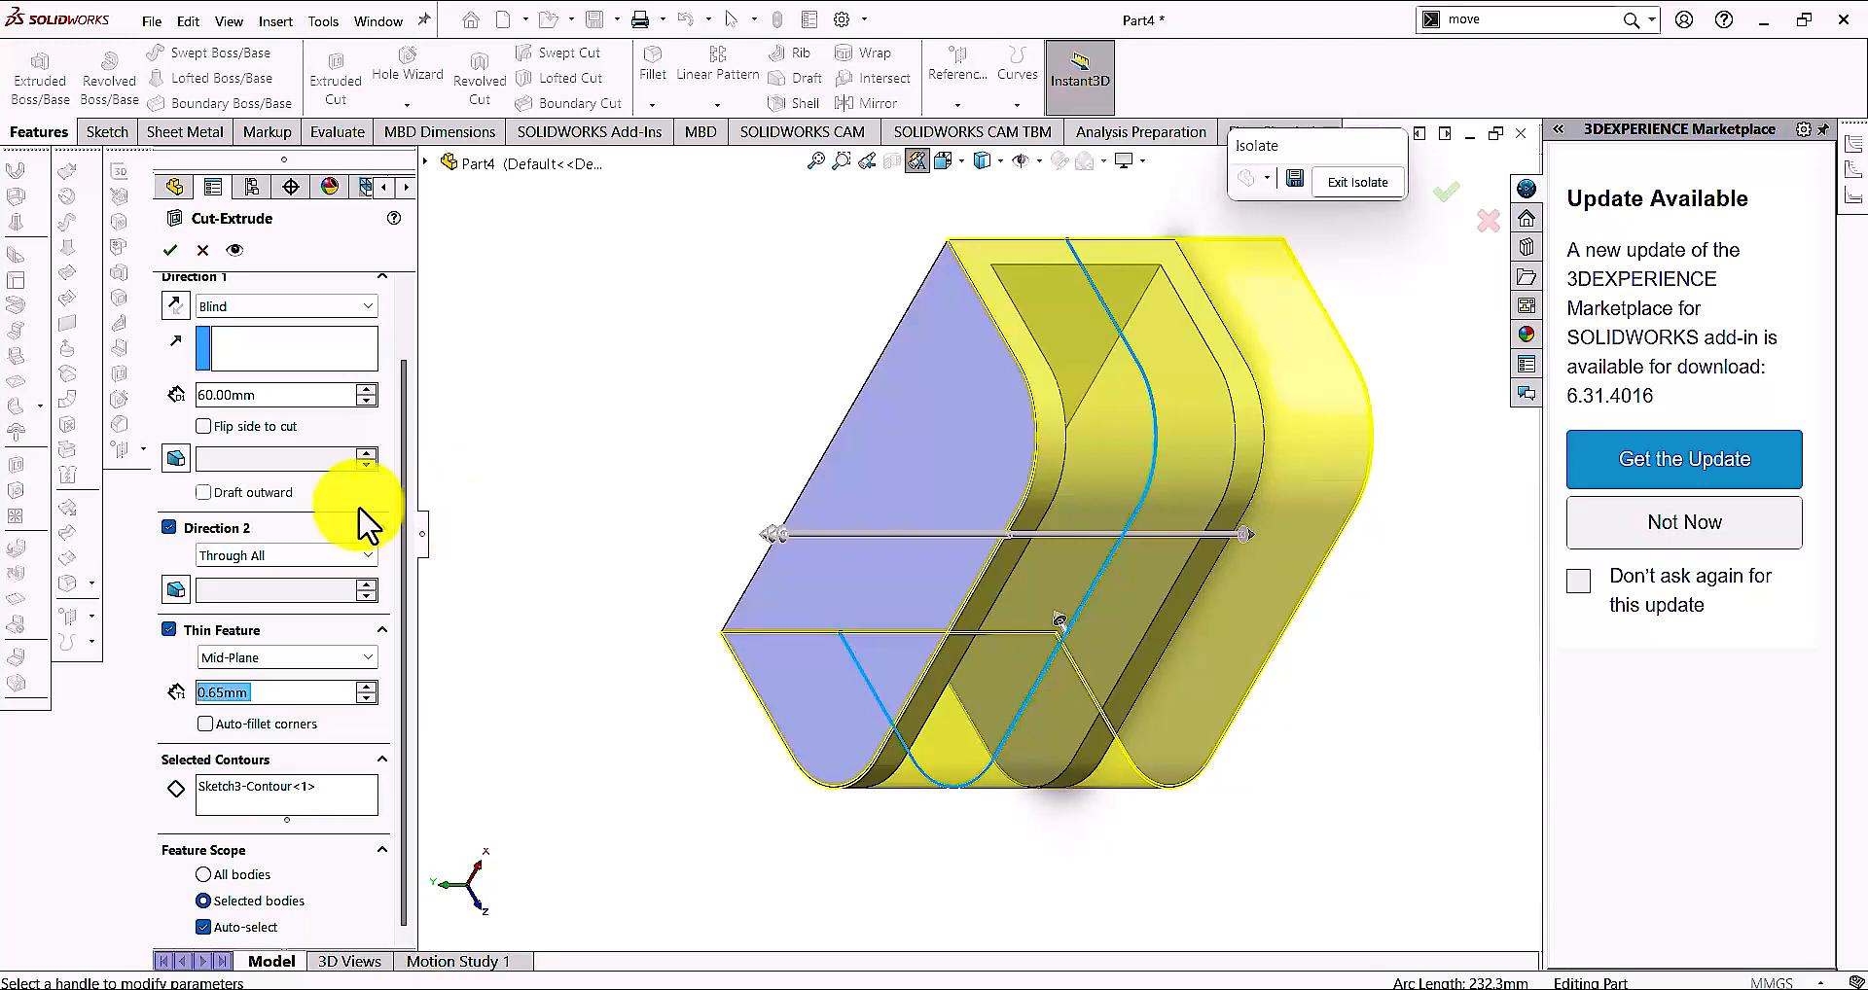
Set the cut's Direction 1 end condition to Mid Plane and complete the thin cut
left_click(286, 306)
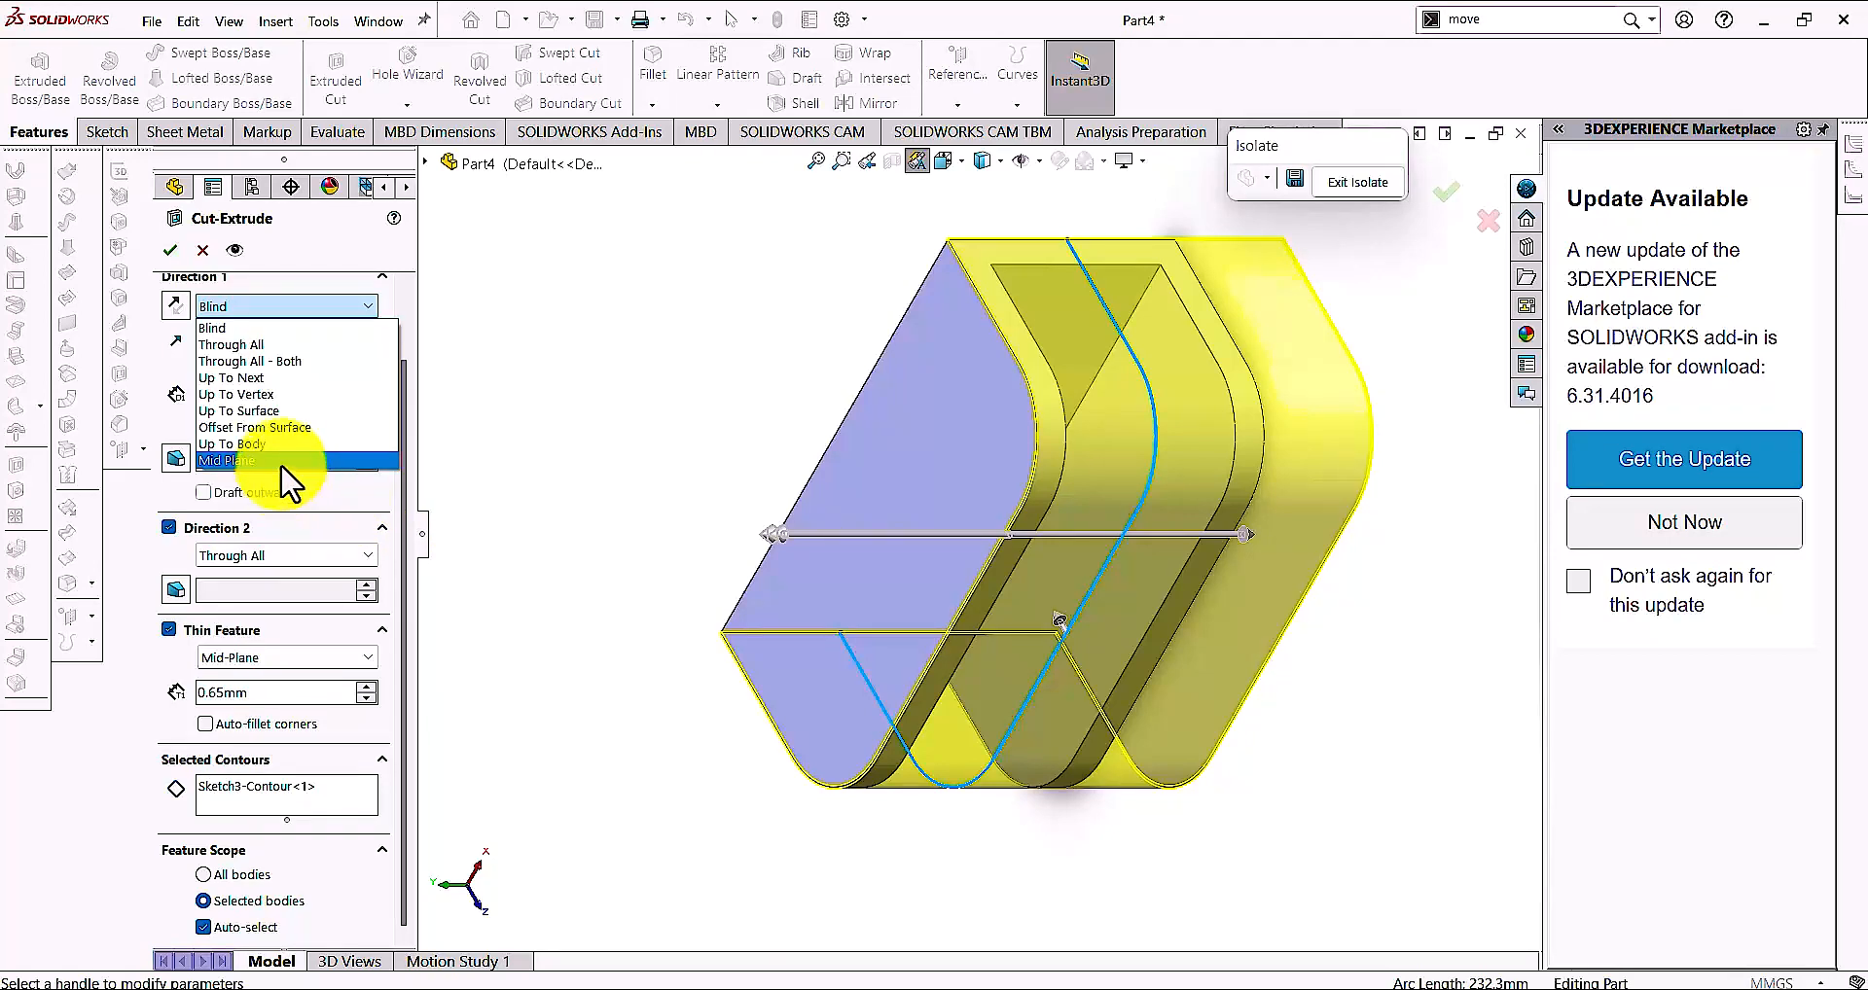
left_click(281, 463)
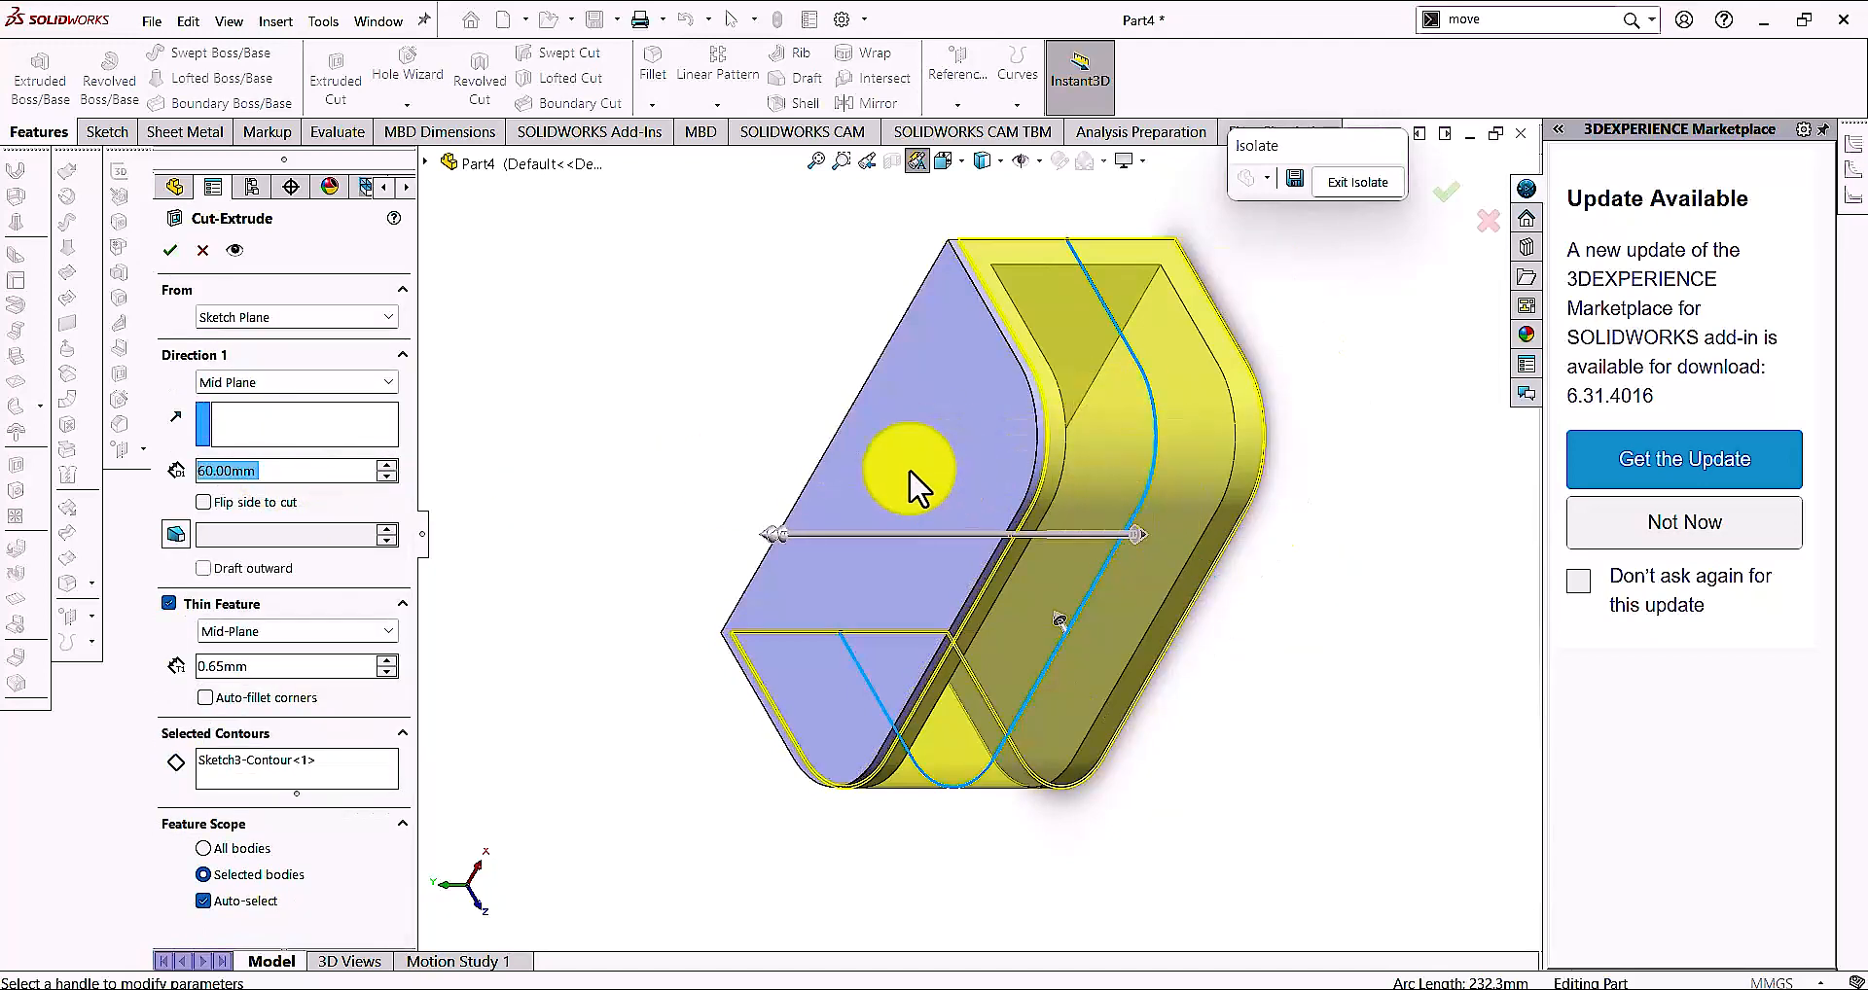
left_click(169, 250)
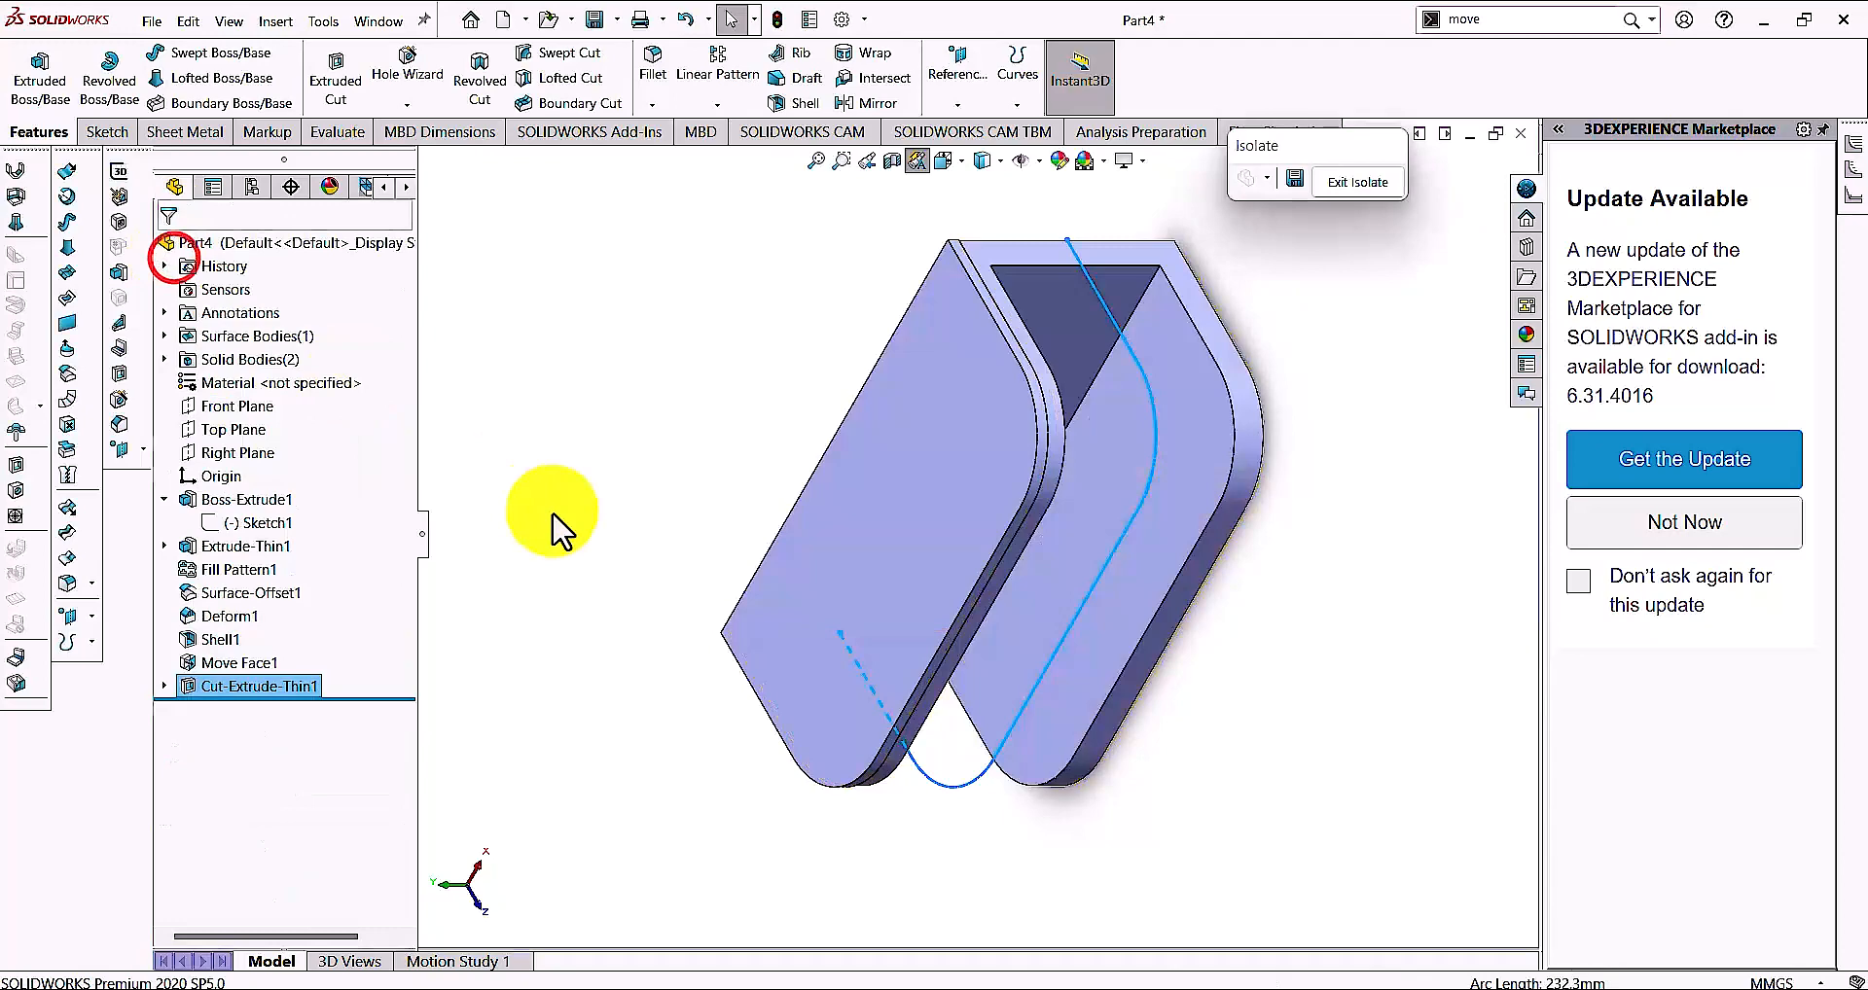
left_click(651, 523)
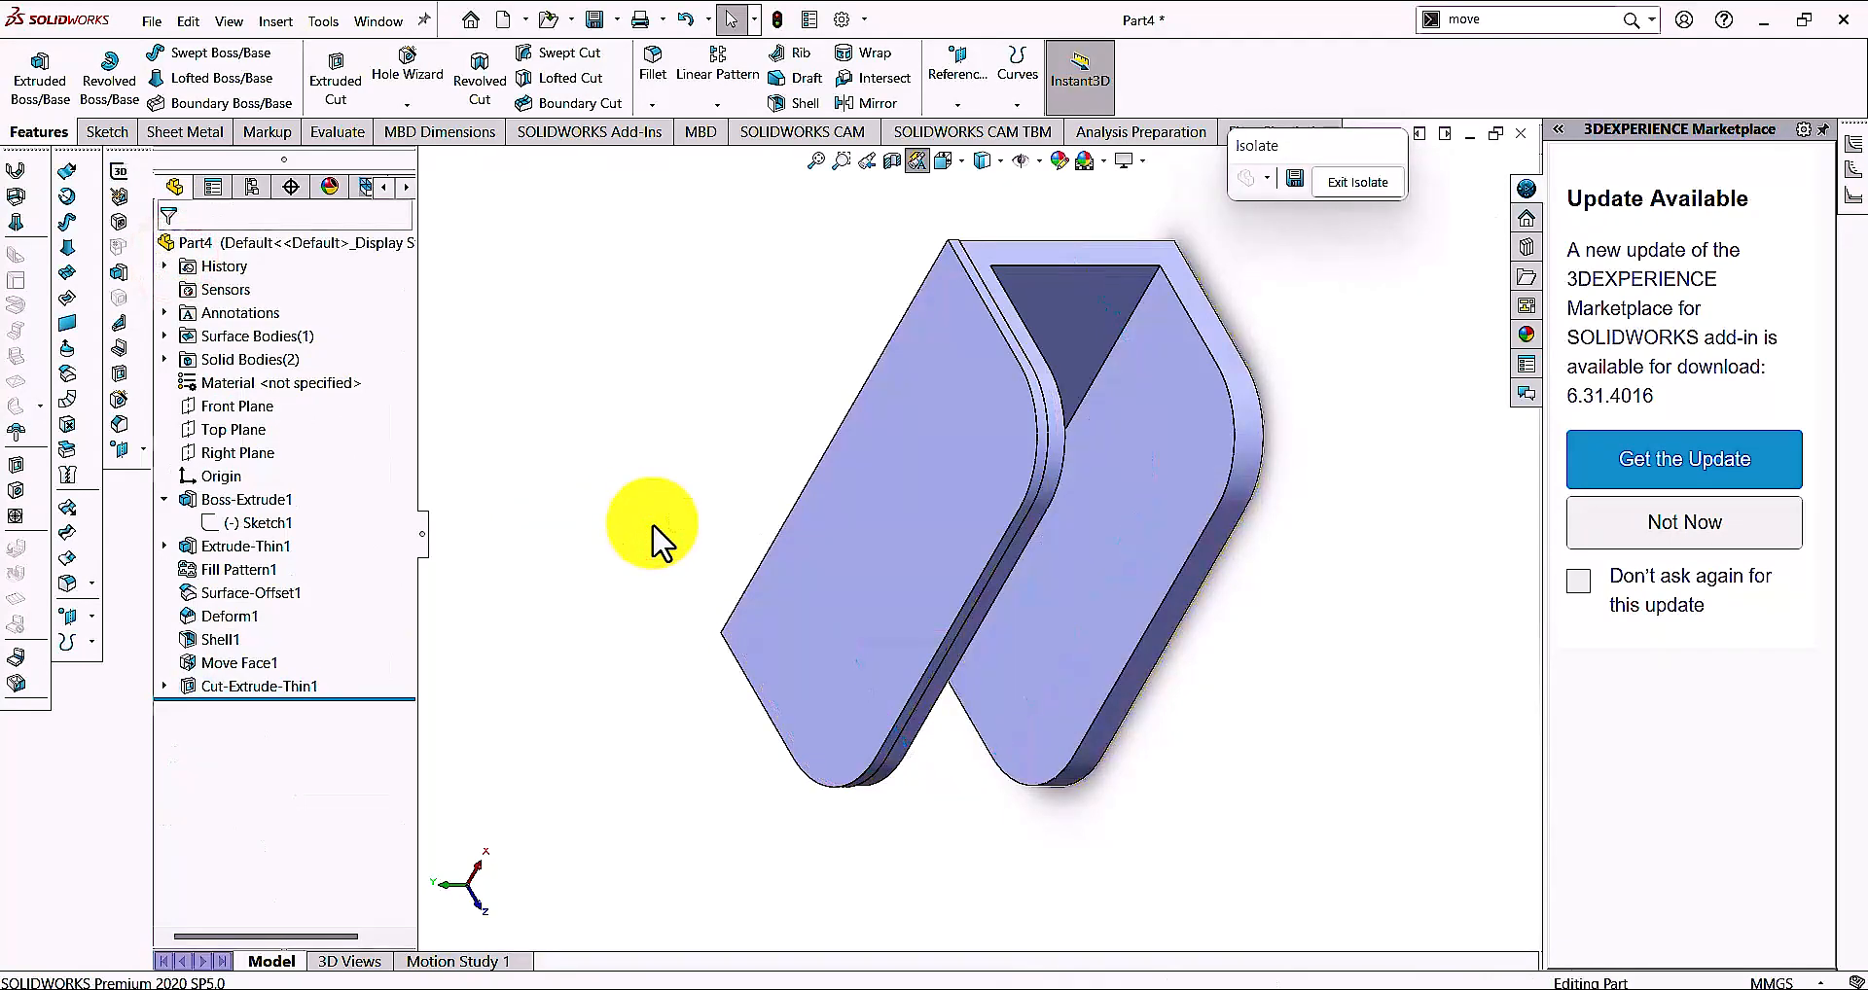
Fillet the two long inner corner edges of the shelled frame with a symmetric 5 mm radius
left_click(946, 167)
left_click(1039, 638)
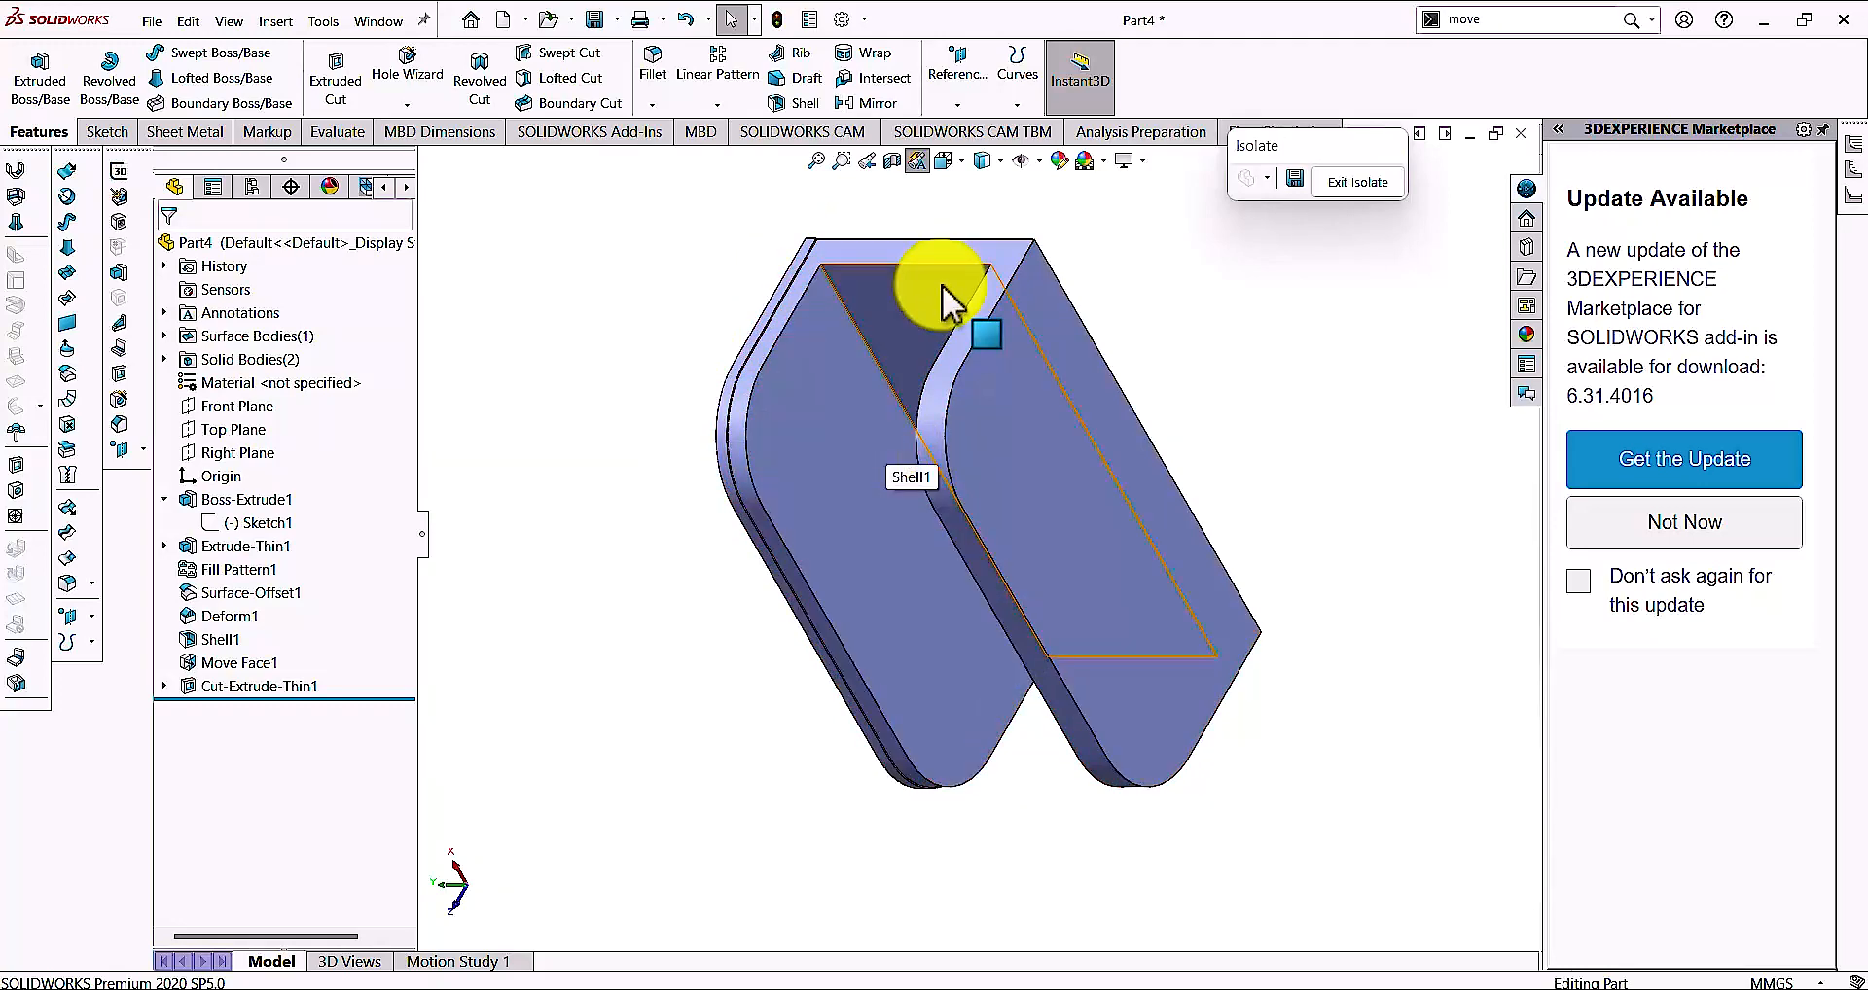
left_click(942, 160)
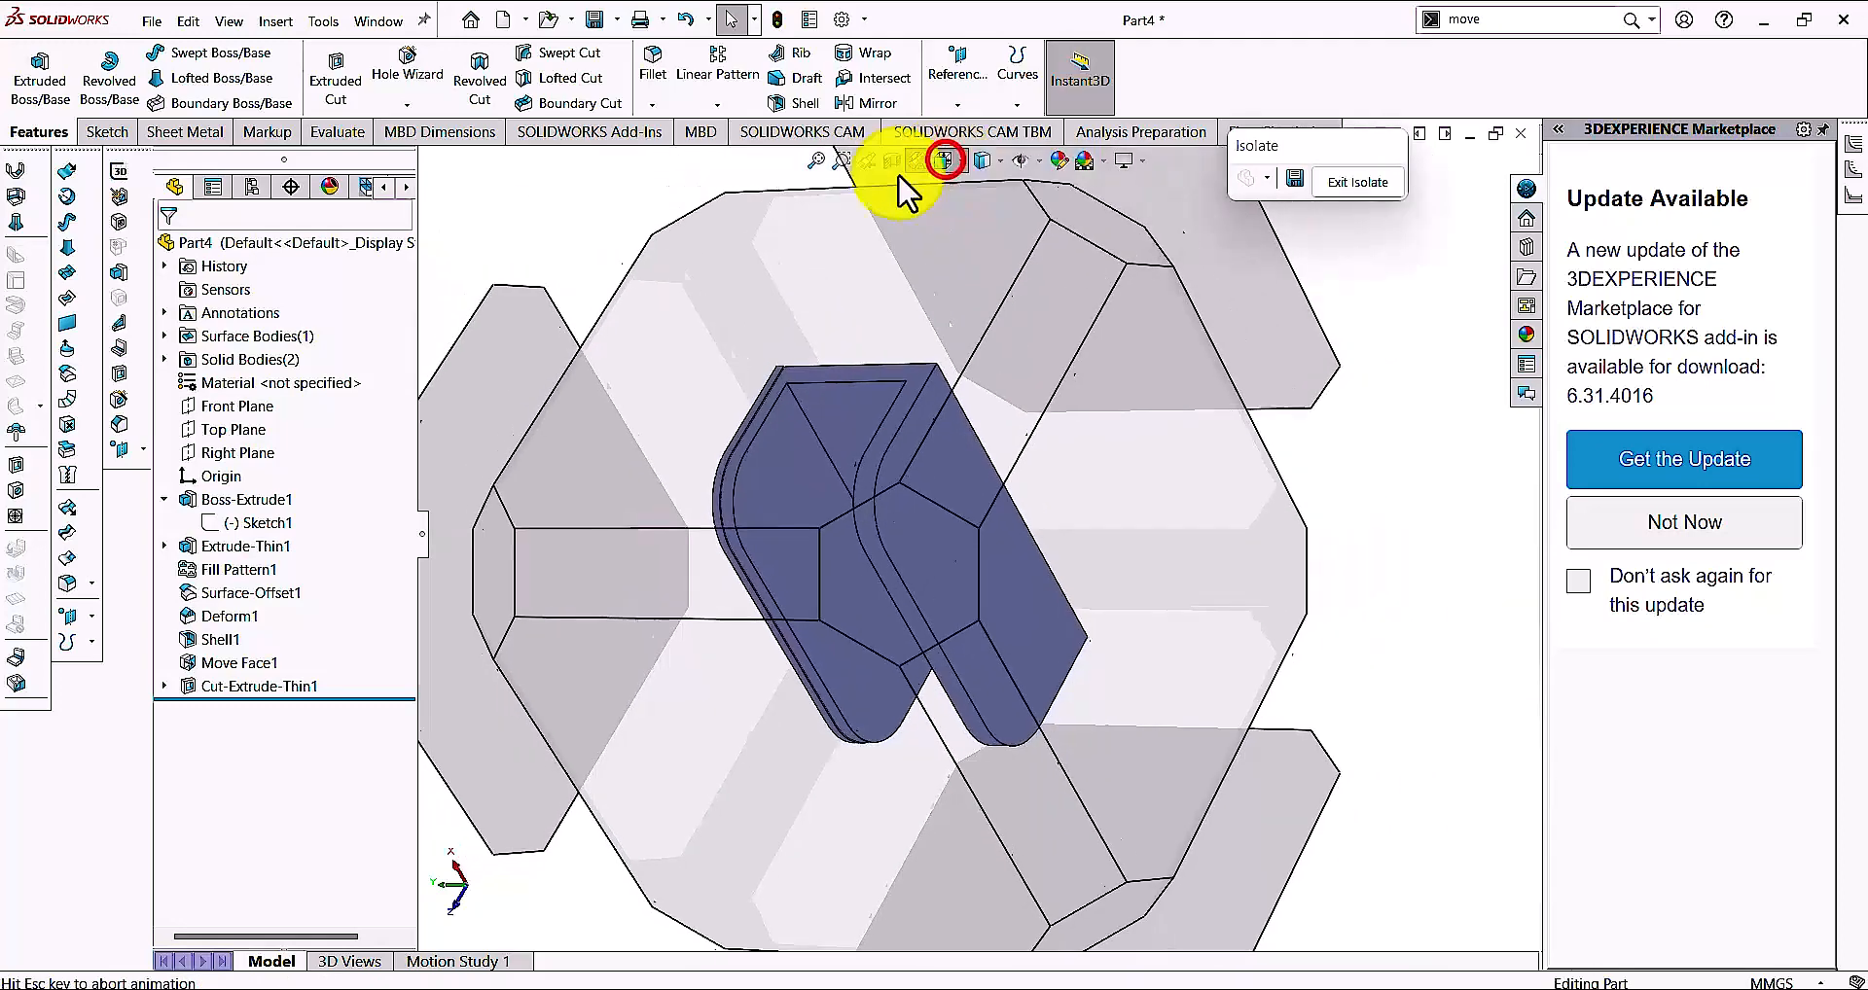
left_click(500, 292)
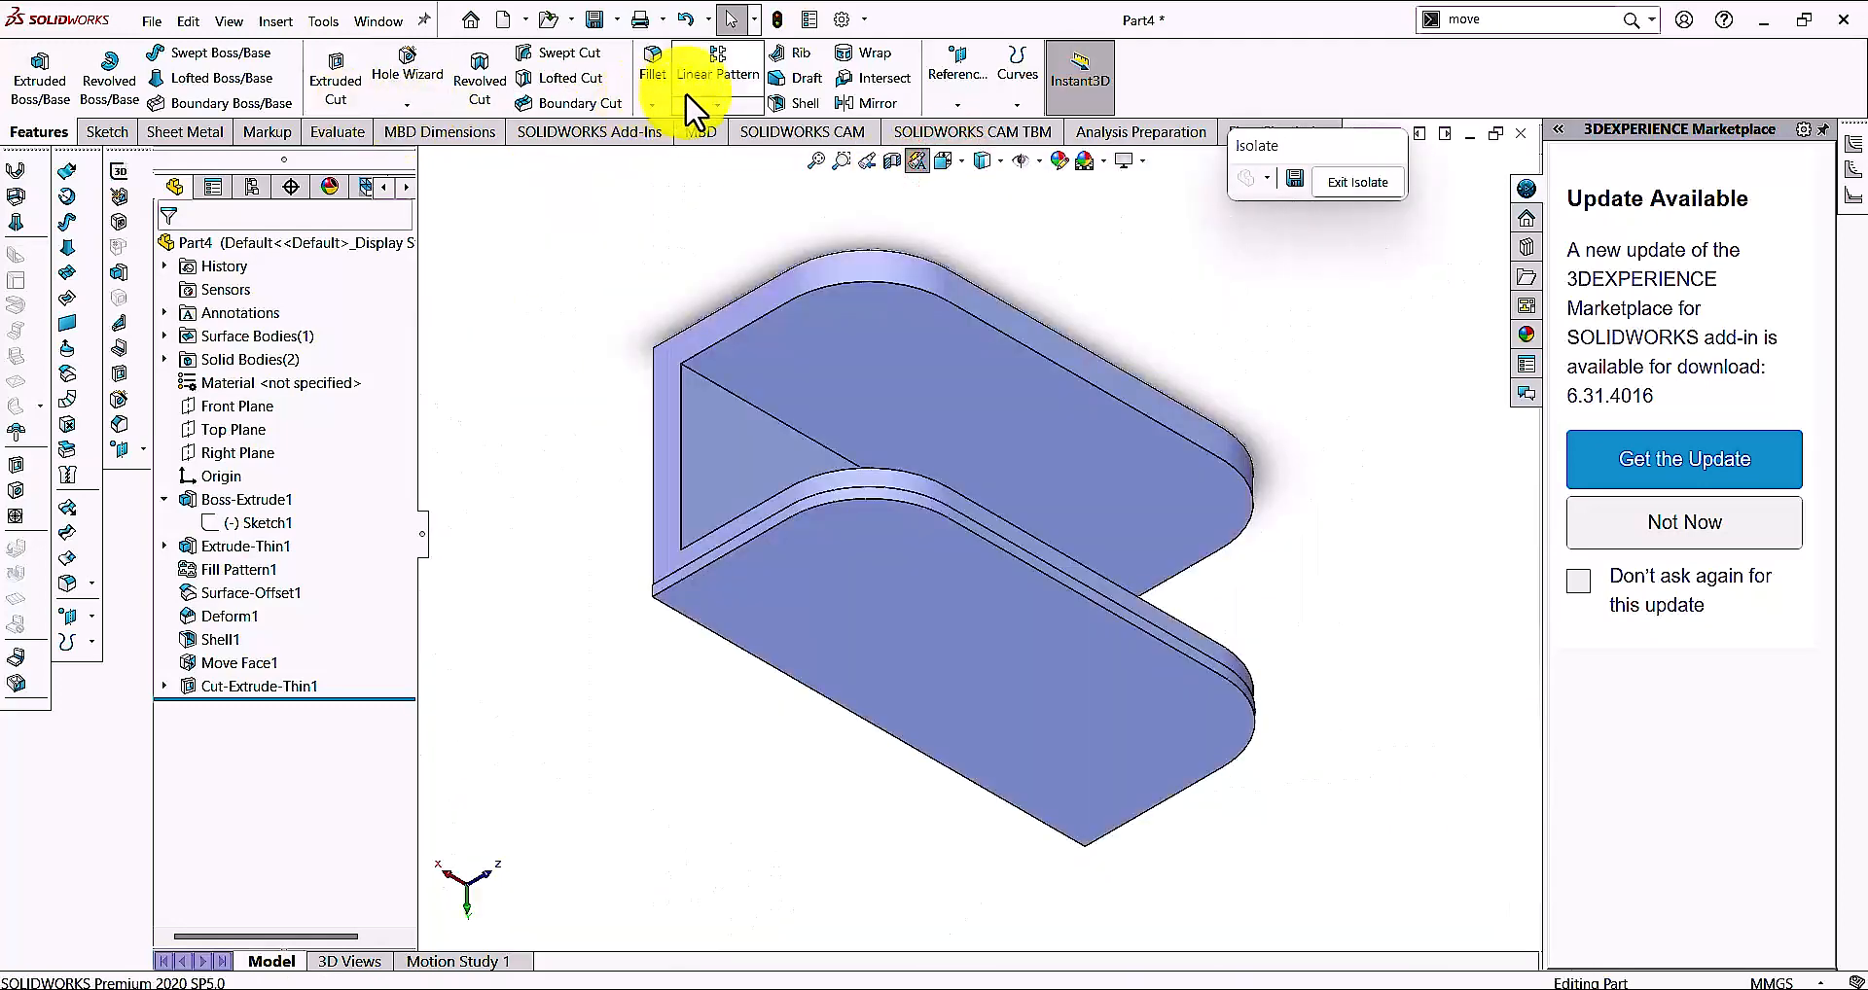
left_click(642, 83)
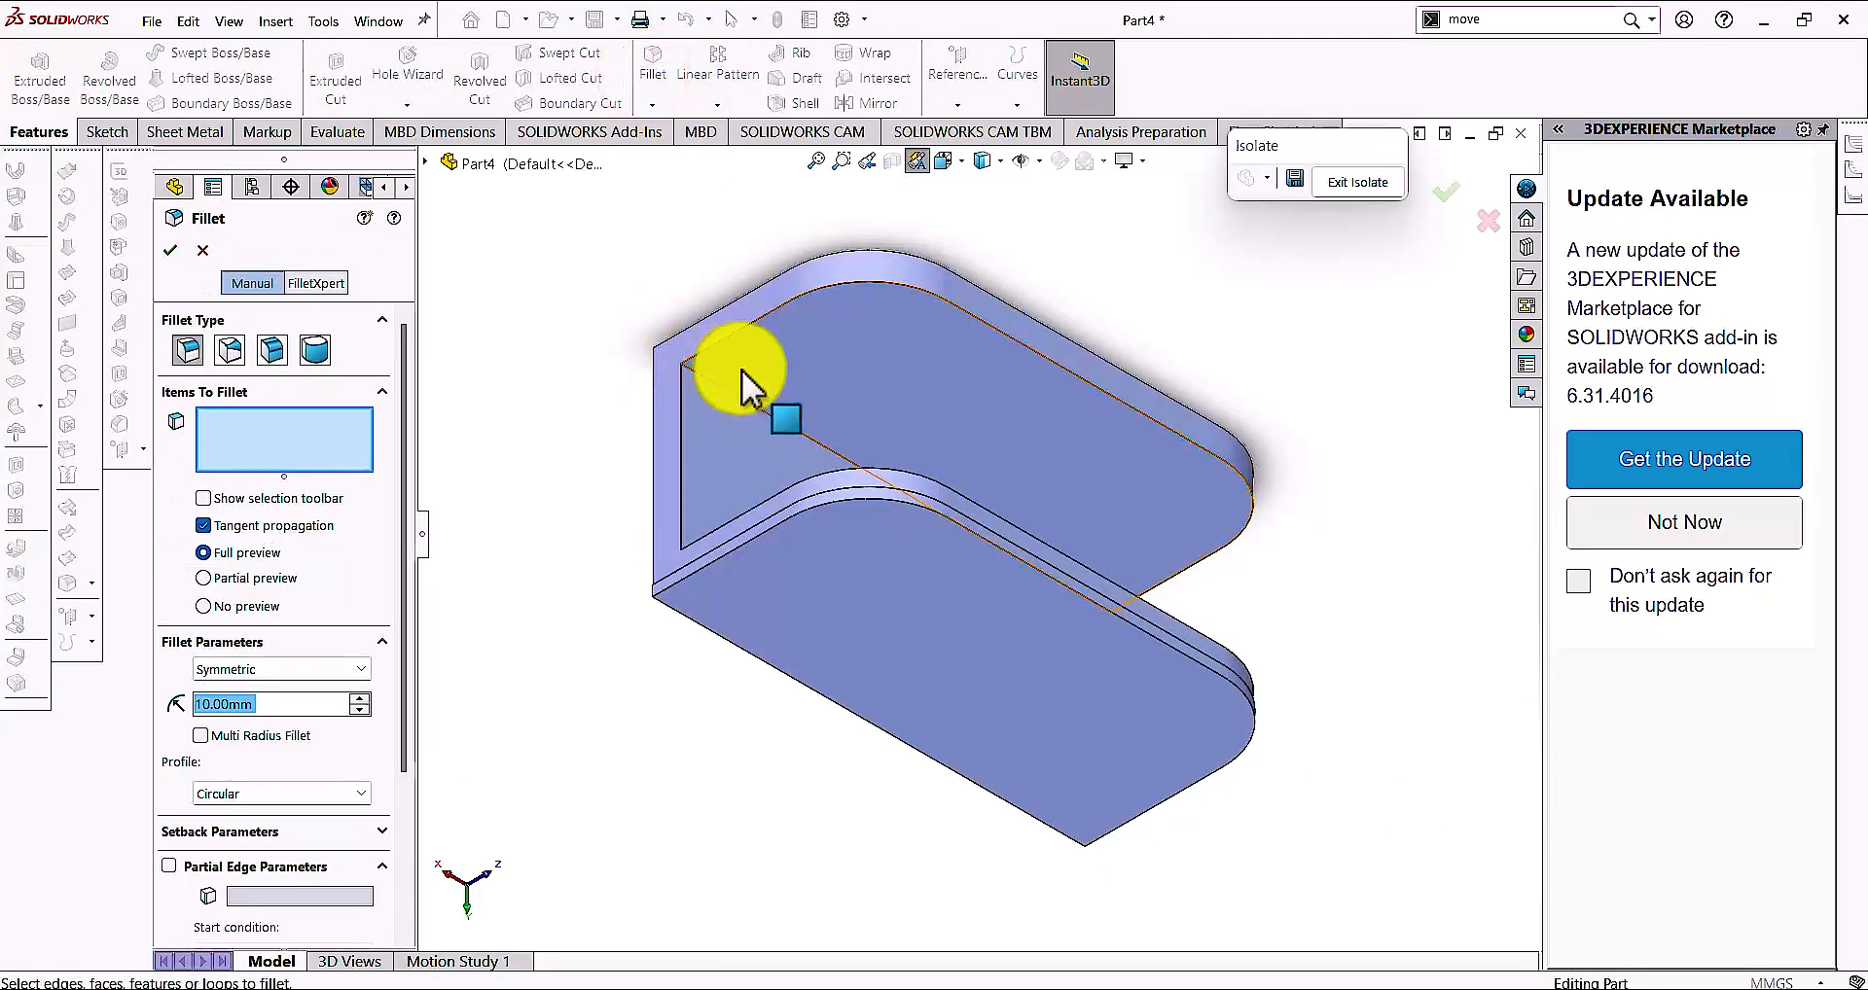
left_click(737, 409)
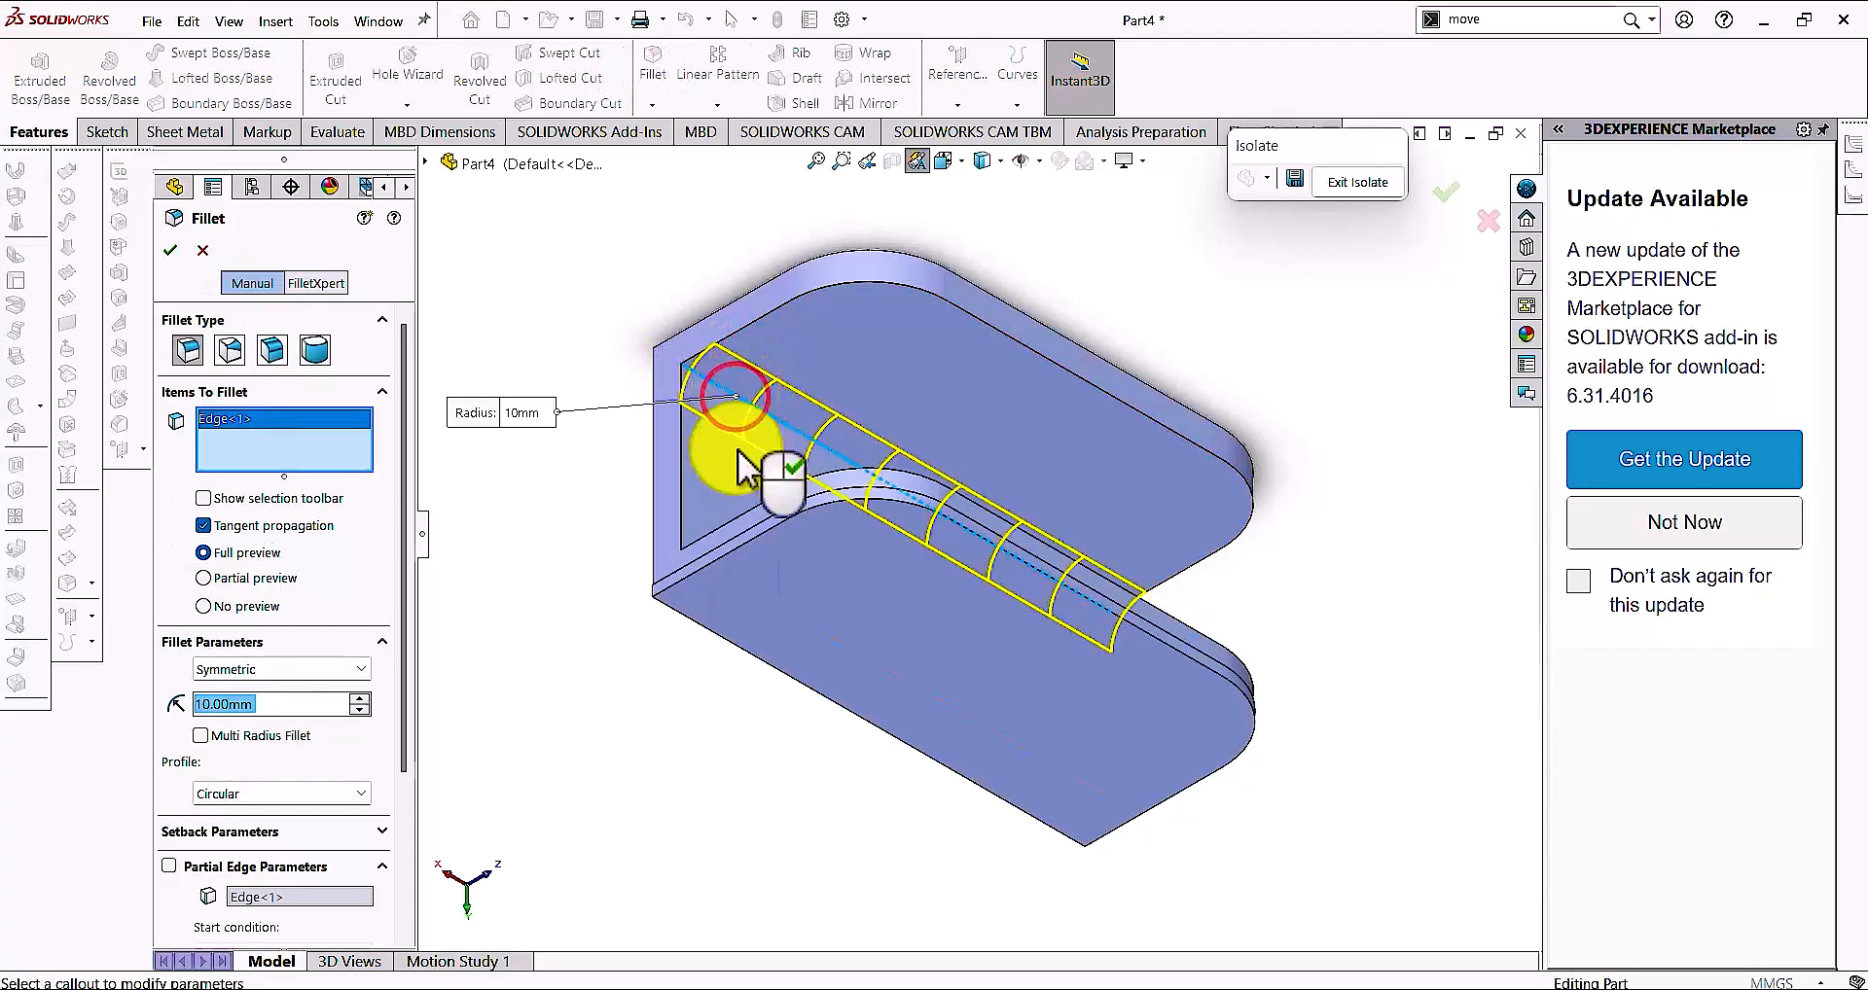
left_click(943, 160)
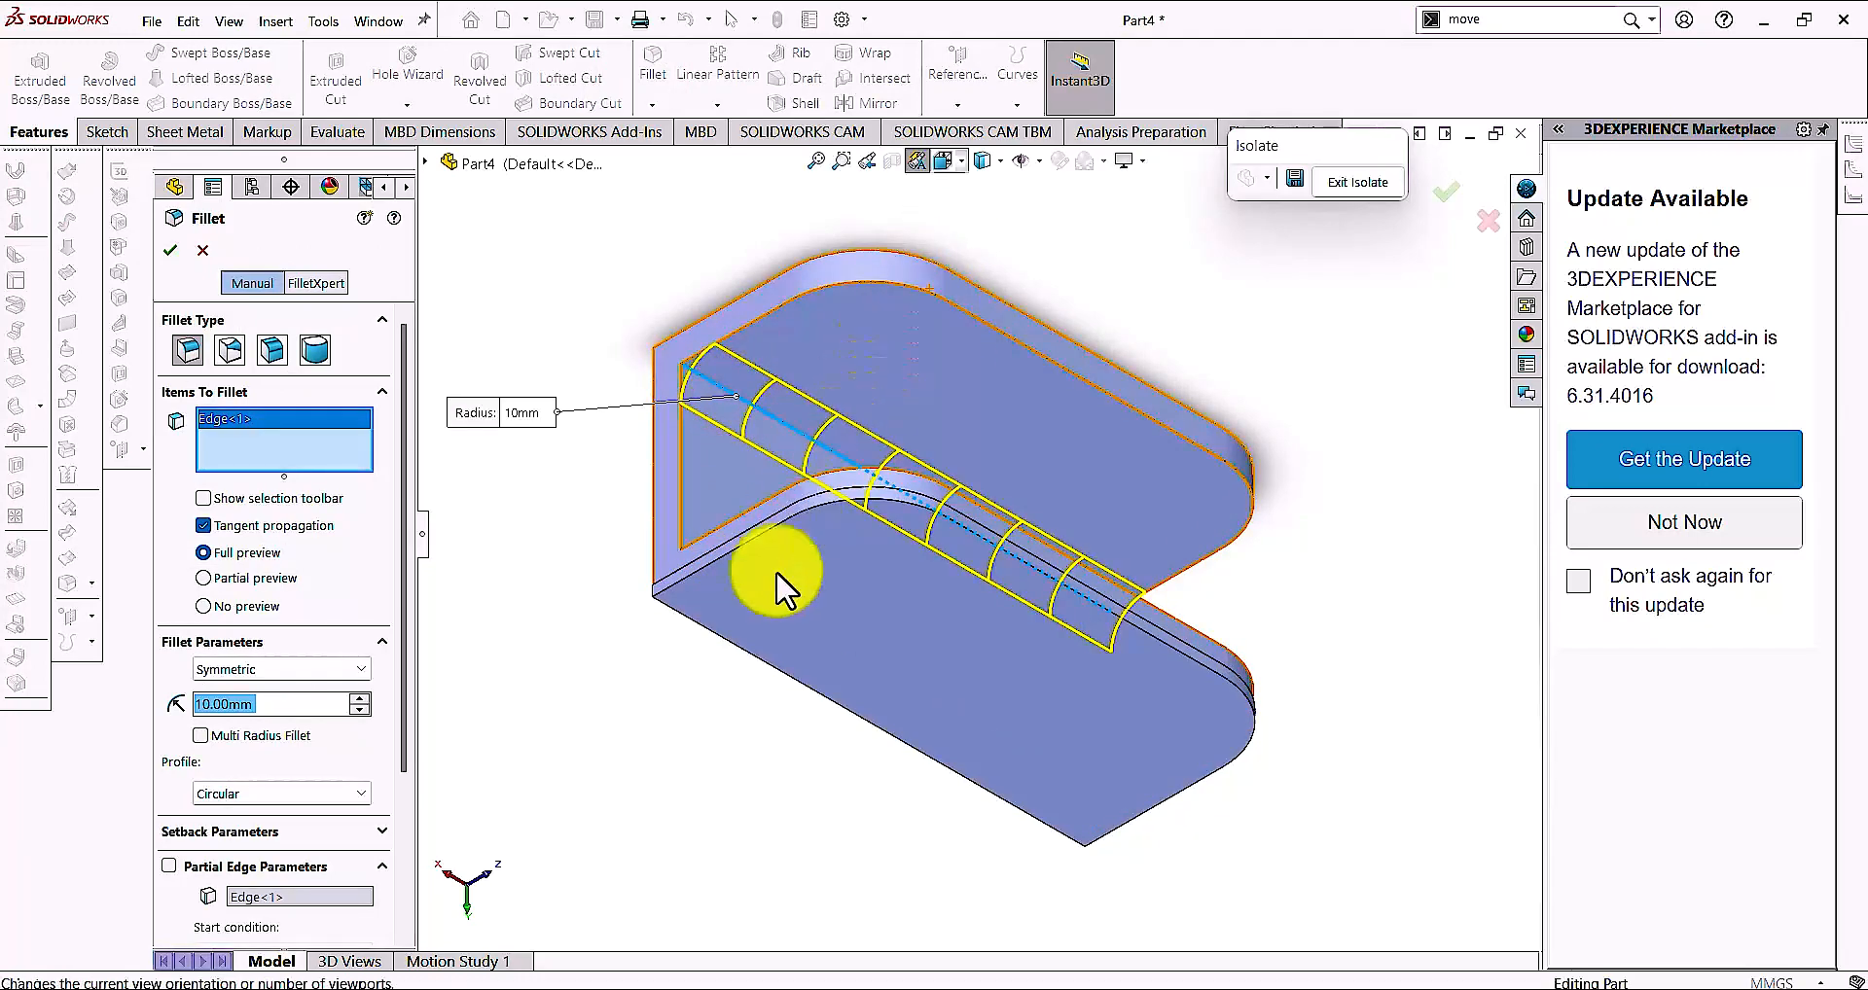
left_click(768, 658)
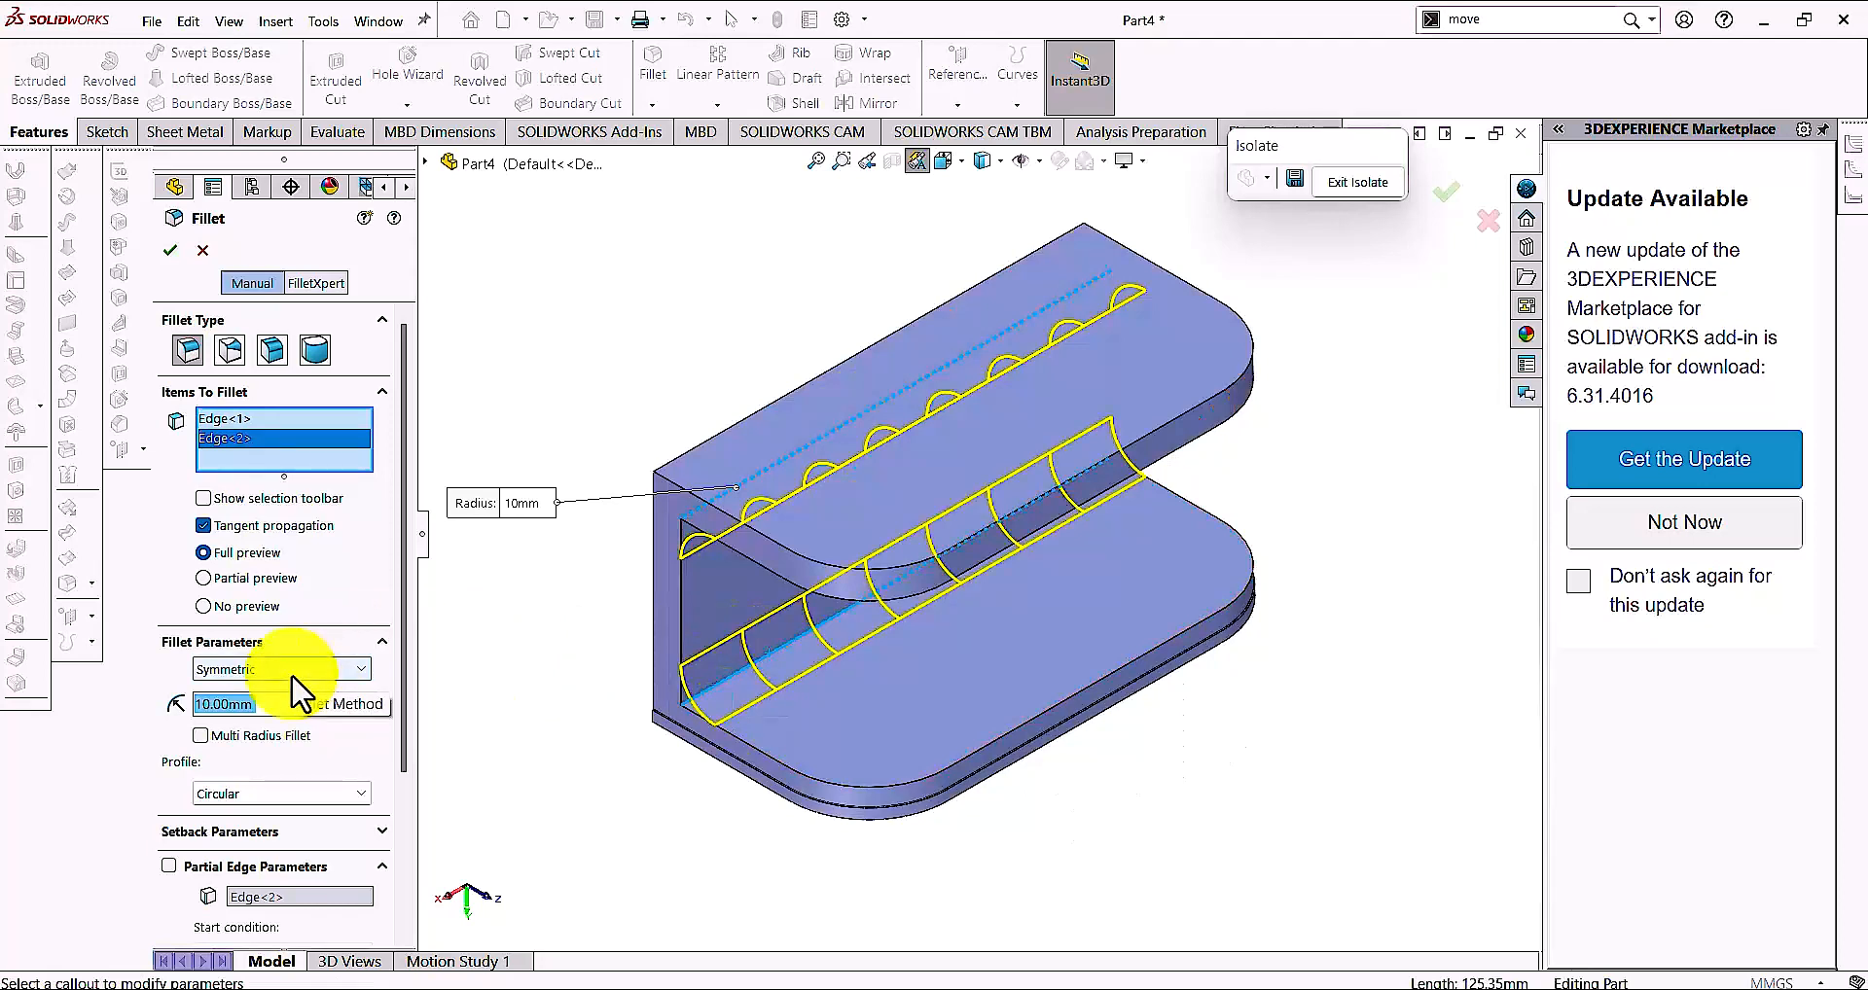
type("5")
key("Return")
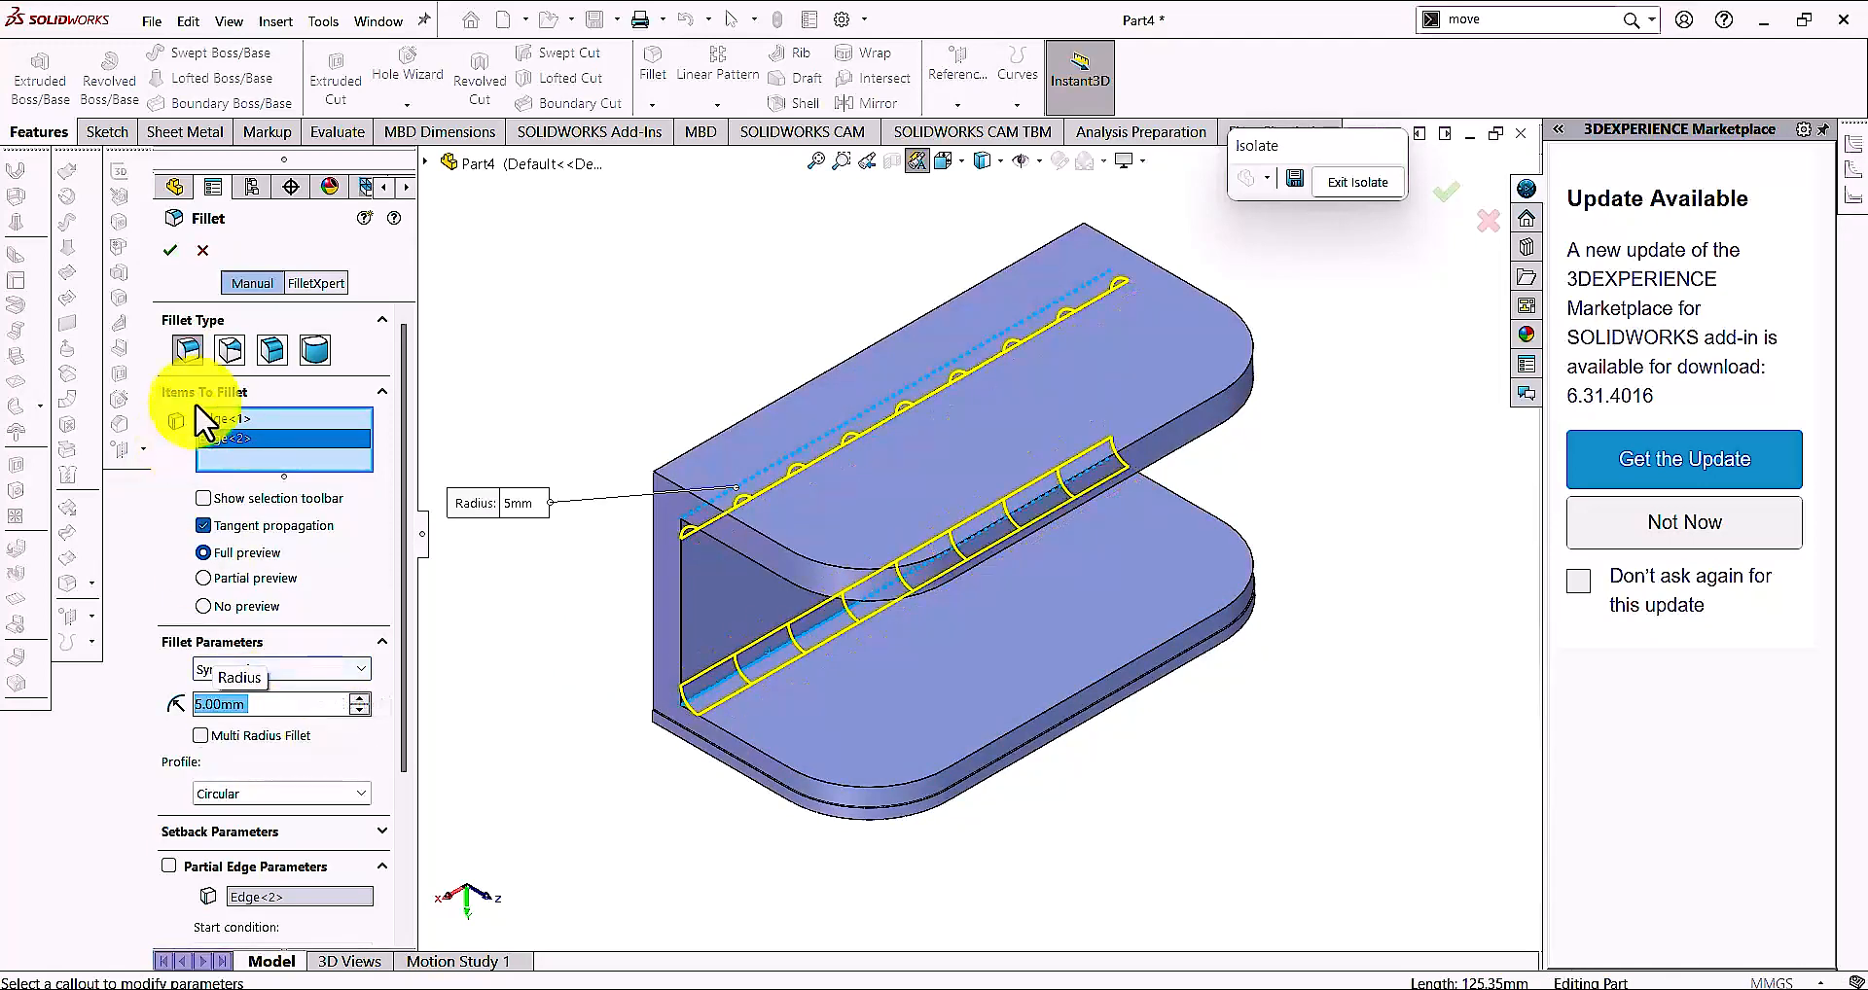
left_click(168, 257)
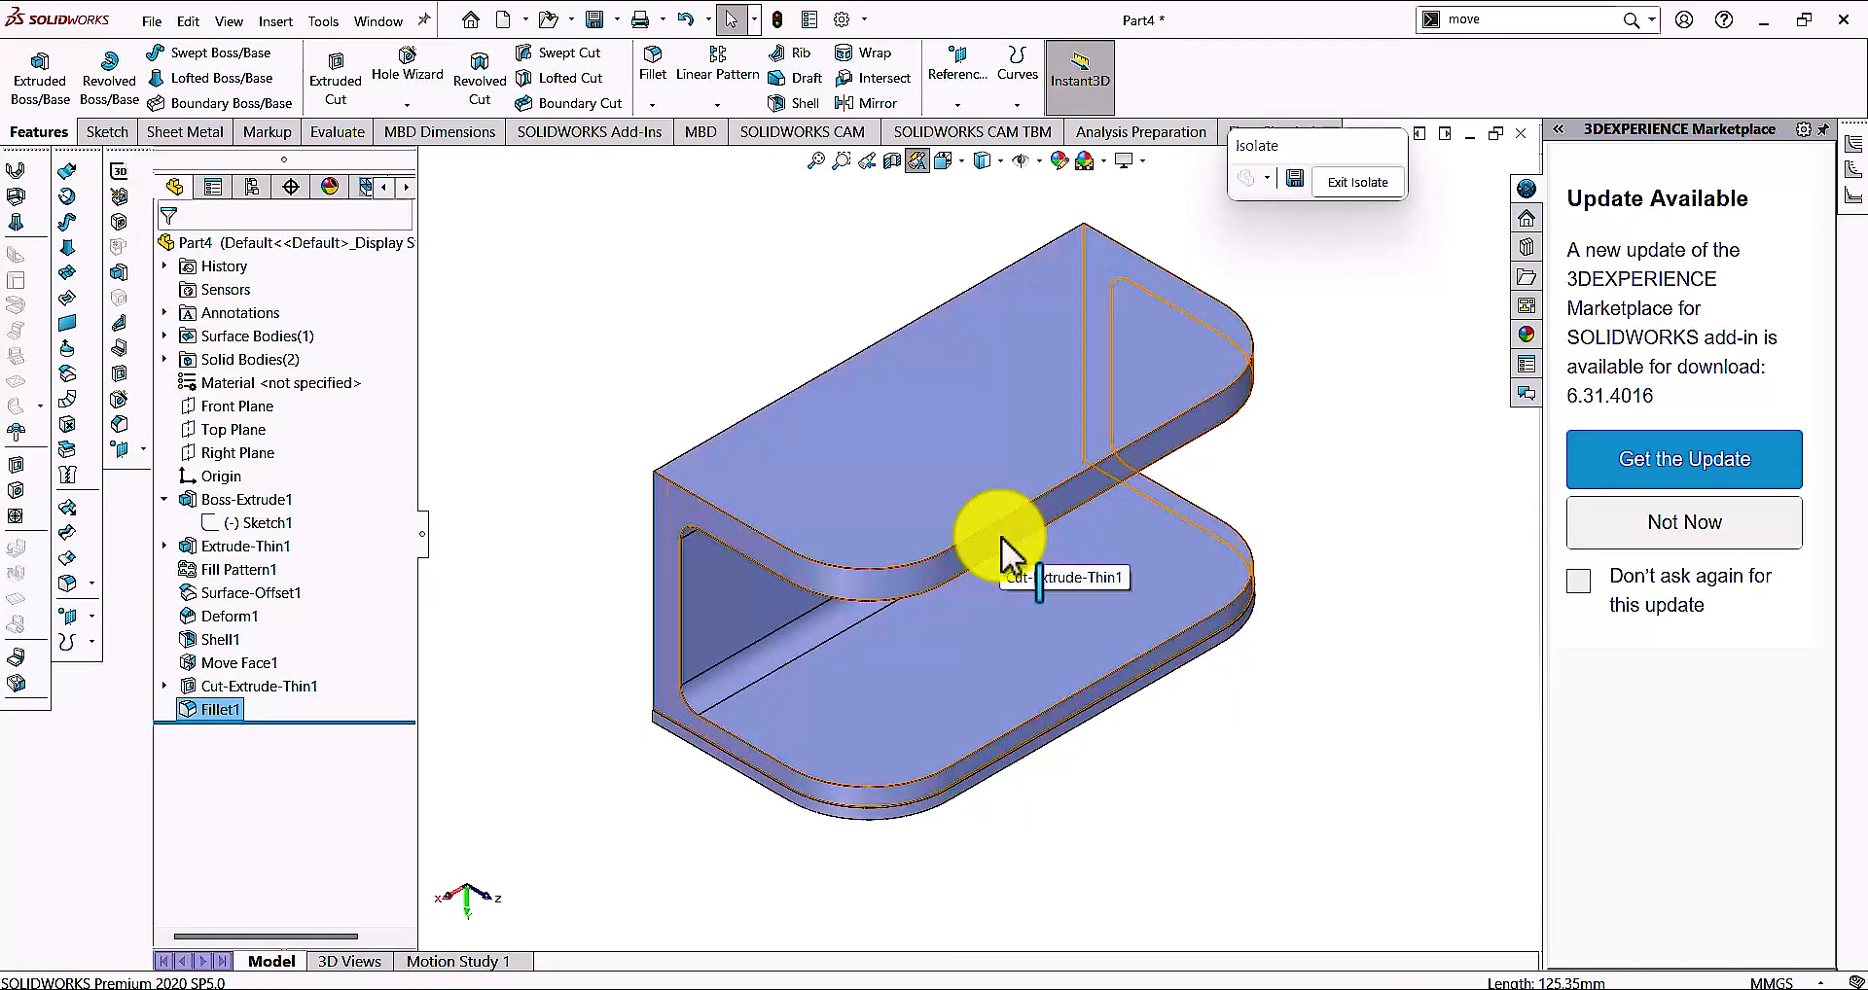
Exit the isolated display of the frame to bring back the hexagon-perforated sheet
left_click(1350, 181)
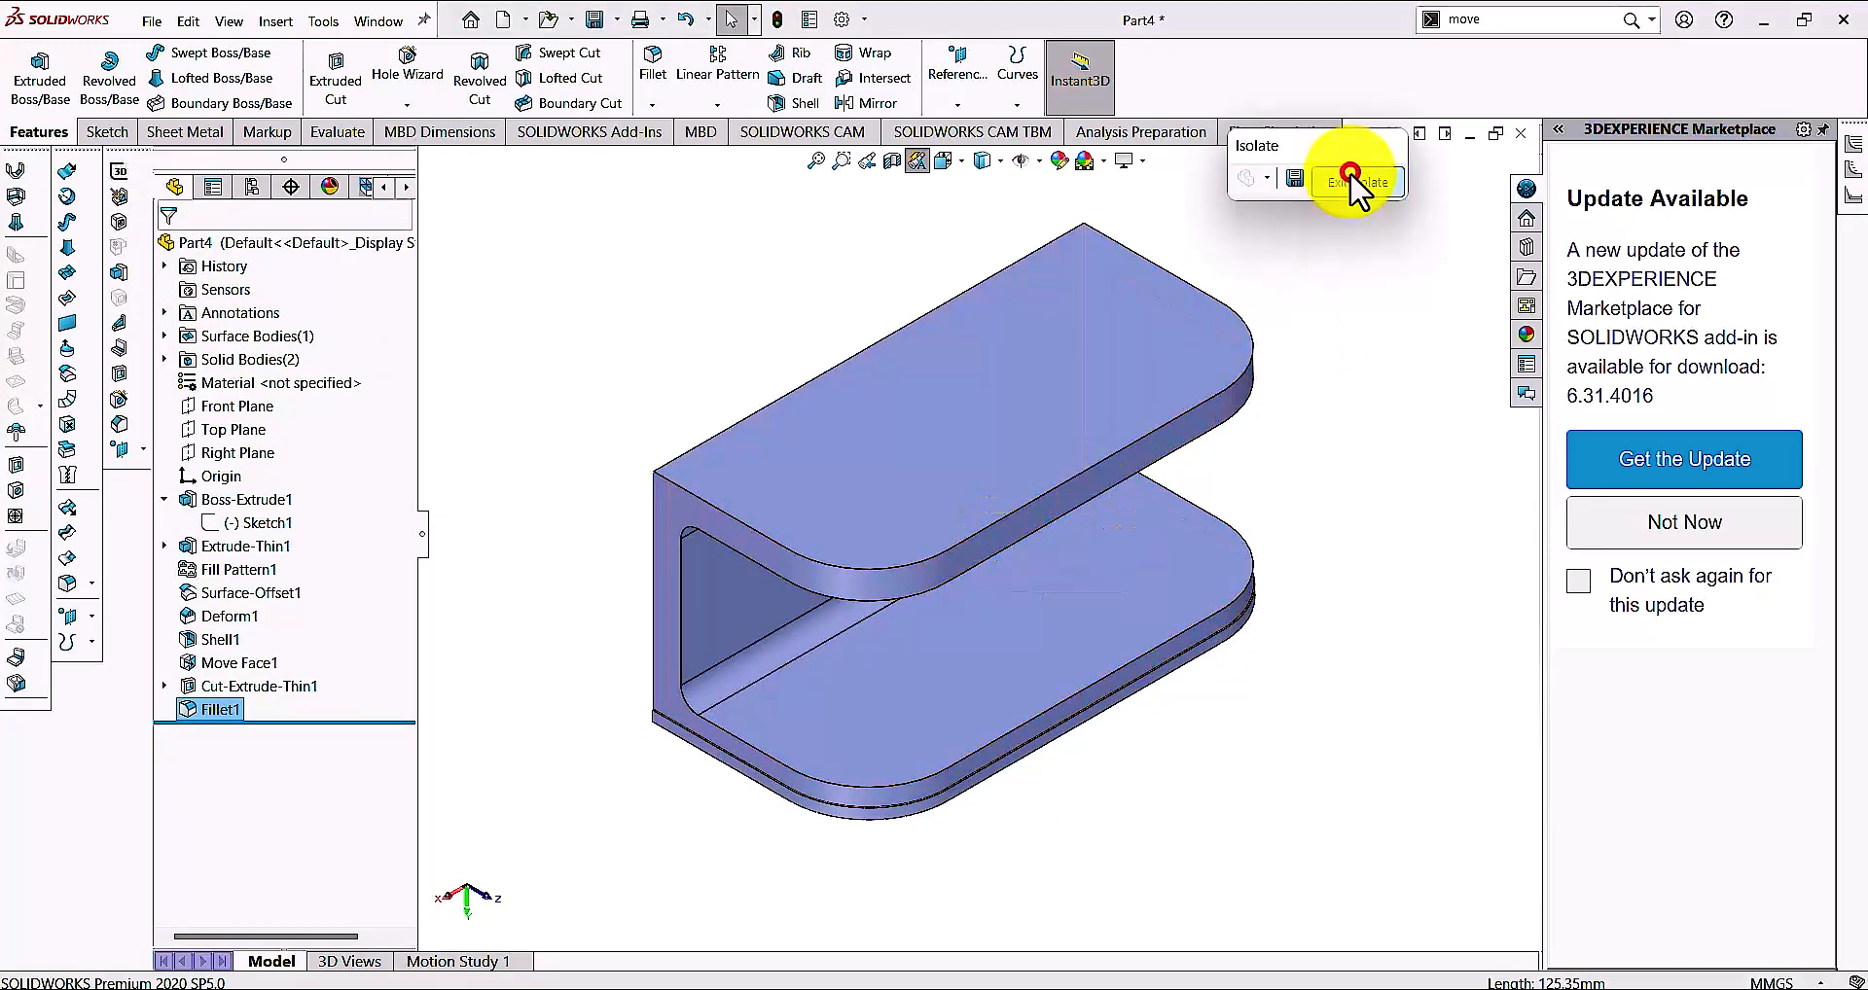
left_click(1303, 454)
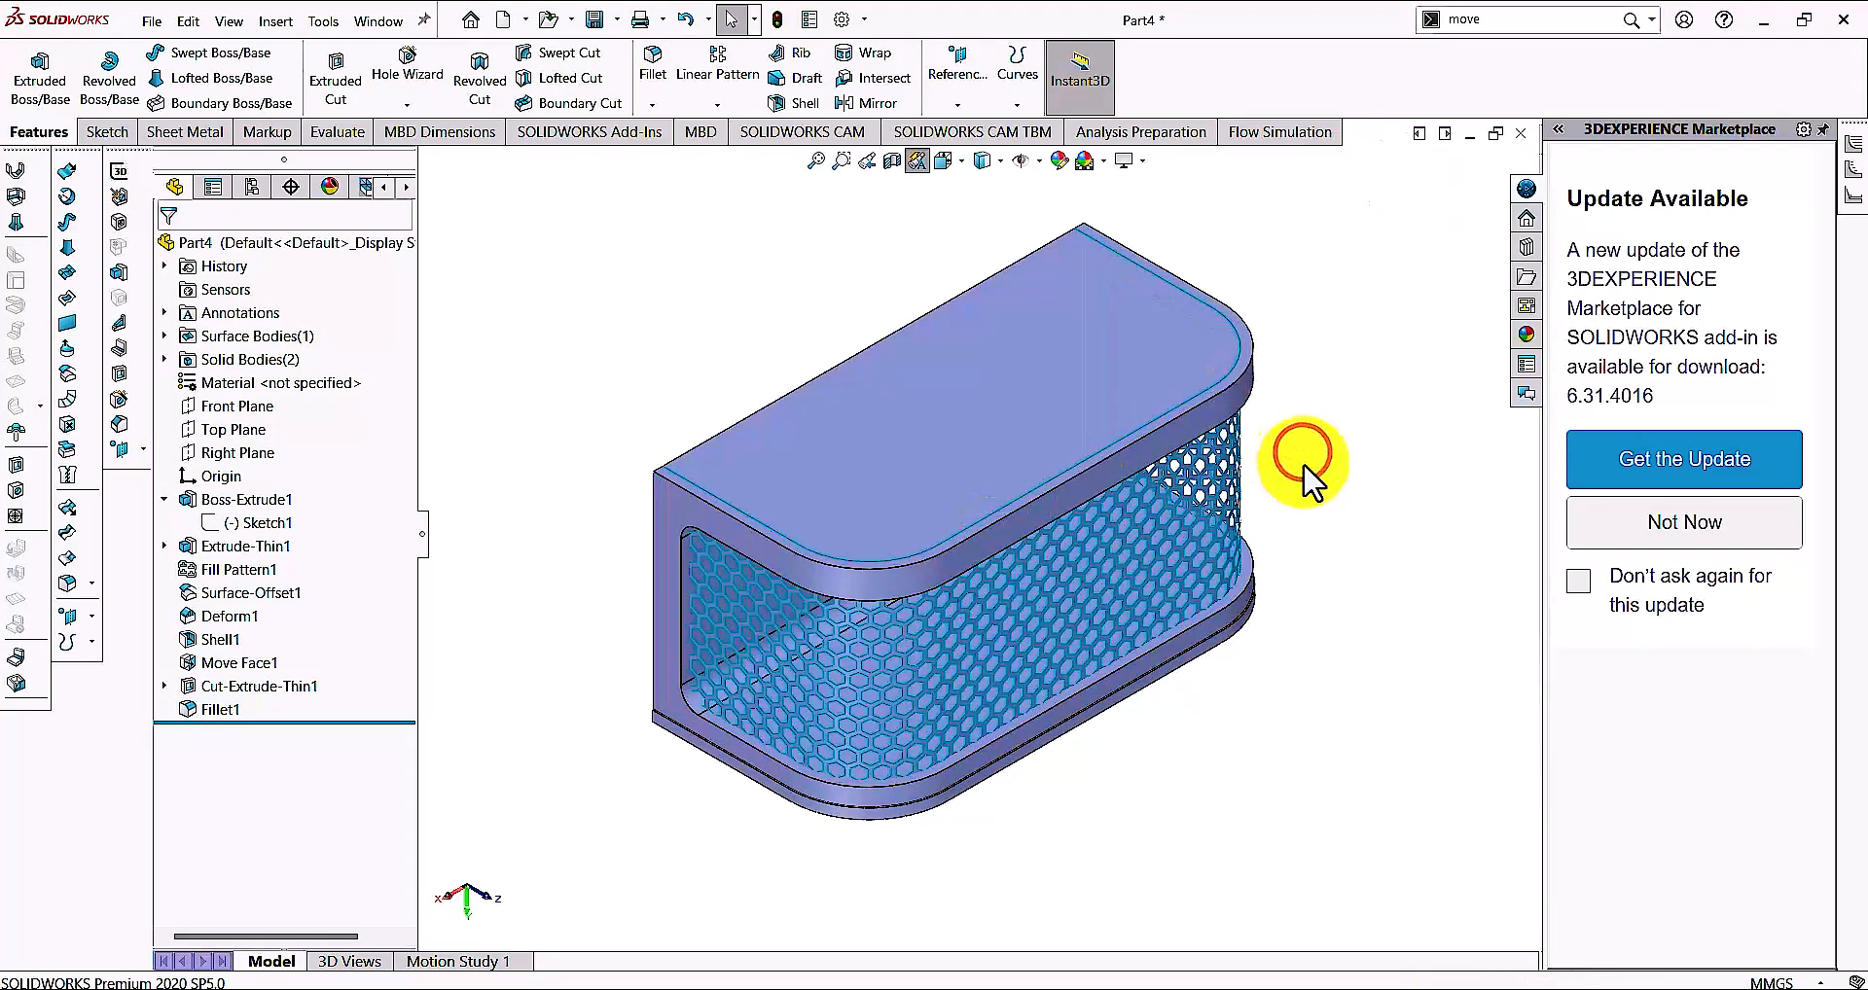
Examine how the hexagon-perforated sheet sits in the frame from several sides and close up
scroll(1314, 562, "up", 1)
scroll(1314, 562, "down", 1)
scroll(1314, 563, "down", 1)
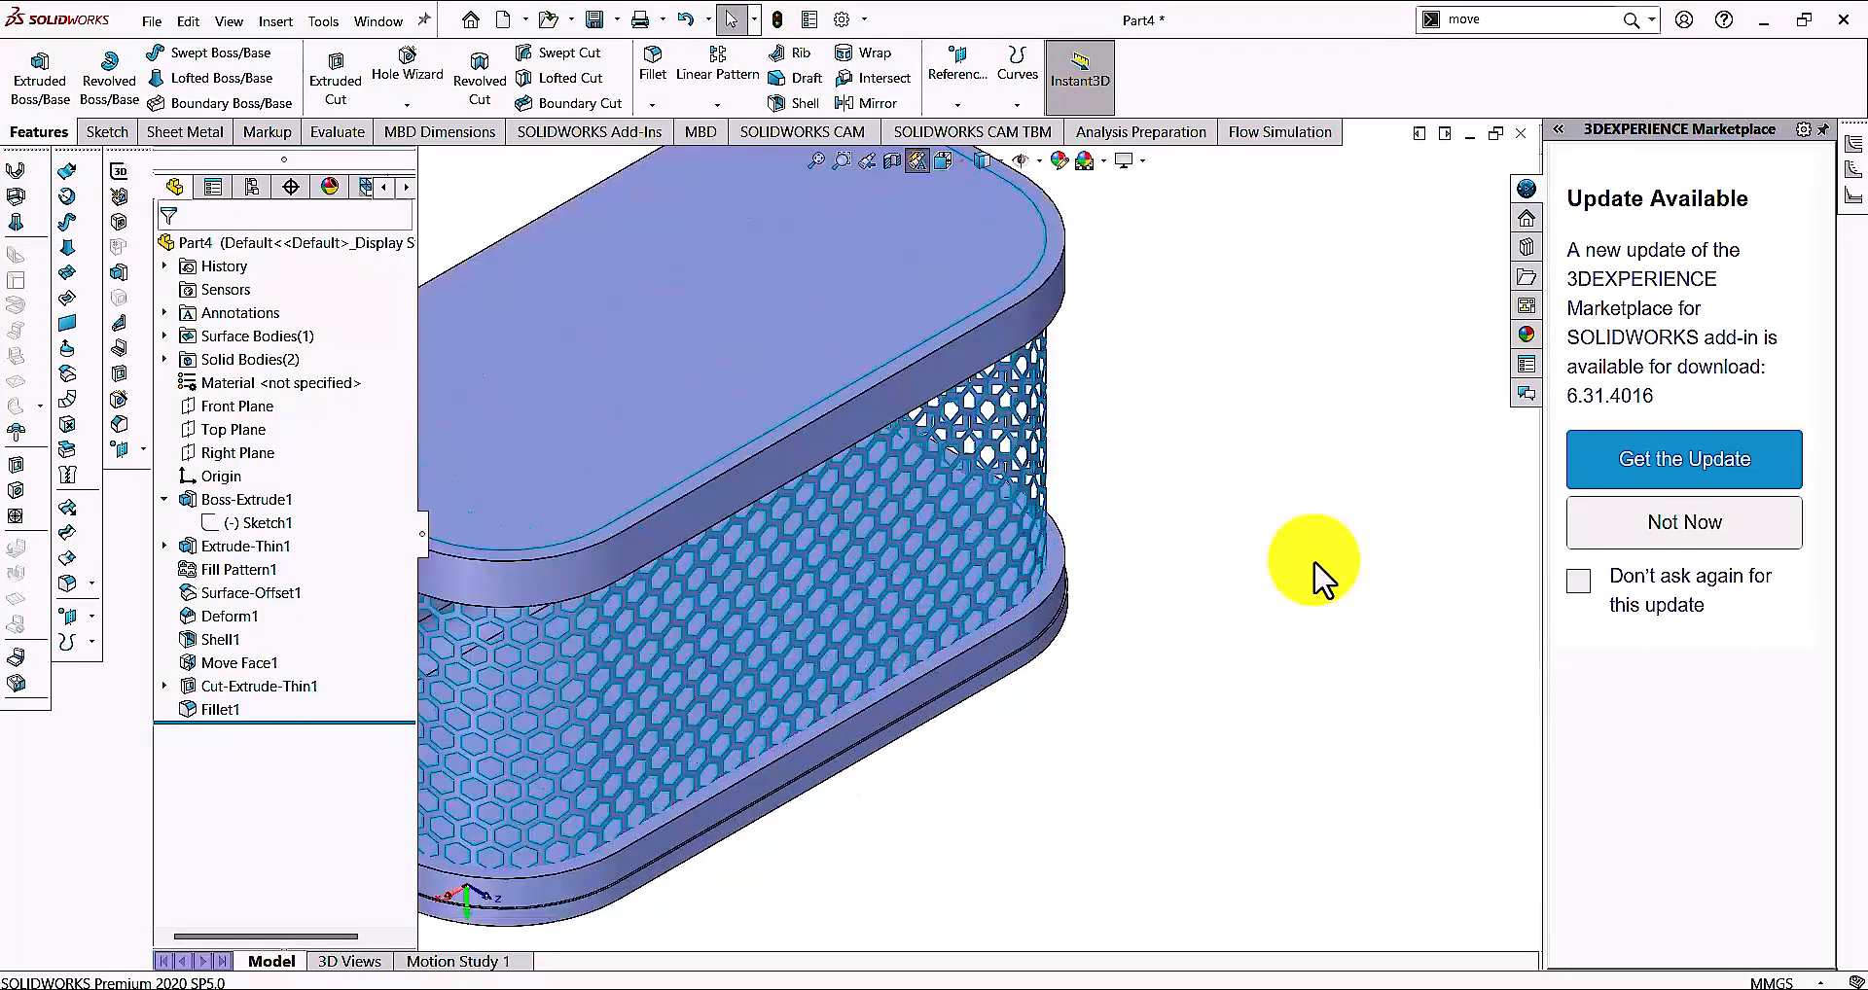
scroll(925, 603, "up", 1)
scroll(925, 603, "down", 3)
scroll(925, 608, "up", 3)
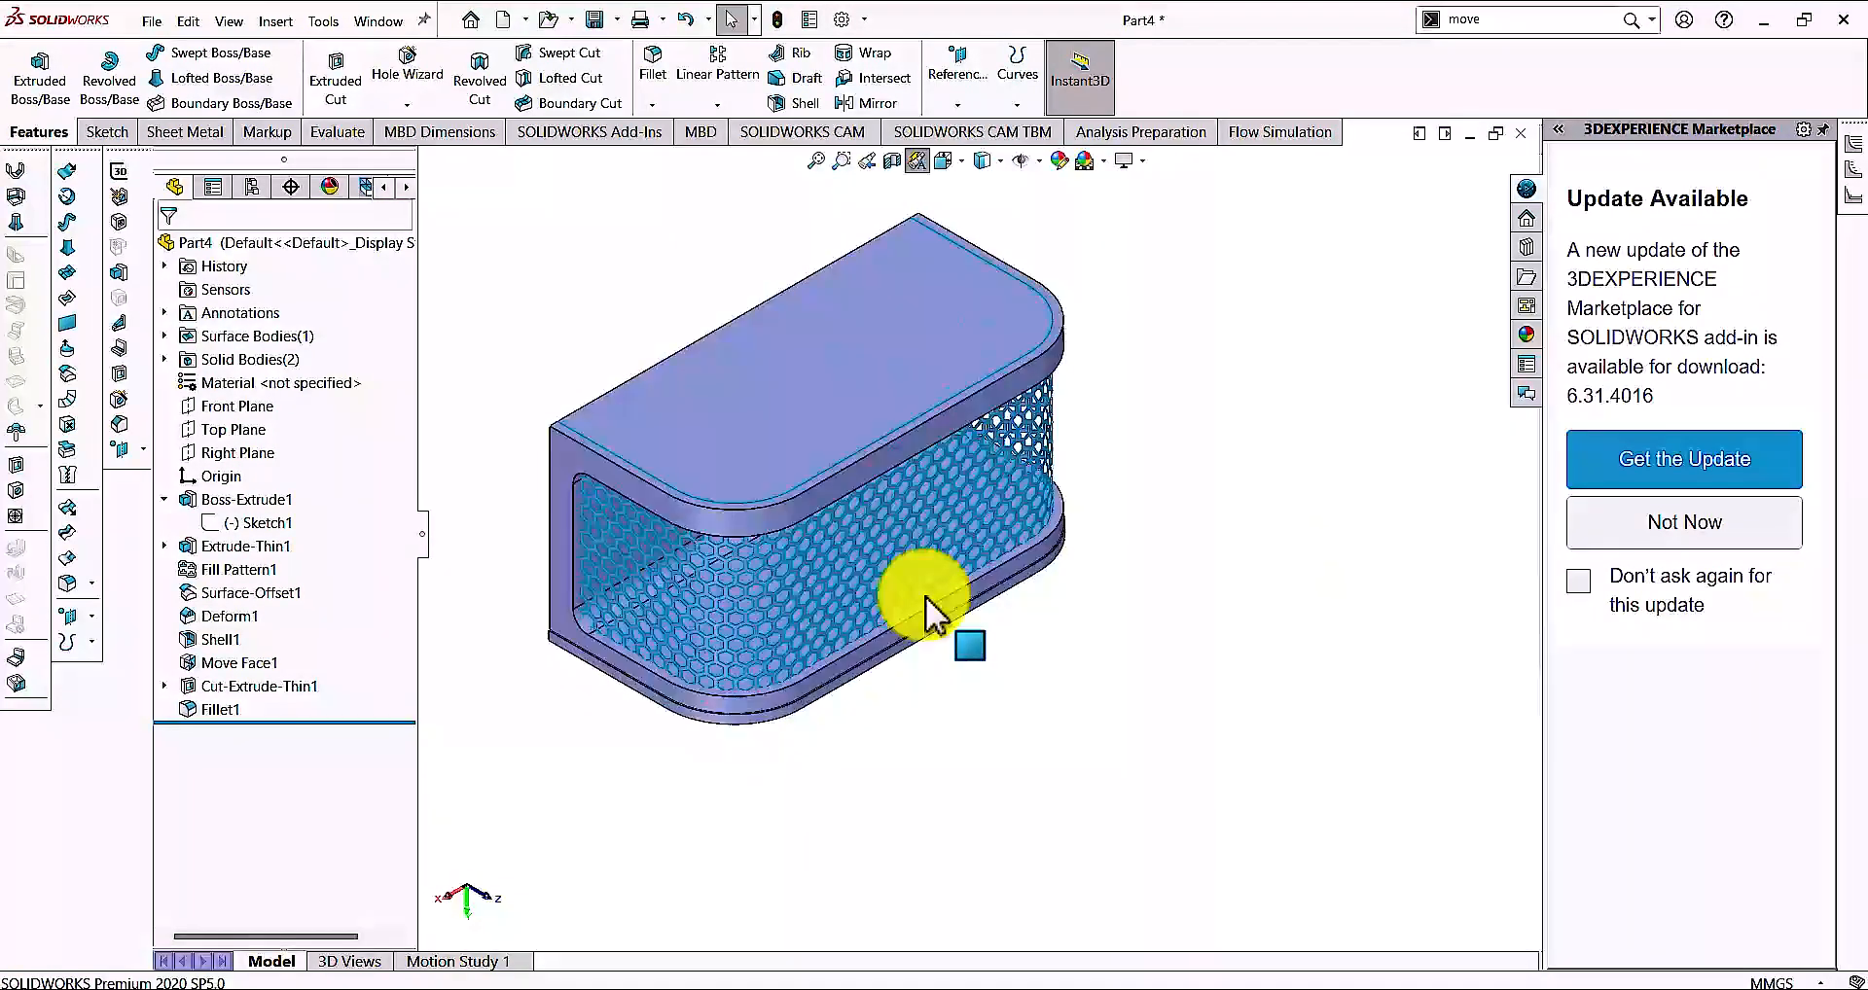
scroll(925, 607, "down", 2)
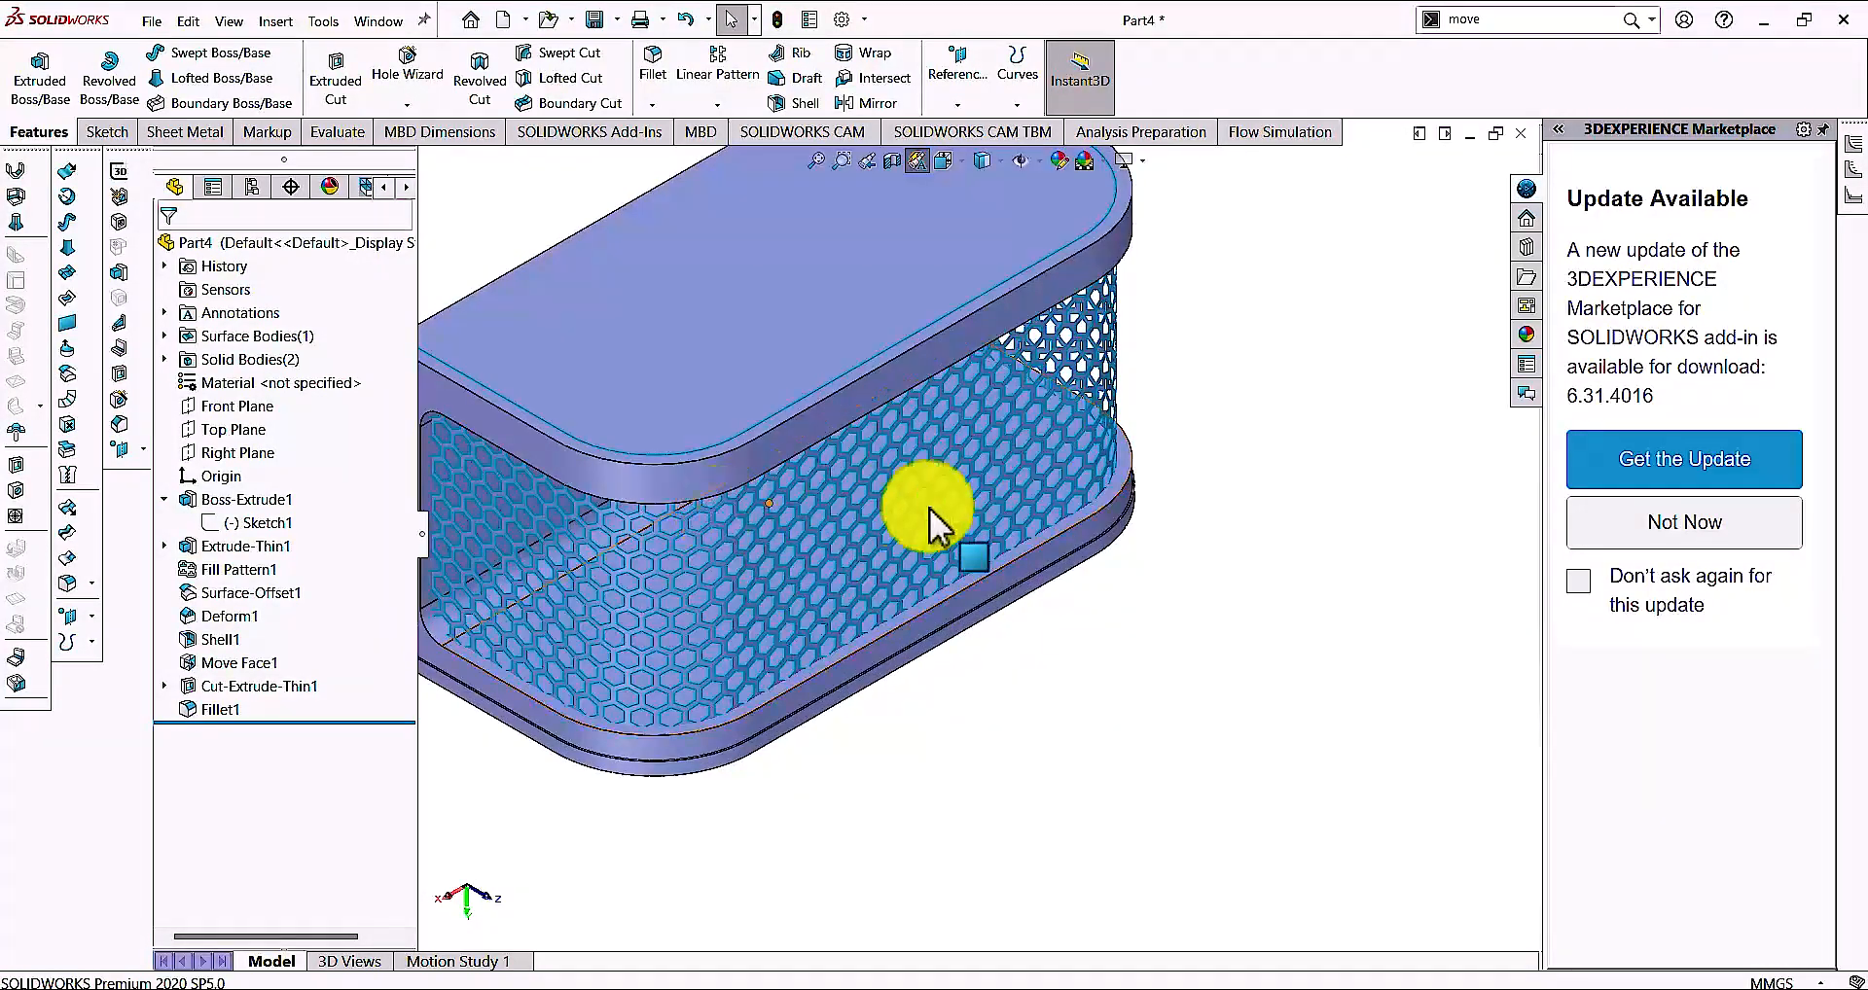
left_click(940, 163)
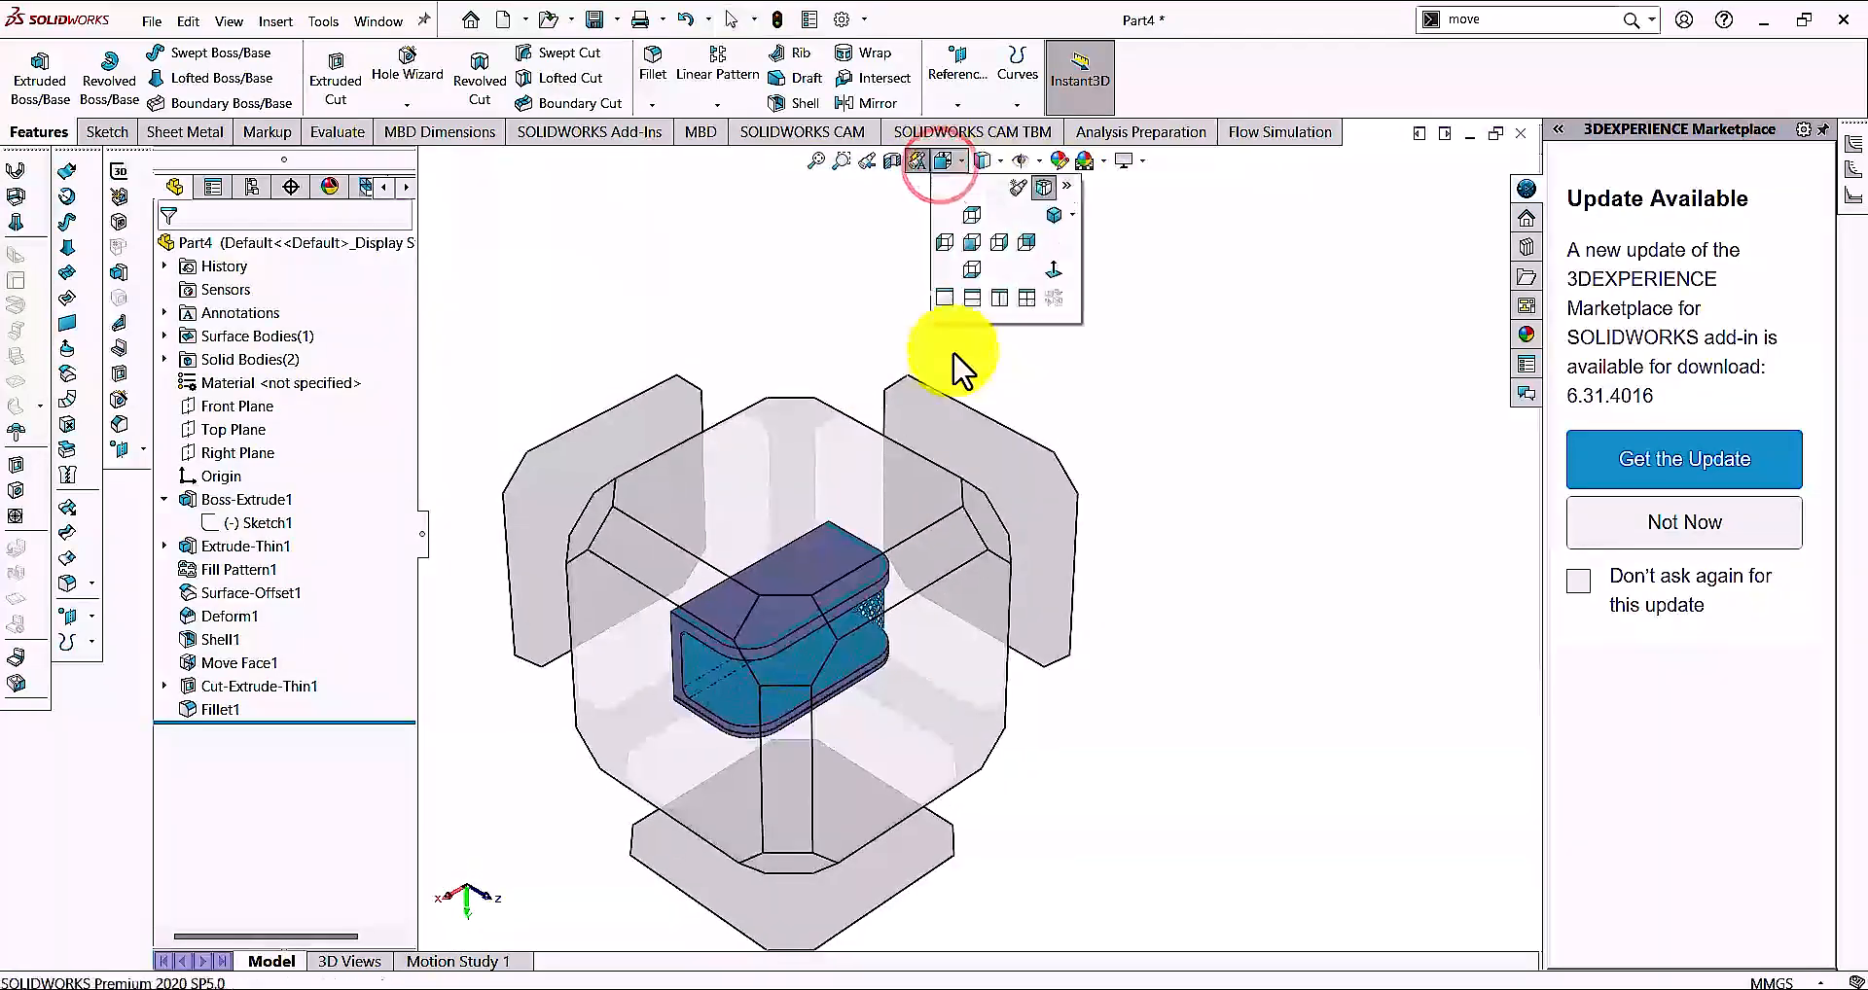
left_click(990, 521)
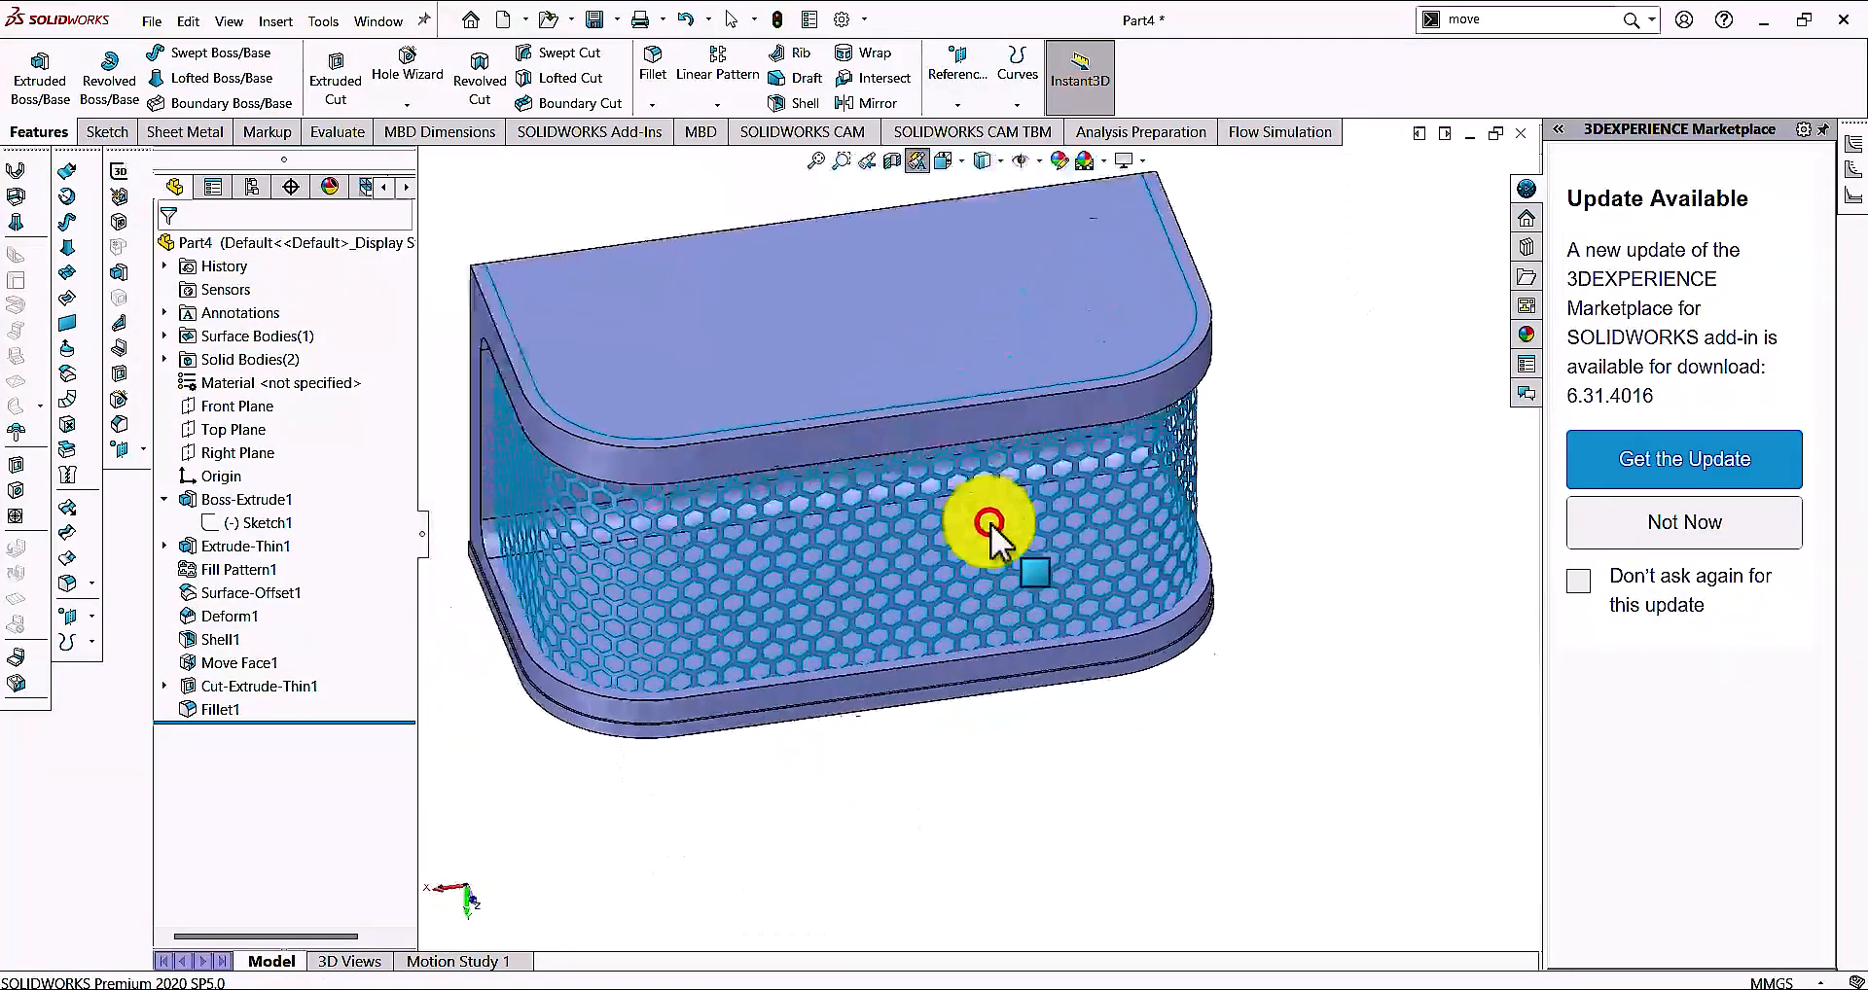
left_click(988, 632)
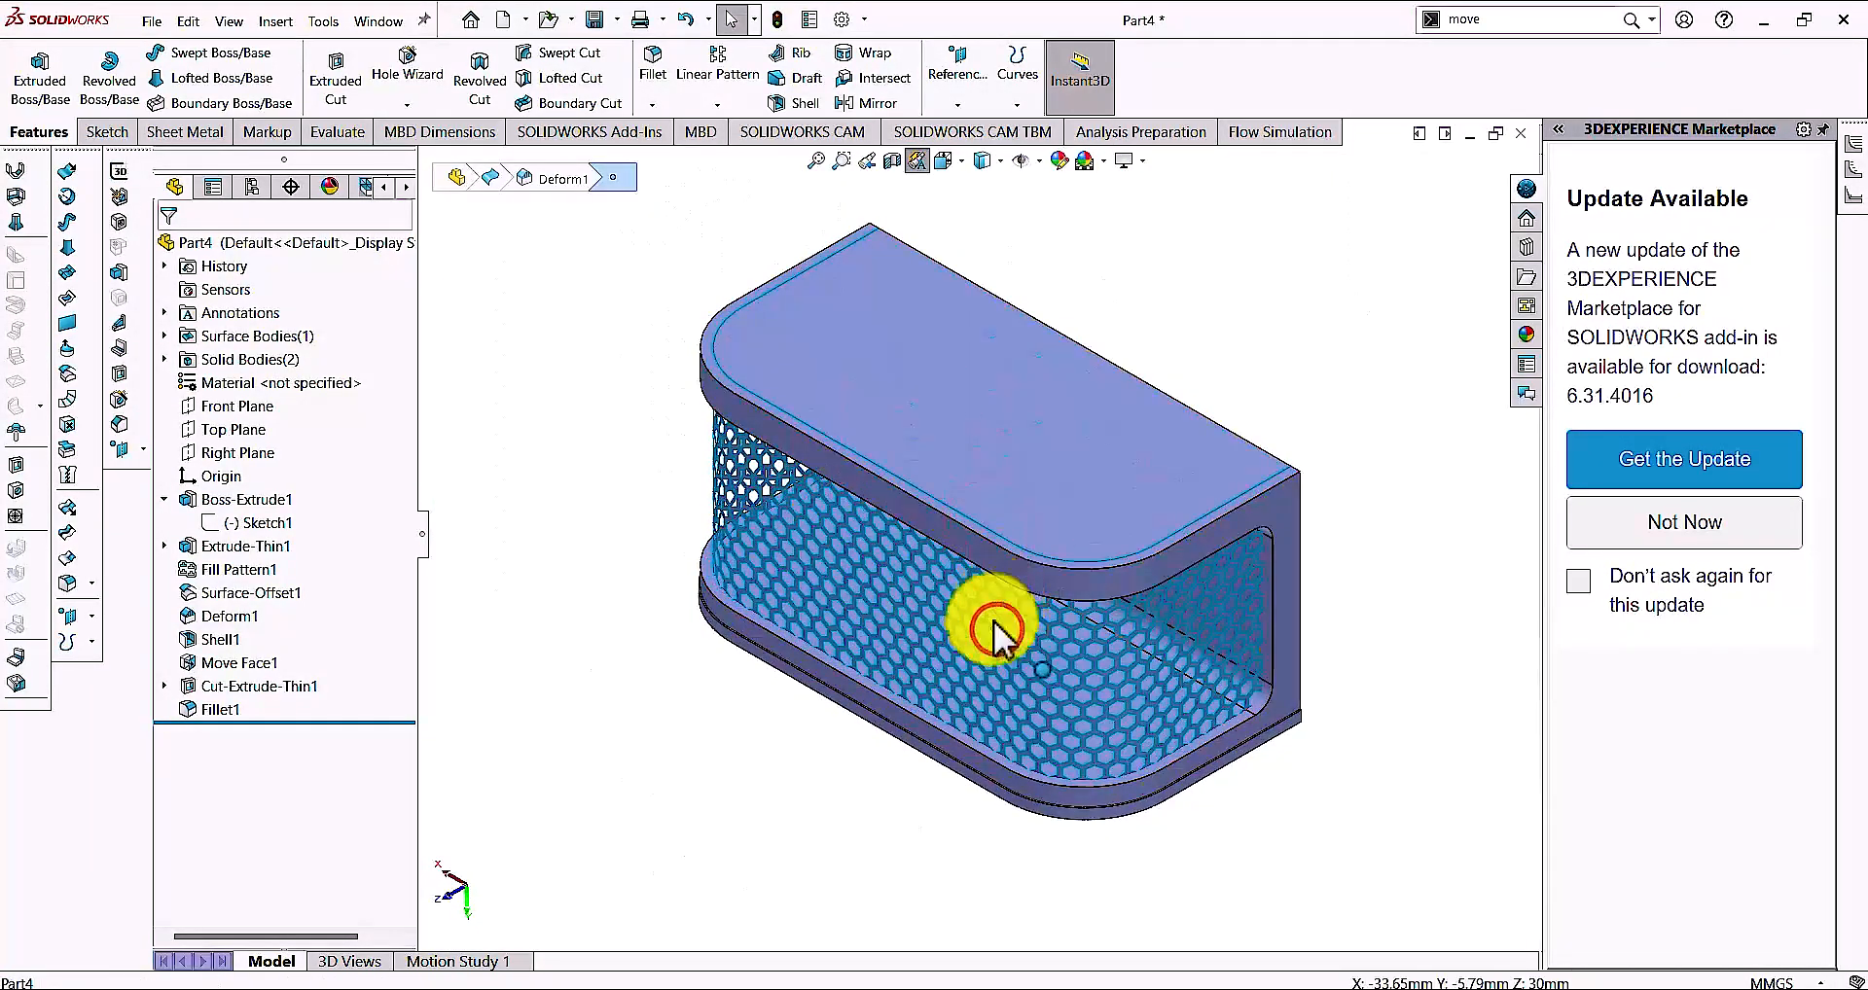
left_click(788, 734)
left_click(664, 718)
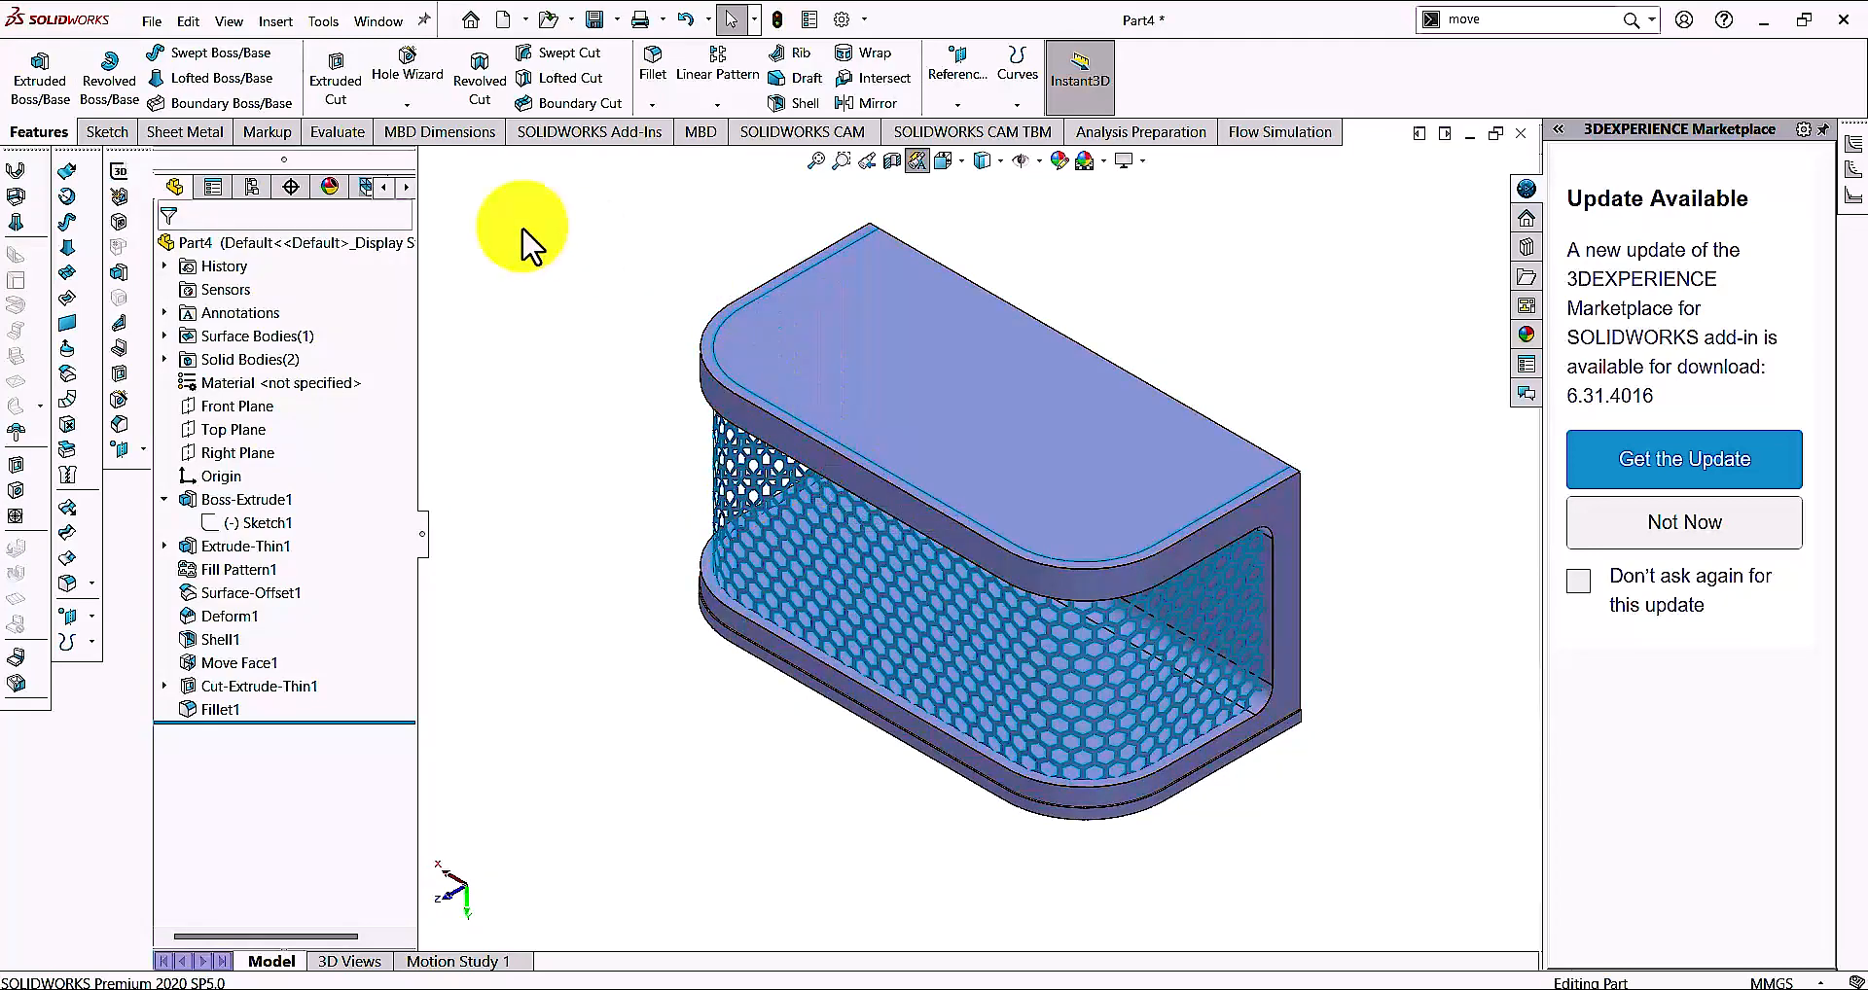
Chamfer the upper flange's outer rounded edge chain and the frame's inner opening edge loop by 1 mm at 45°
left_click(102, 126)
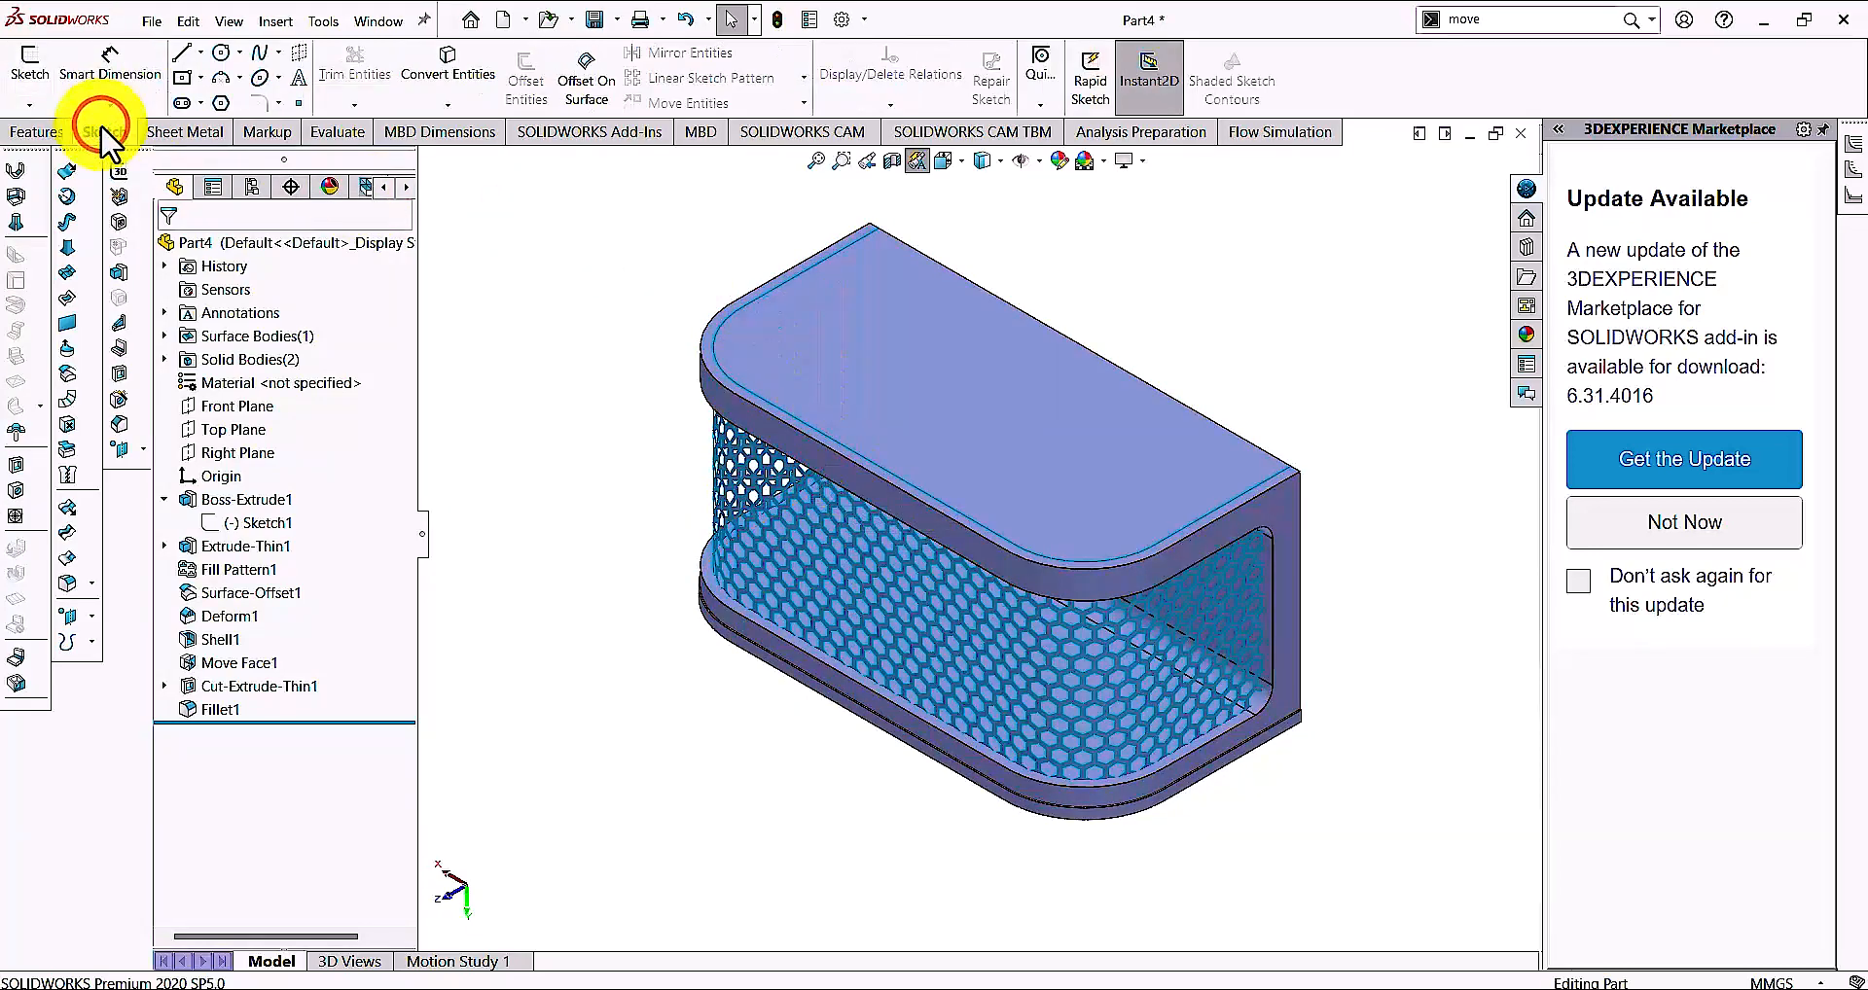
left_click(48, 131)
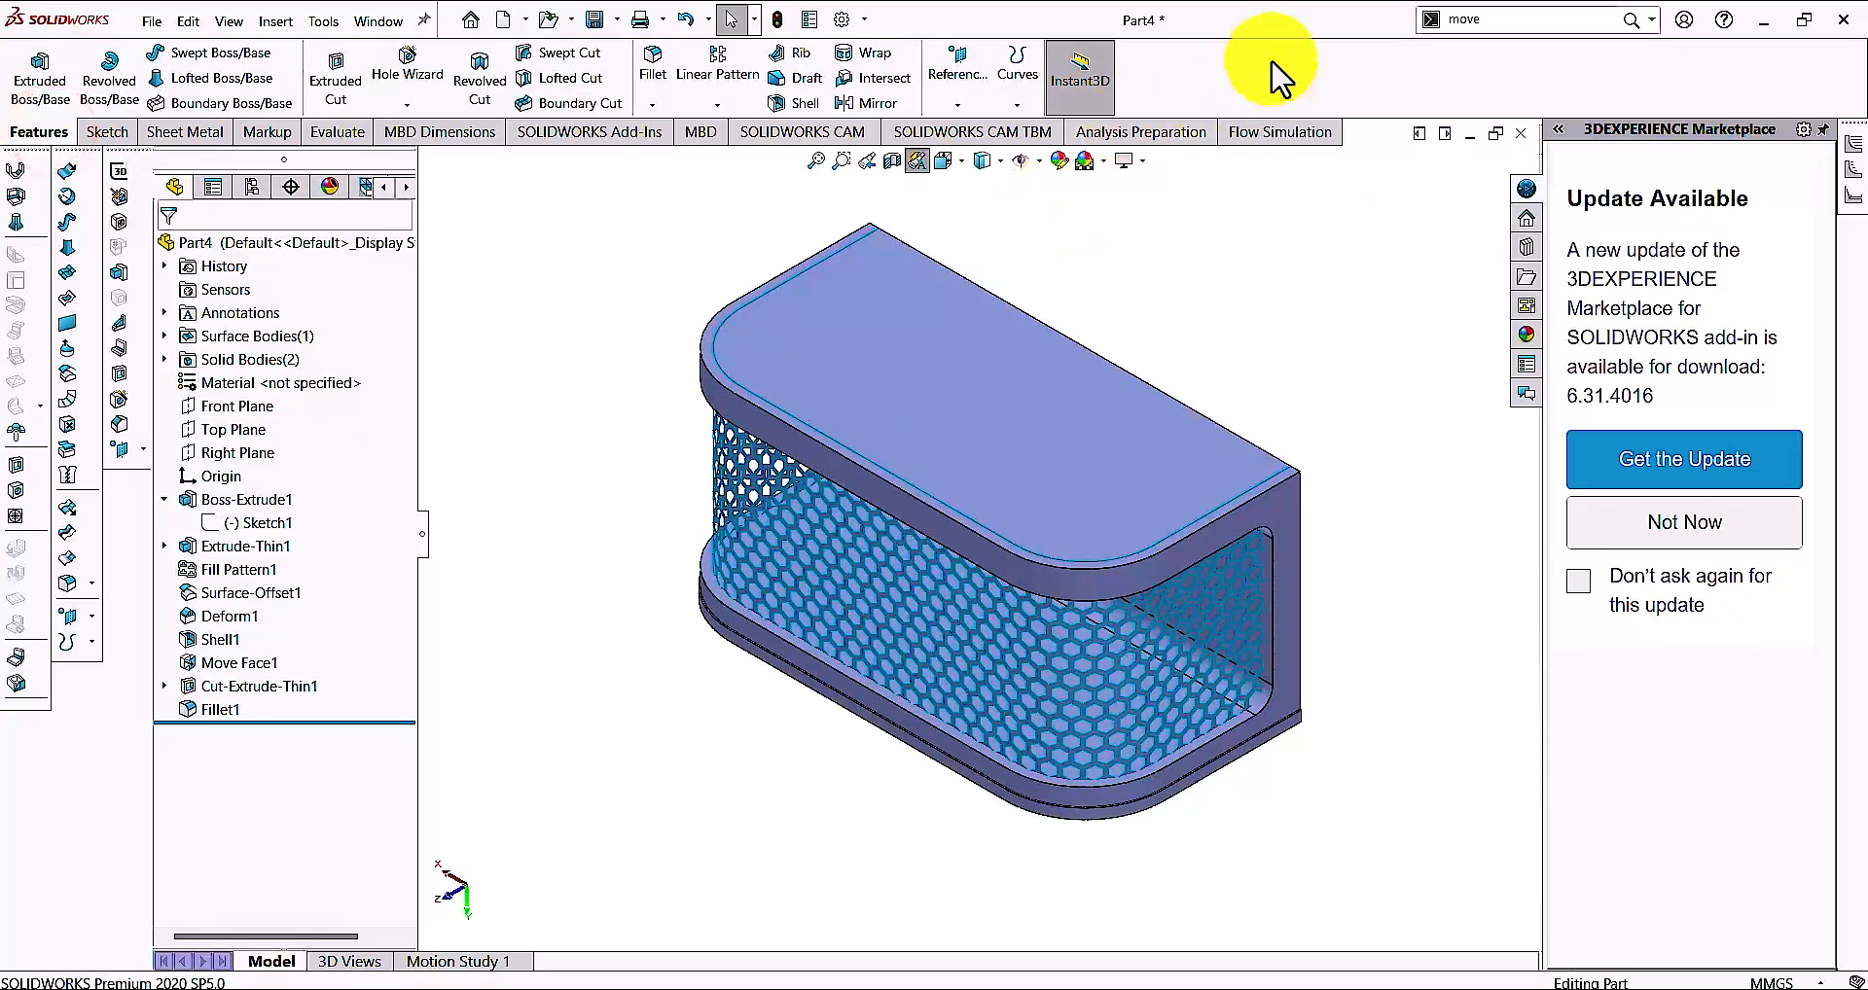
left_click_drag(1488, 20, 1385, 17)
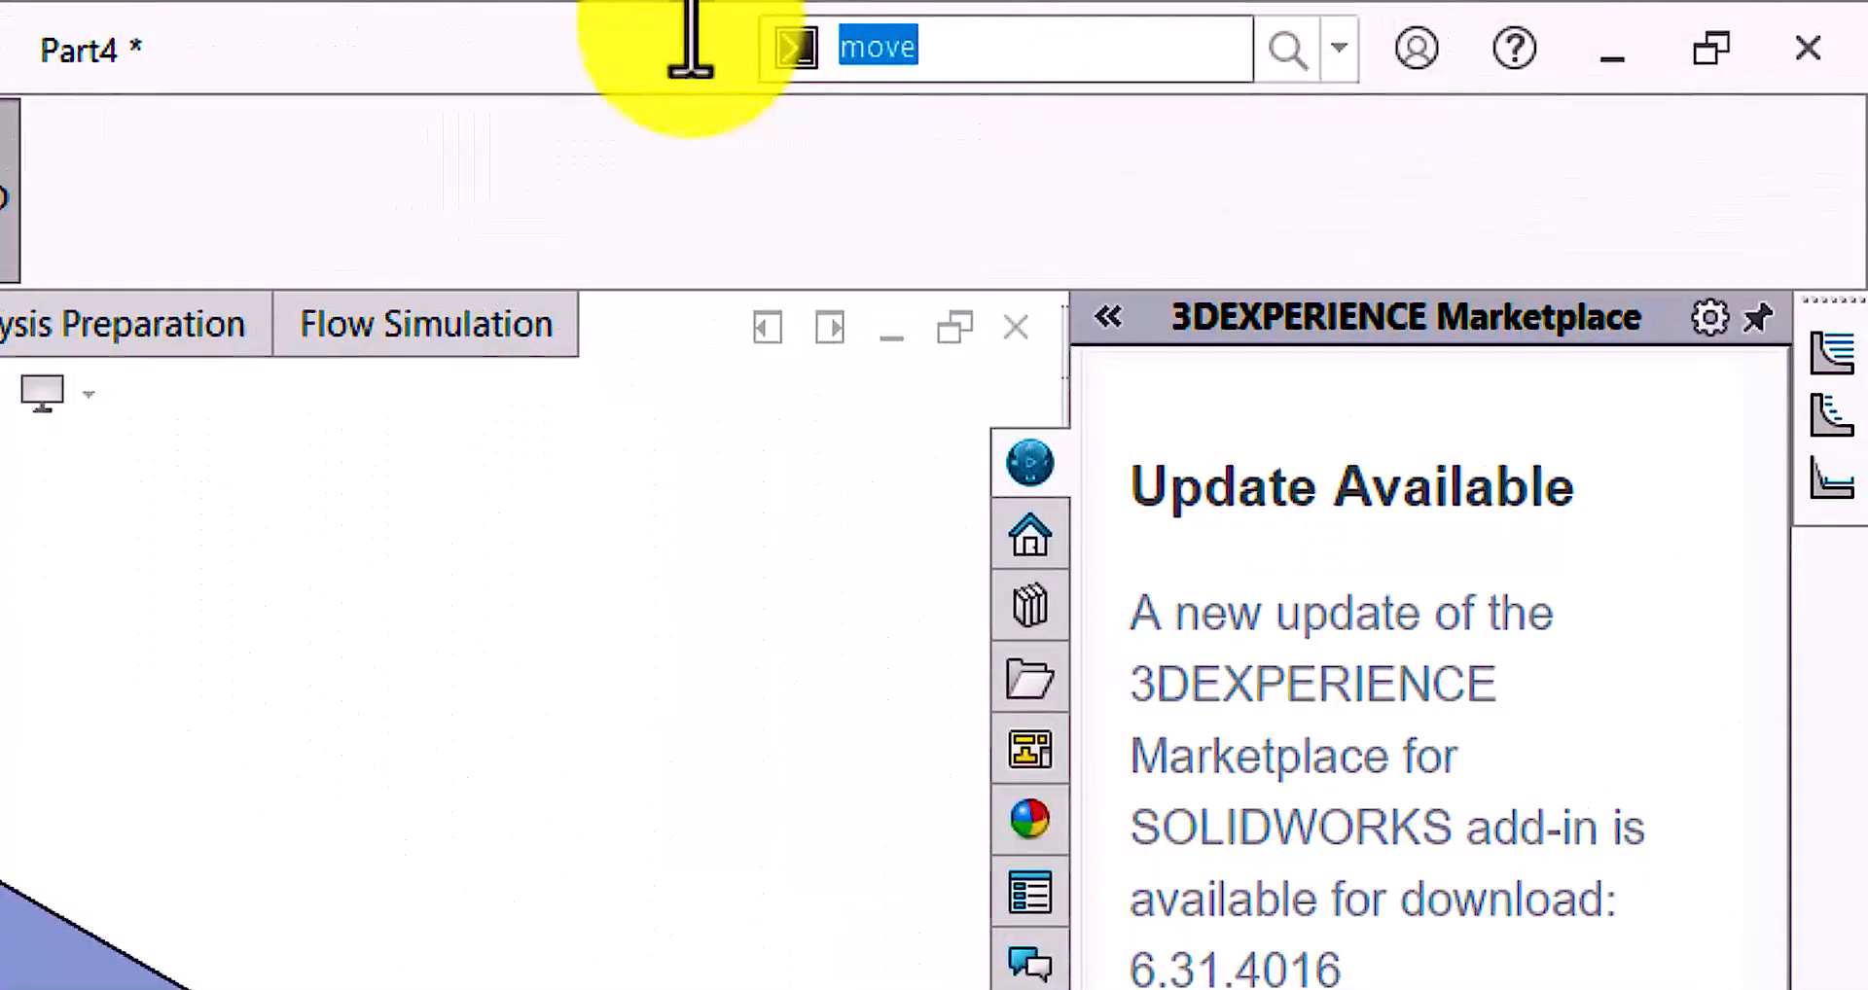
type("cha")
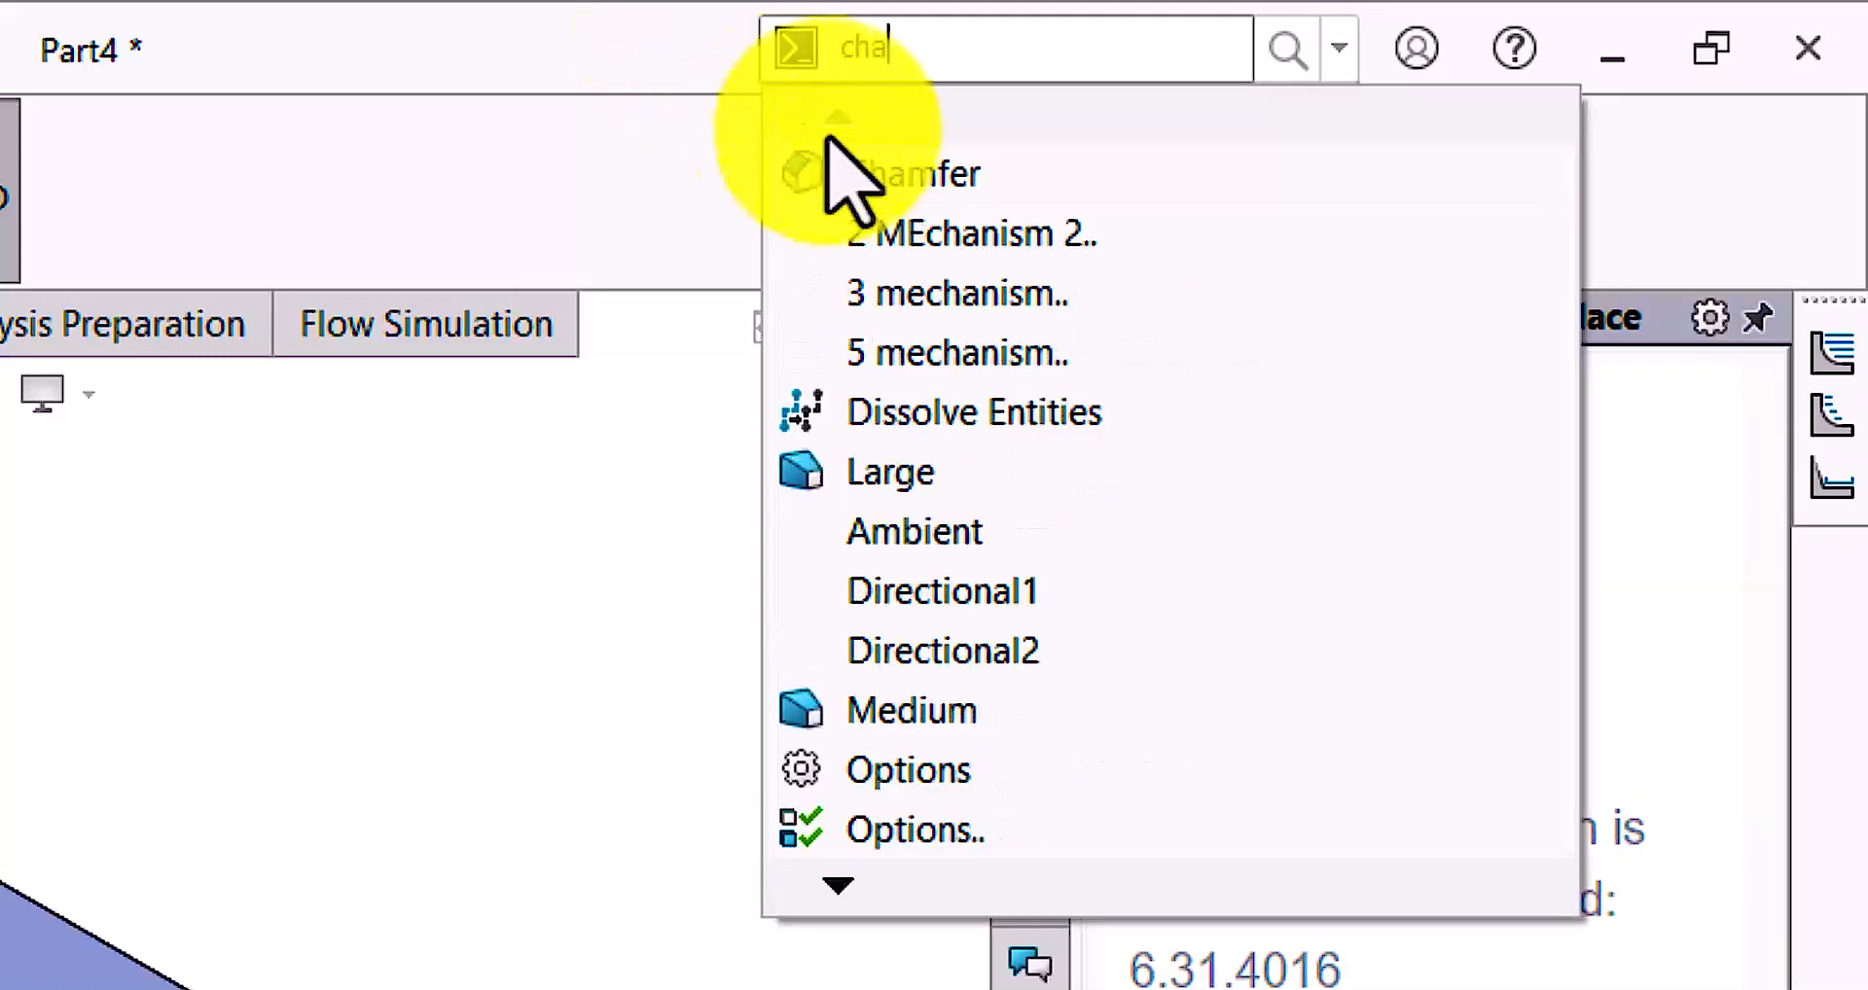
left_click(887, 171)
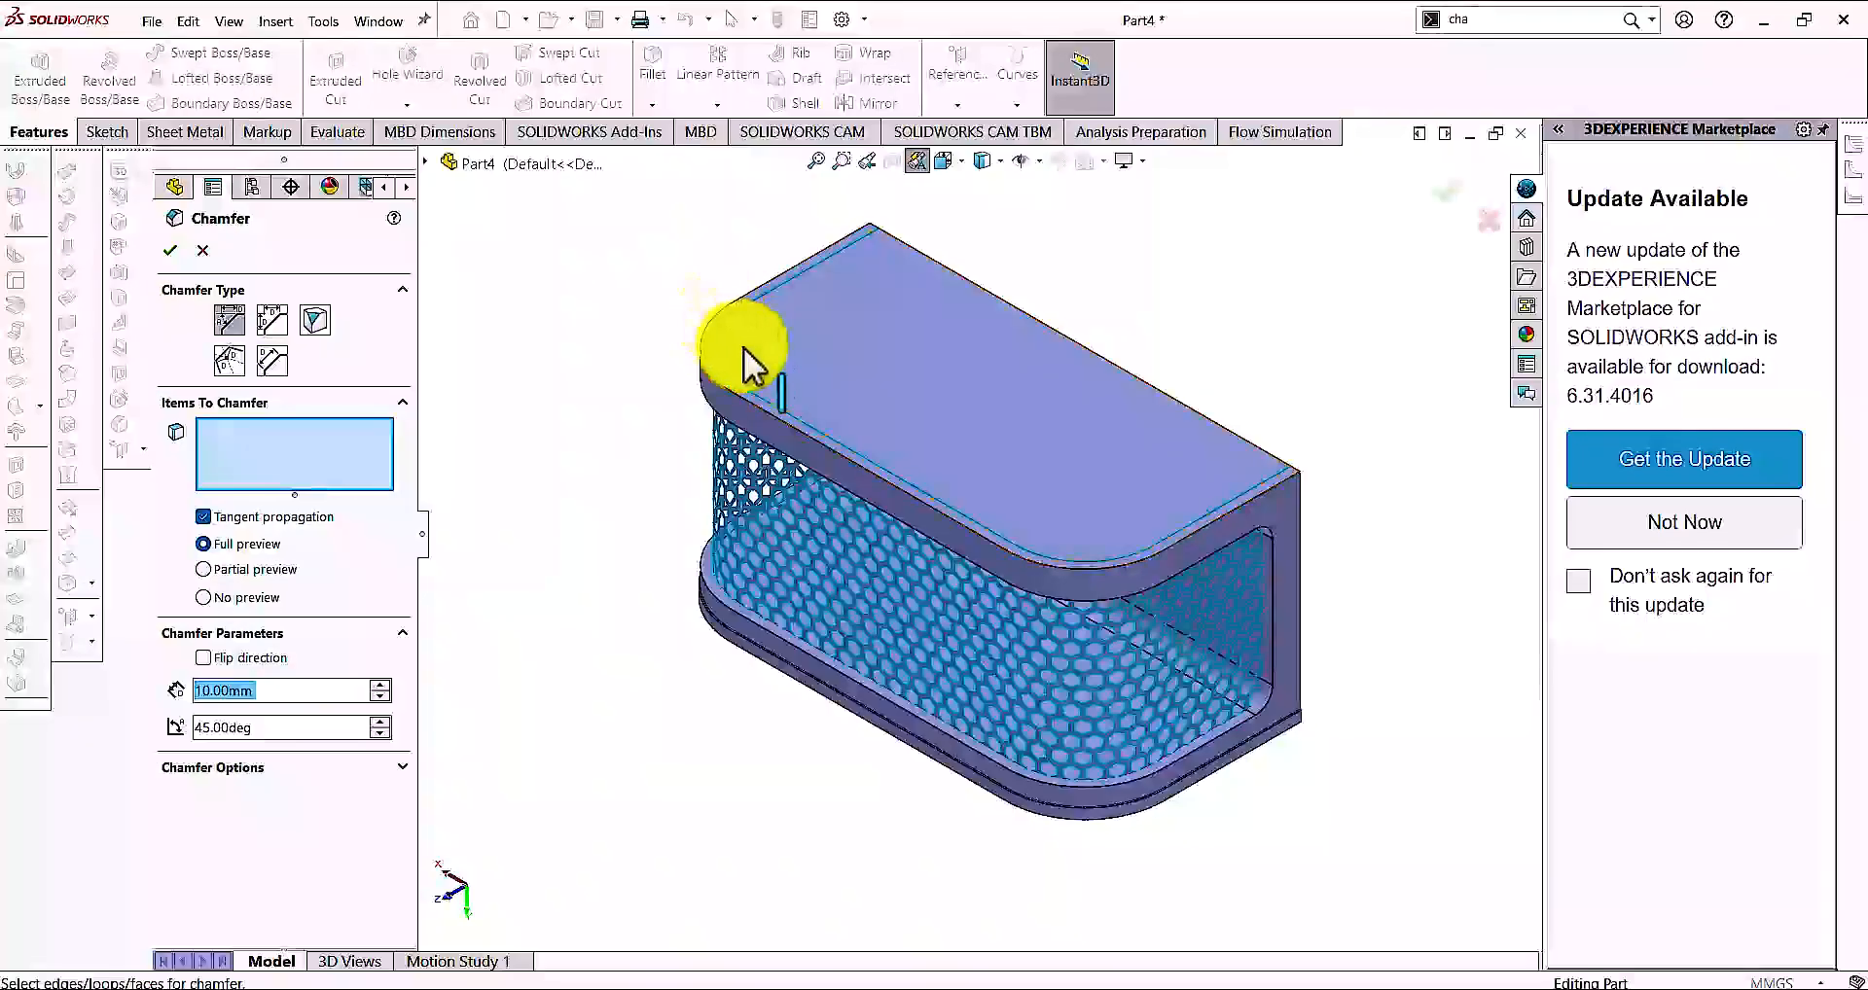
type("1")
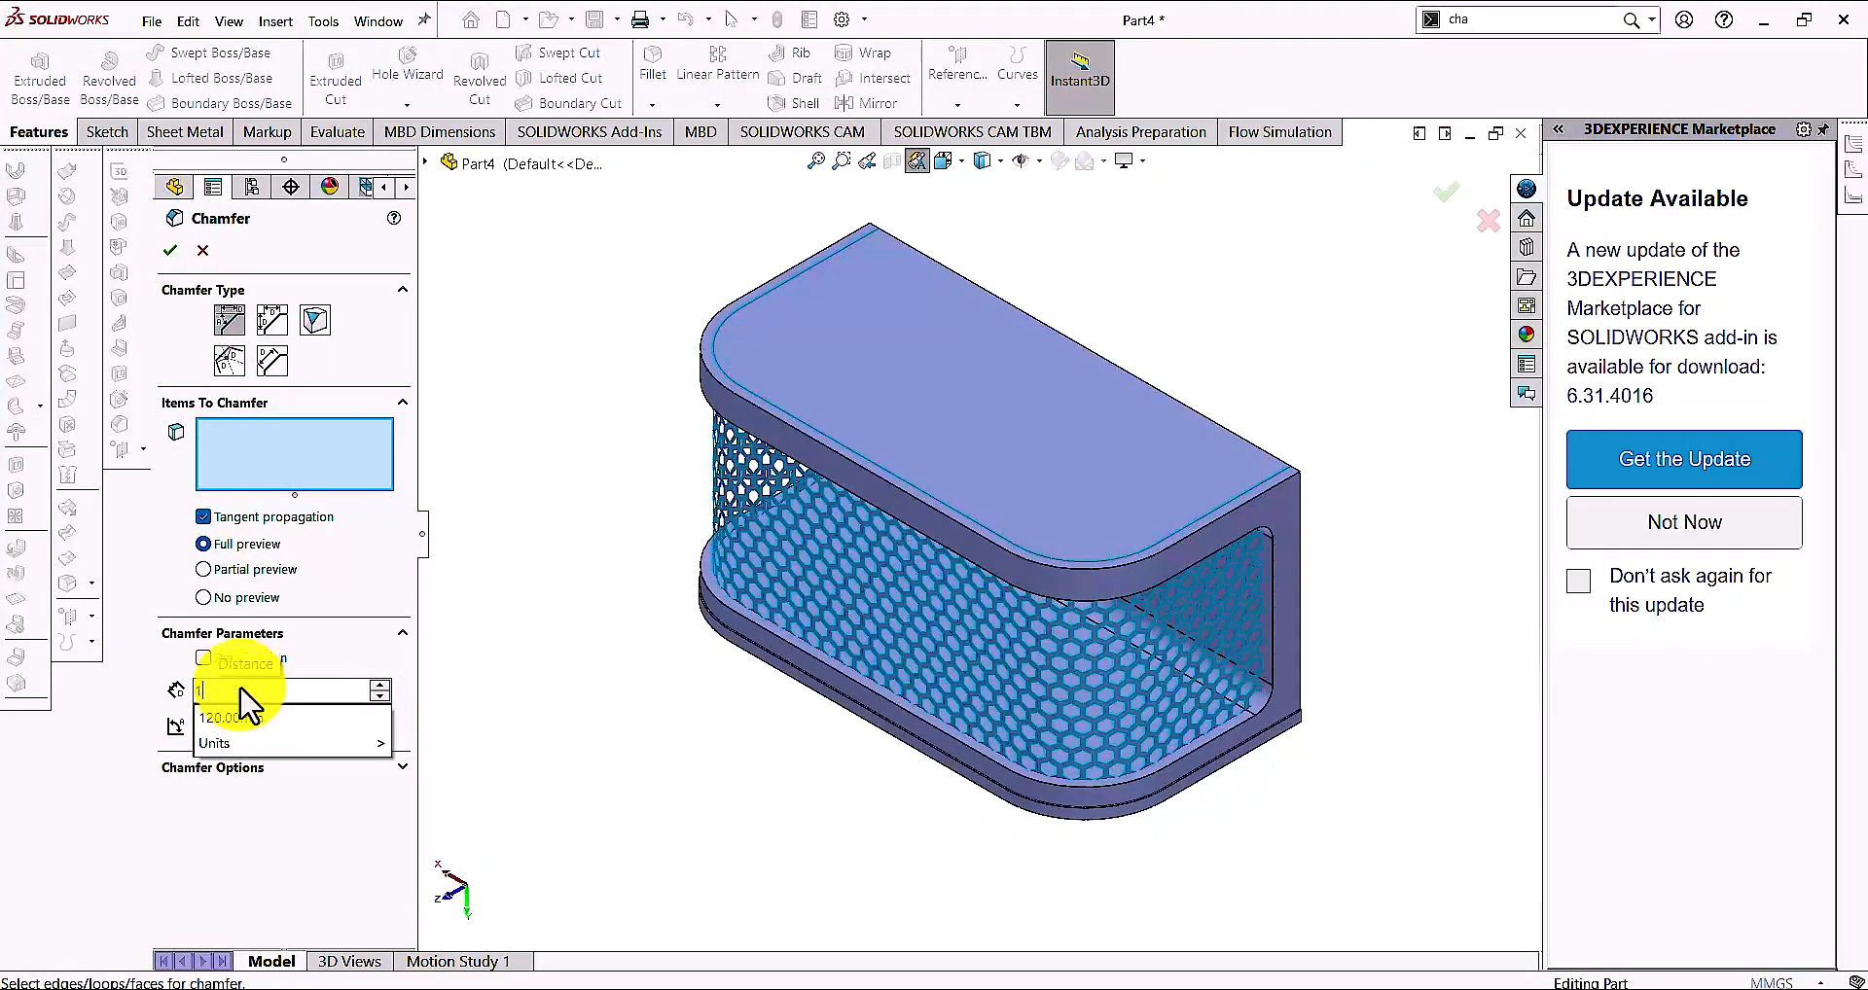
key("Return")
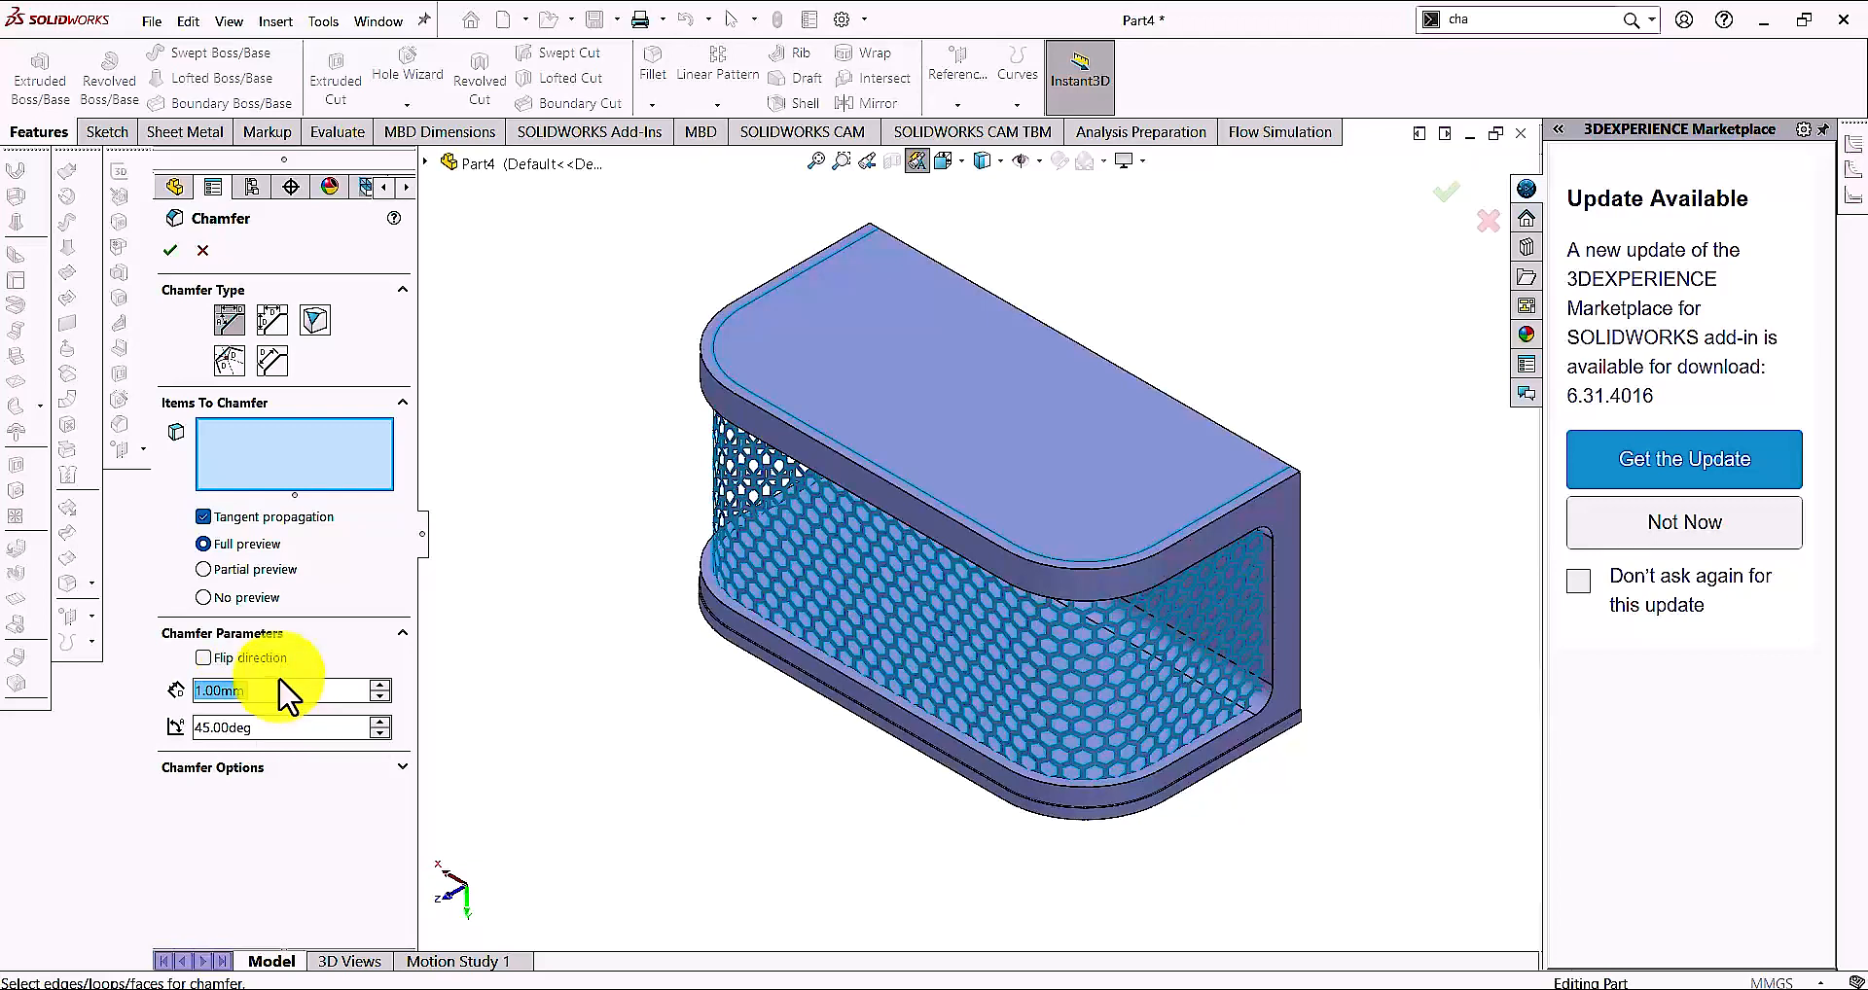
left_click(828, 449)
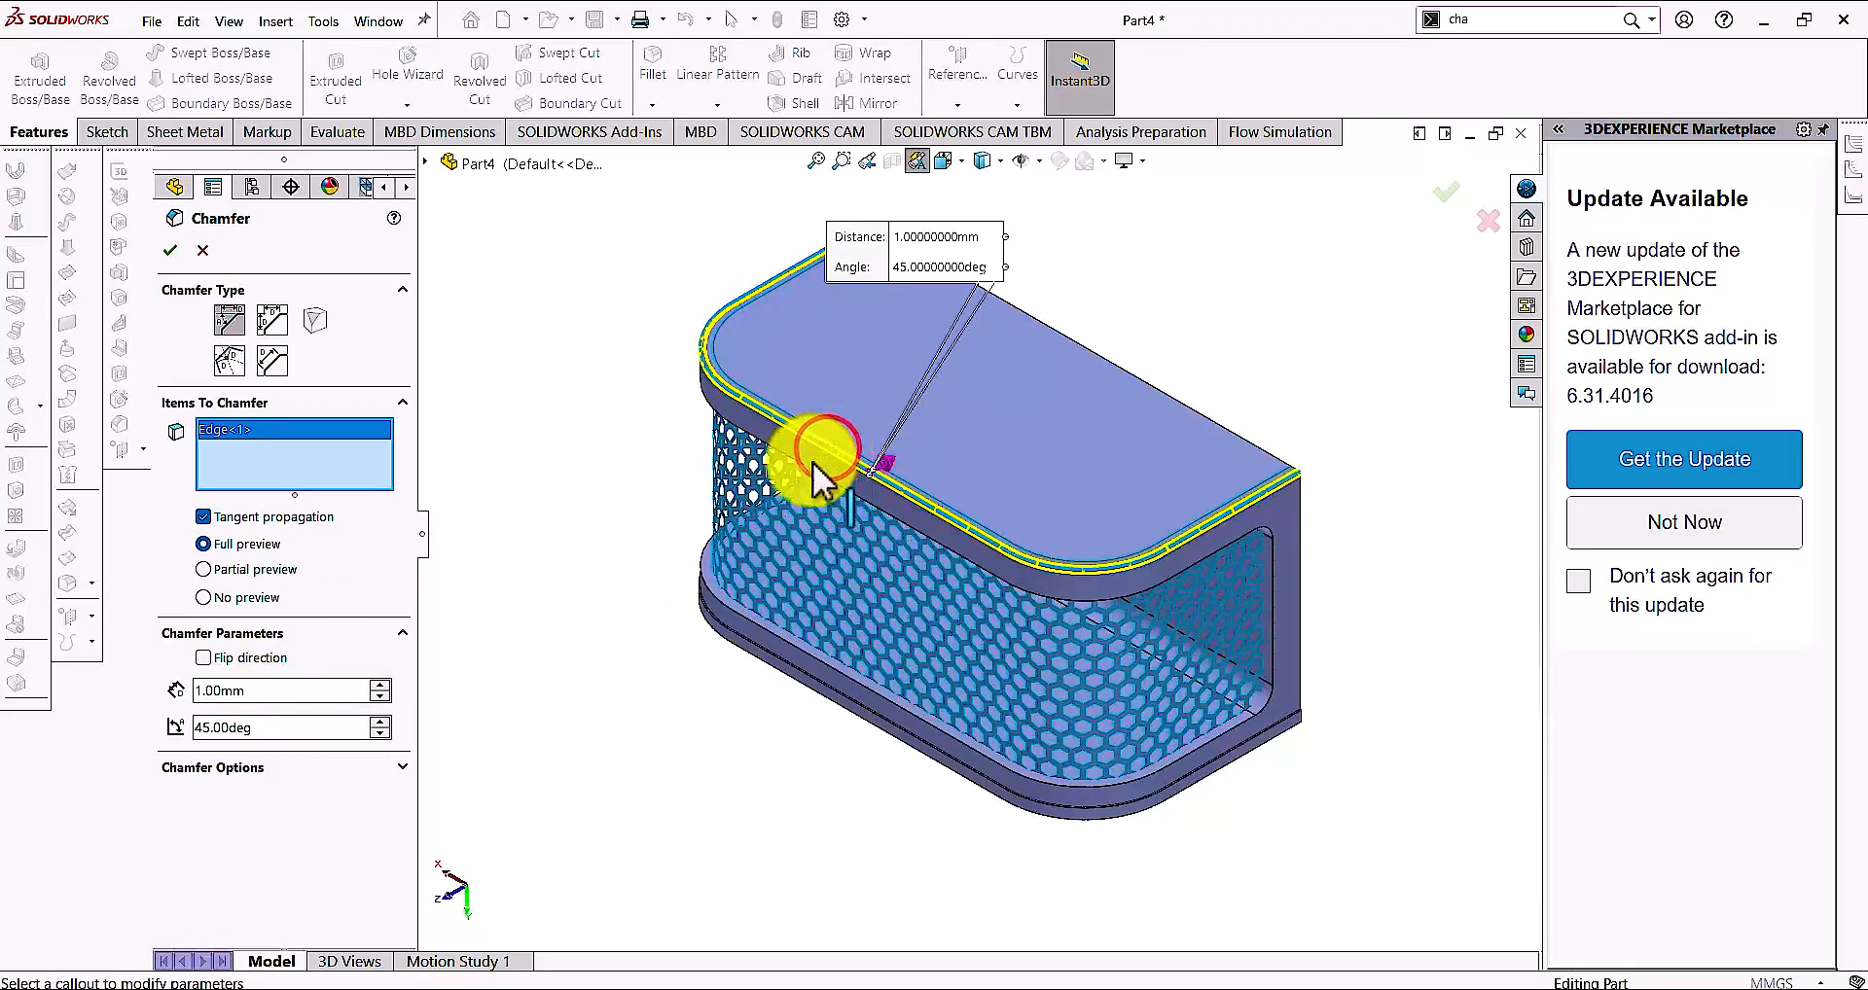
left_click(807, 478)
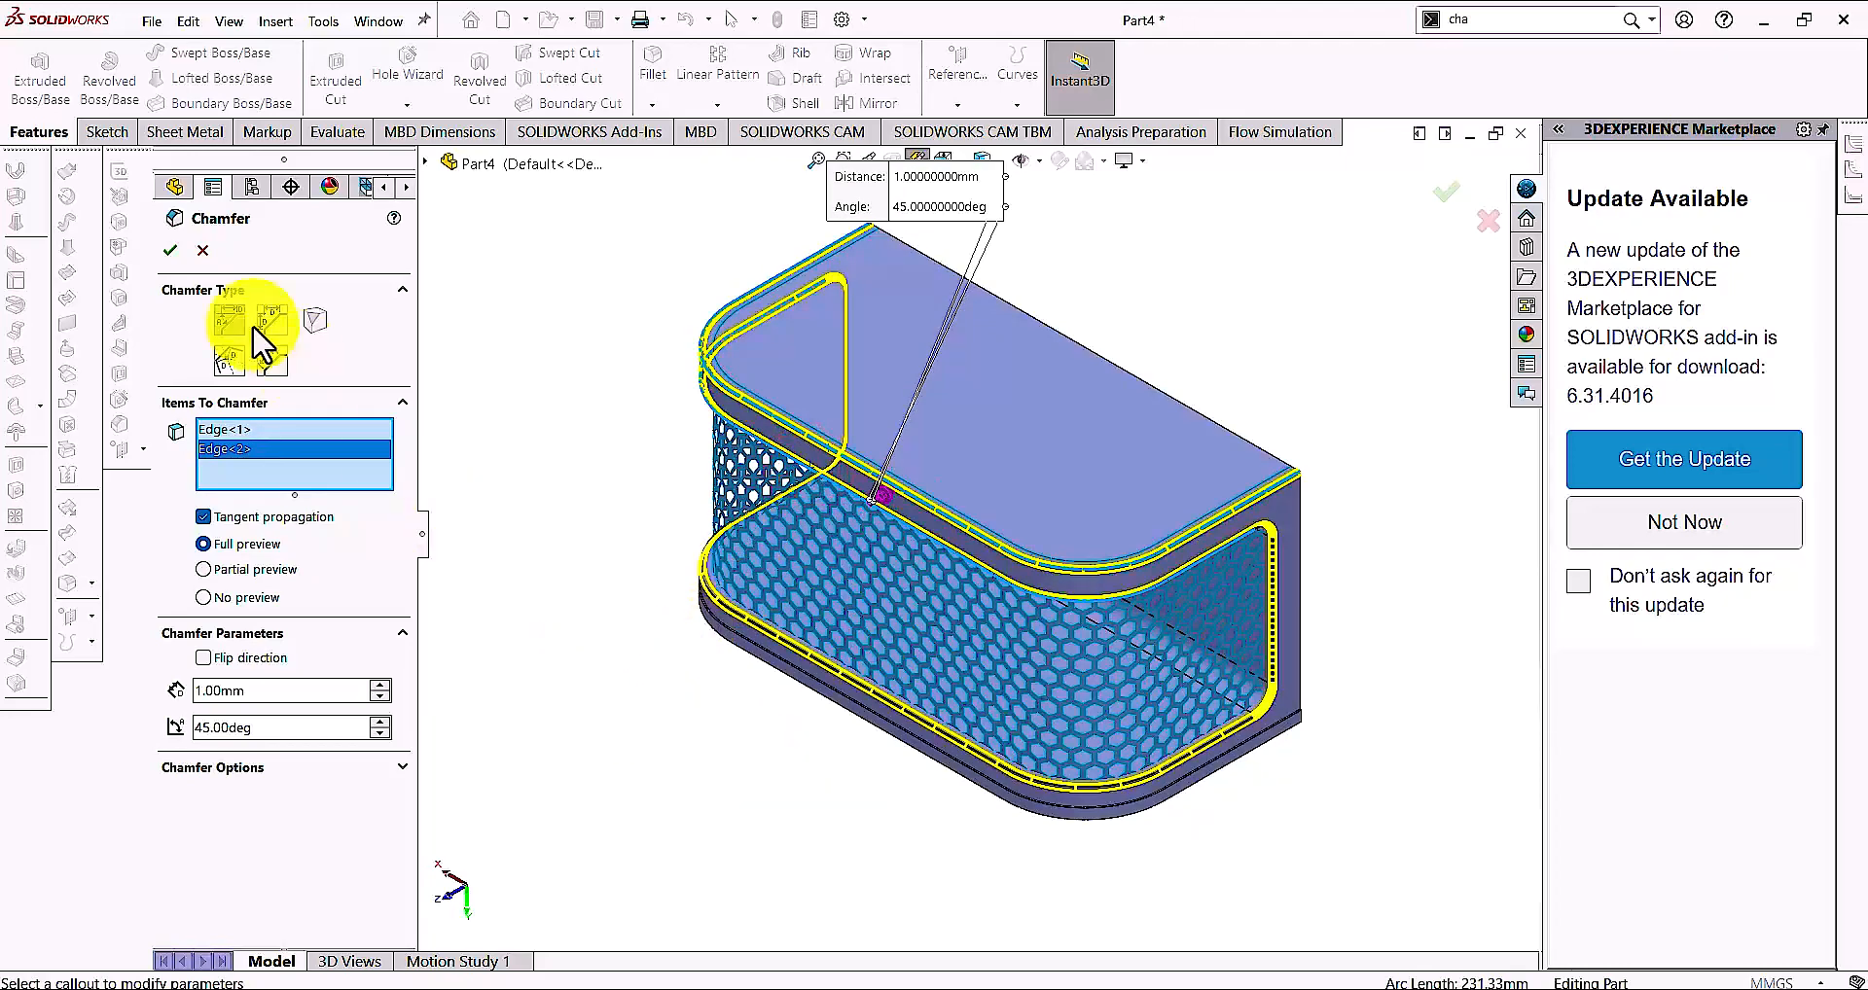
left_click(169, 249)
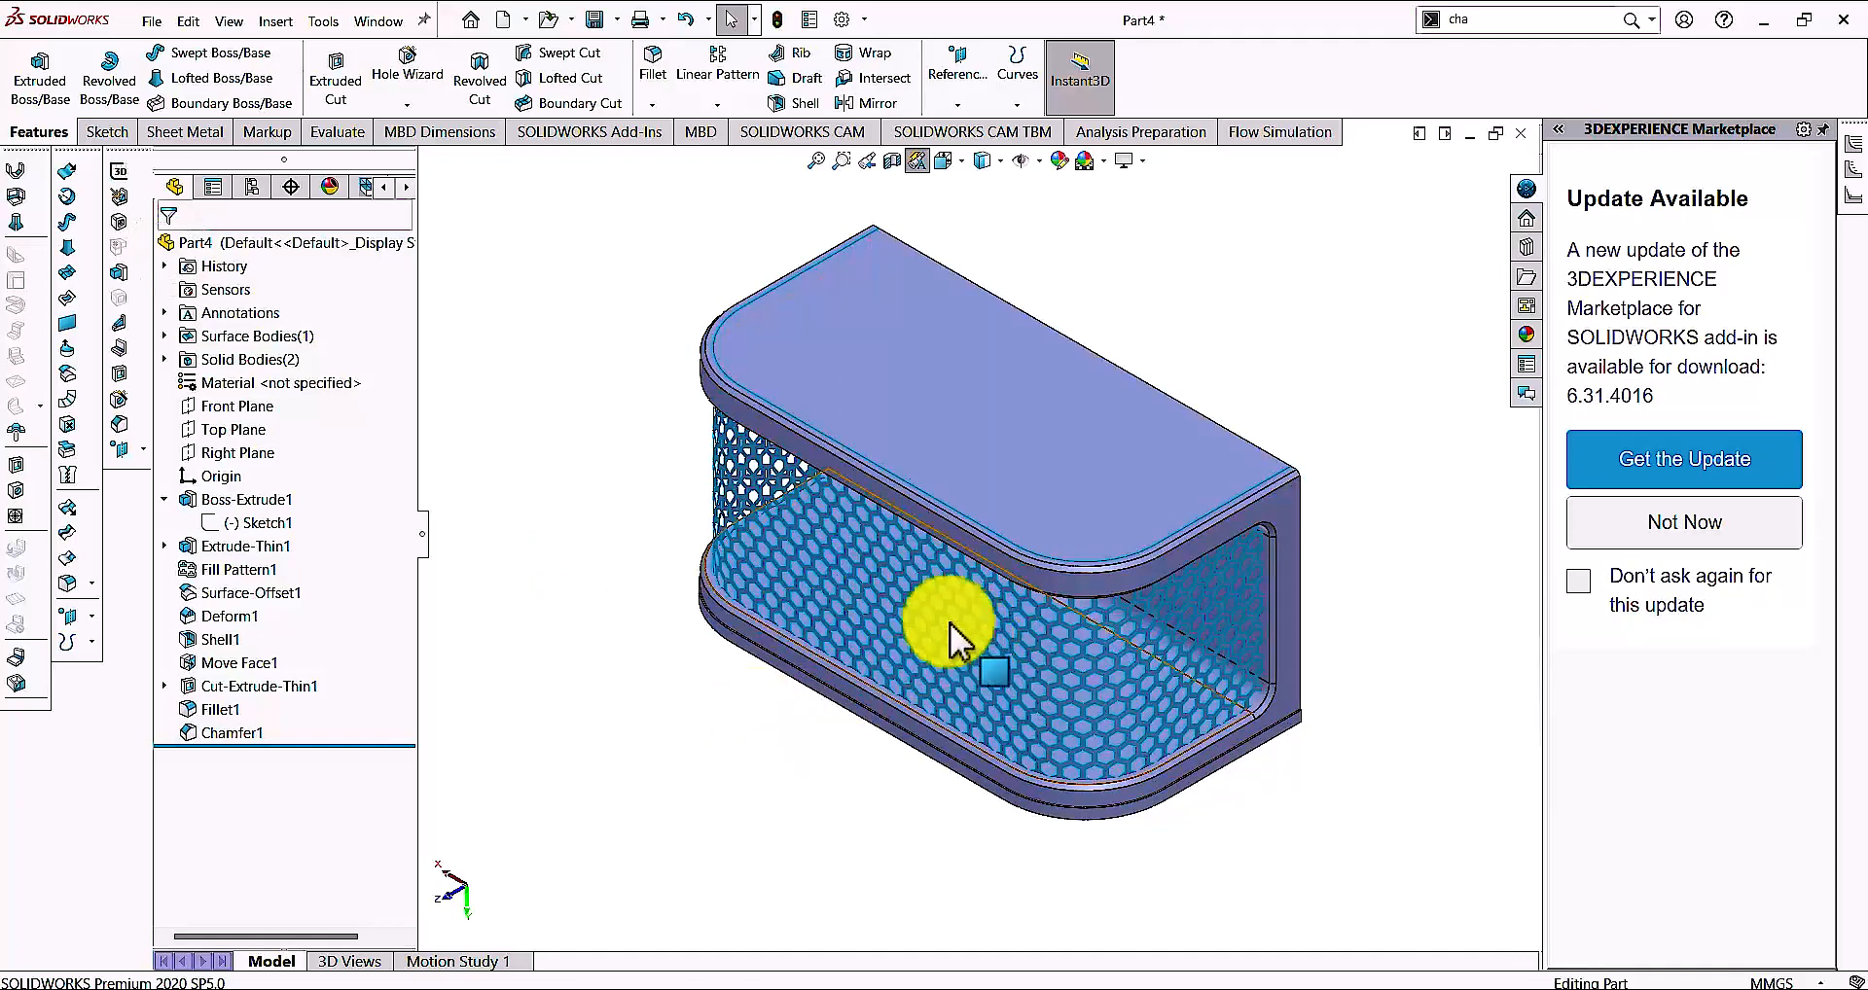
Thicken the deformed hexagon-perforated surface by 0.25 mm on both sides, merging the result with the frame
scroll(955, 637, "up", 2)
scroll(953, 642, "down", 3)
scroll(951, 632, "down", 2)
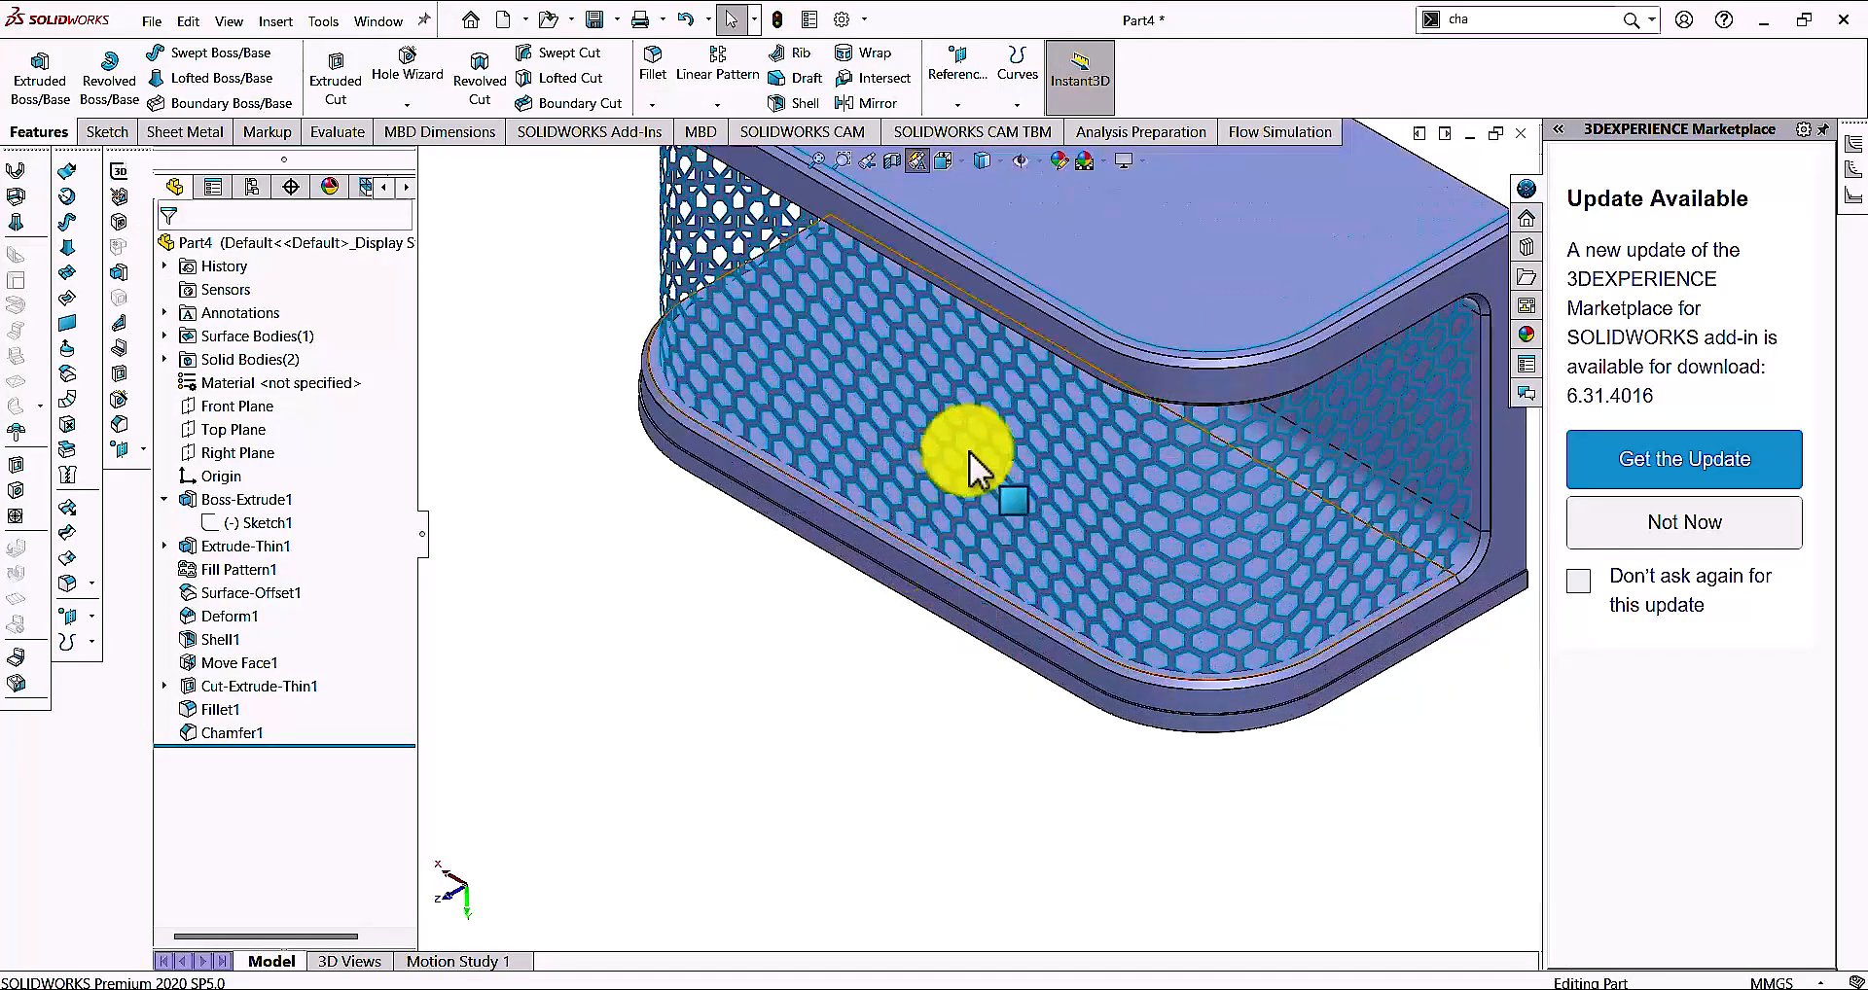
scroll(970, 444, "up", 2)
scroll(975, 450, "down", 5)
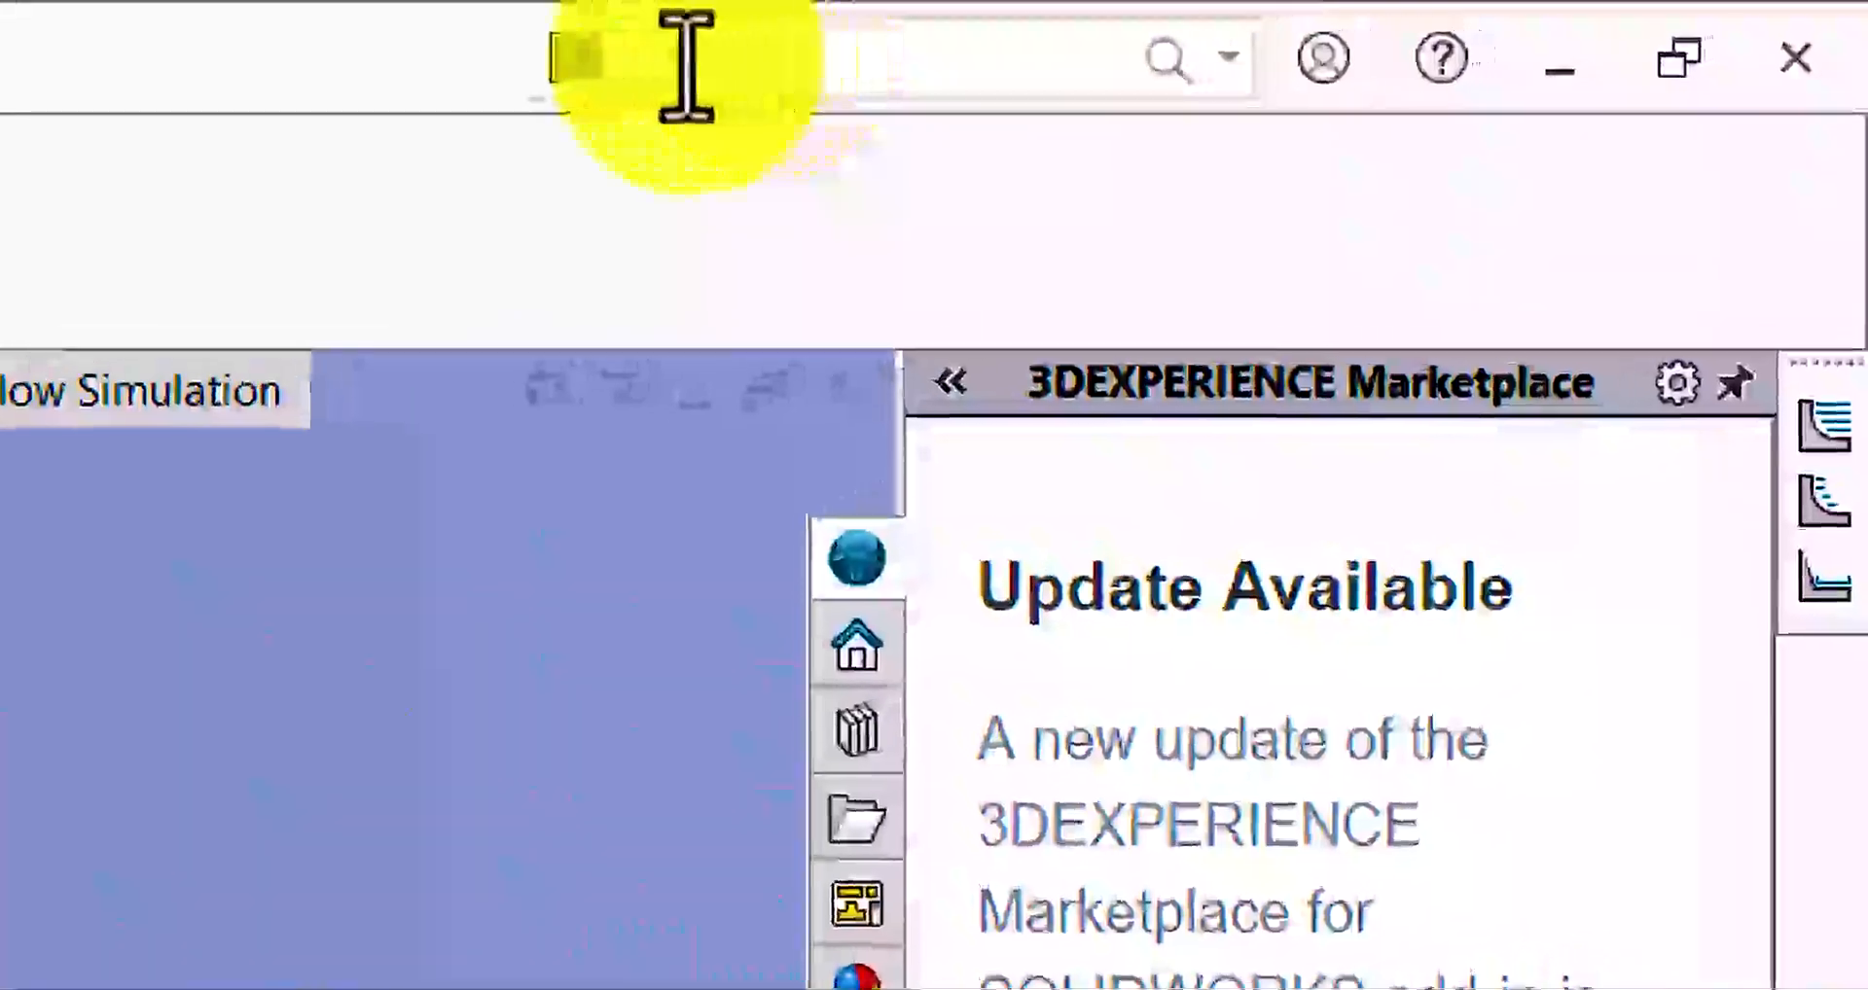
left_click(1469, 20)
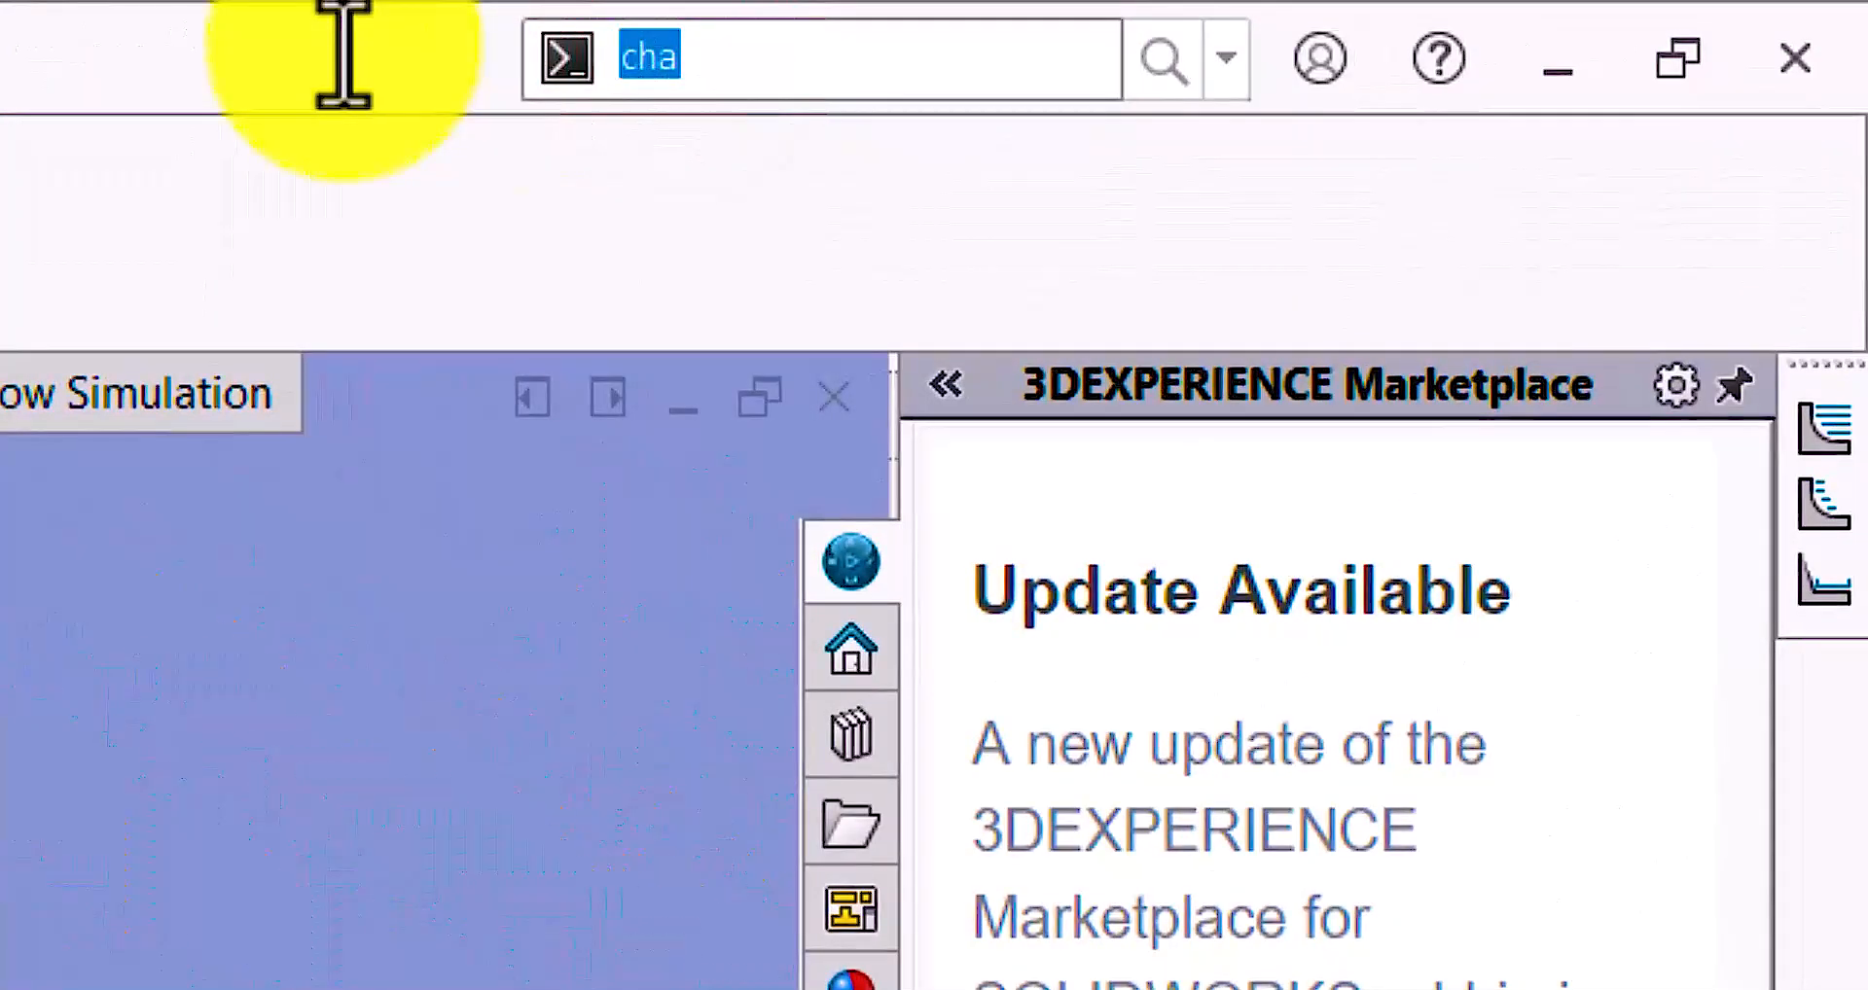
type("thi")
left_click(622, 214)
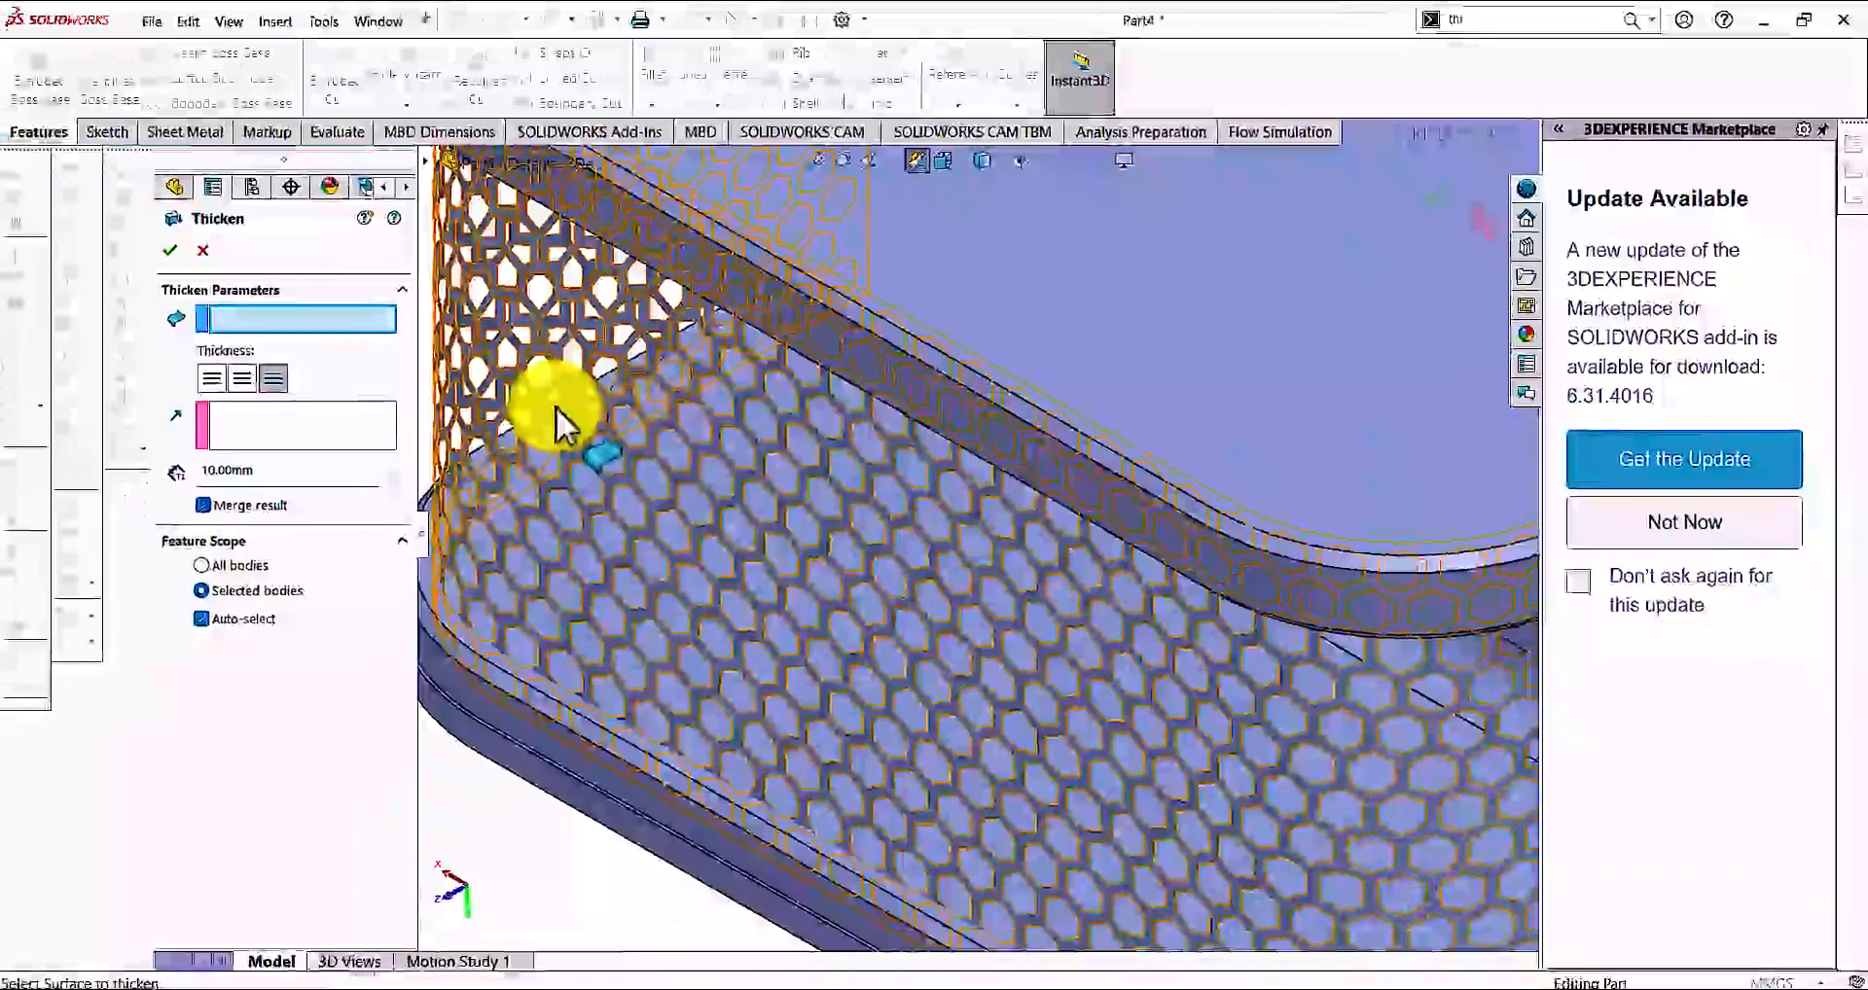
left_click(245, 382)
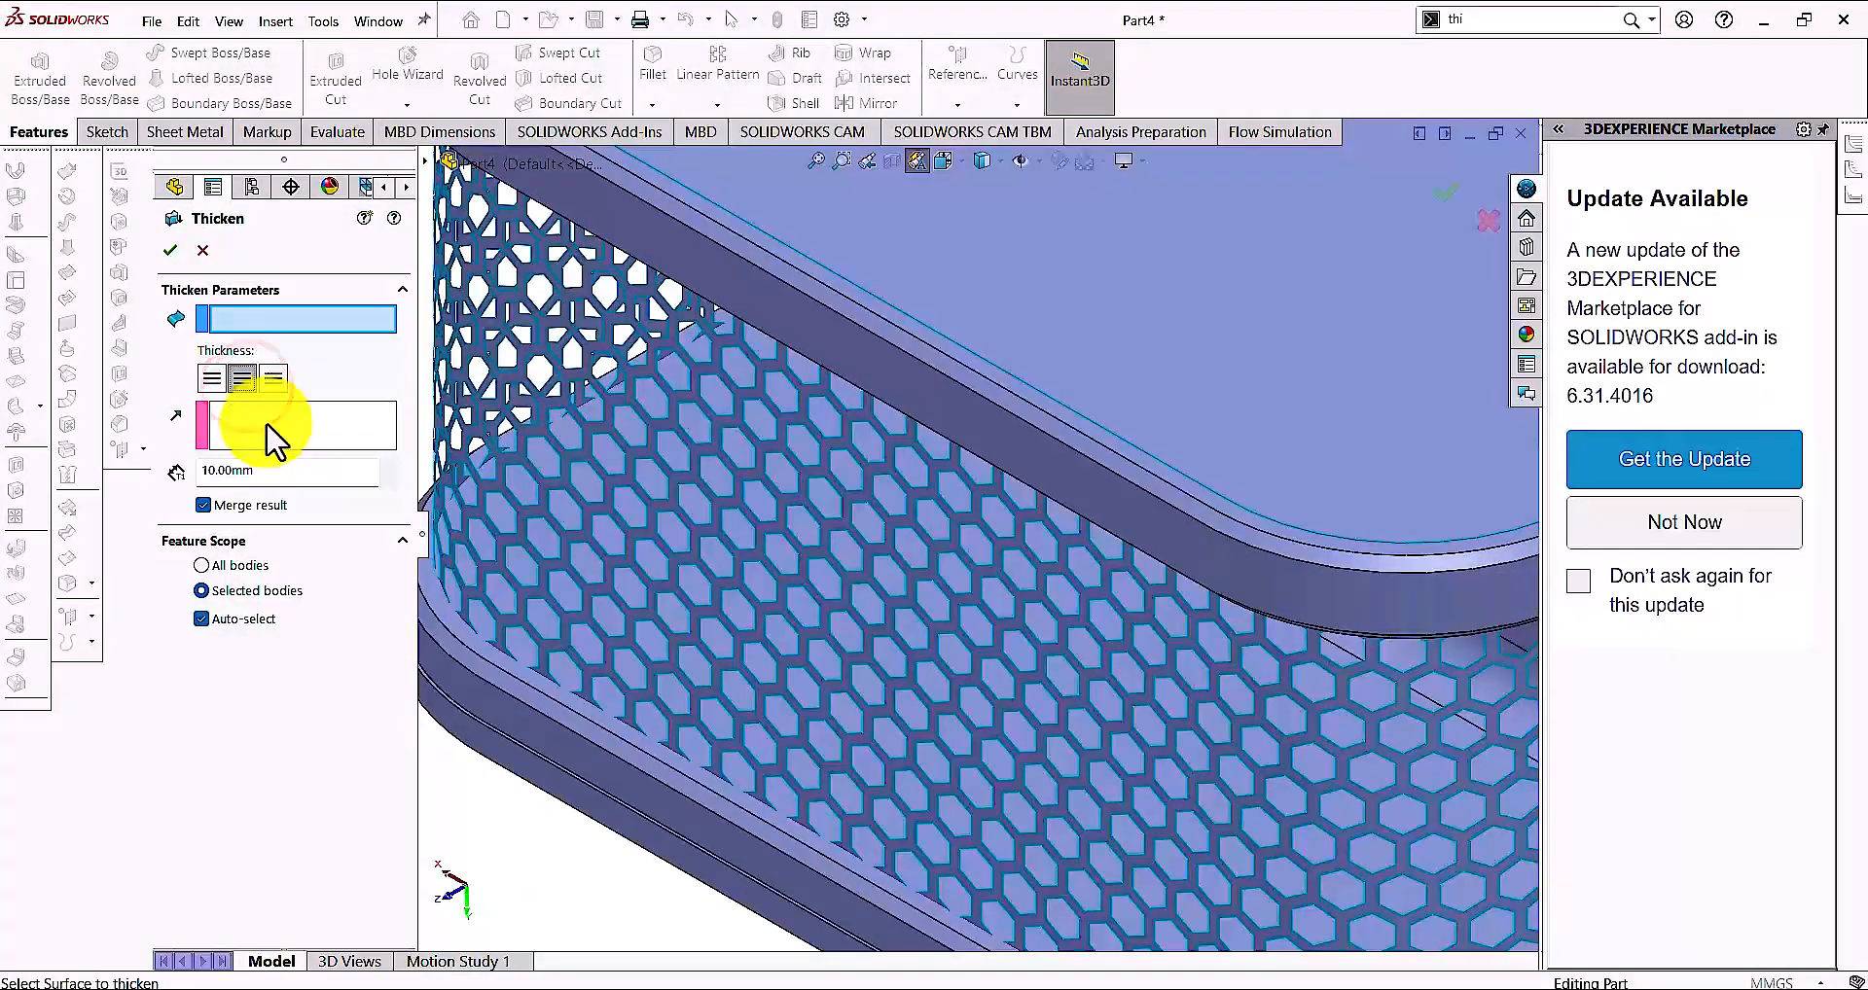
left_click(651, 428)
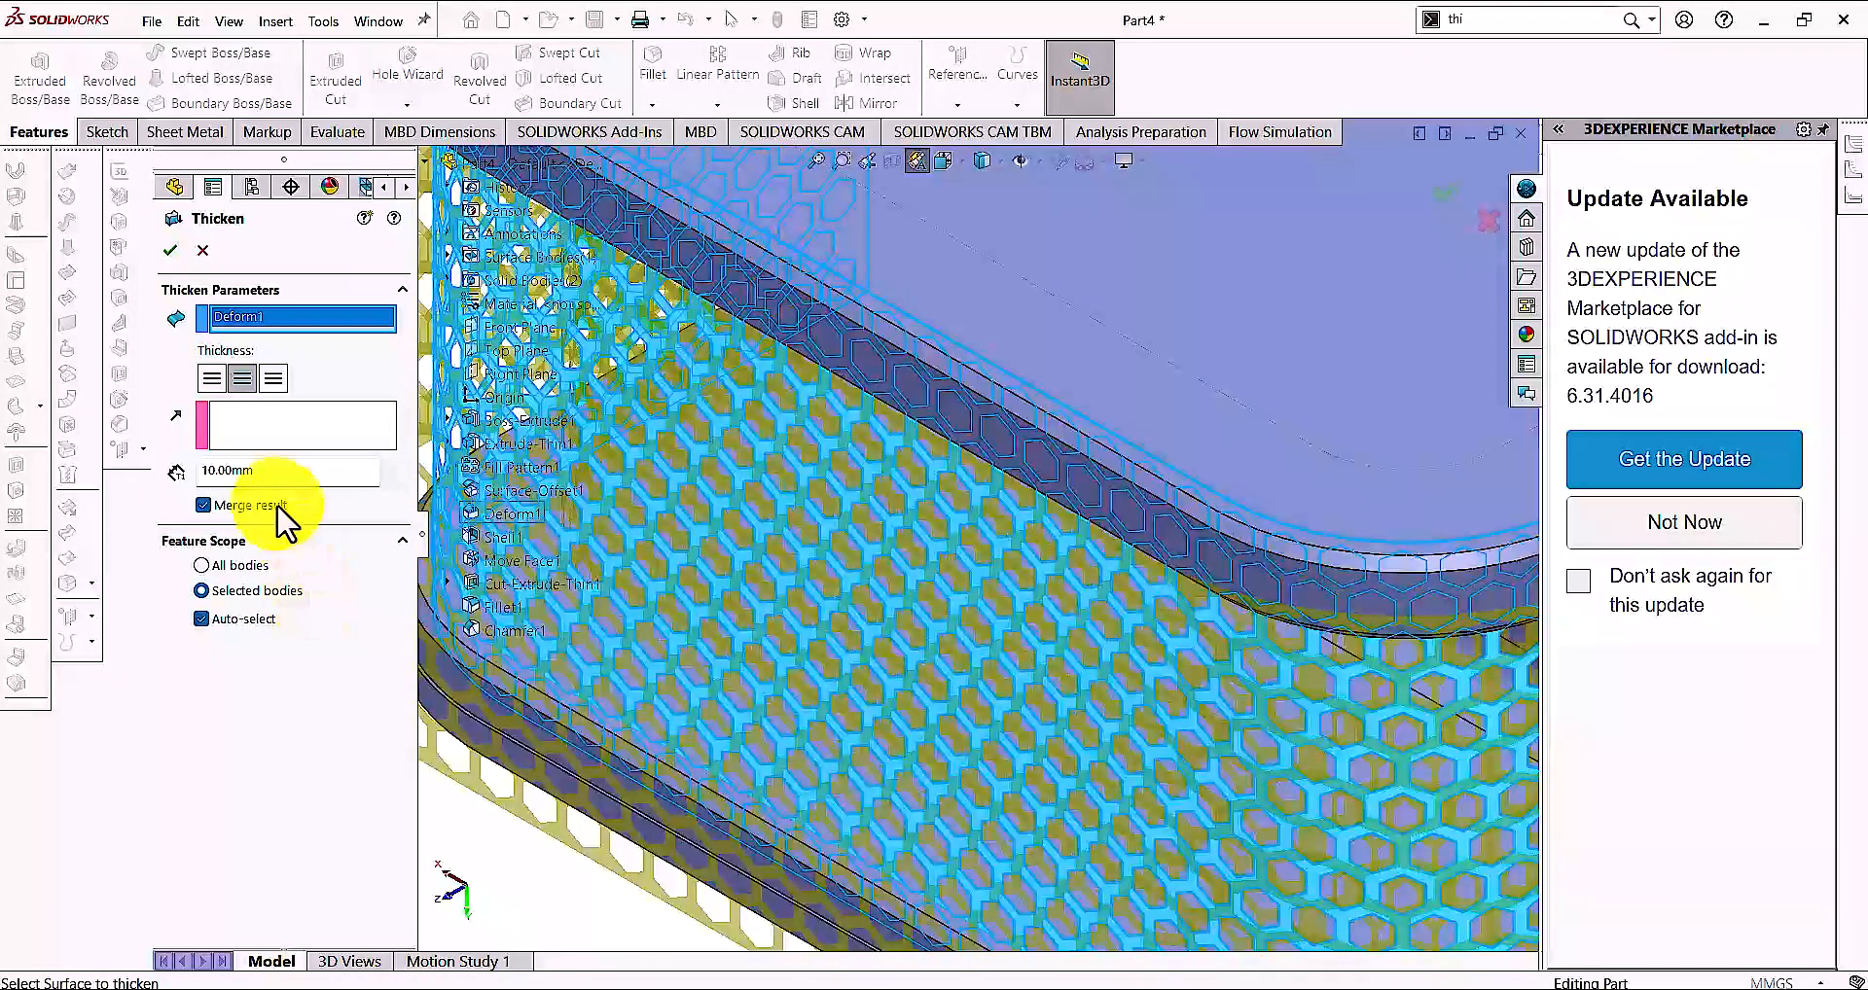
left_click(258, 470)
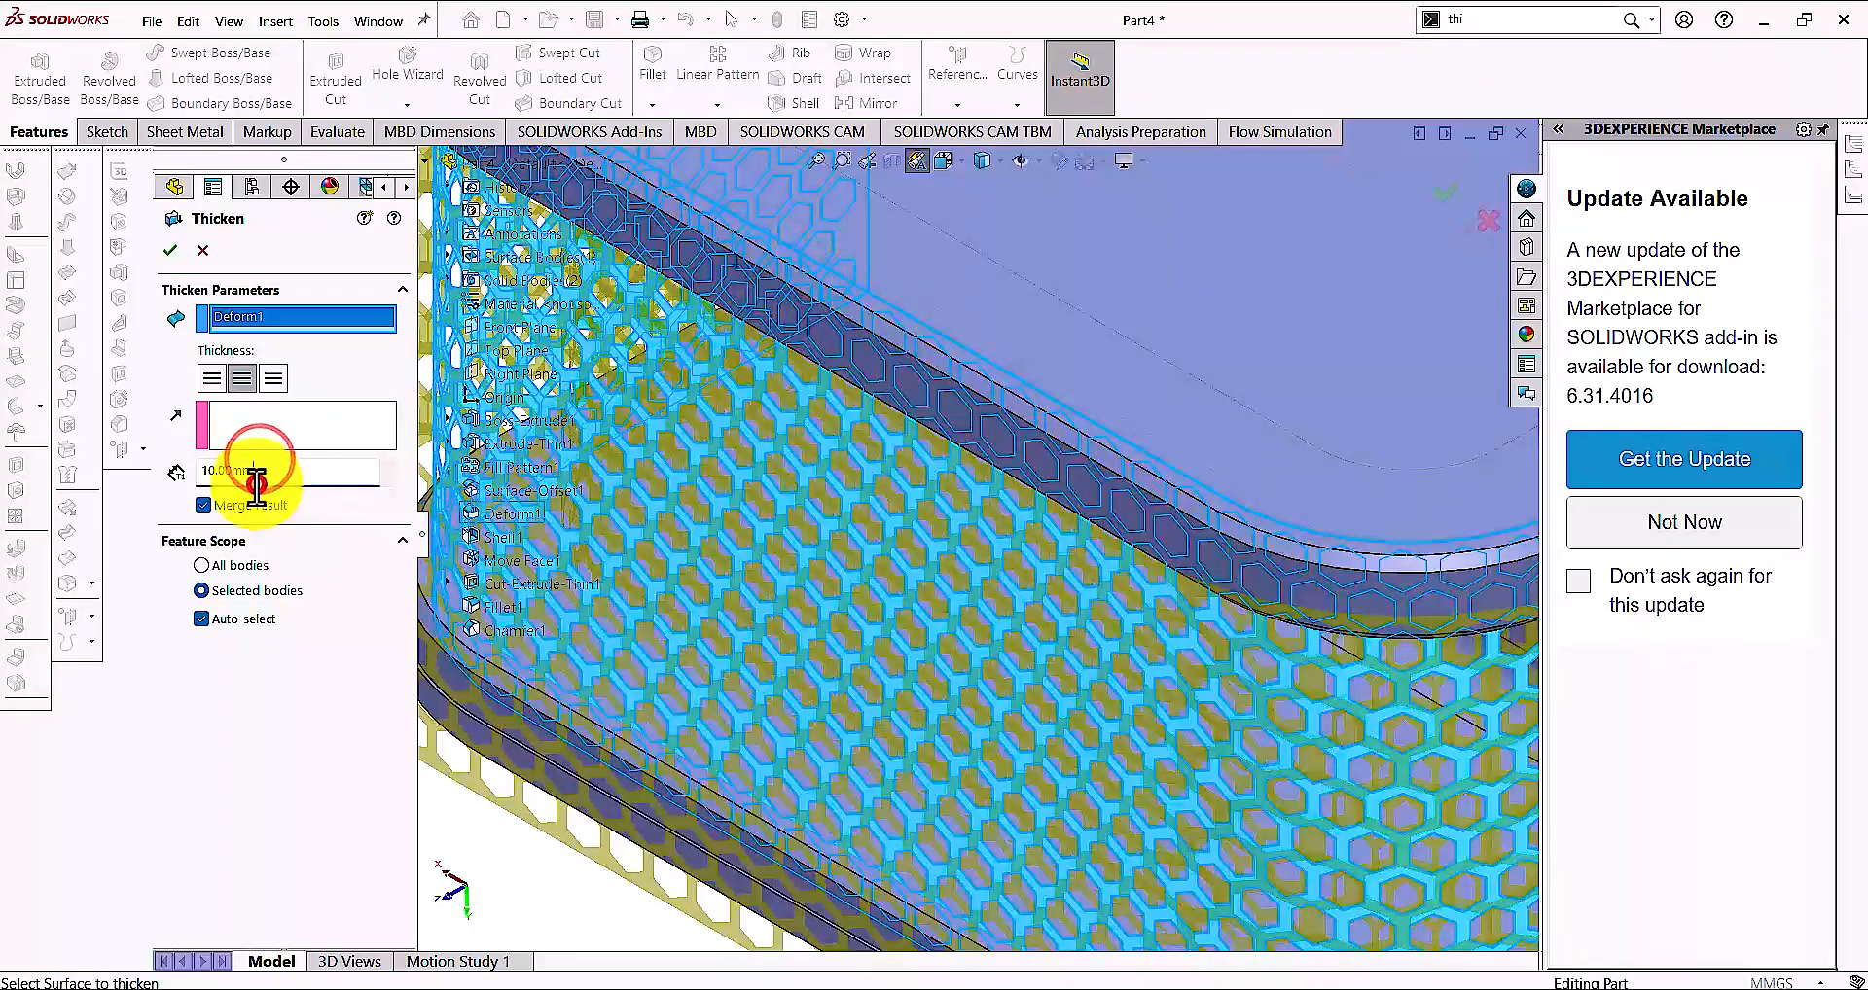
left_click_drag(256, 476, 186, 480)
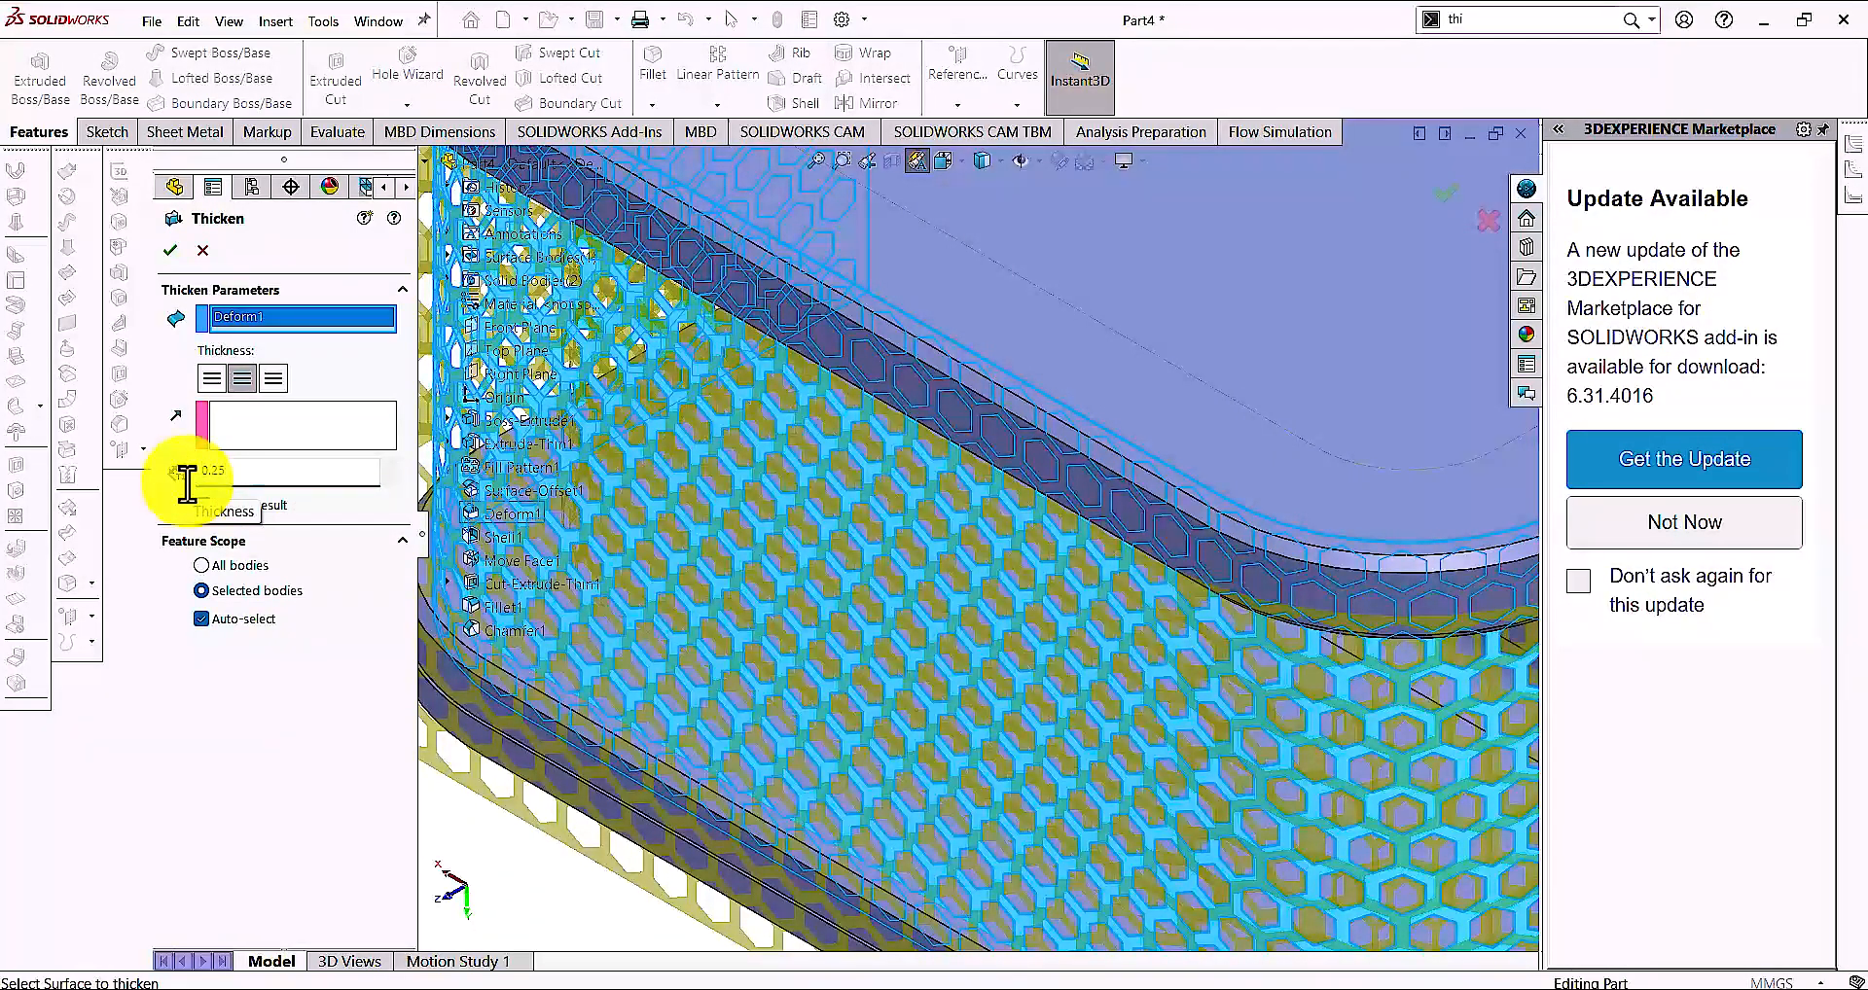
key("Return")
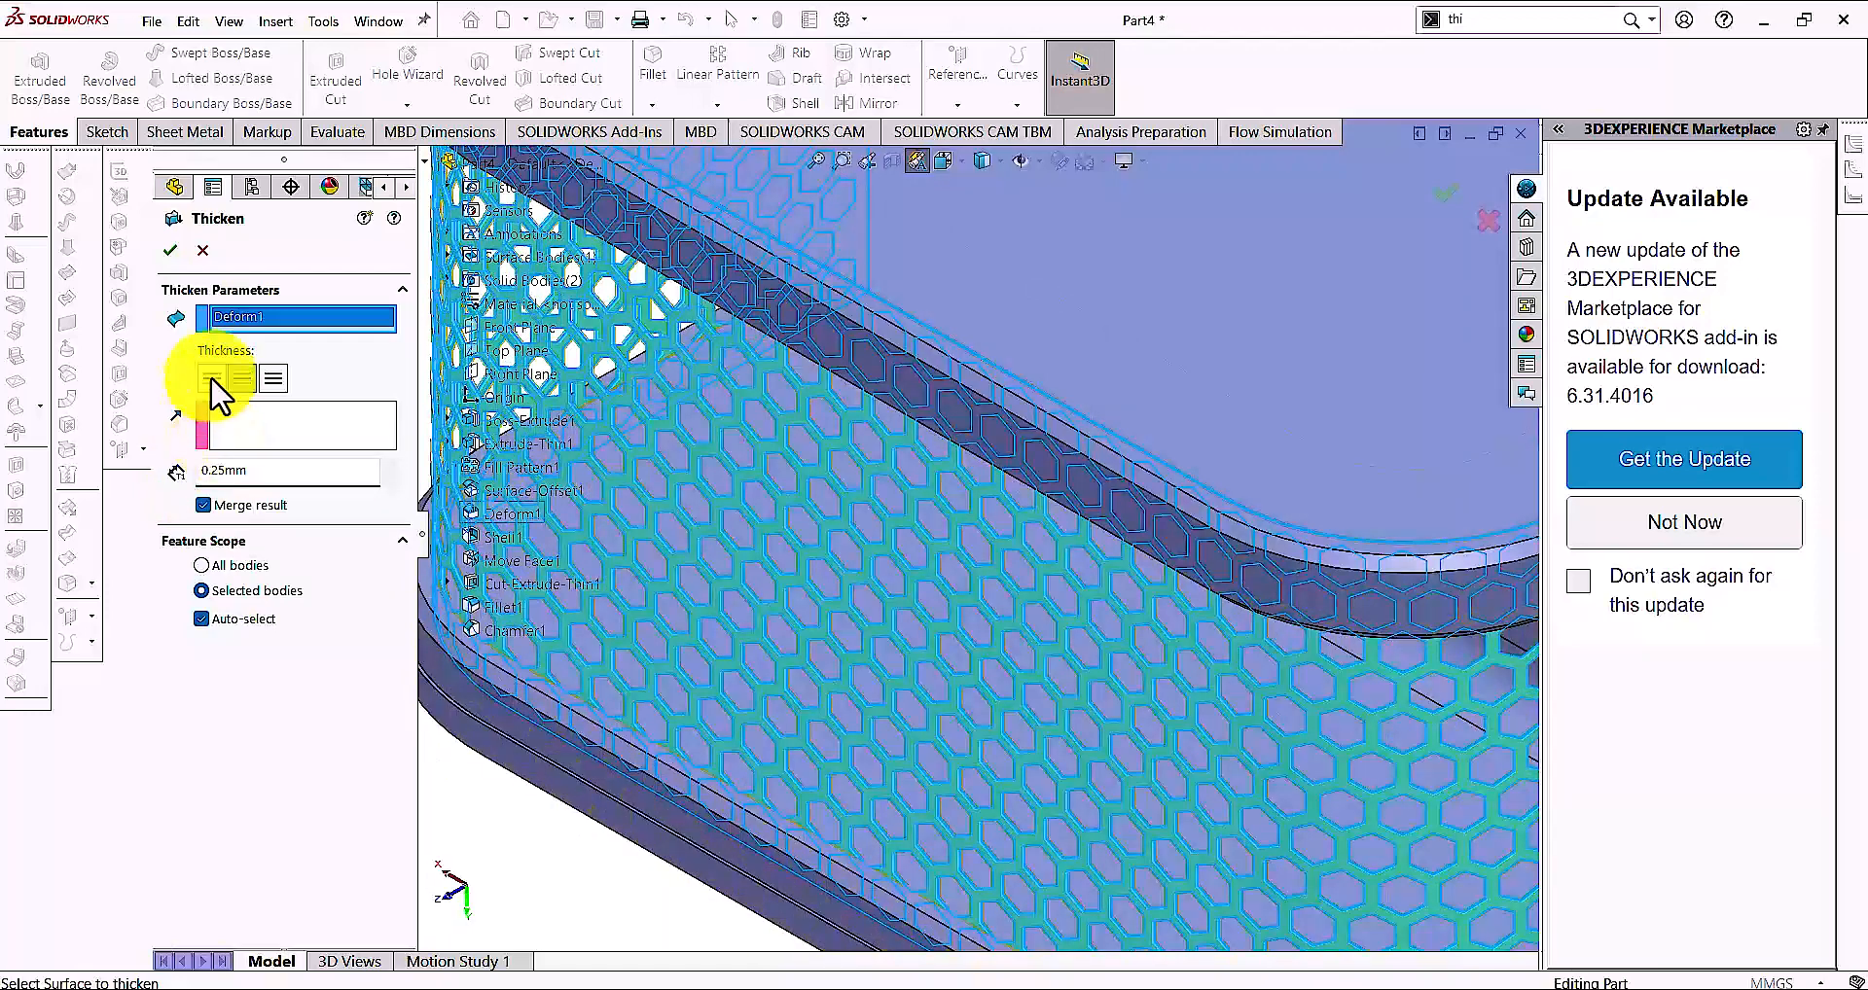
left_click(173, 250)
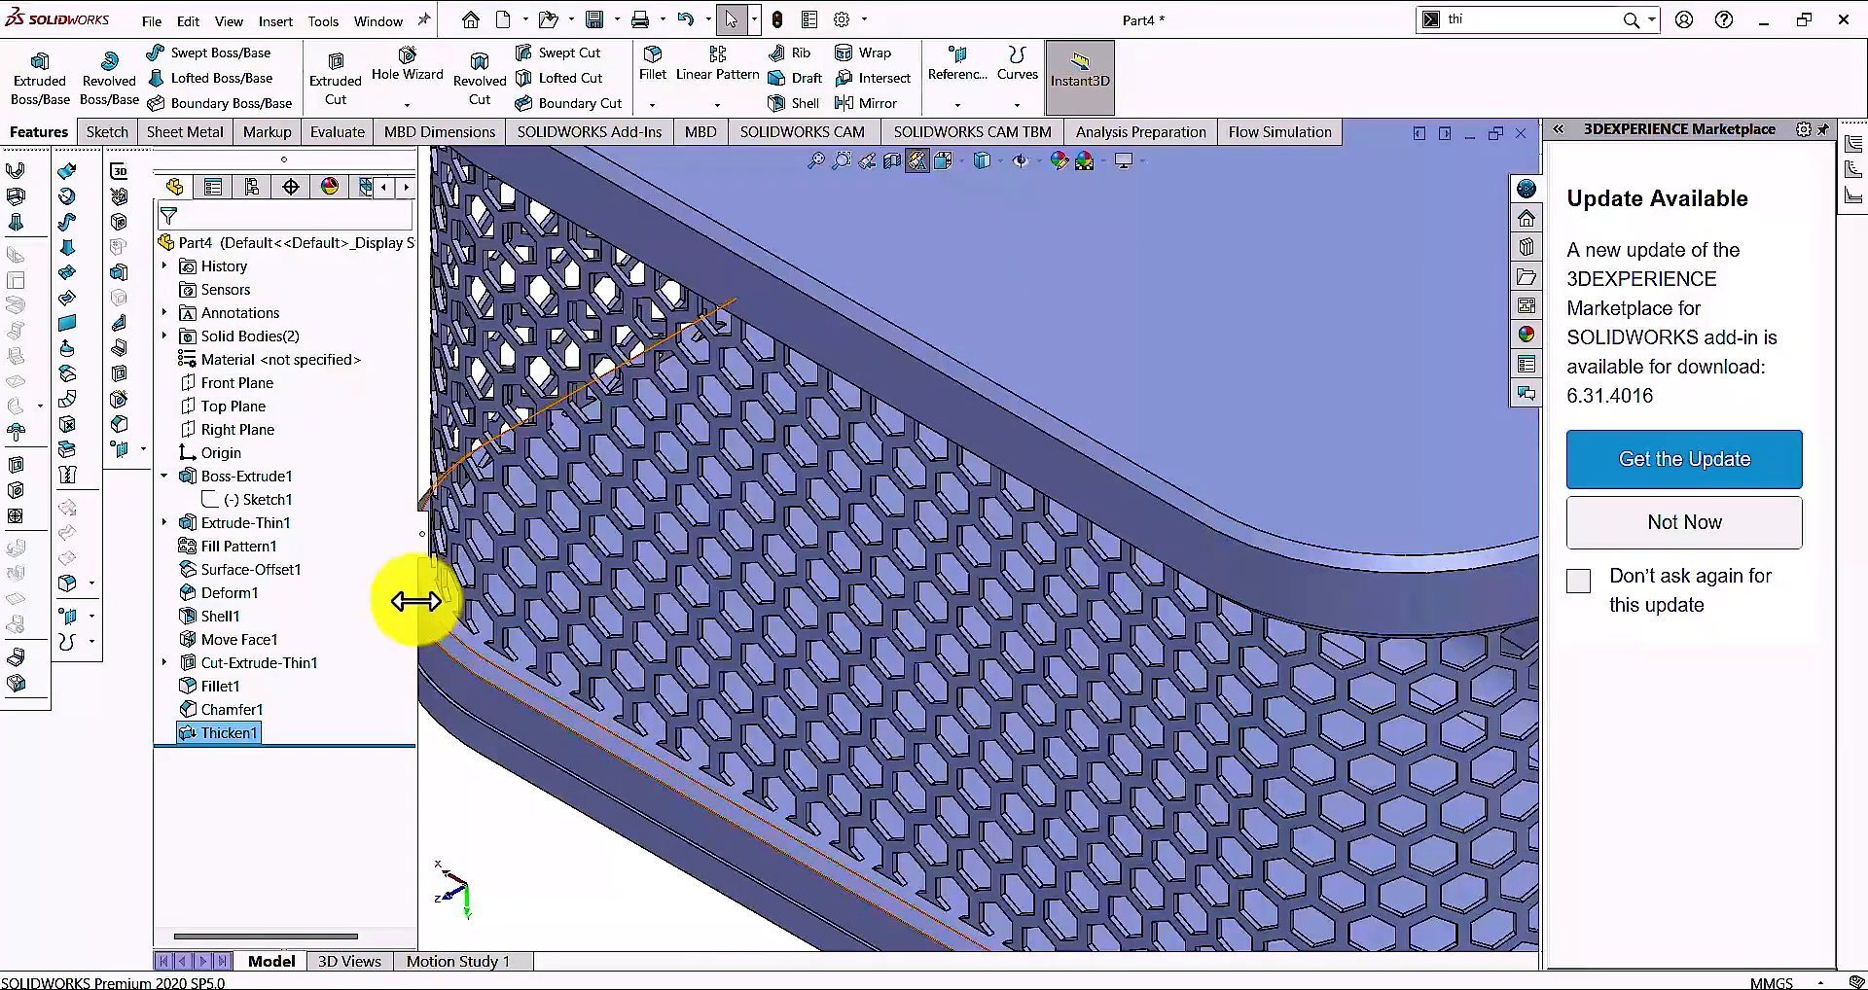
Narrow the feature tree and examine the thickened perforated sheet in the frame, close up and as a whole
left_click_drag(417, 601, 255, 603)
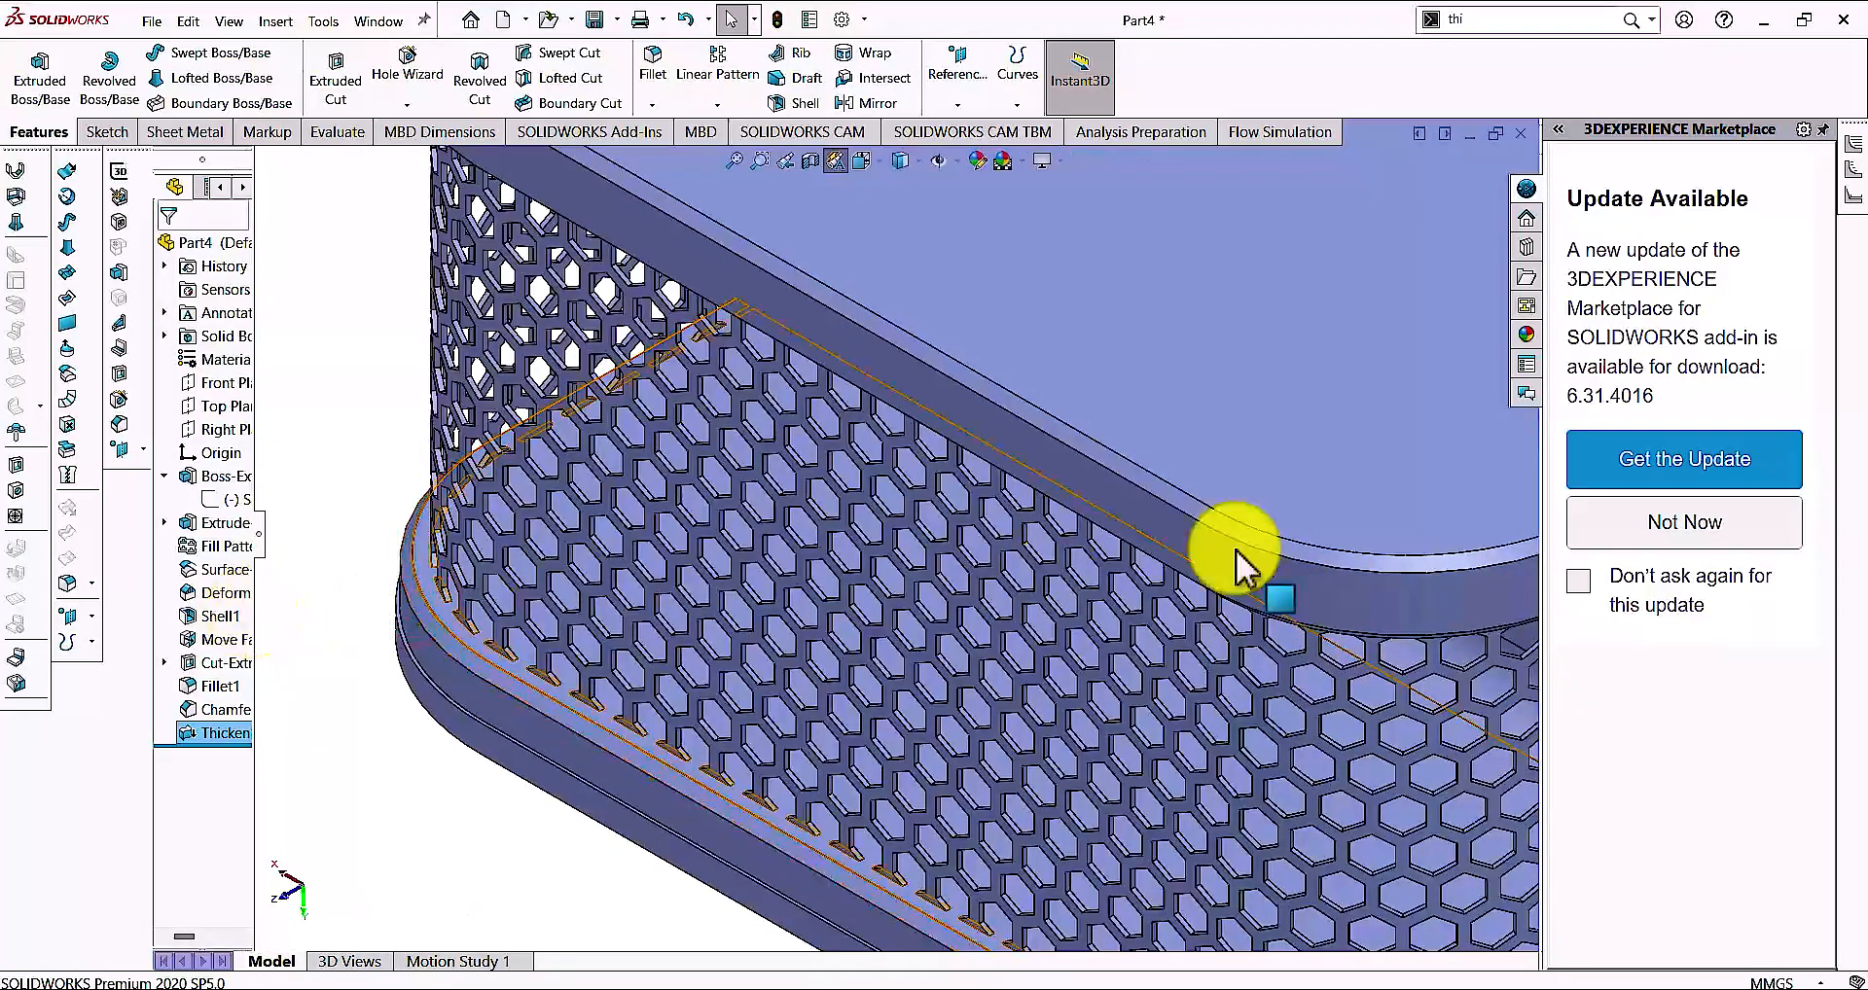
key("f")
scroll(1342, 486, "down", 2)
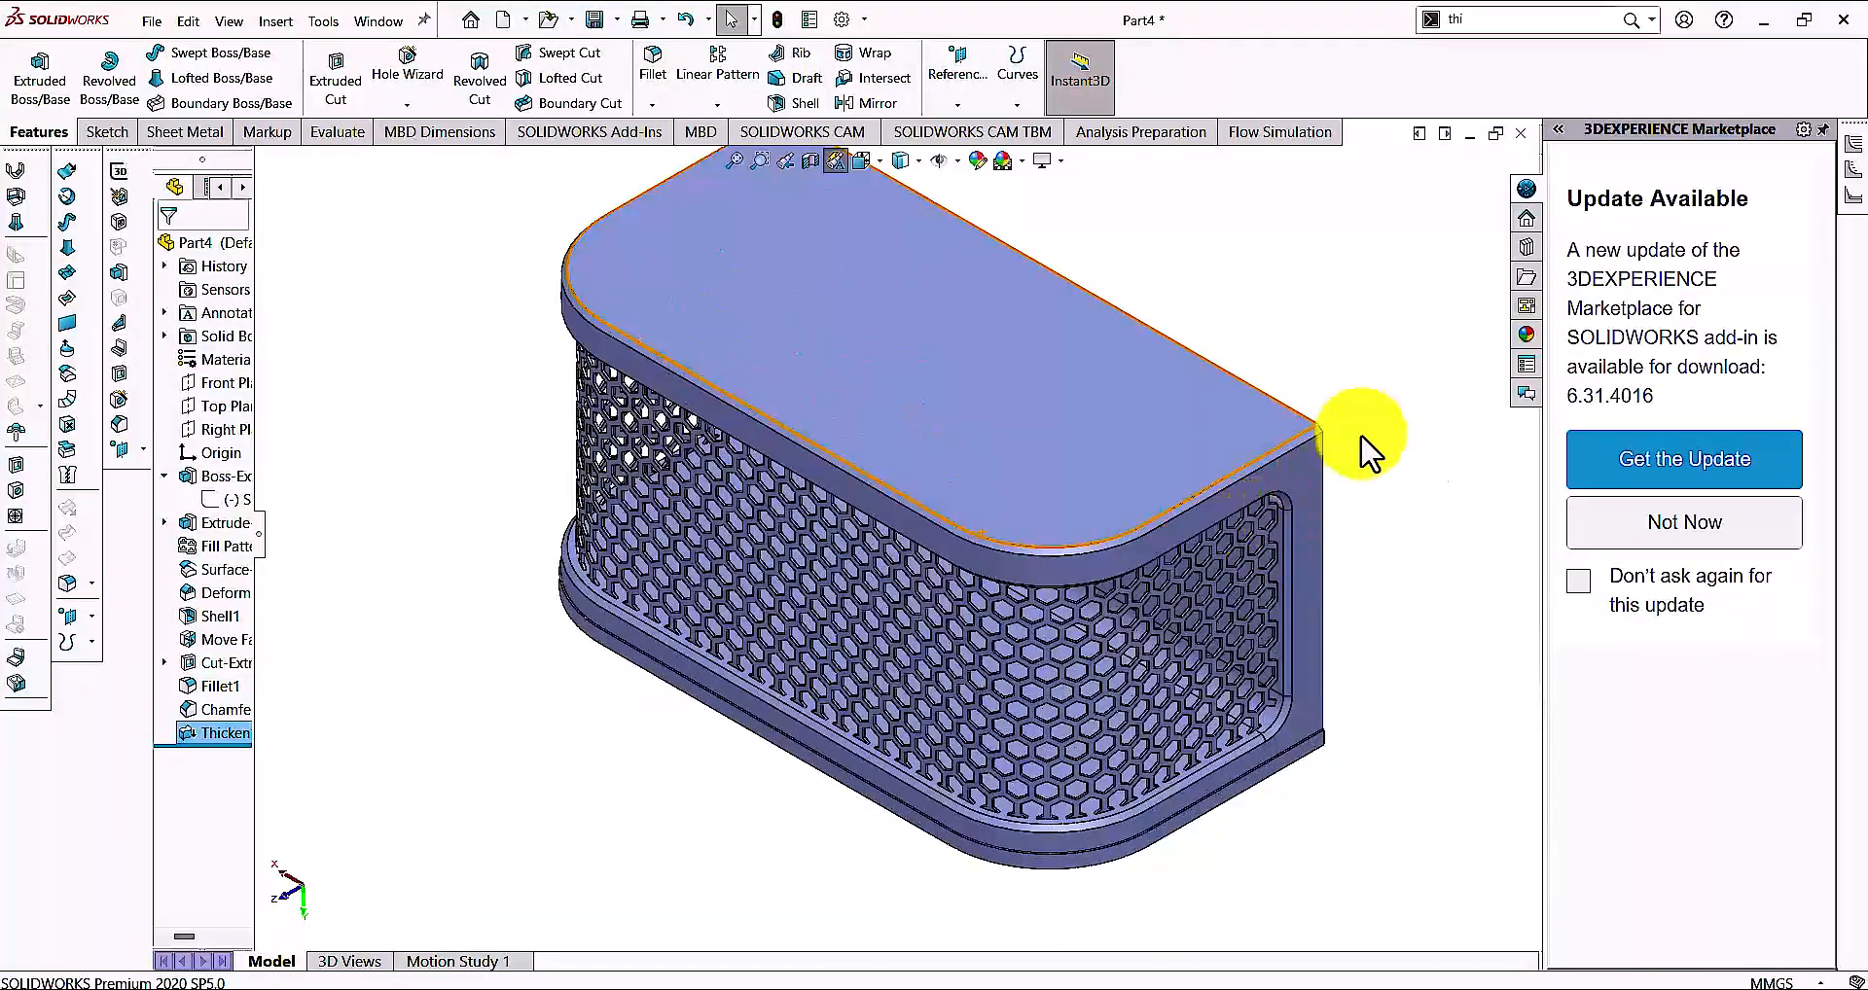
left_click(1370, 425)
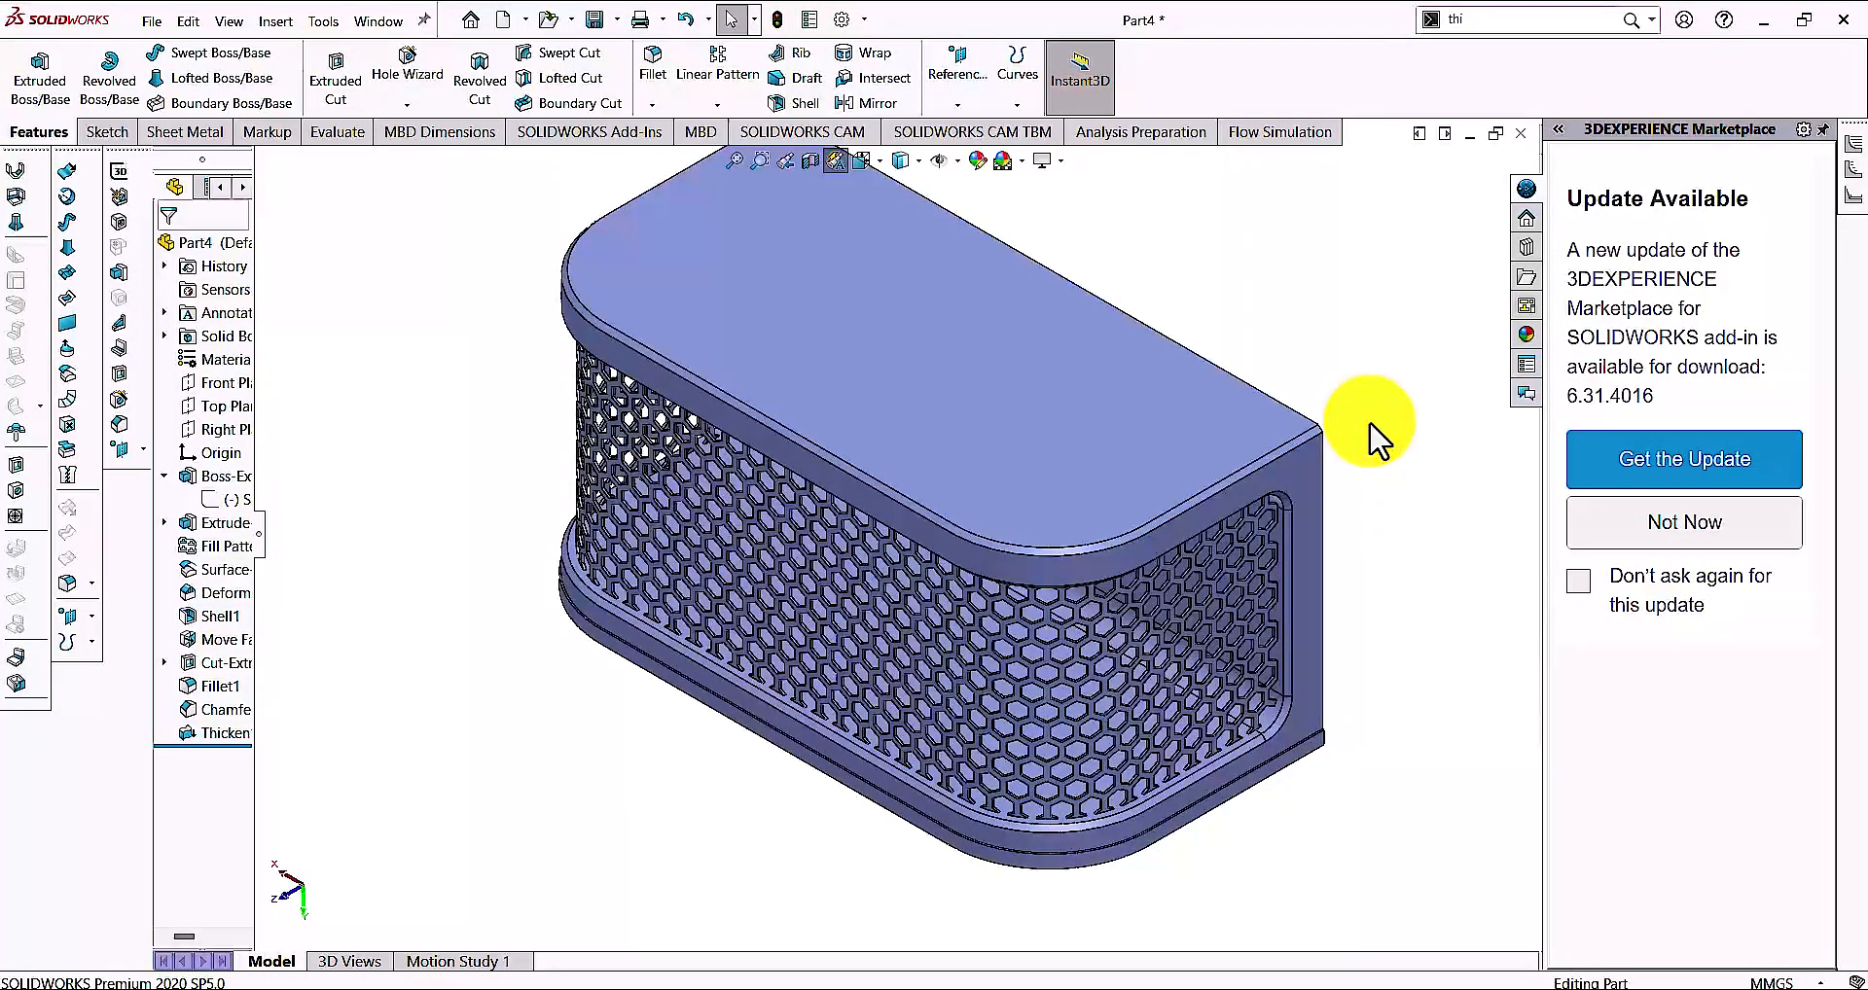
key("f")
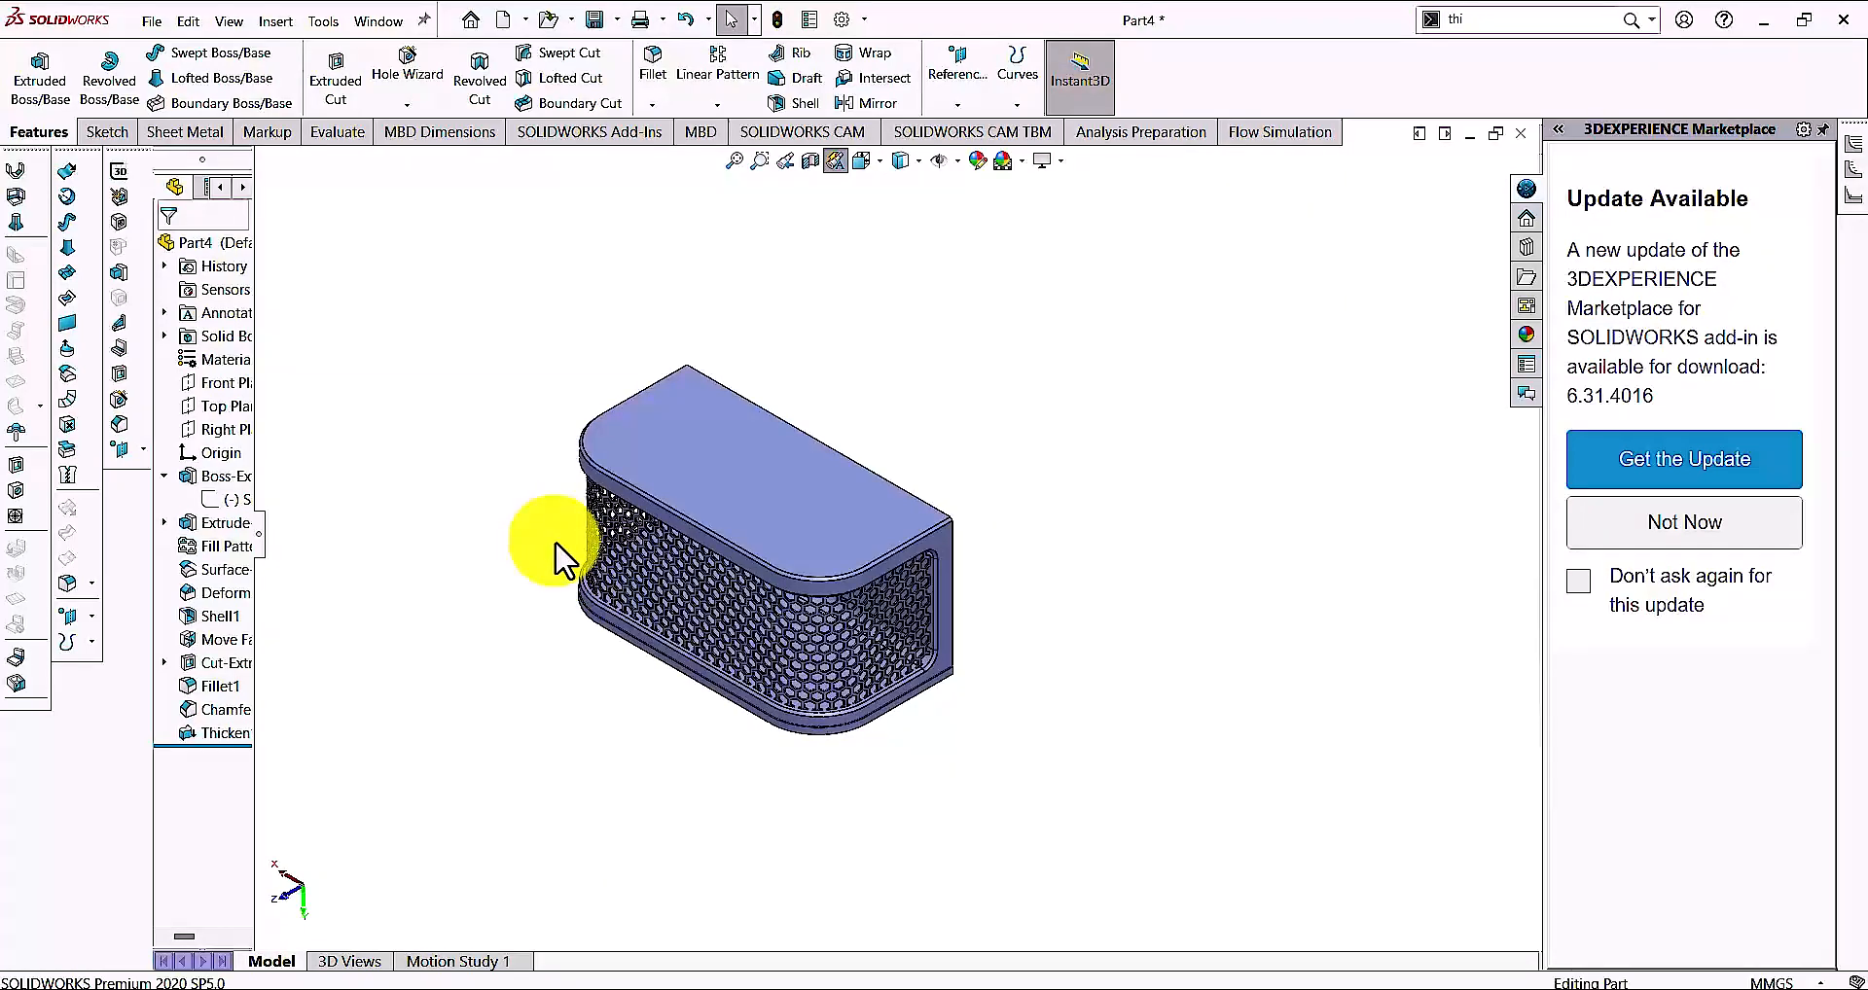
scroll(556, 544, "up", 2)
scroll(555, 543, "down", 3)
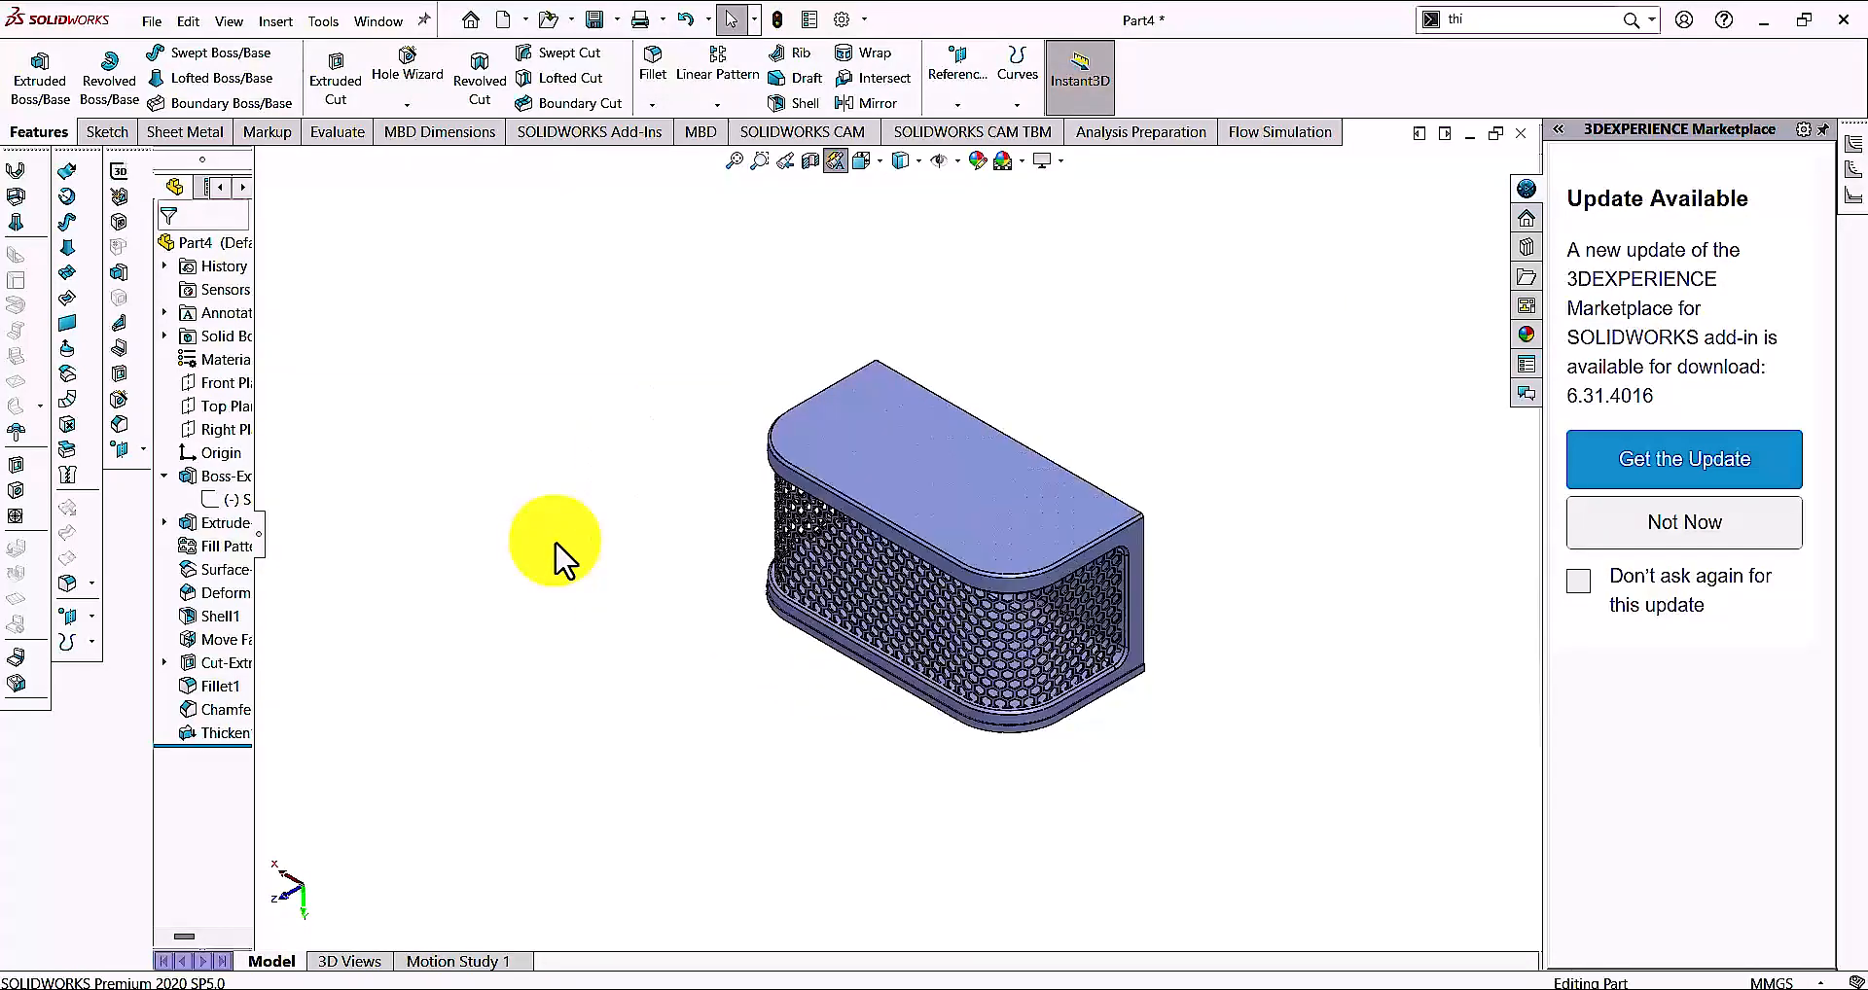
Apply the satin finish stainless steel appearance from the steel metals to the body of the frame
left_click(1029, 465)
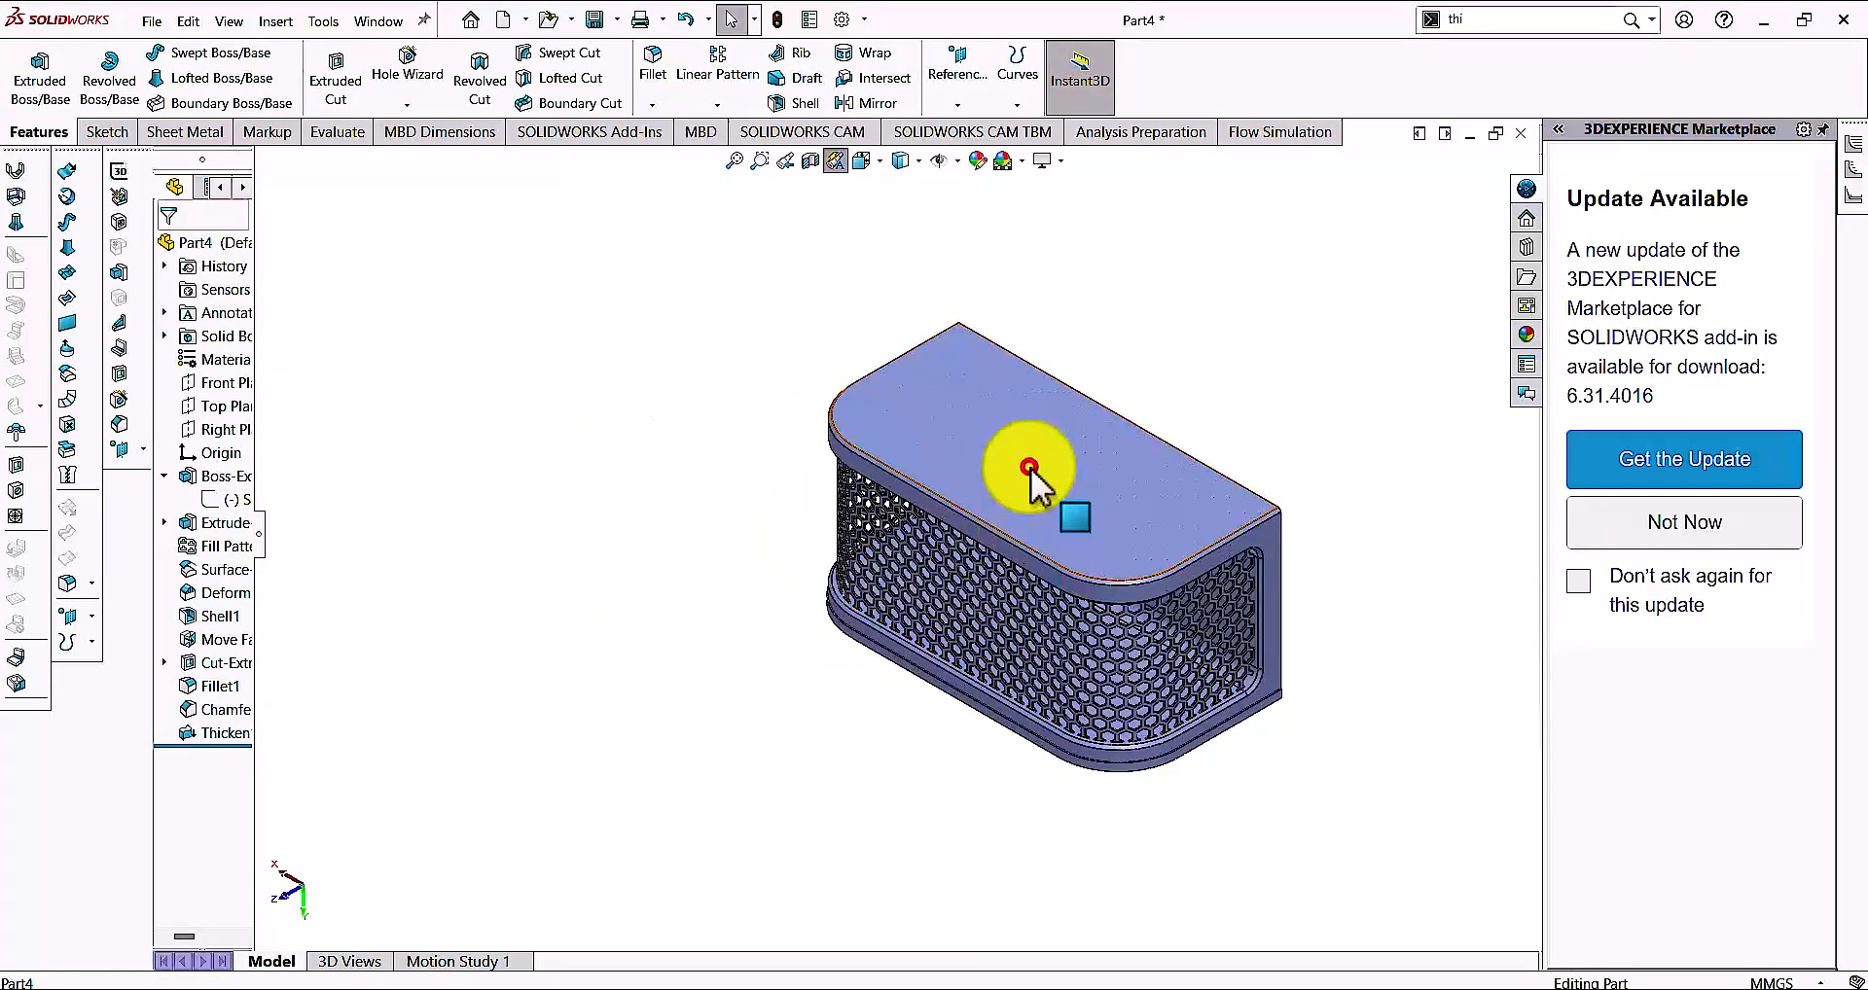
right_click(1029, 465)
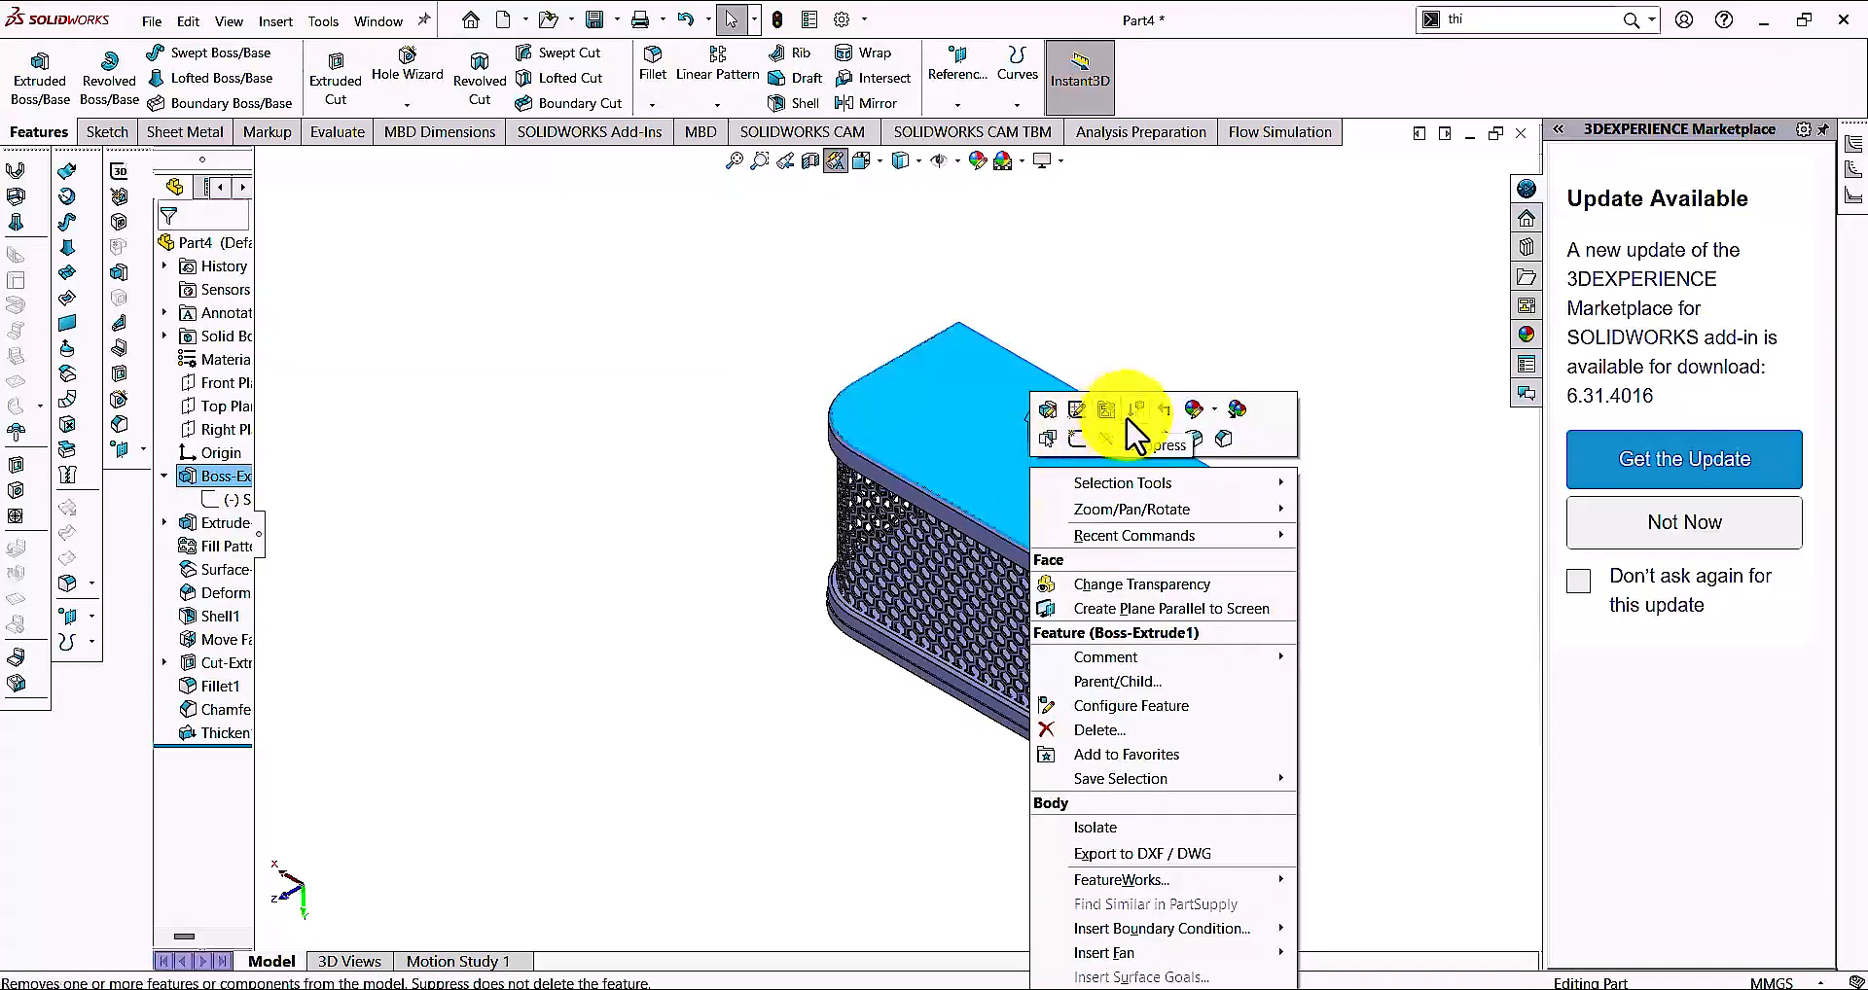
left_click(1190, 411)
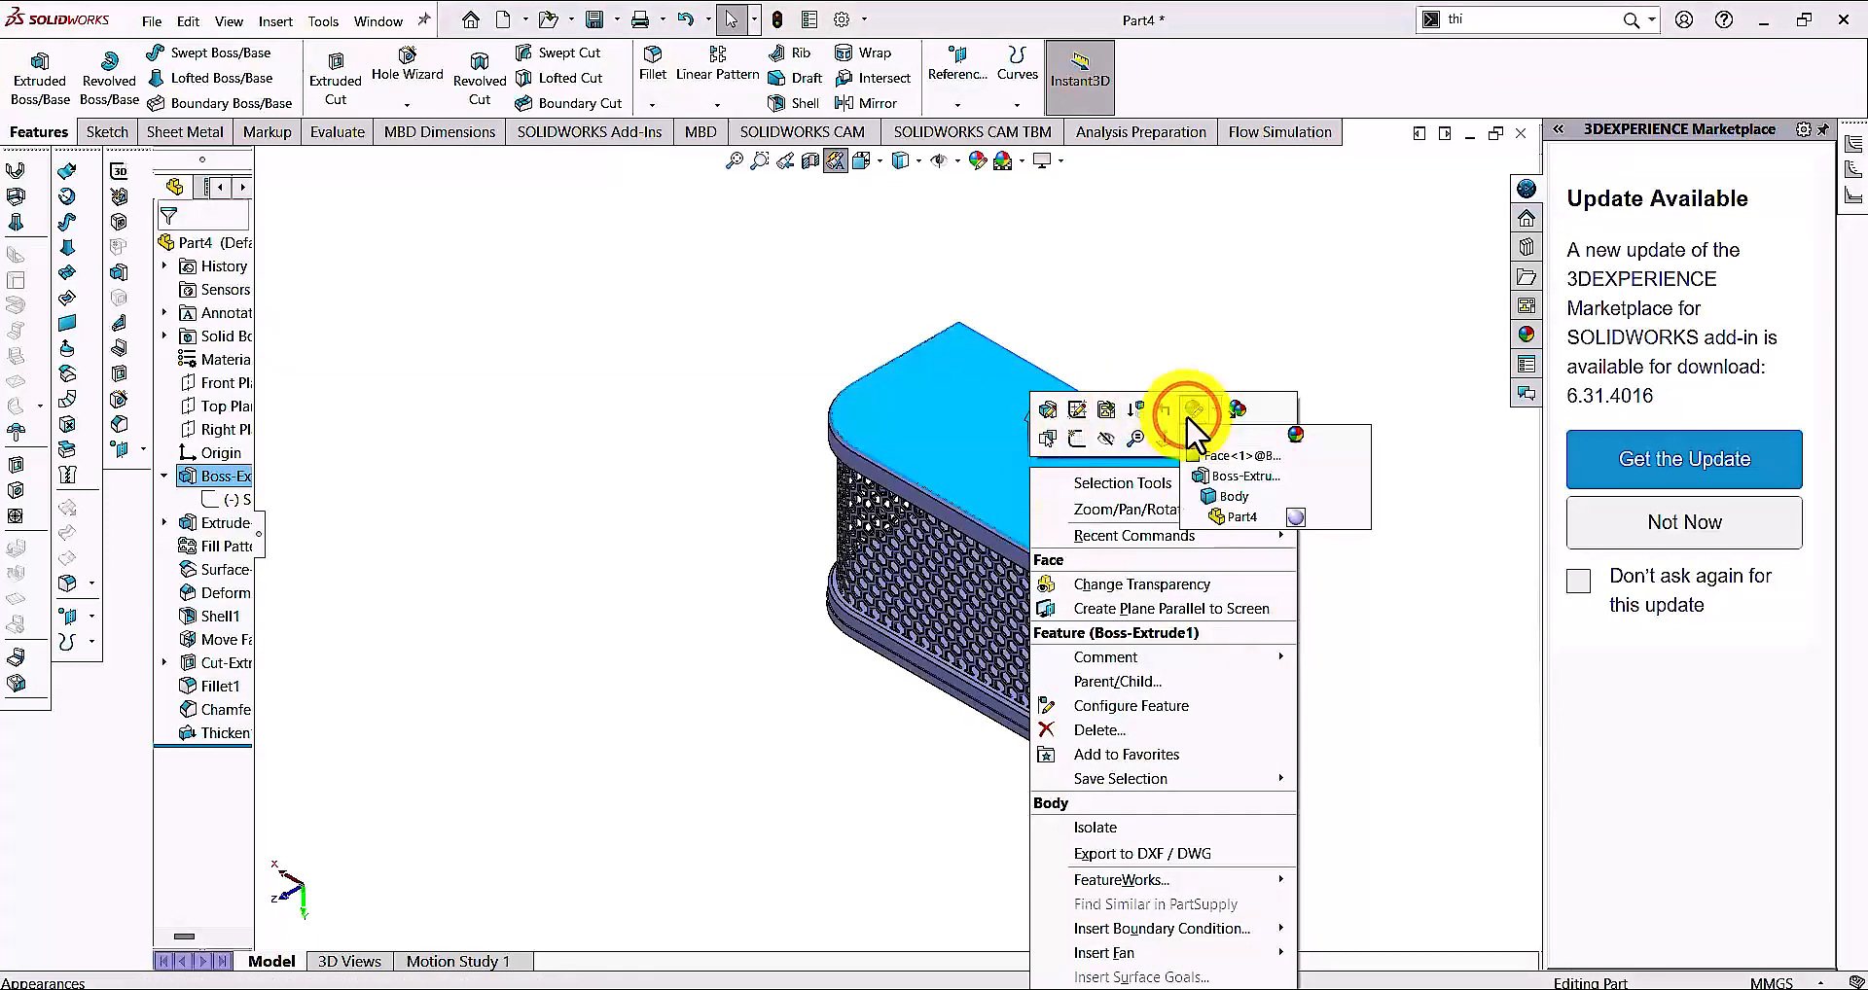
left_click(1220, 454)
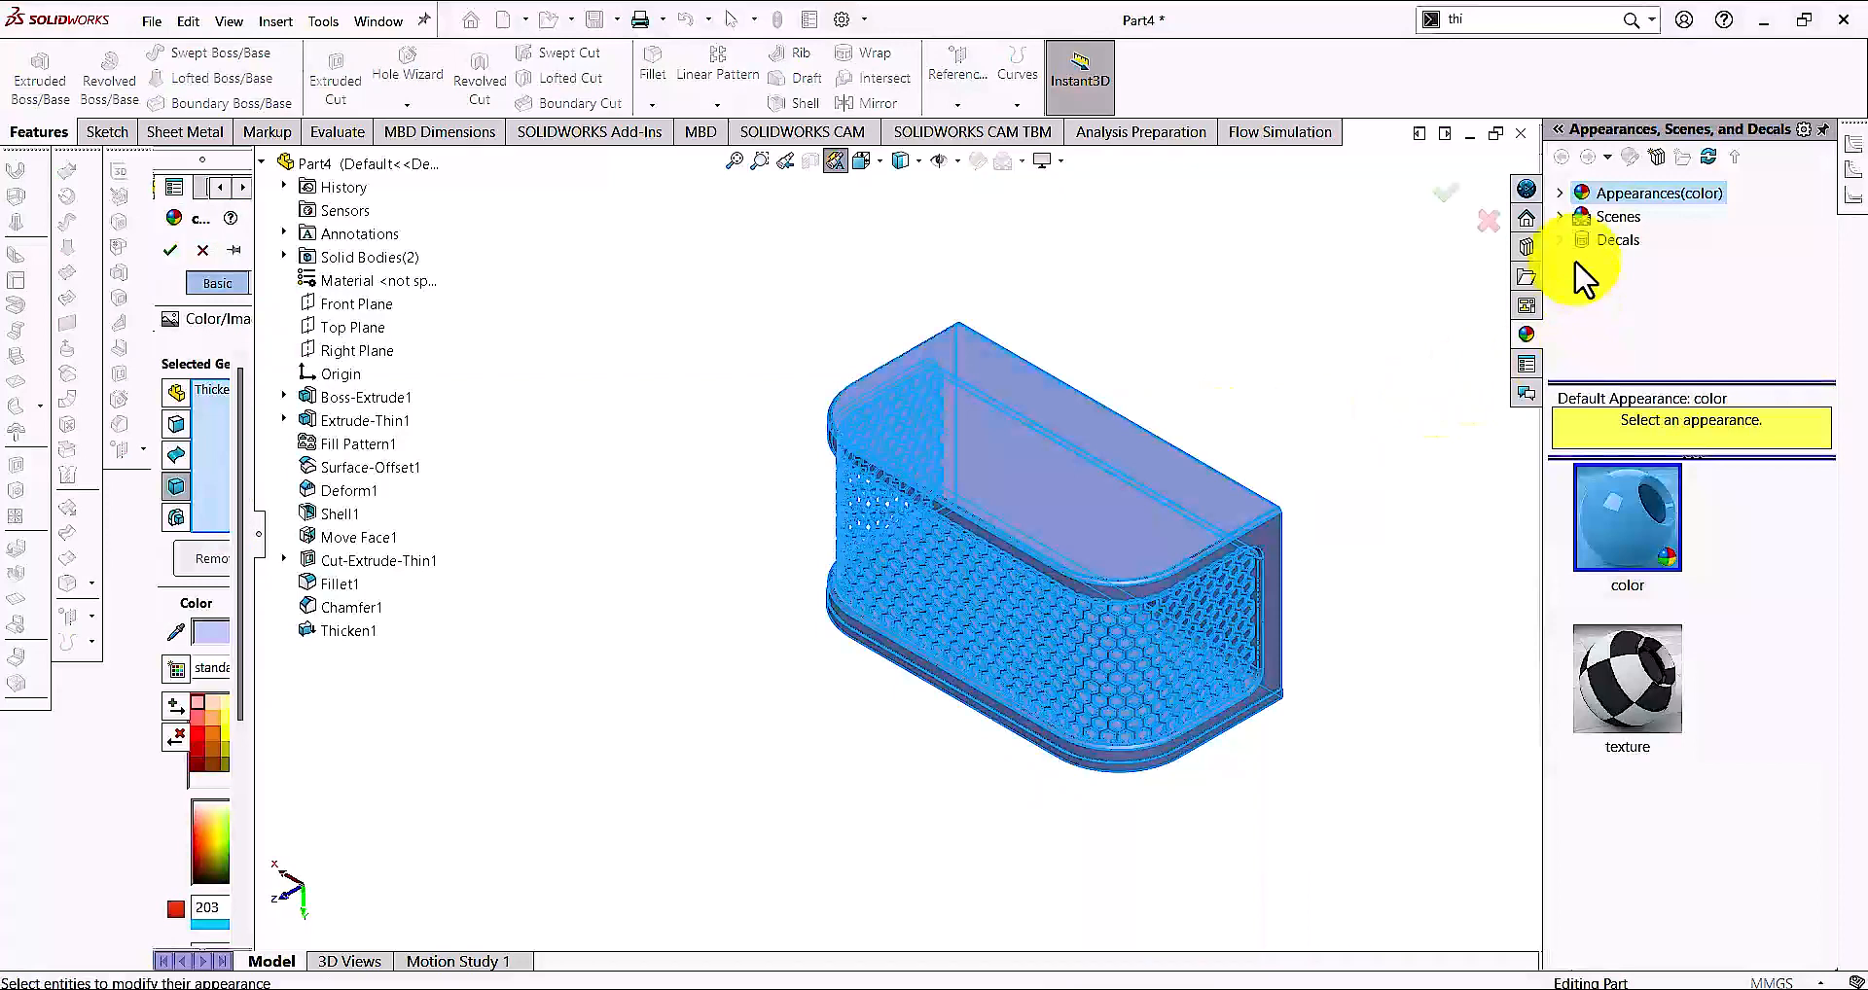
left_click(1562, 195)
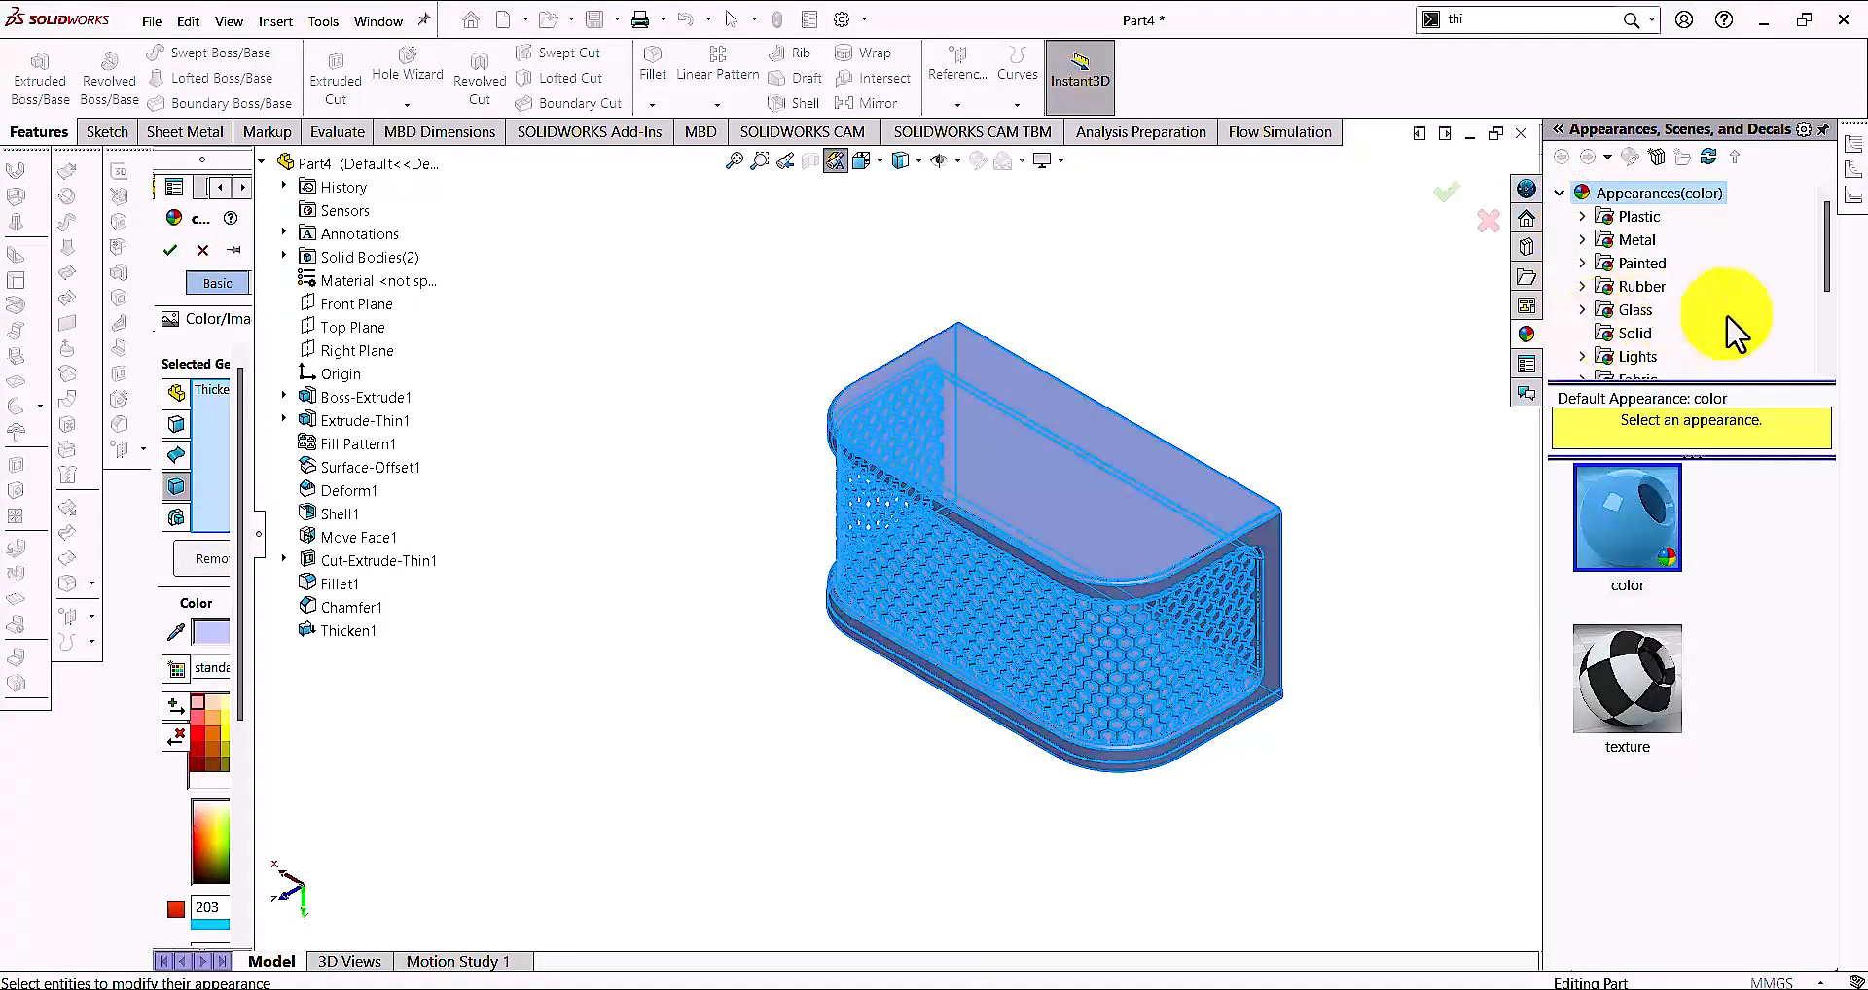
left_click(1584, 240)
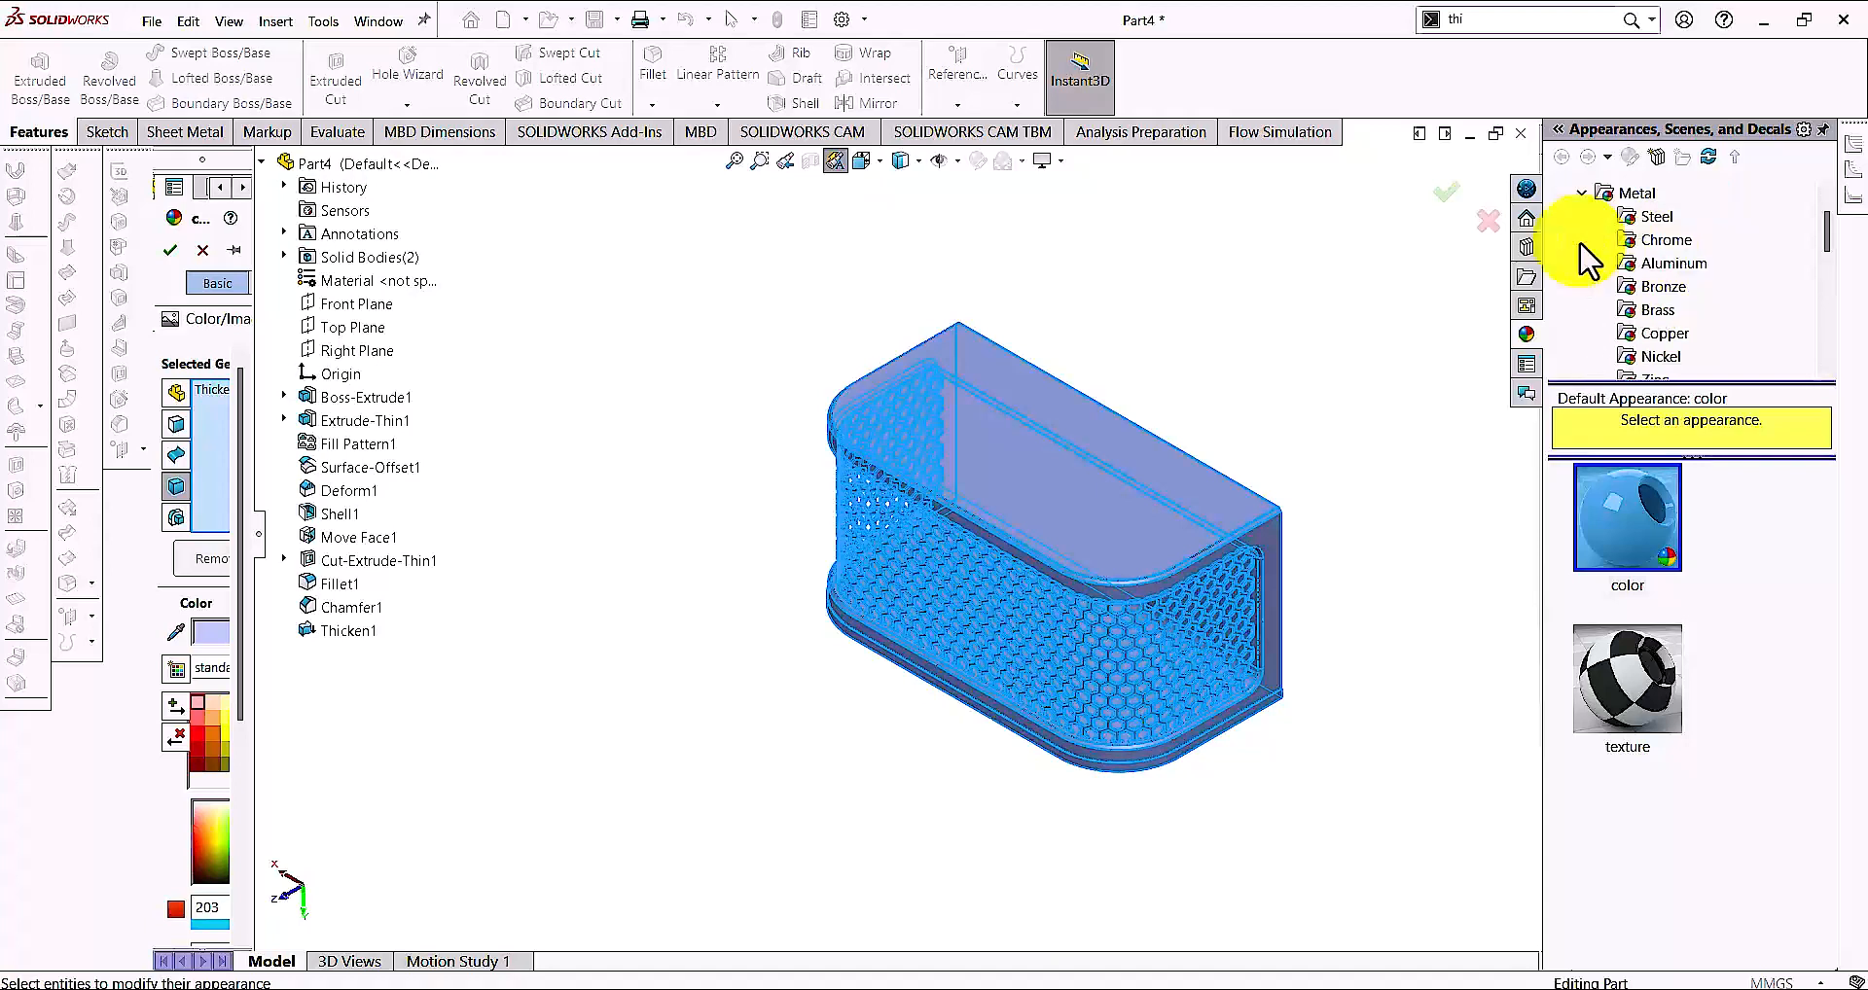
left_click(1644, 218)
scroll(1605, 642, "down", 1)
left_click(1654, 660)
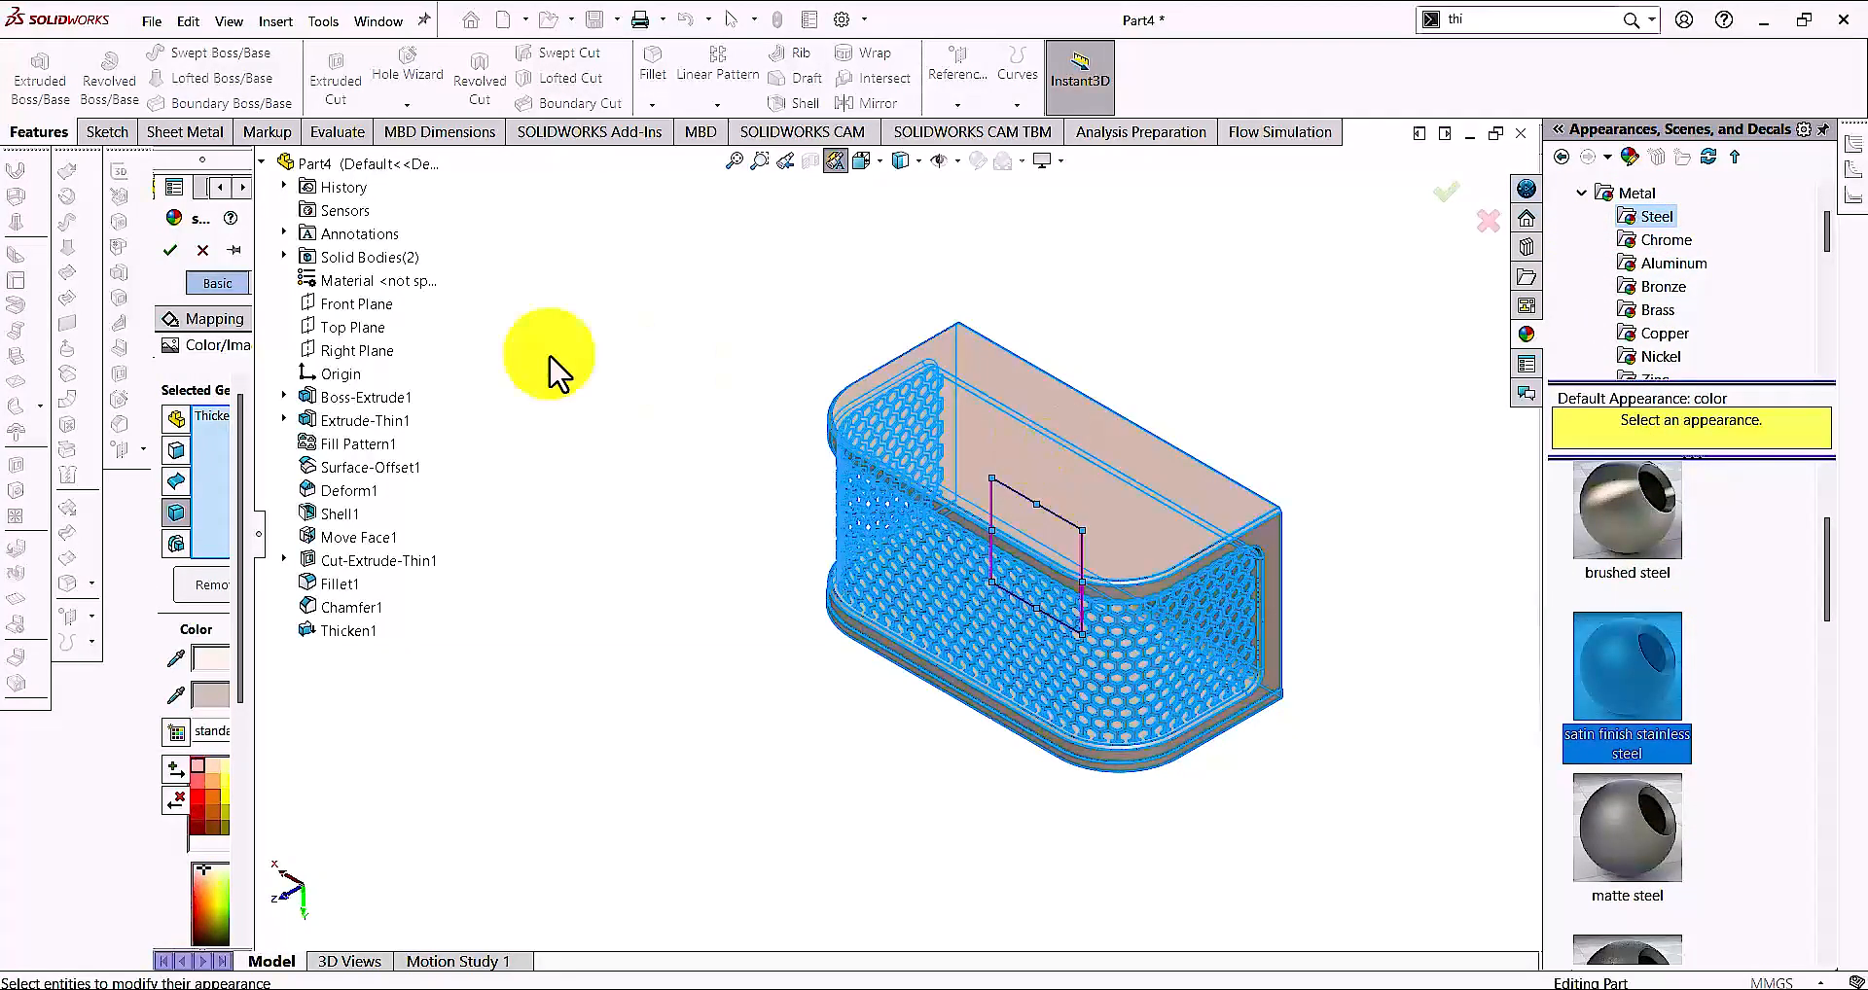
left_click(163, 253)
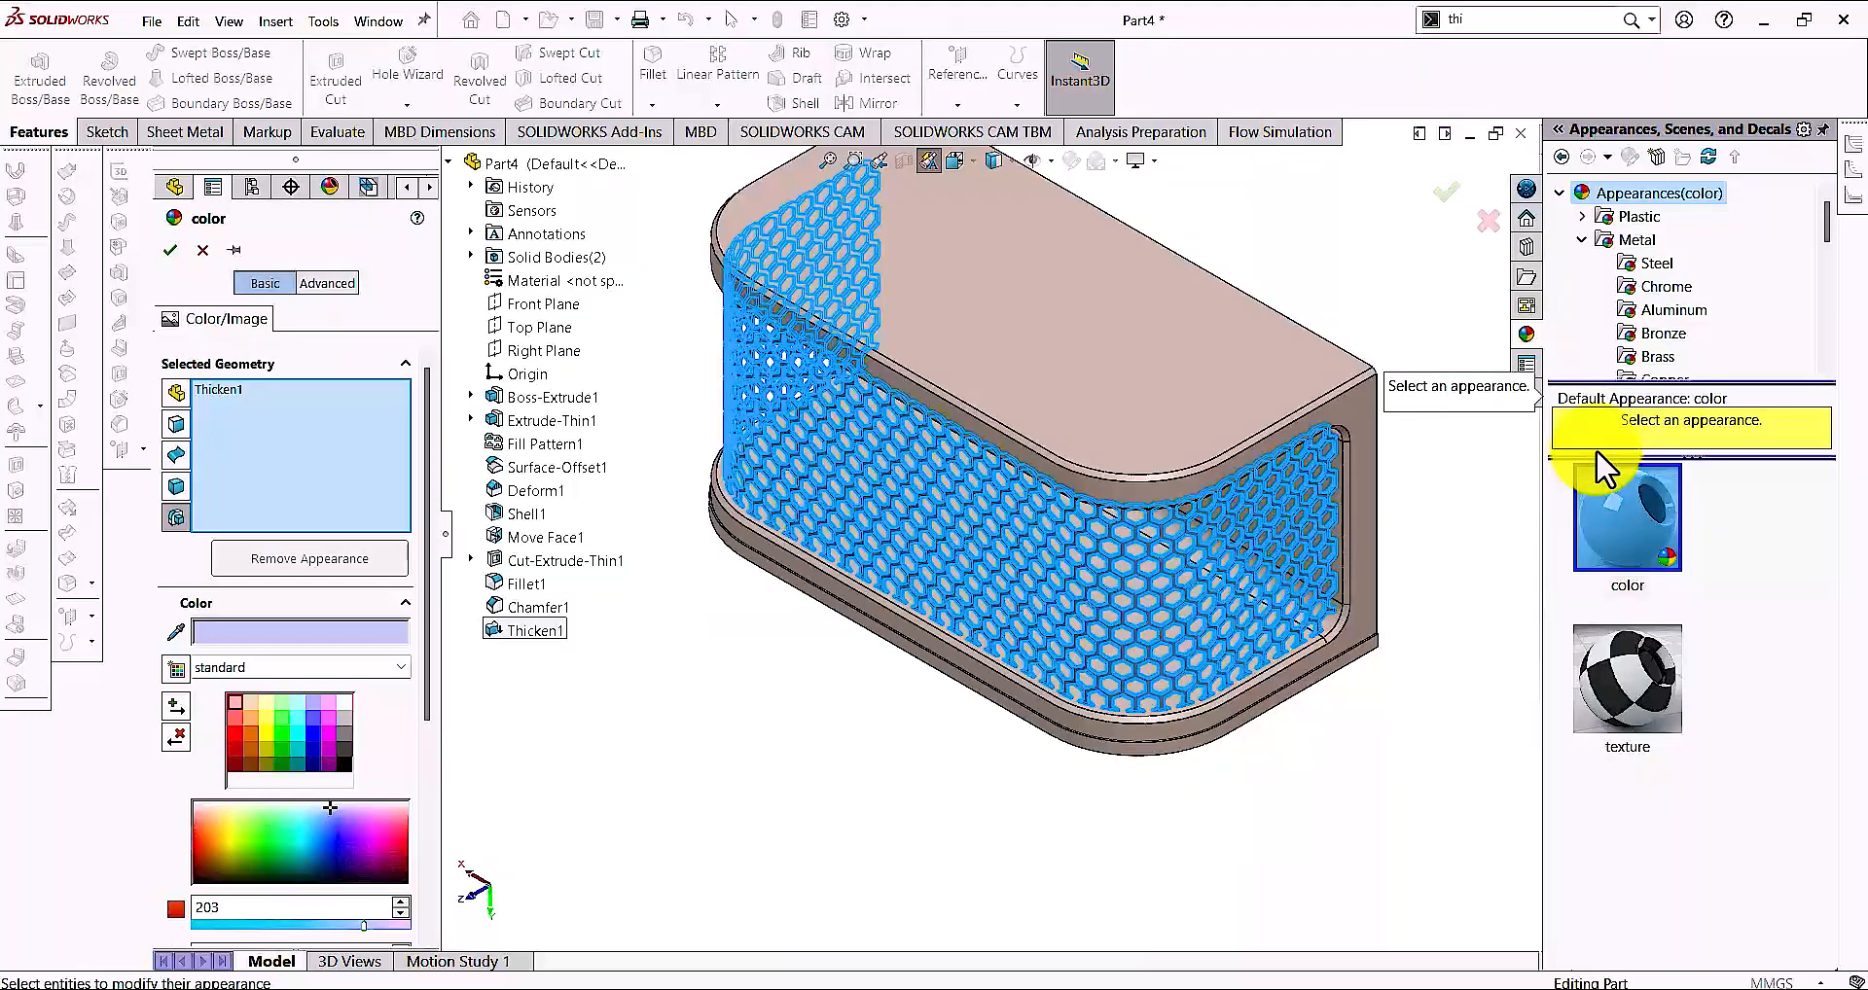
Give the thickened perforated sheet feature the matte steel appearance with a light orange colour
left_click(1644, 263)
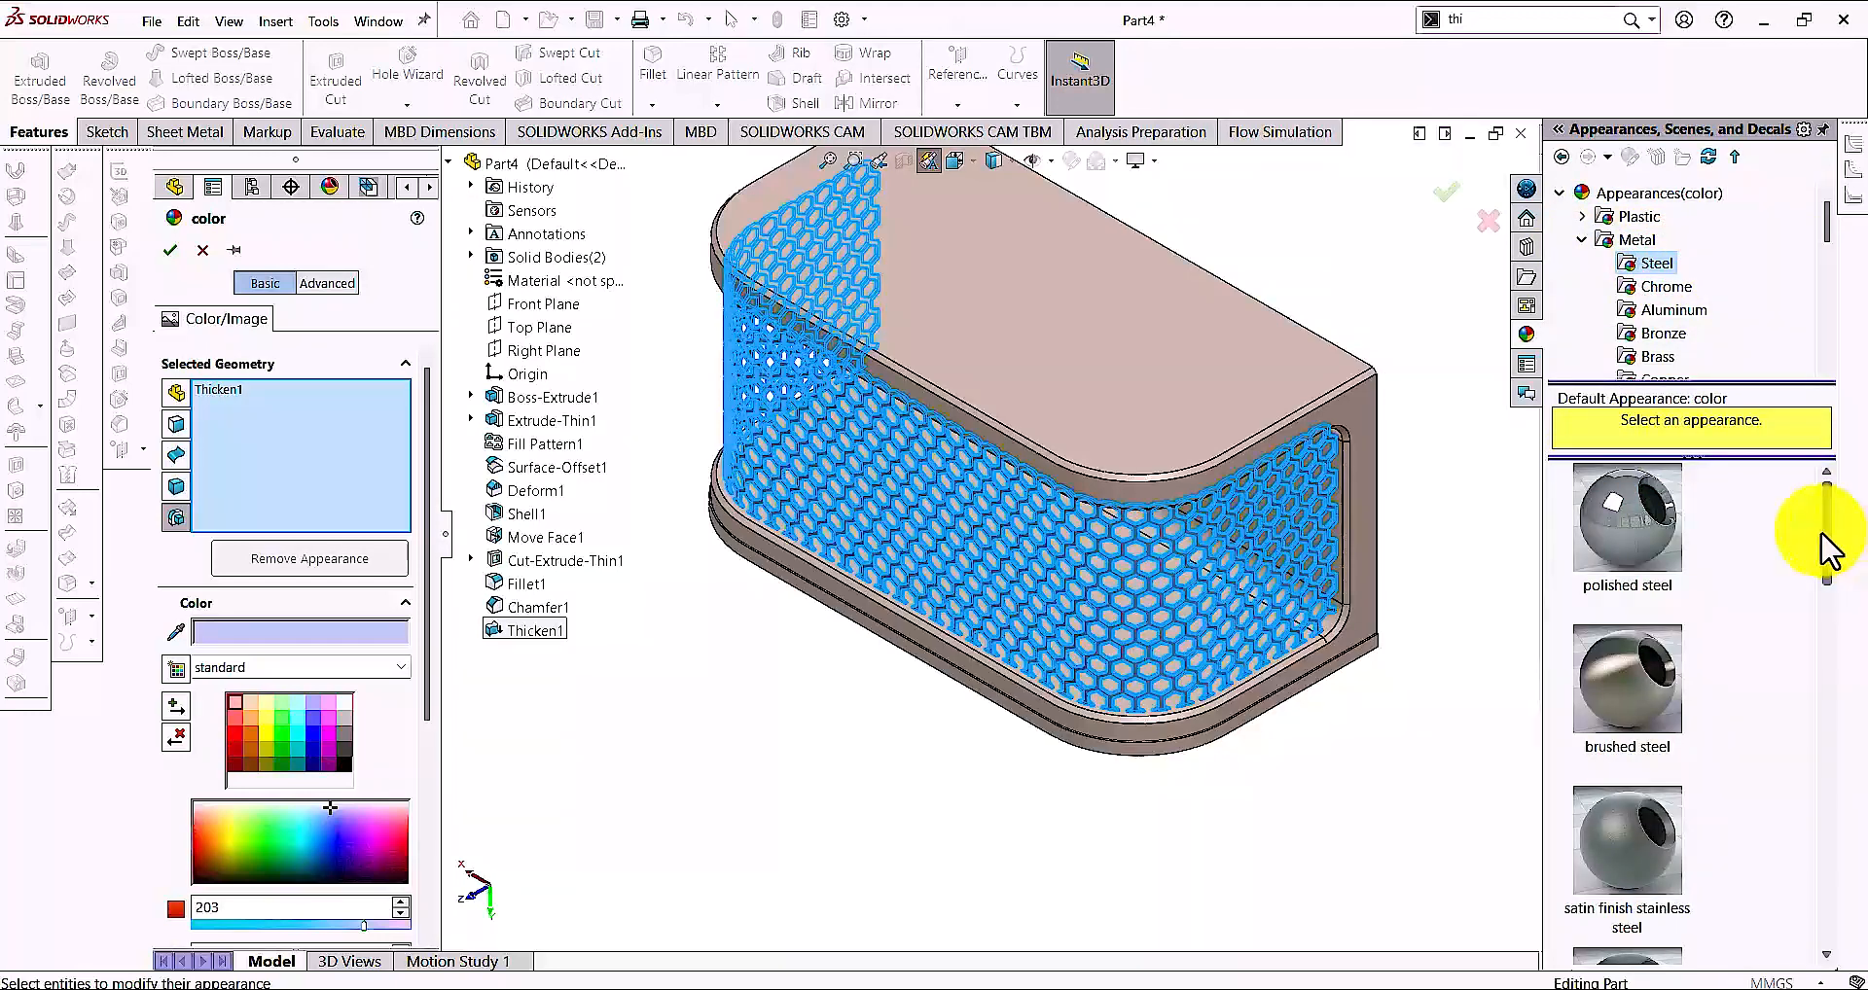
left_click_drag(1819, 532, 1821, 608)
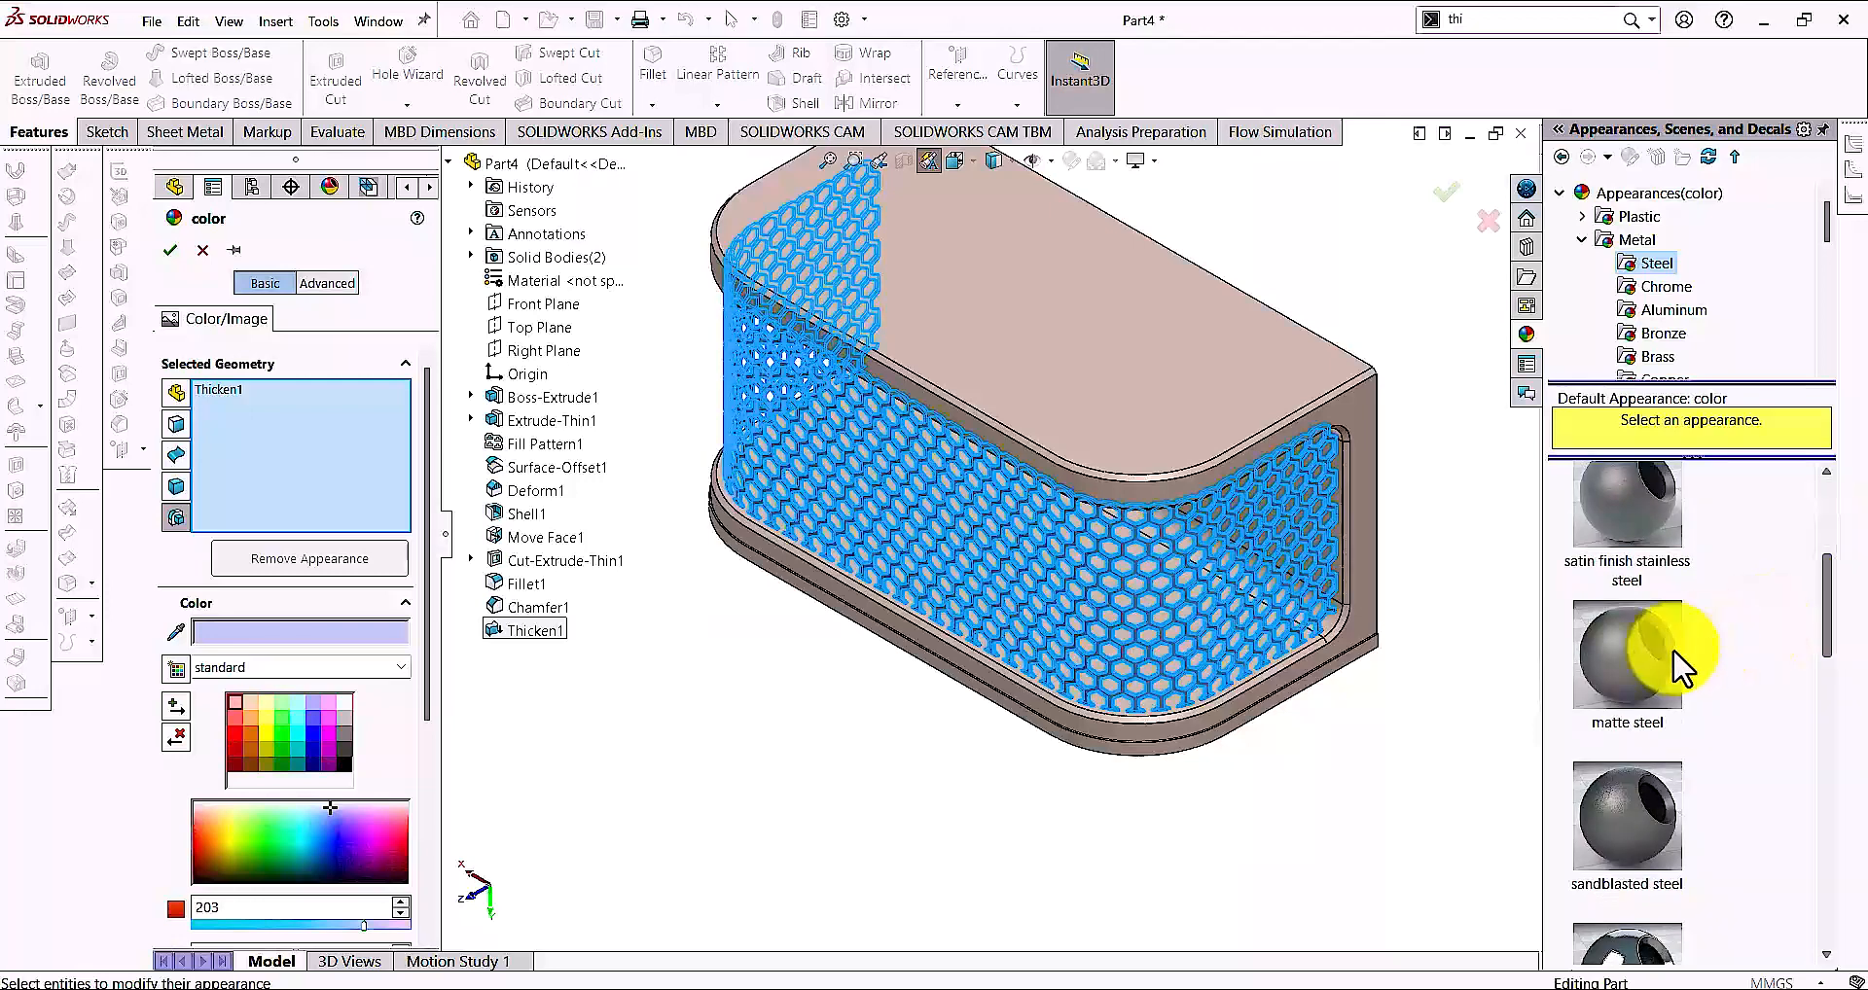
left_click(1644, 652)
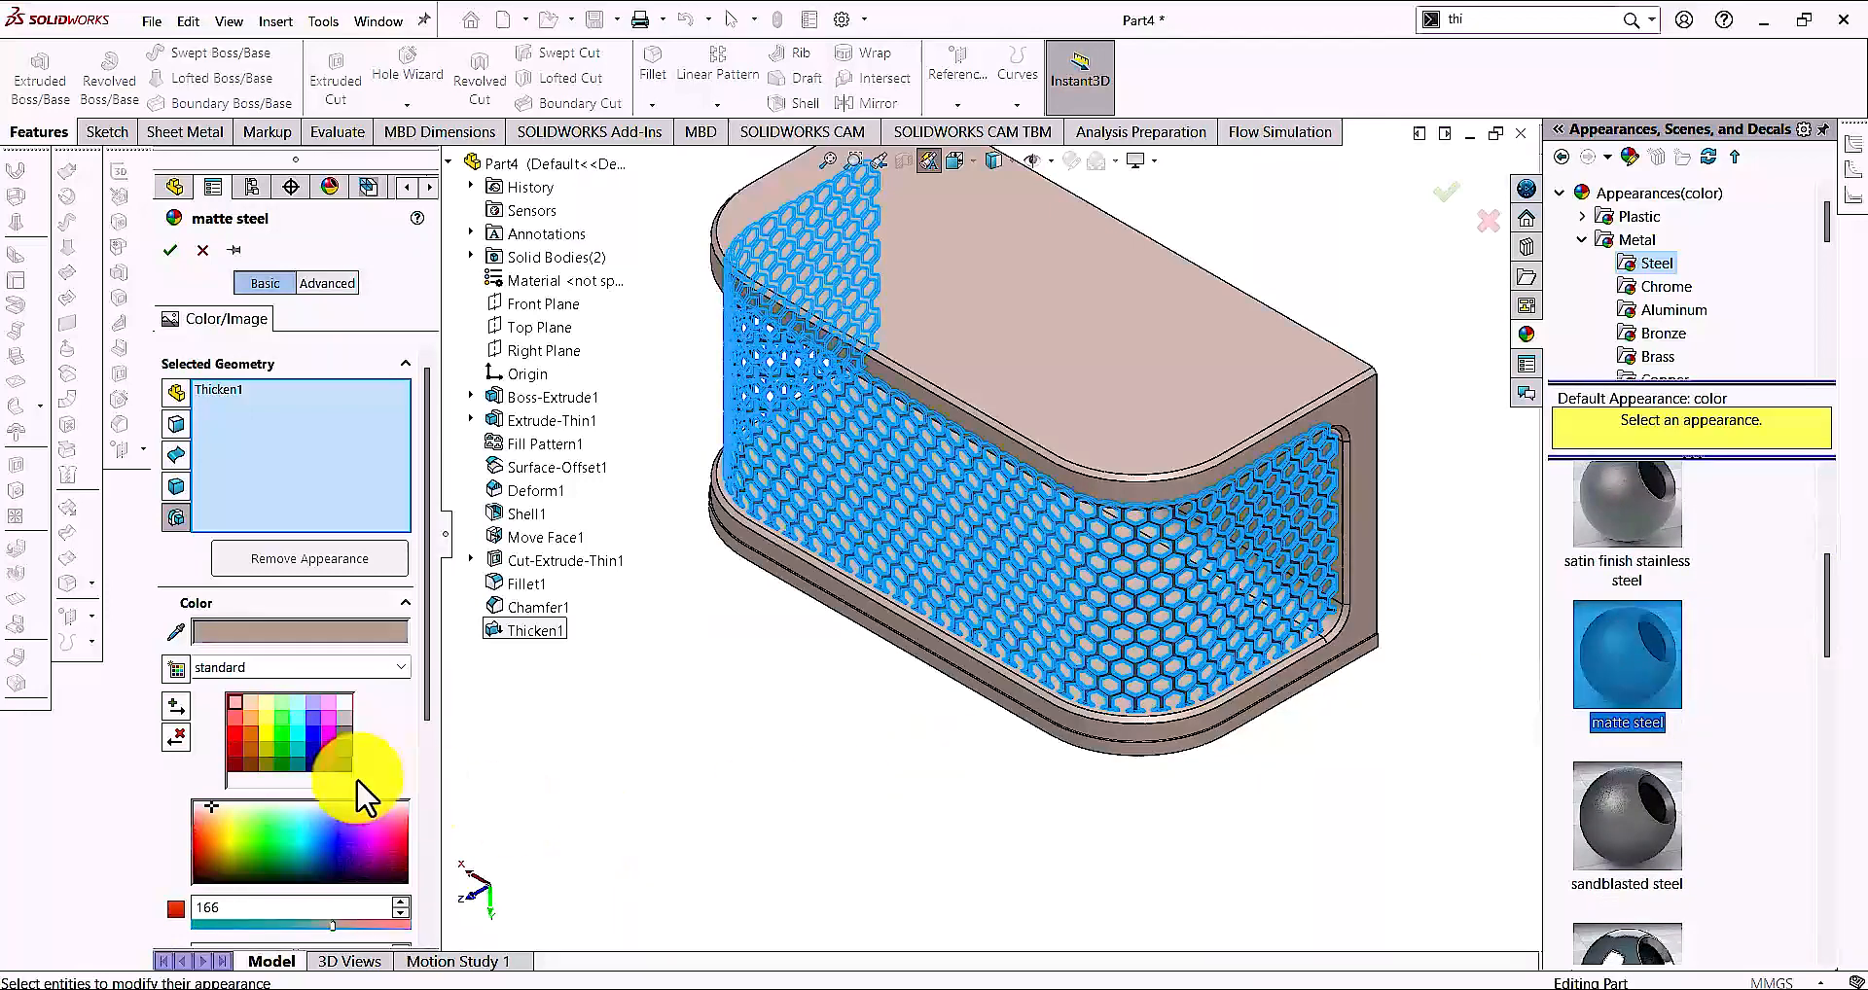
left_click(253, 733)
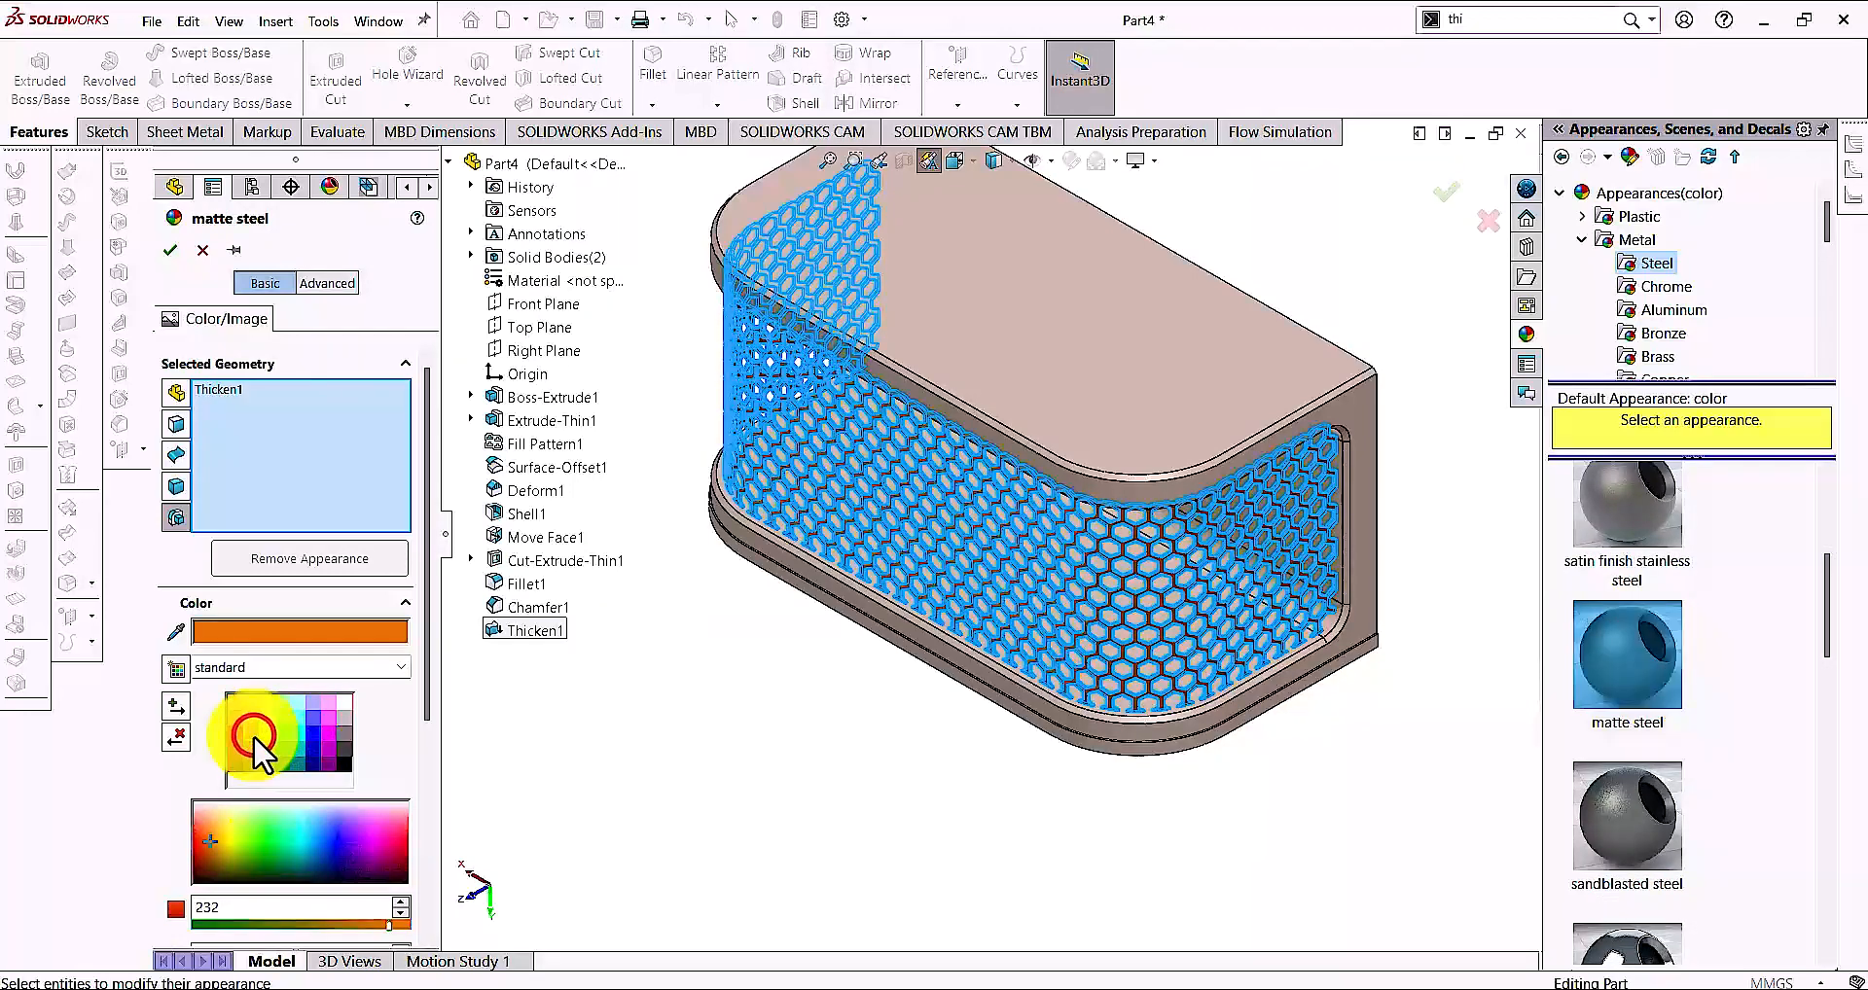
left_click(253, 718)
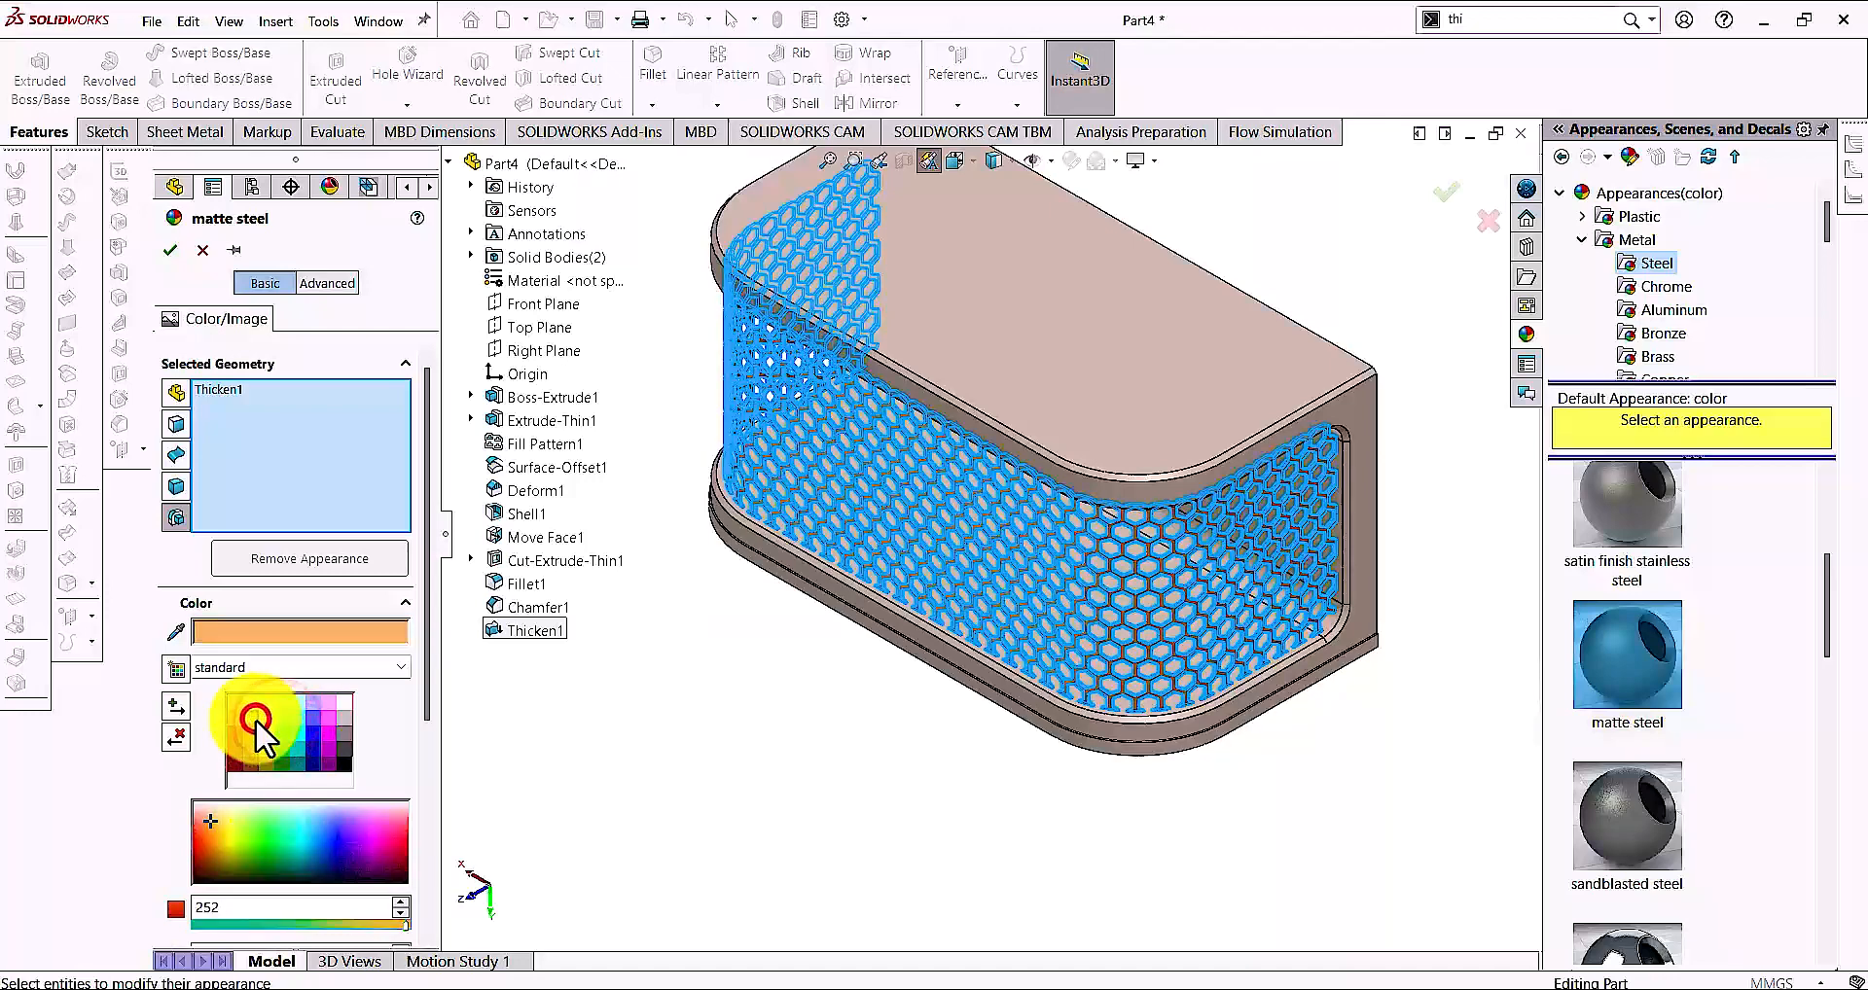
left_click(161, 253)
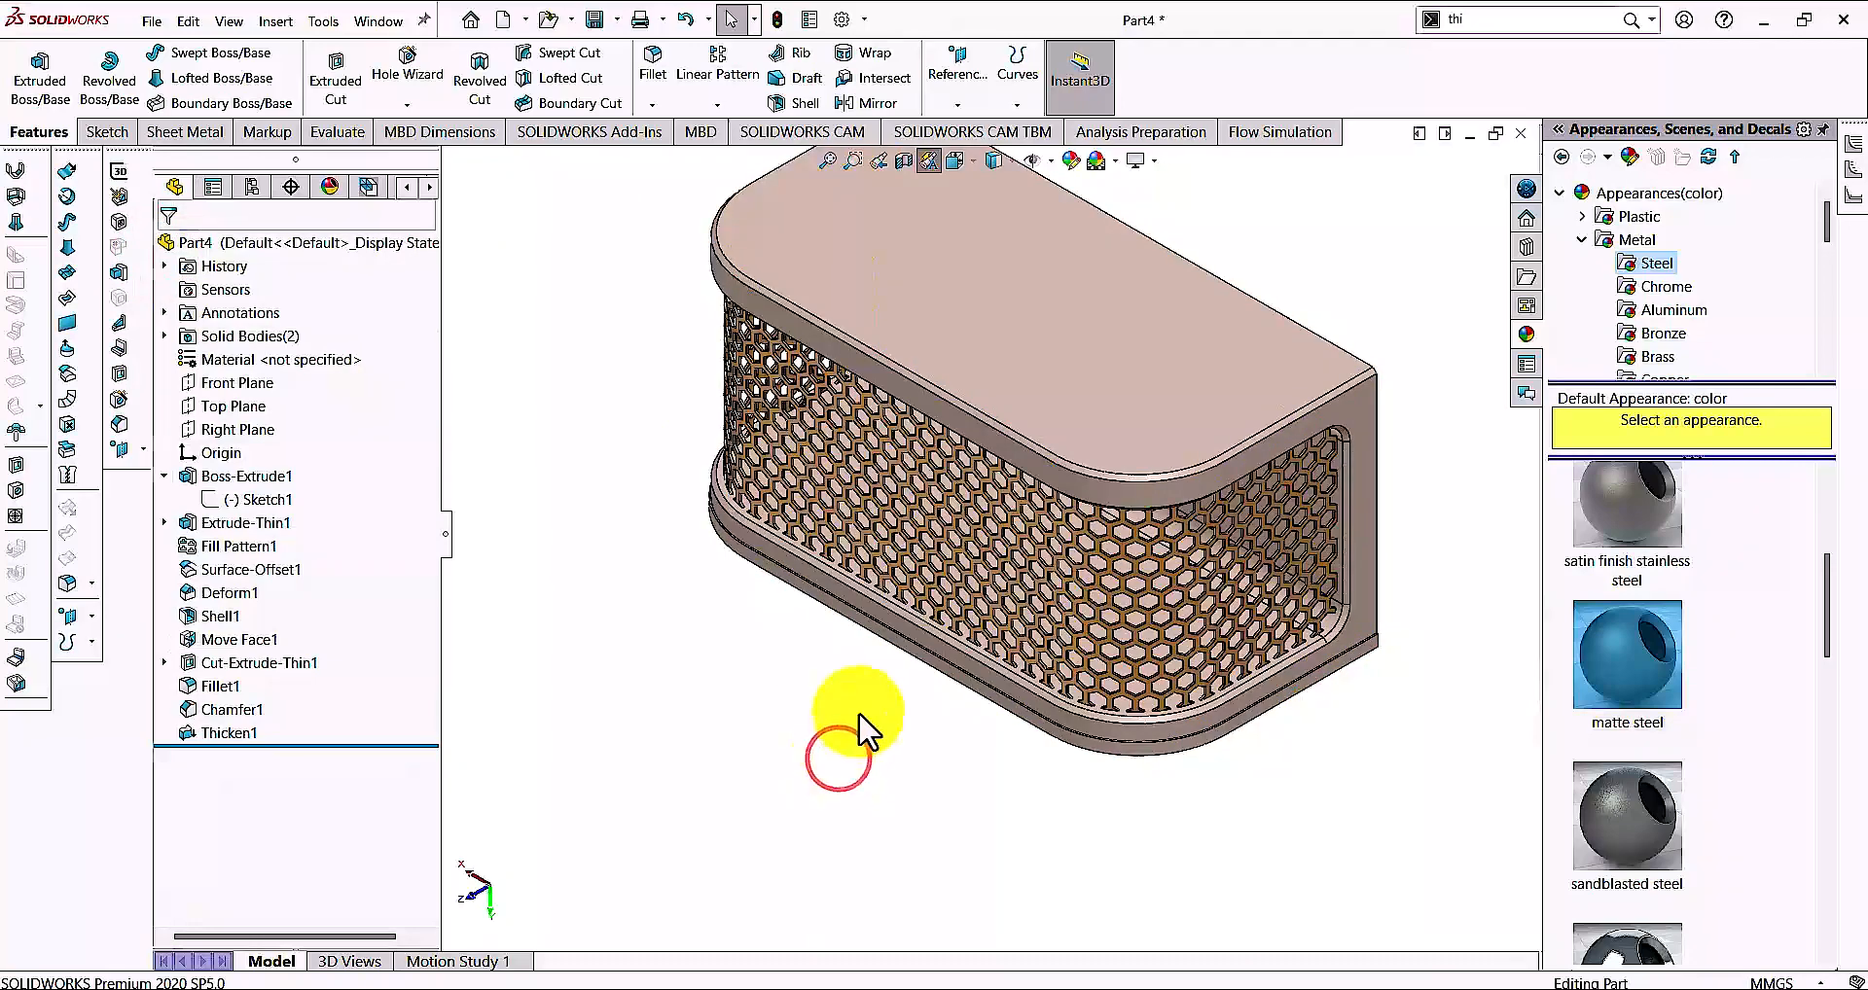
Collapse the appearance library and the feature tree to enlarge the graphics area, and fit the whole model in view
scroll(858, 710, "down", 5)
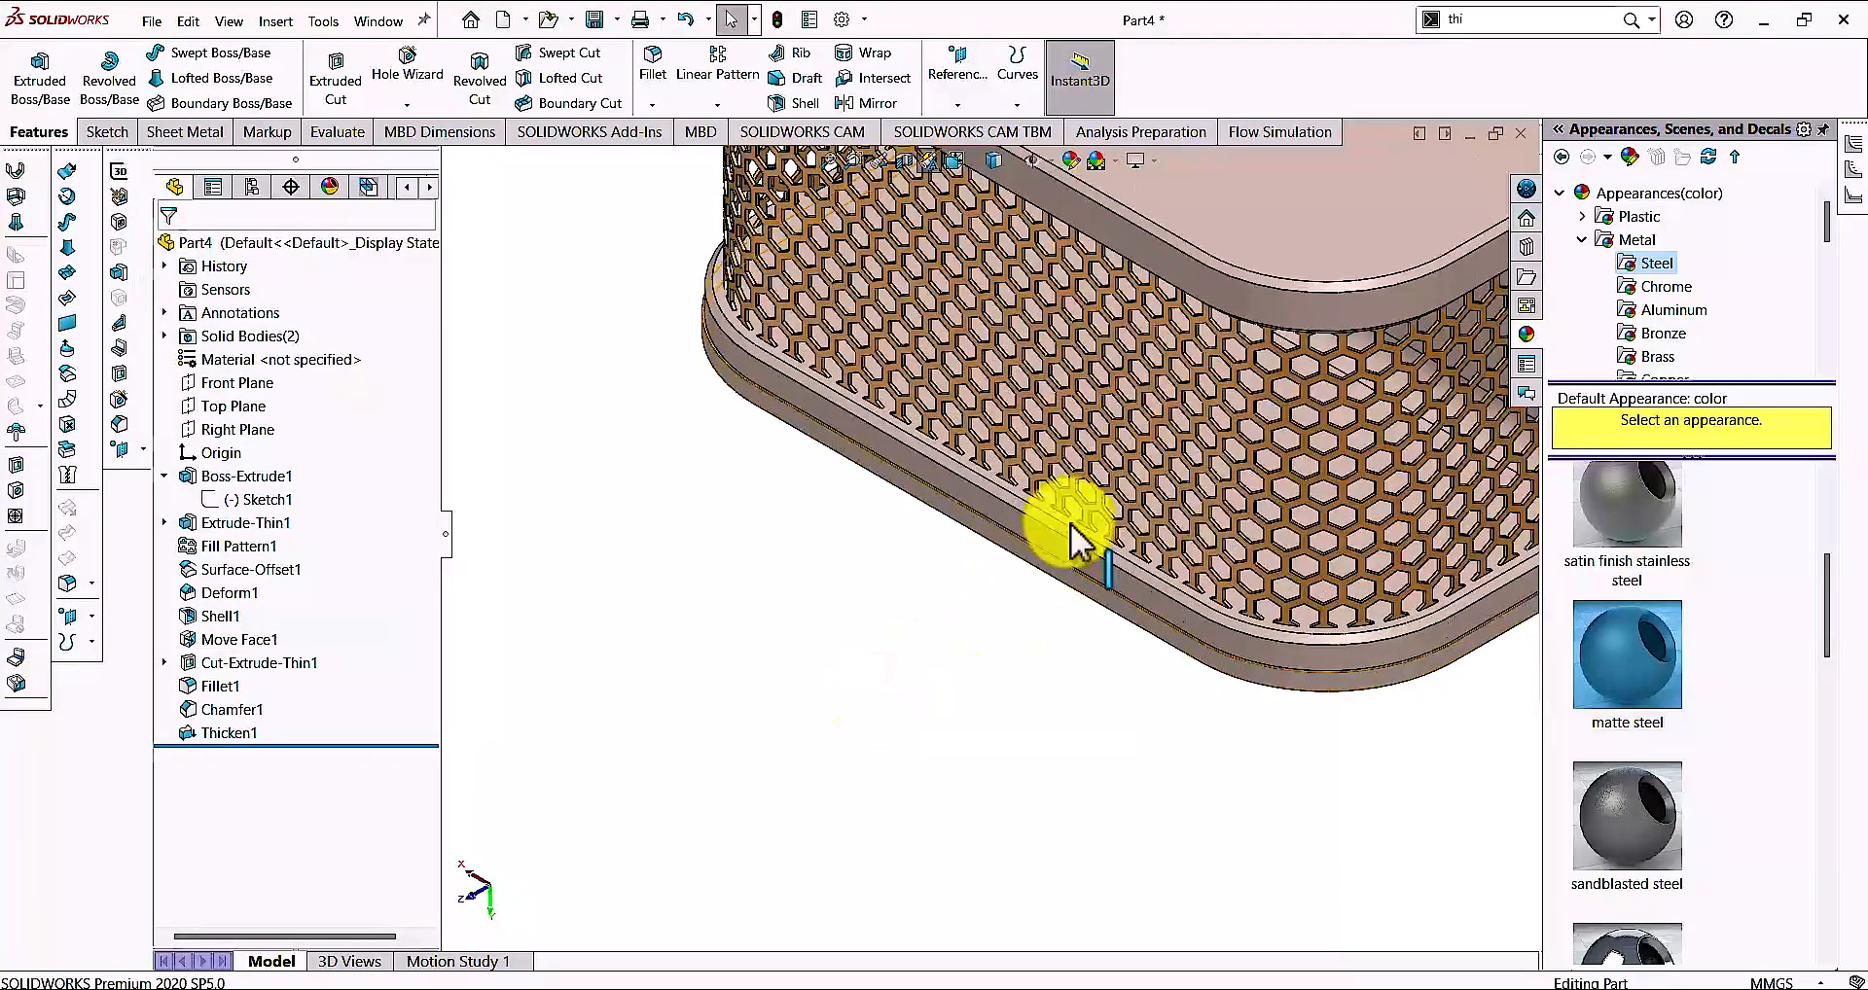
scroll(1070, 540, "up", 6)
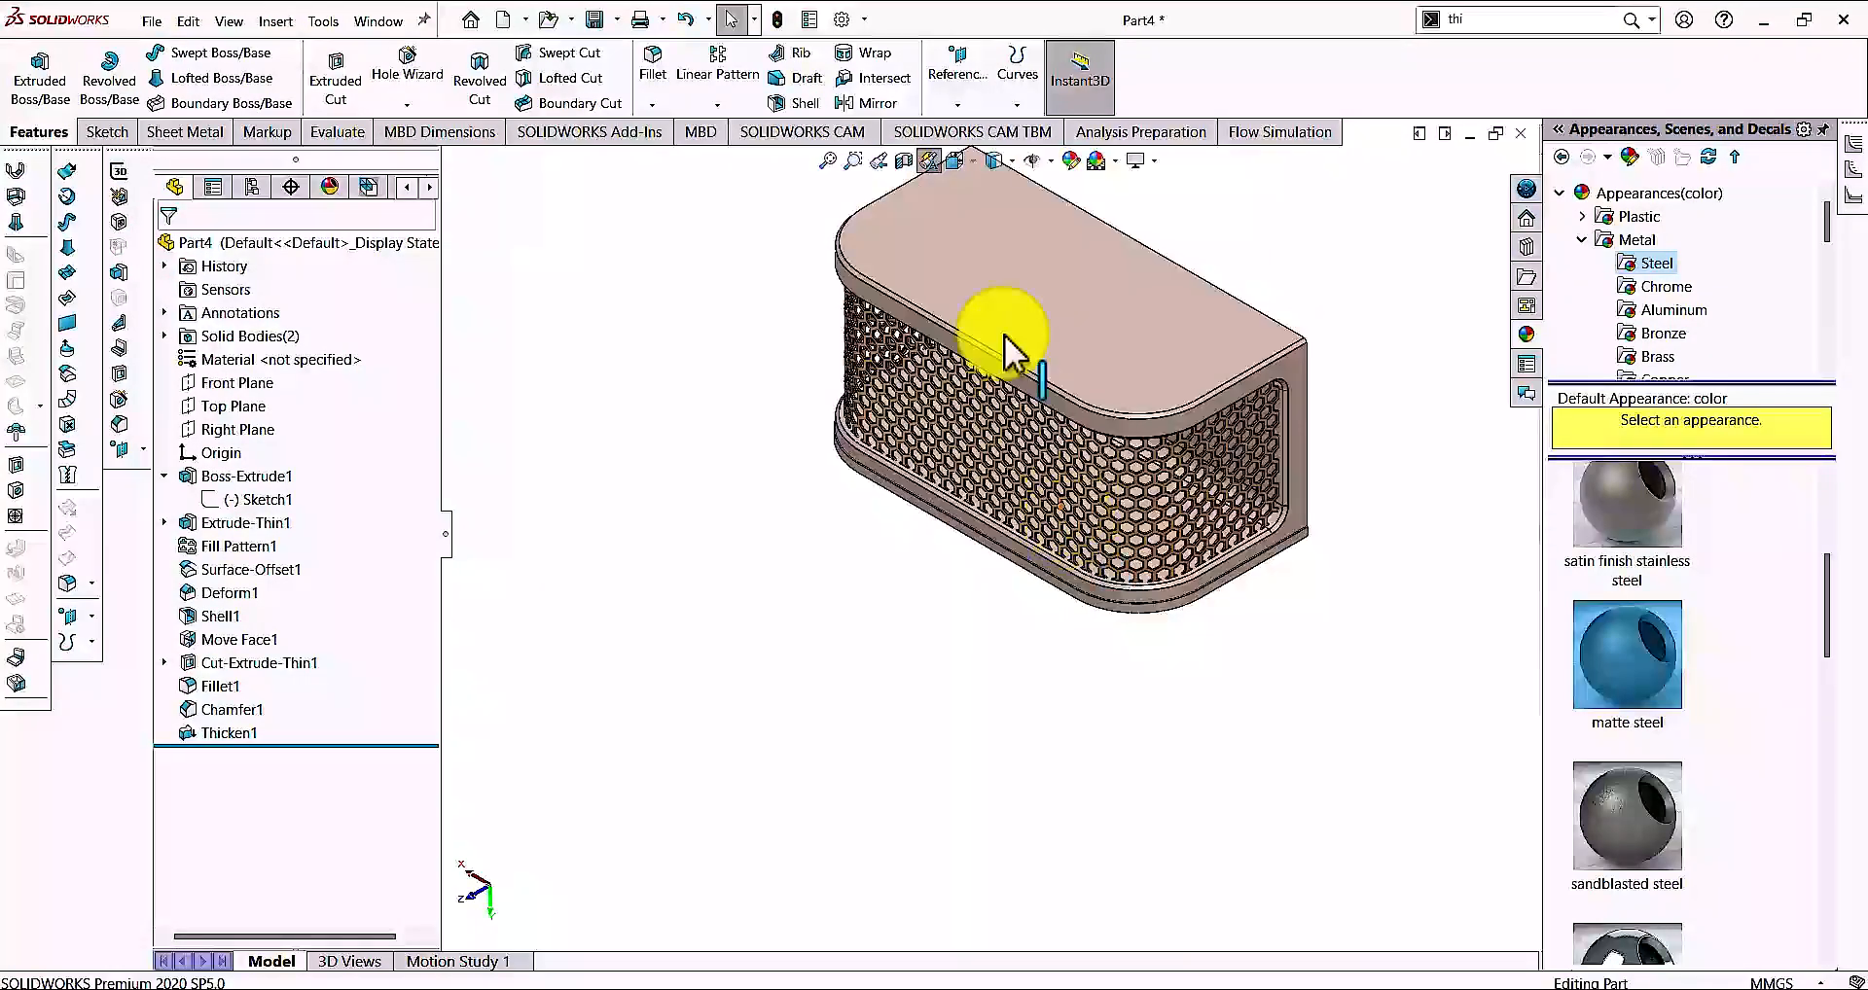
left_click_drag(1544, 681, 1855, 725)
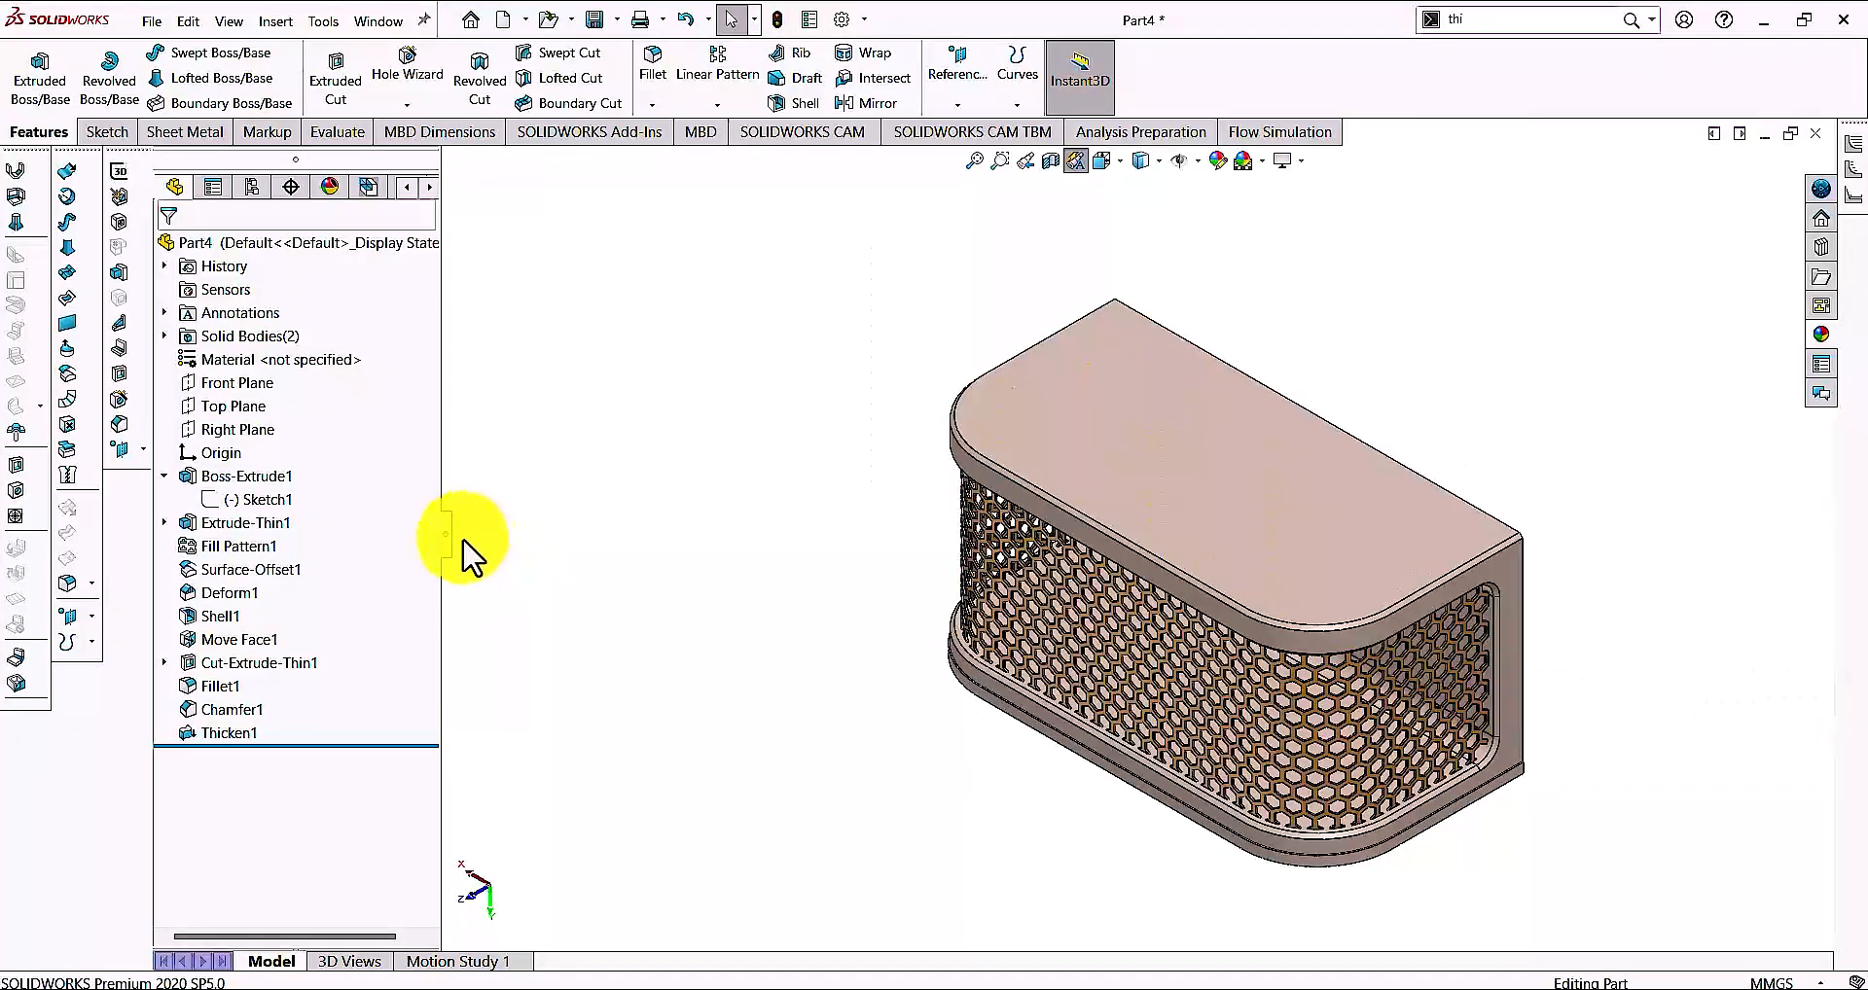
left_click_drag(451, 539, 154, 541)
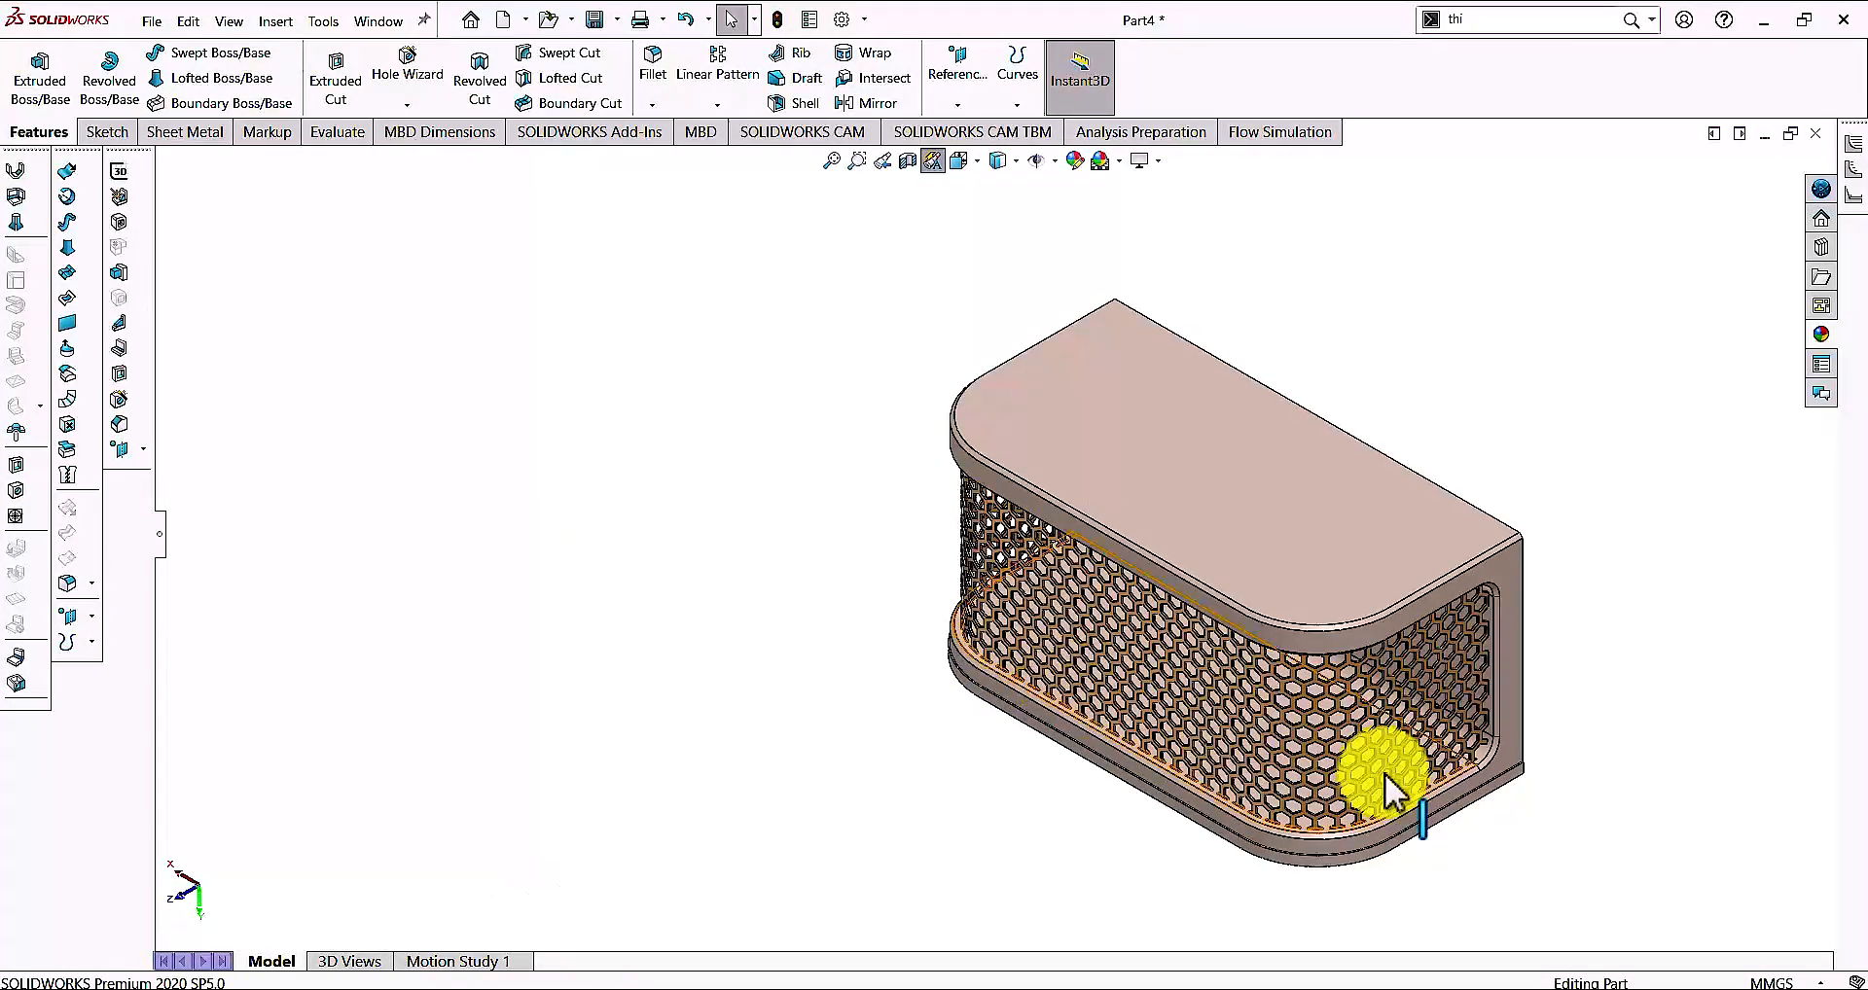
key("f")
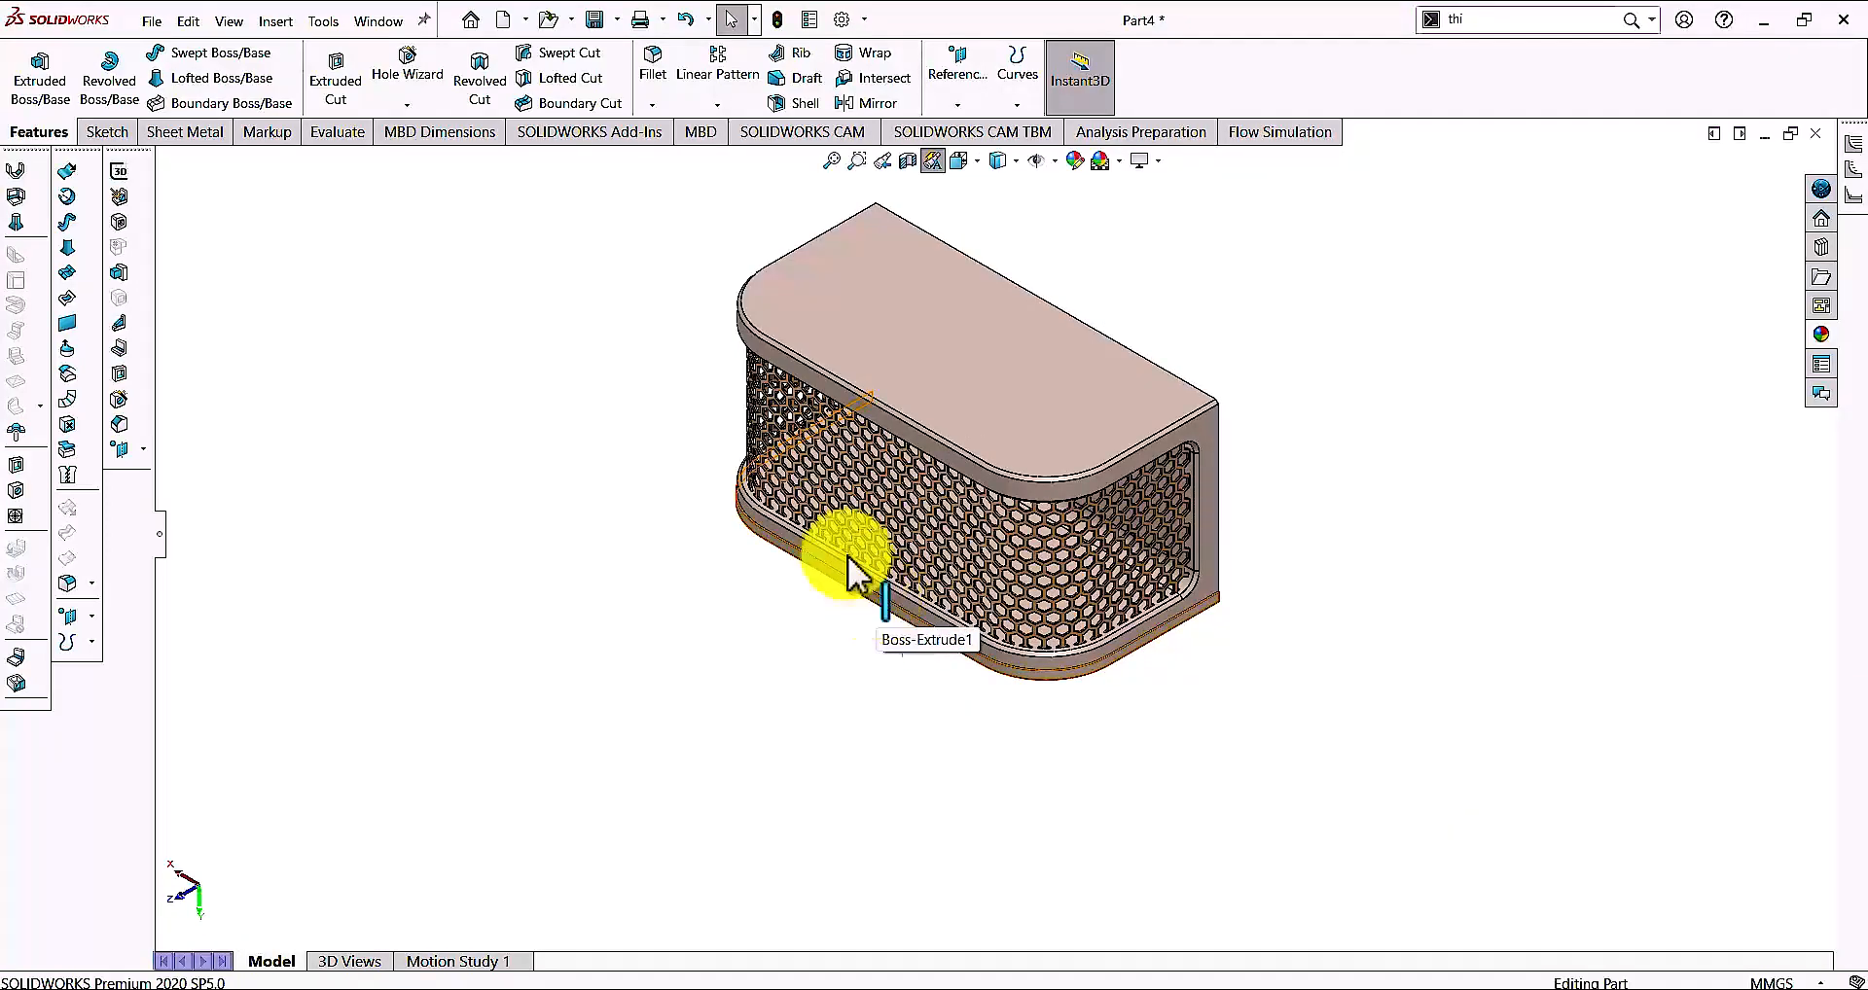
Reopen the appearance library and expand its scene categories to choose a scene for the model
left_click(1821, 334)
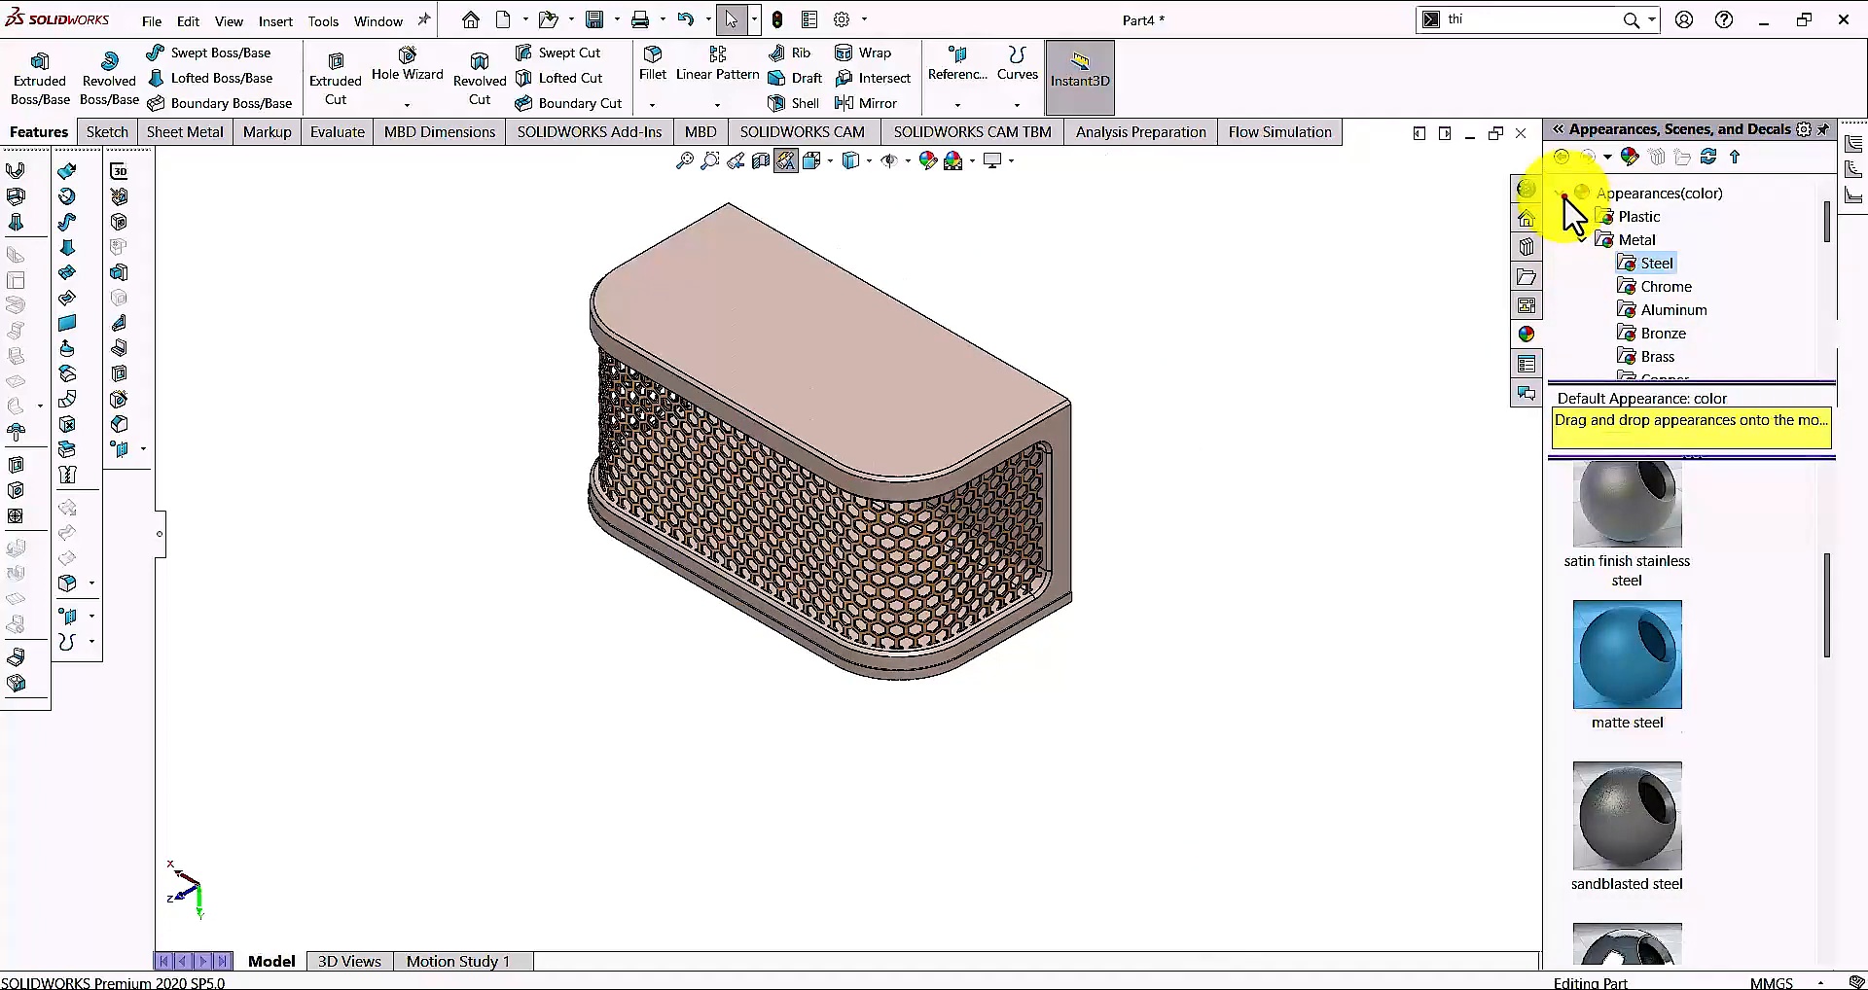
left_click(1562, 196)
left_click(1559, 215)
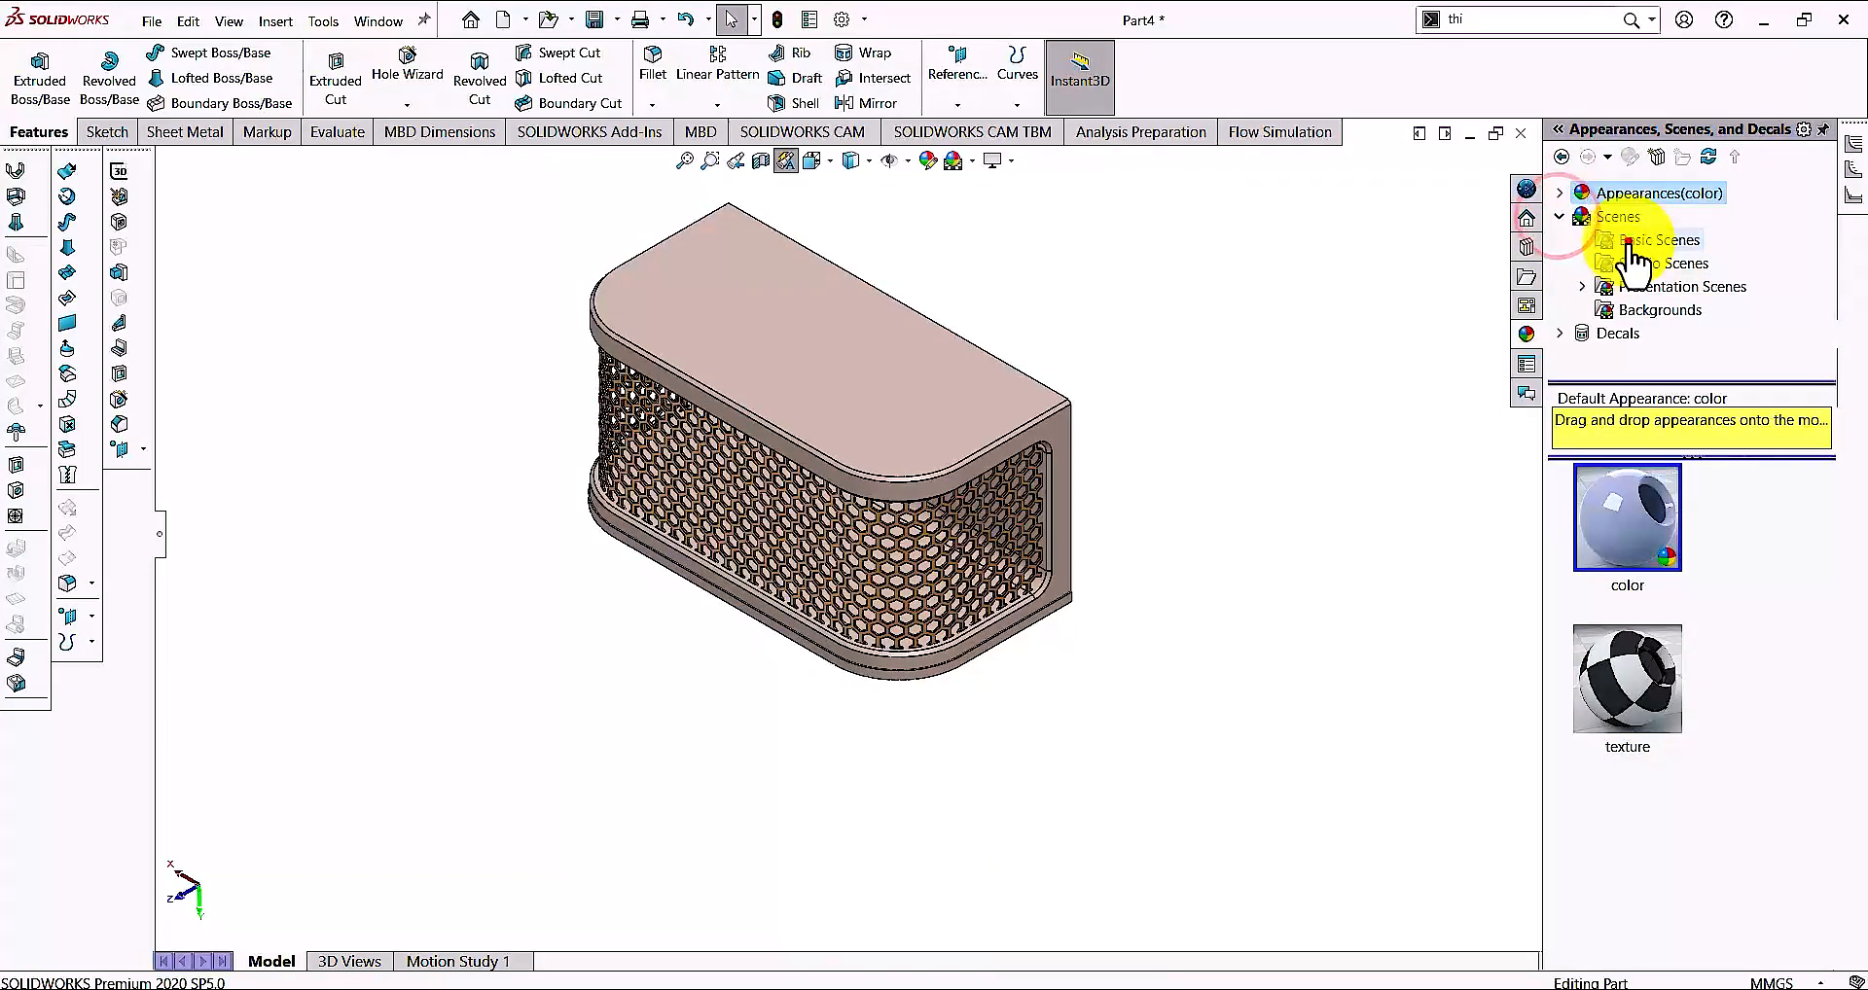